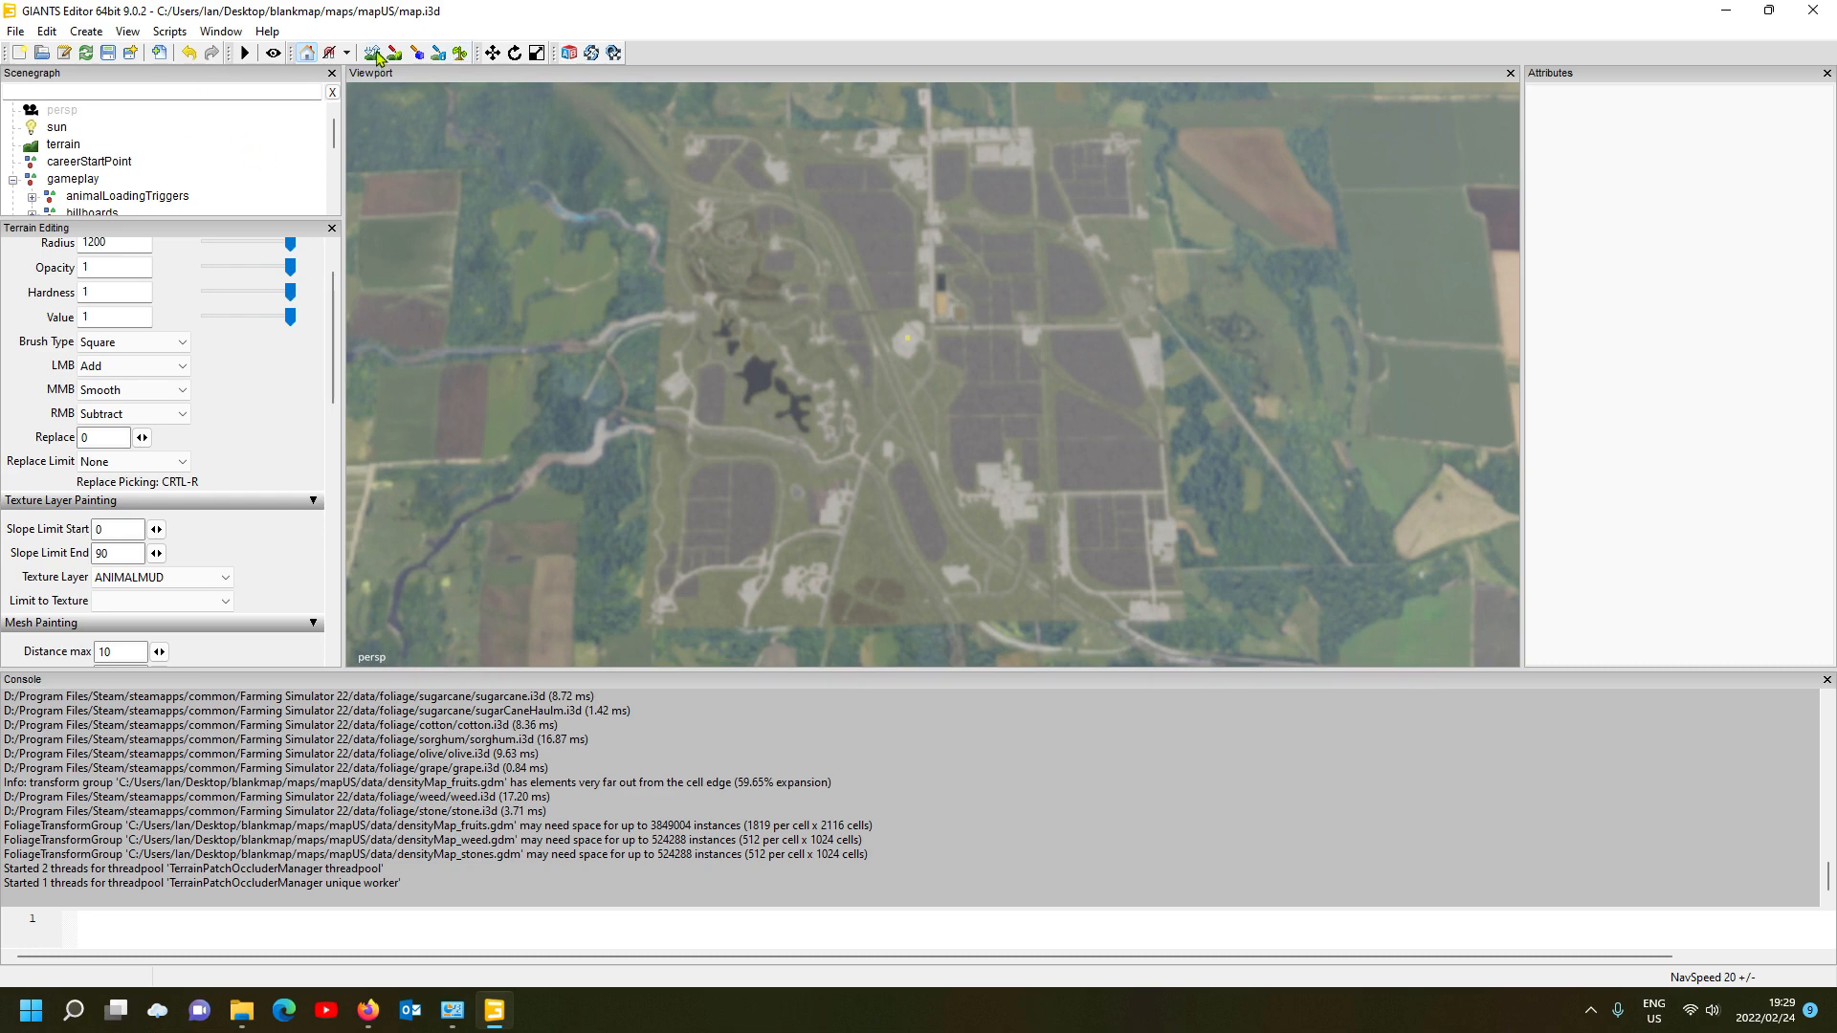
Step: Set the terrain brush's RMB mode to Replace with a replace value of 100
scroll(205, 413, "up", 1)
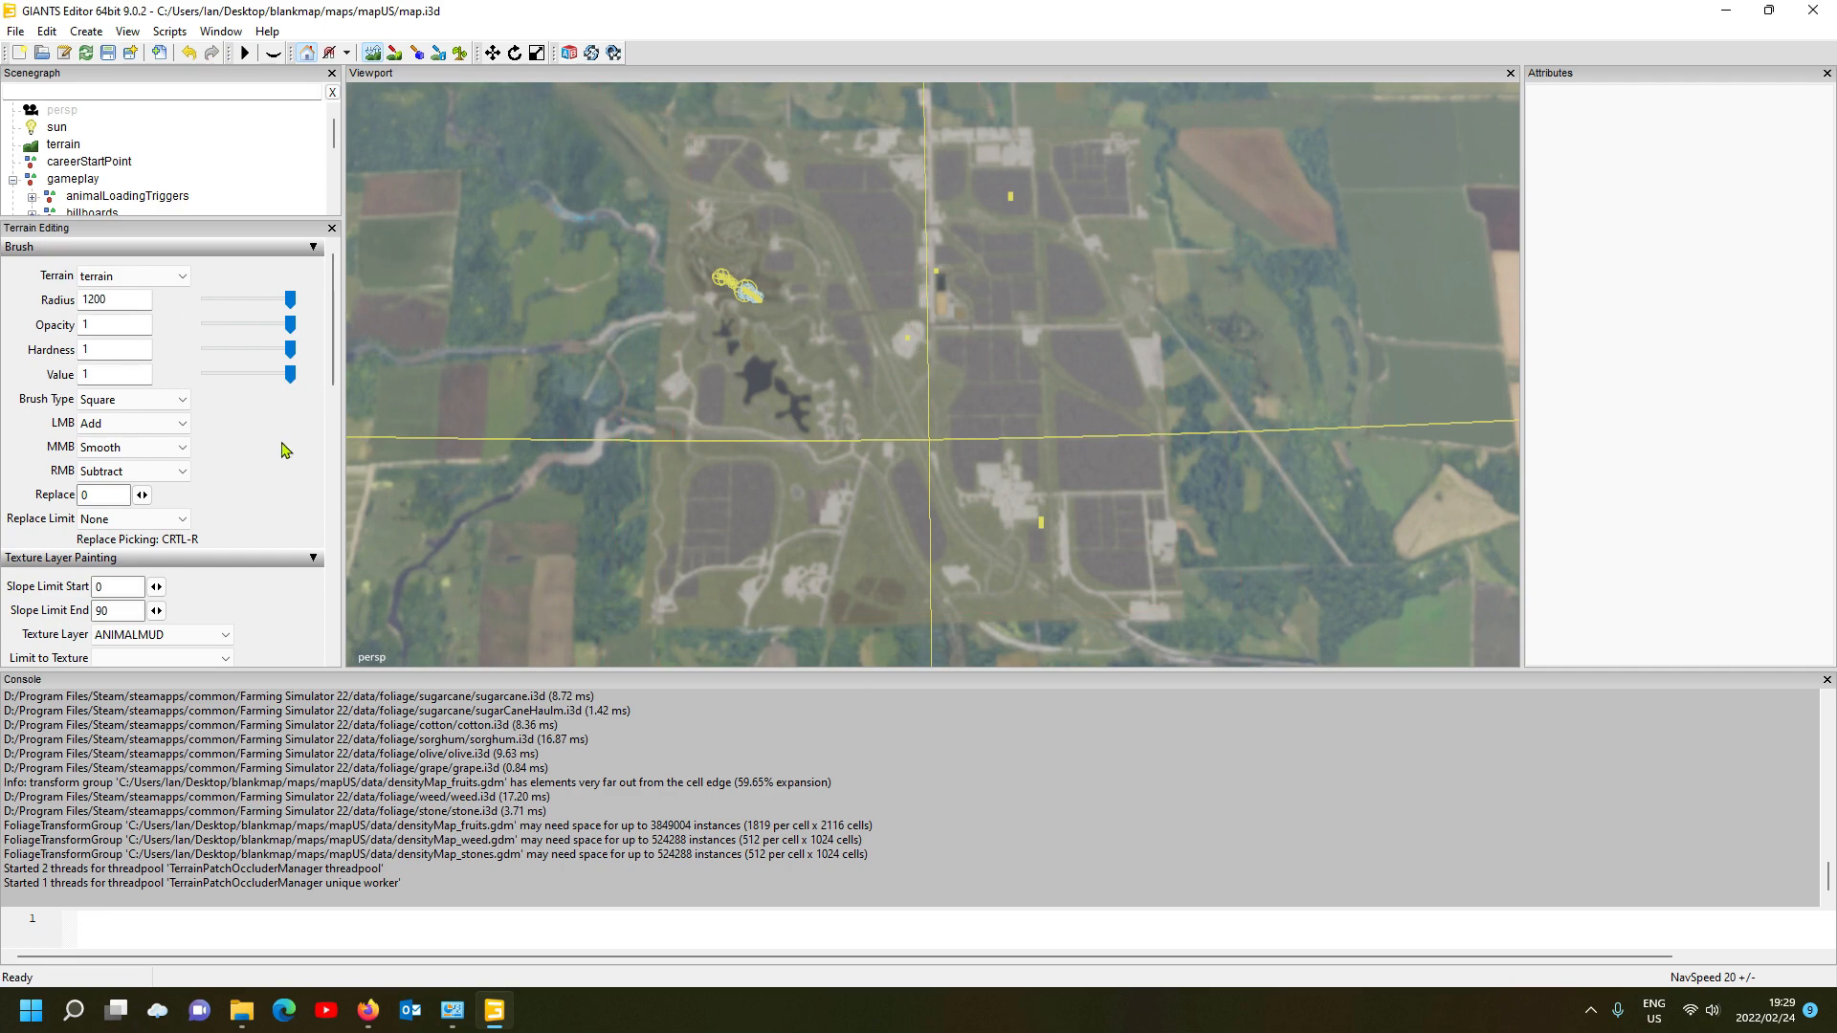
left_click(151, 473)
left_click(153, 528)
double_click(104, 495)
type("100")
key("Return")
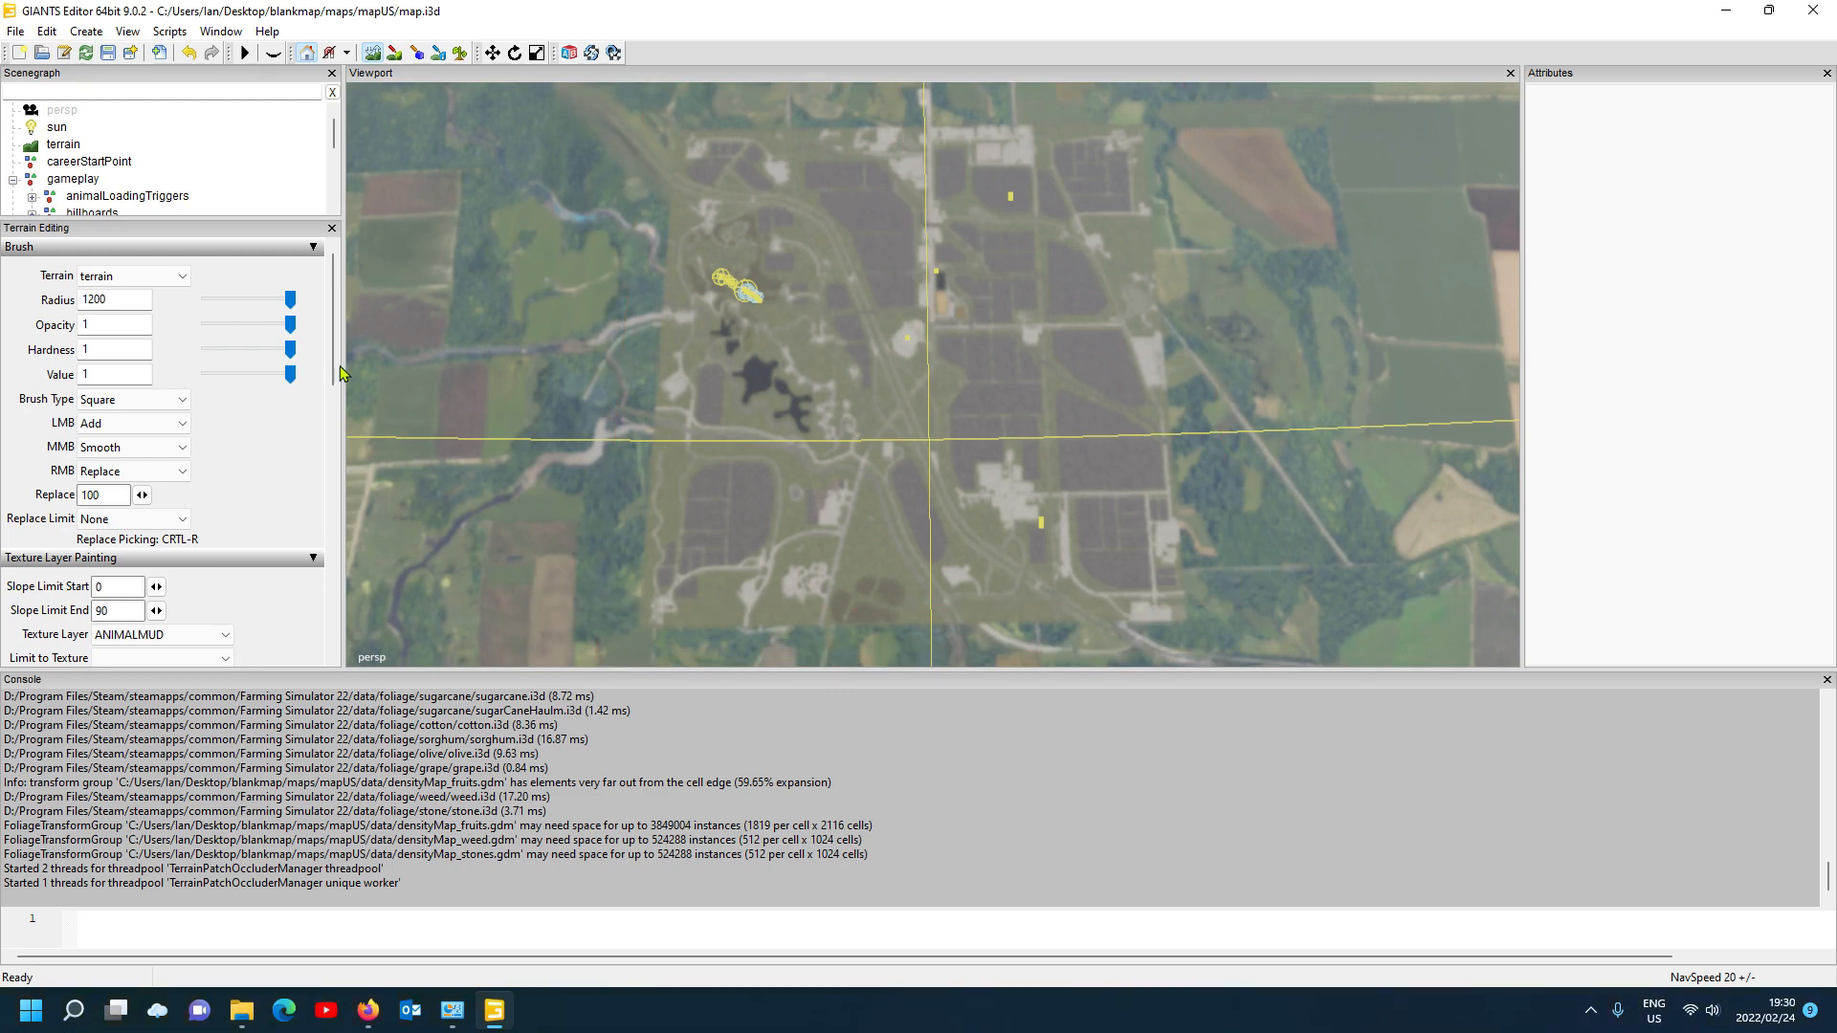
Step: Paint the whole map terrain with the DIRT texture layer in terrain texture painting mode
left_click(396, 58)
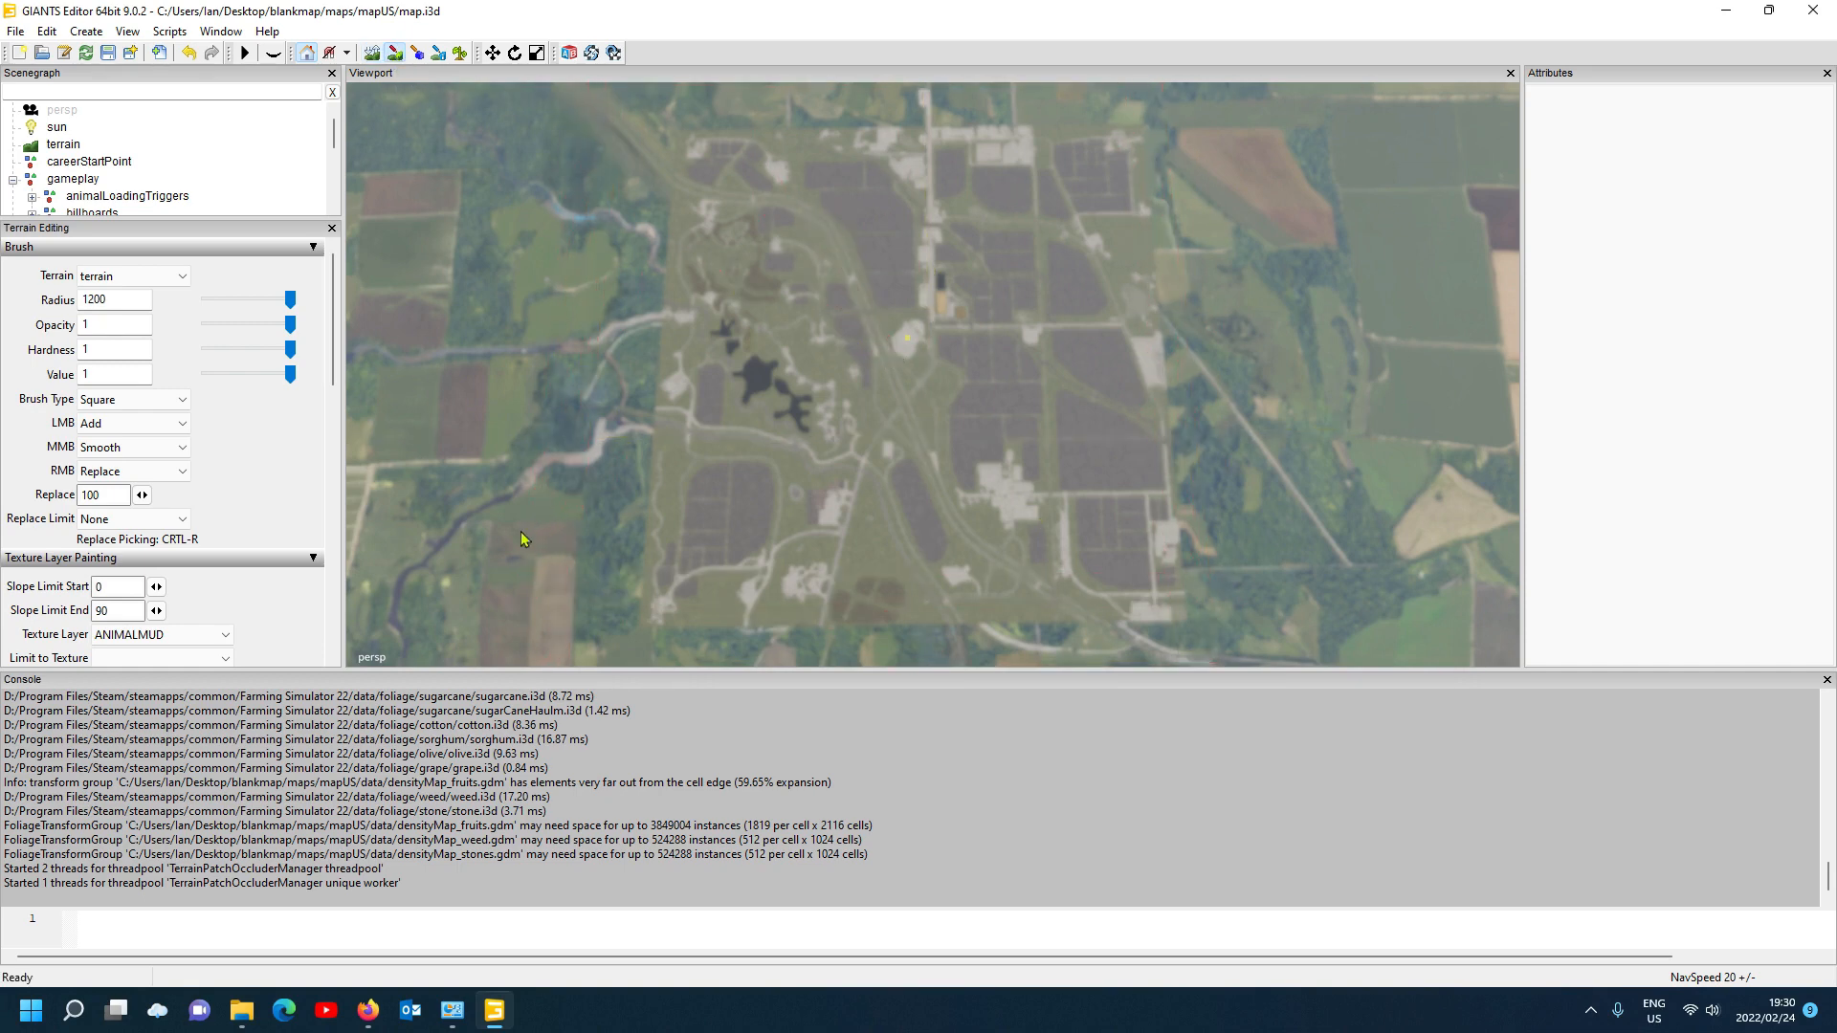
left_click(184, 640)
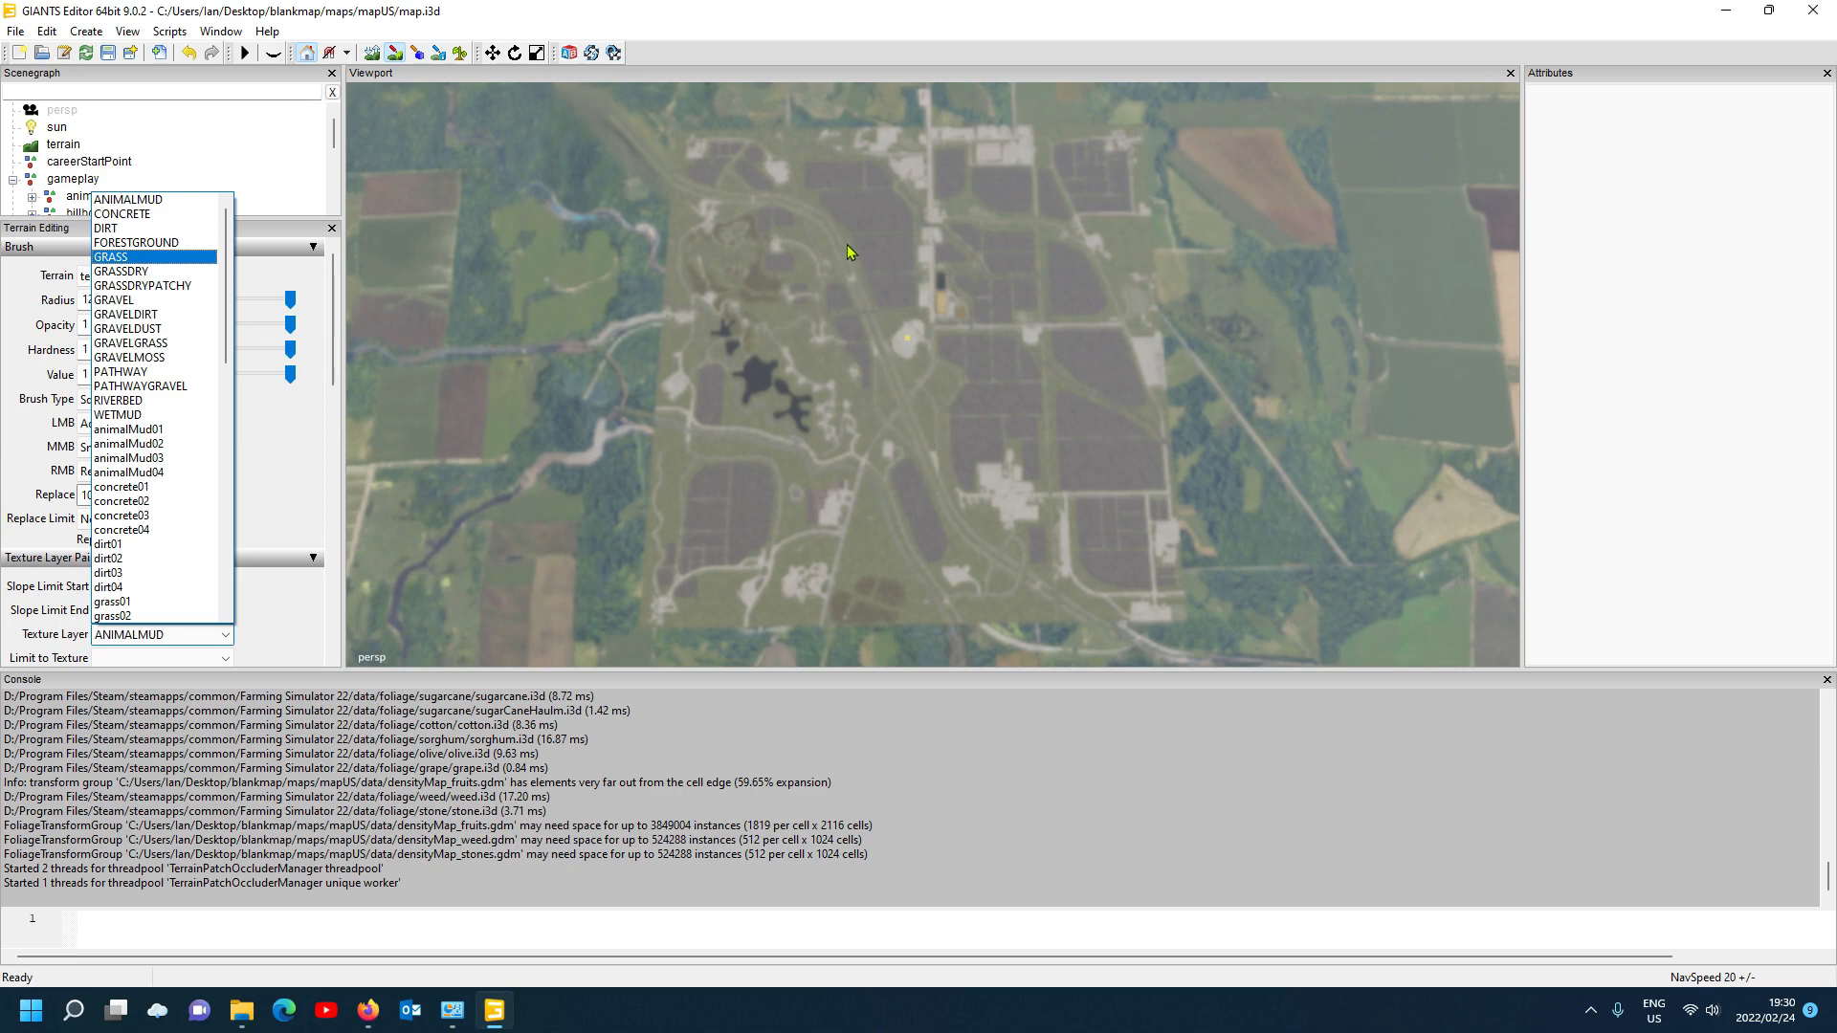
left_click(131, 230)
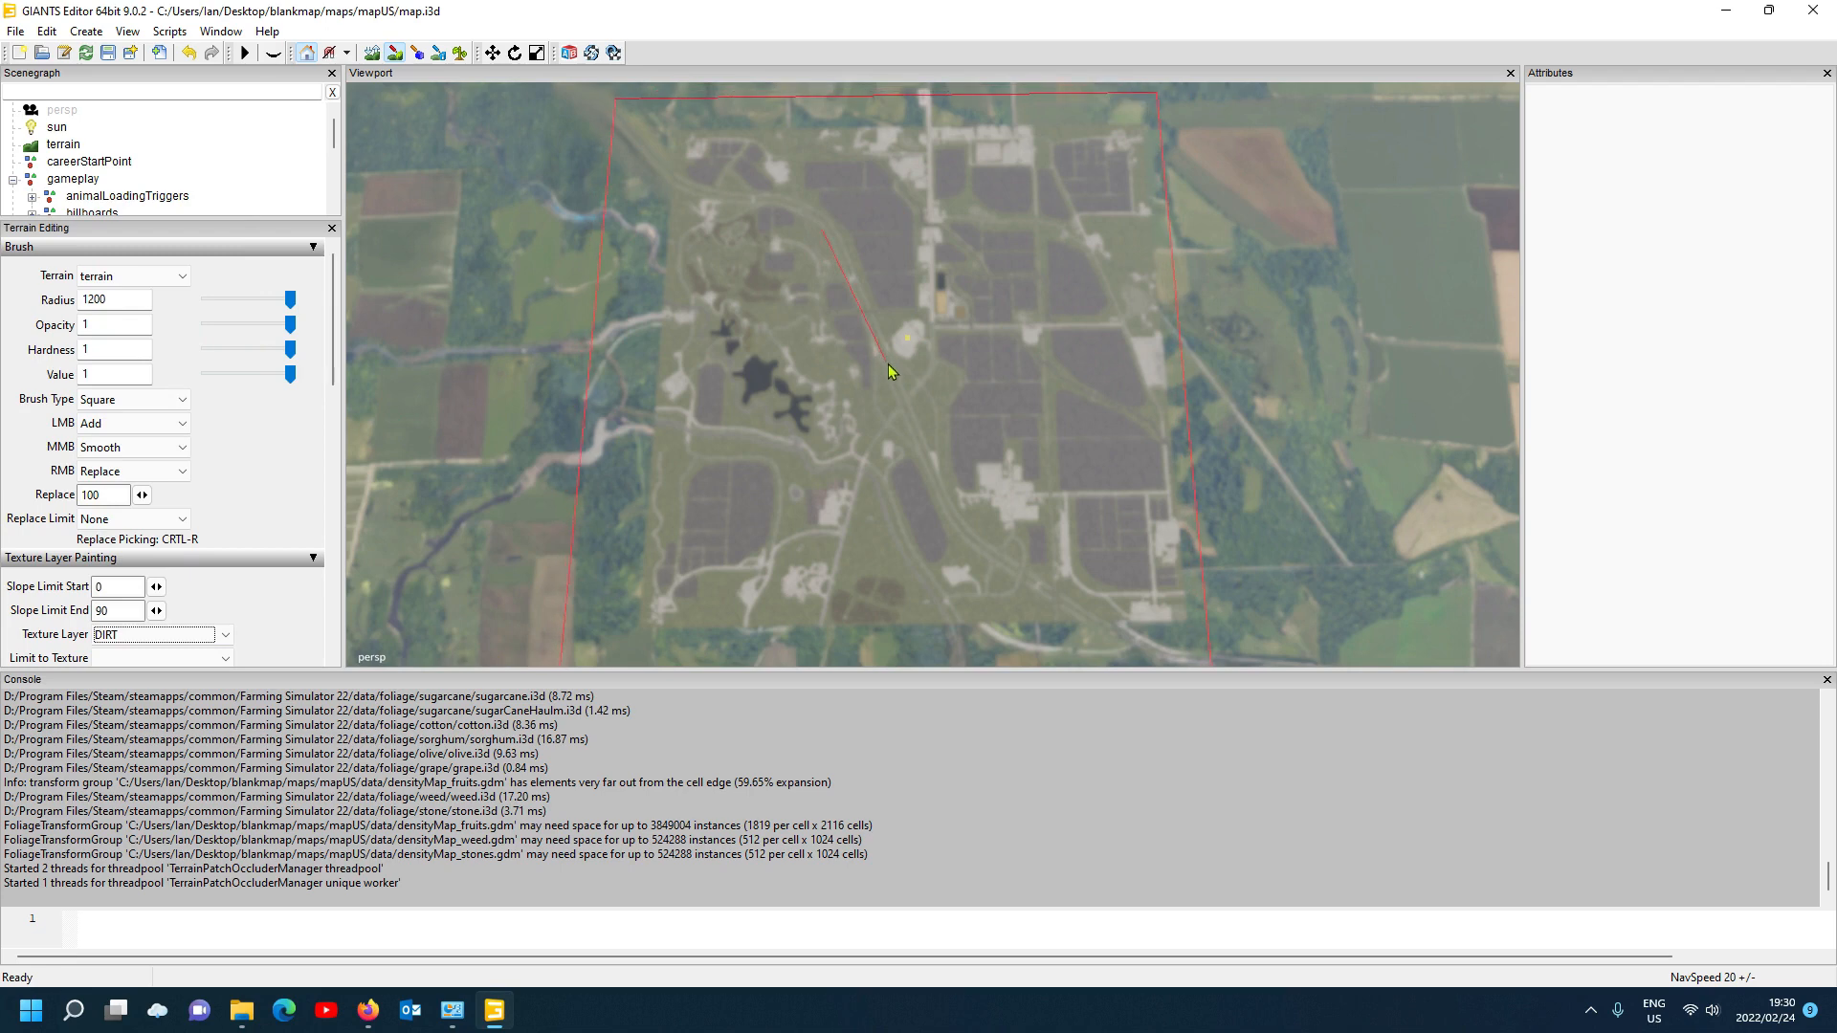
left_click(906, 363)
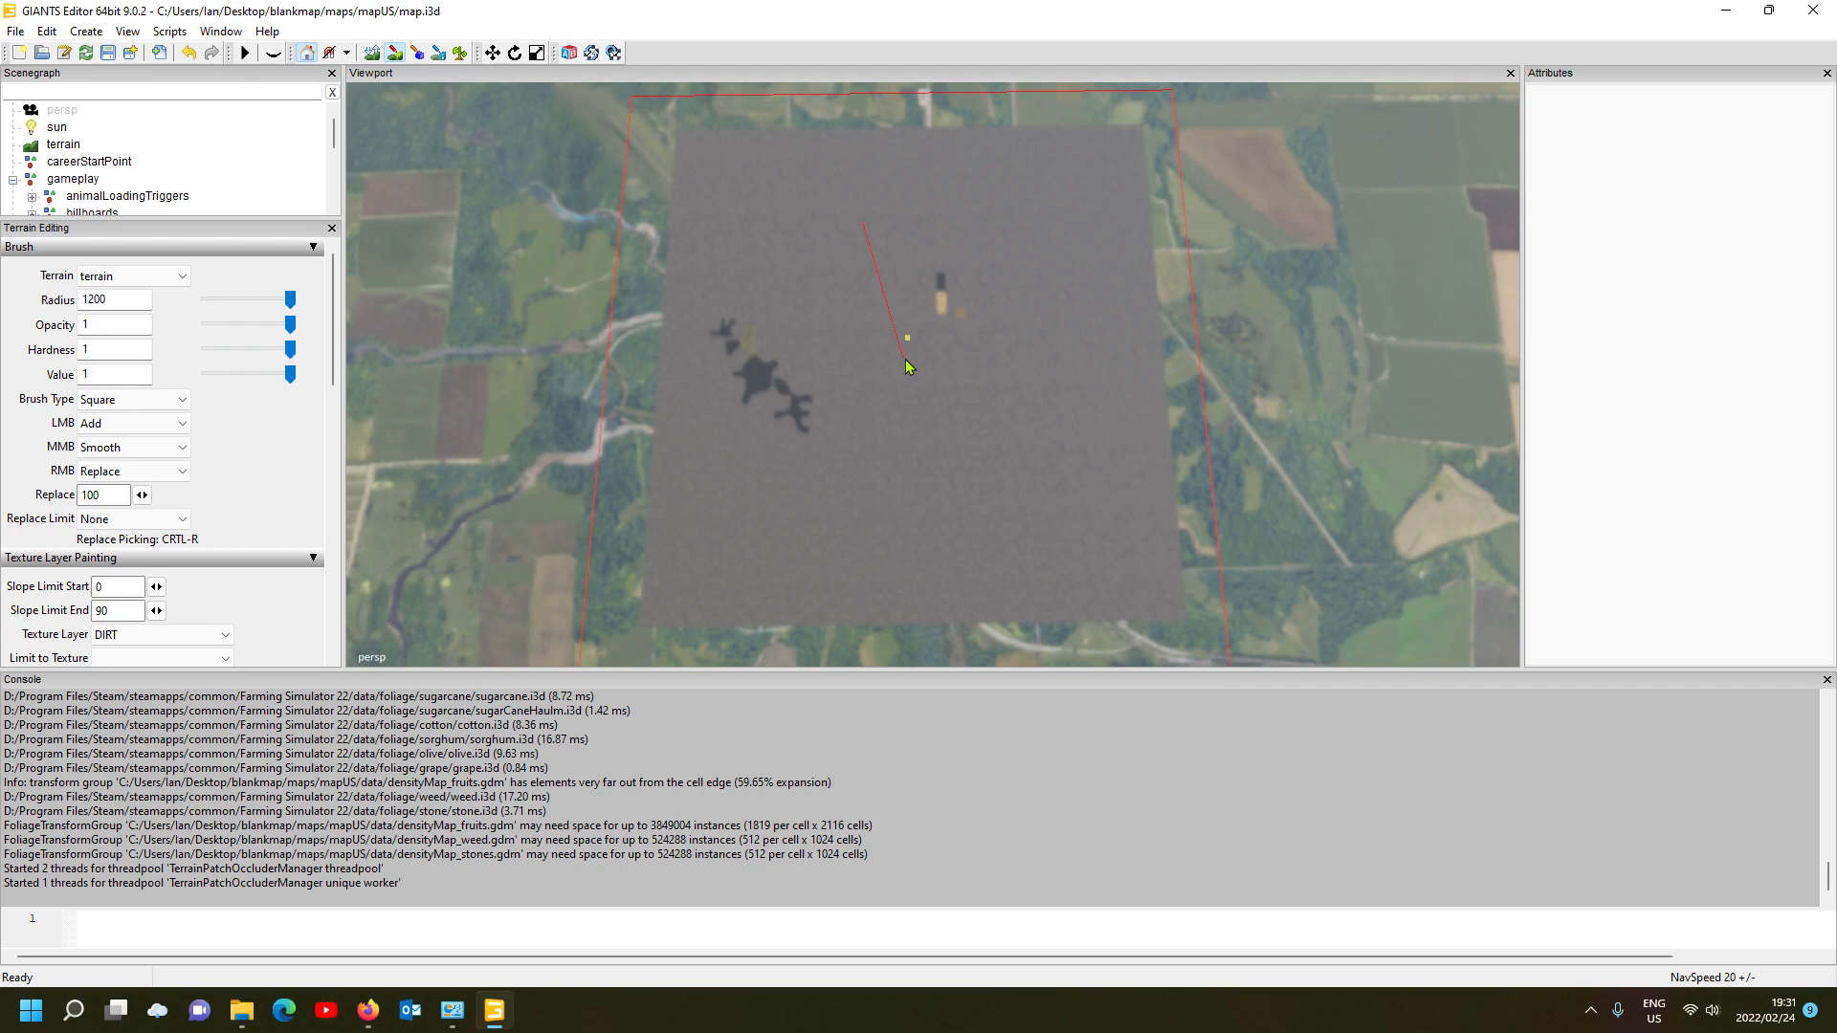
Step: Clear the terrainDetail foliage layer across the whole map using foliage painting with no channels enabled
left_click(461, 54)
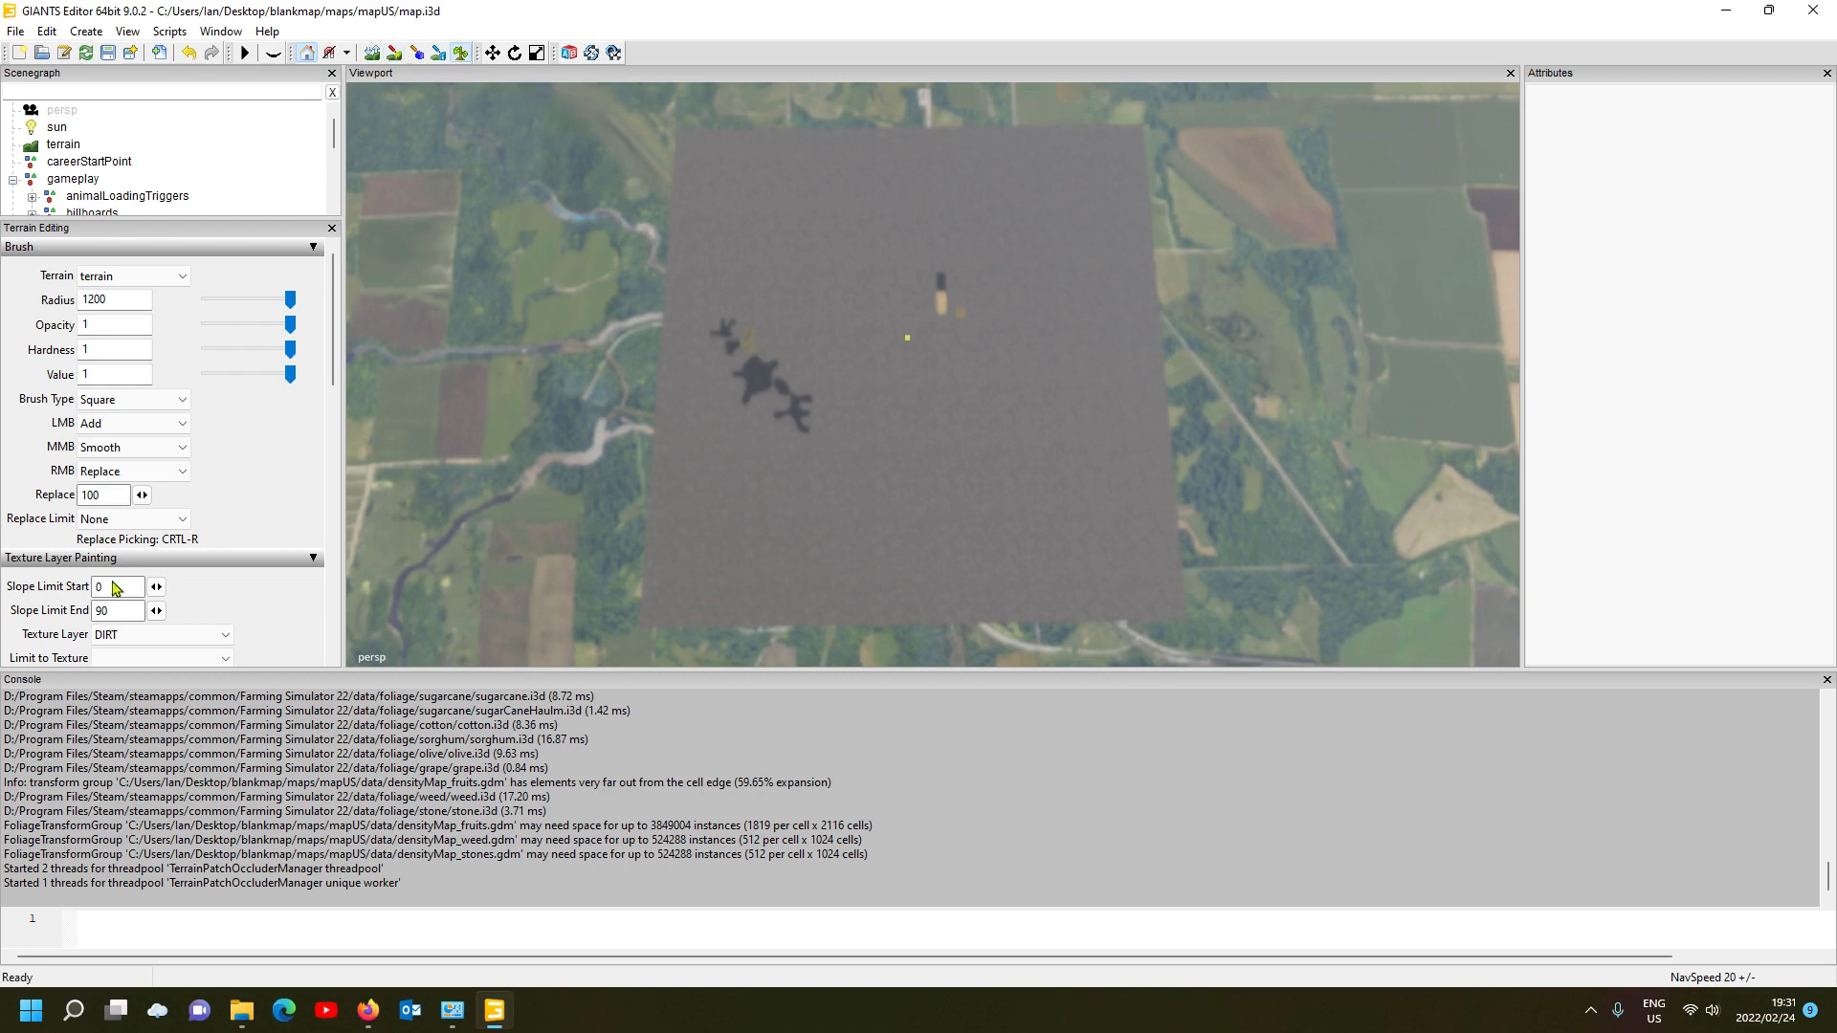
scroll(323, 517, "down", 1)
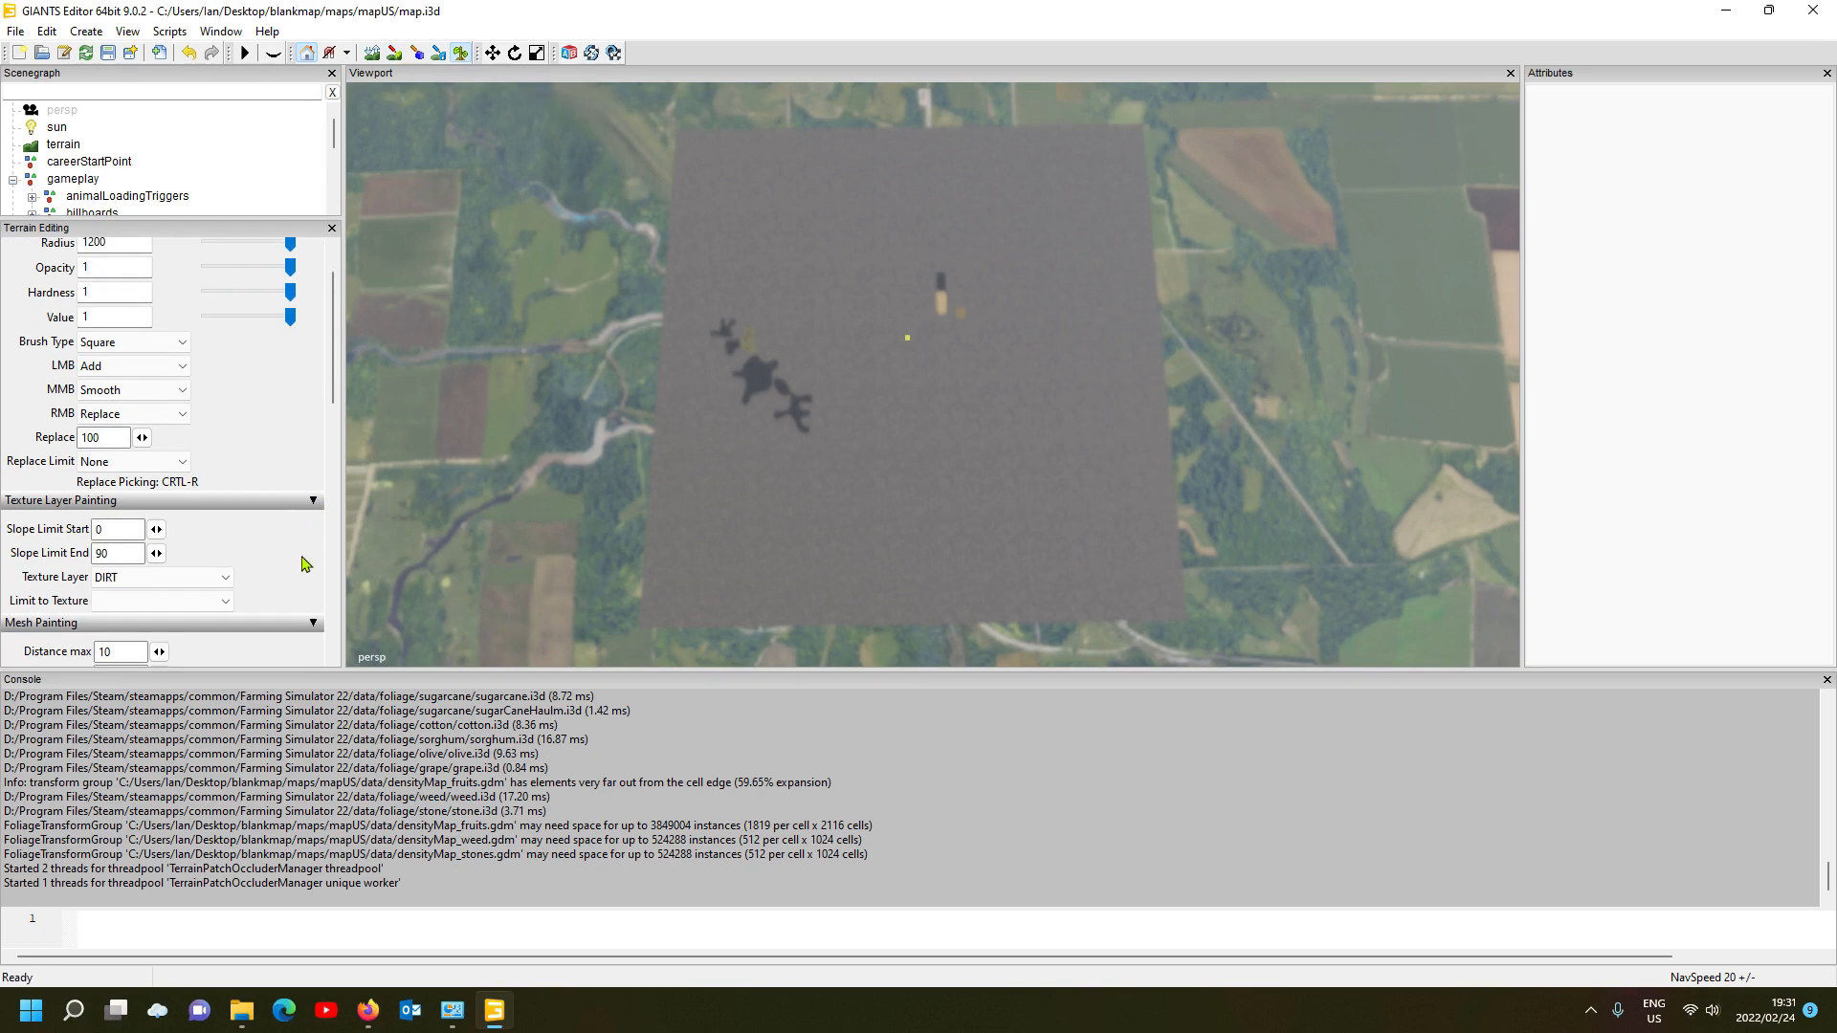
scroll(306, 564, "down", 4)
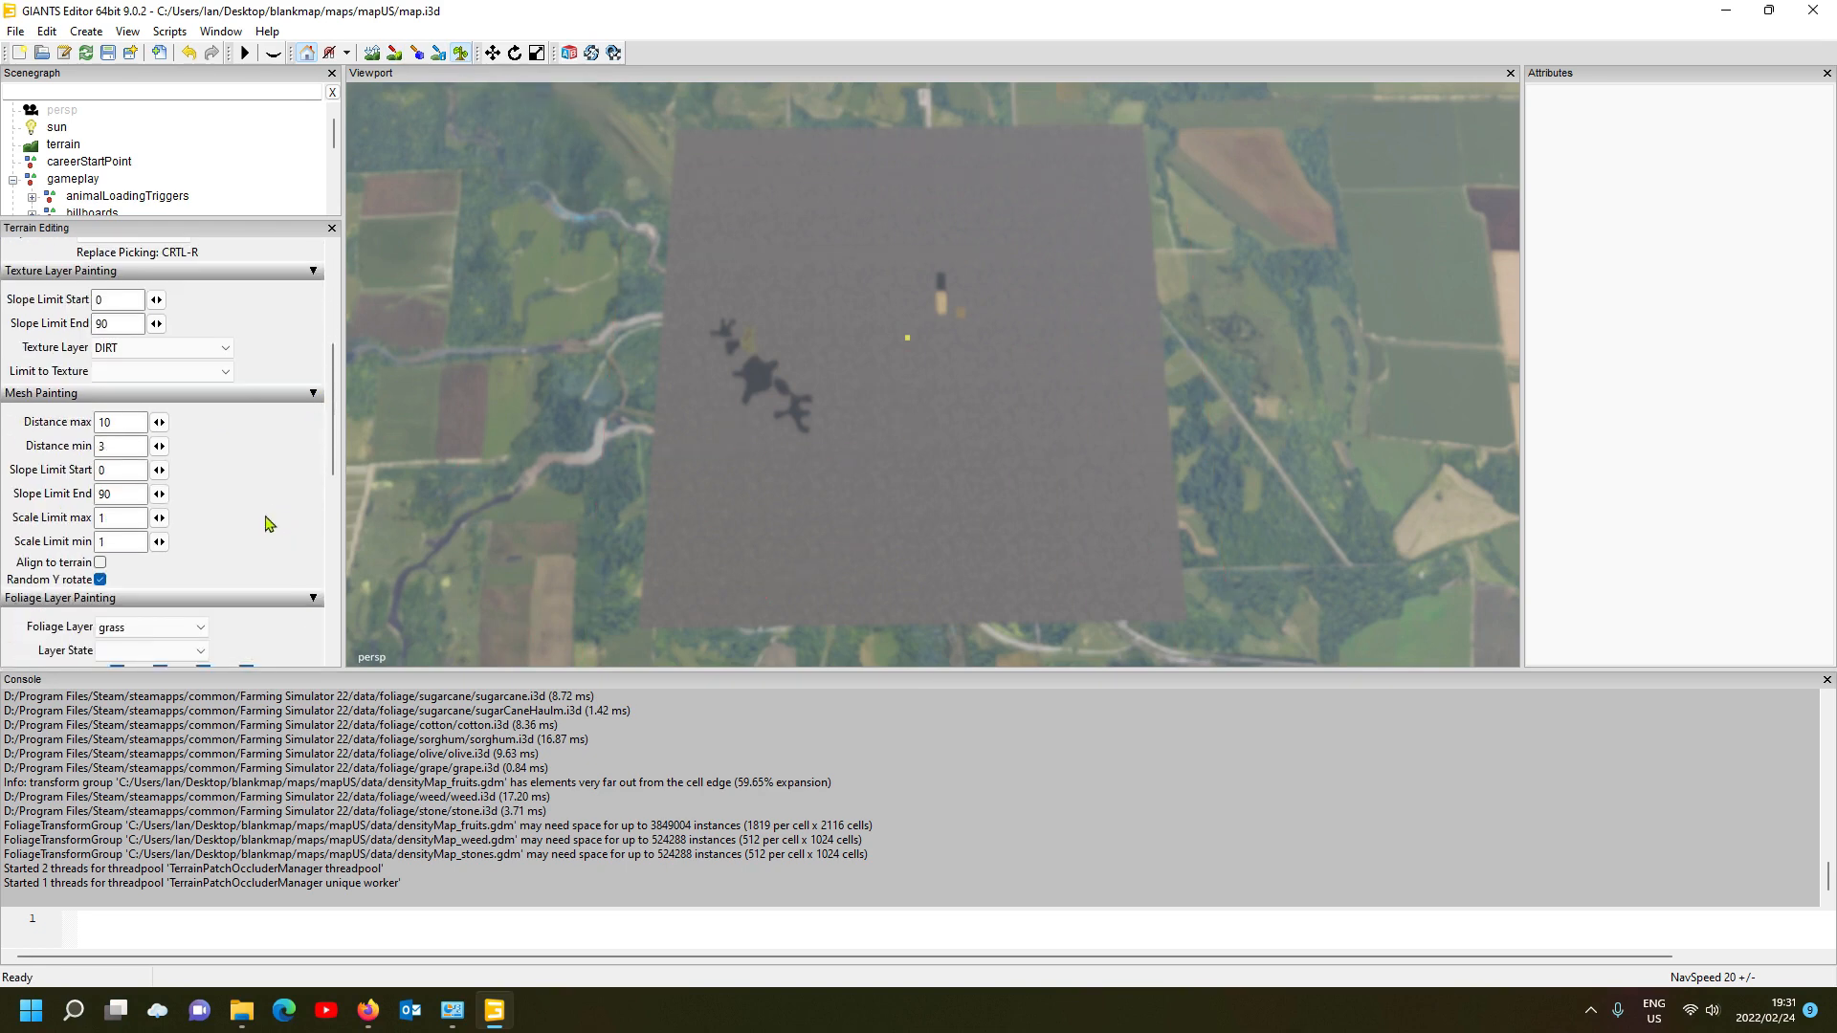
scroll(272, 524, "down", 2)
left_click(145, 515)
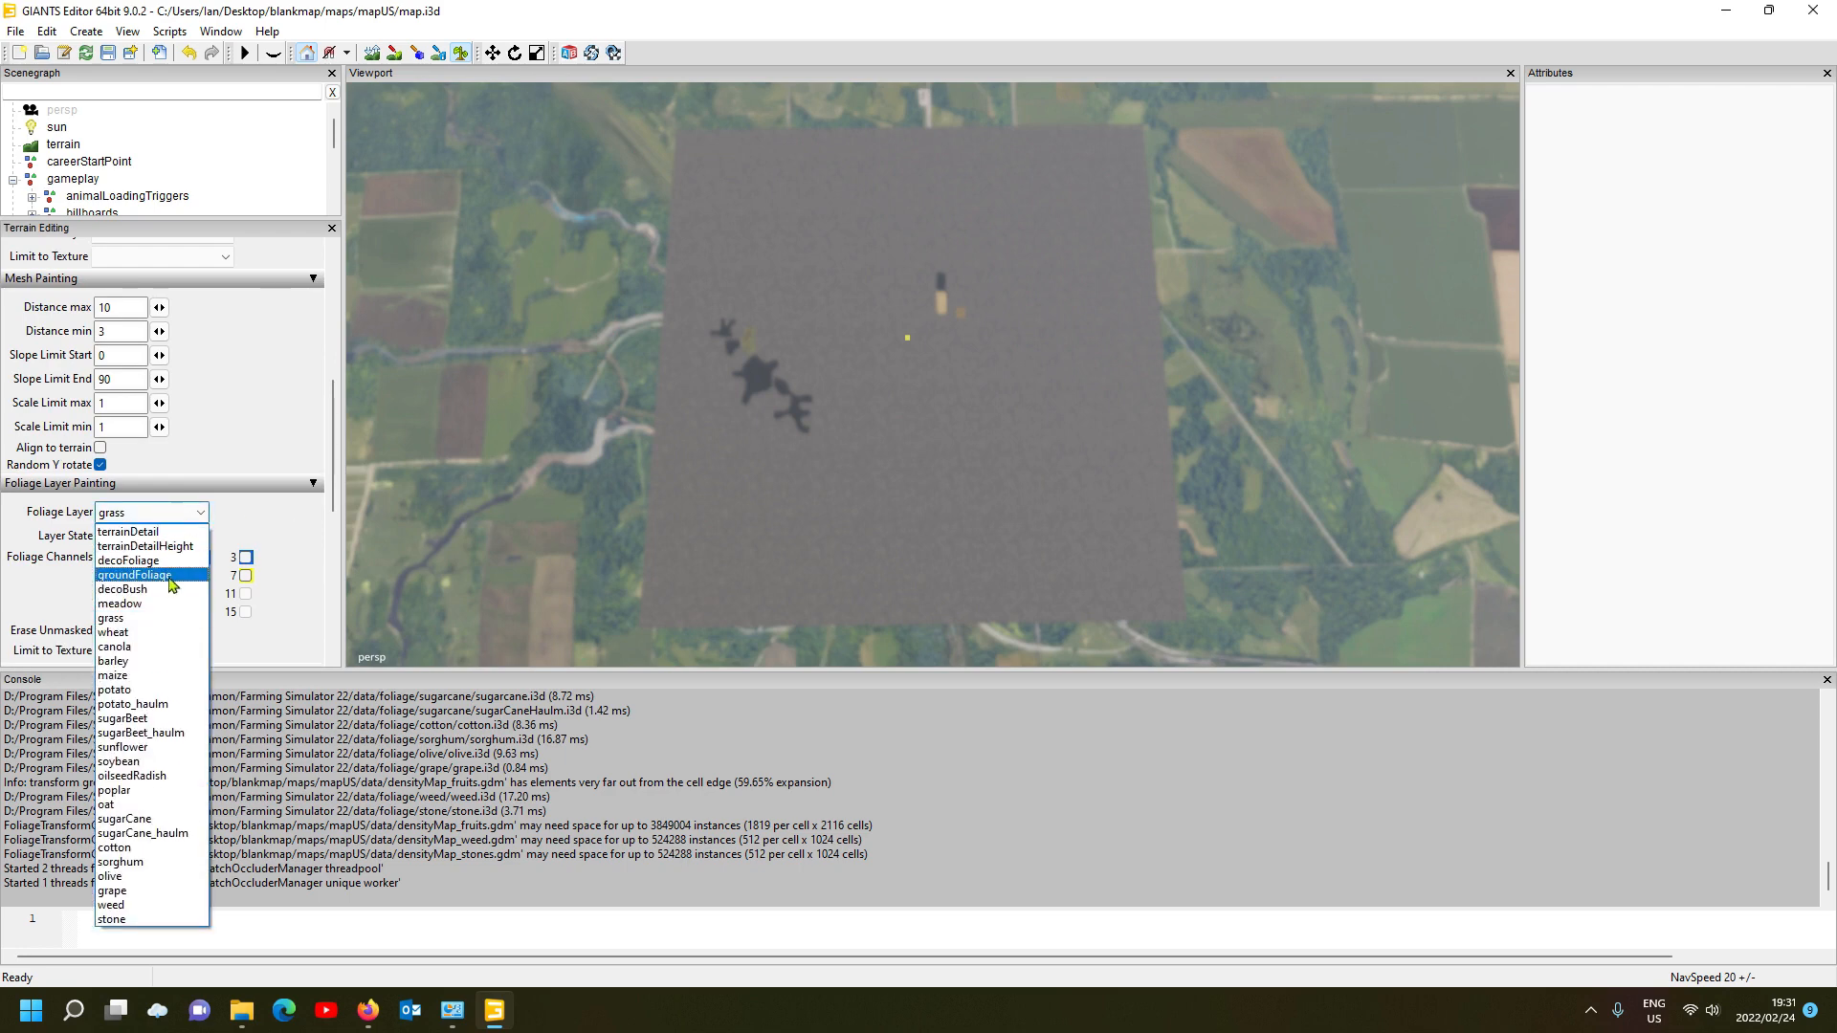
left_click(167, 533)
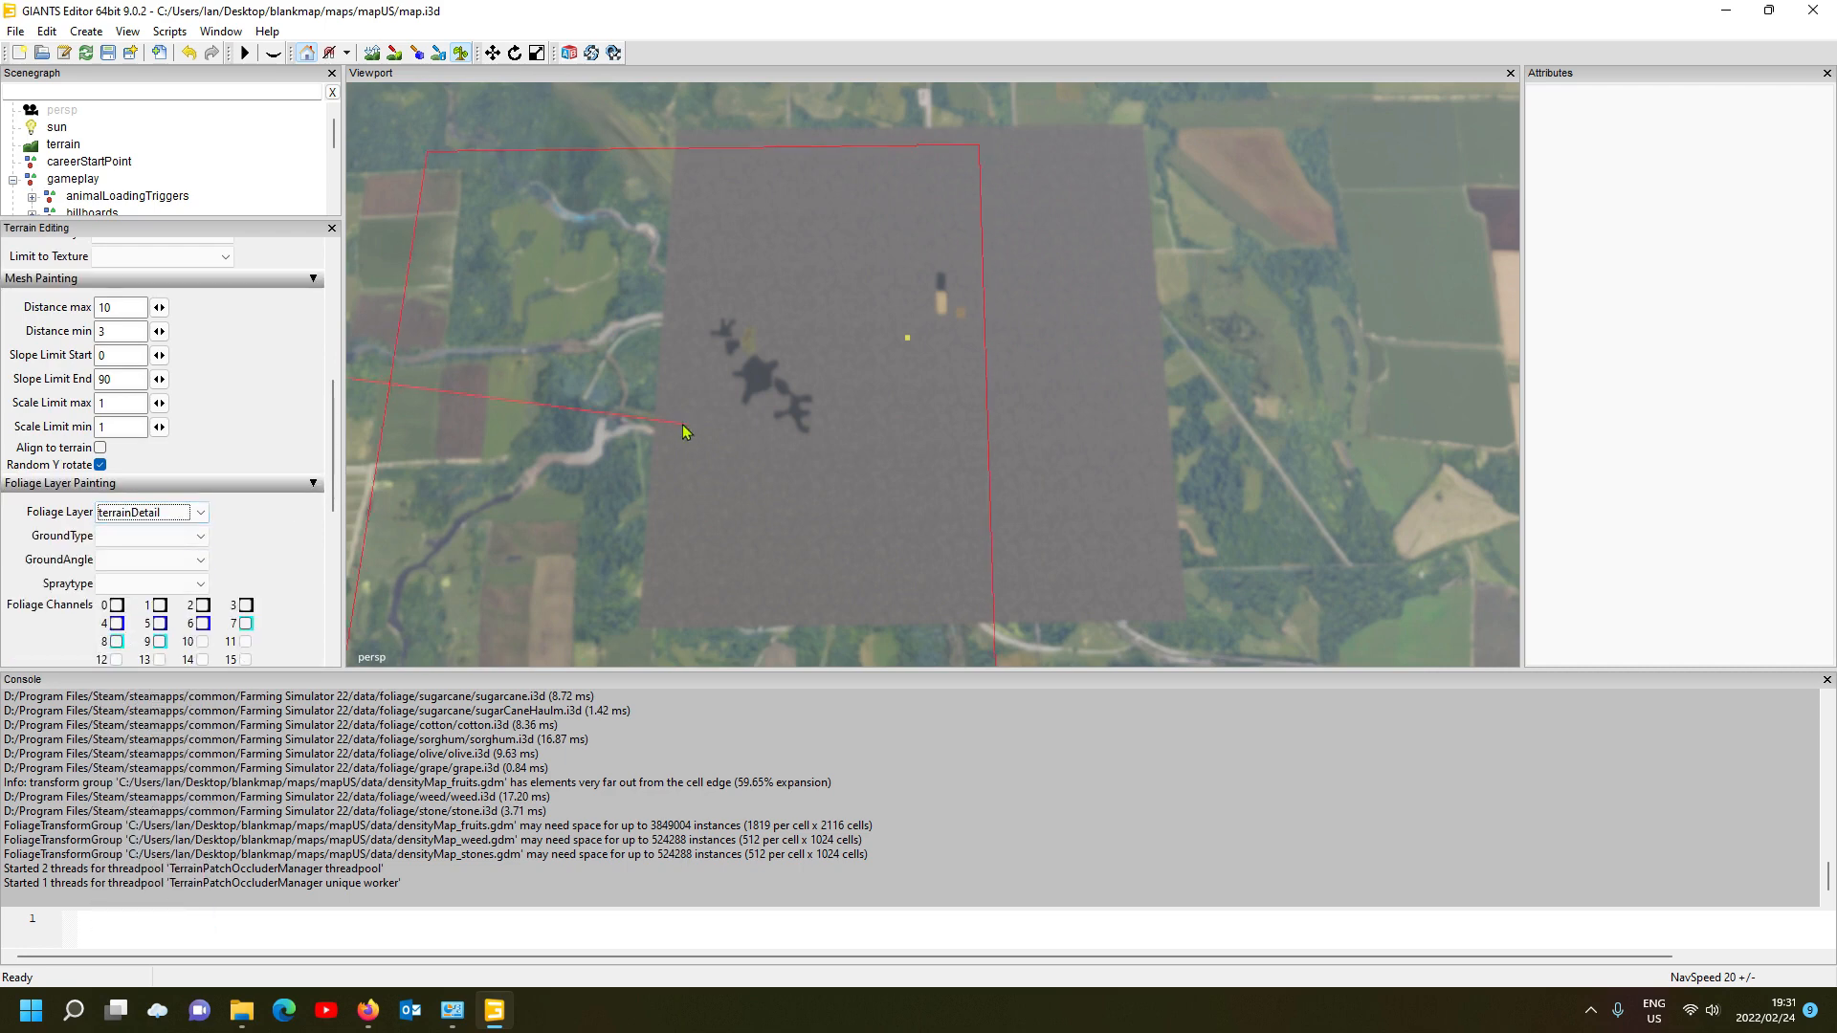
left_click(903, 364)
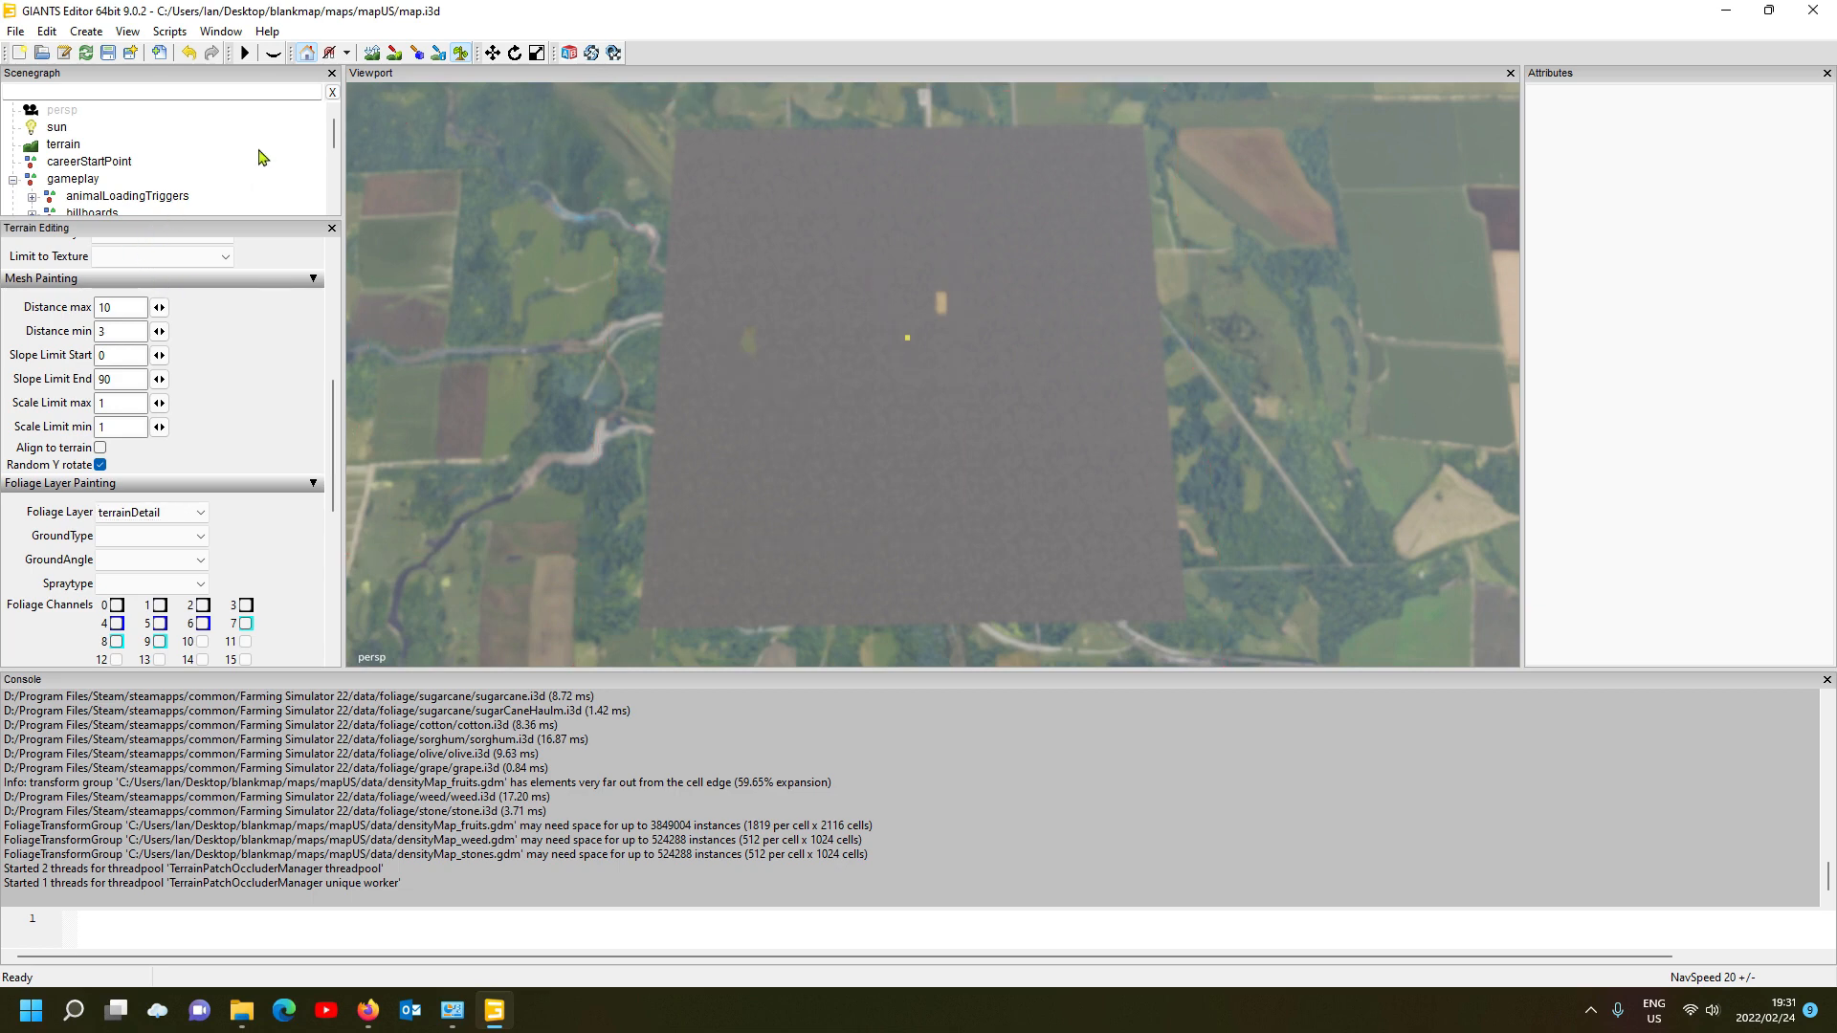
Step: Delete the fields group under gameplay from the scenegraph
scroll(187, 135, "down", 1)
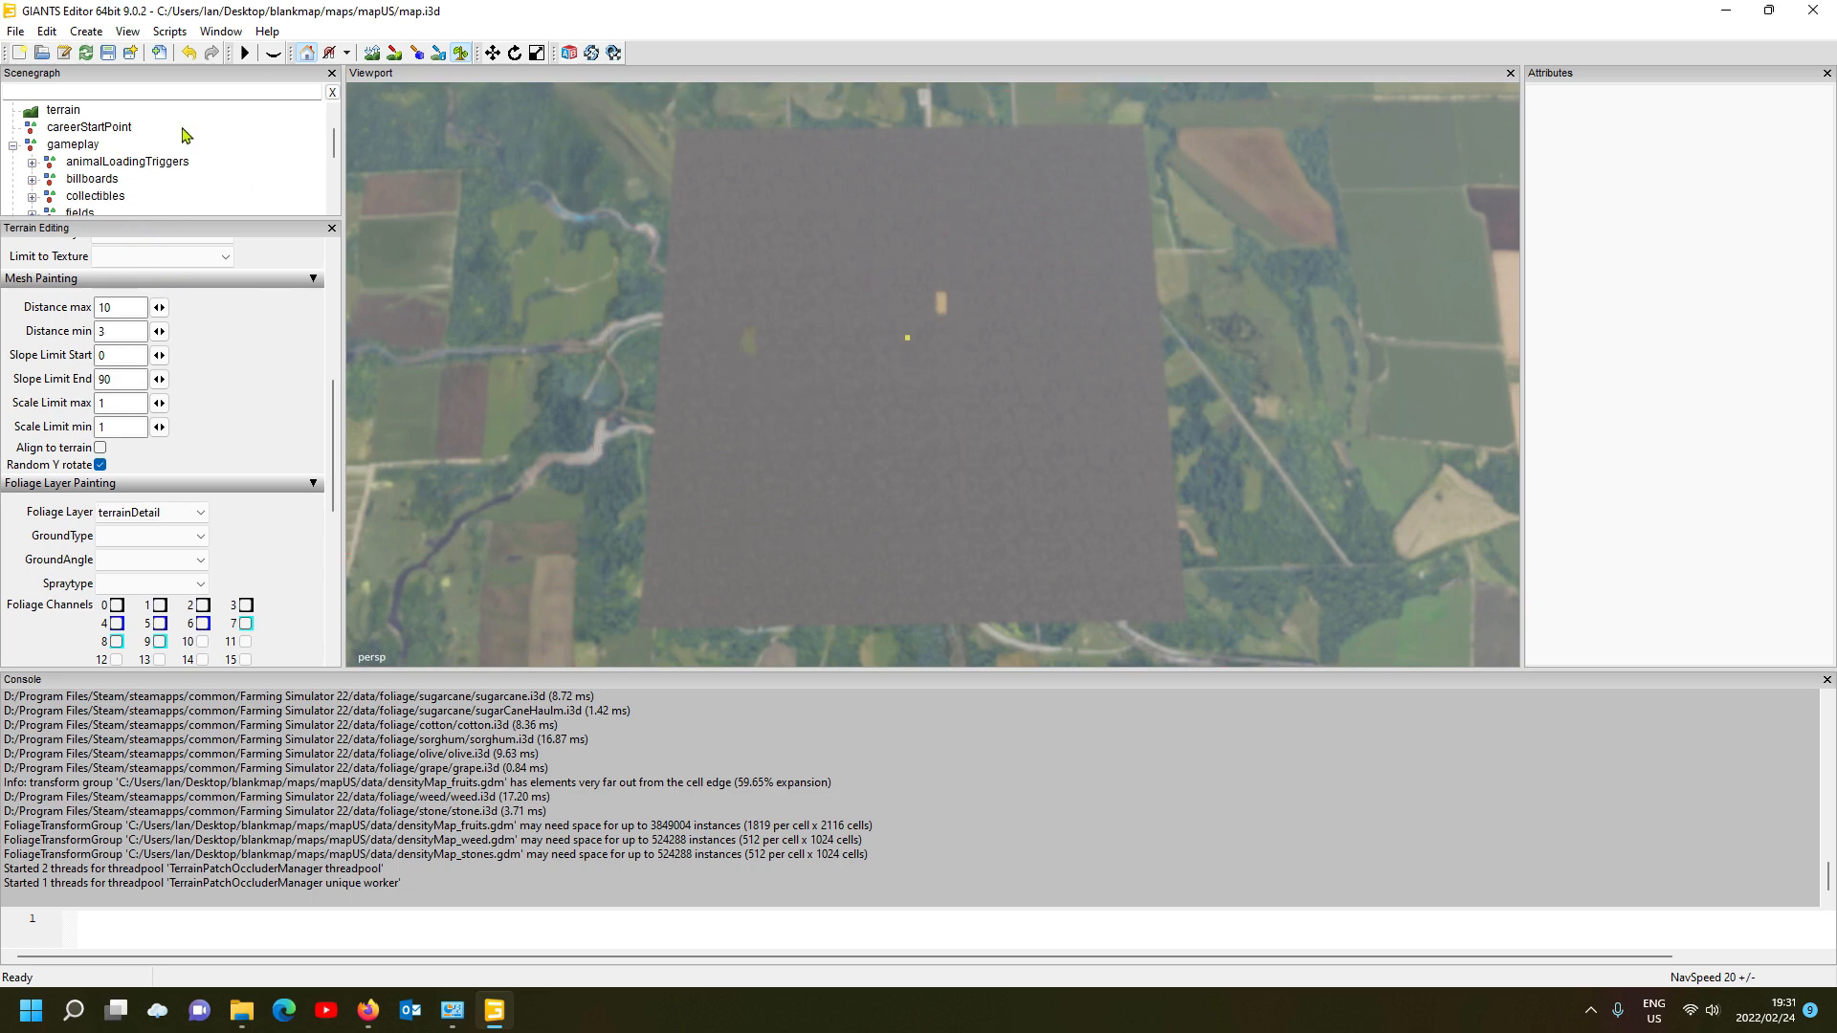
scroll(176, 141, "down", 1)
scroll(129, 169, "down", 1)
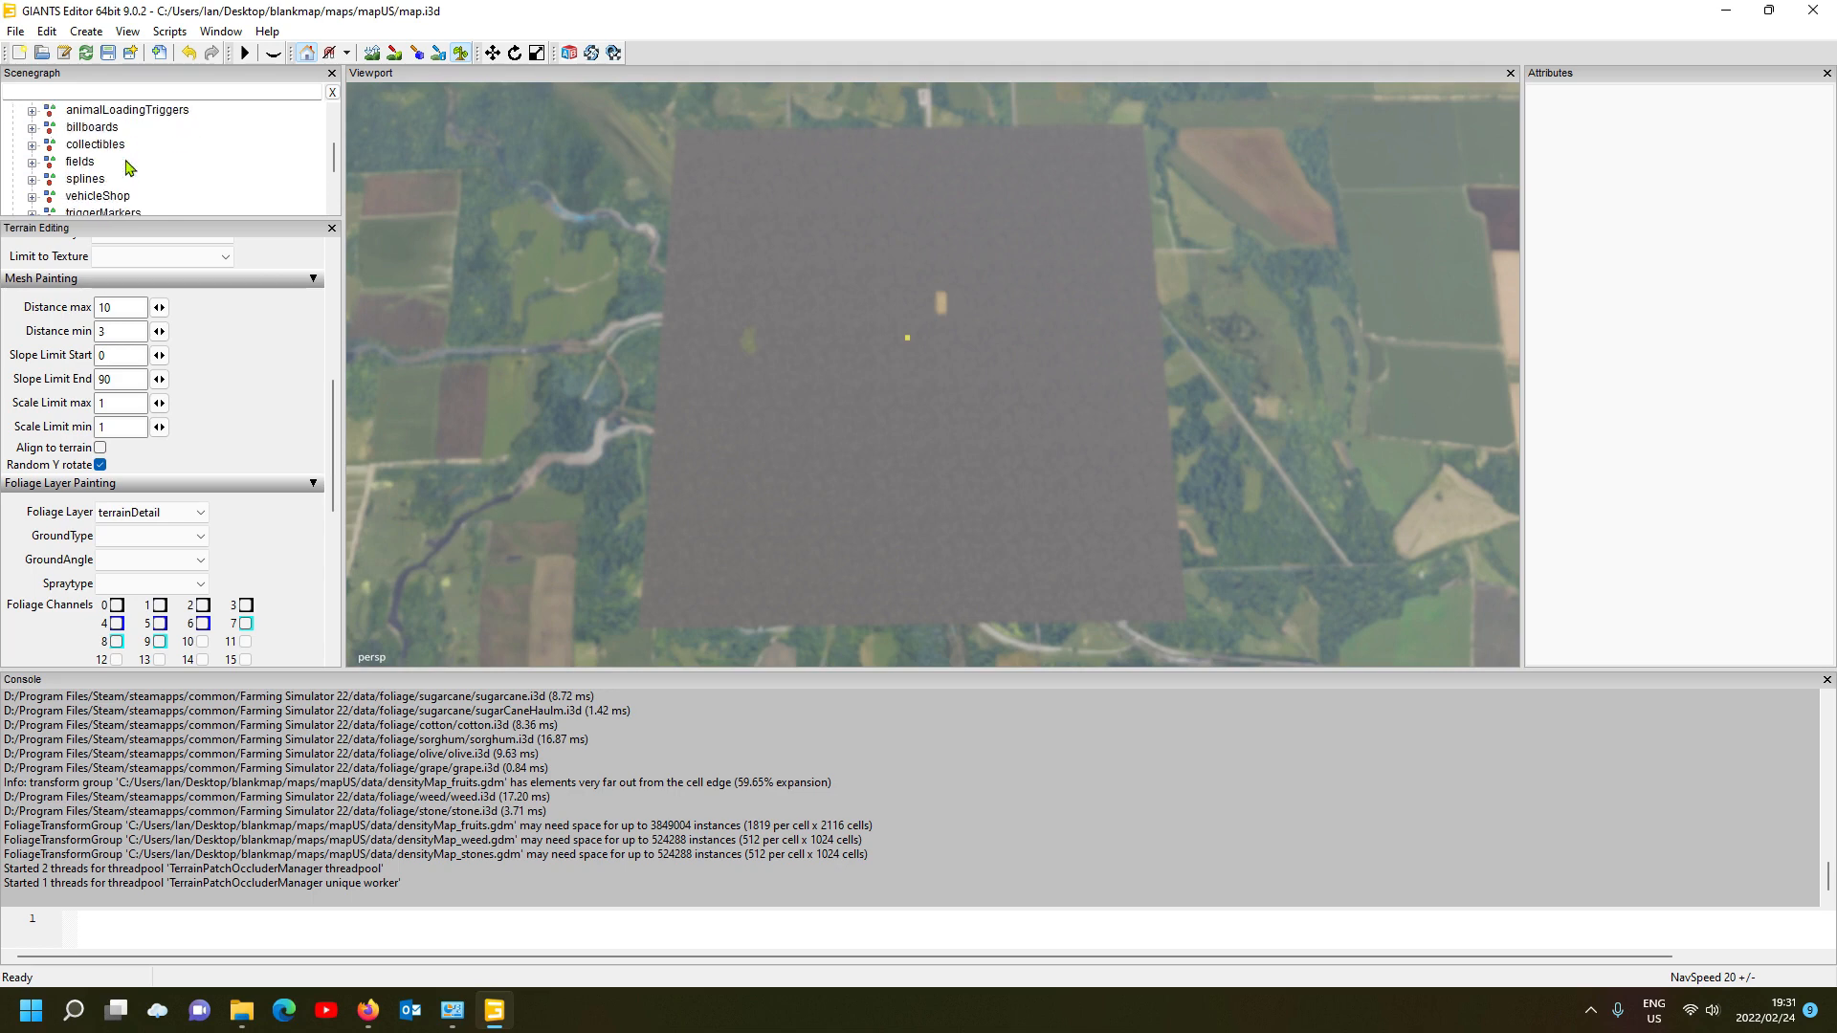
left_click(82, 163)
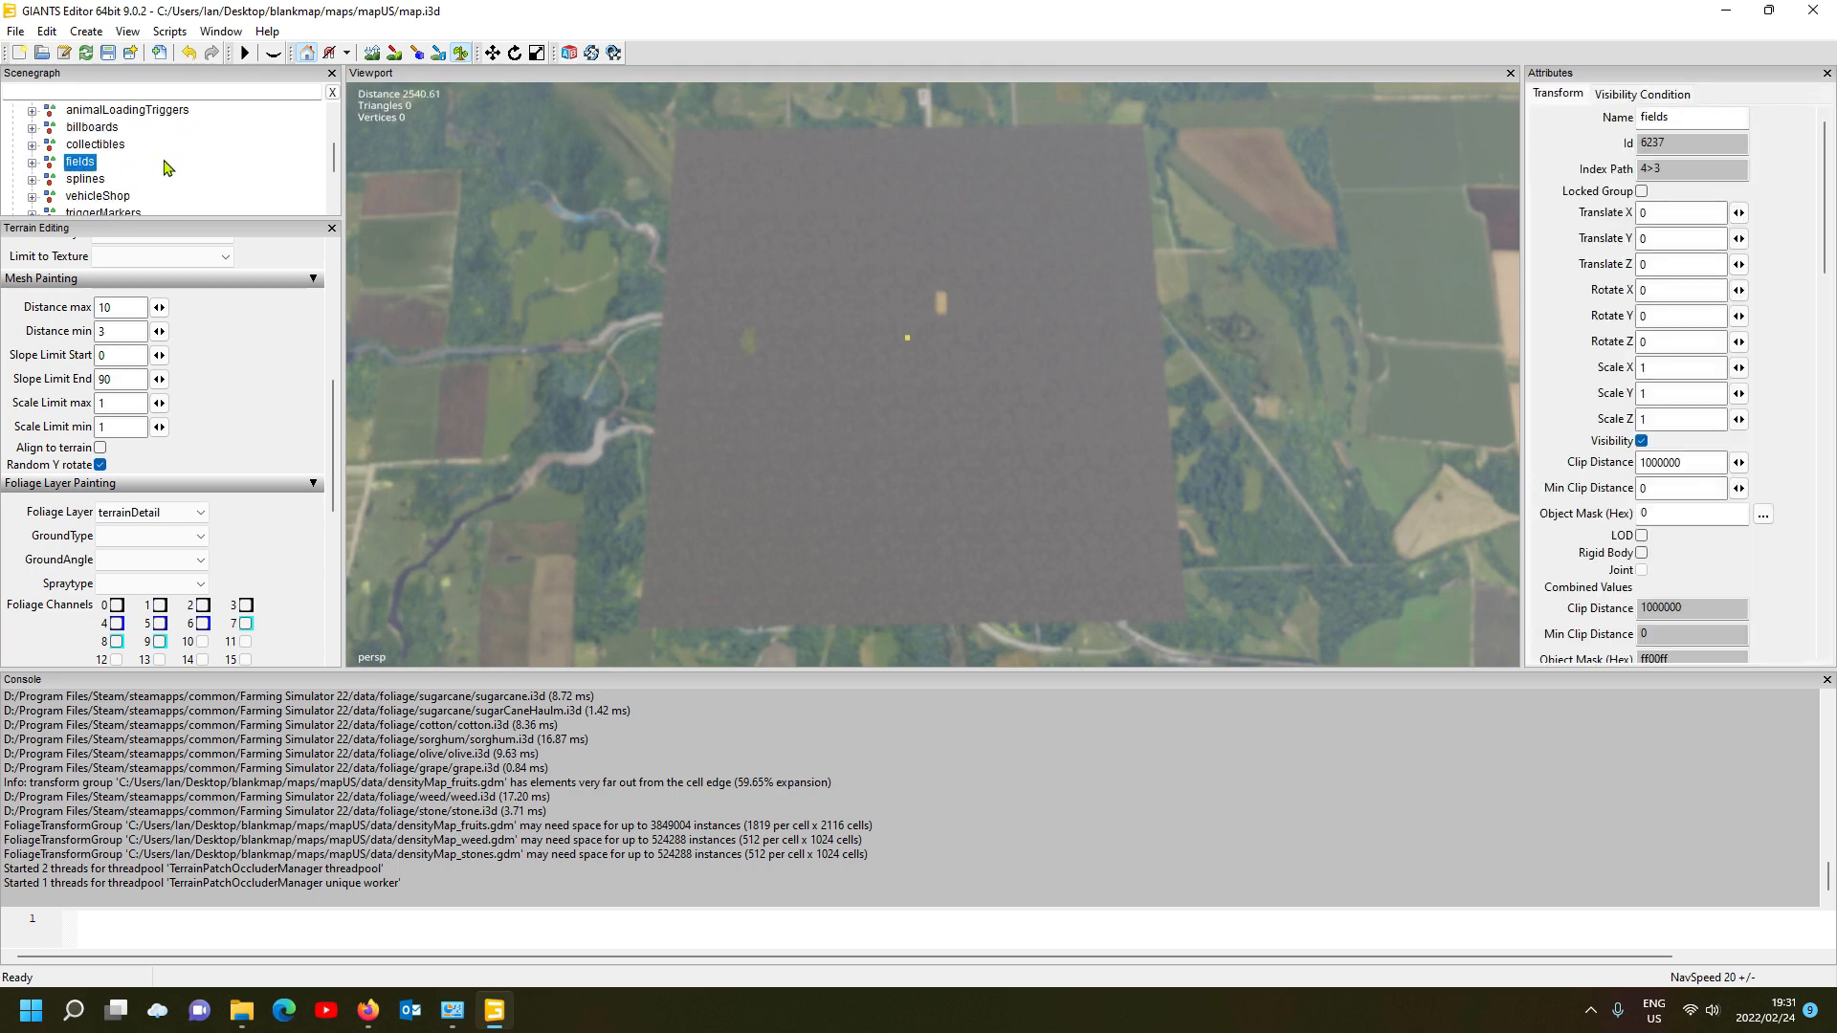
key("Delete")
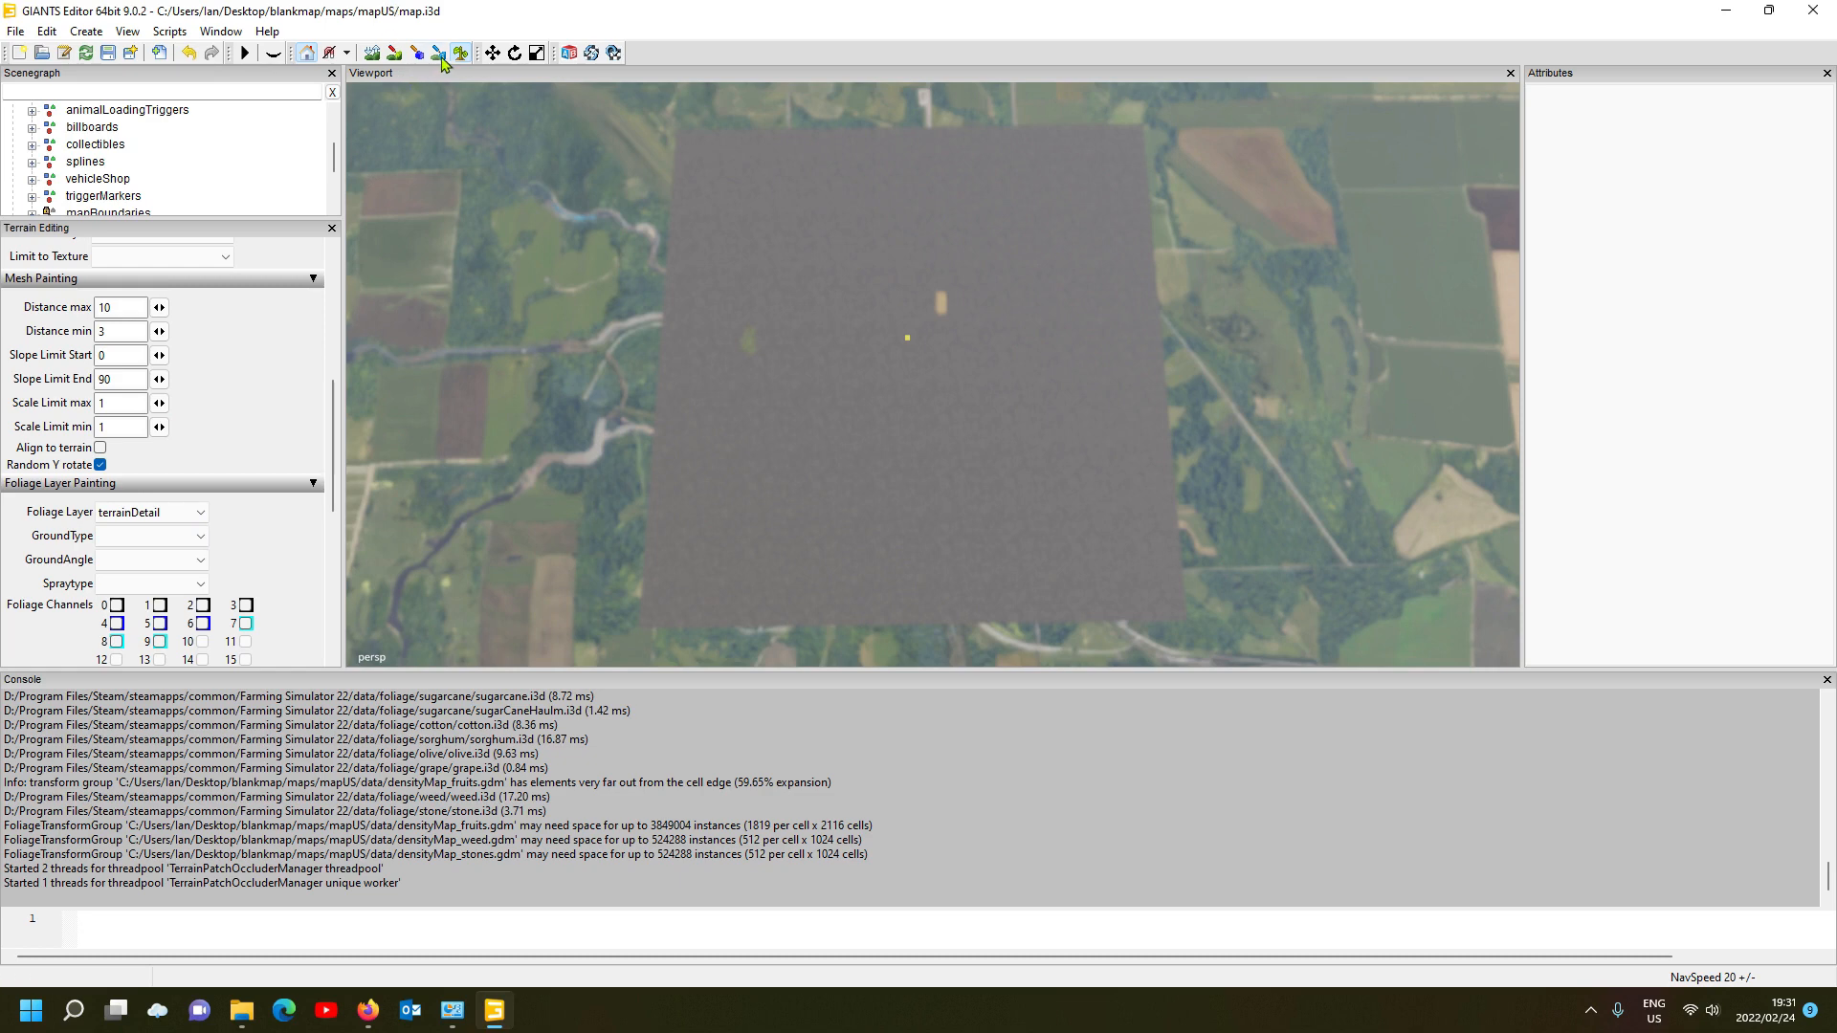
Step: Paint the whole map as Farmland 1 on the farmland info layer
left_click_drag(335, 418, 335, 490)
left_click(170, 543)
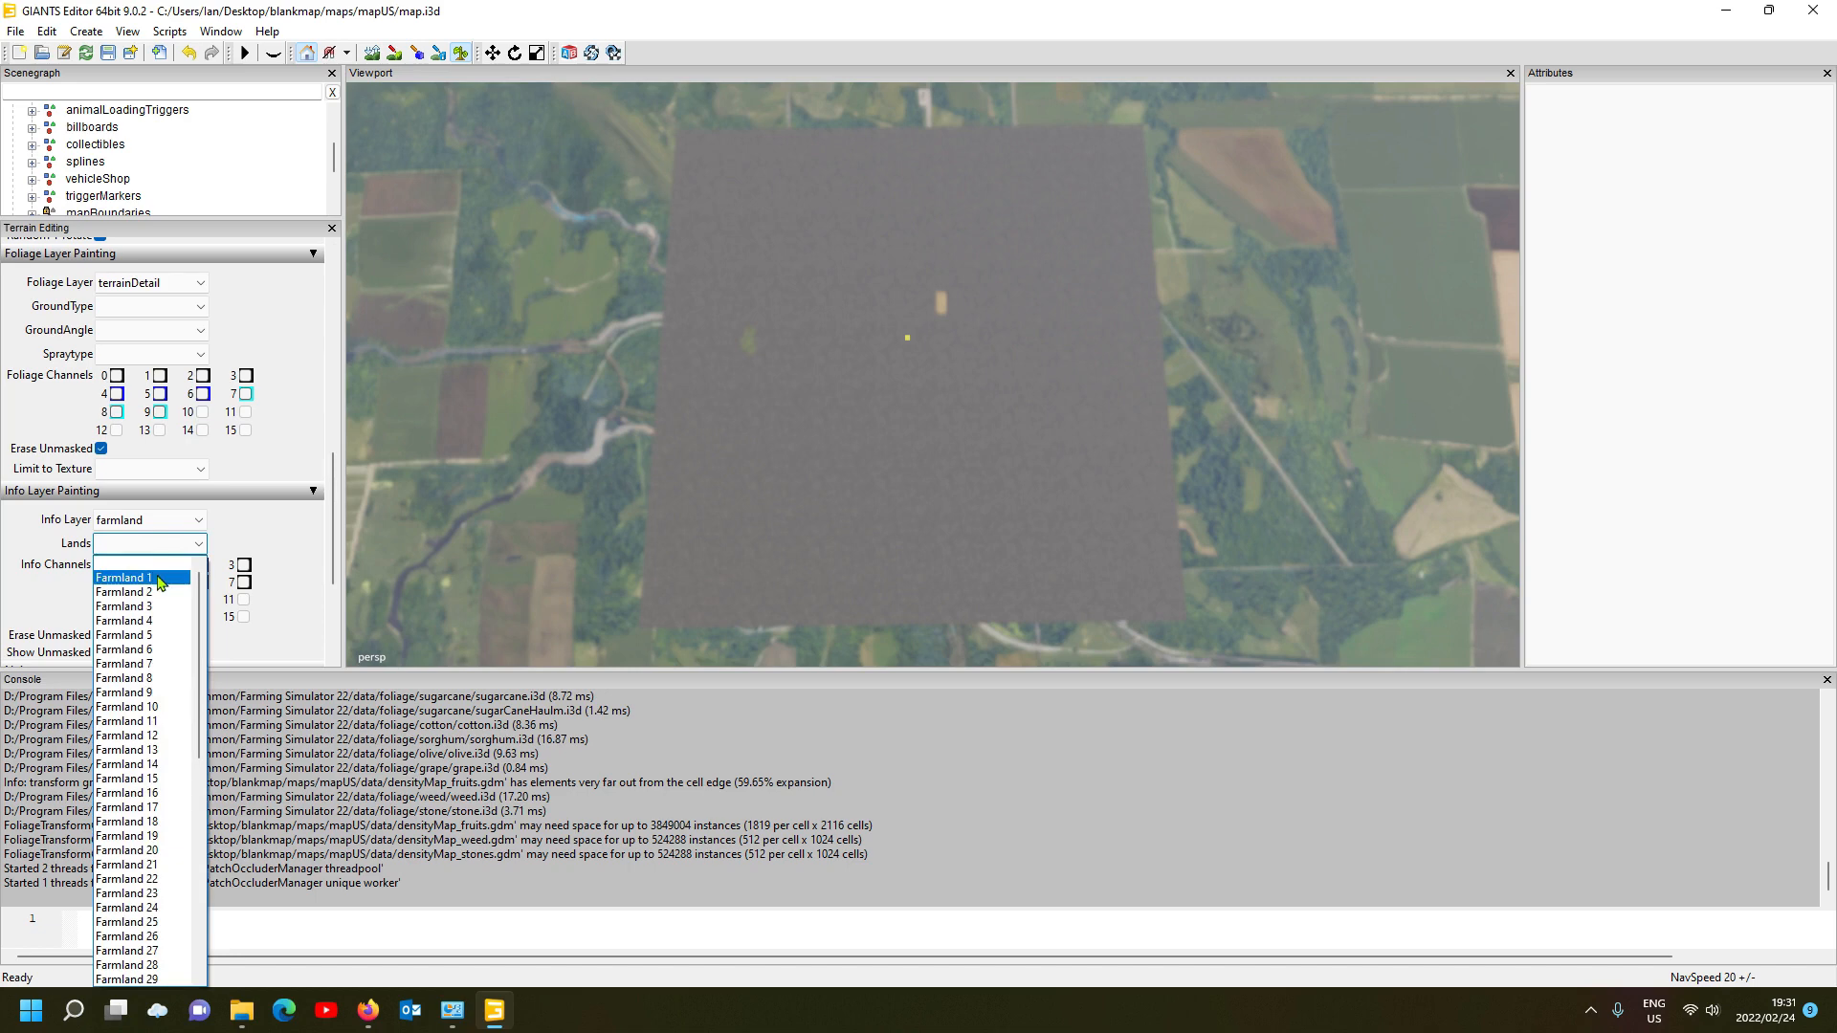
left_click(160, 581)
left_click(440, 55)
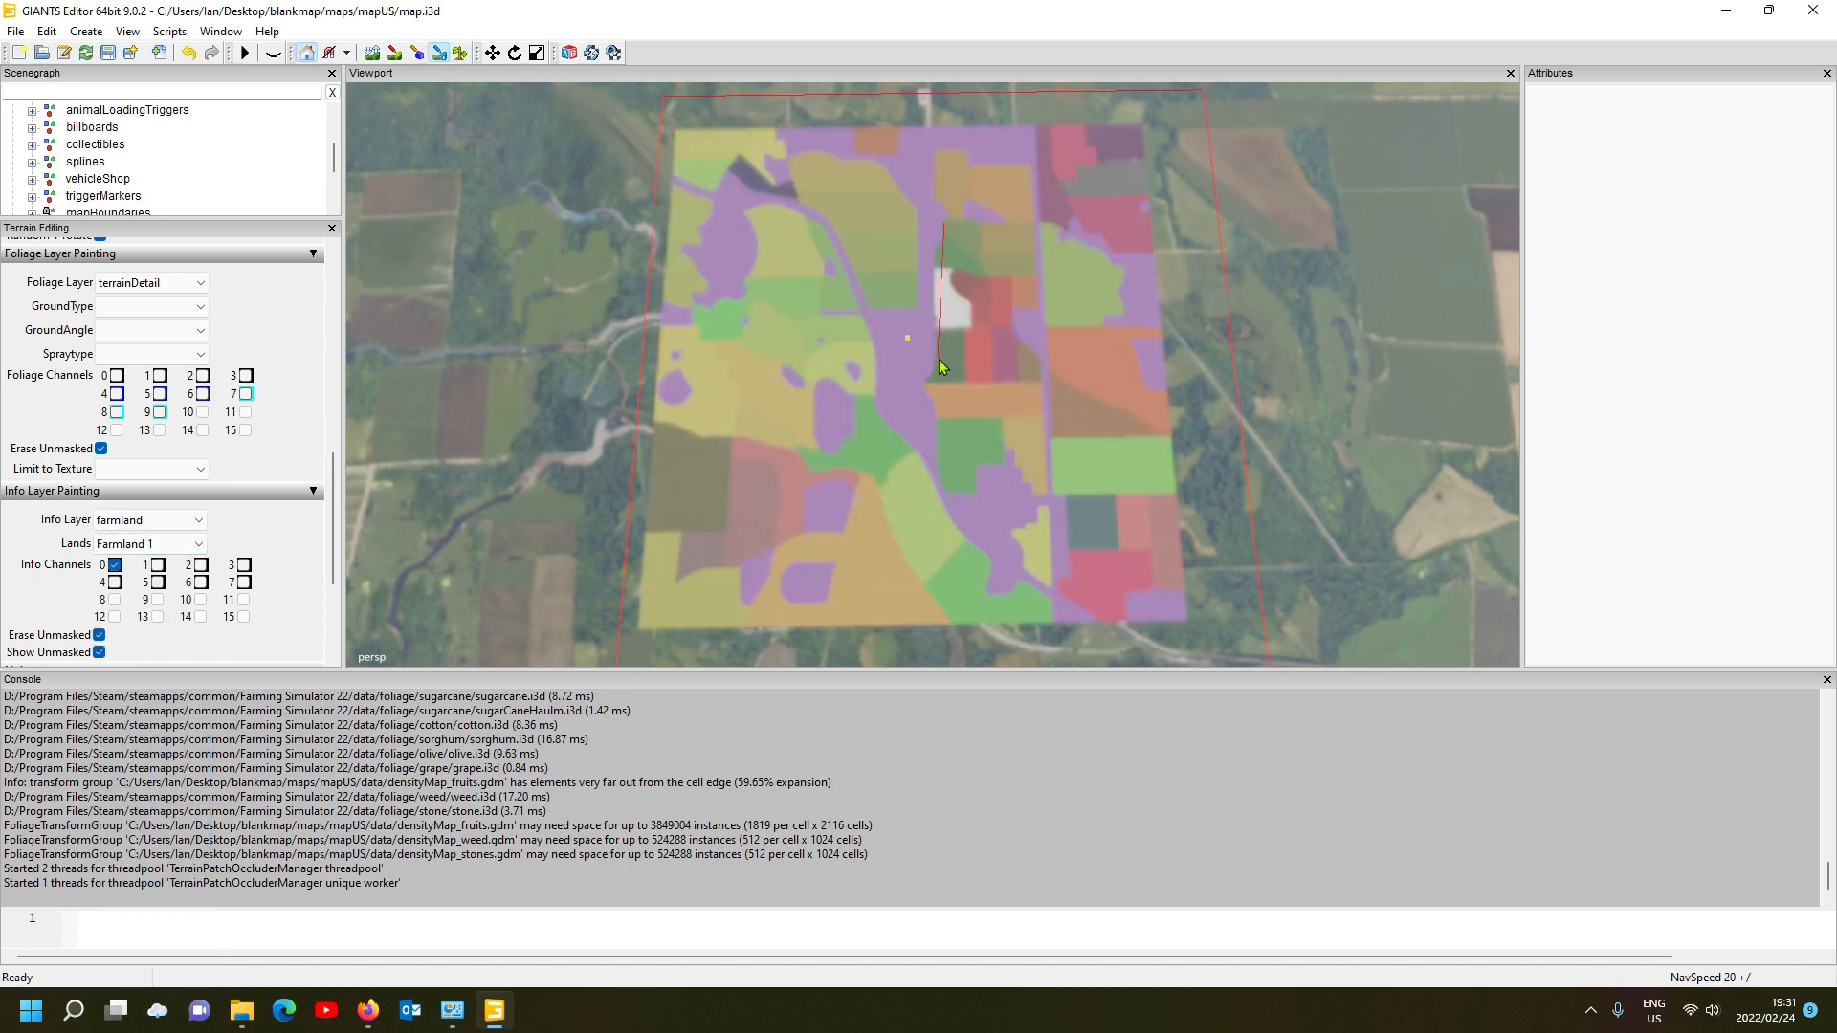
left_click(939, 359)
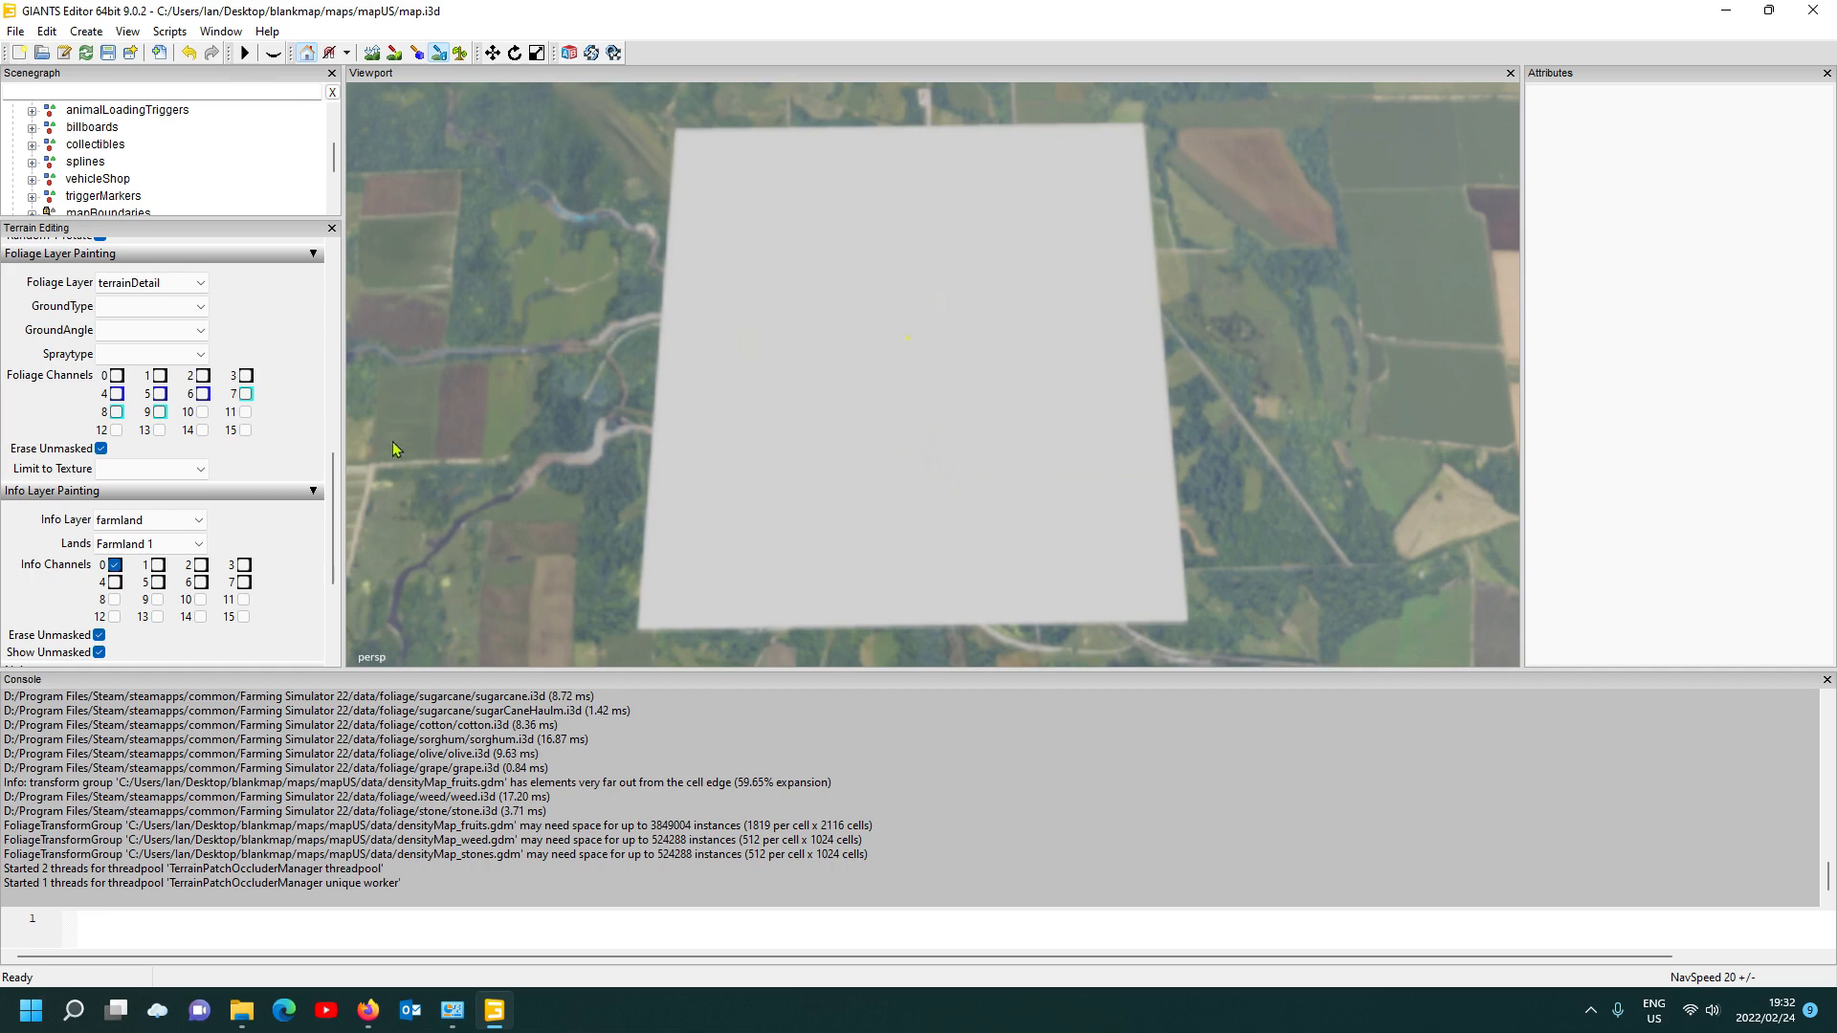
Step: Erase the indoorMask info layer's channel 0 across the whole map with the brush's RMB mode set to Subtract
left_click(157, 523)
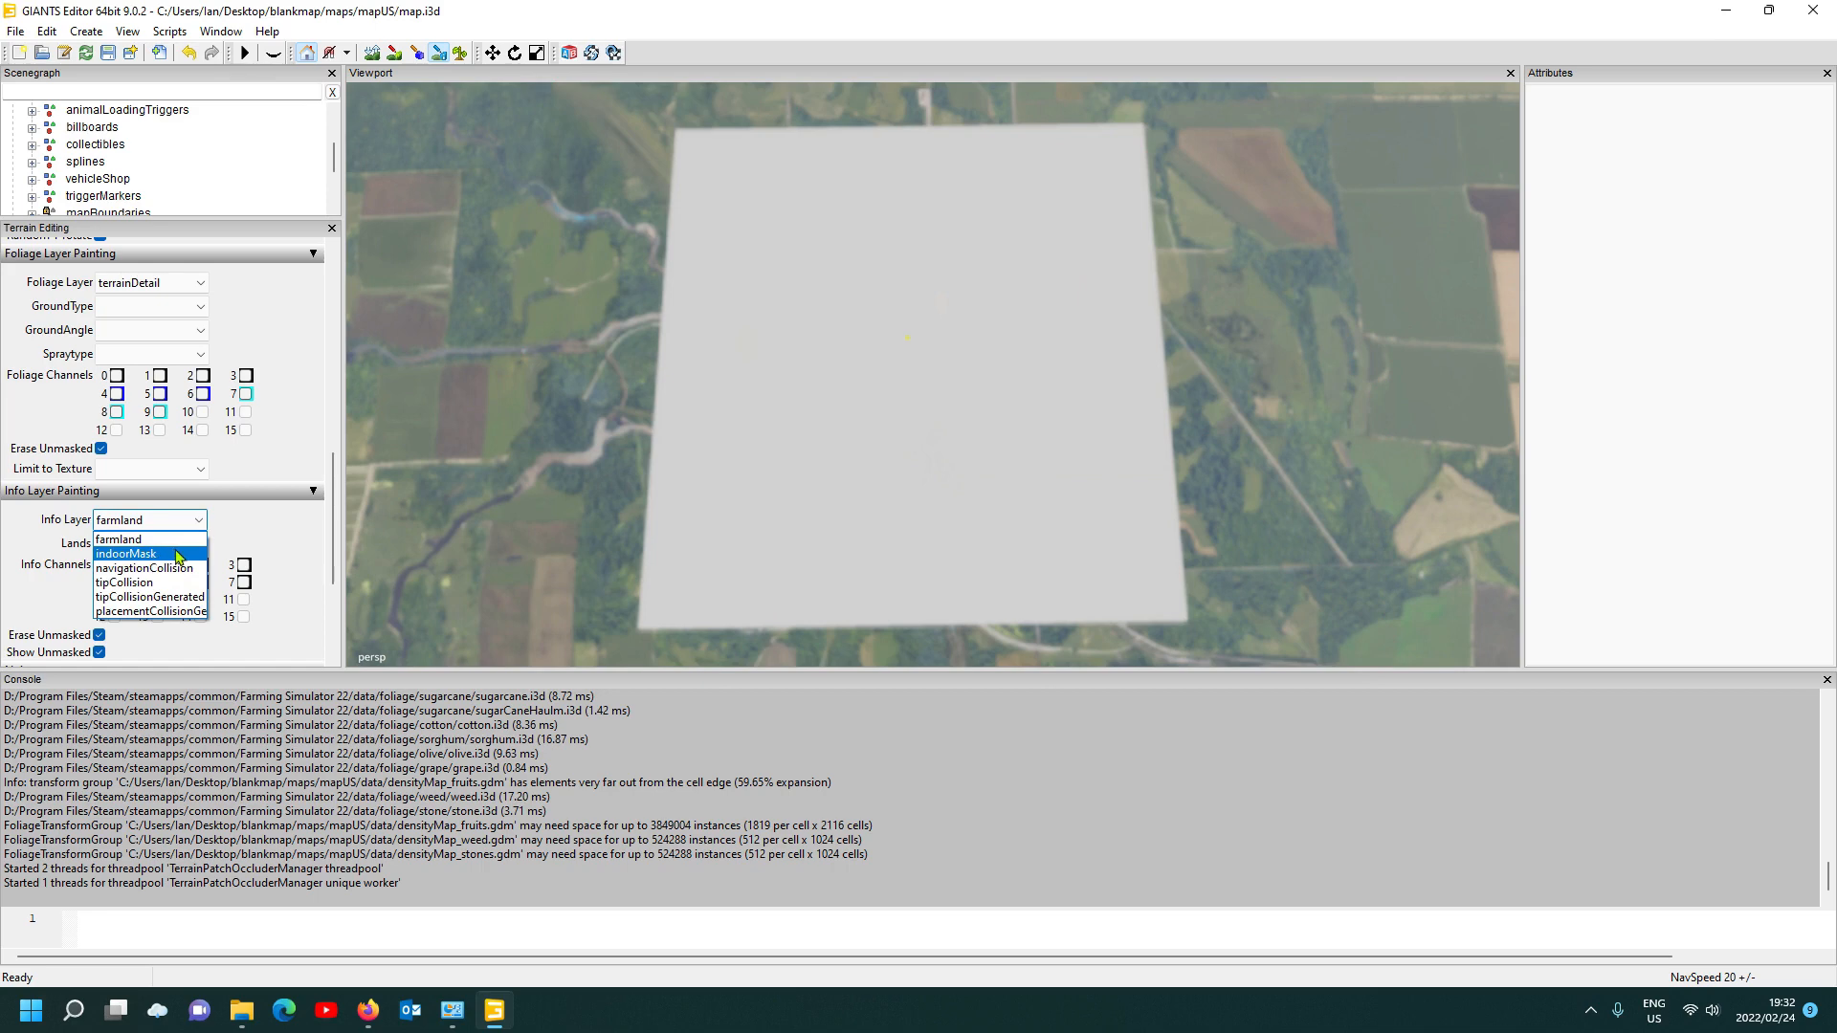
left_click(178, 559)
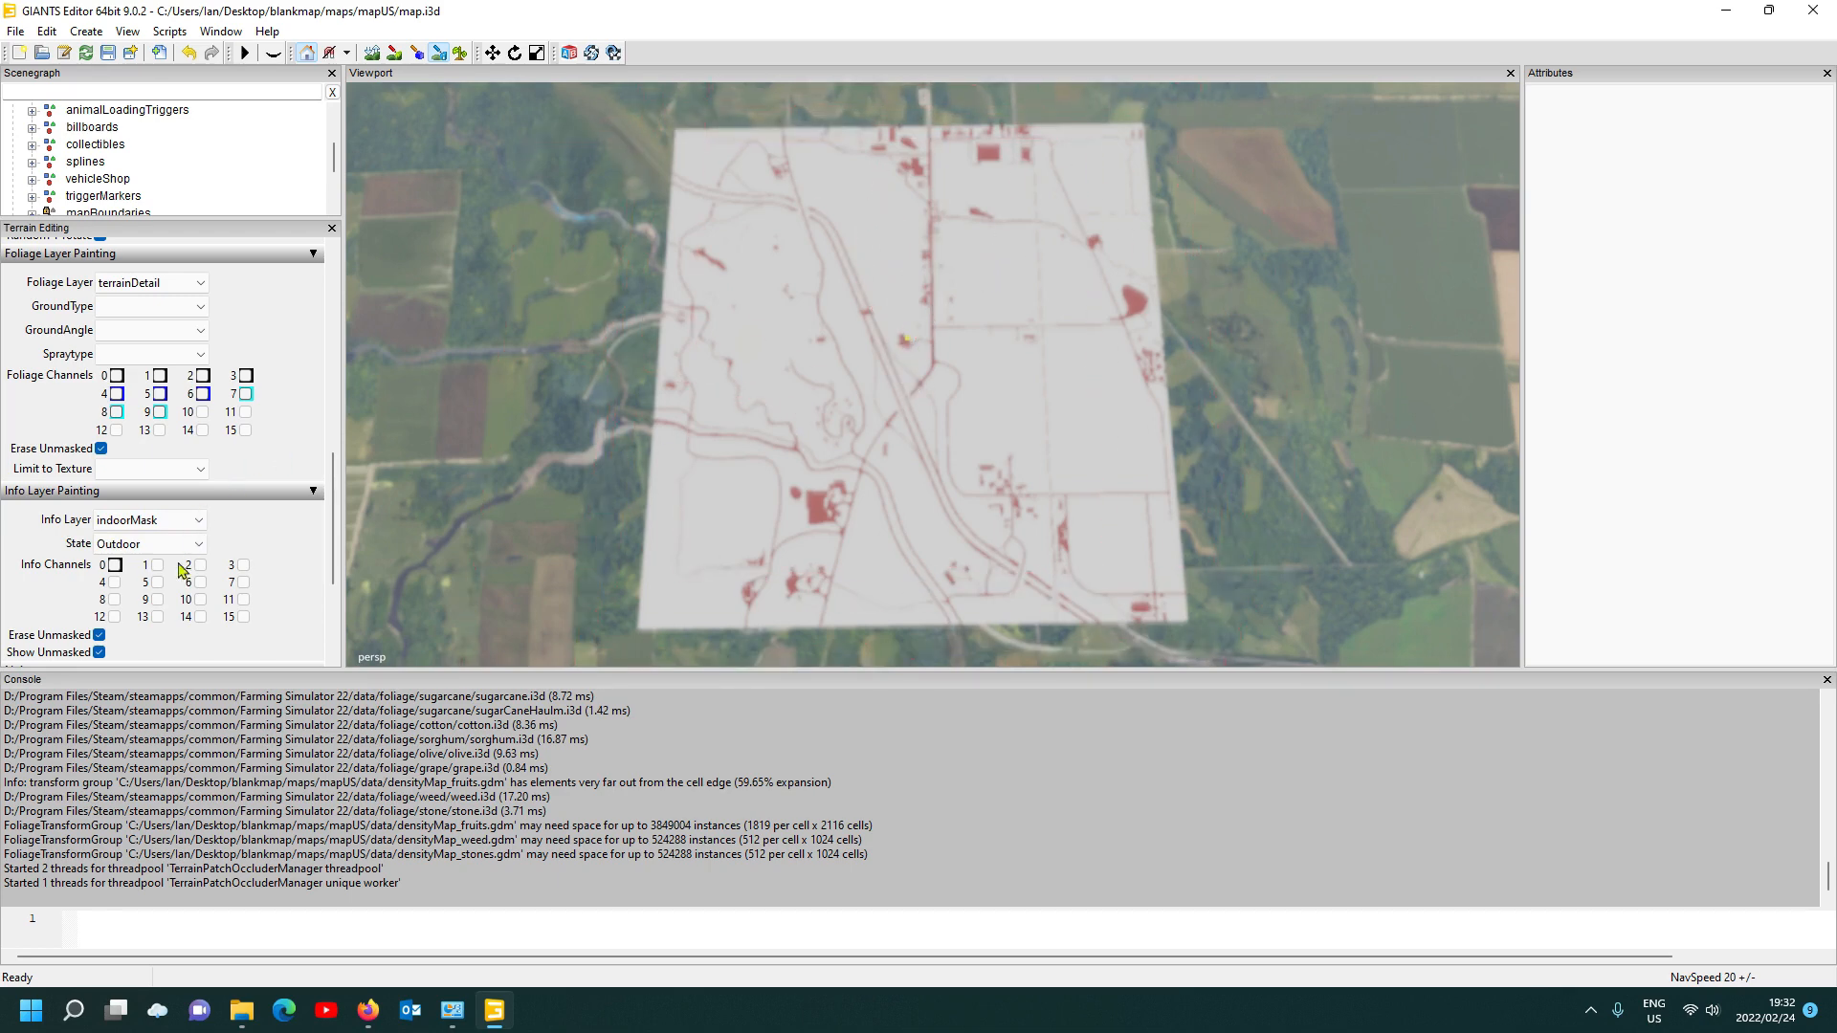
left_click(115, 565)
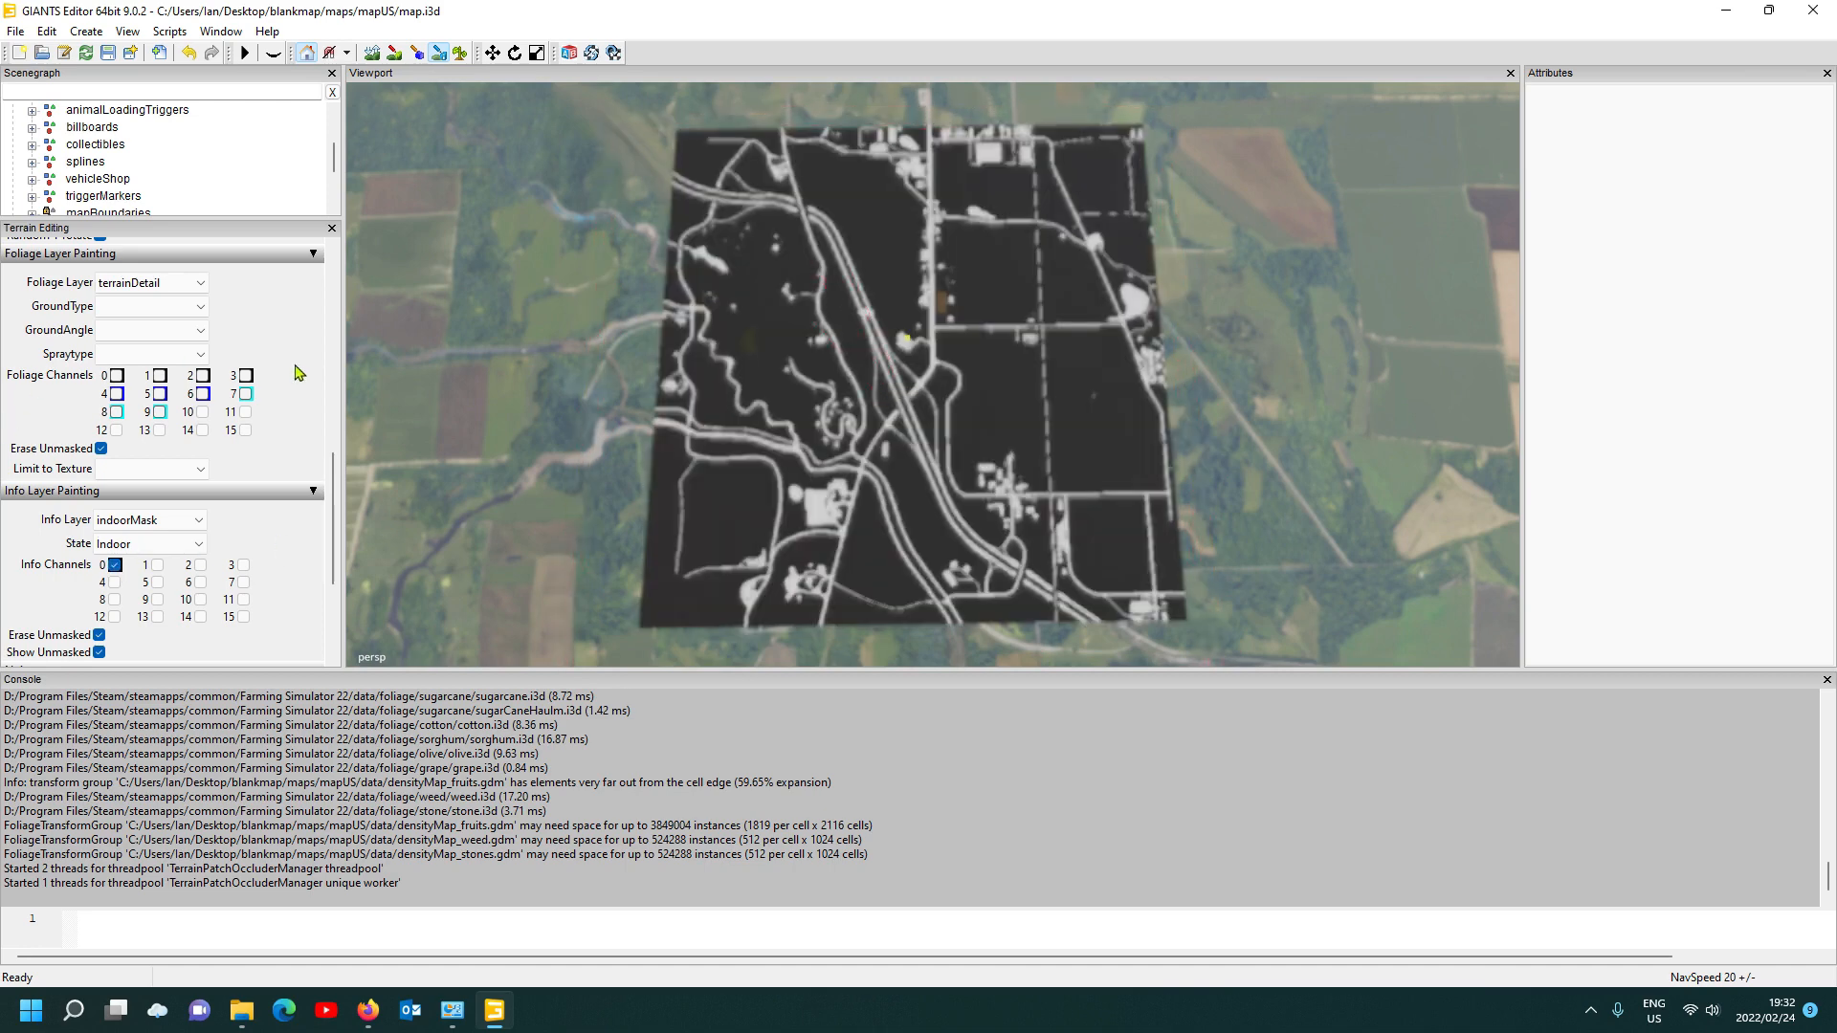
scroll(300, 373, "up", 2)
scroll(287, 387, "up", 3)
scroll(256, 361, "up", 2)
scroll(268, 330, "up", 3)
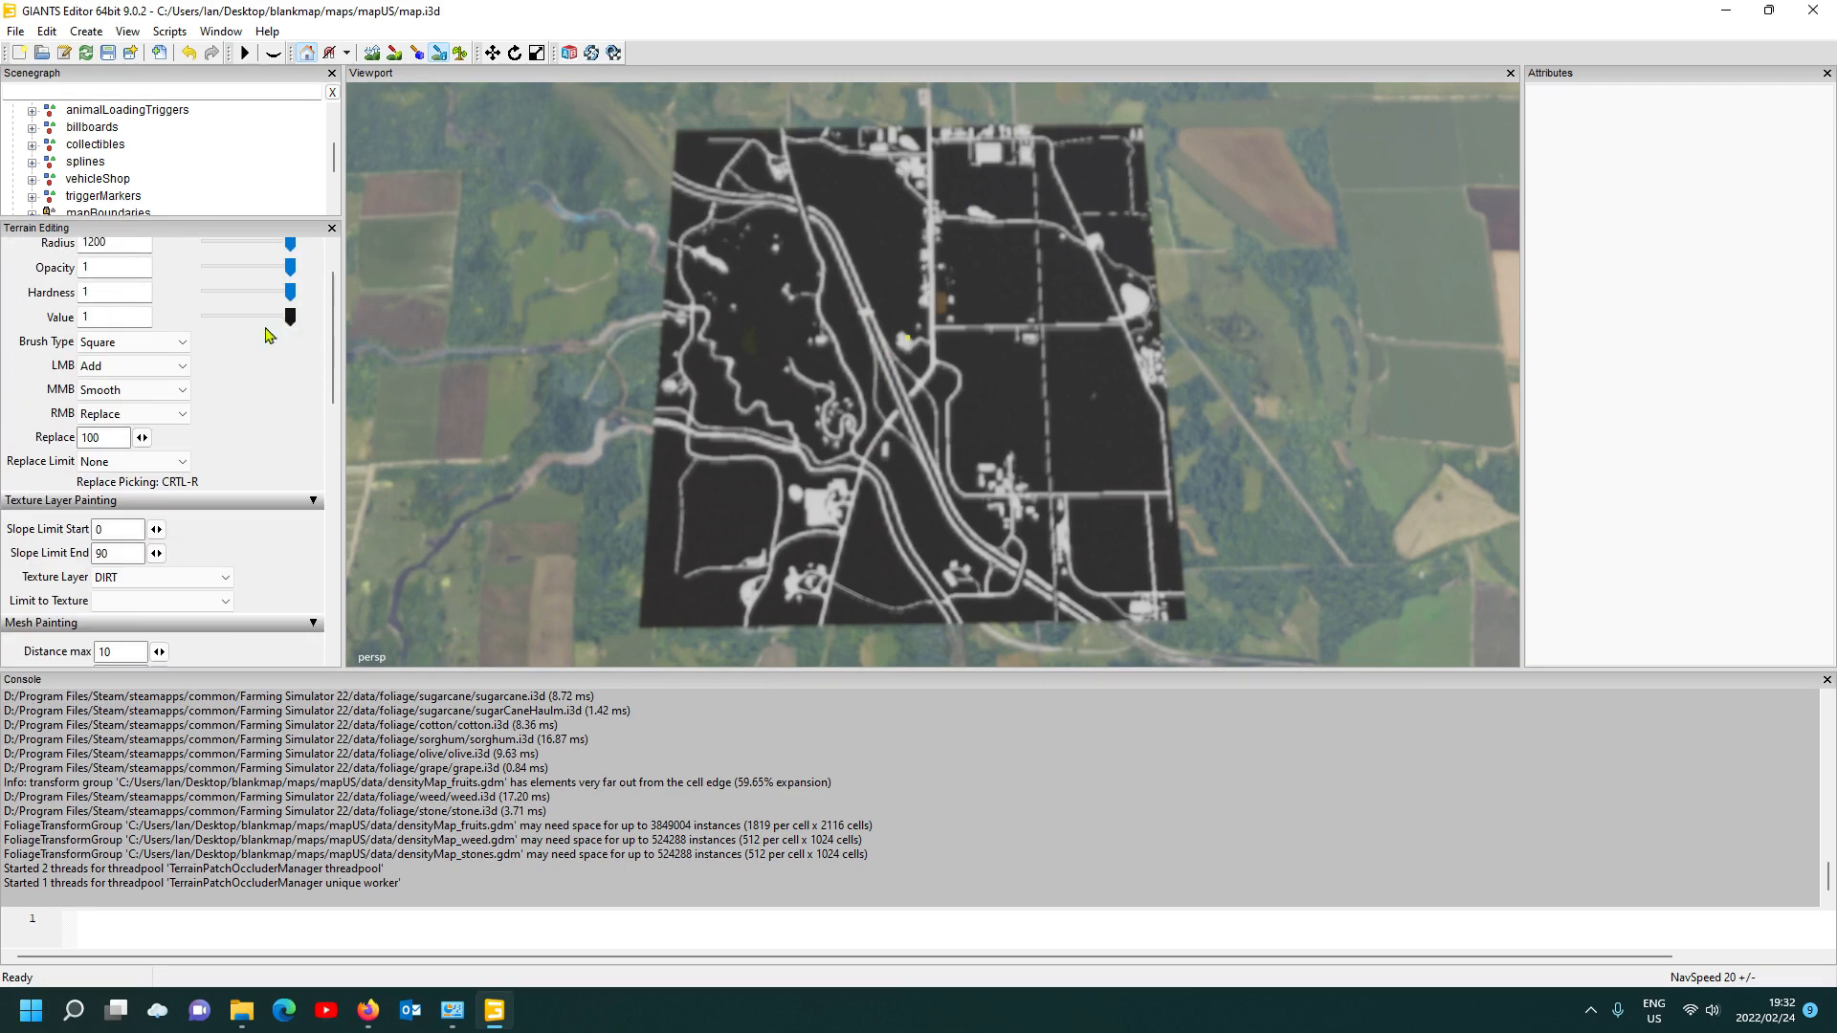
left_click(139, 413)
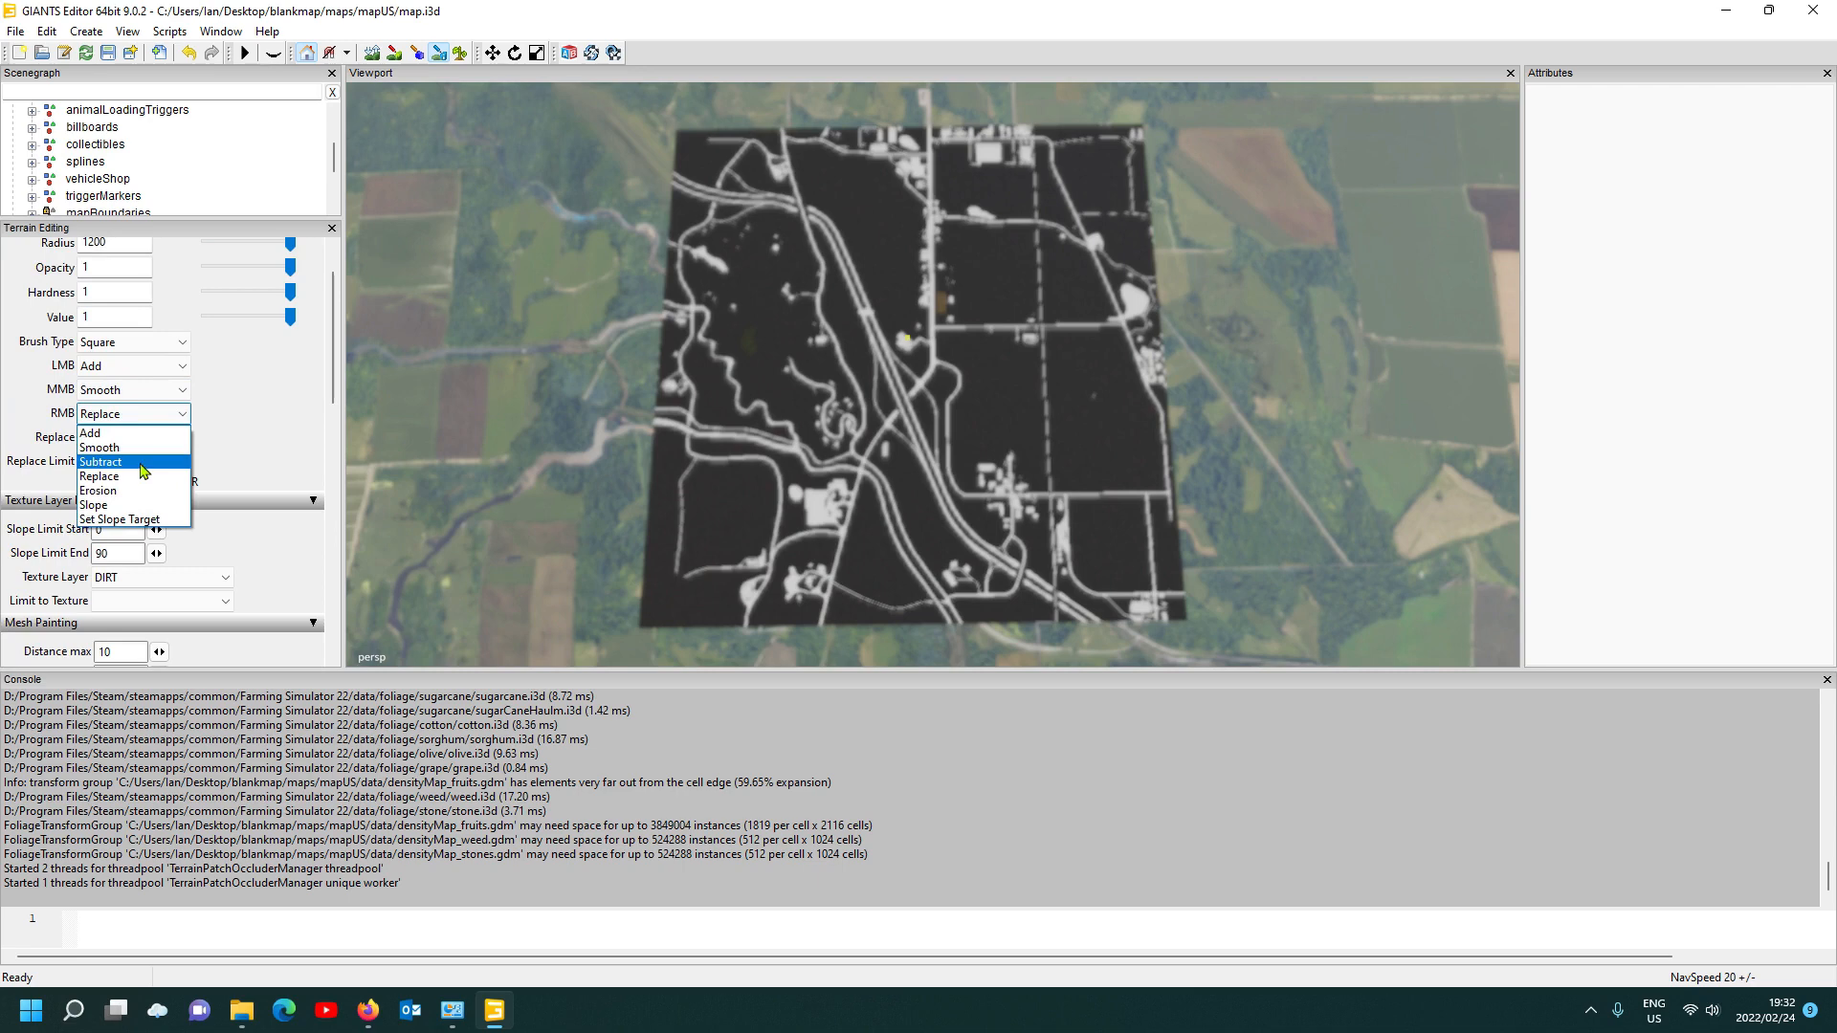
left_click(144, 463)
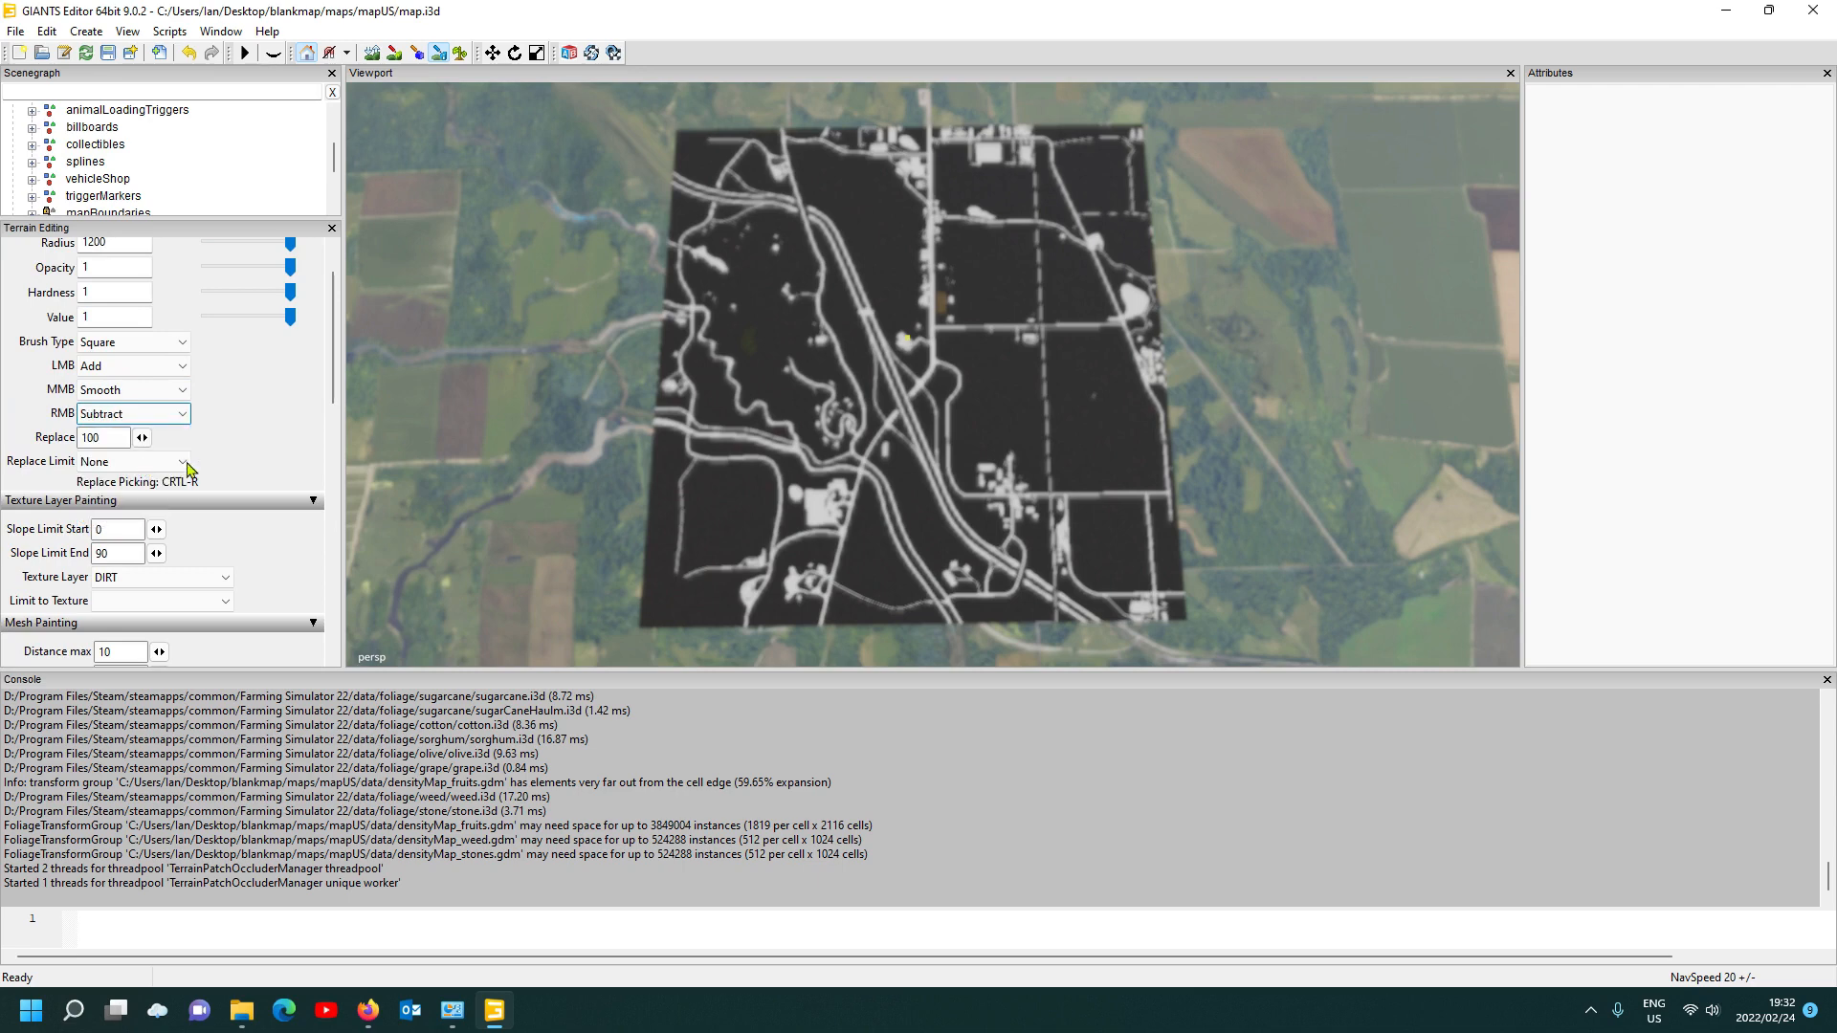
right_click(885, 369)
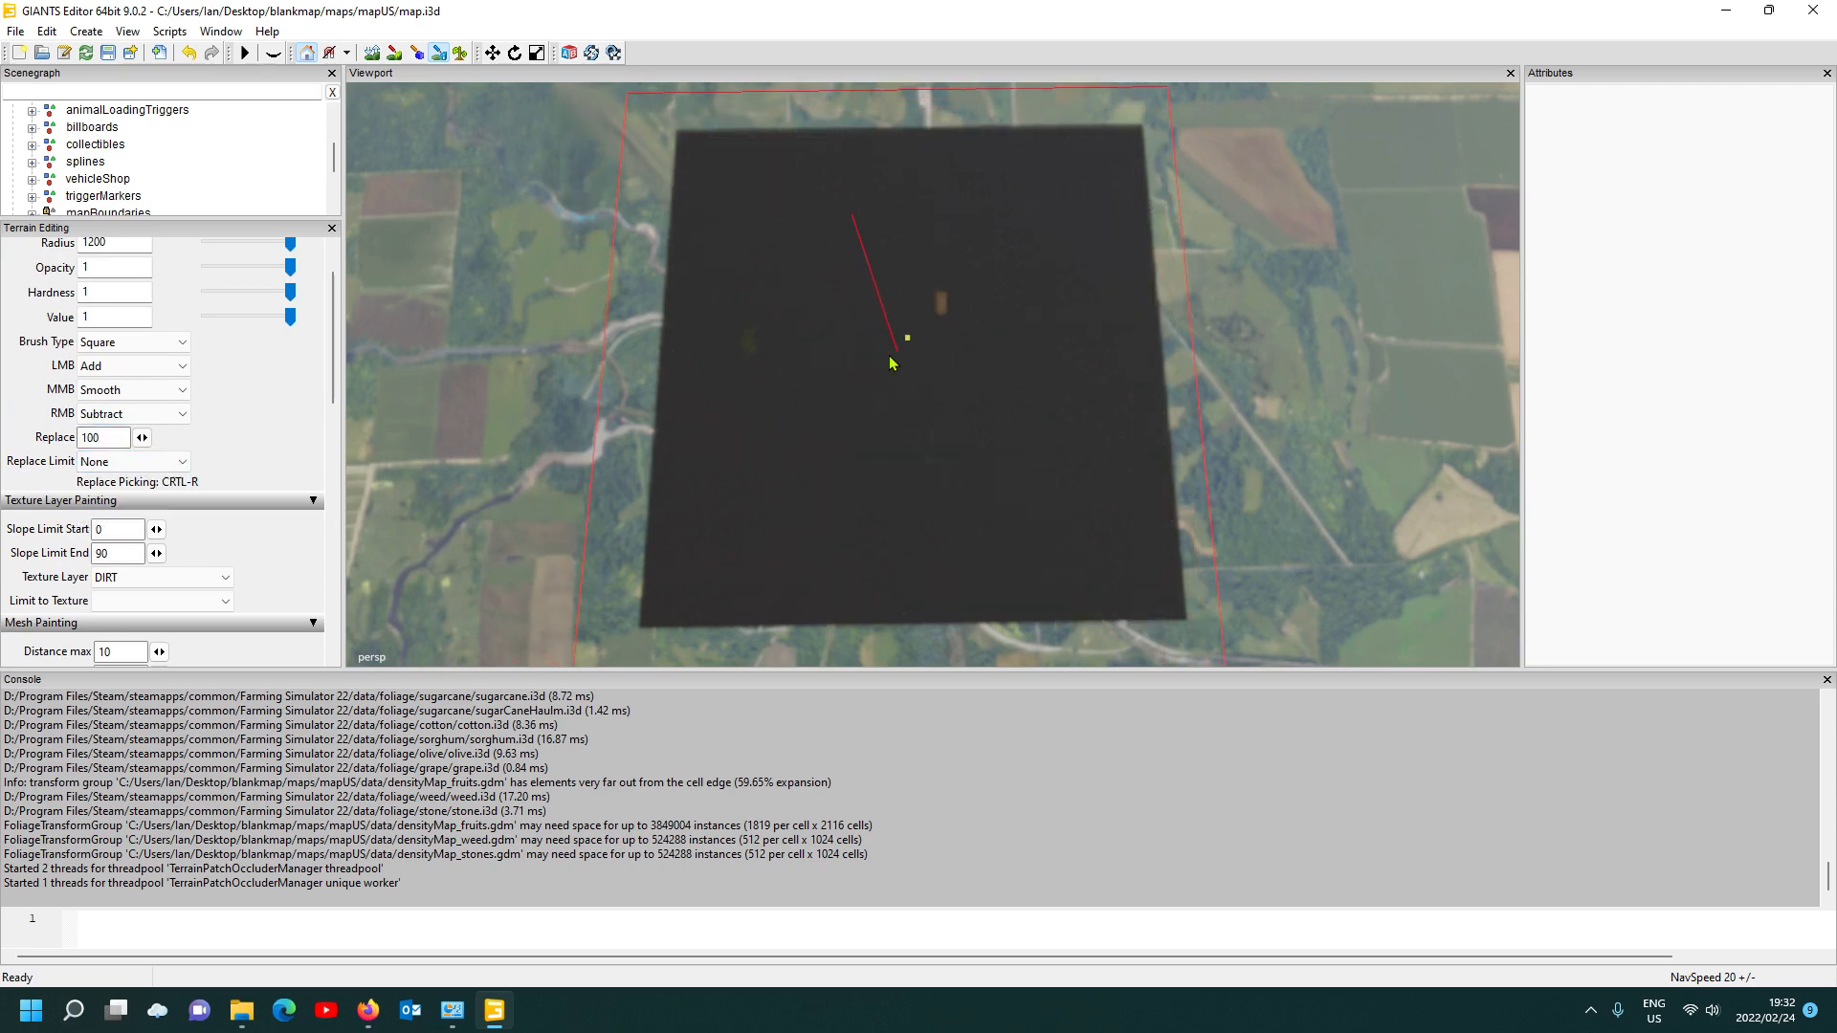
Step: Erase the navigationCollision info layer's channel 0 across the whole map
scroll(266, 406, "down", 3)
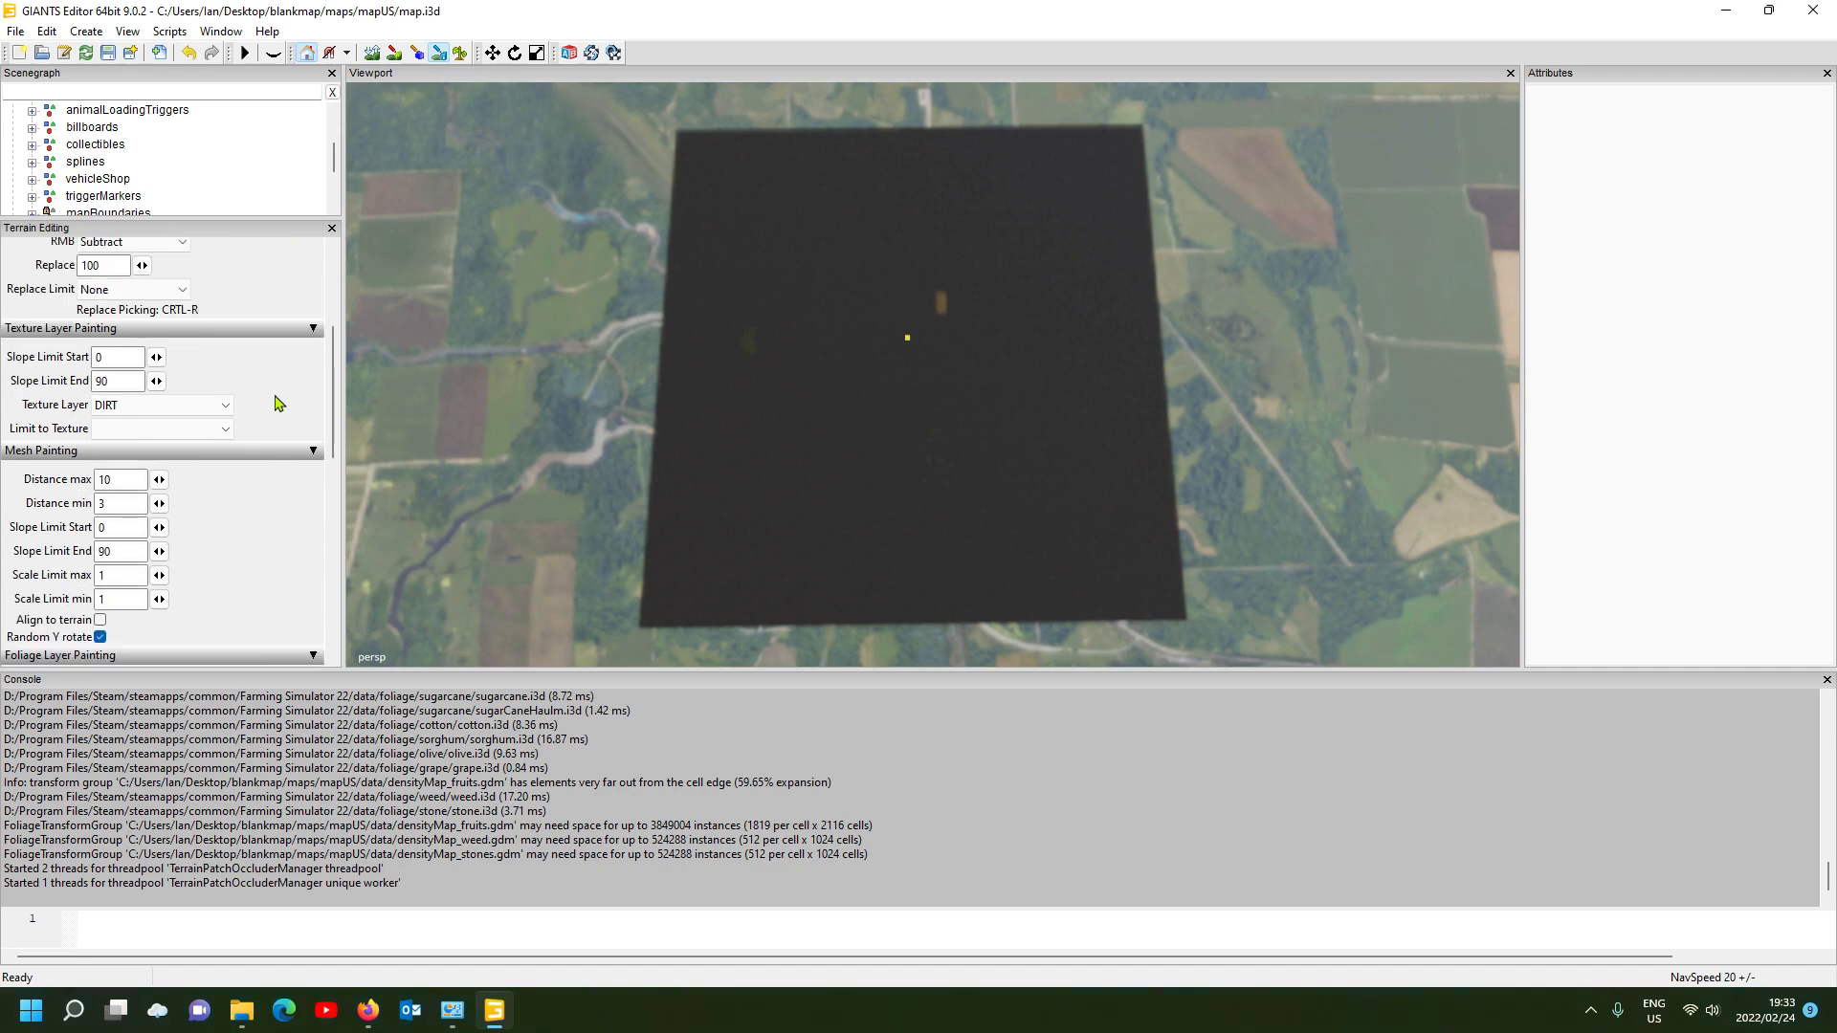
scroll(241, 517, "down", 2)
scroll(244, 518, "down", 2)
scroll(278, 454, "down", 1)
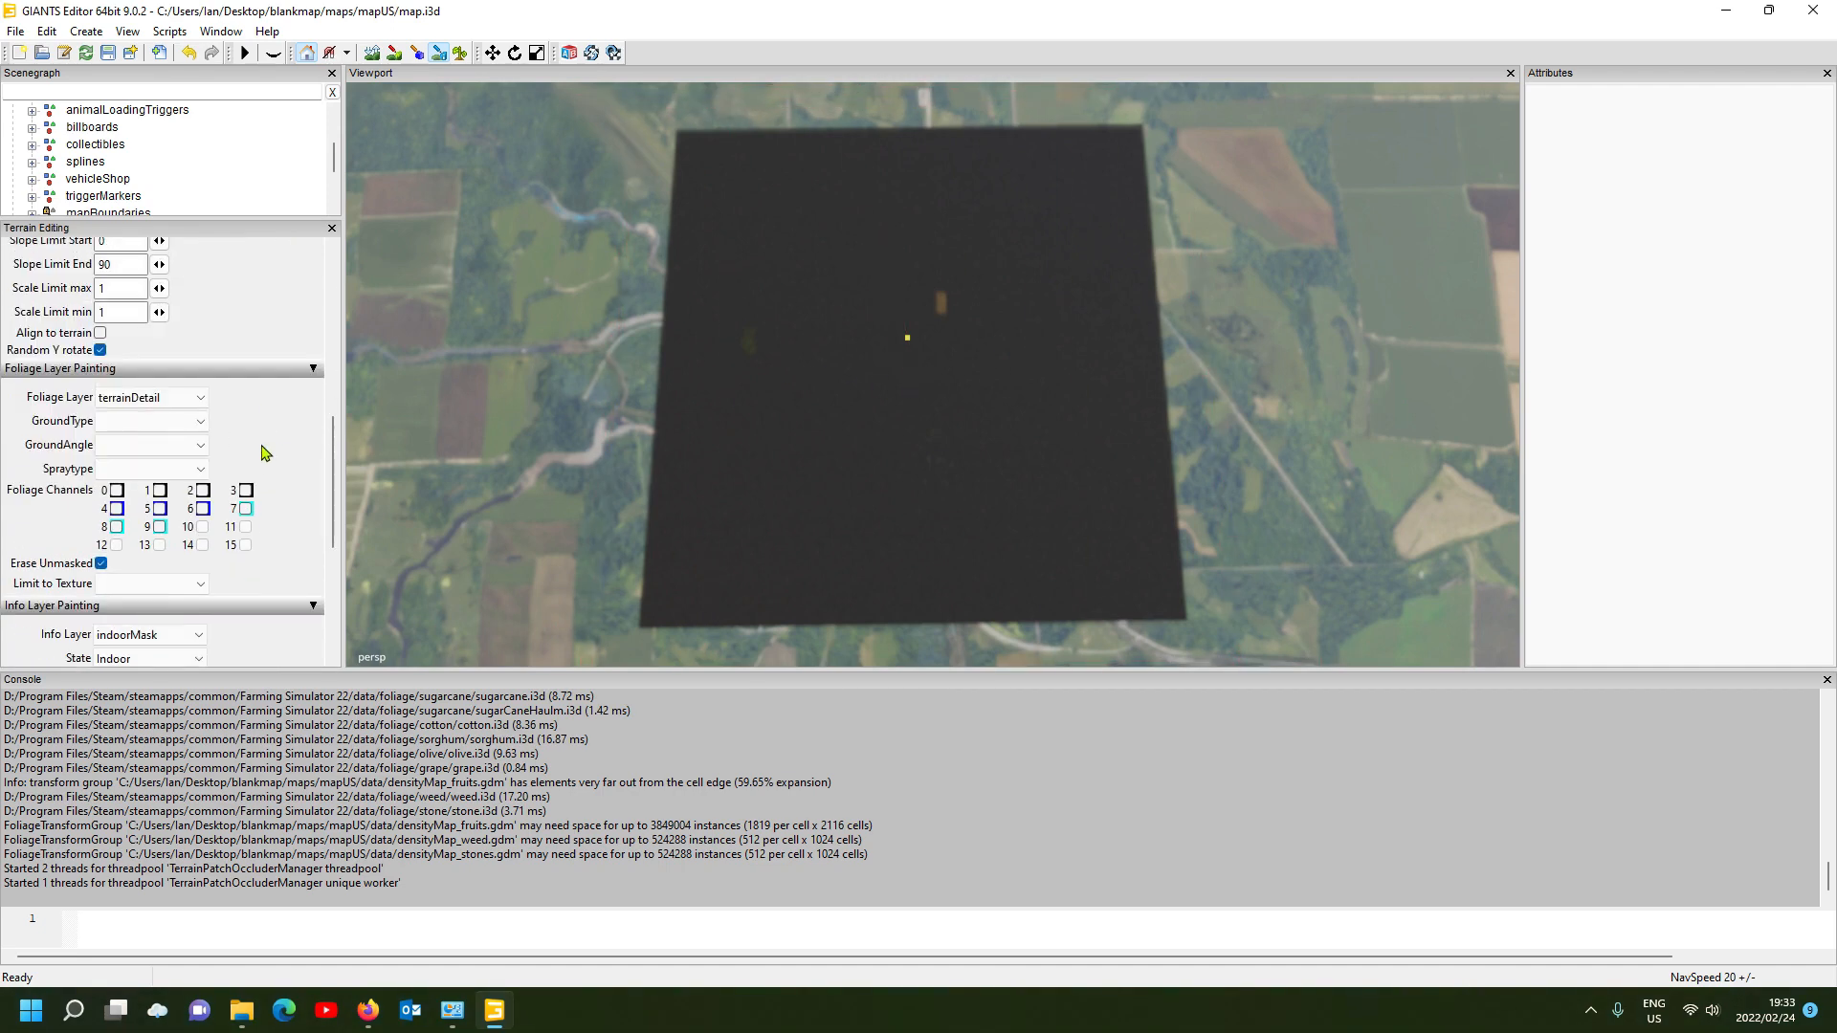
left_click(168, 402)
scroll(129, 589, "down", 2)
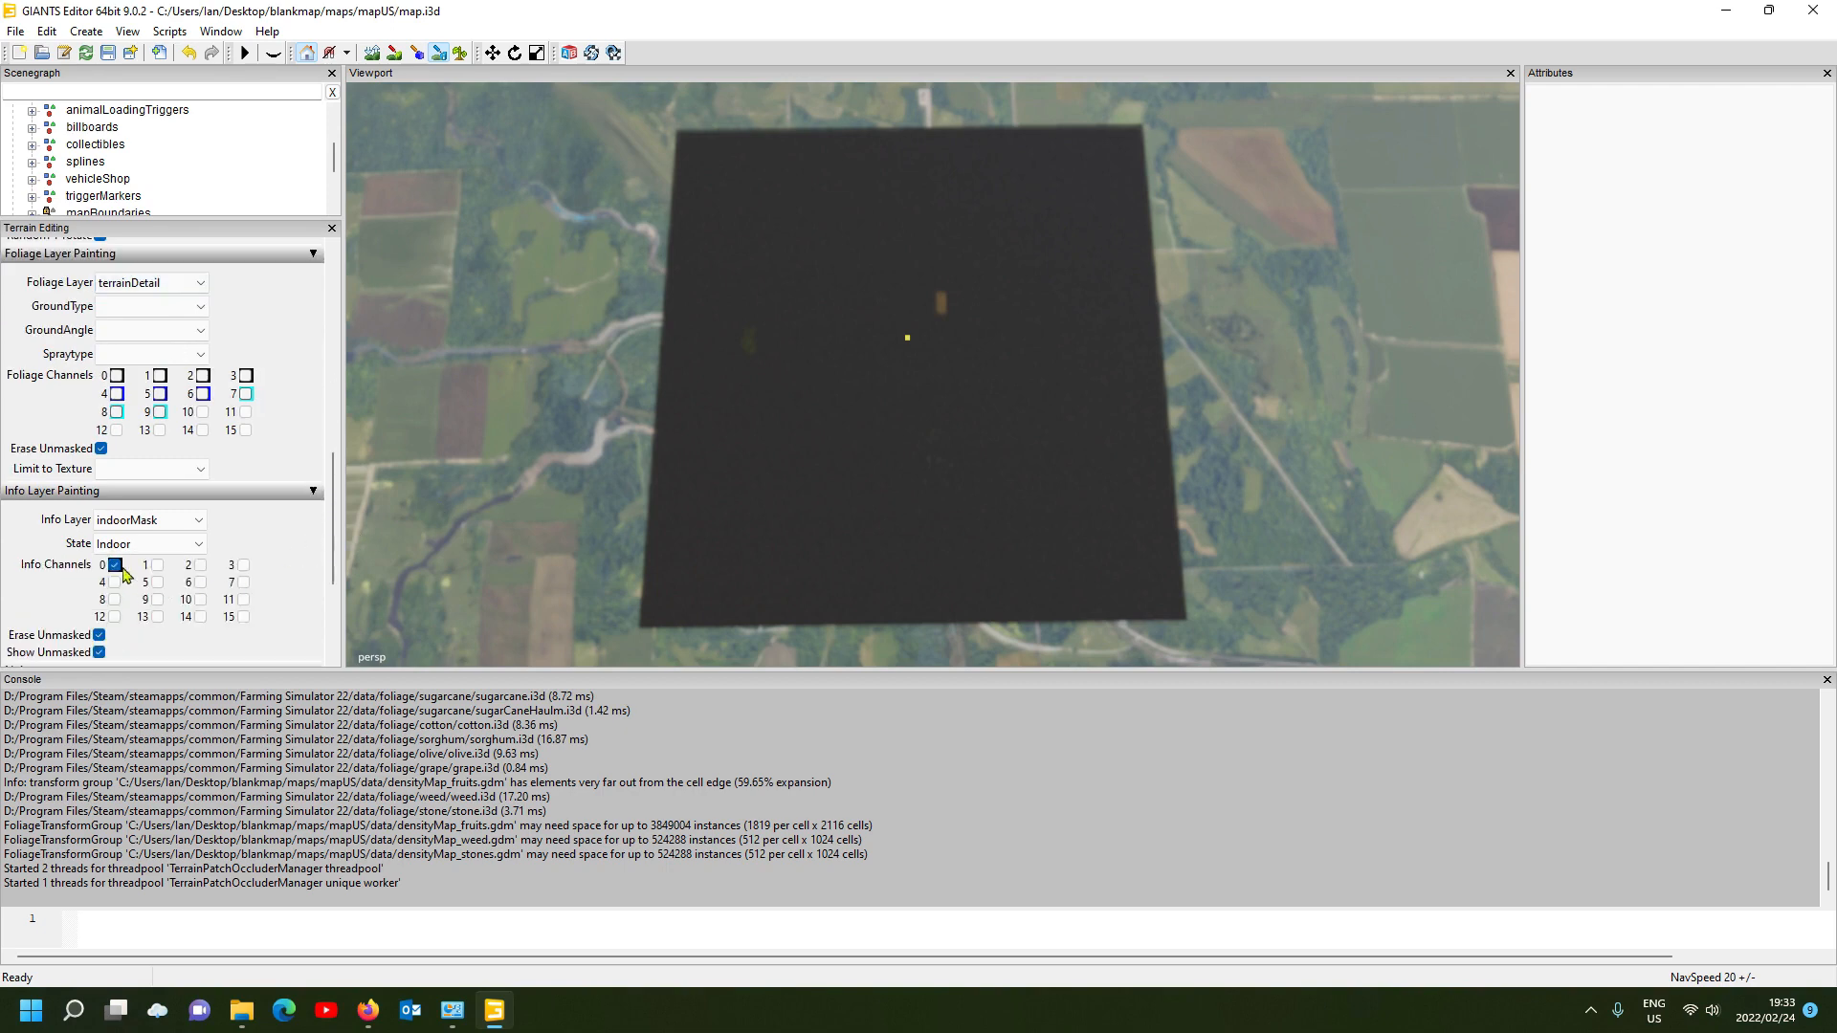
left_click(152, 523)
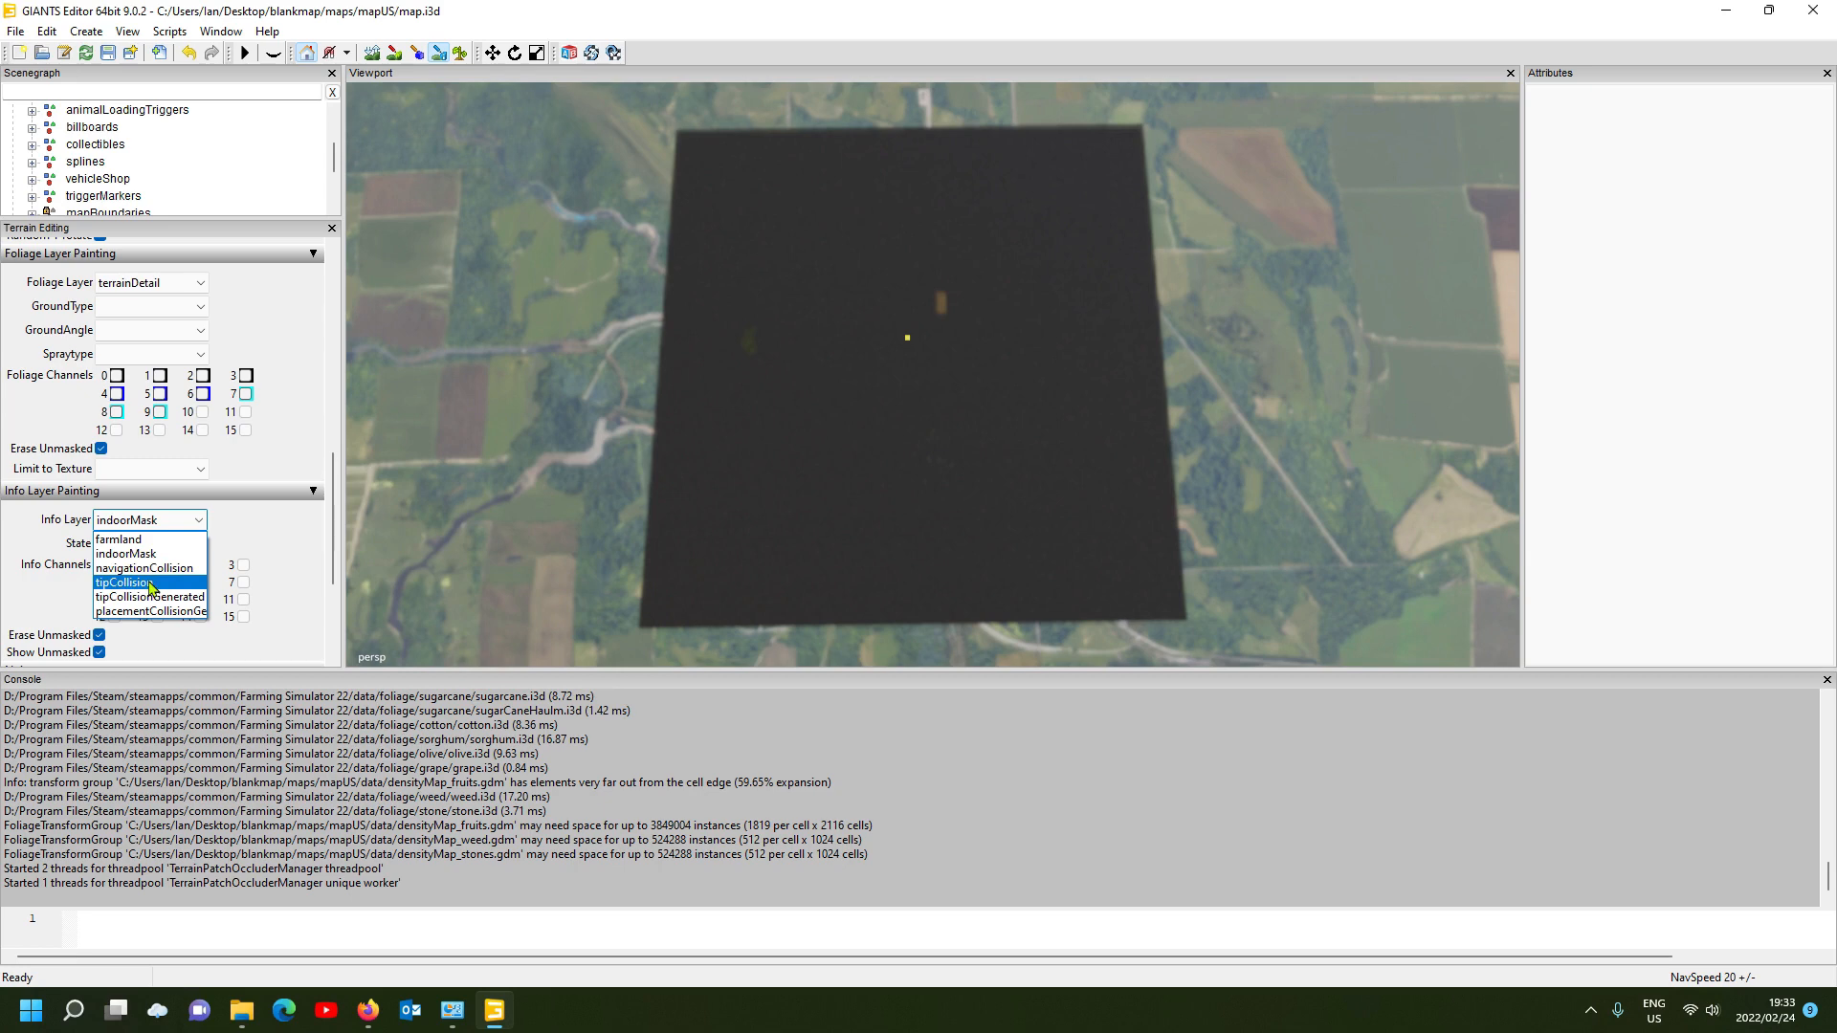
left_click(144, 568)
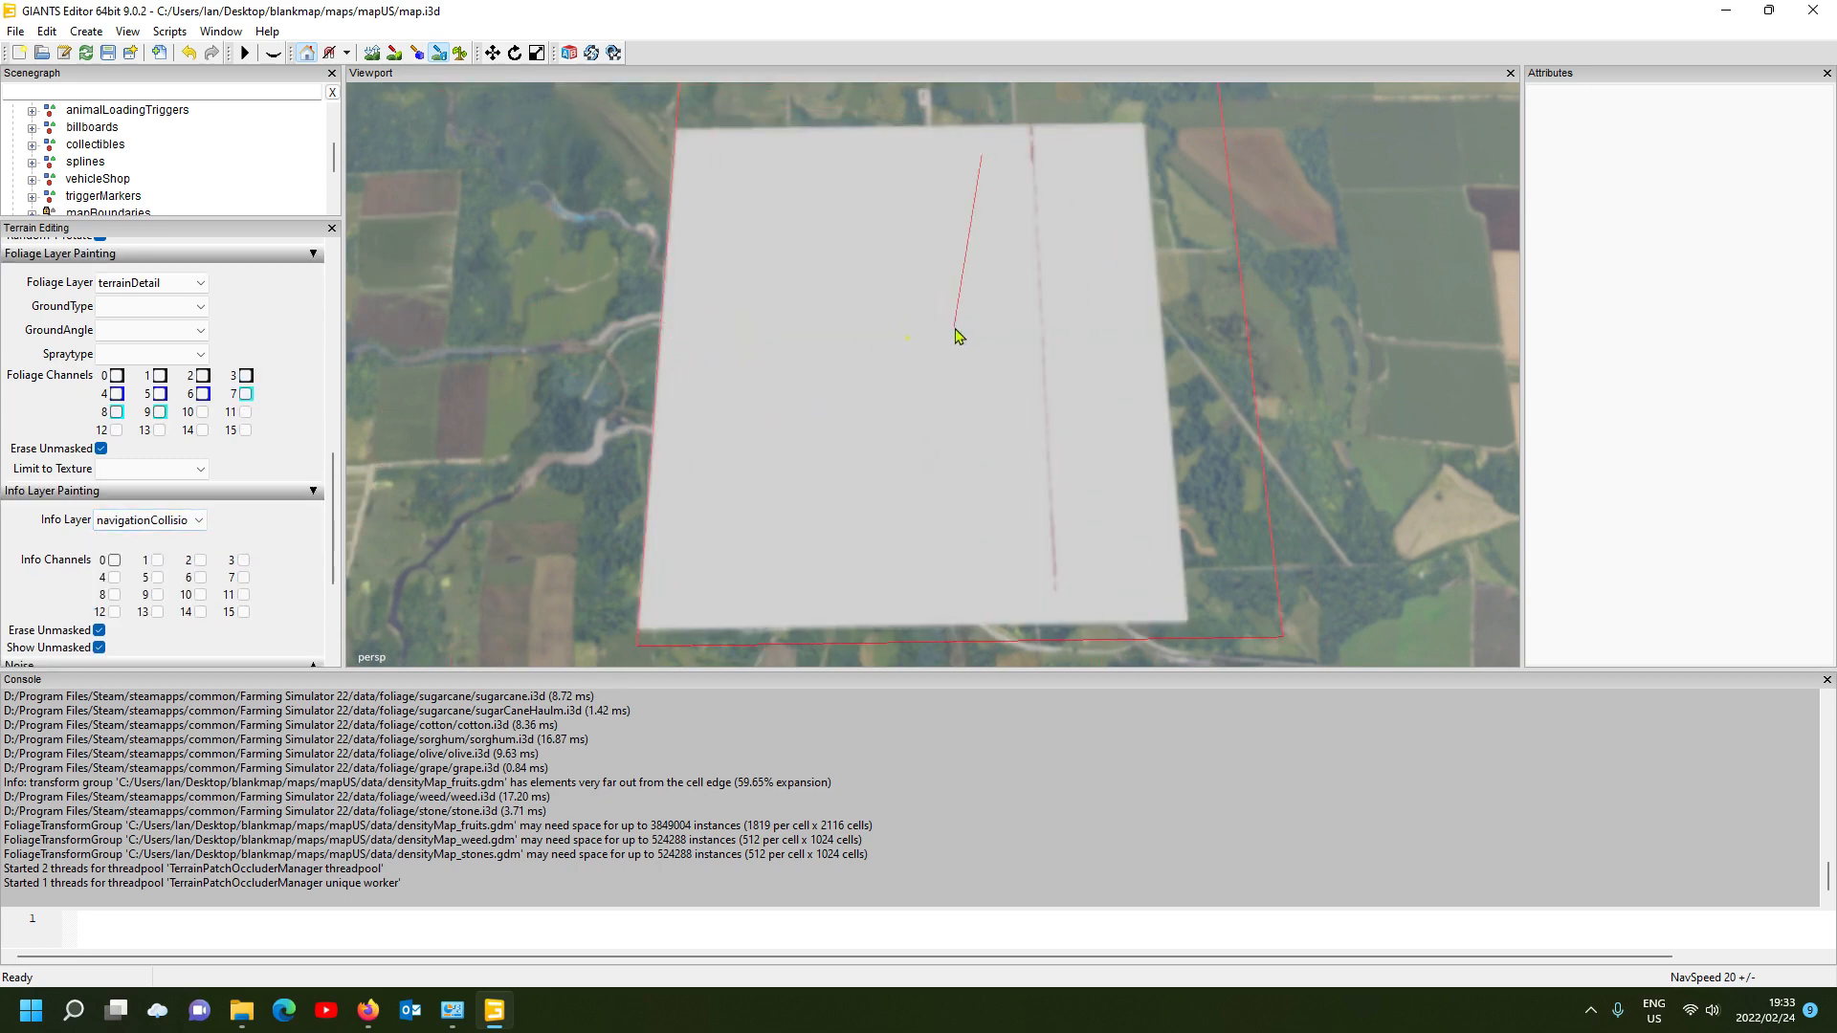
left_click(116, 375)
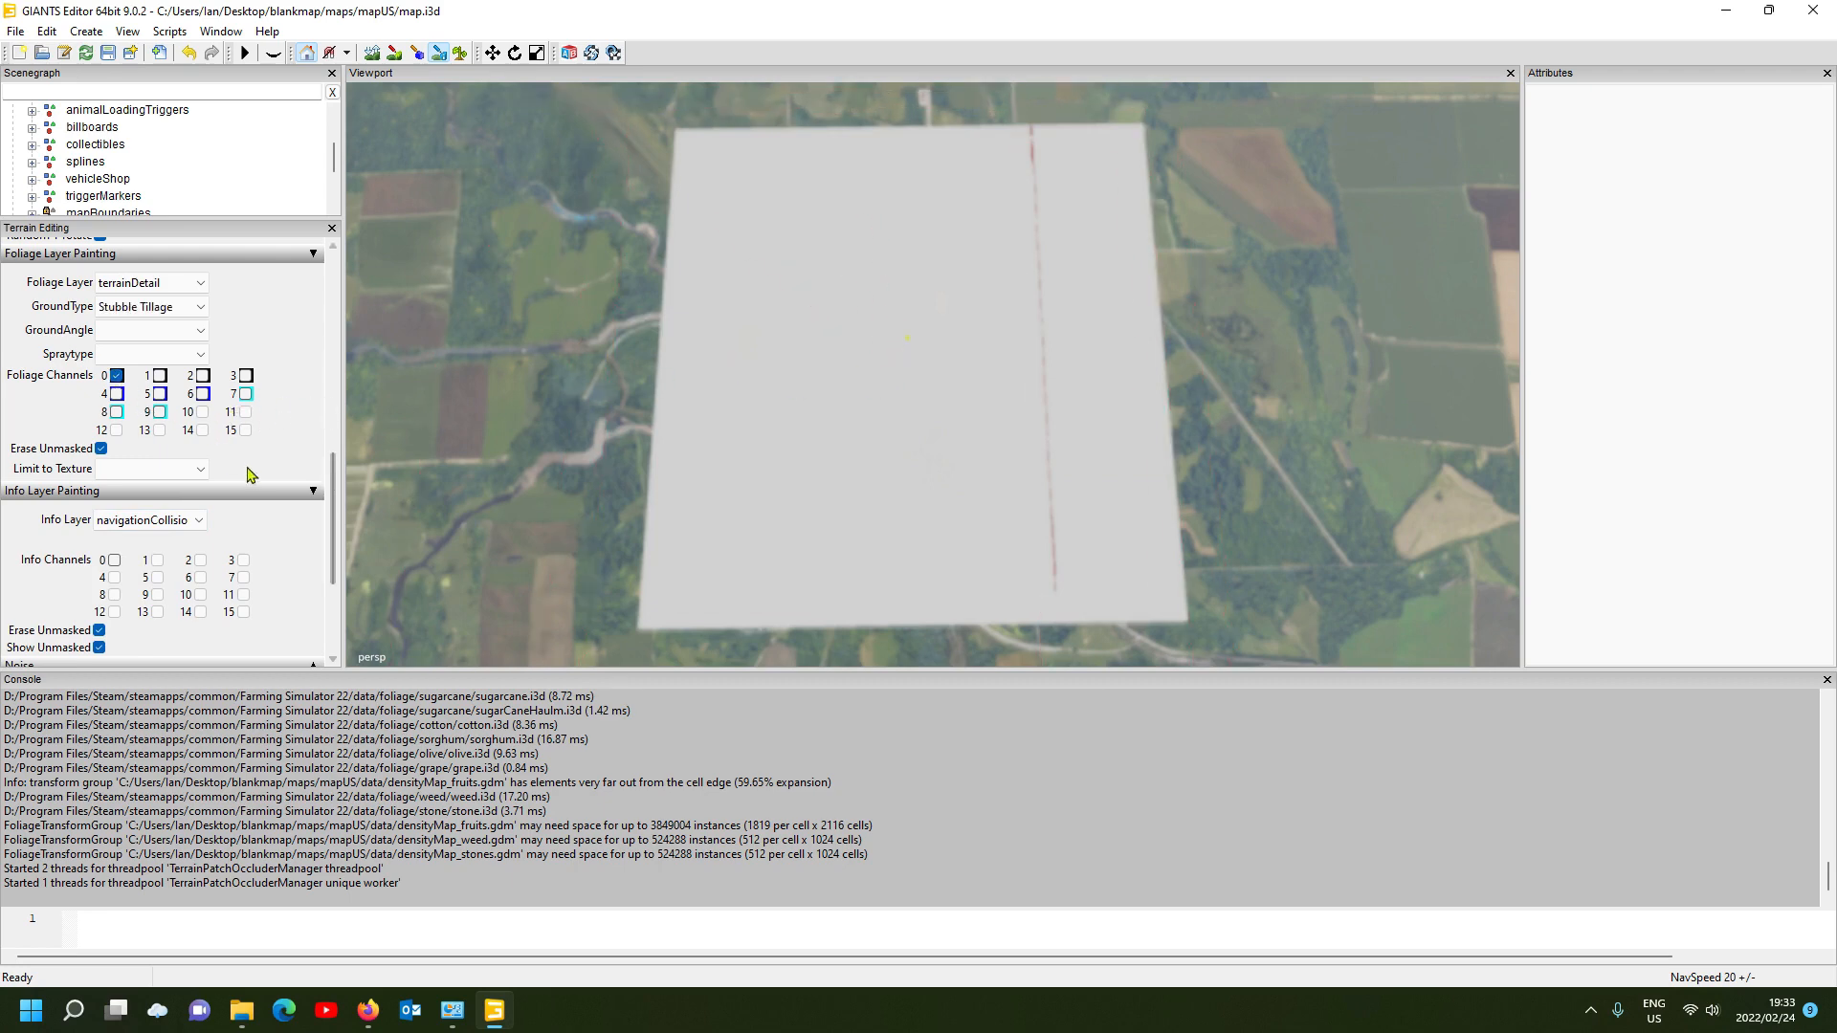
left_click(117, 379)
scroll(275, 492, "down", 3)
left_click(113, 389)
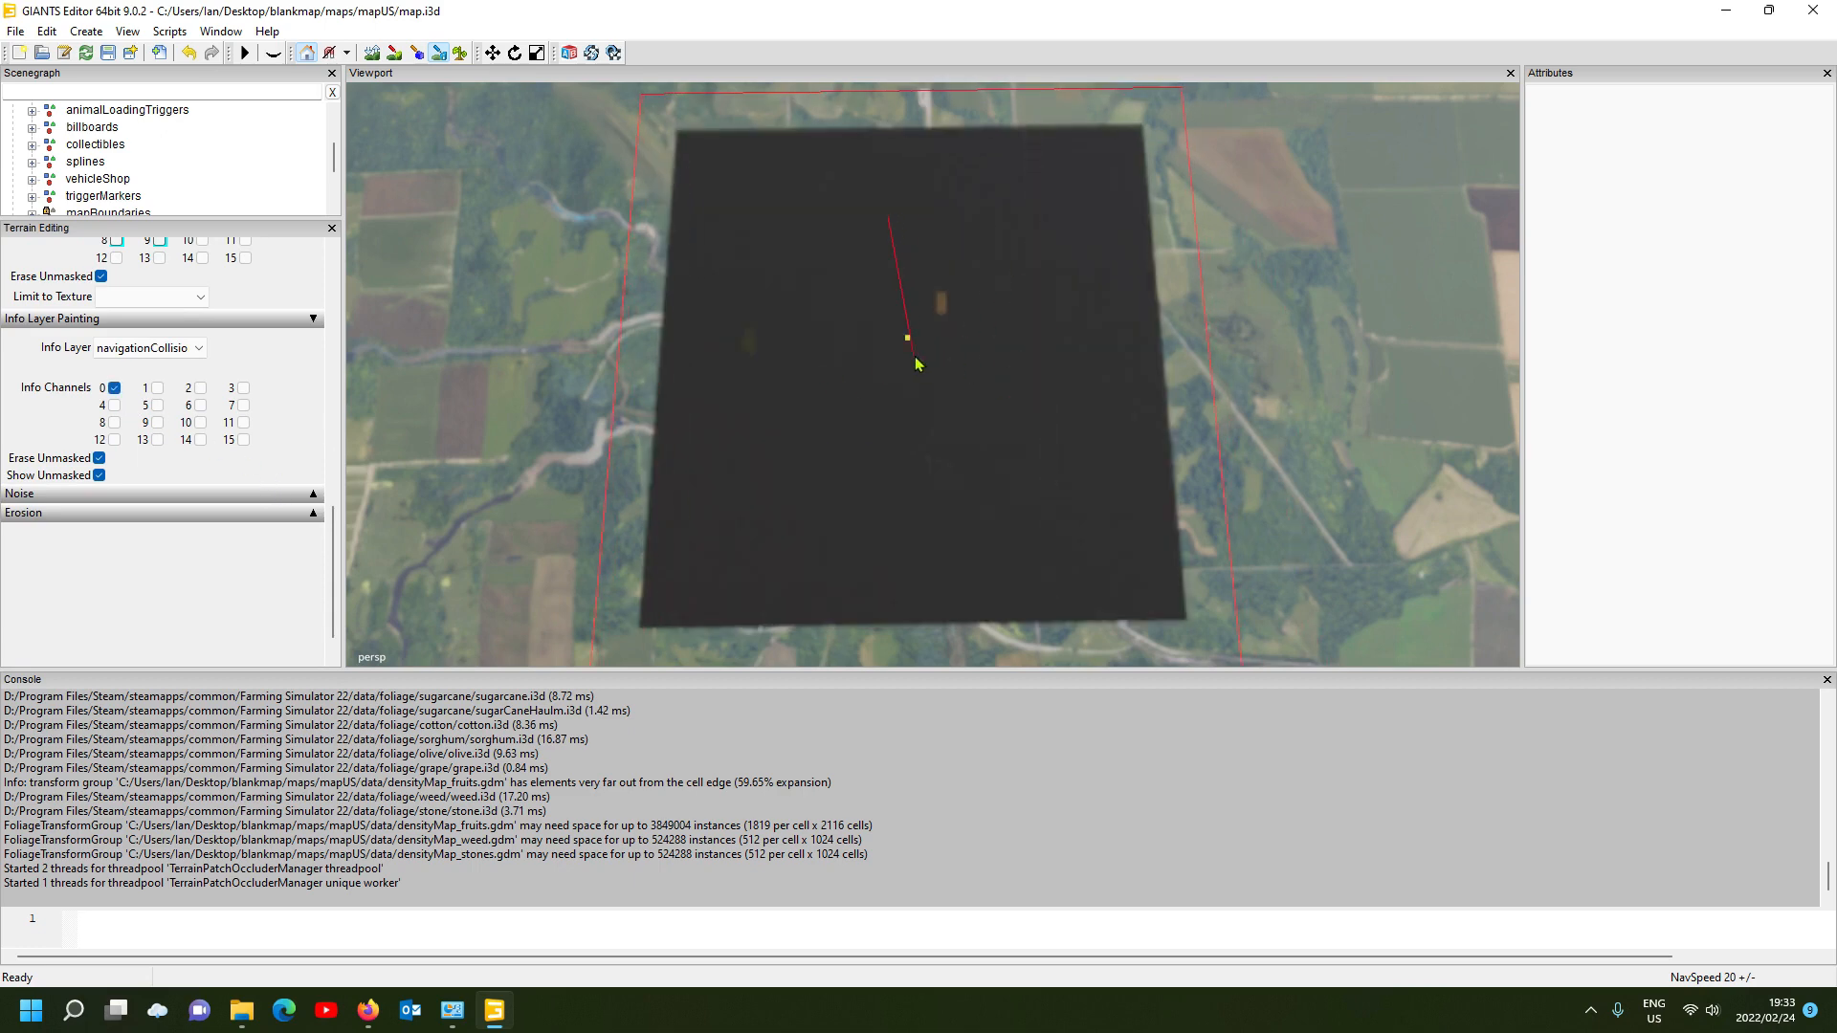
Step: Erase the tipCollision info layer's channel 0 across the whole map
left_click(168, 349)
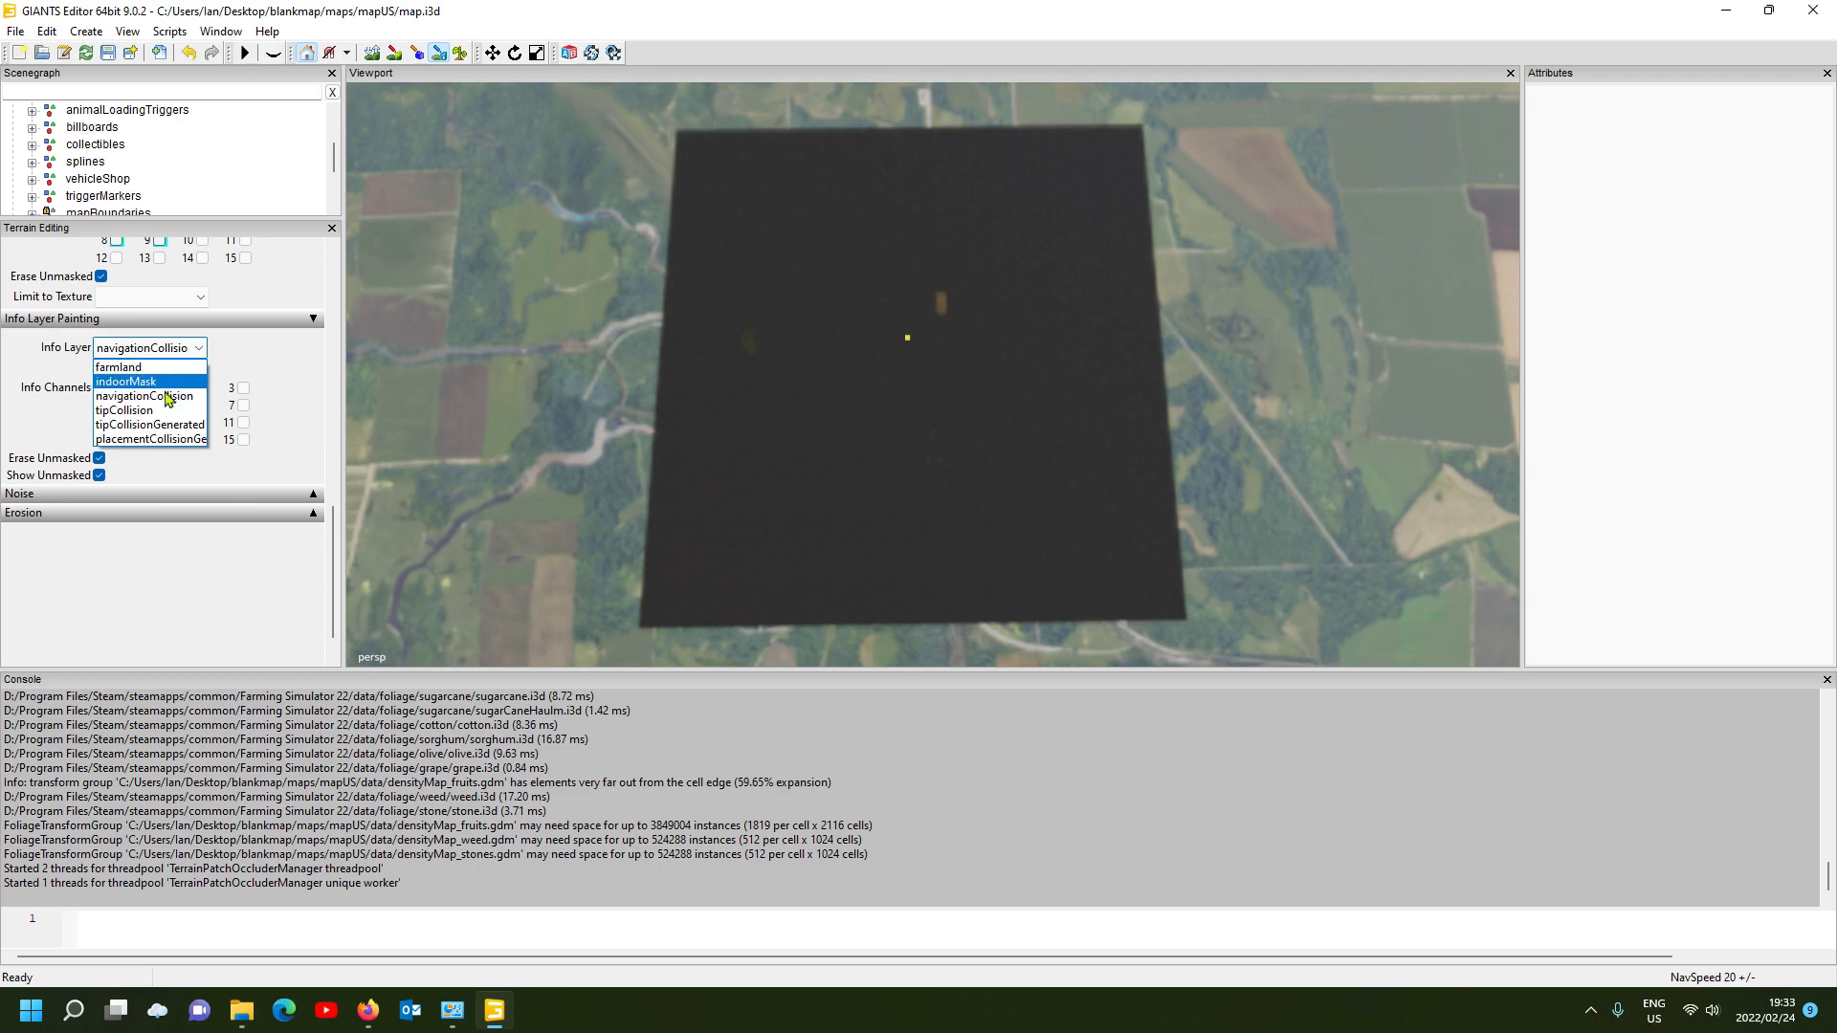
left_click(162, 410)
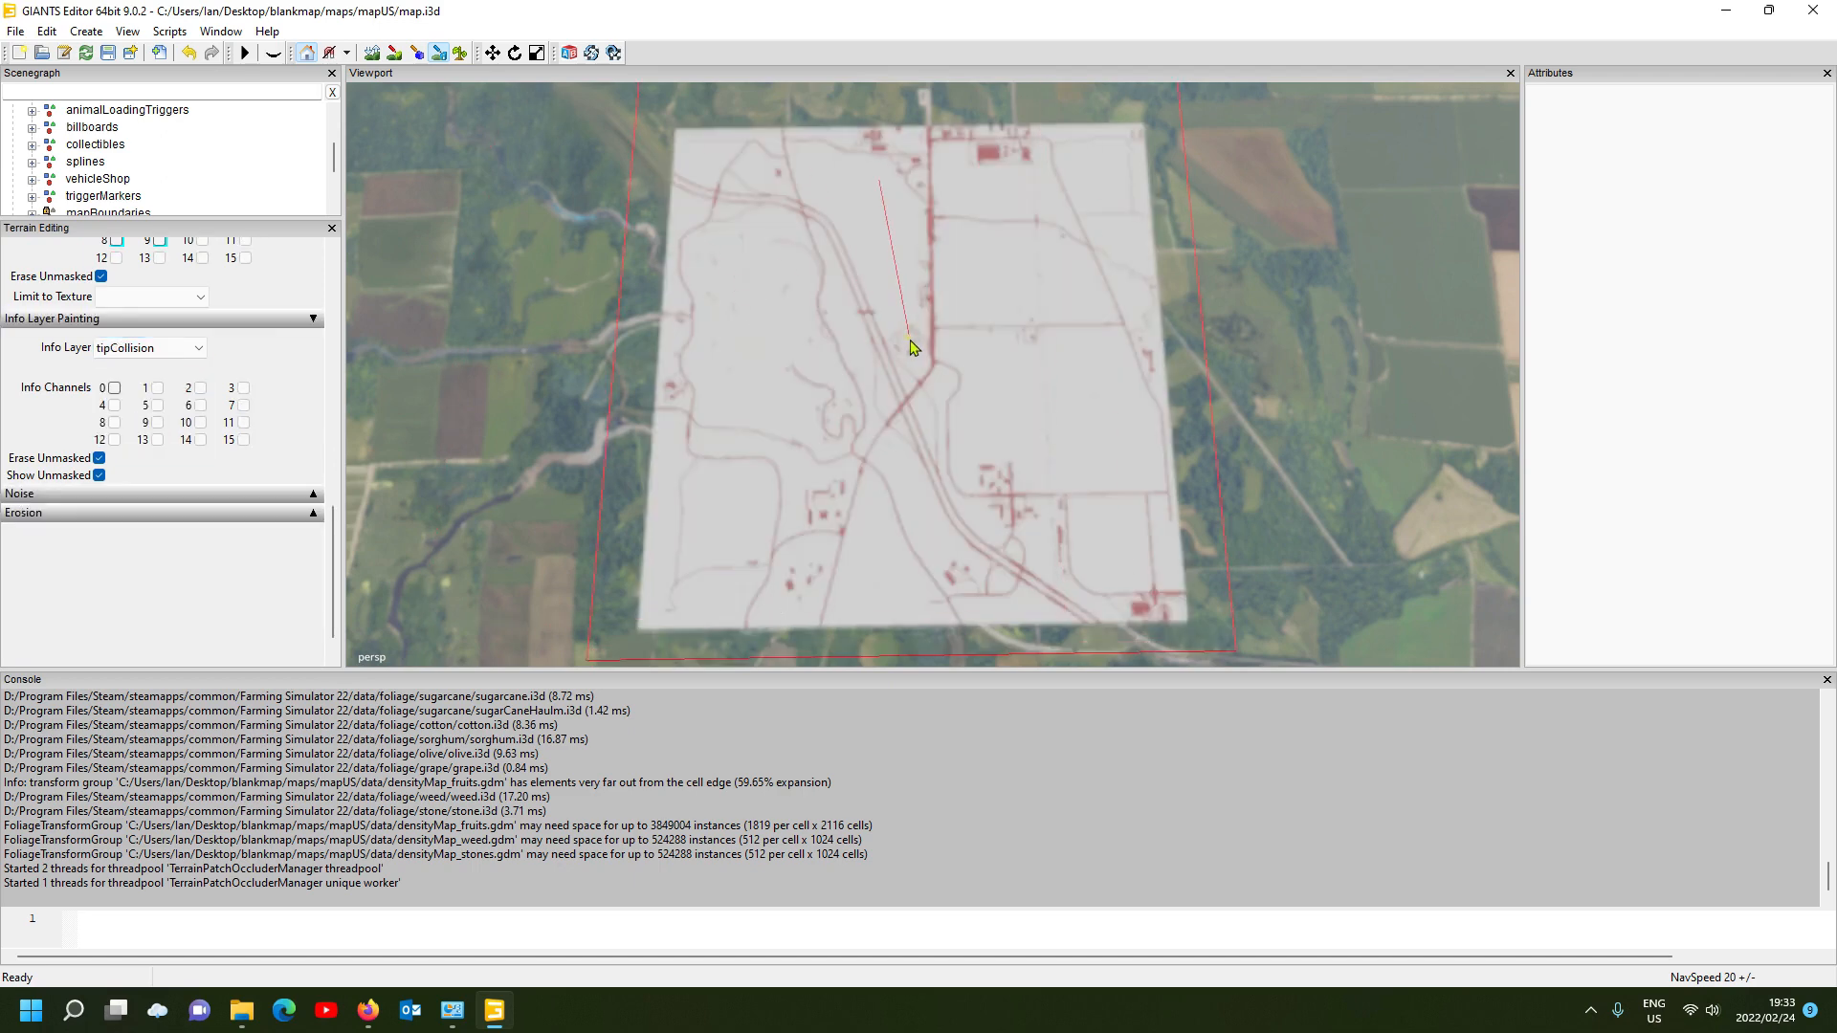
left_click(113, 390)
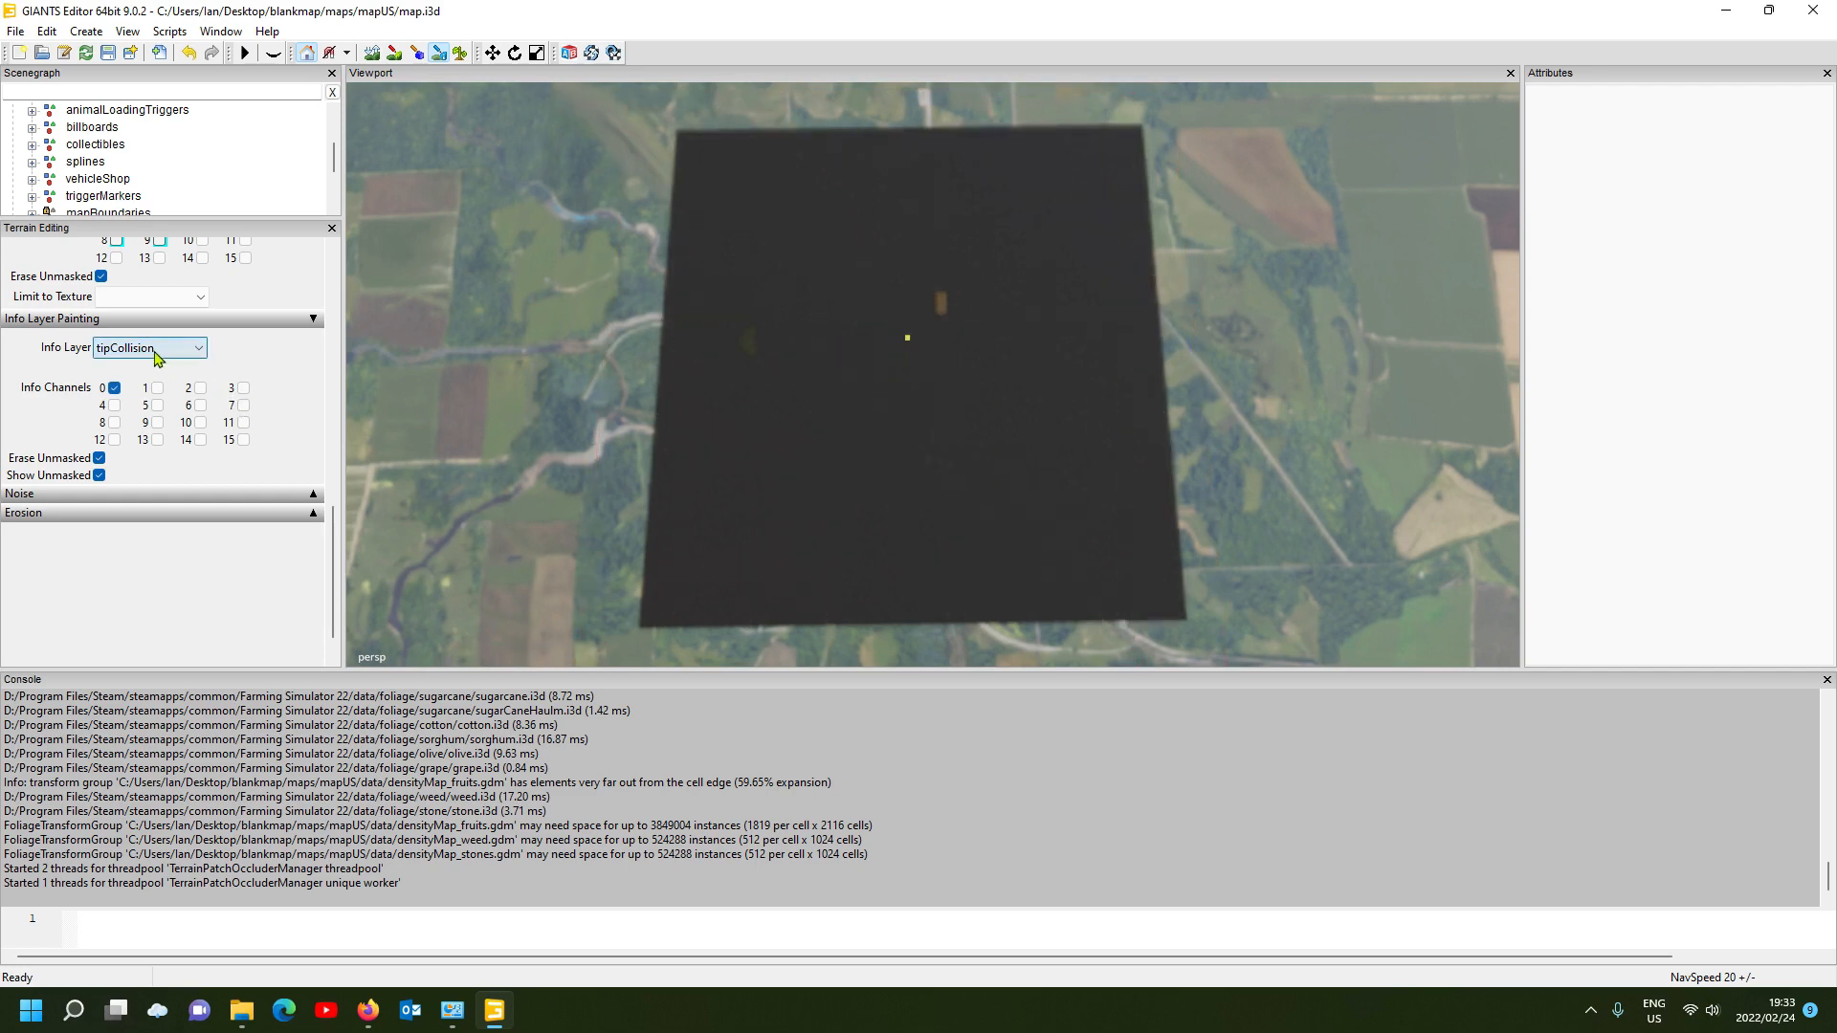
Step: Erase the tipCollisionGenerated info layer's channel 0 across the whole map
left_click(158, 354)
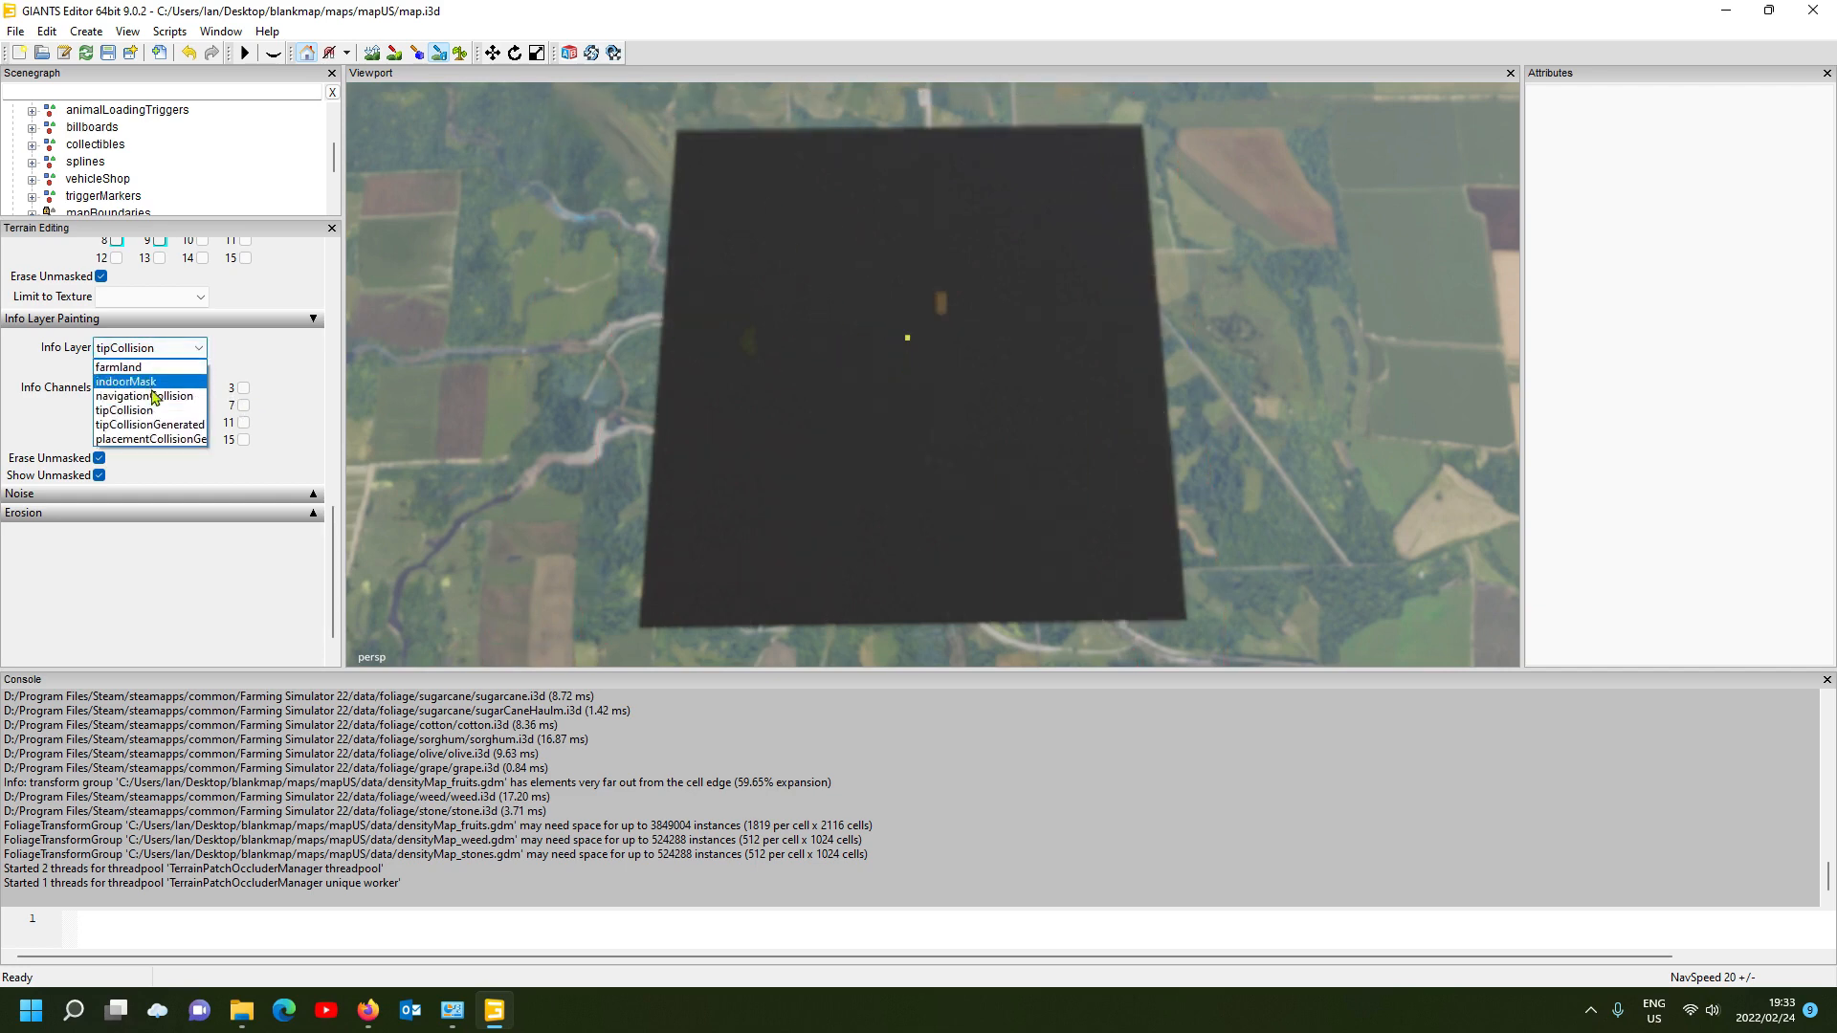
left_click(151, 425)
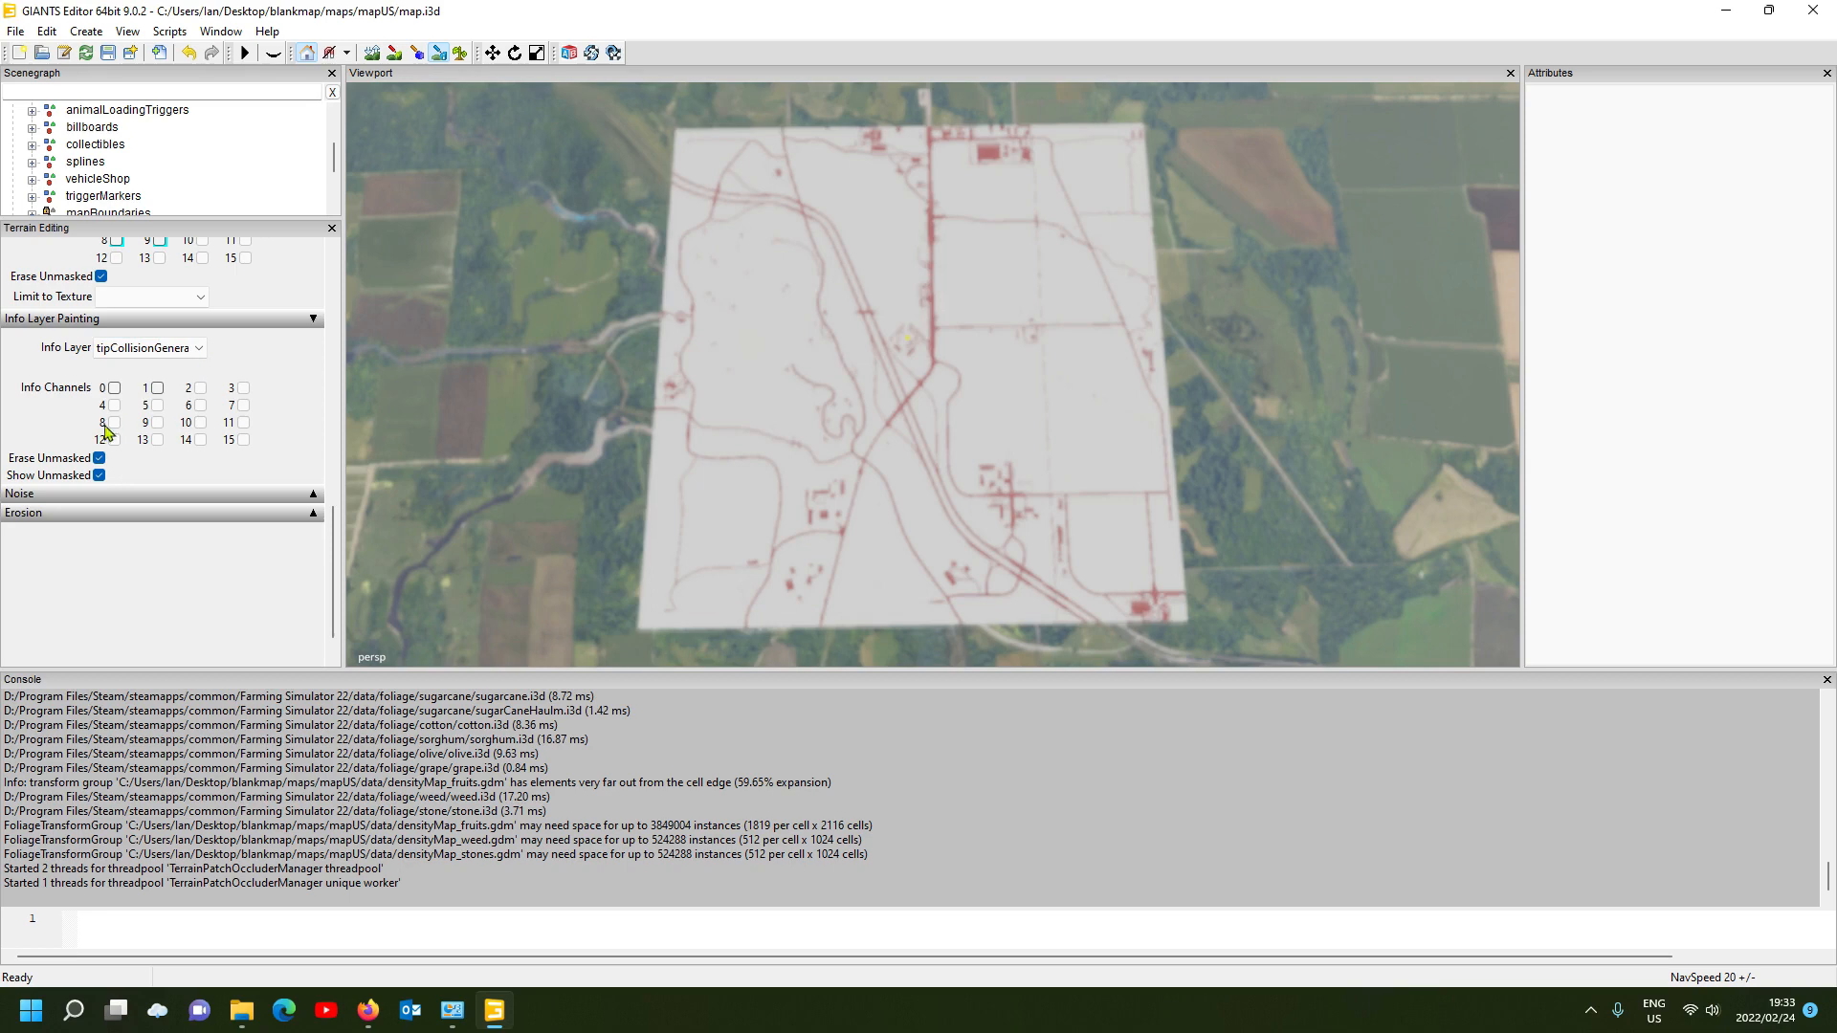
left_click(113, 389)
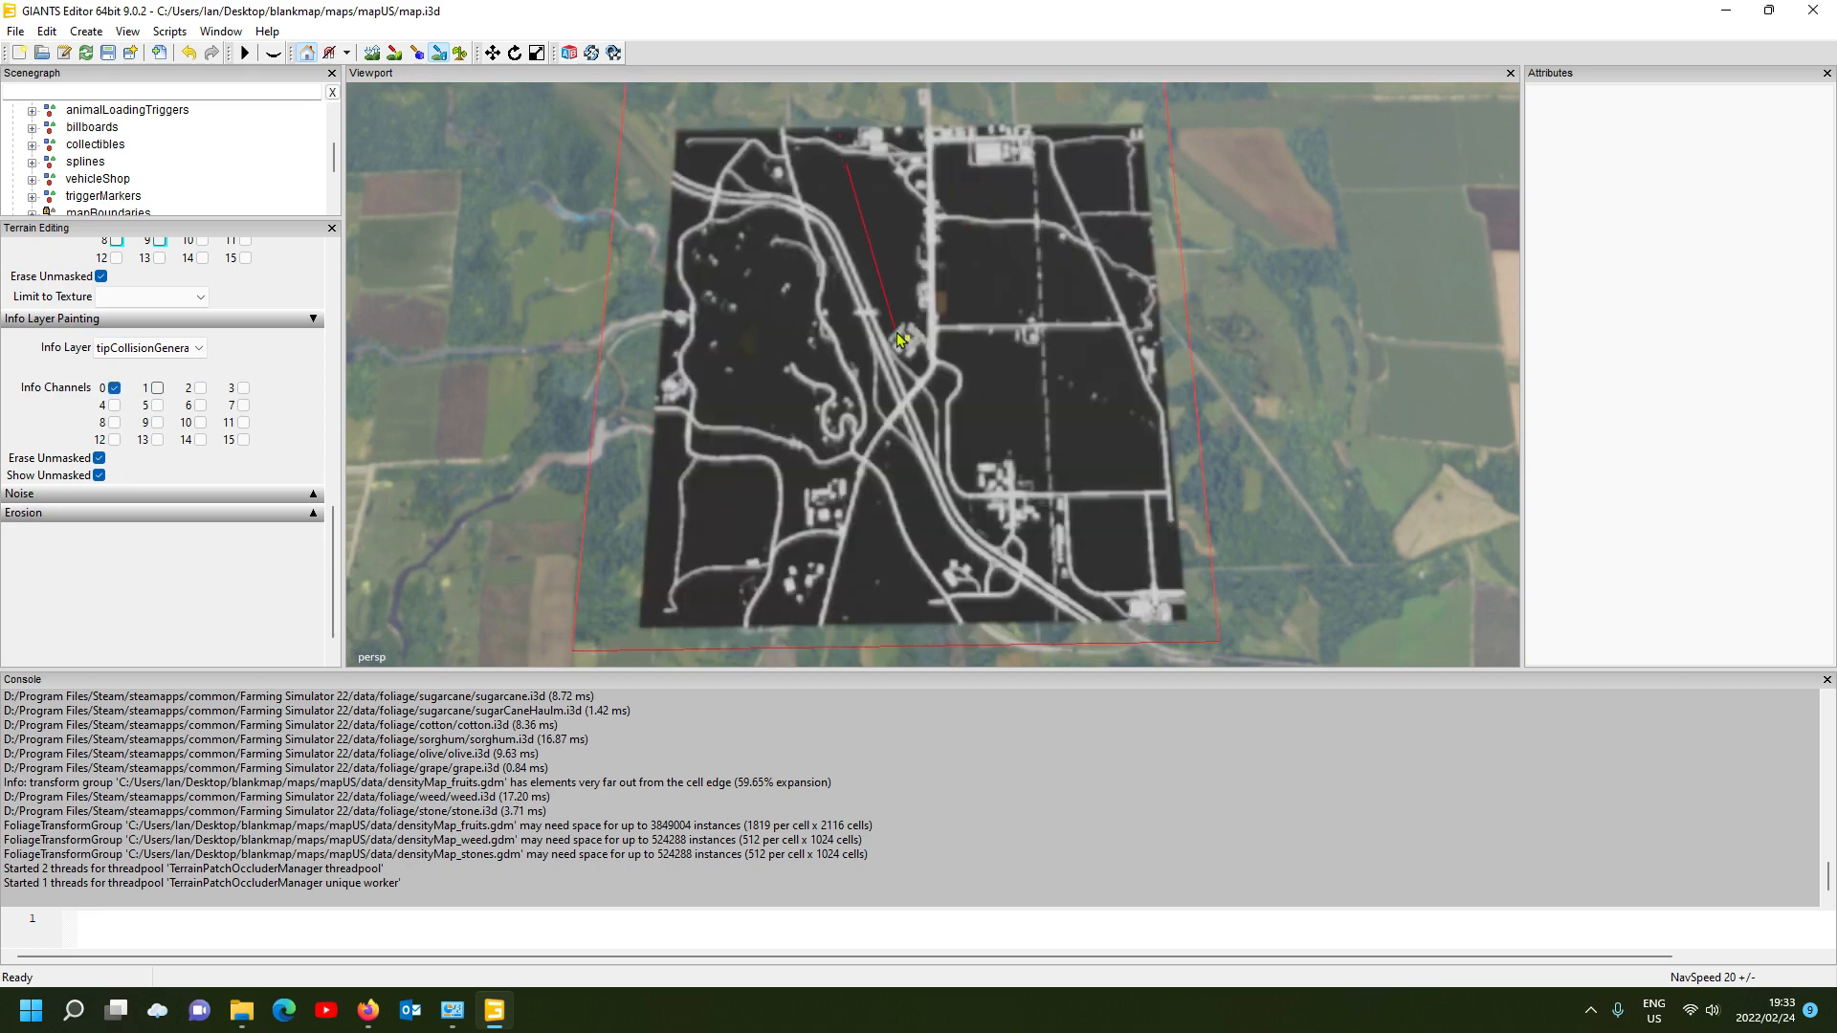
Step: Erase the placementCollisionGenerated info layer's channel 0 across the whole map
left_click(143, 350)
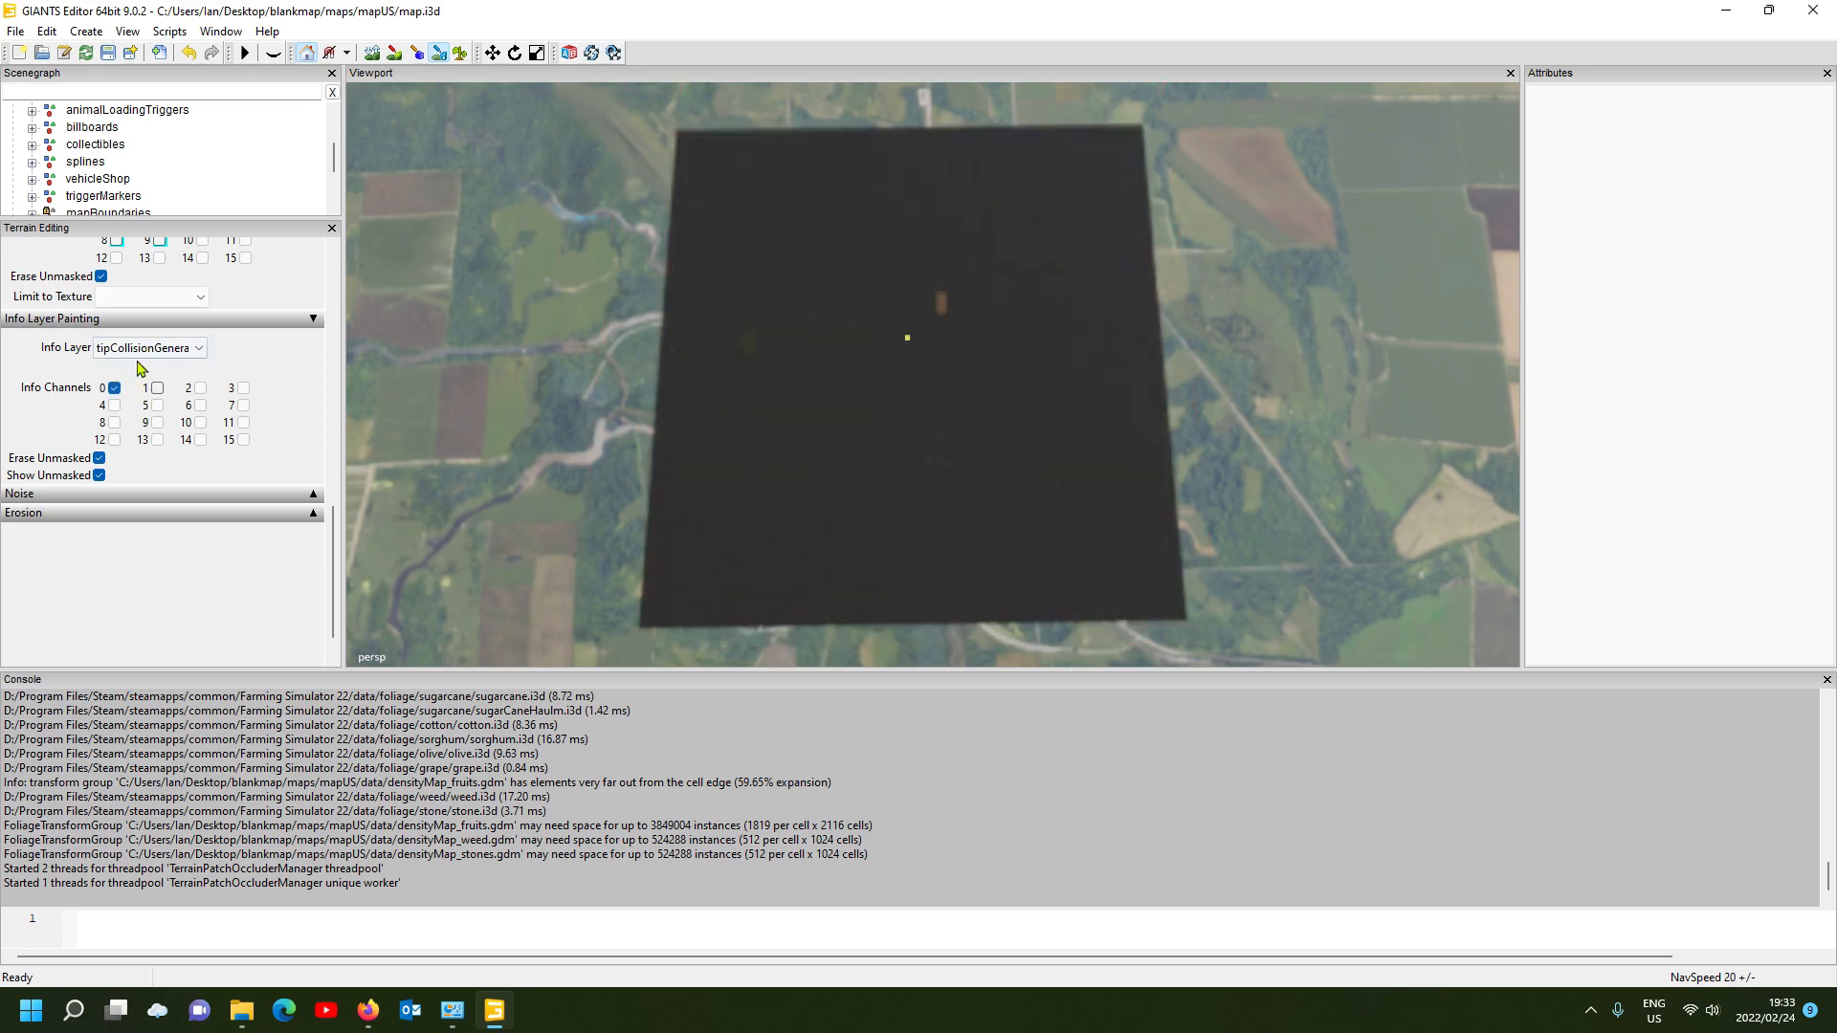
left_click(144, 429)
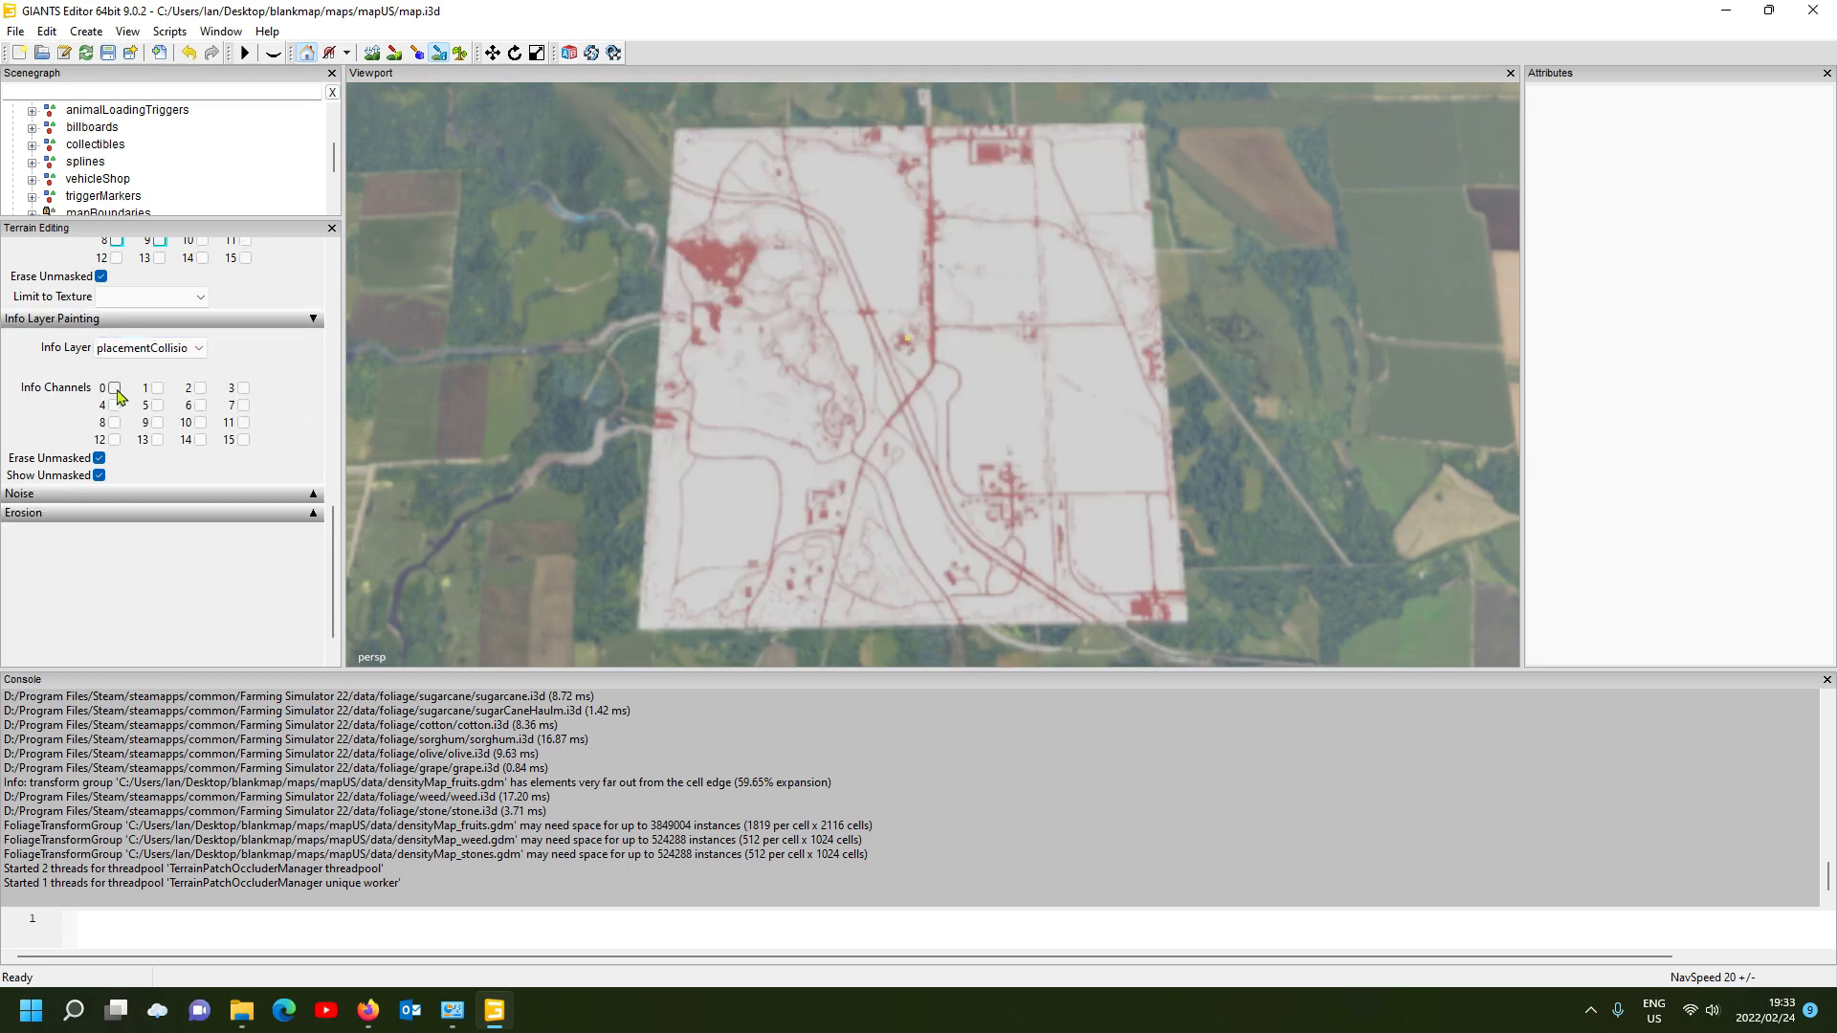
left_click(115, 388)
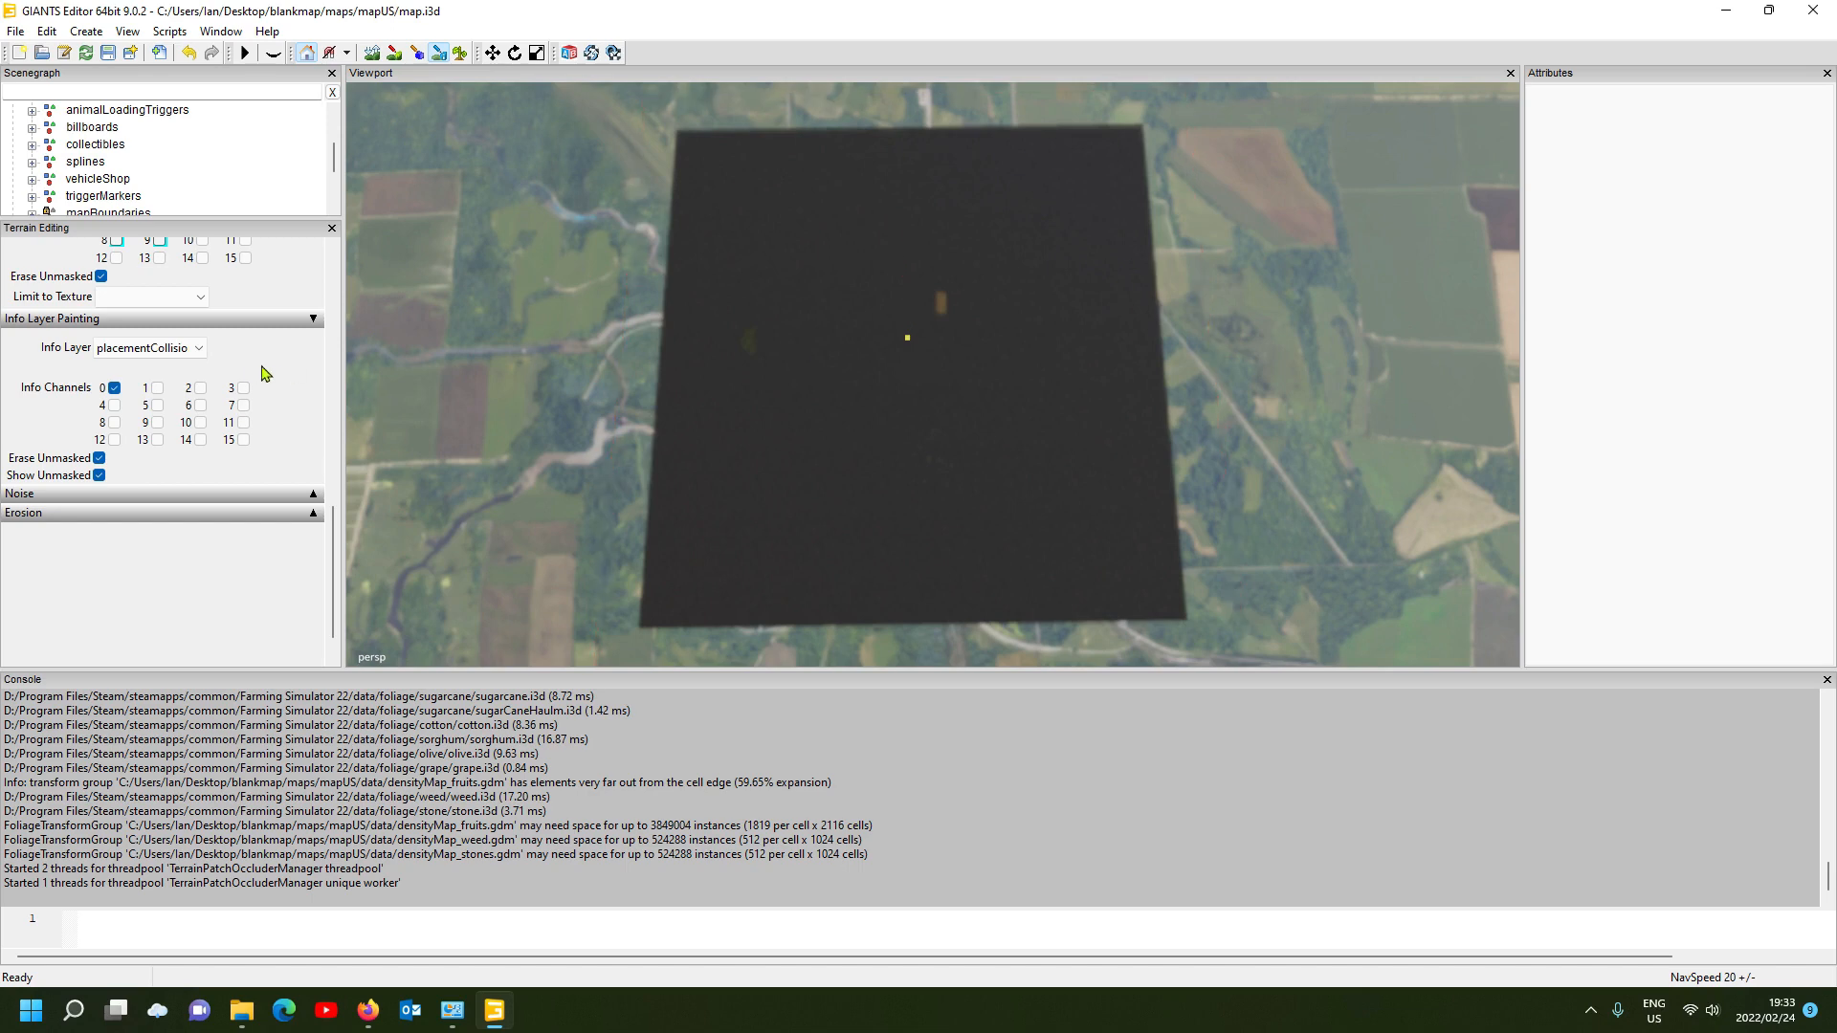
Step: Save the map scene with its cleared info layers
scroll(265, 373, "up", 5)
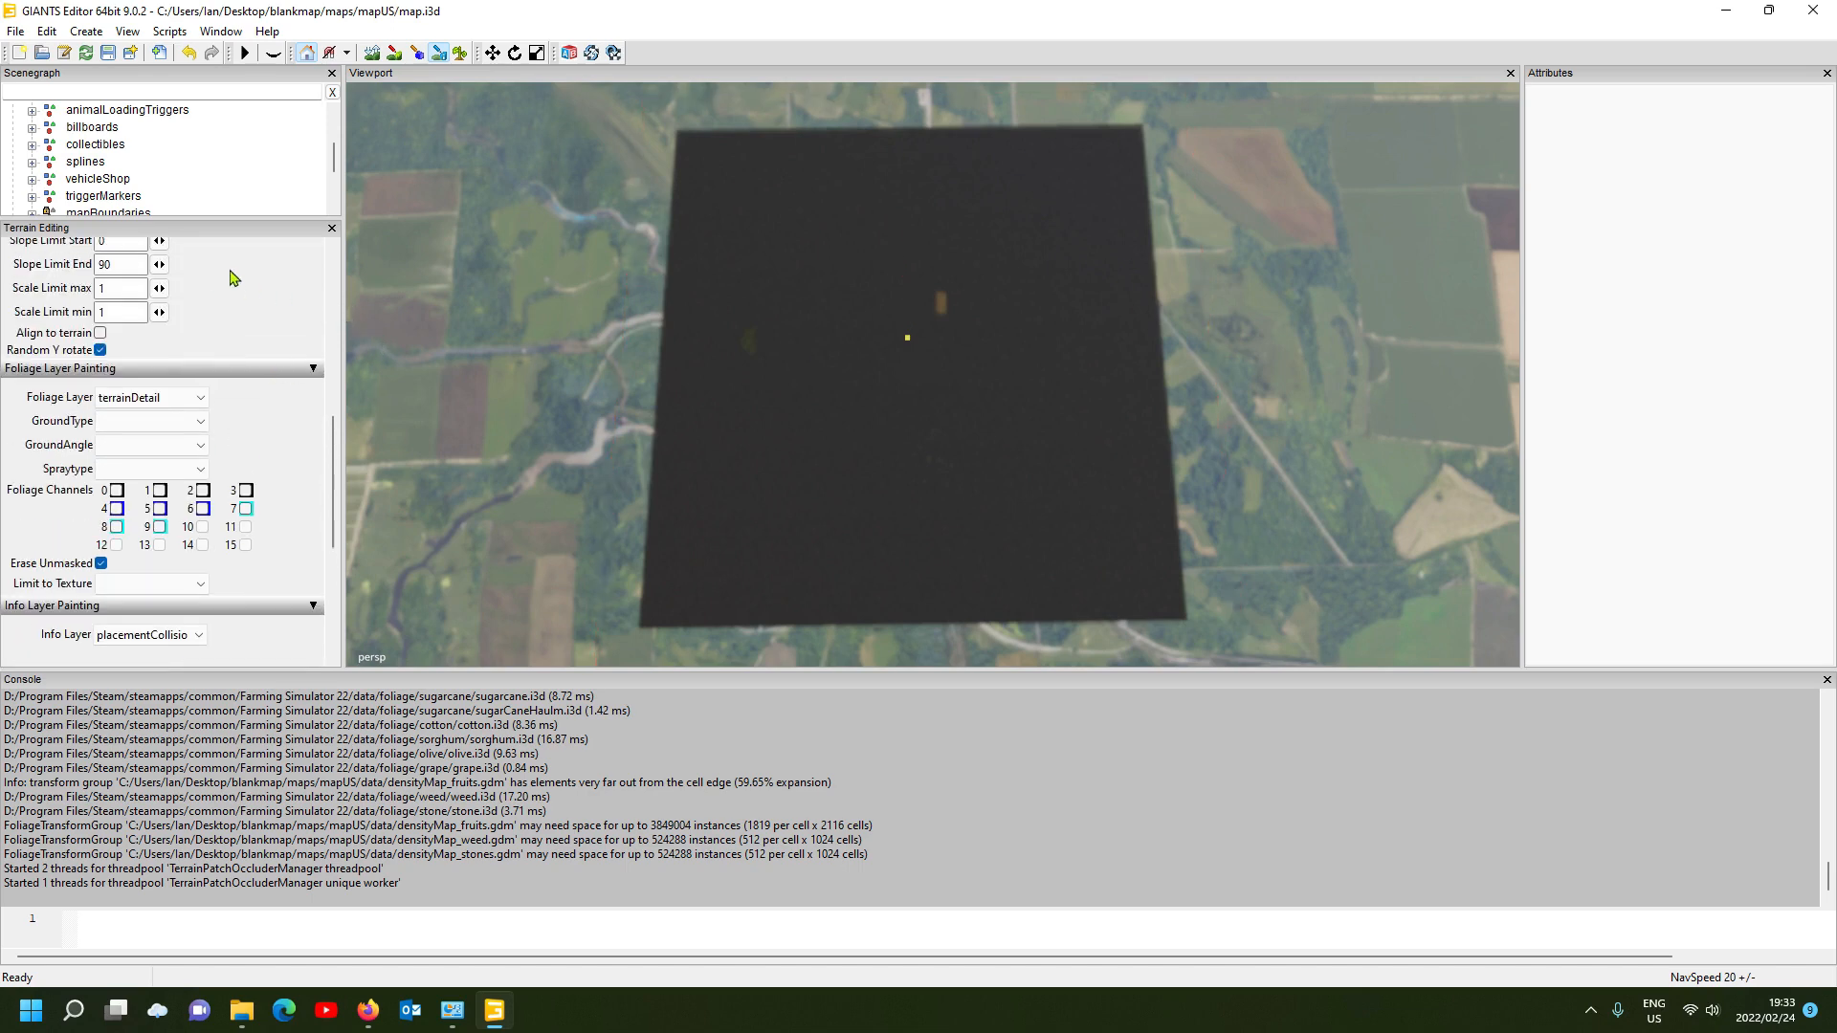
scroll(251, 273, "up", 4)
scroll(311, 199, "up", 2)
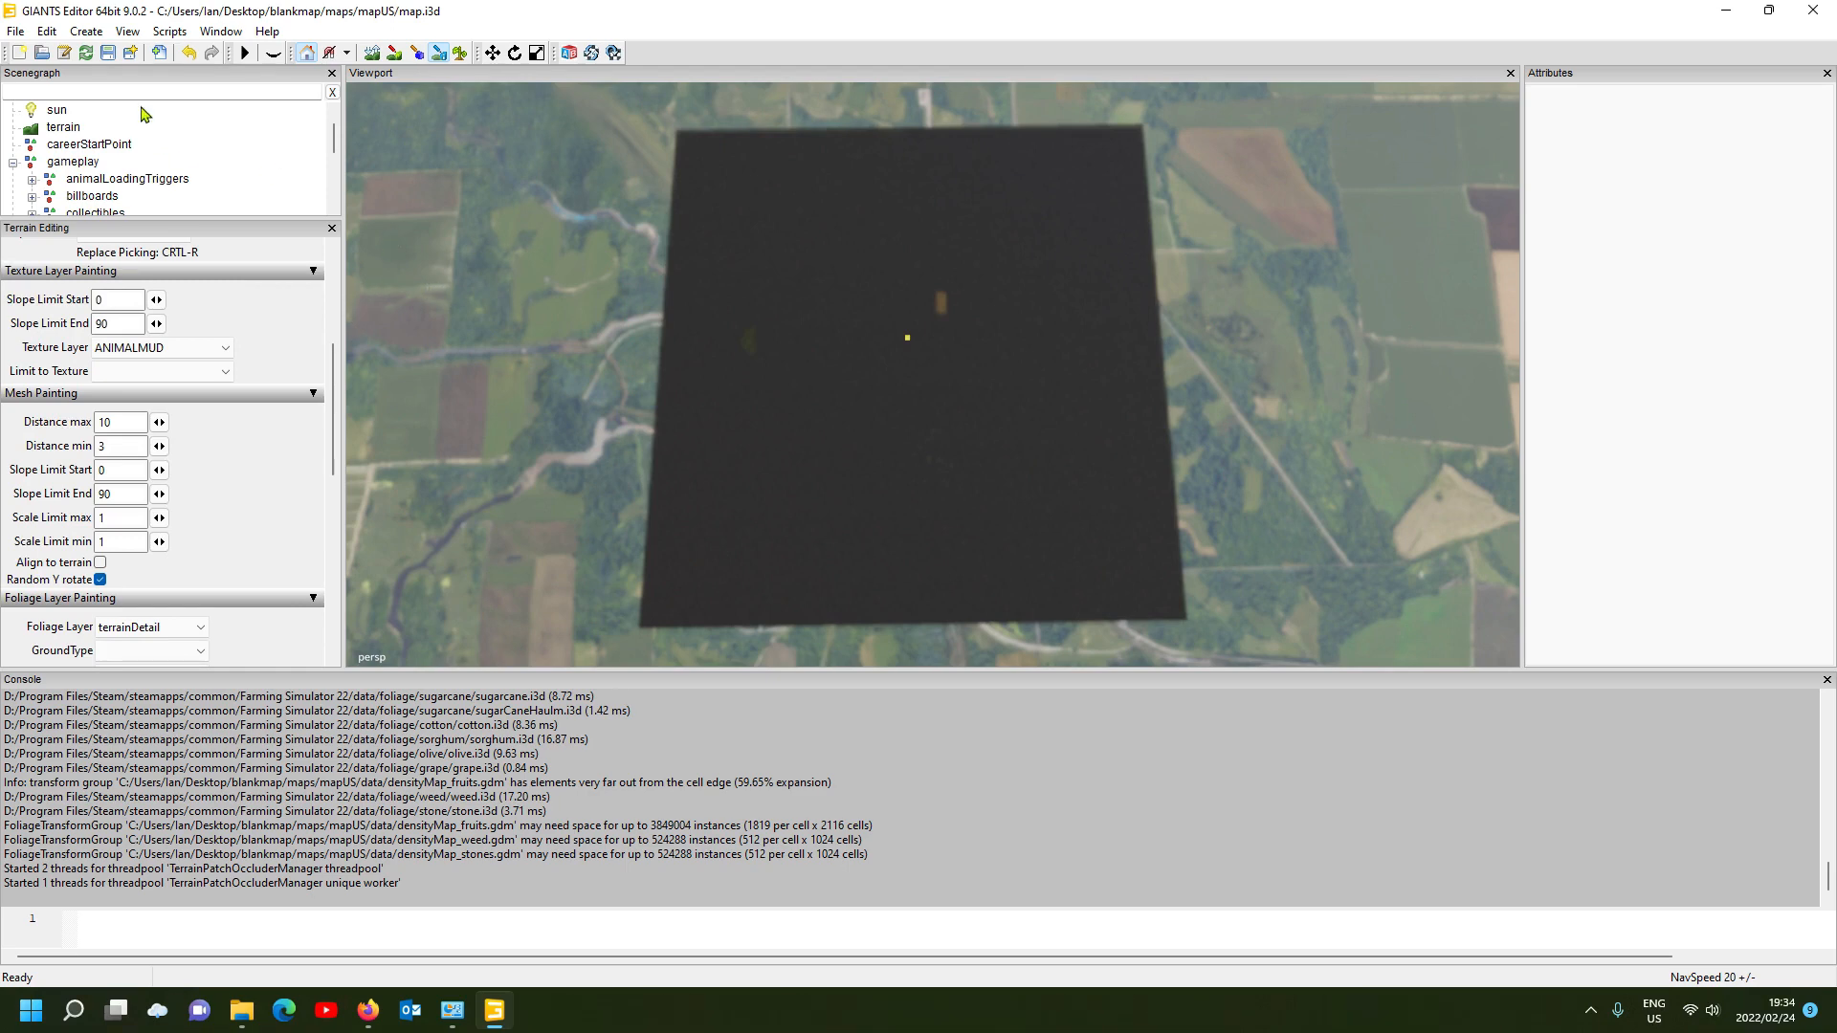
left_click(110, 53)
left_click(111, 54)
scroll(215, 861, "up", 10)
scroll(223, 846, "up", 5)
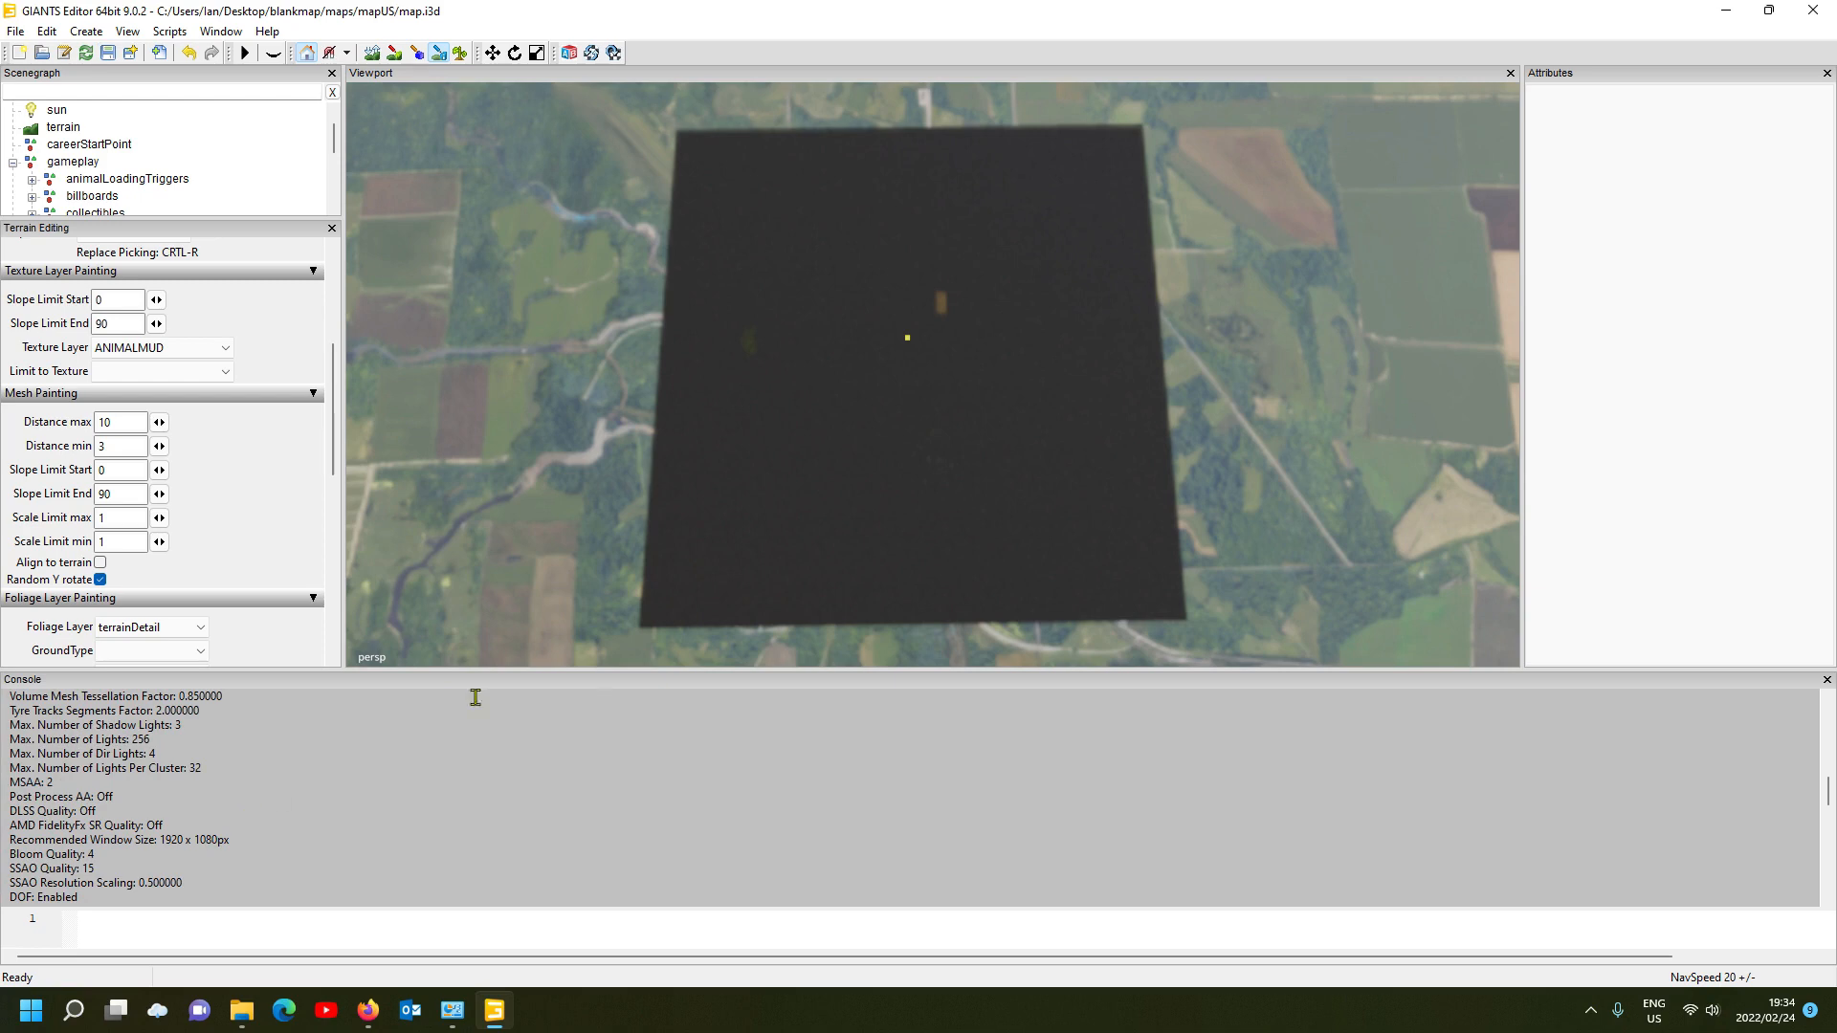
Step: Leave info layer painting and examine the leftover foliage patches on the terrain up close and from above
left_click(444, 53)
left_click_drag(1016, 272, 1020, 288, "alt")
scroll(1019, 286, "up", 2)
scroll(1019, 290, "up", 5)
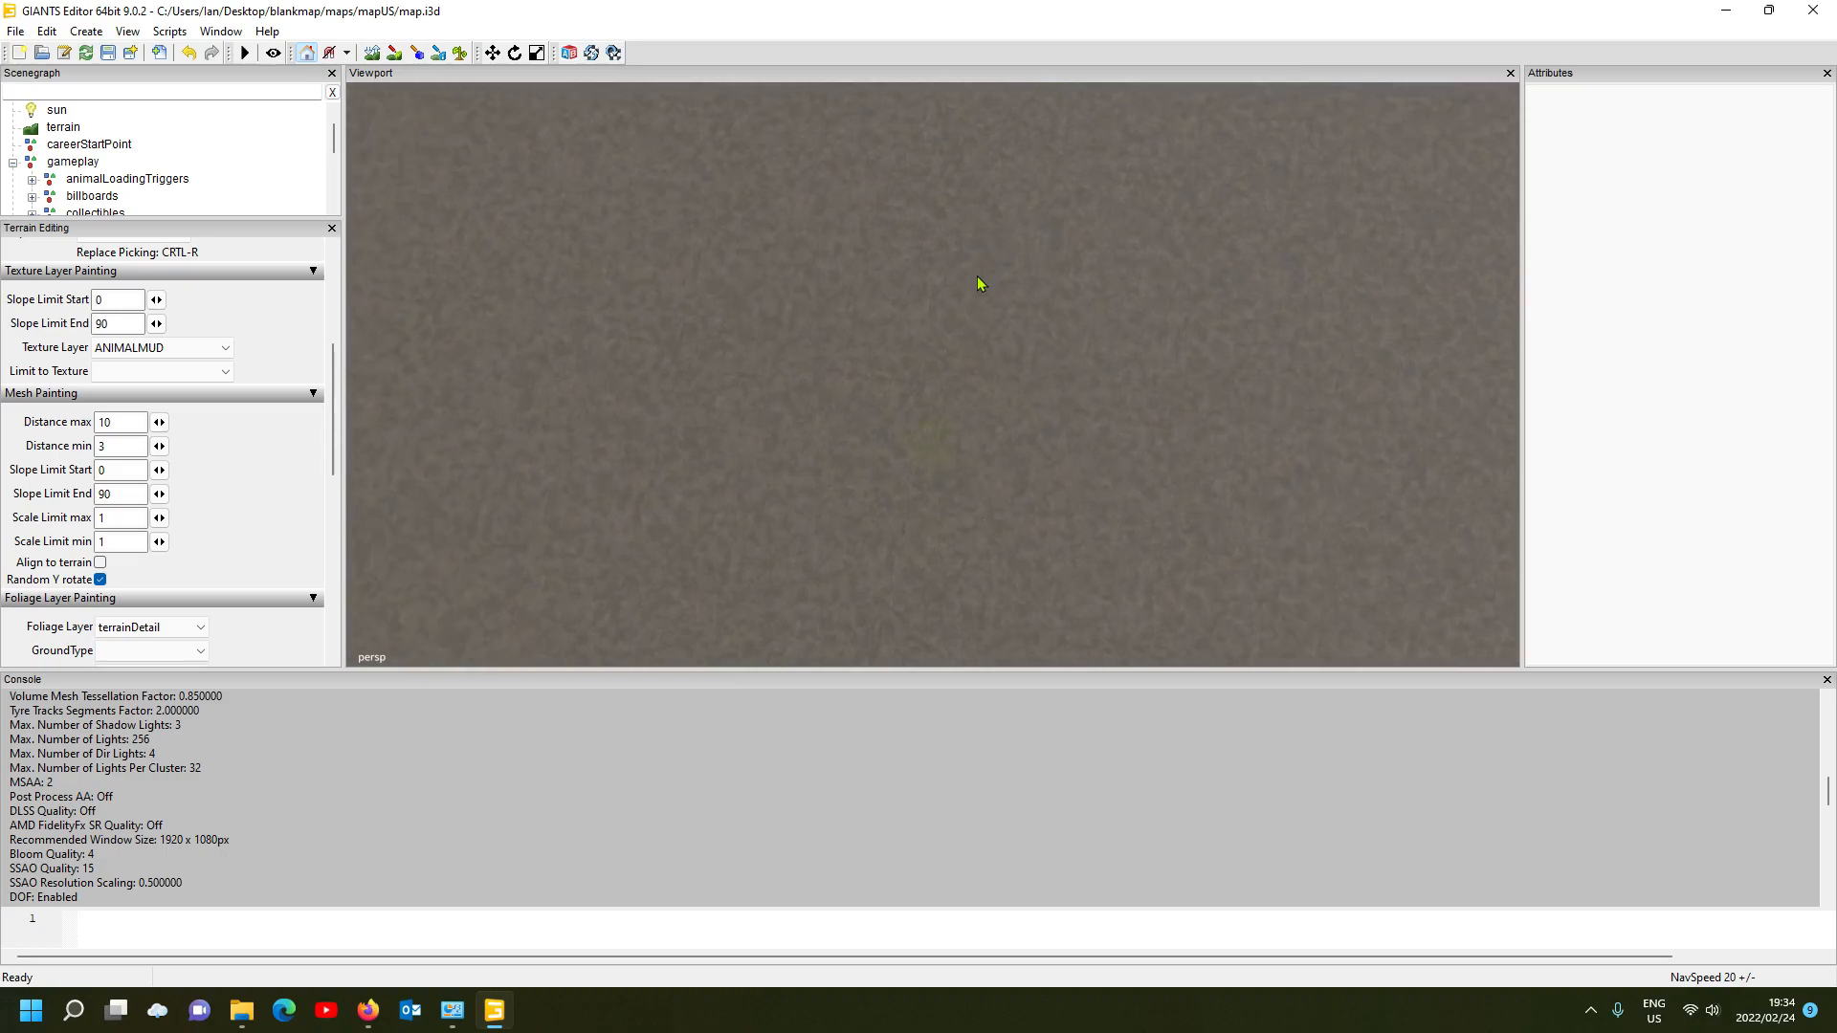
scroll(978, 276, "up", 8)
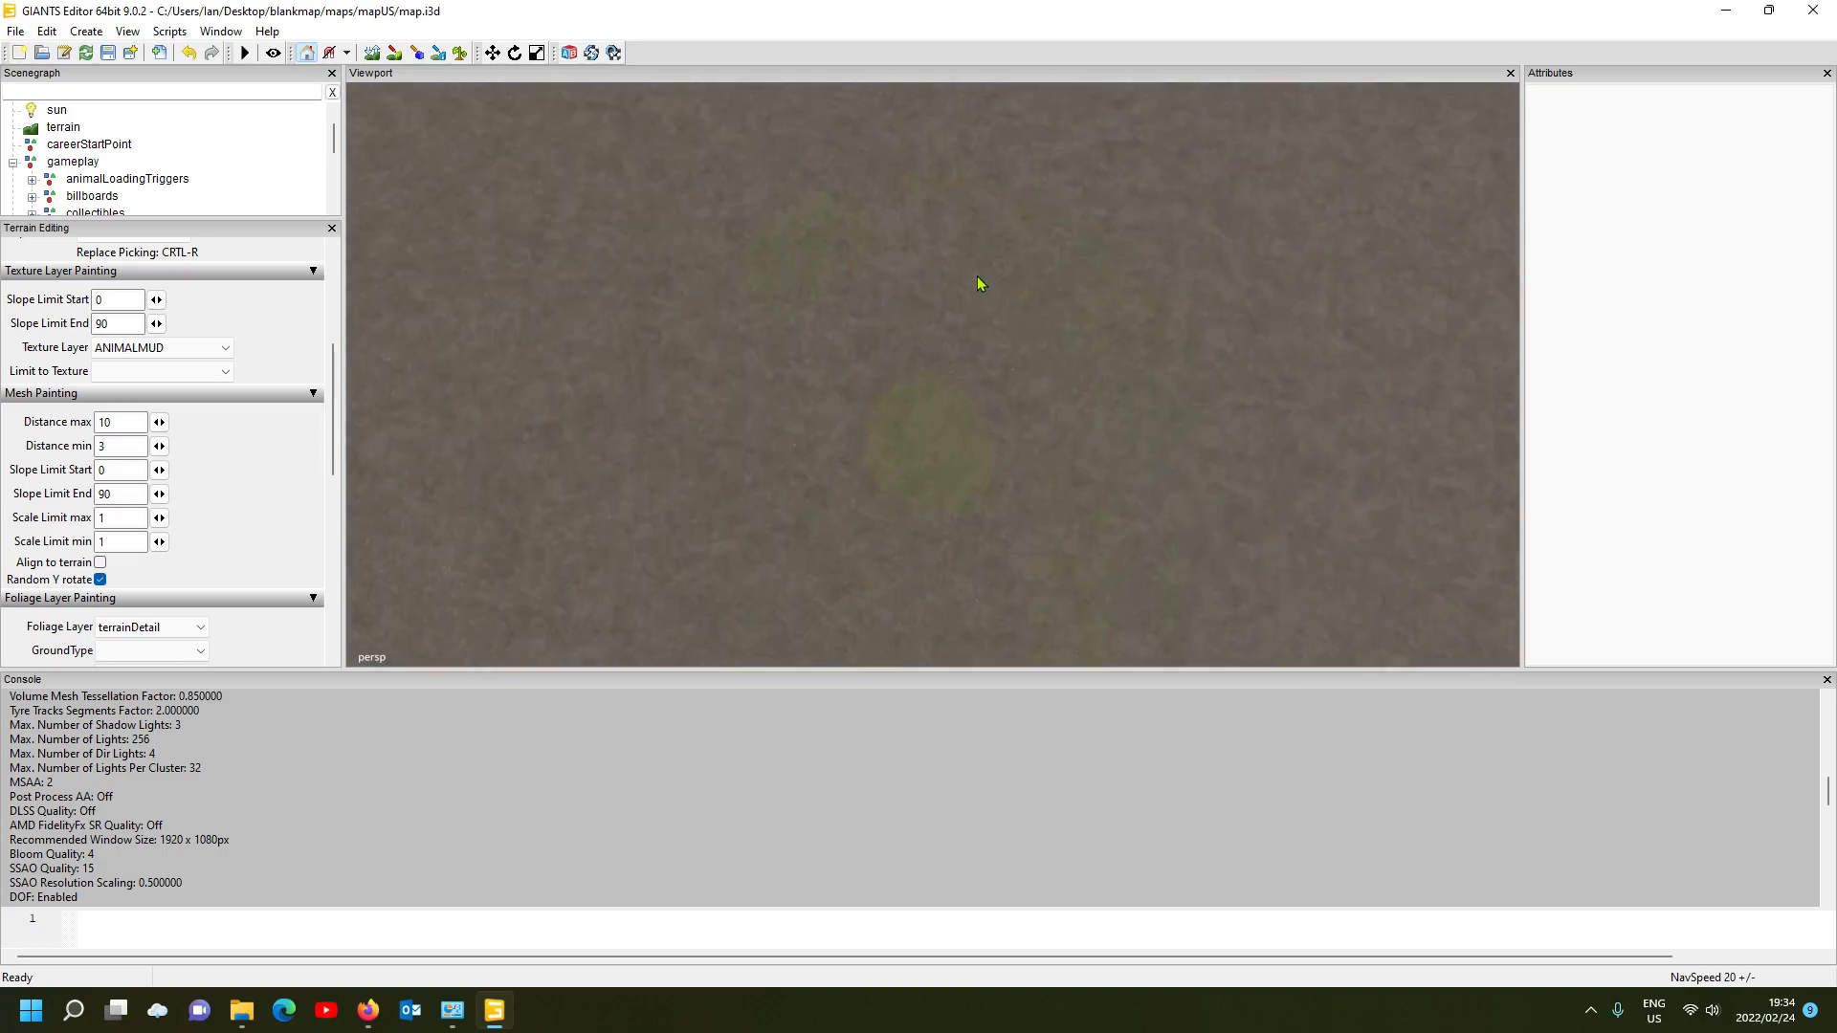
left_click_drag(961, 227, 1095, 143, "alt")
scroll(925, 214, "down", 3)
scroll(932, 227, "up", 4)
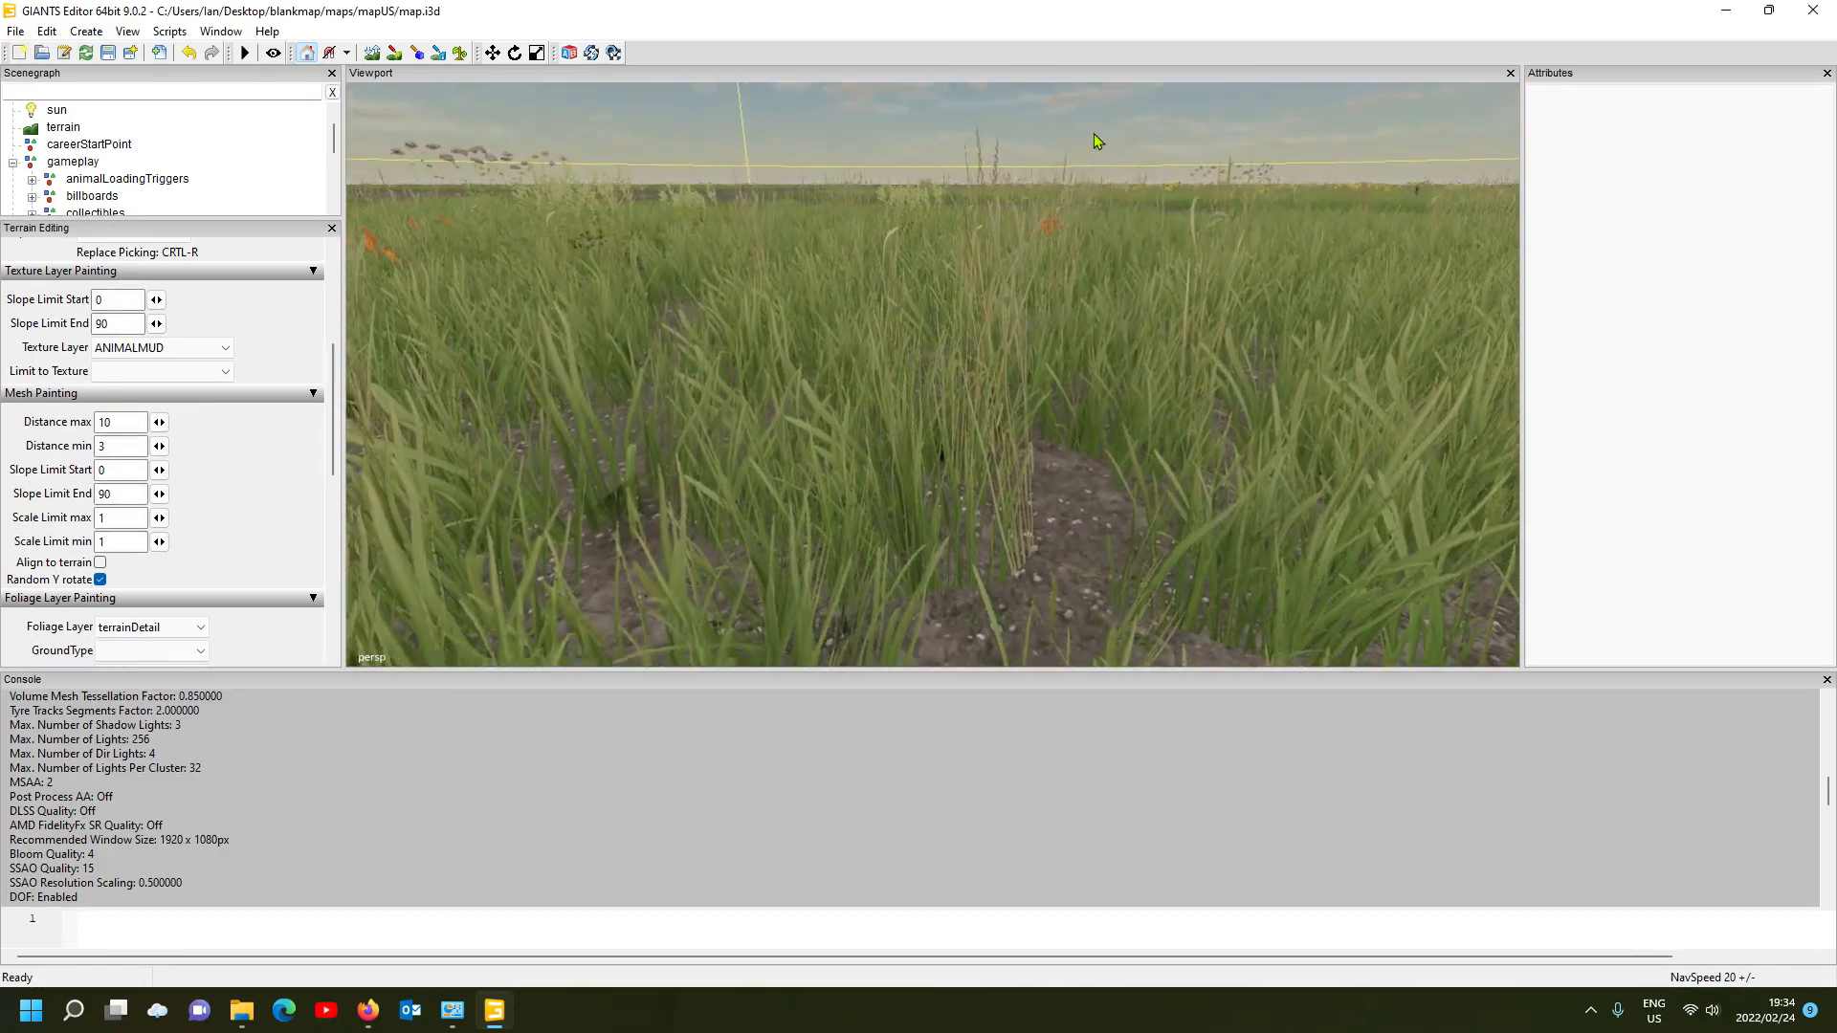
scroll(1009, 278, "down", 4)
left_click_drag(1013, 254, 911, 361, "alt")
scroll(970, 336, "down", 5)
scroll(924, 488, "down", 10)
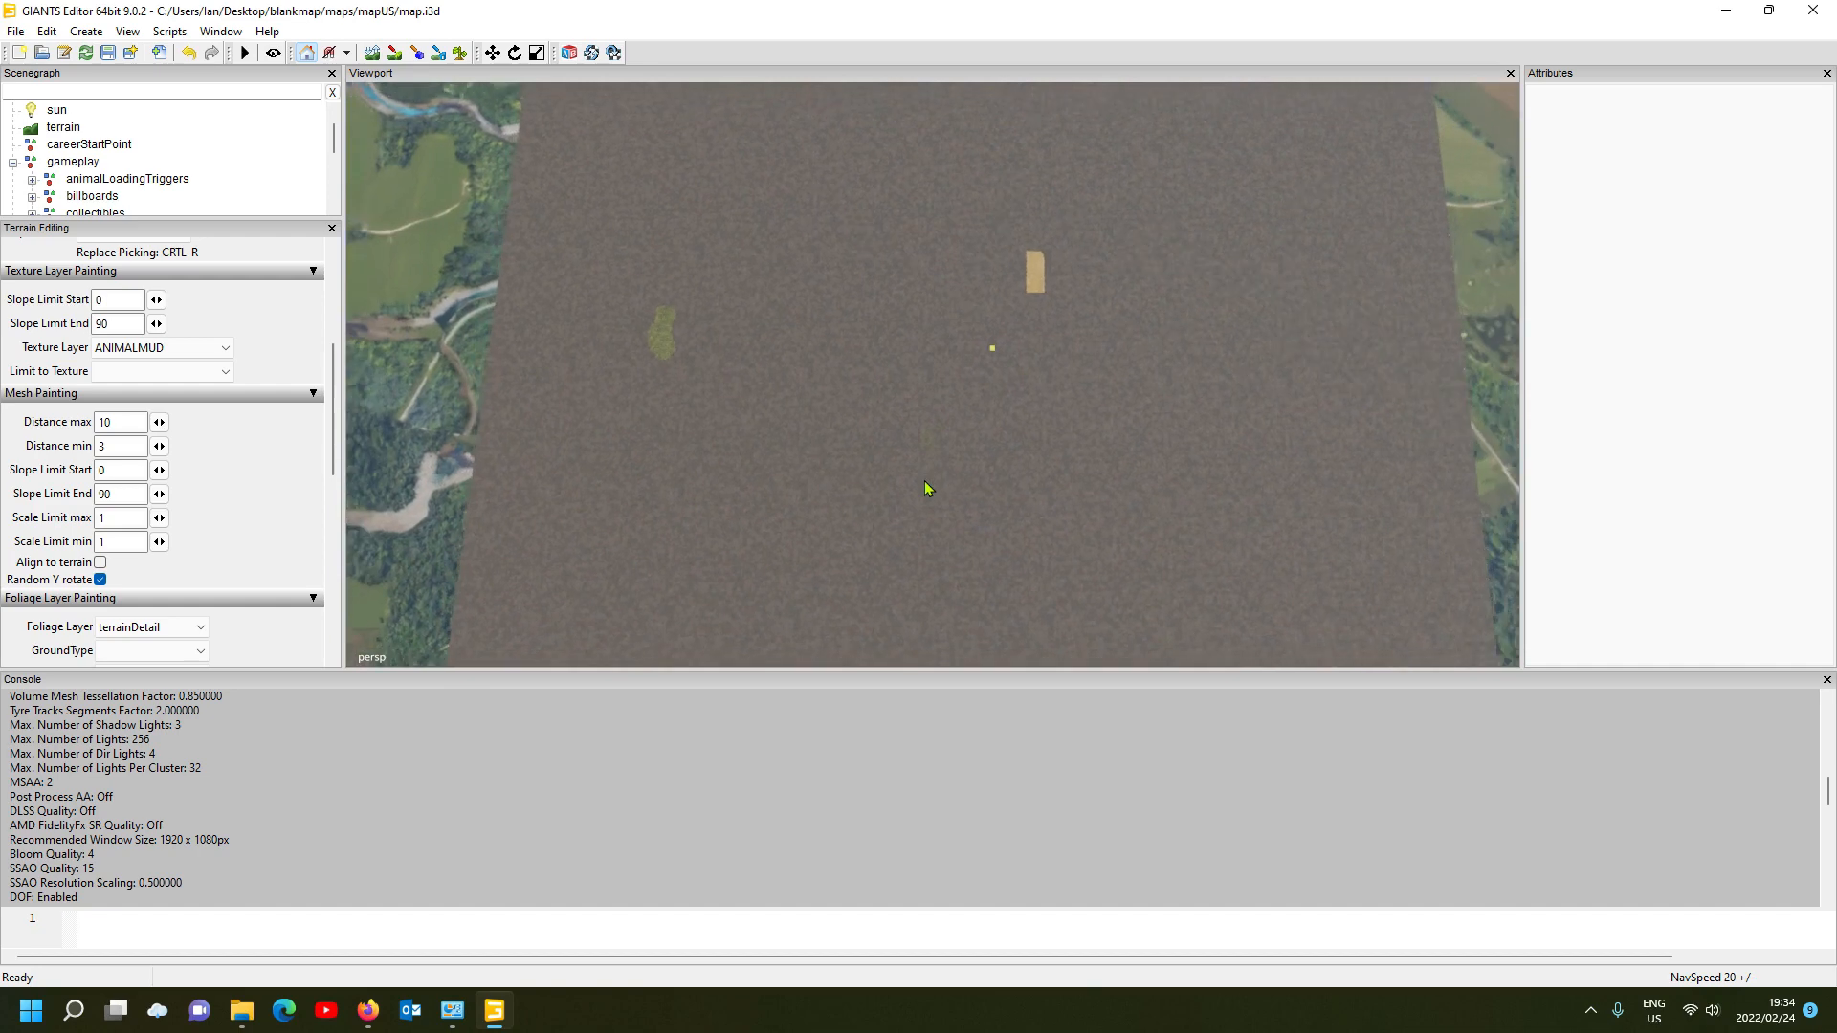
scroll(928, 491, "down", 3)
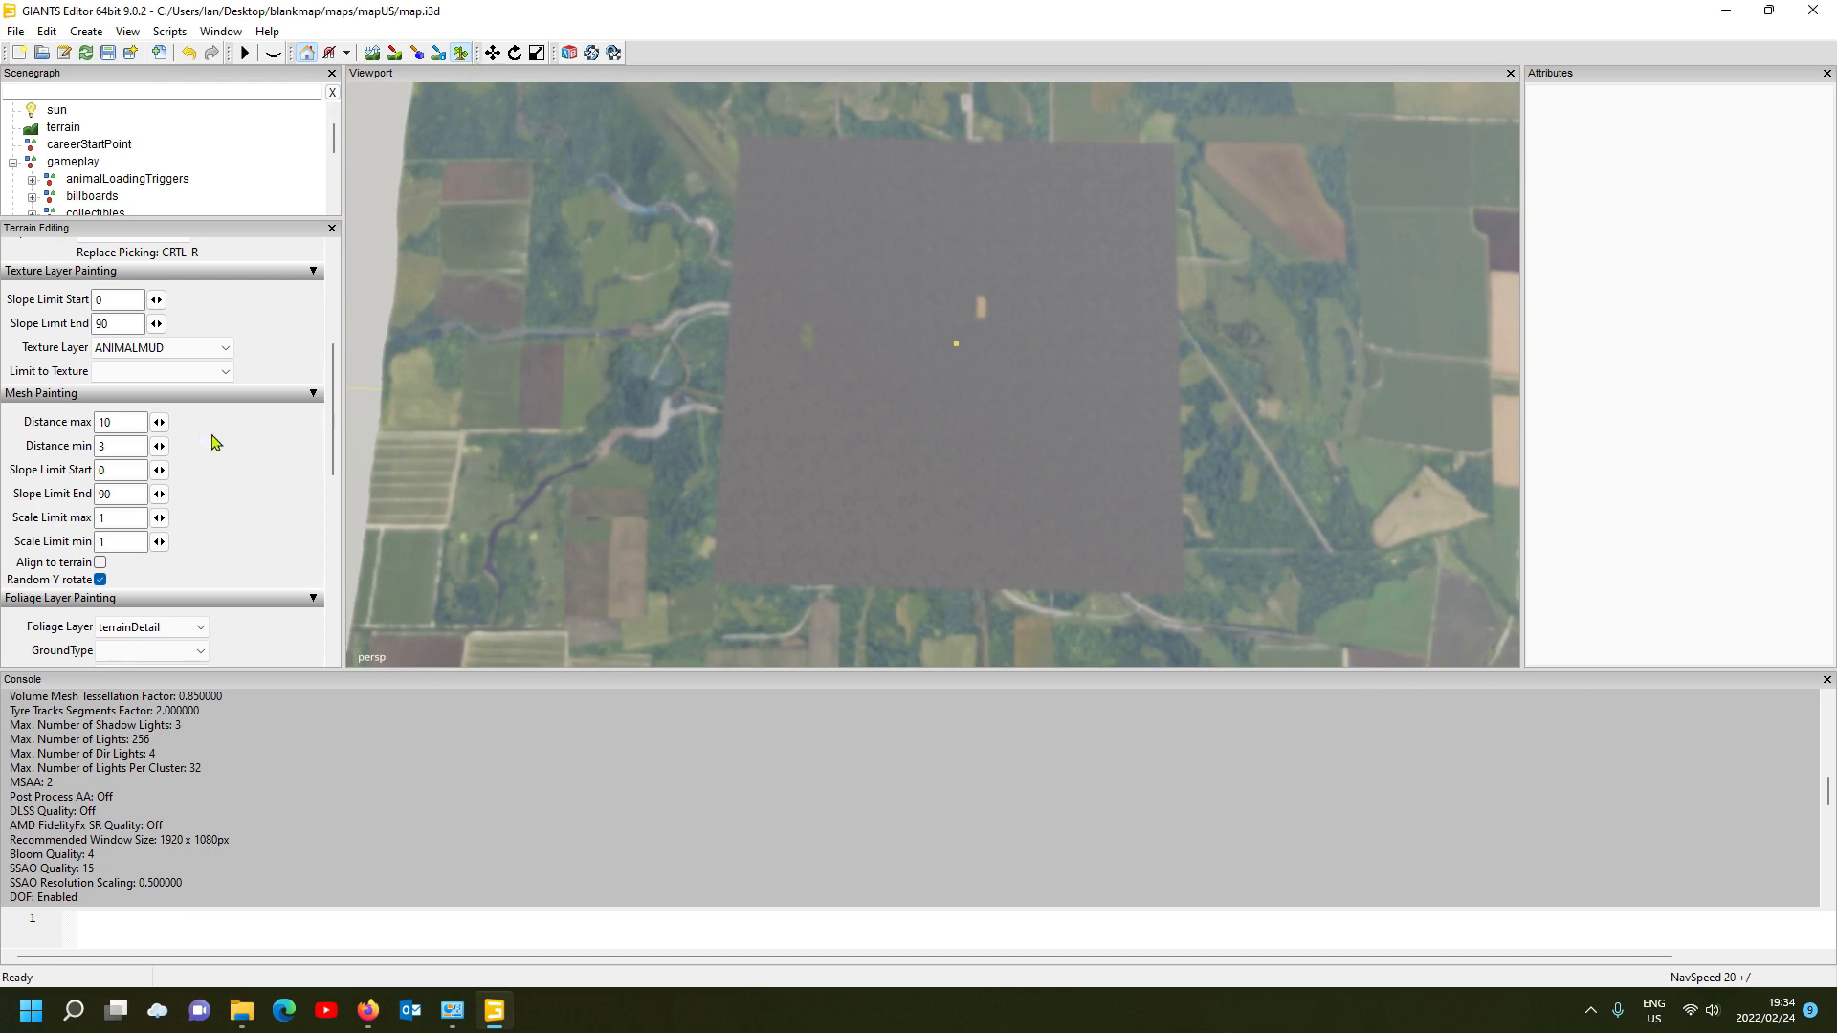
Step: Erase the remaining foliage across the whole map using the grass foliage layer in the green small state
scroll(278, 361, "up", 4)
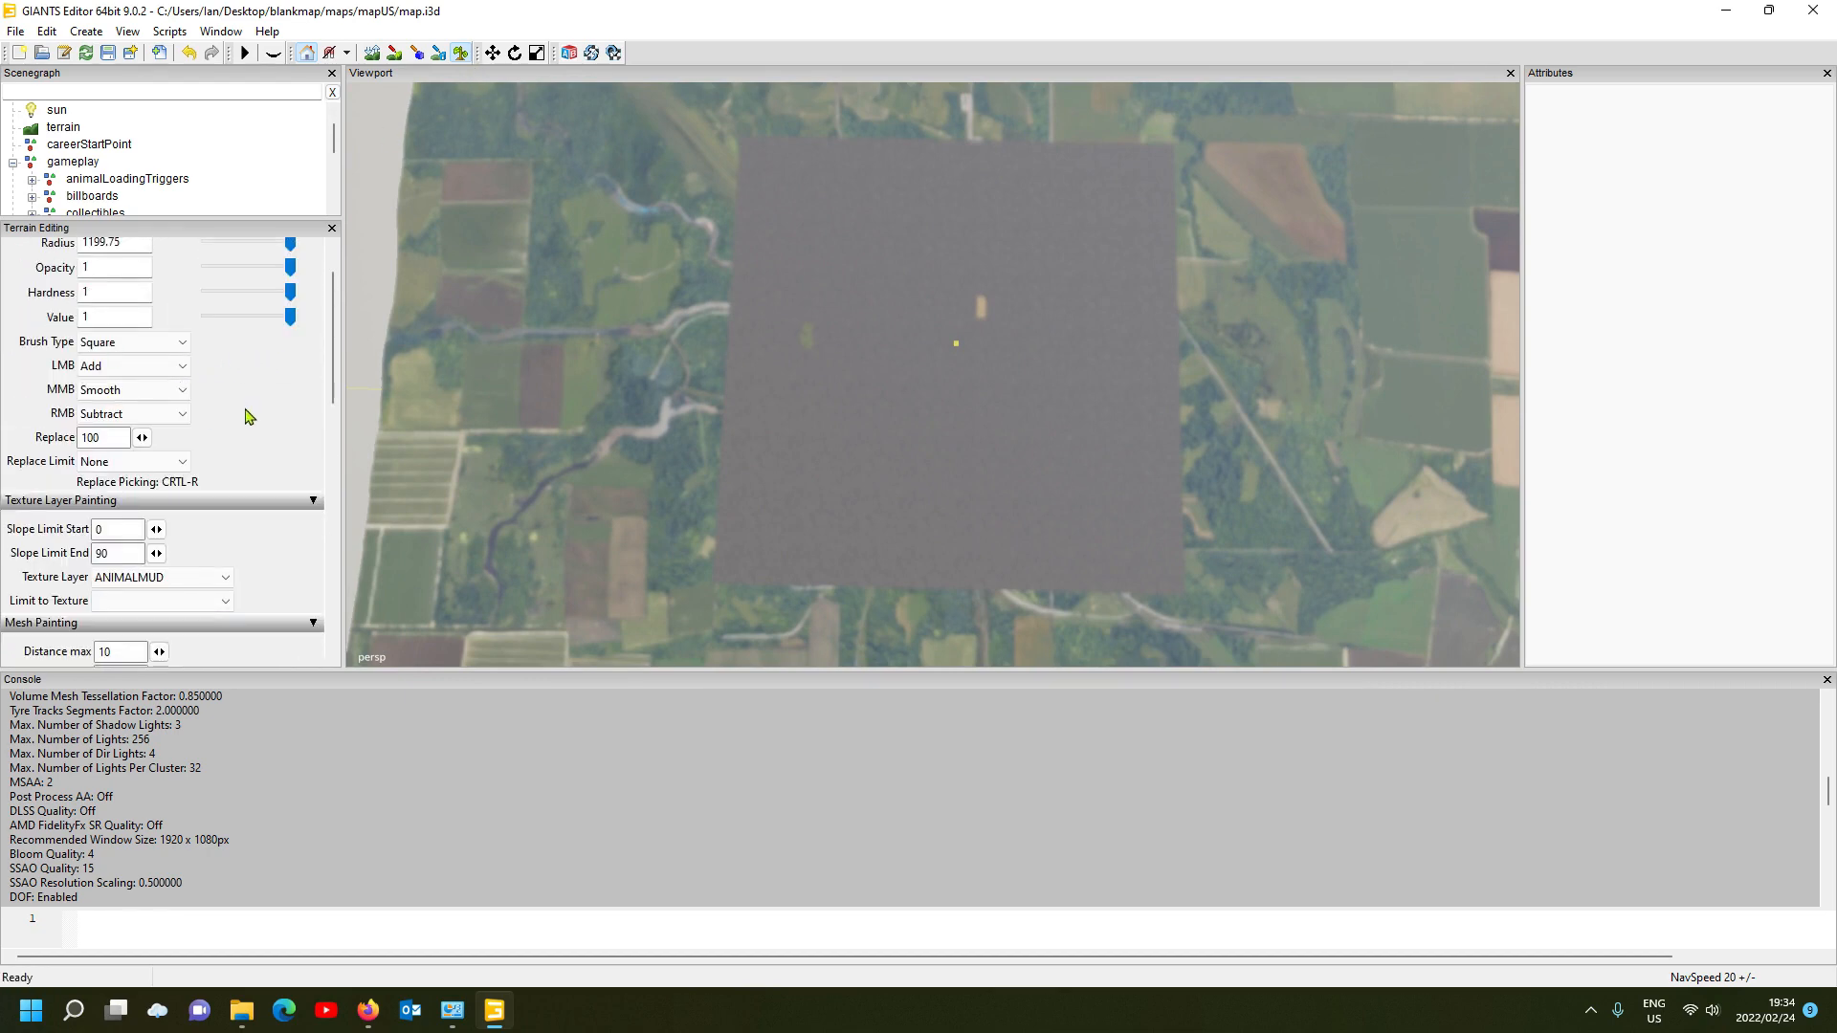
scroll(246, 411, "down", 3)
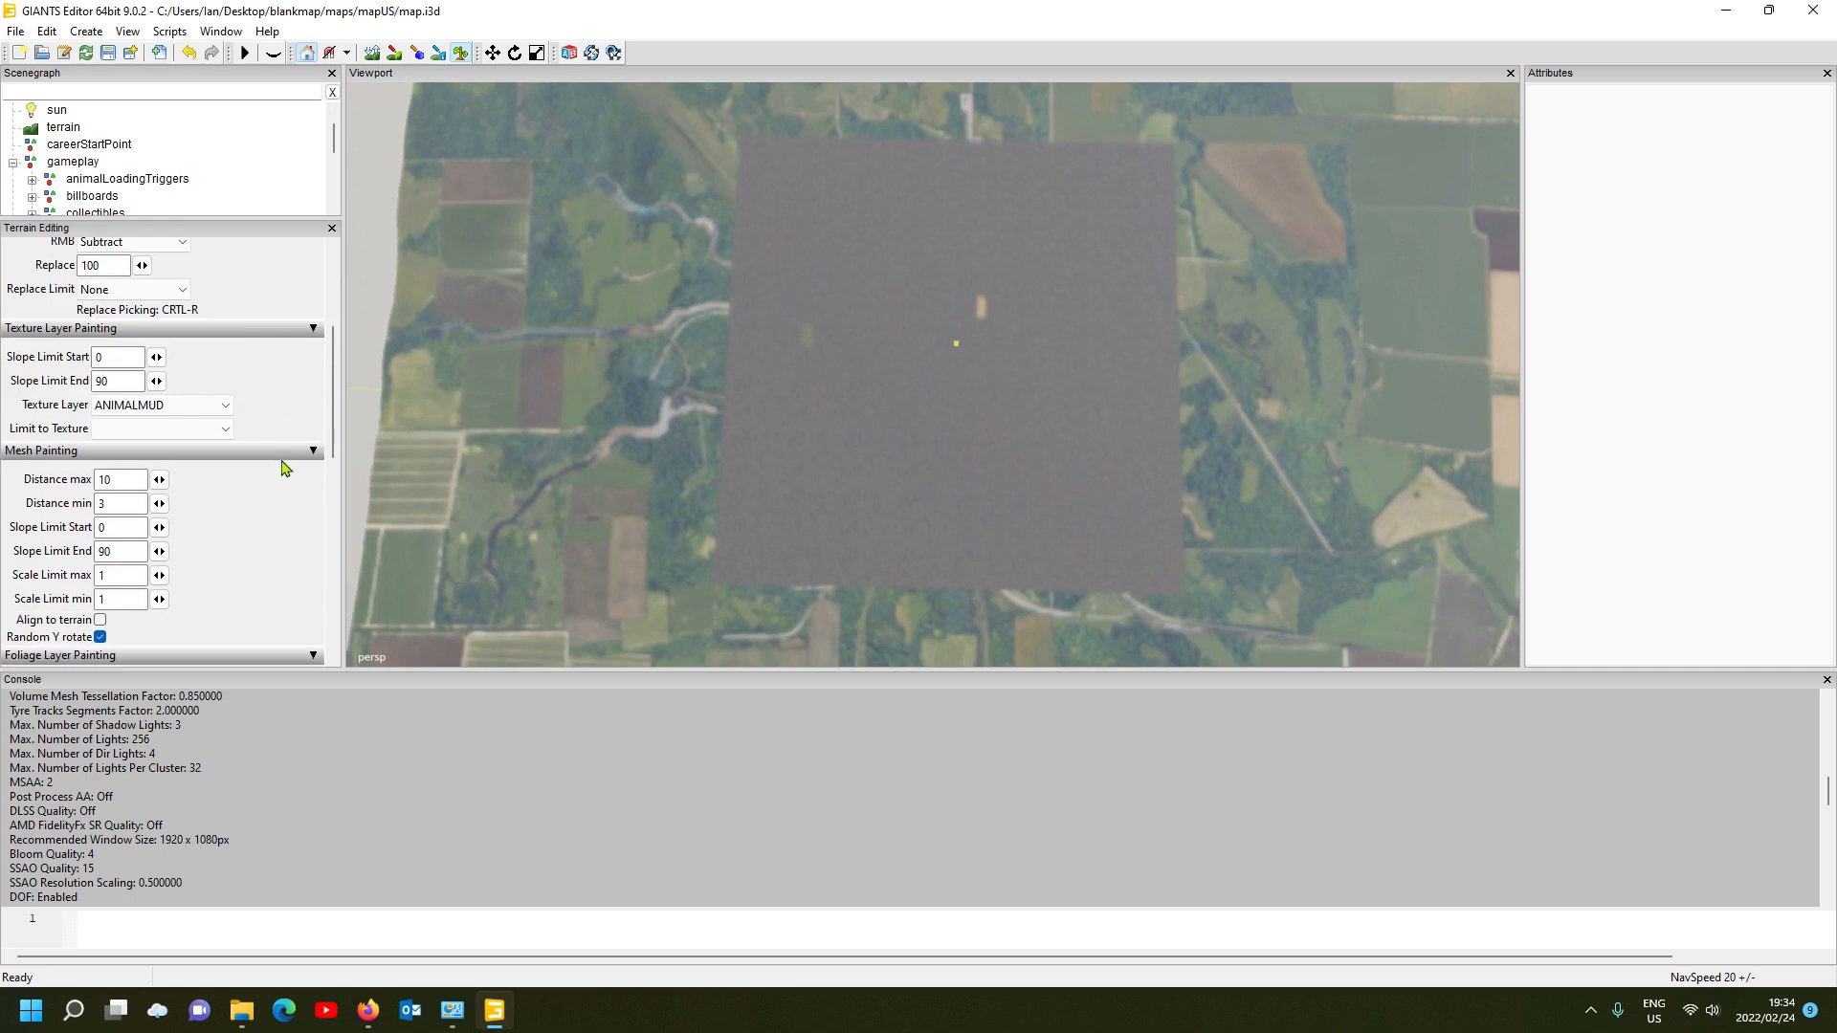
scroll(308, 498, "down", 3)
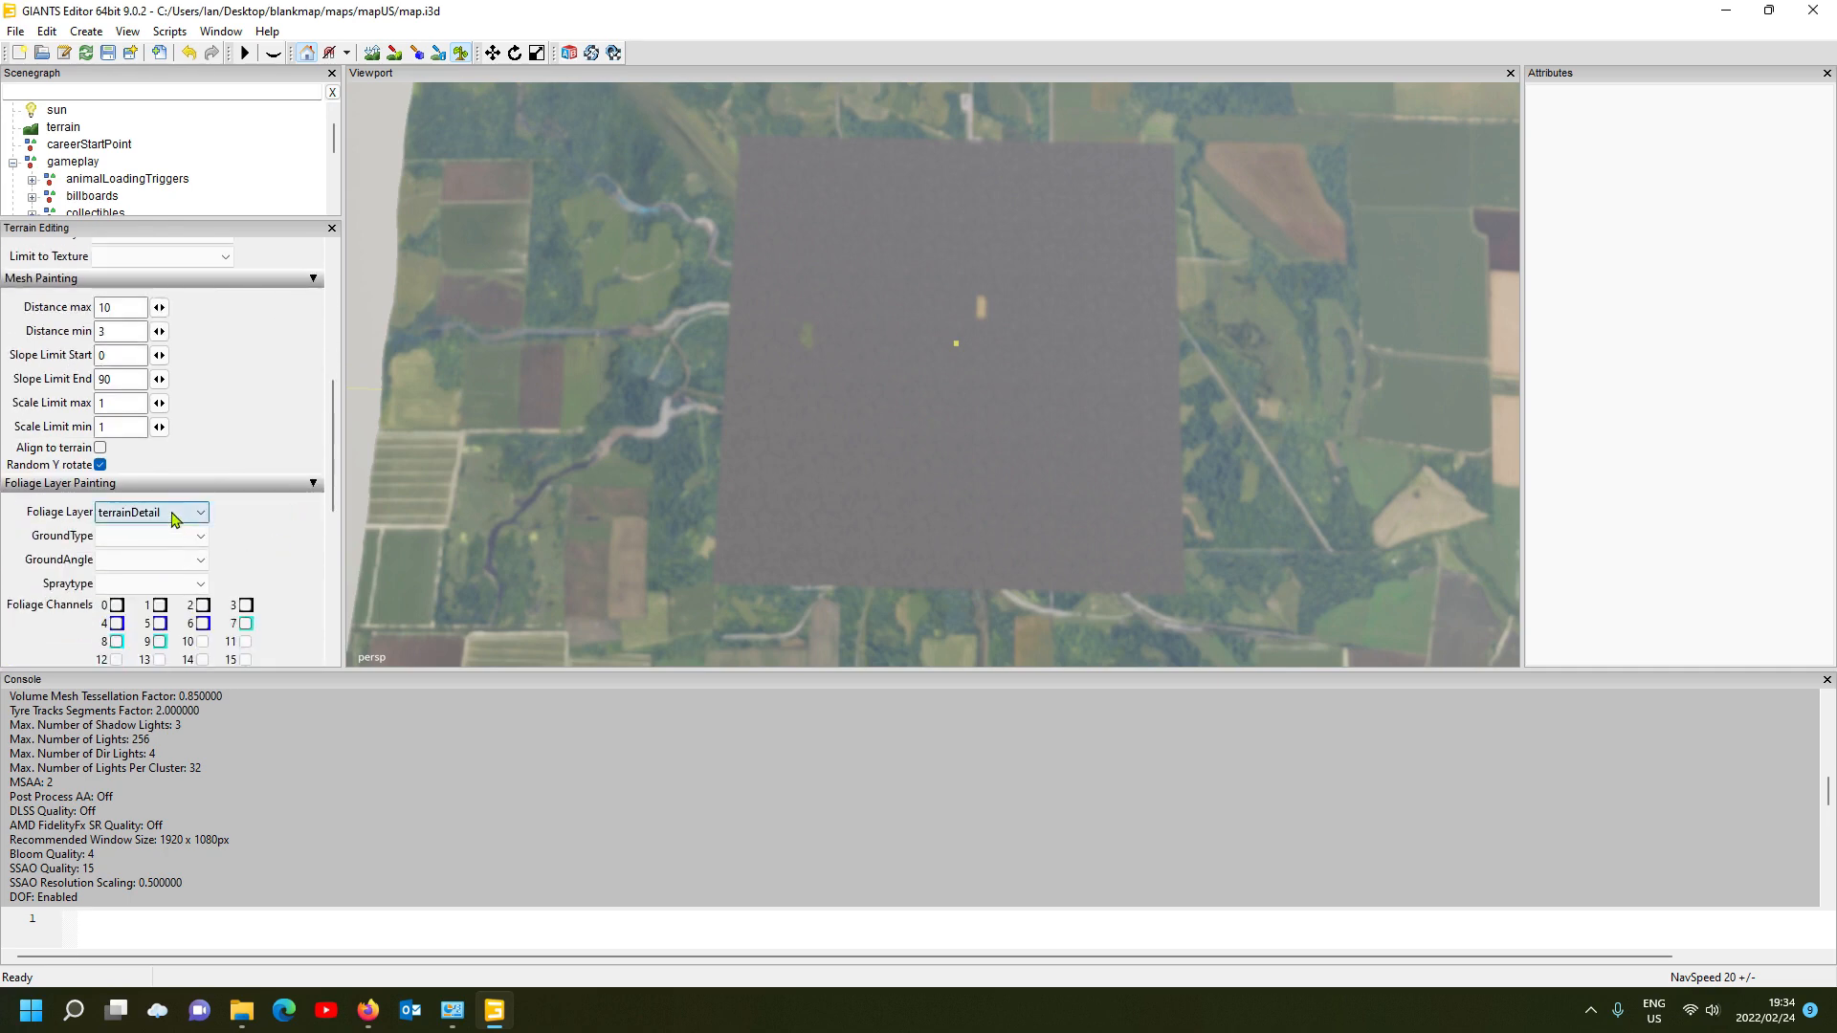
left_click(187, 513)
scroll(191, 609, "down", 2)
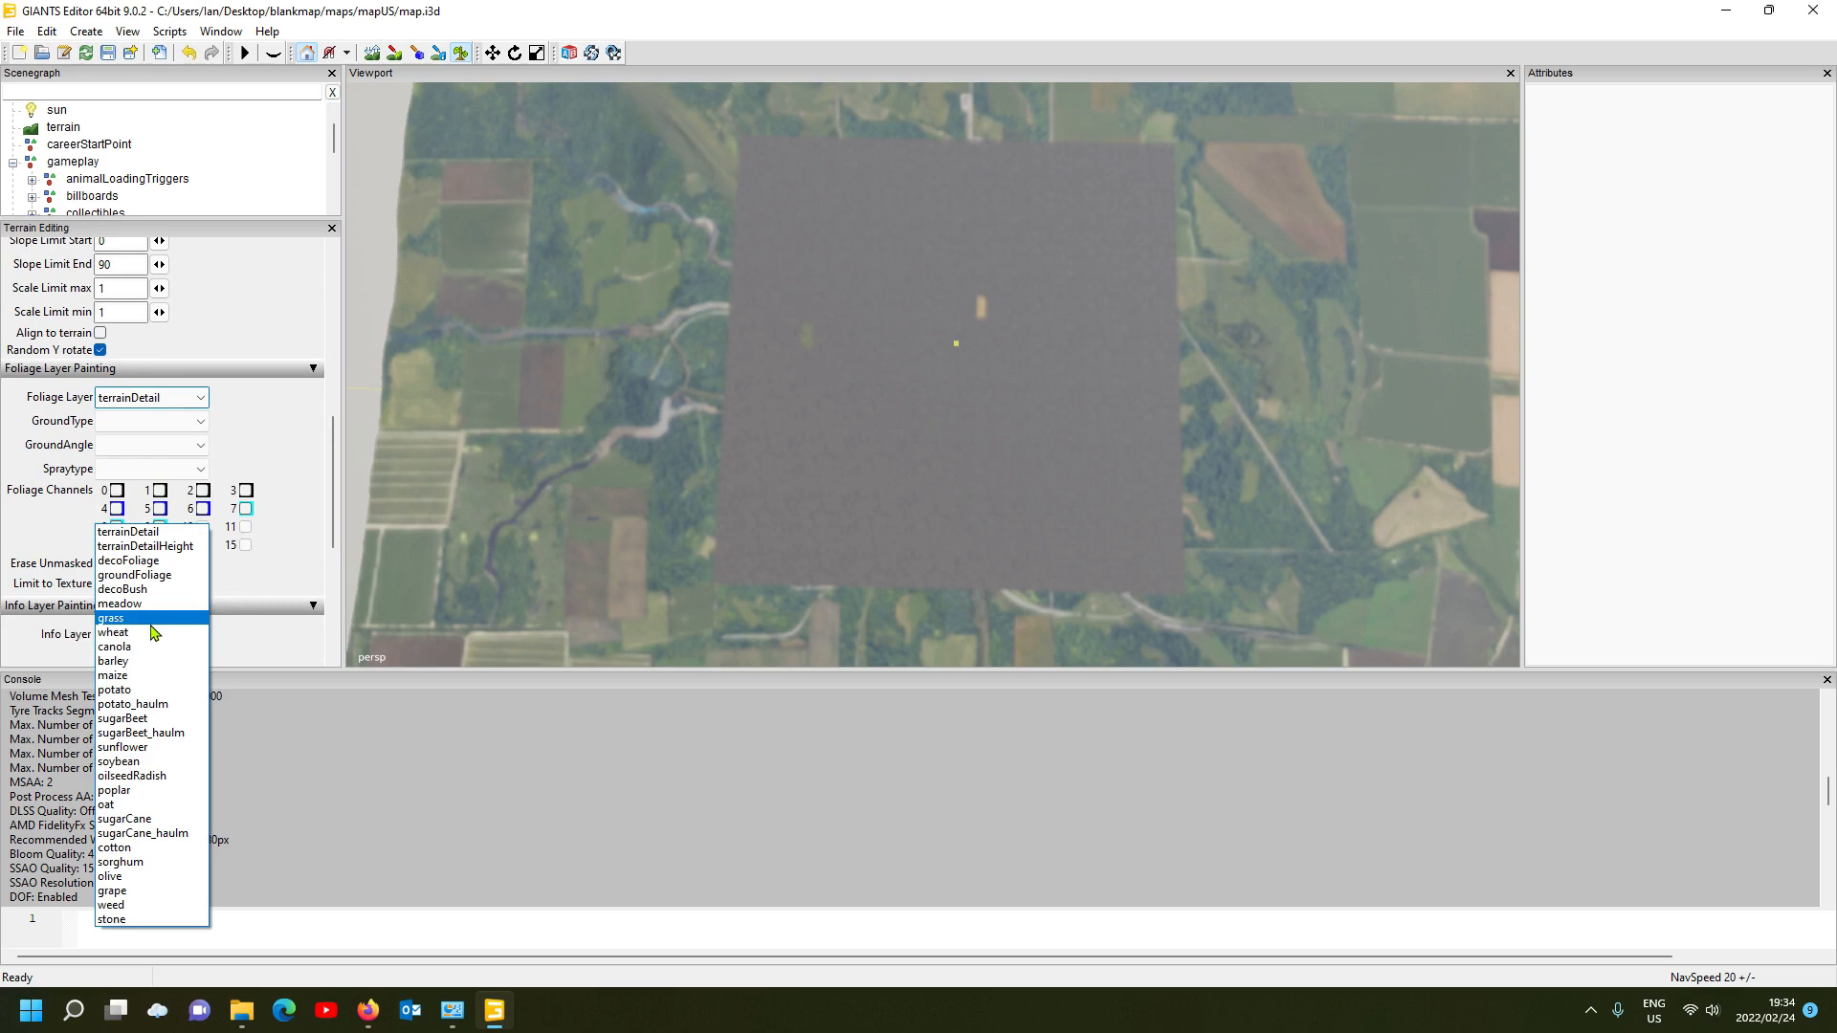
left_click(144, 618)
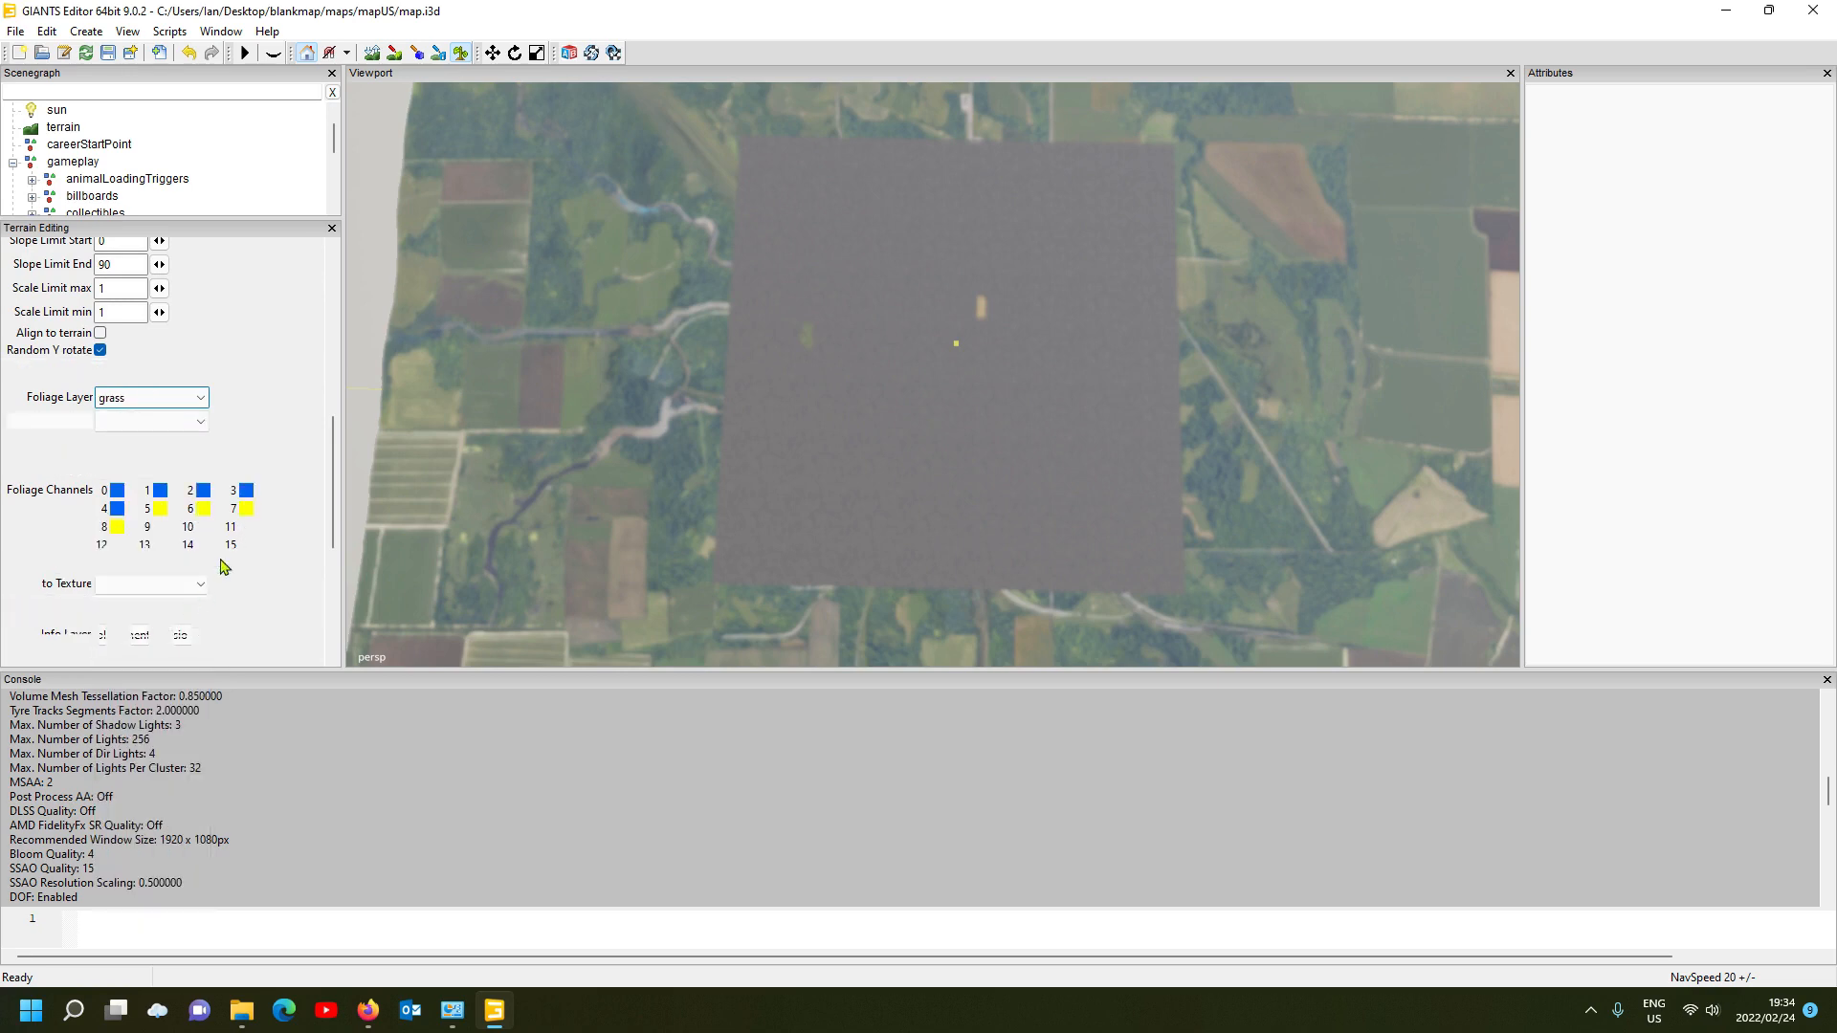
left_click(160, 428)
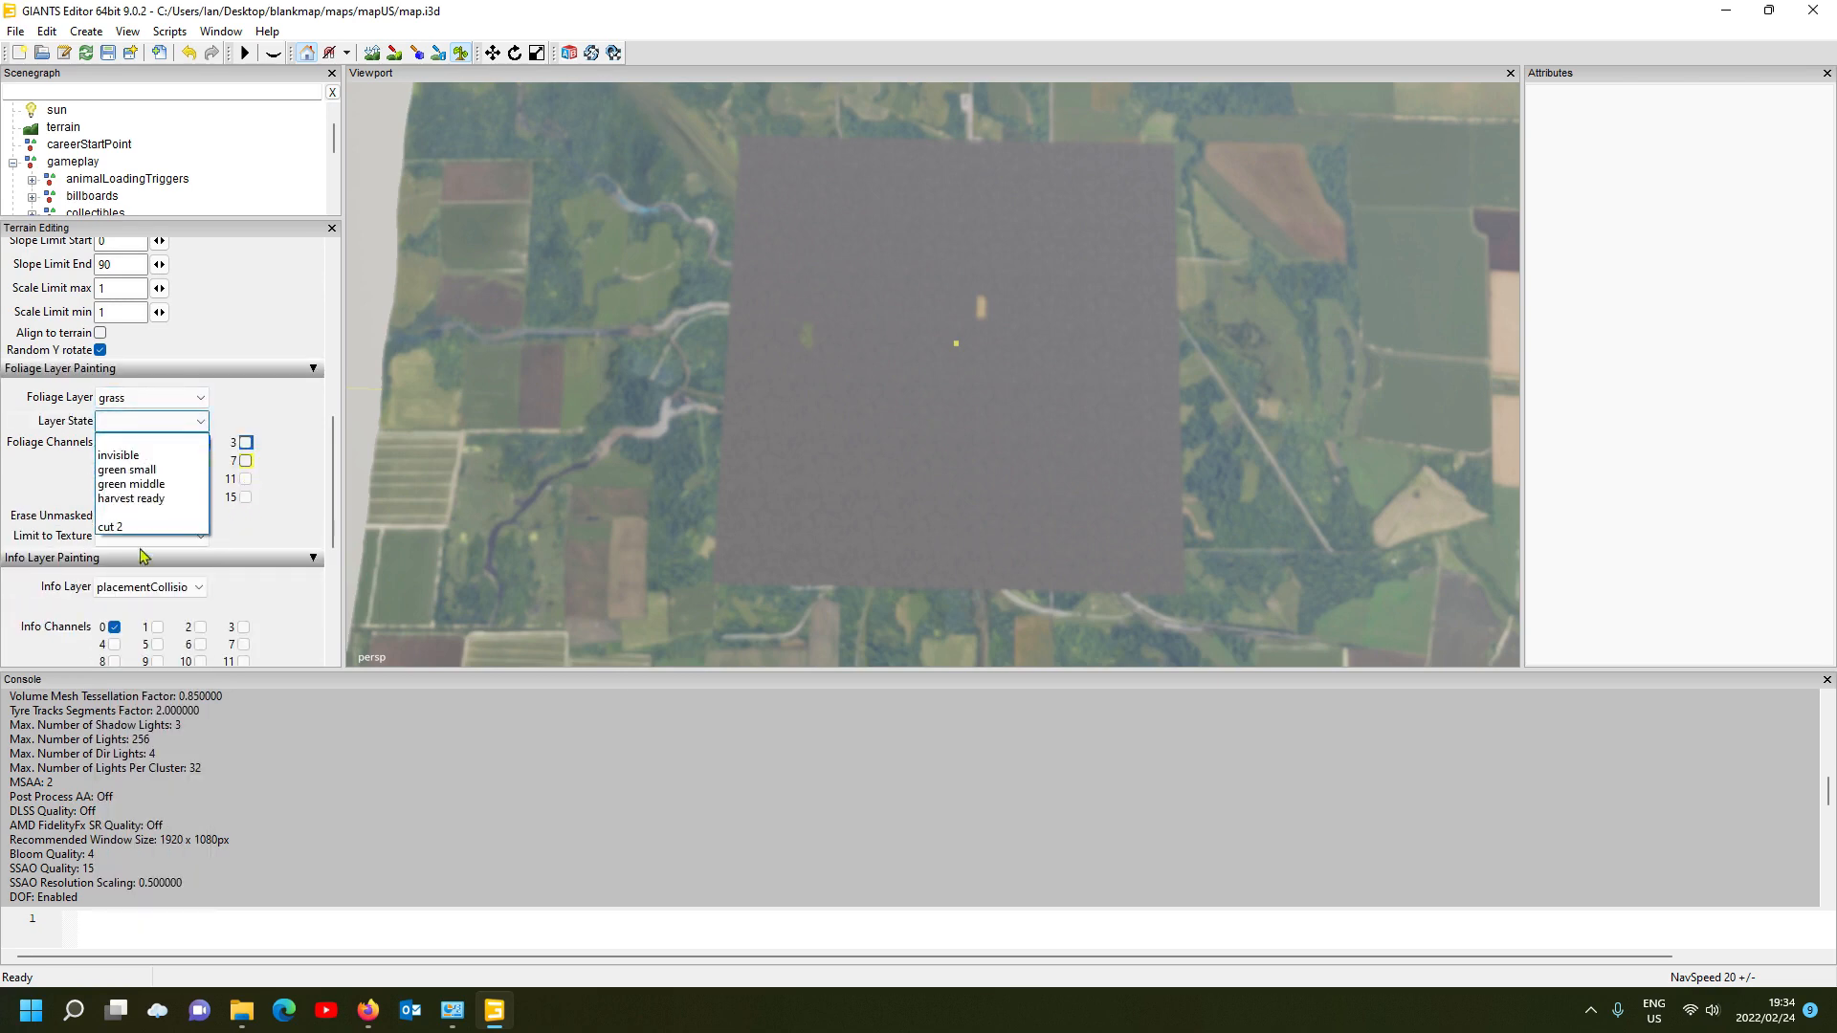
left_click(145, 479)
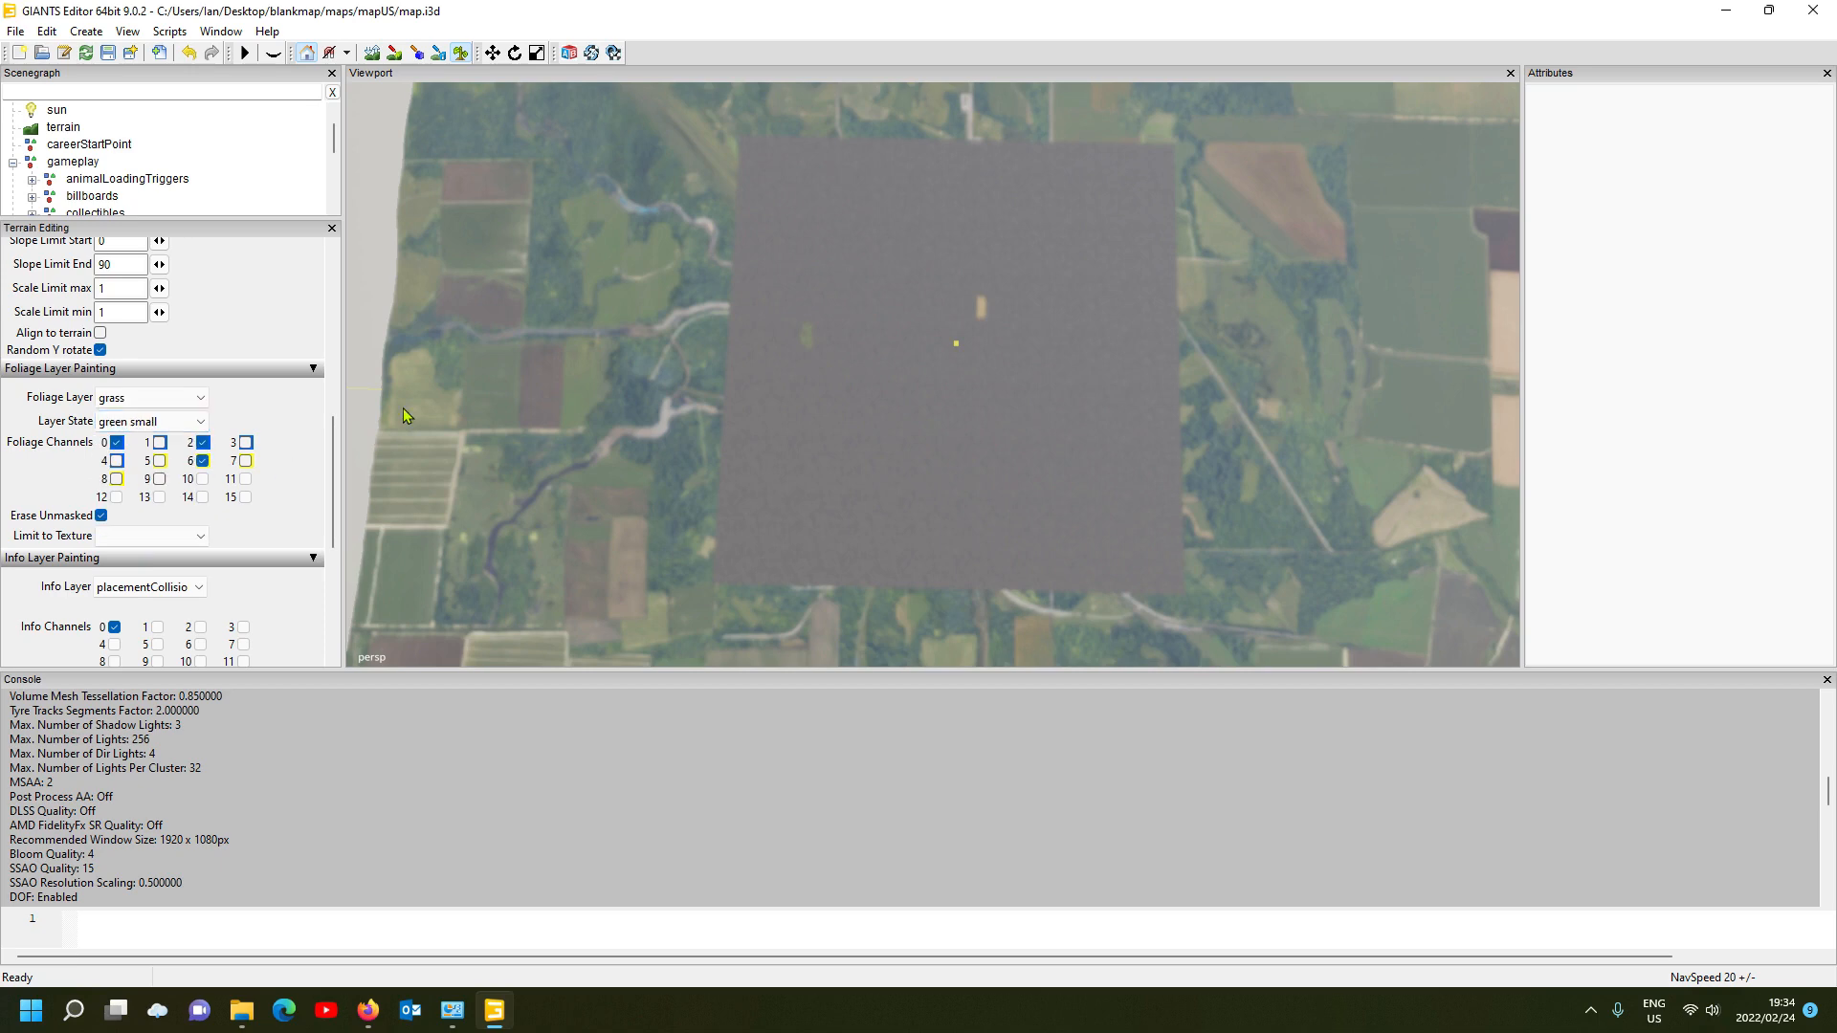
scroll(290, 328, "up", 5)
scroll(290, 329, "up", 3)
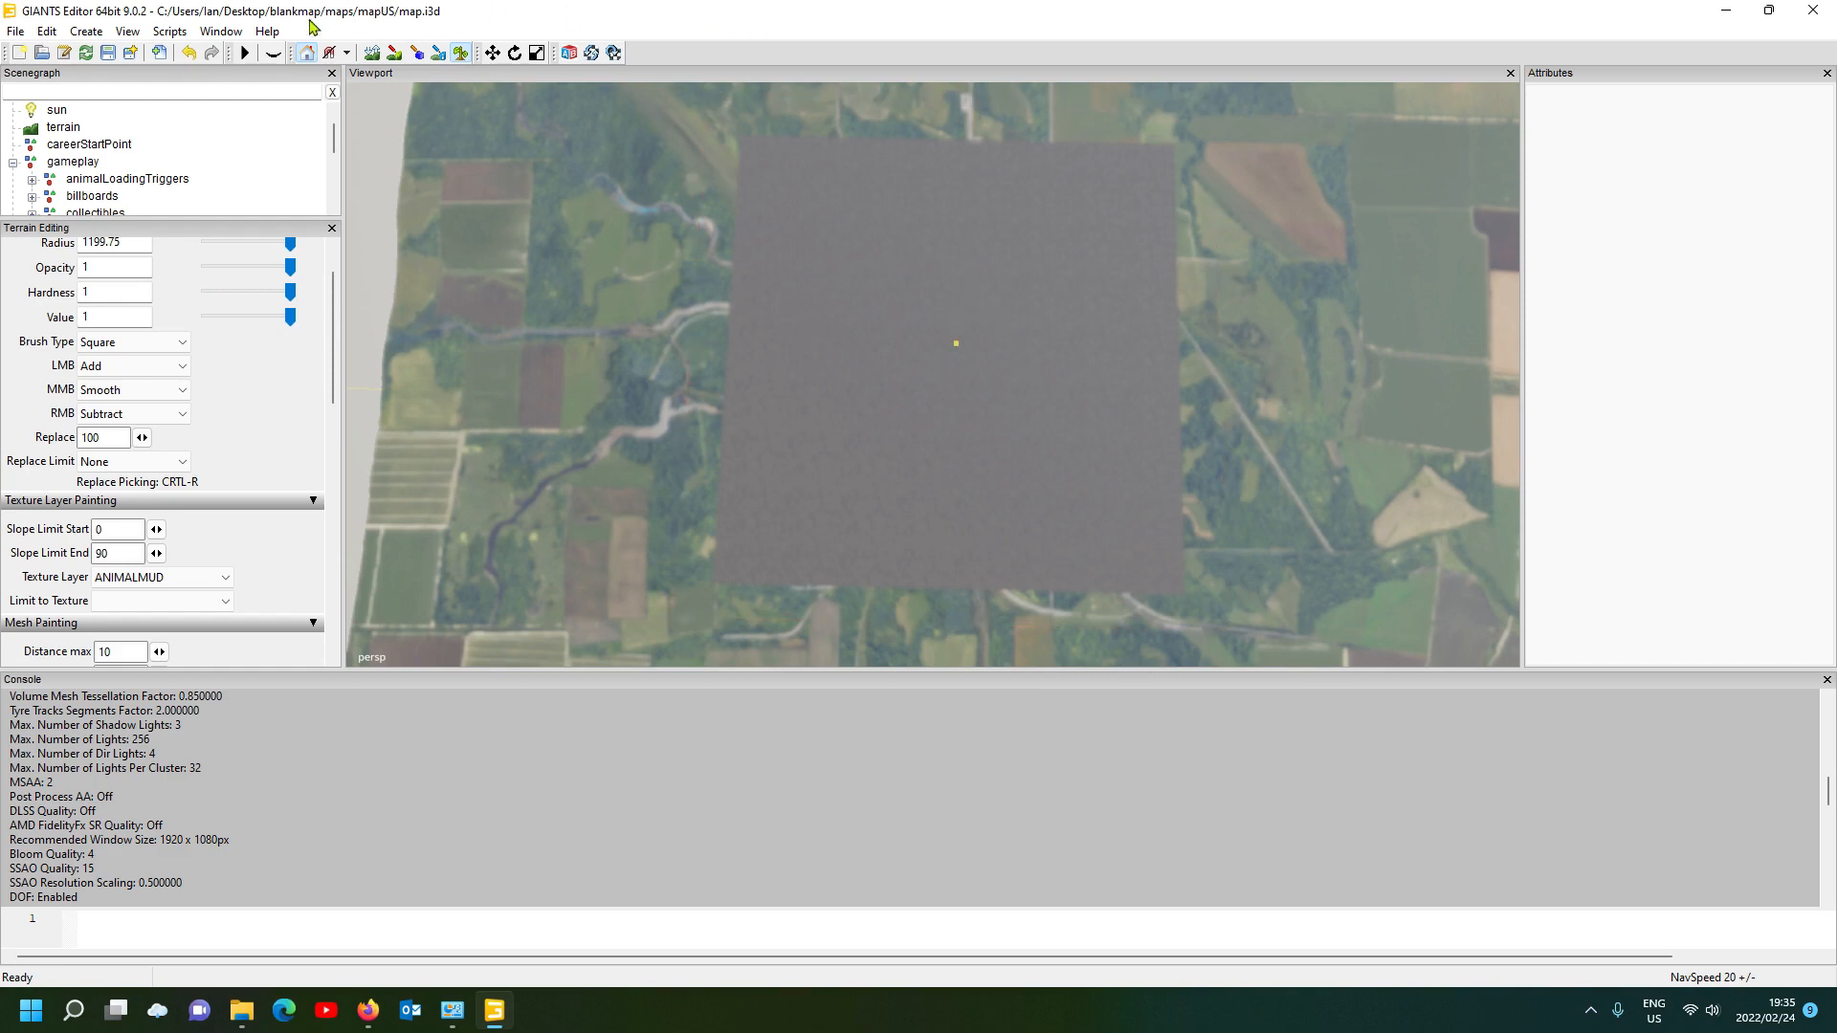
Step: Examine the terrain from several distances and angles for any remaining foliage
scroll(871, 197, "up", 5)
left_click_drag(821, 202, 858, 191, "alt")
scroll(857, 191, "up", 12)
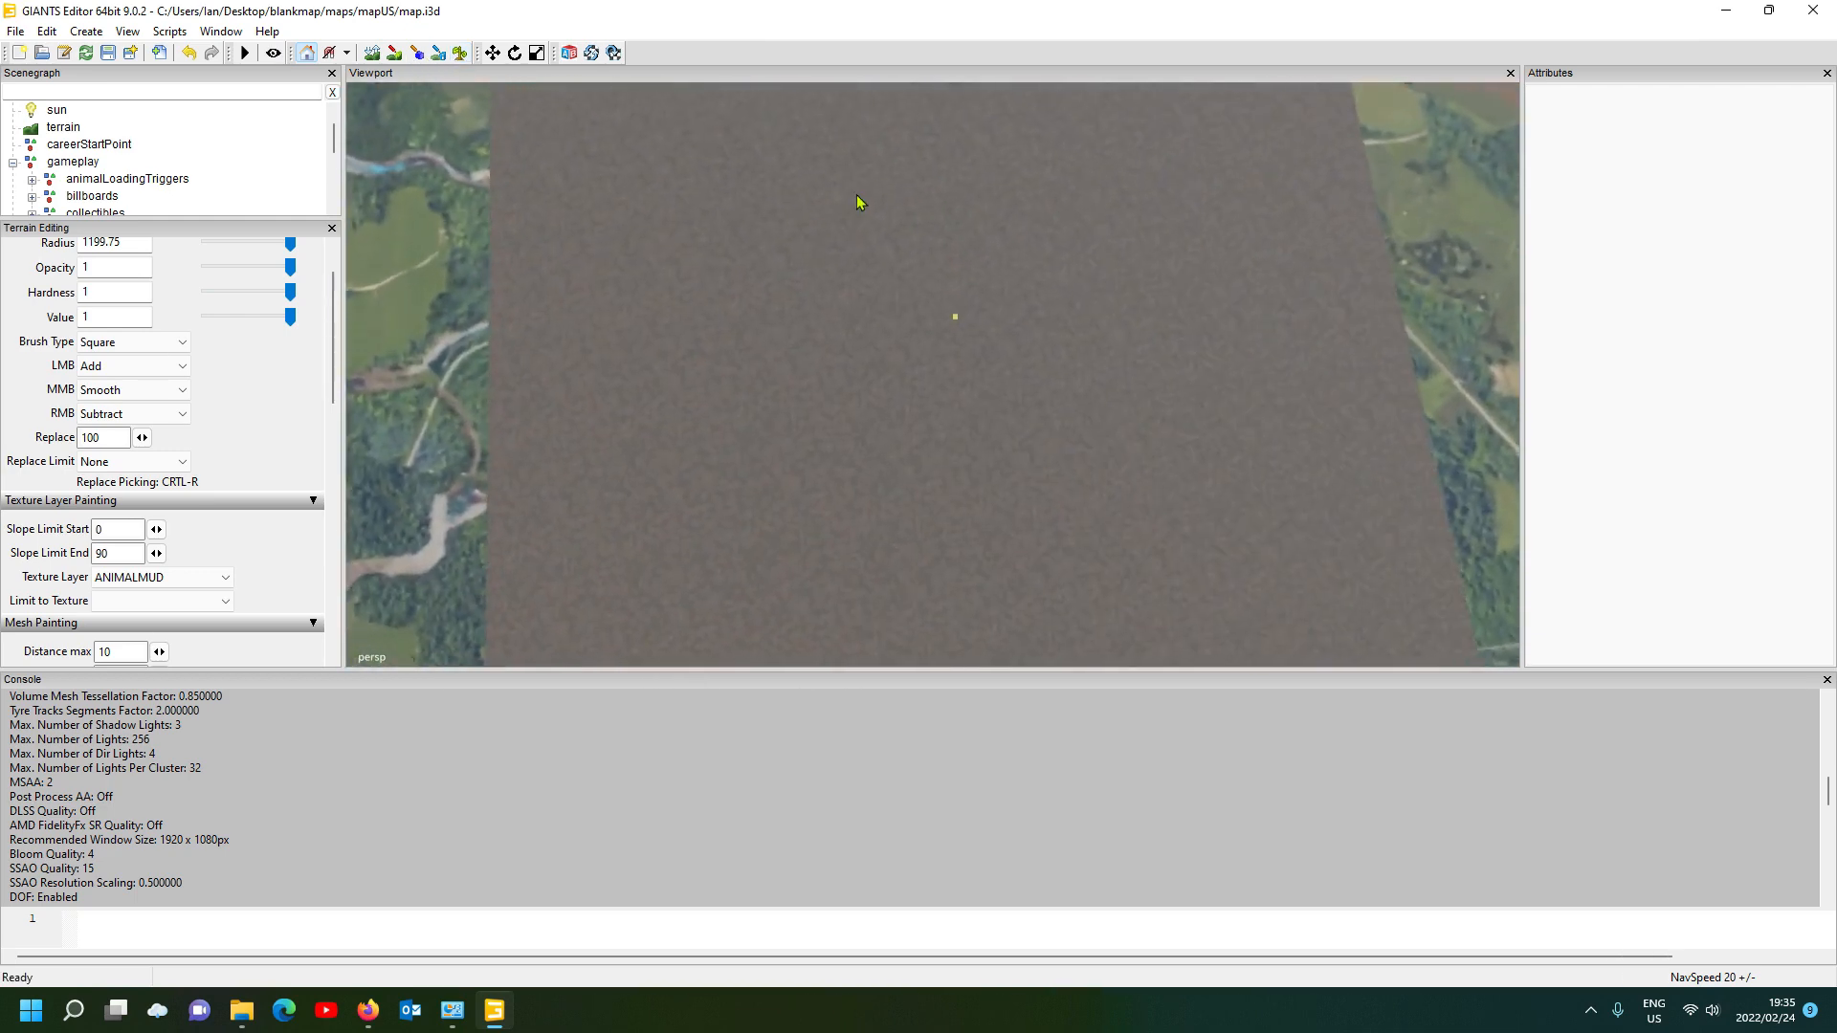
scroll(834, 205, "up", 12)
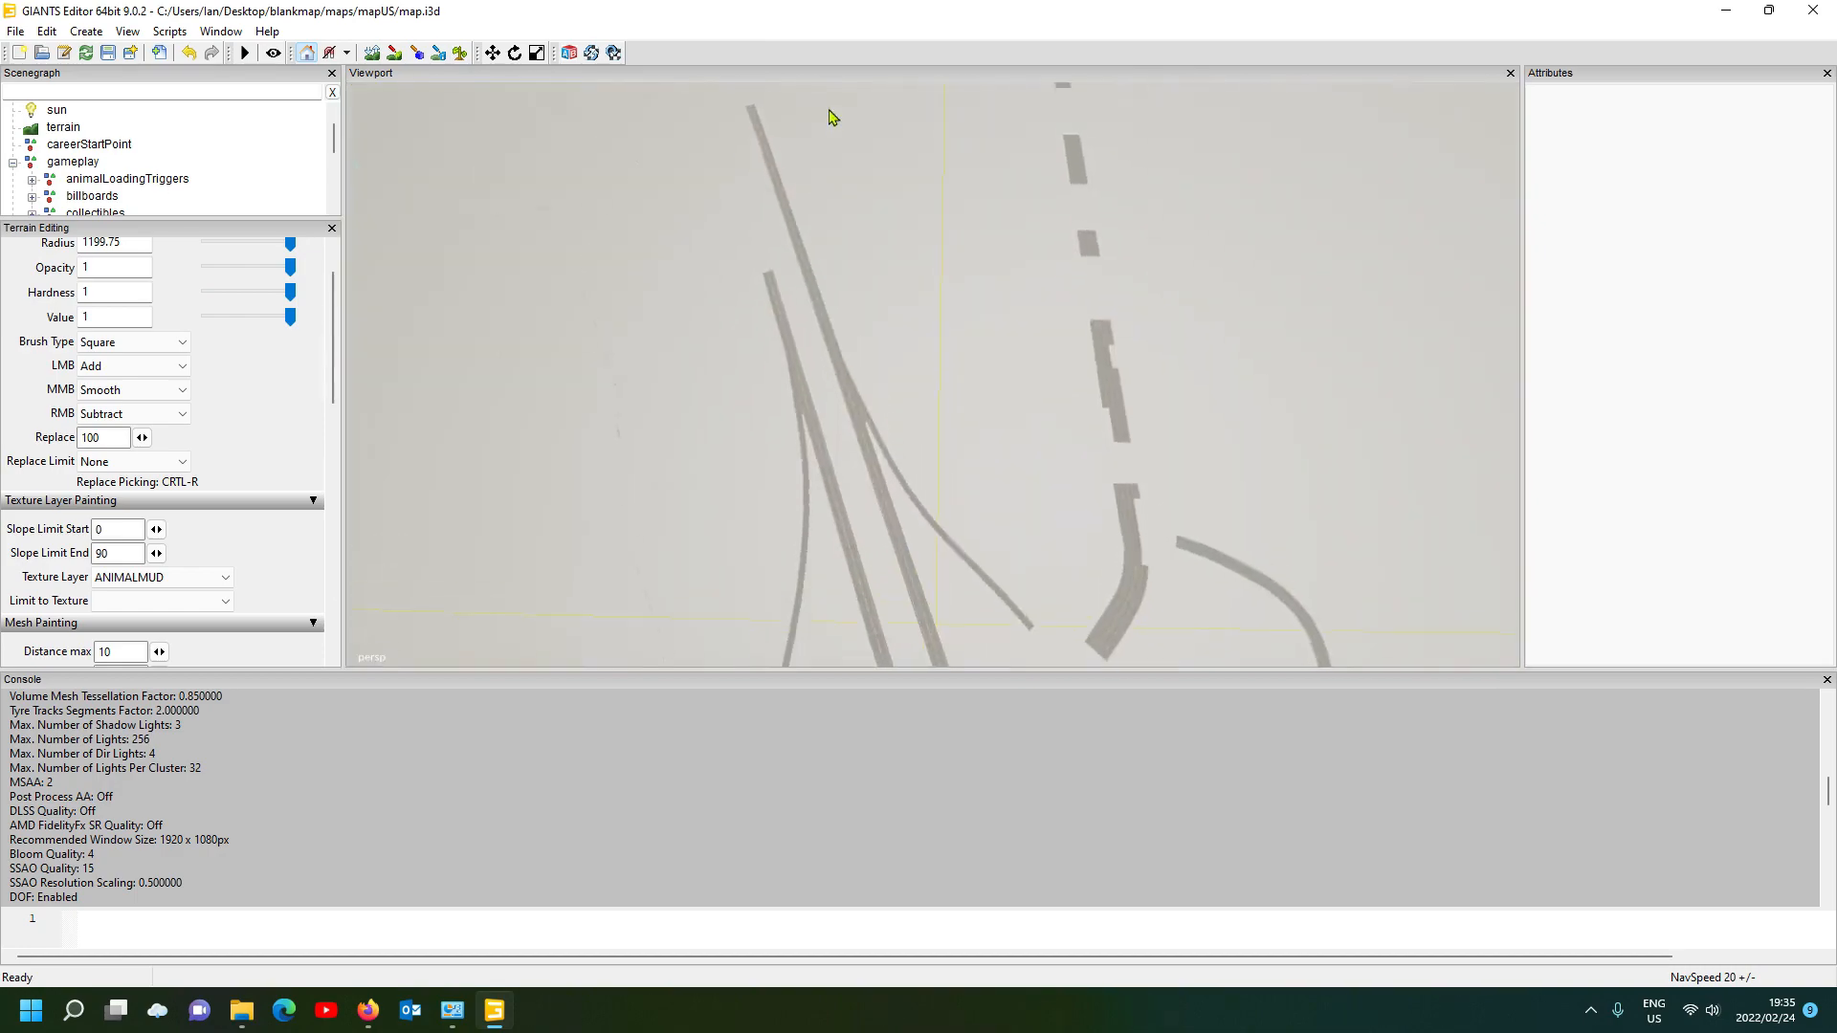
scroll(830, 105, "down", 2)
scroll(835, 113, "down", 3)
left_click_drag(946, 348, 903, 365, "alt")
scroll(888, 417, "up", 4)
scroll(926, 411, "down", 2)
scroll(926, 412, "down", 3)
scroll(903, 364, "down", 5)
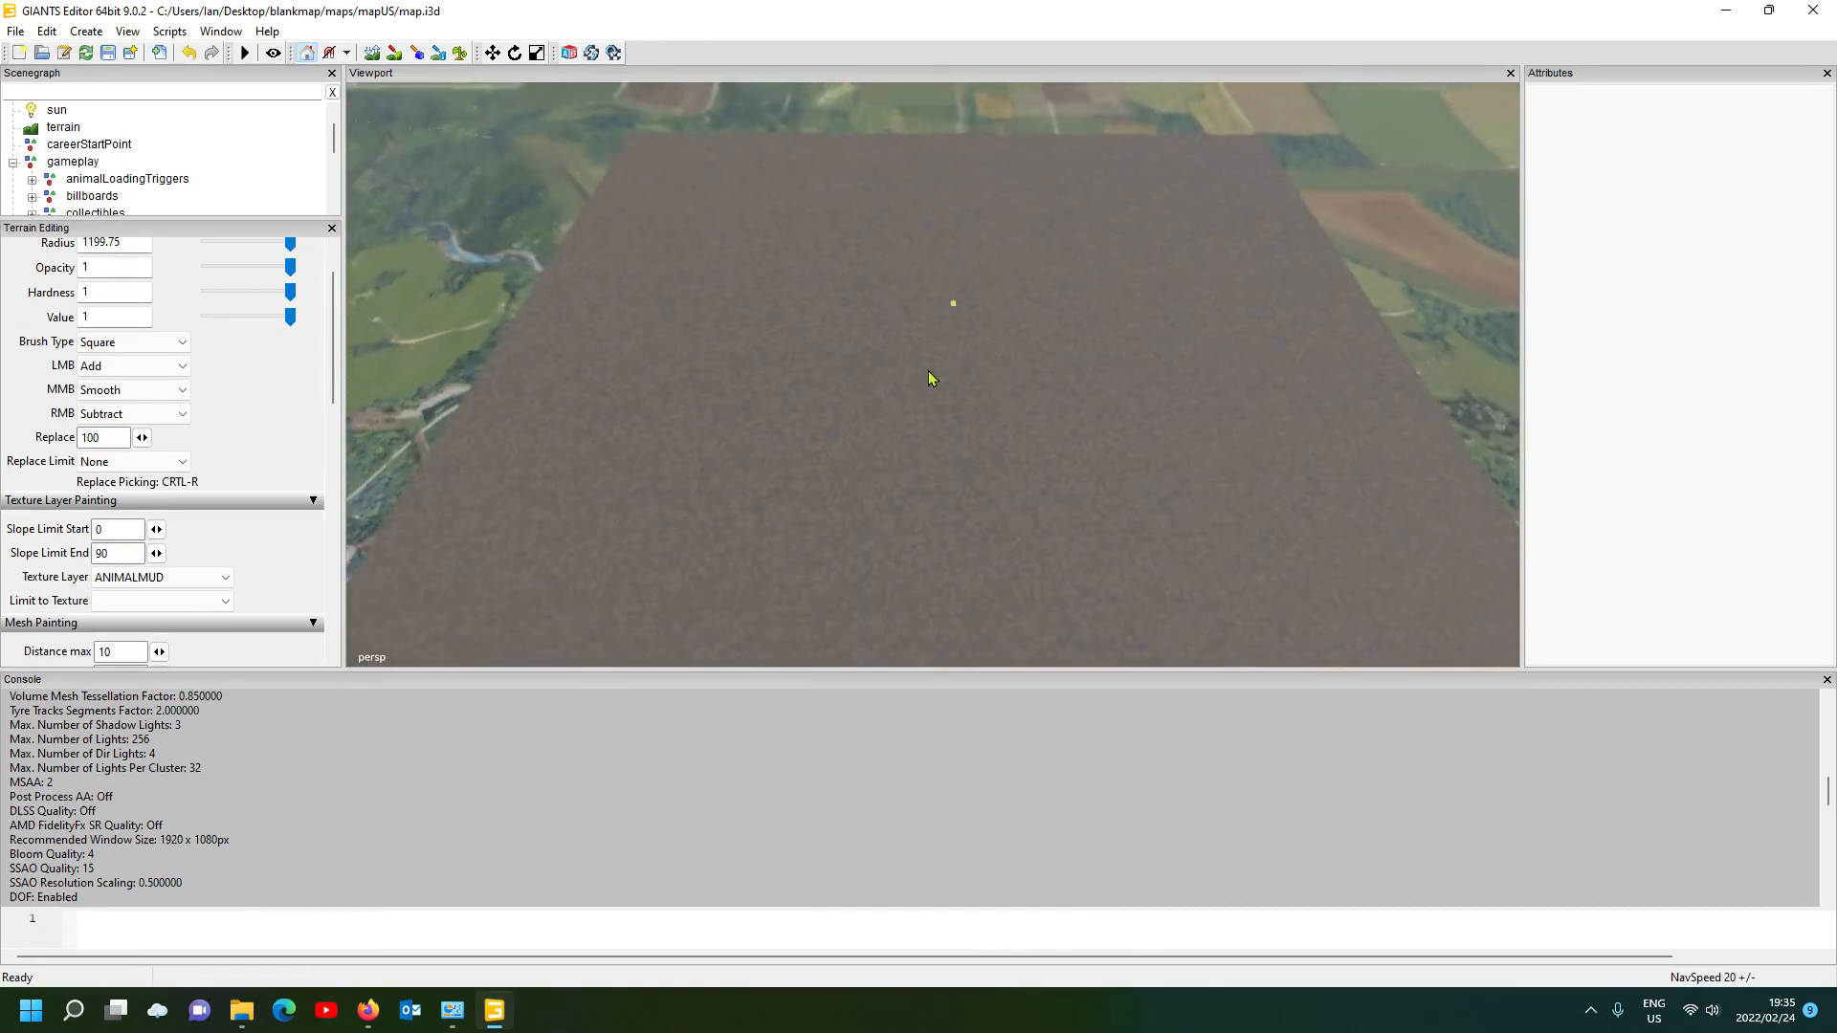
left_click_drag(952, 376, 932, 415, "alt")
scroll(935, 427, "down", 3)
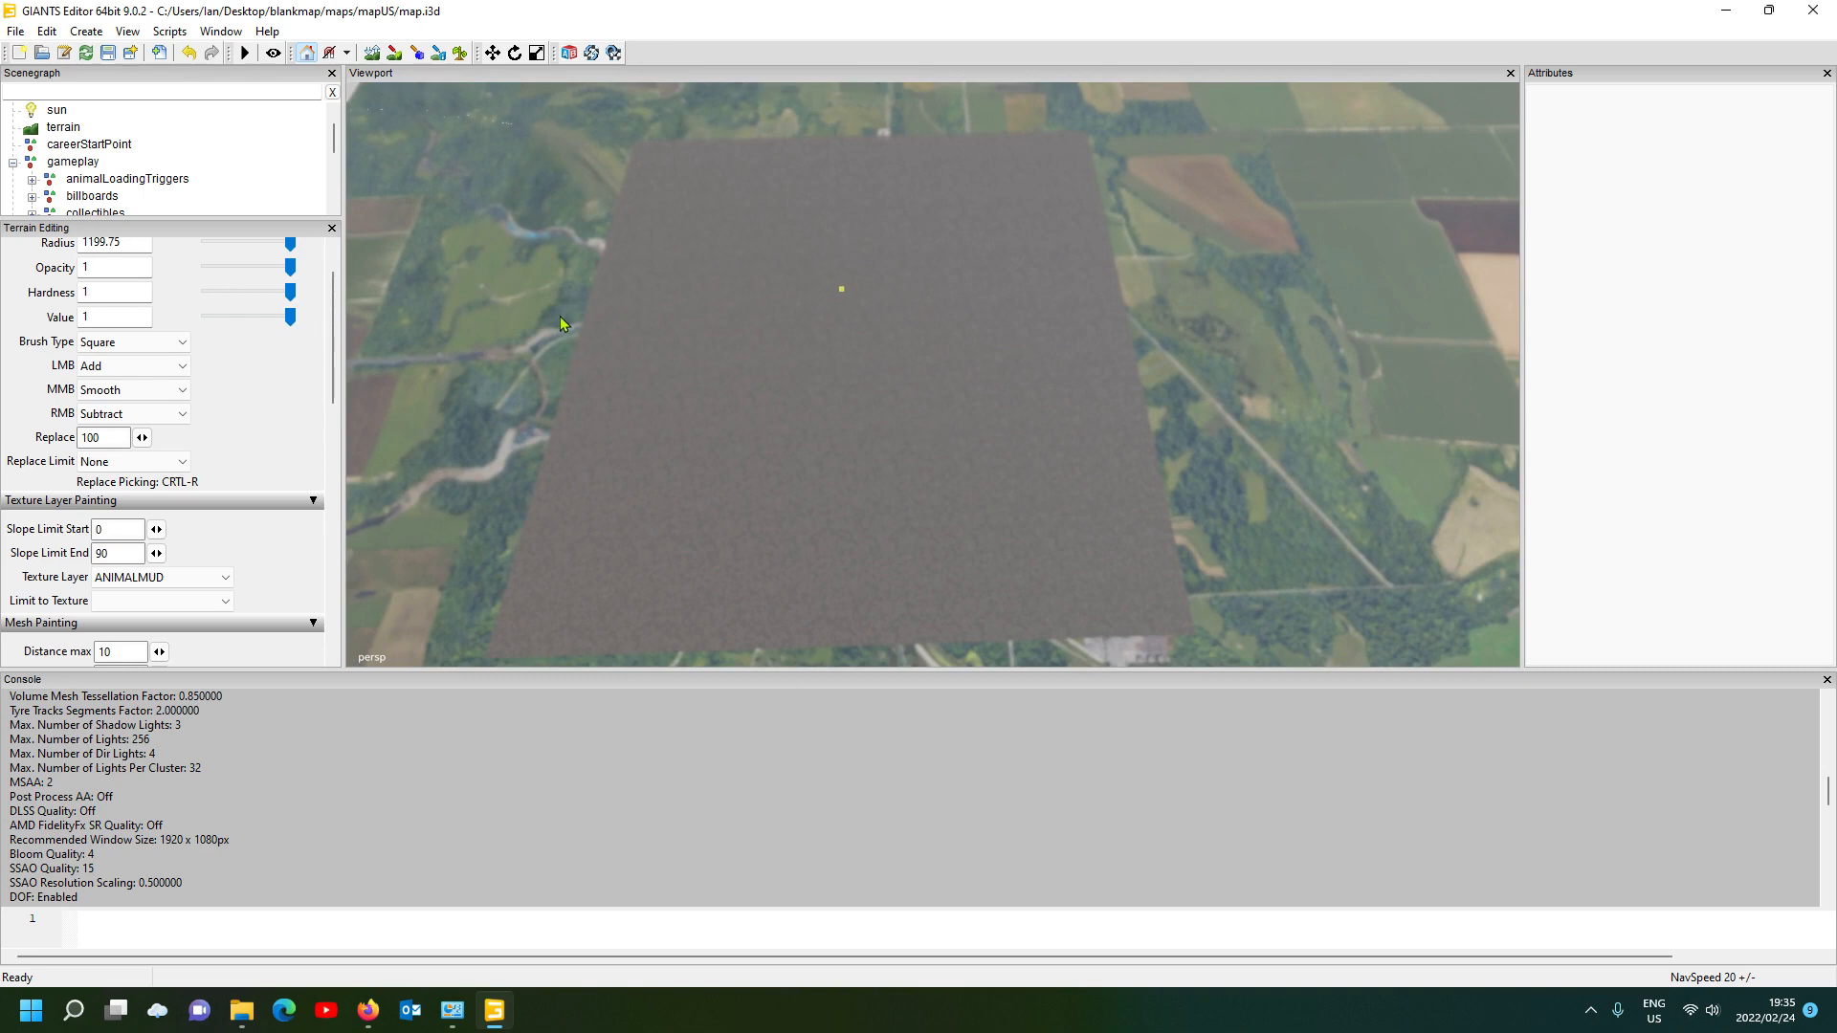
Step: Save the map scene again and close the editor
left_click(108, 53)
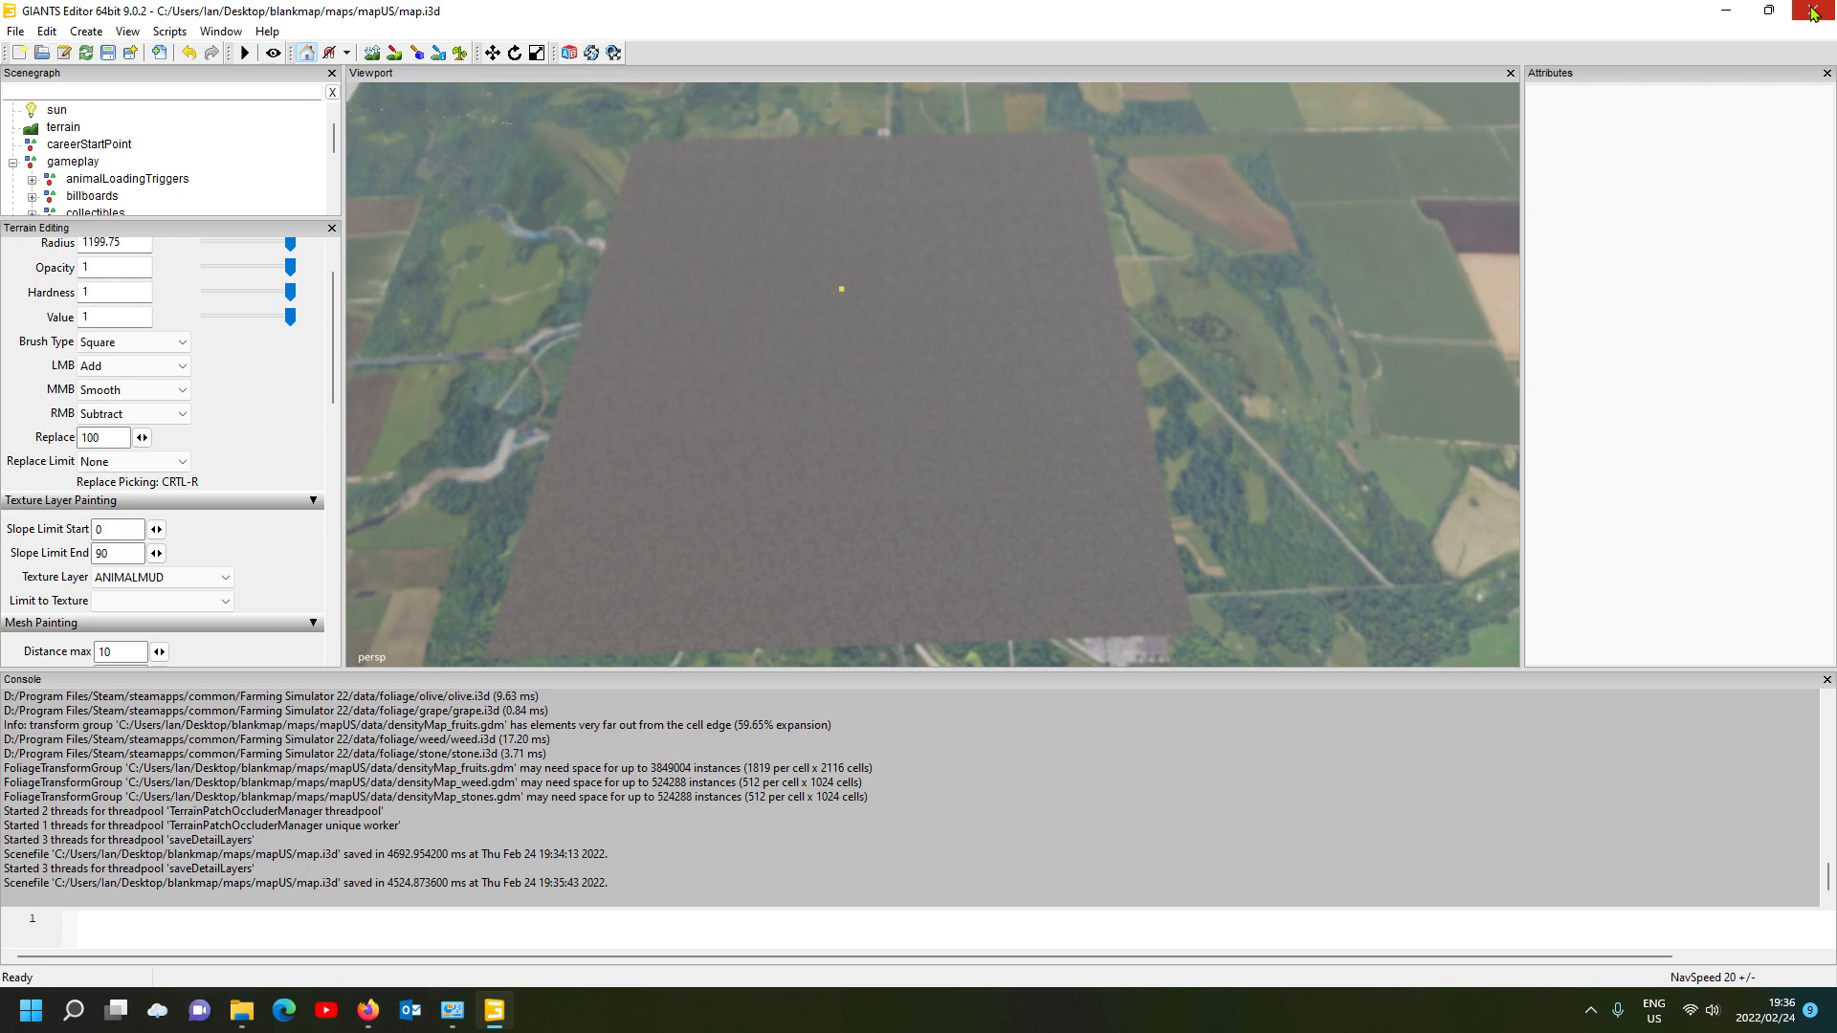
left_click(1814, 12)
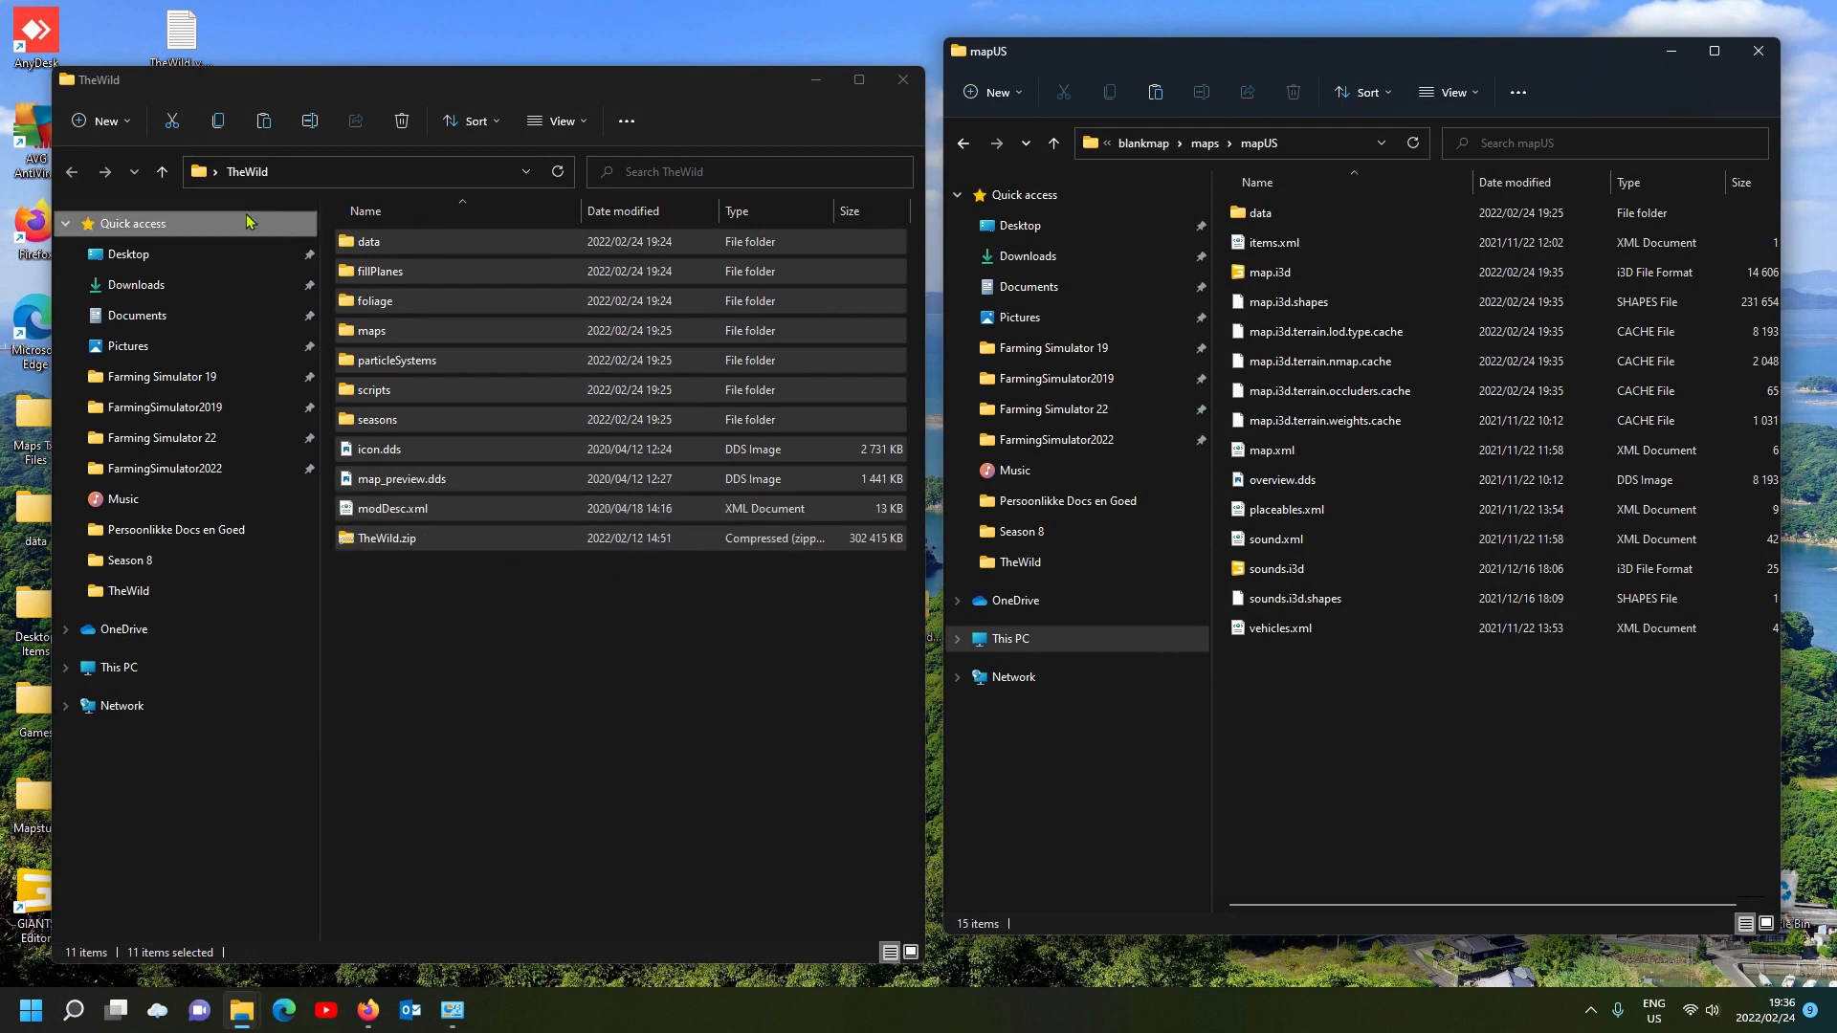
Step: Line up the TheWild folder window beside the blankmap one and reopen the mapUS folder inside blankmap's maps folder
left_click_drag(583, 73, 592, 48)
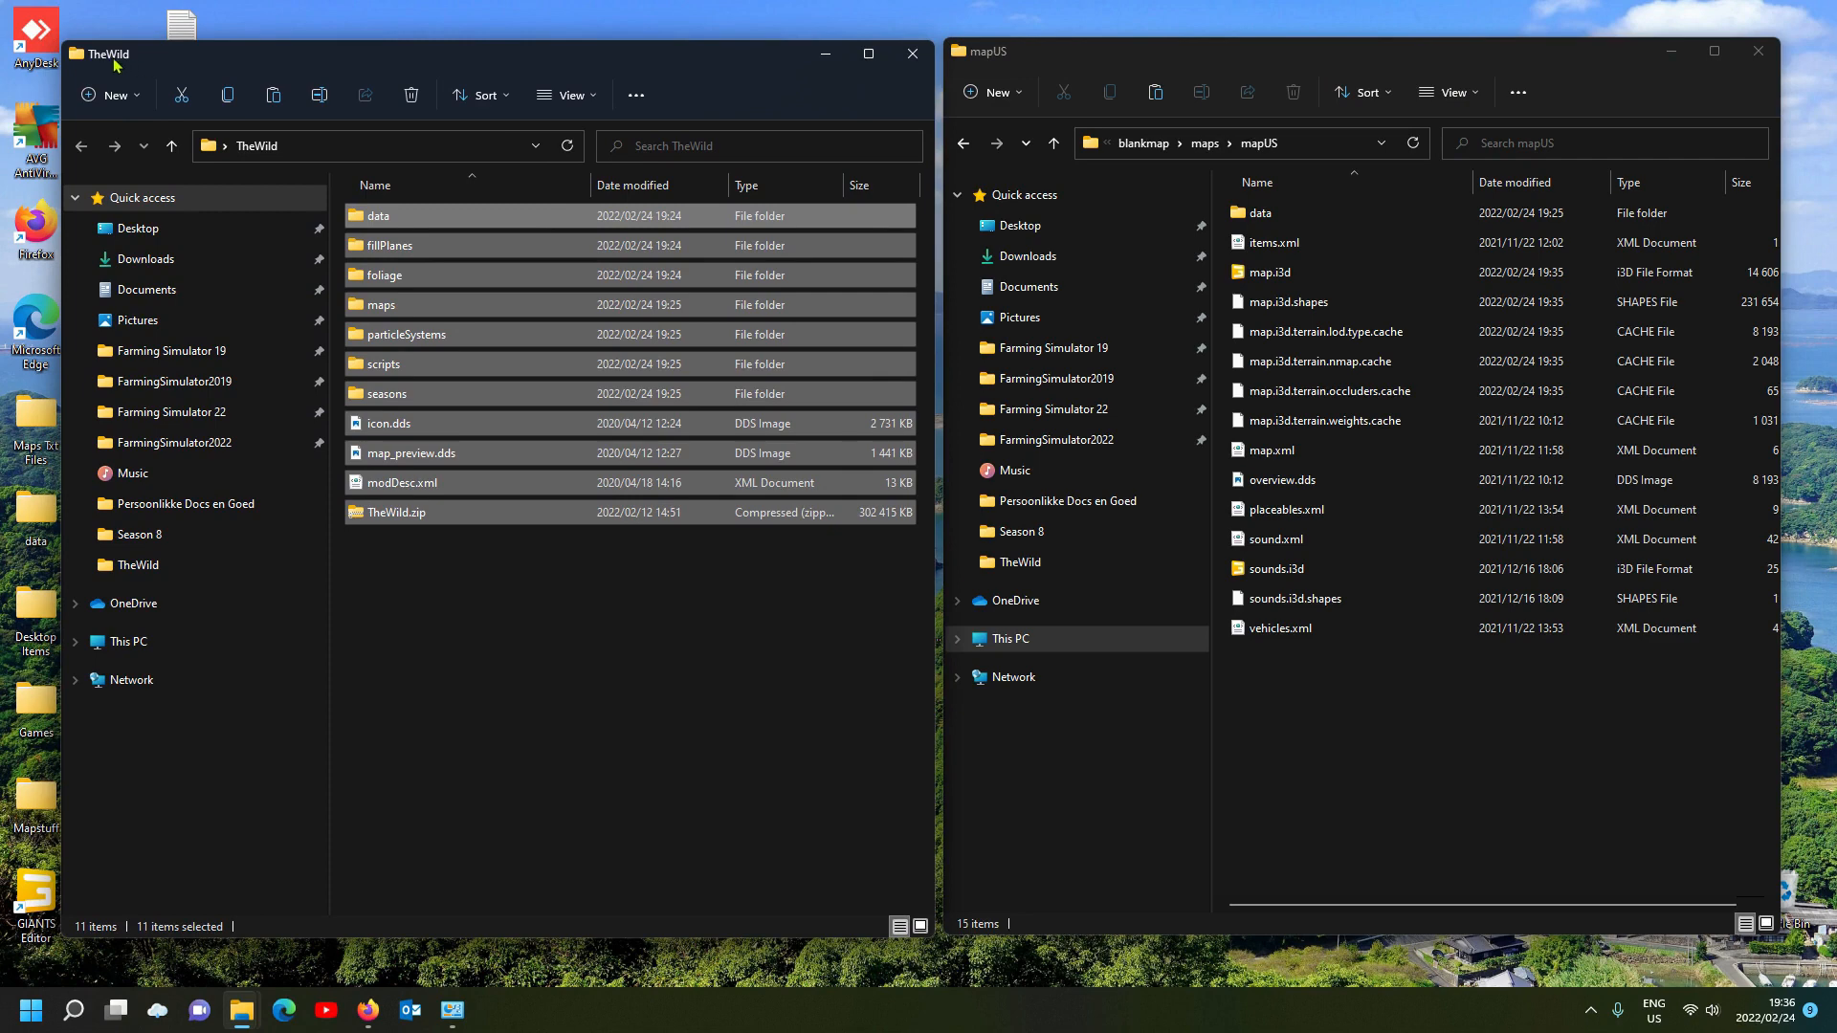
left_click(1213, 66)
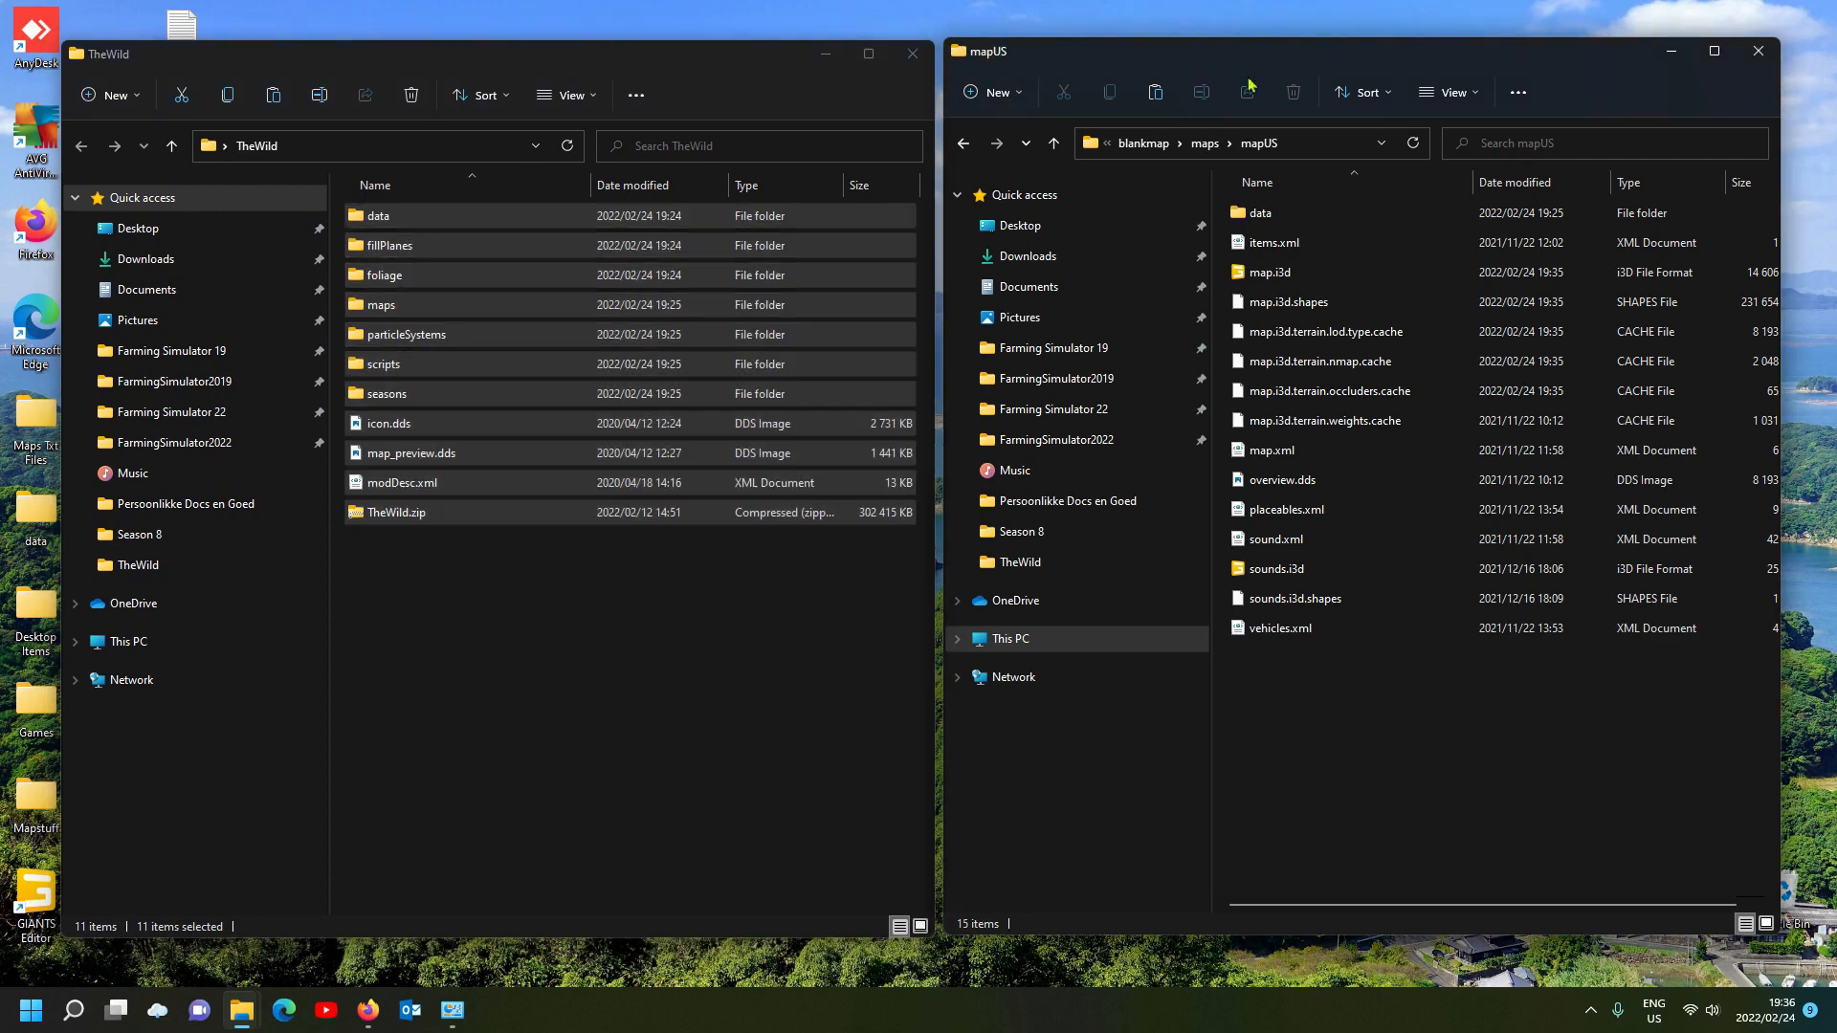
left_click(1143, 142)
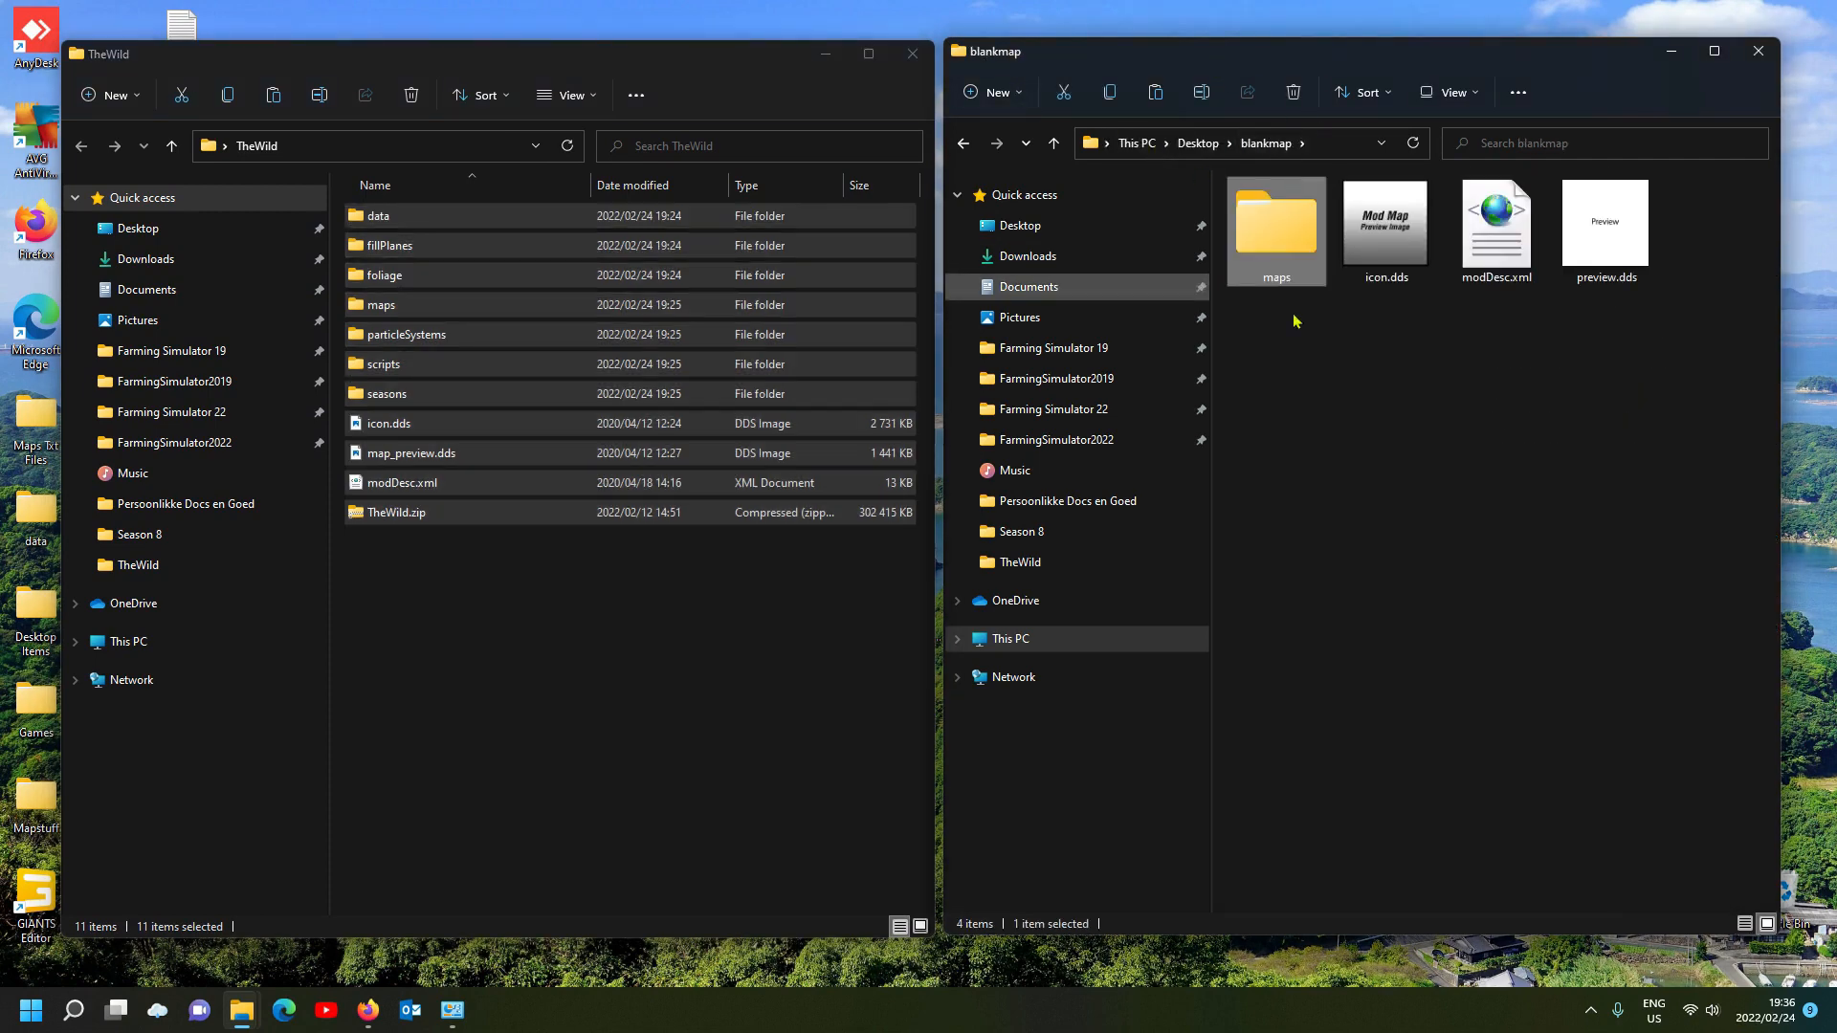
double_click(1277, 244)
double_click(1282, 215)
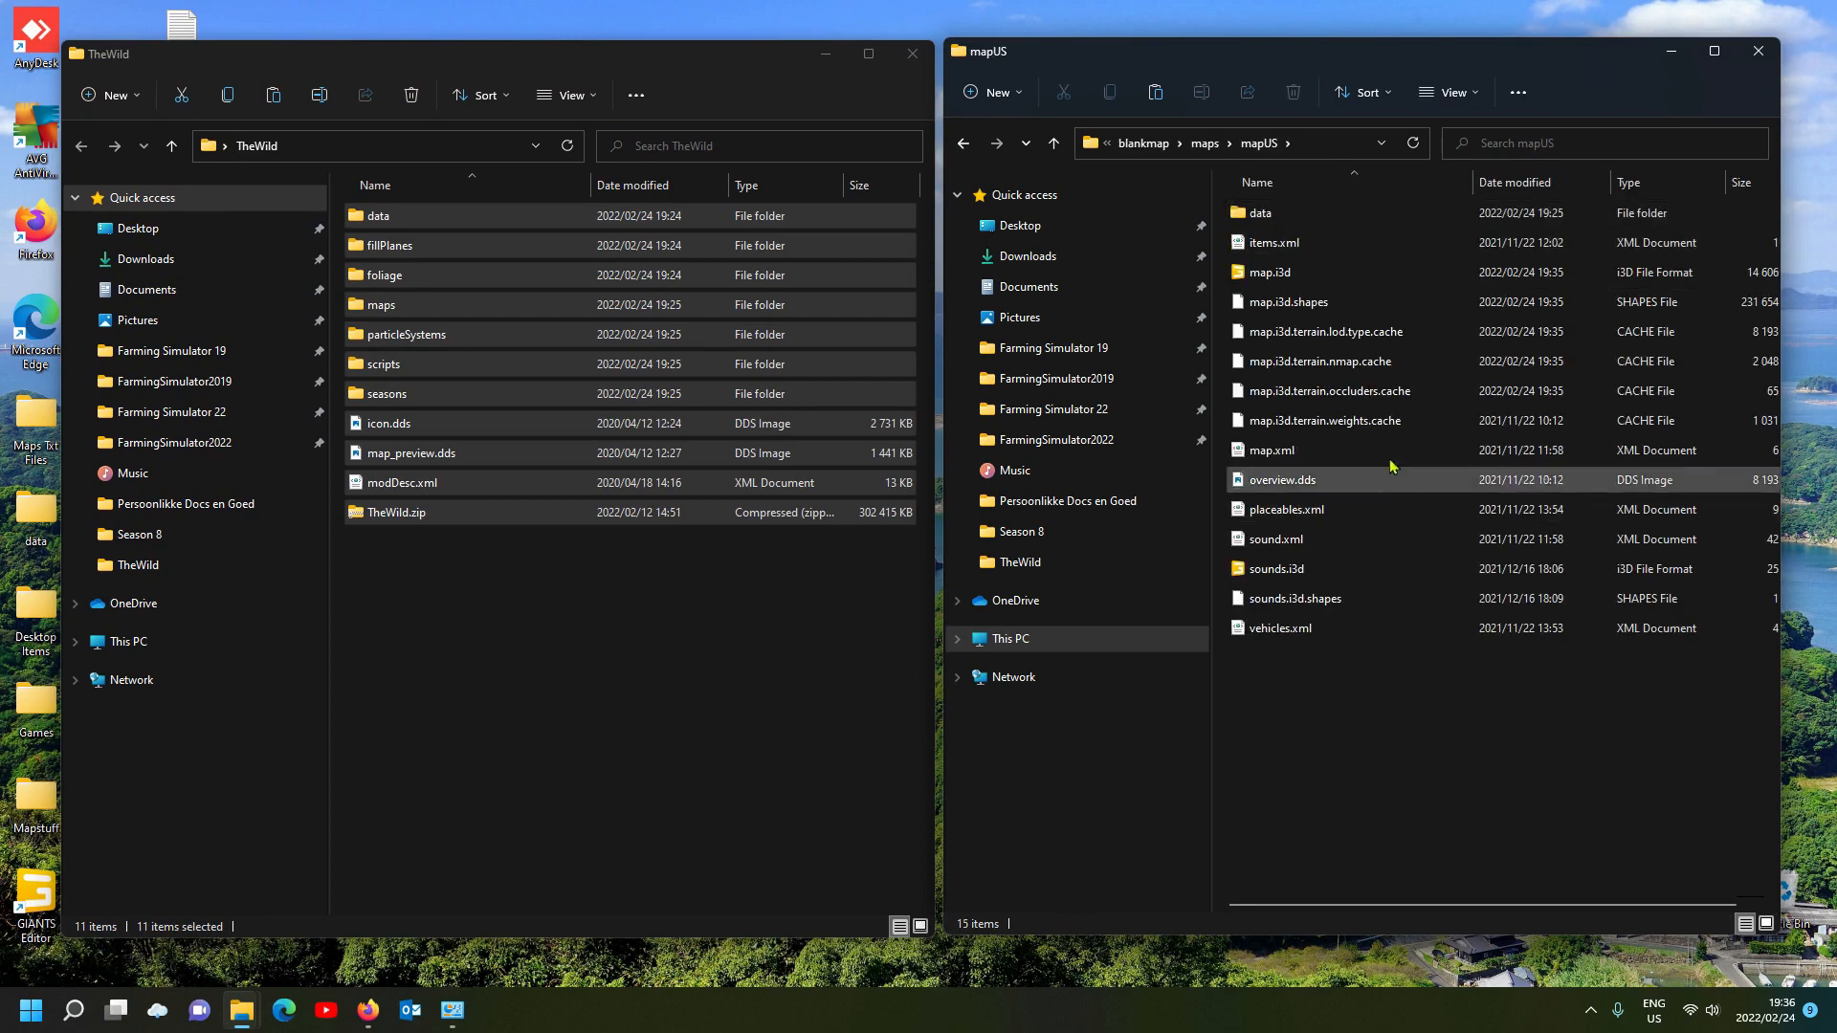
Step: Open the data folder inside blankmap's mapUS folder and the map01 folder inside TheWild's maps folder
double_click(1344, 222)
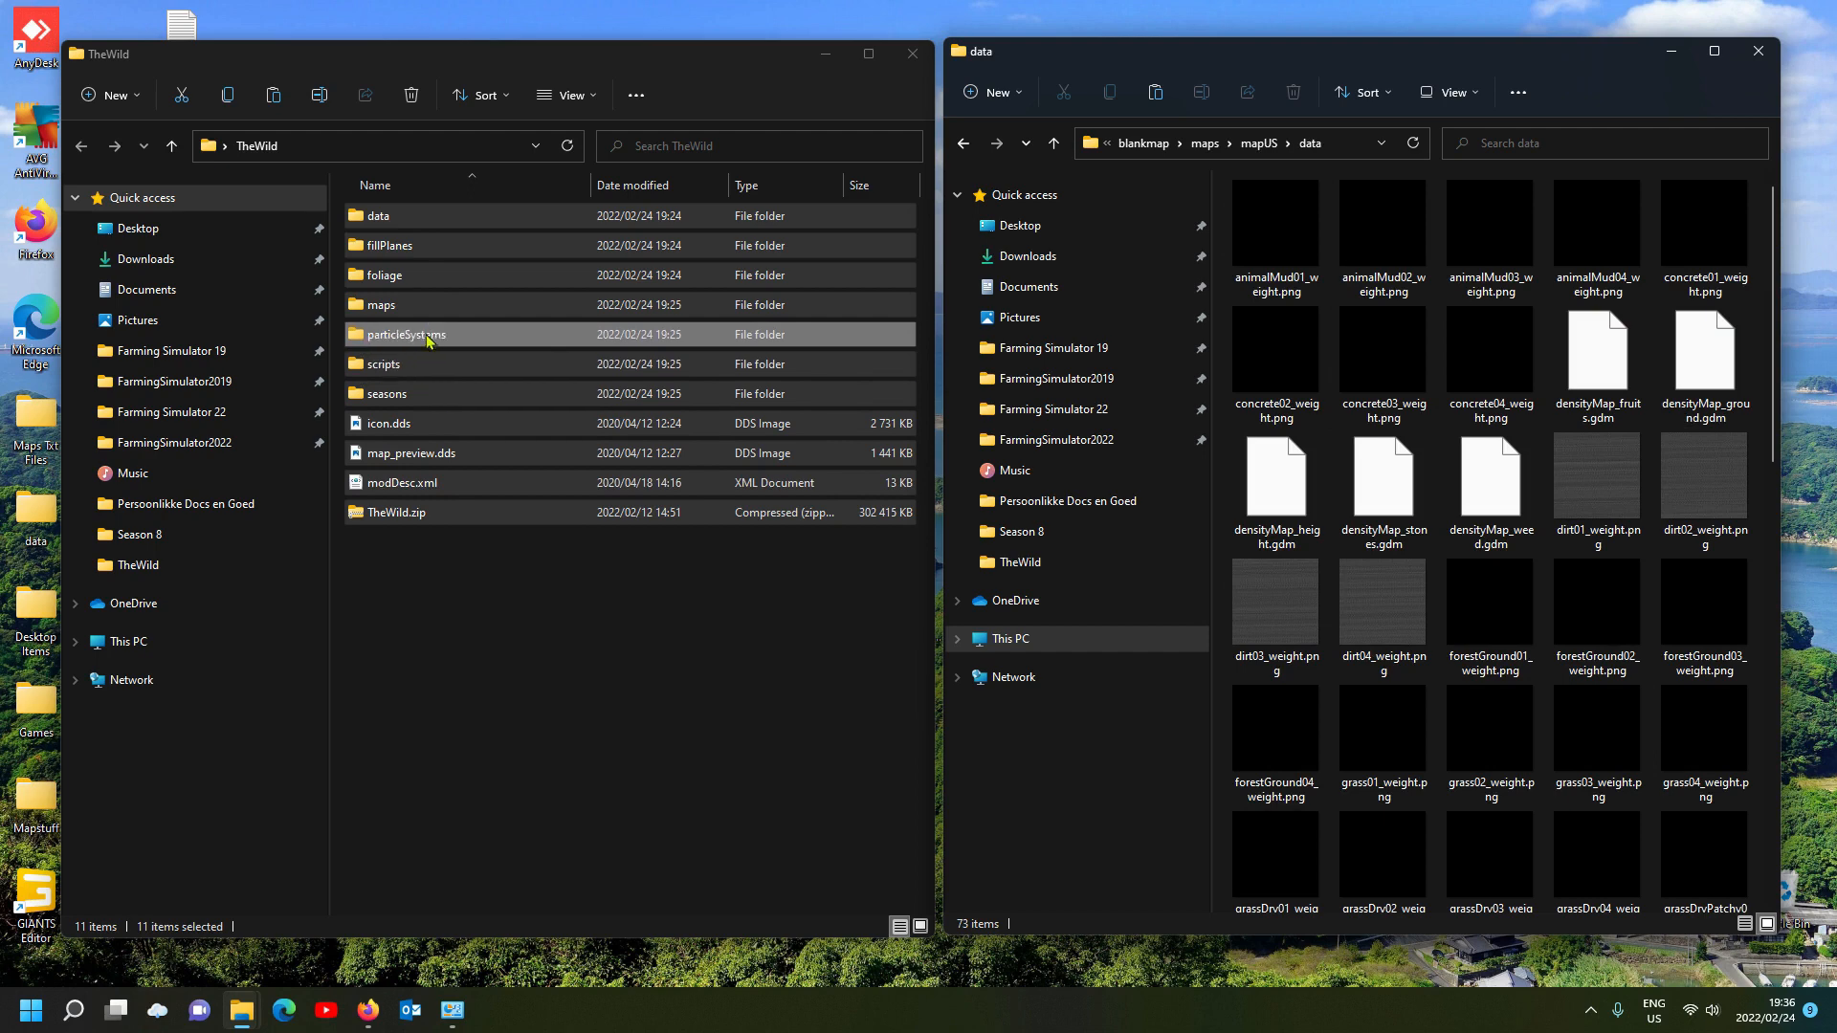
left_click(430, 222)
double_click(428, 306)
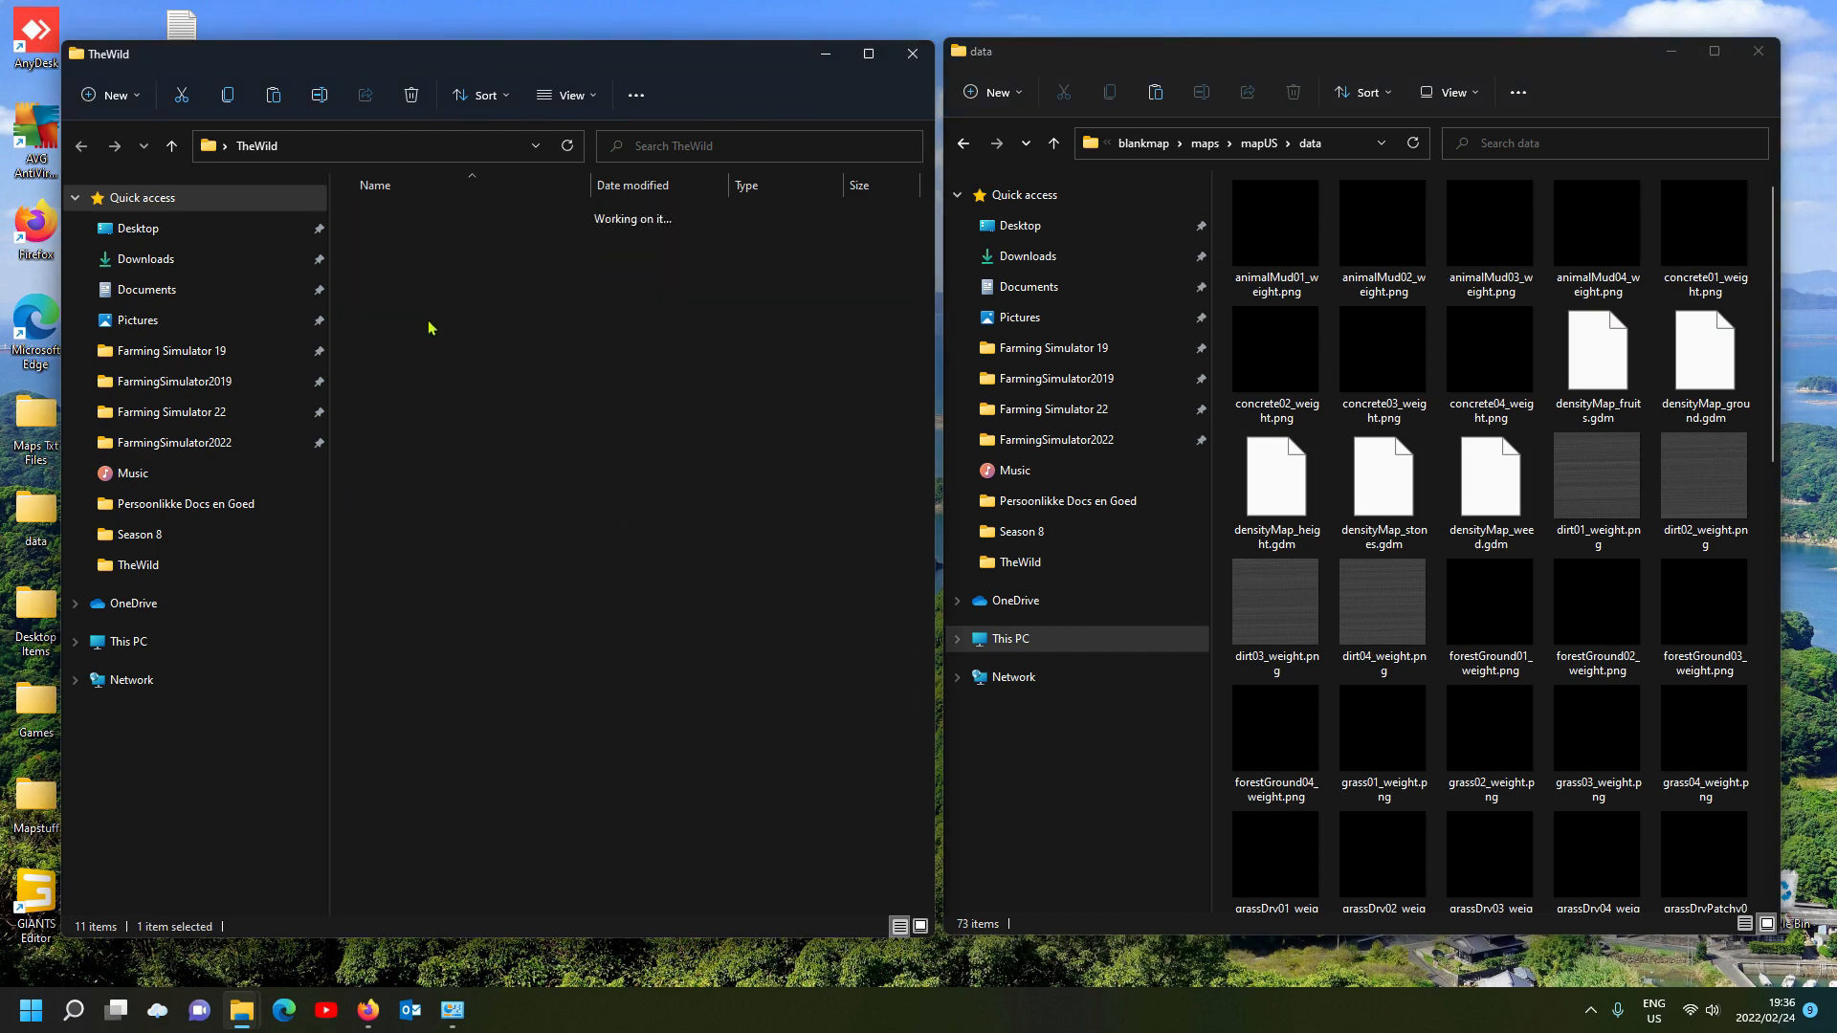
double_click(427, 315)
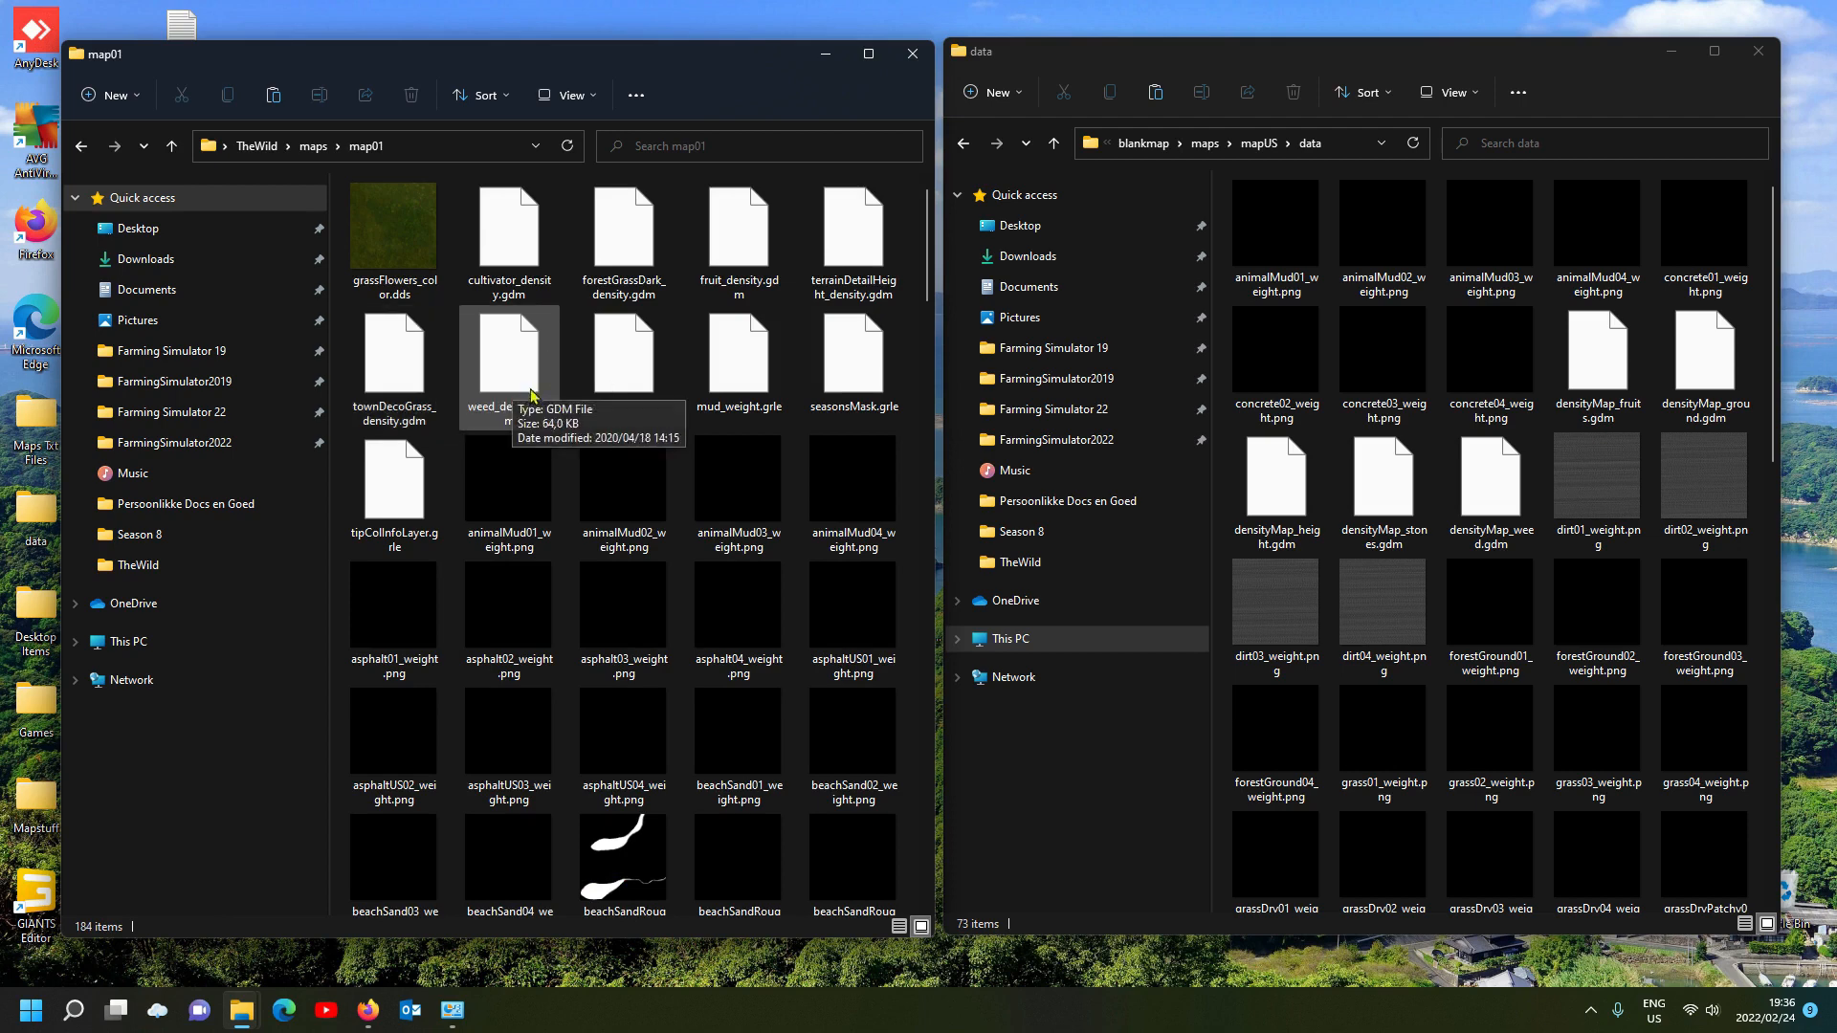
Step: Compare the grass weight images in TheWild's map01 folder with the matching ones in blankmap's data folder
scroll(555, 499, "down", 5)
scroll(555, 499, "up", 5)
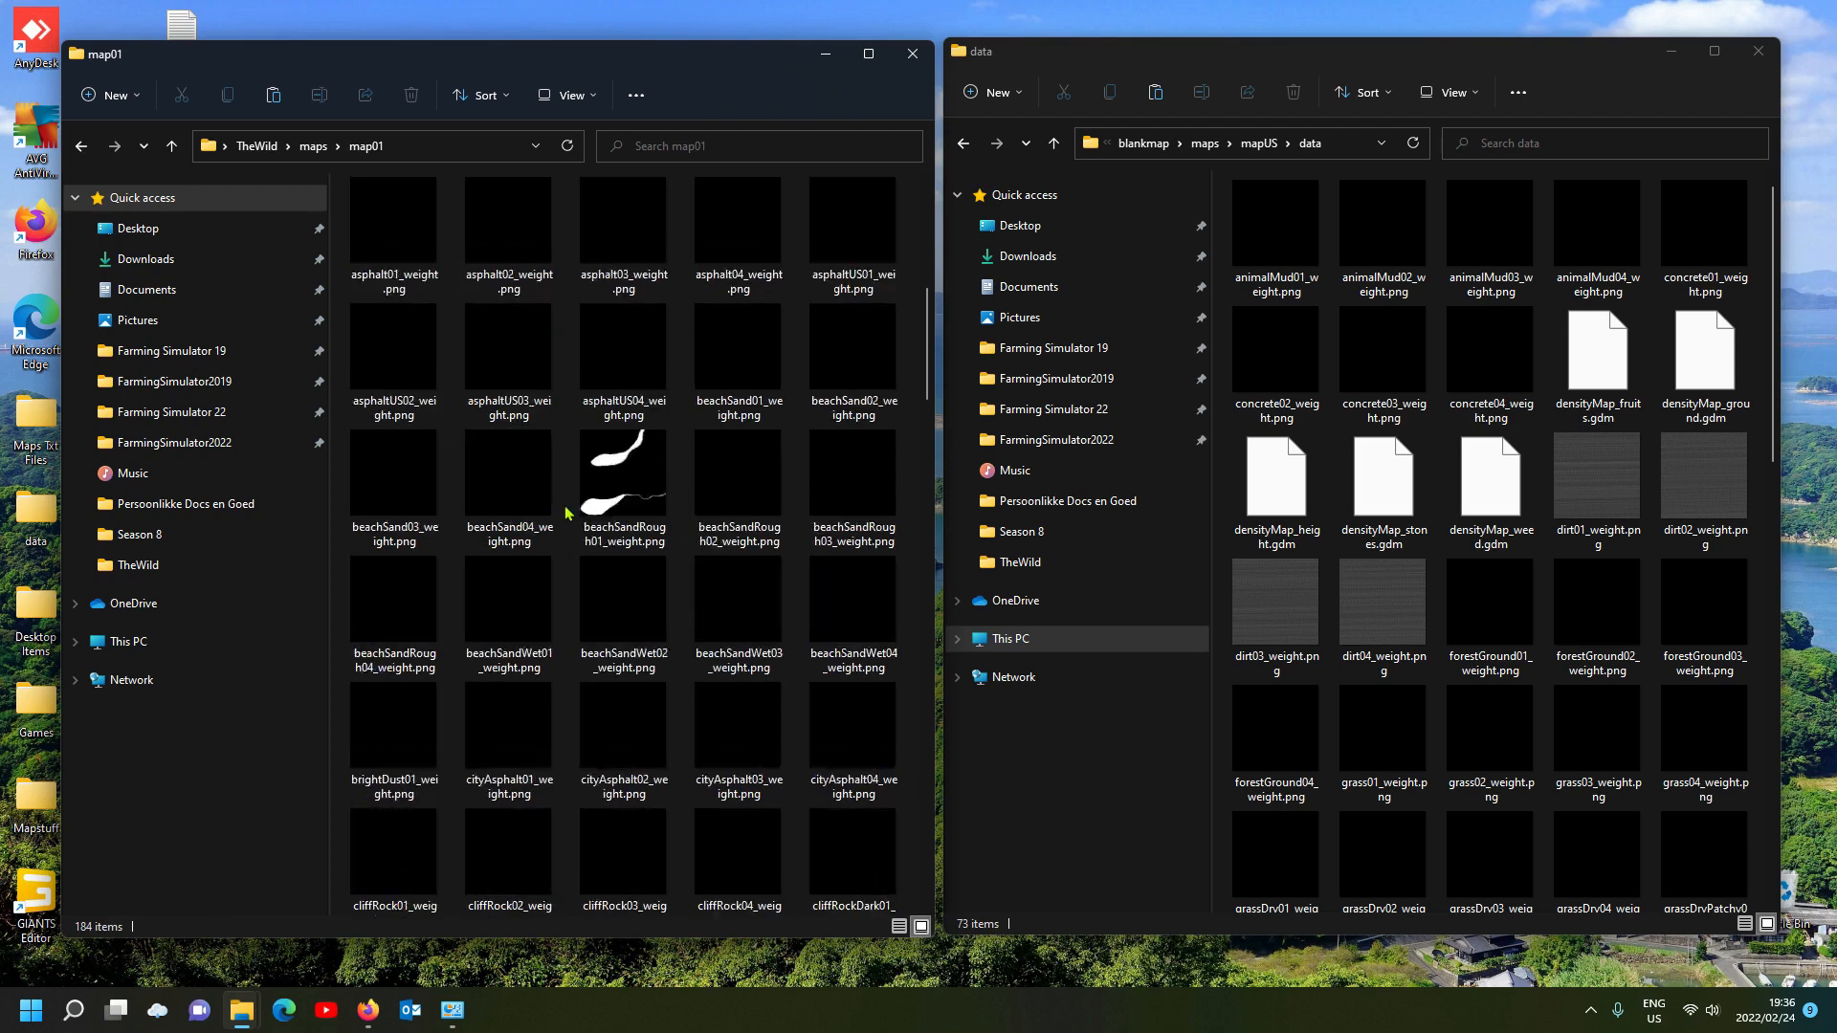
scroll(566, 514, "down", 10)
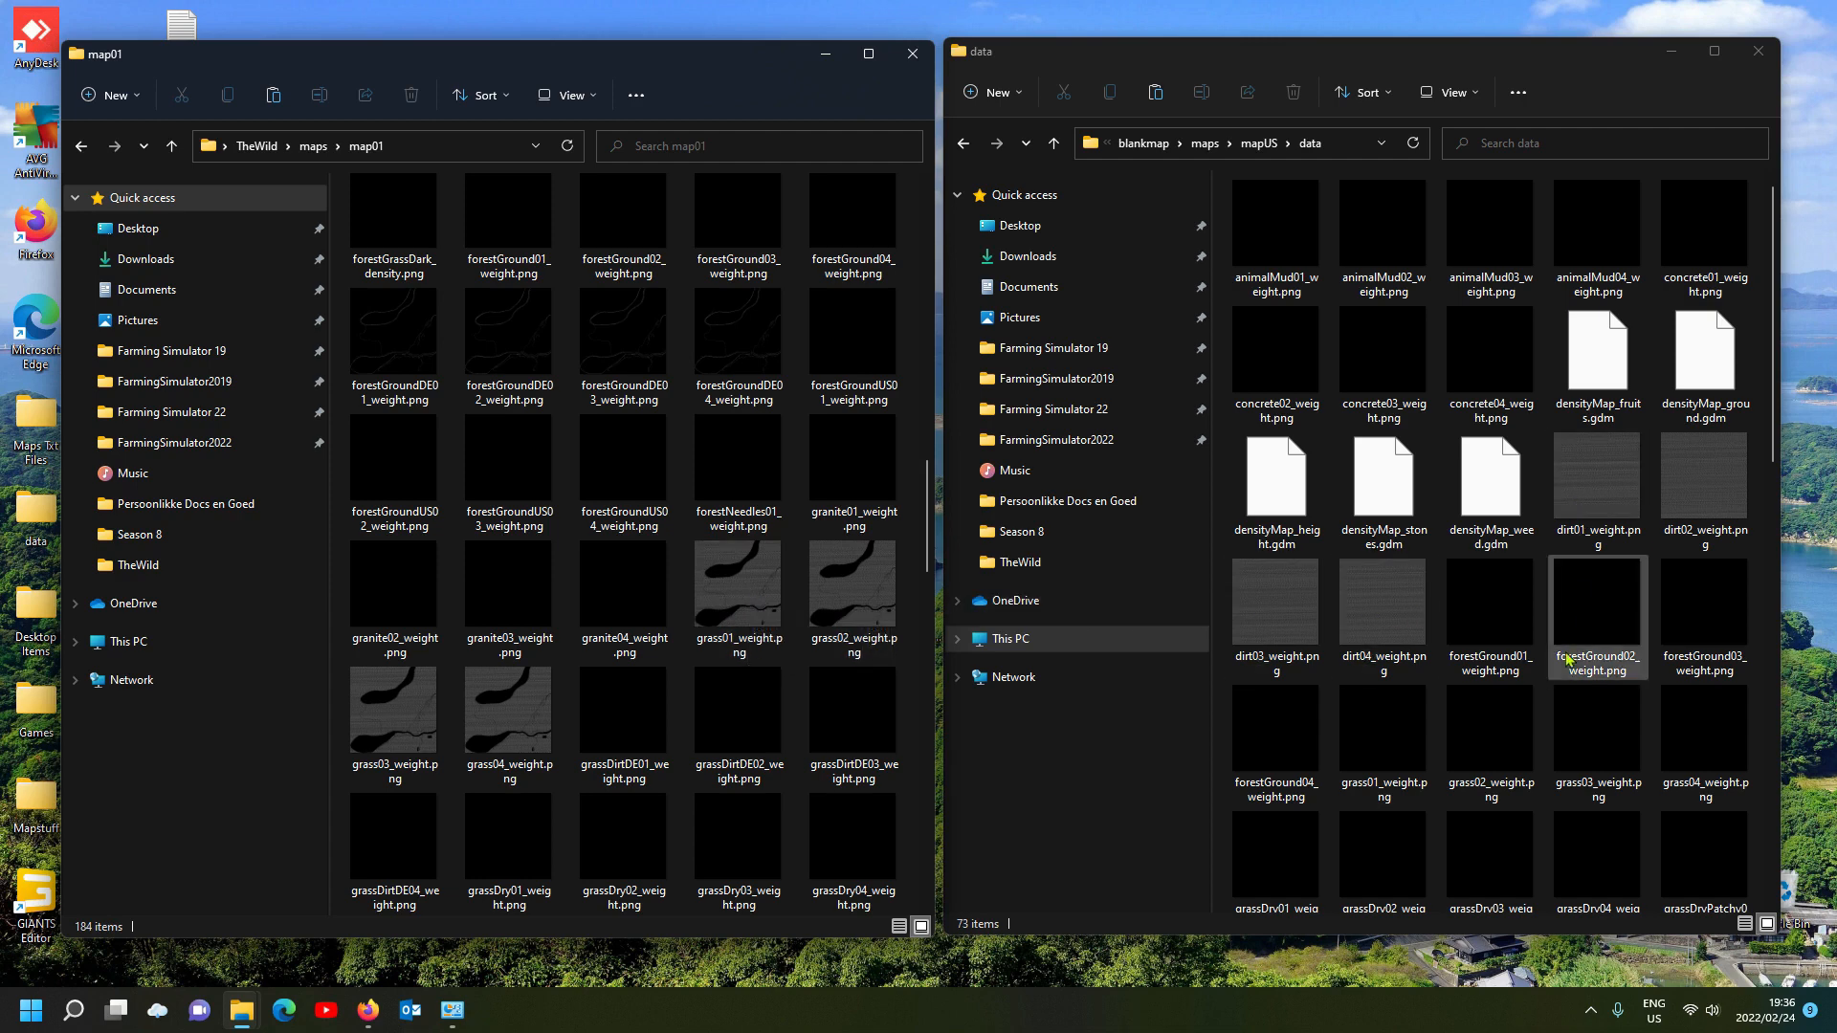
scroll(1588, 564, "down", 2)
left_click(1570, 622)
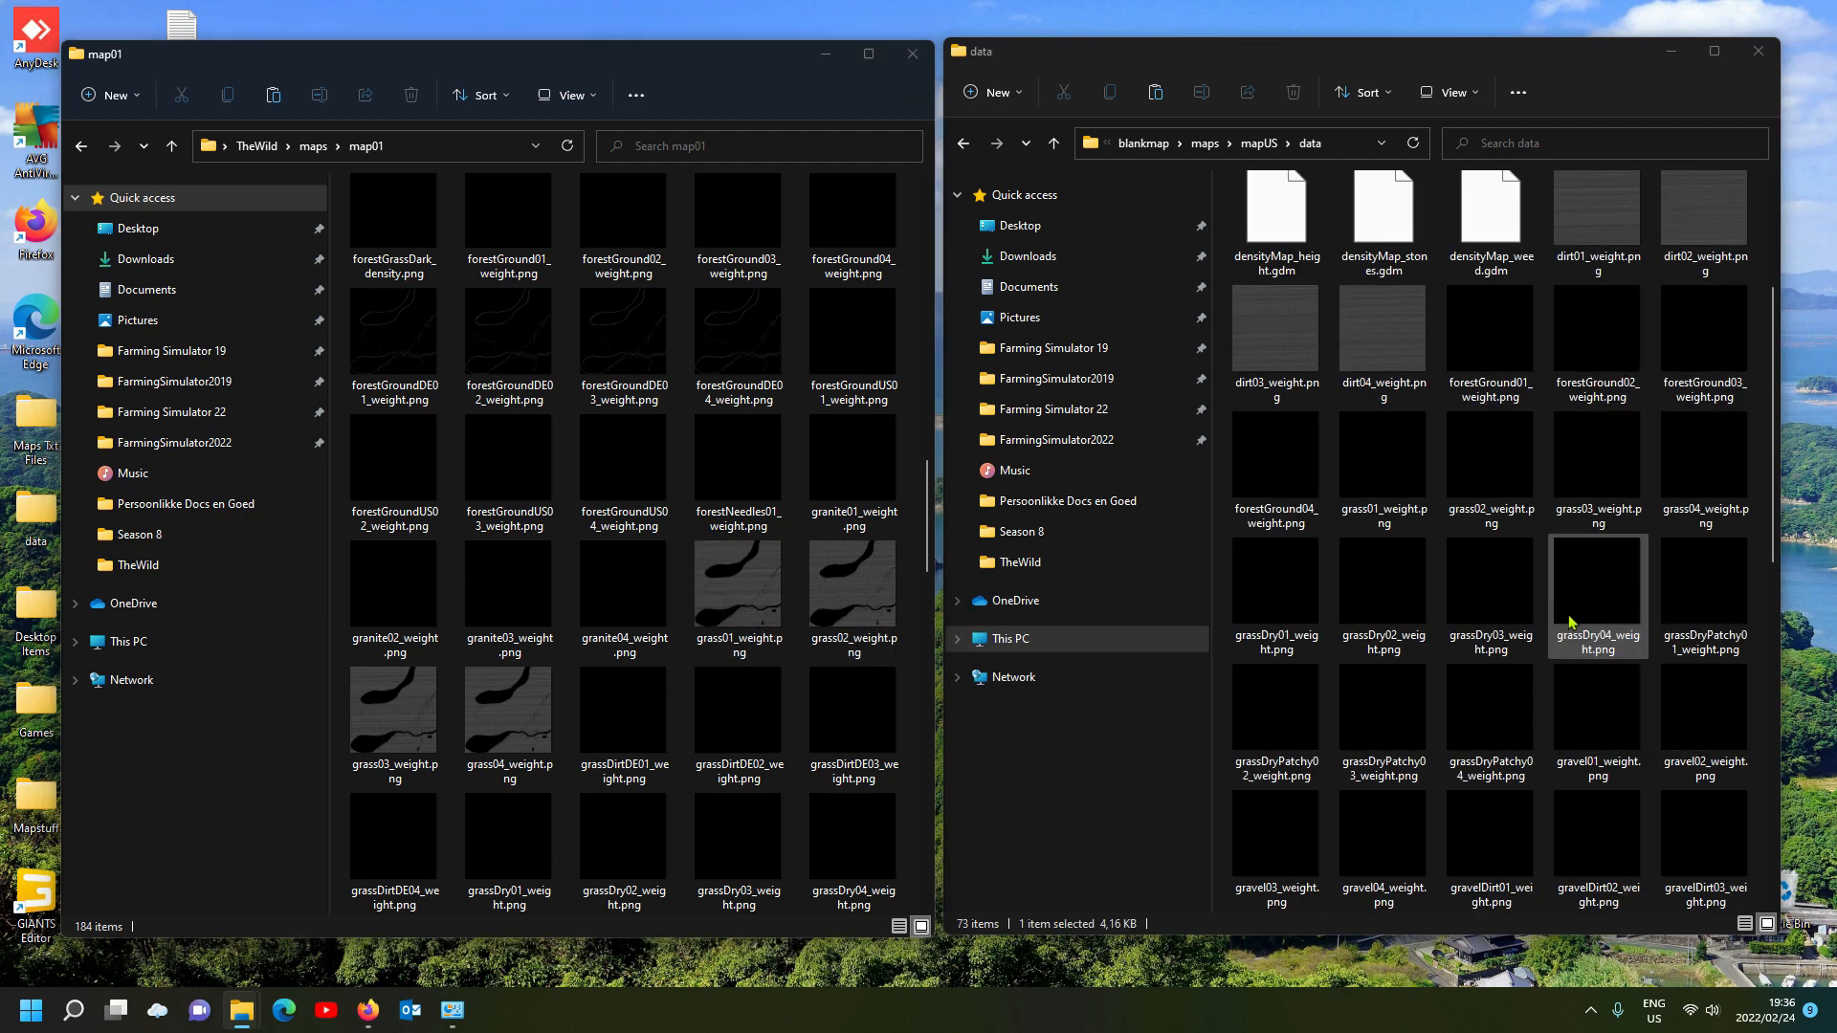
left_click(722, 610)
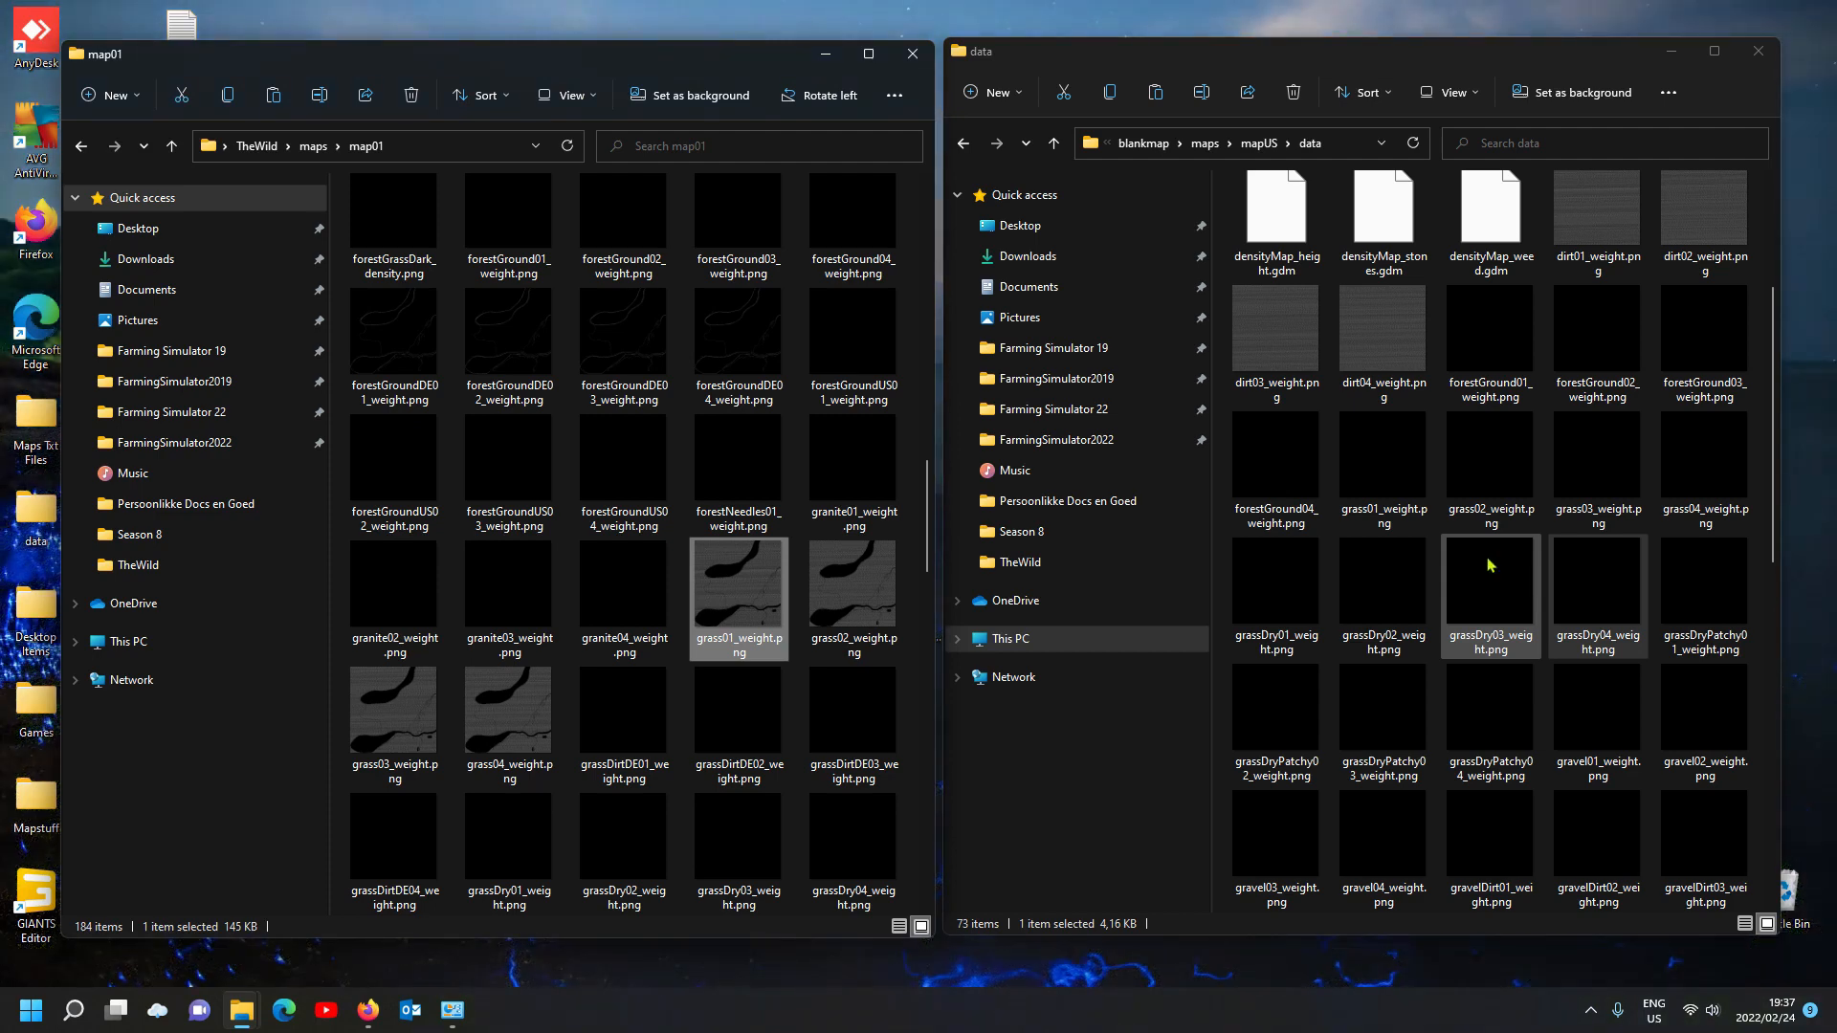
scroll(1499, 577, "up", 2)
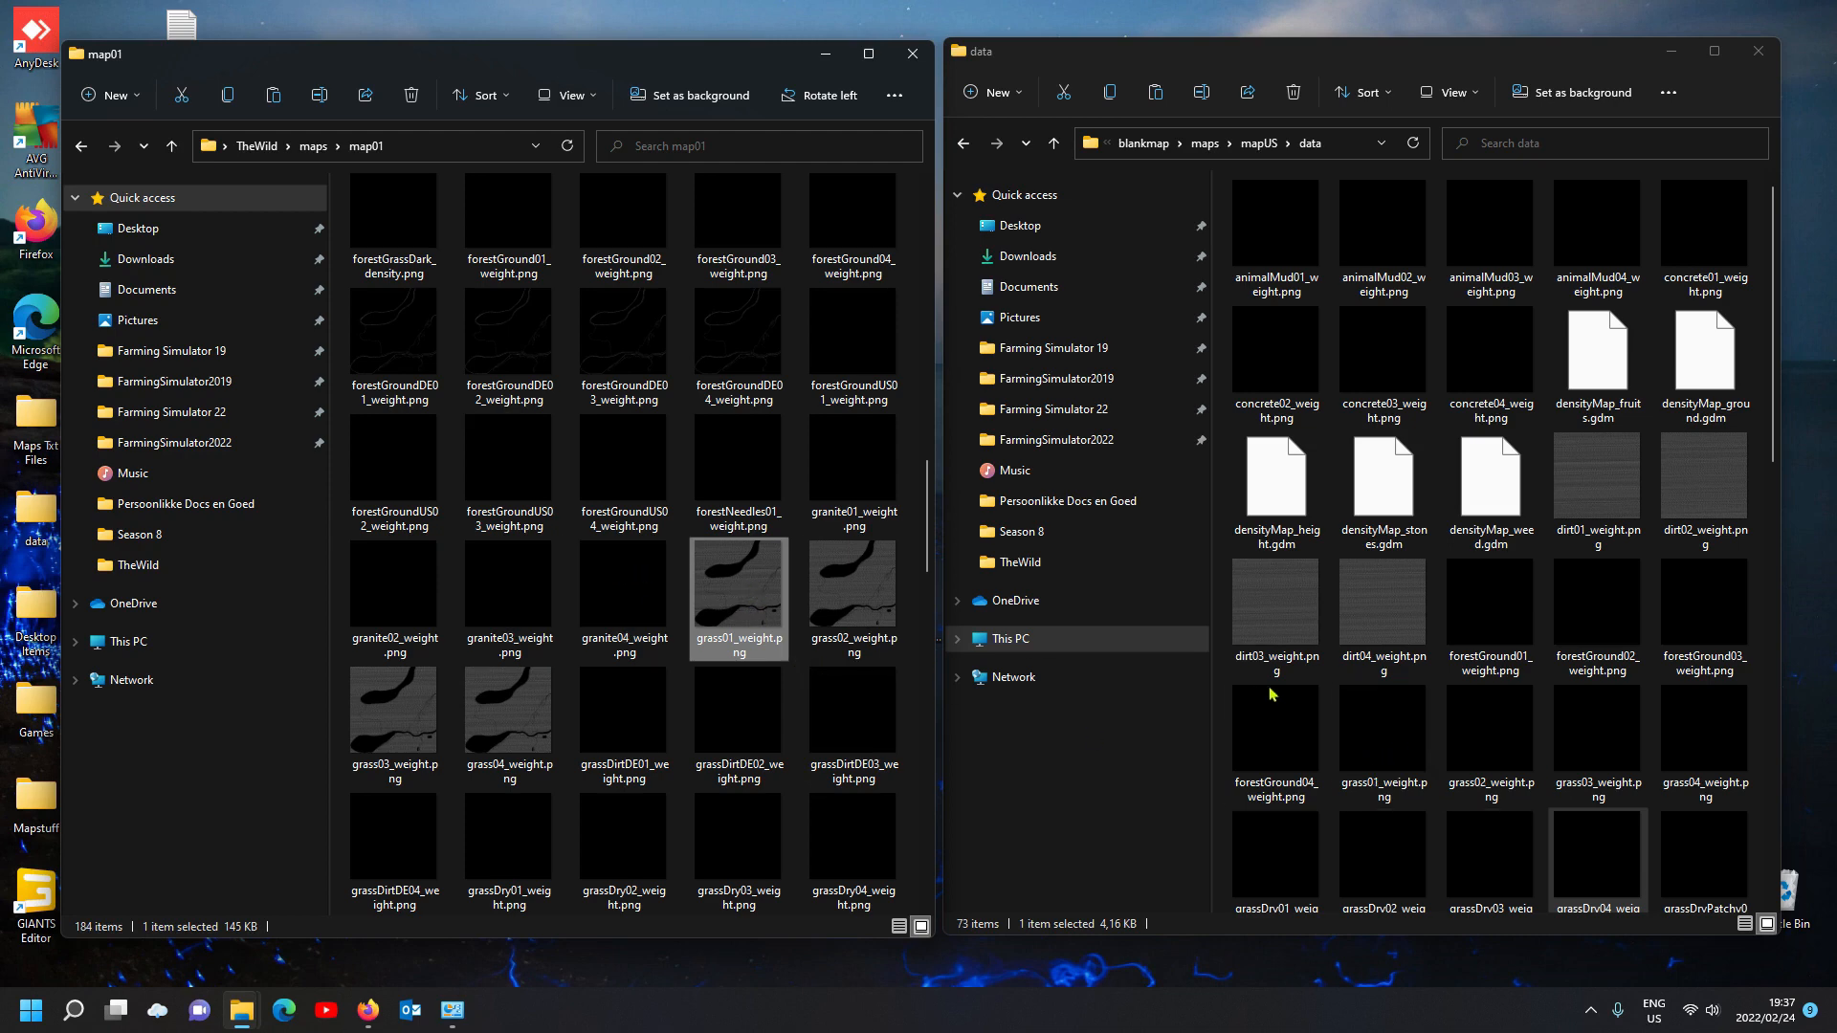
left_click(1384, 755)
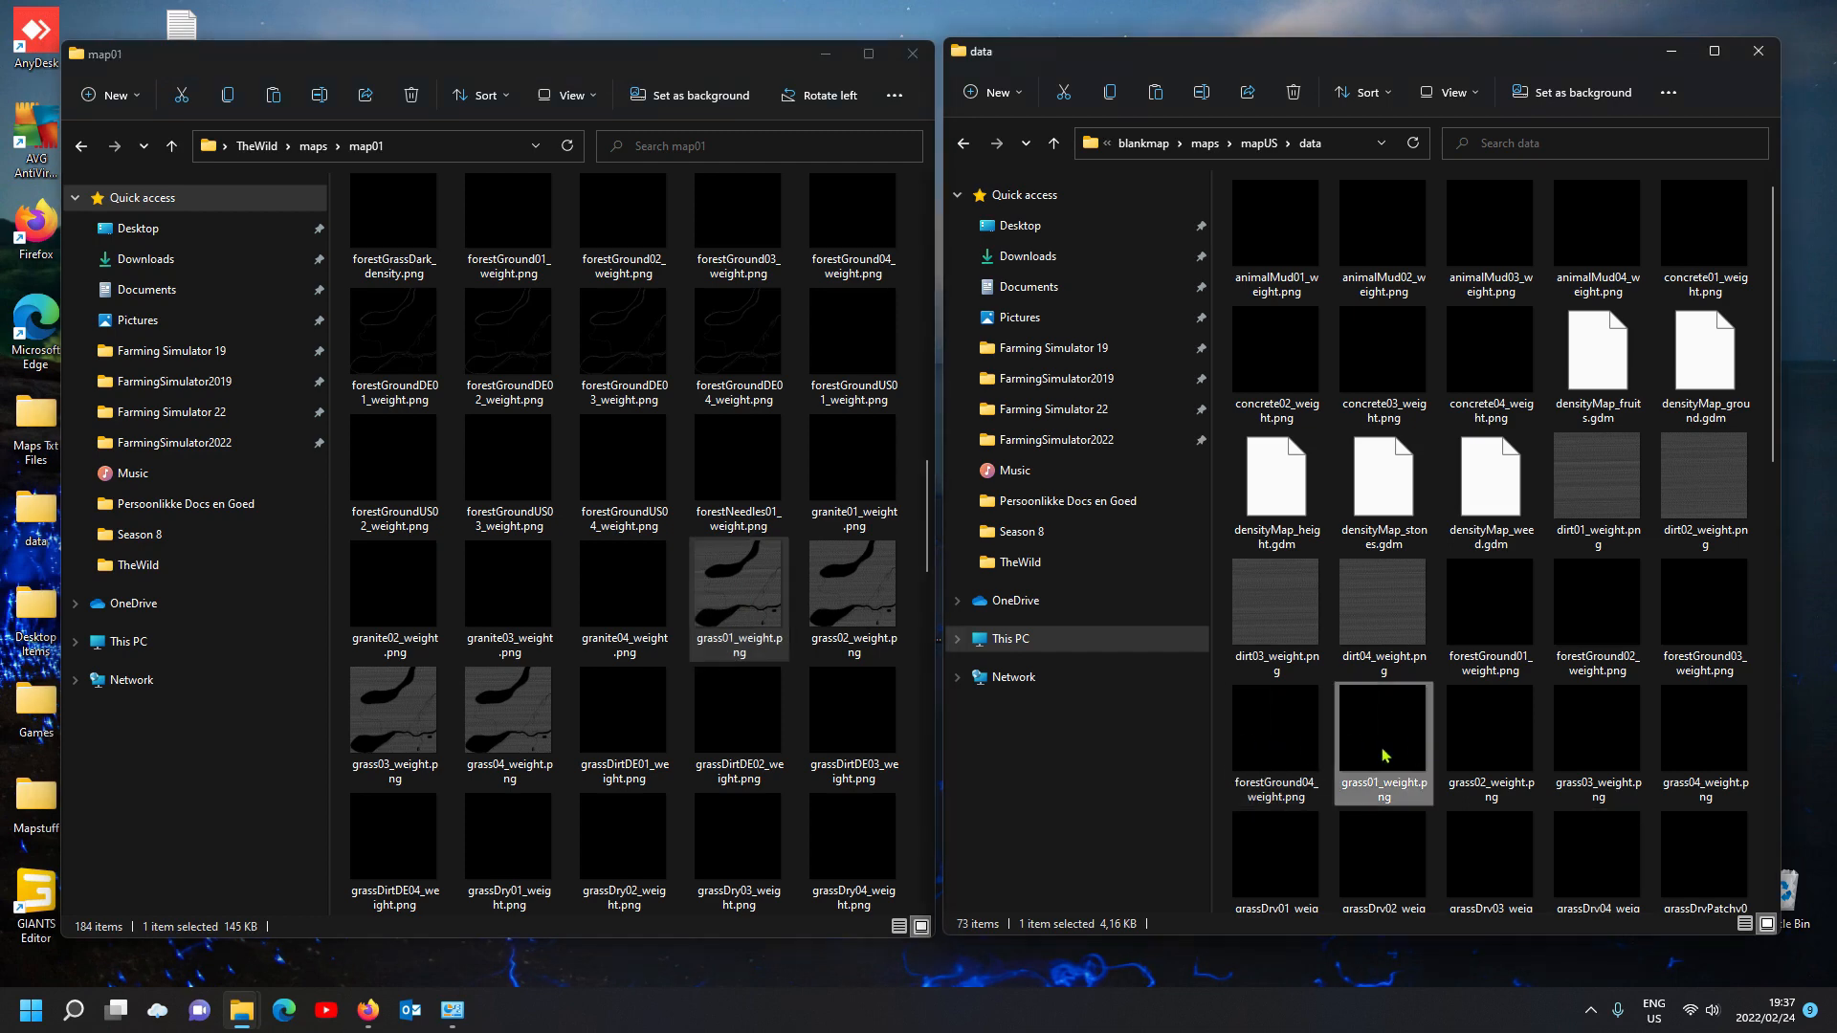
left_click(1516, 755)
left_click(1589, 753)
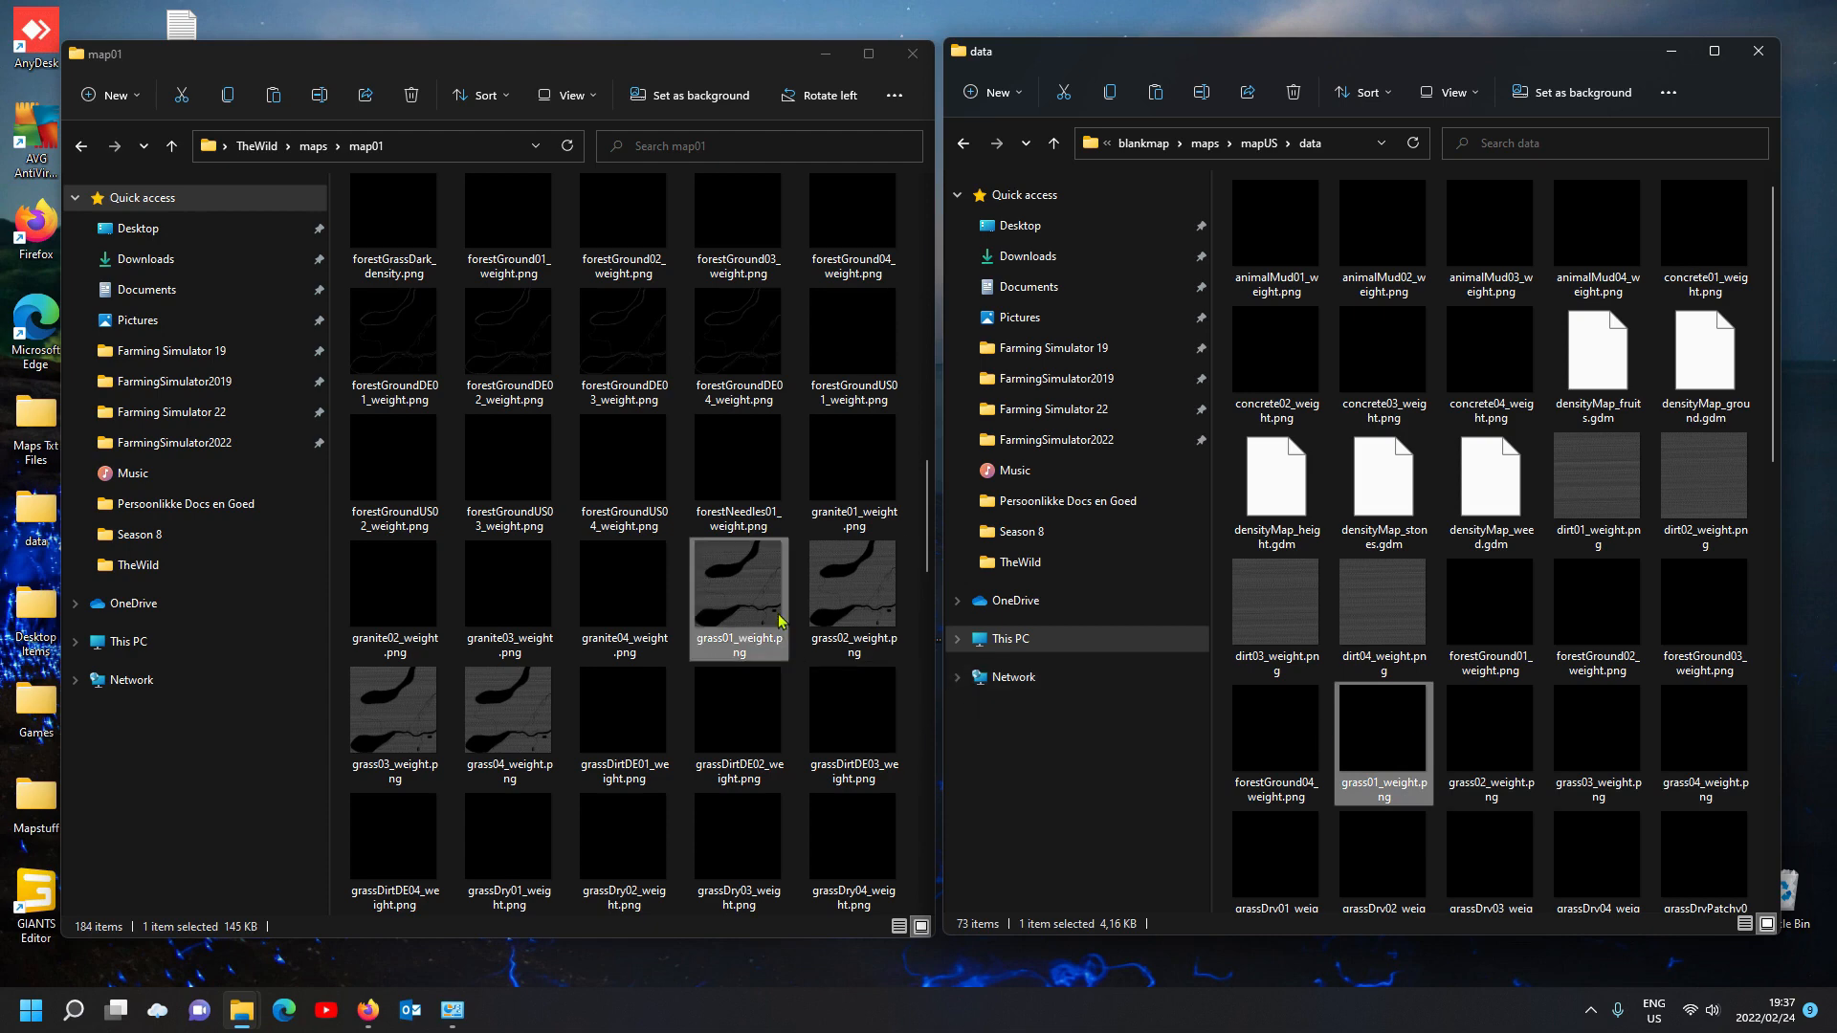
left_click(739, 598)
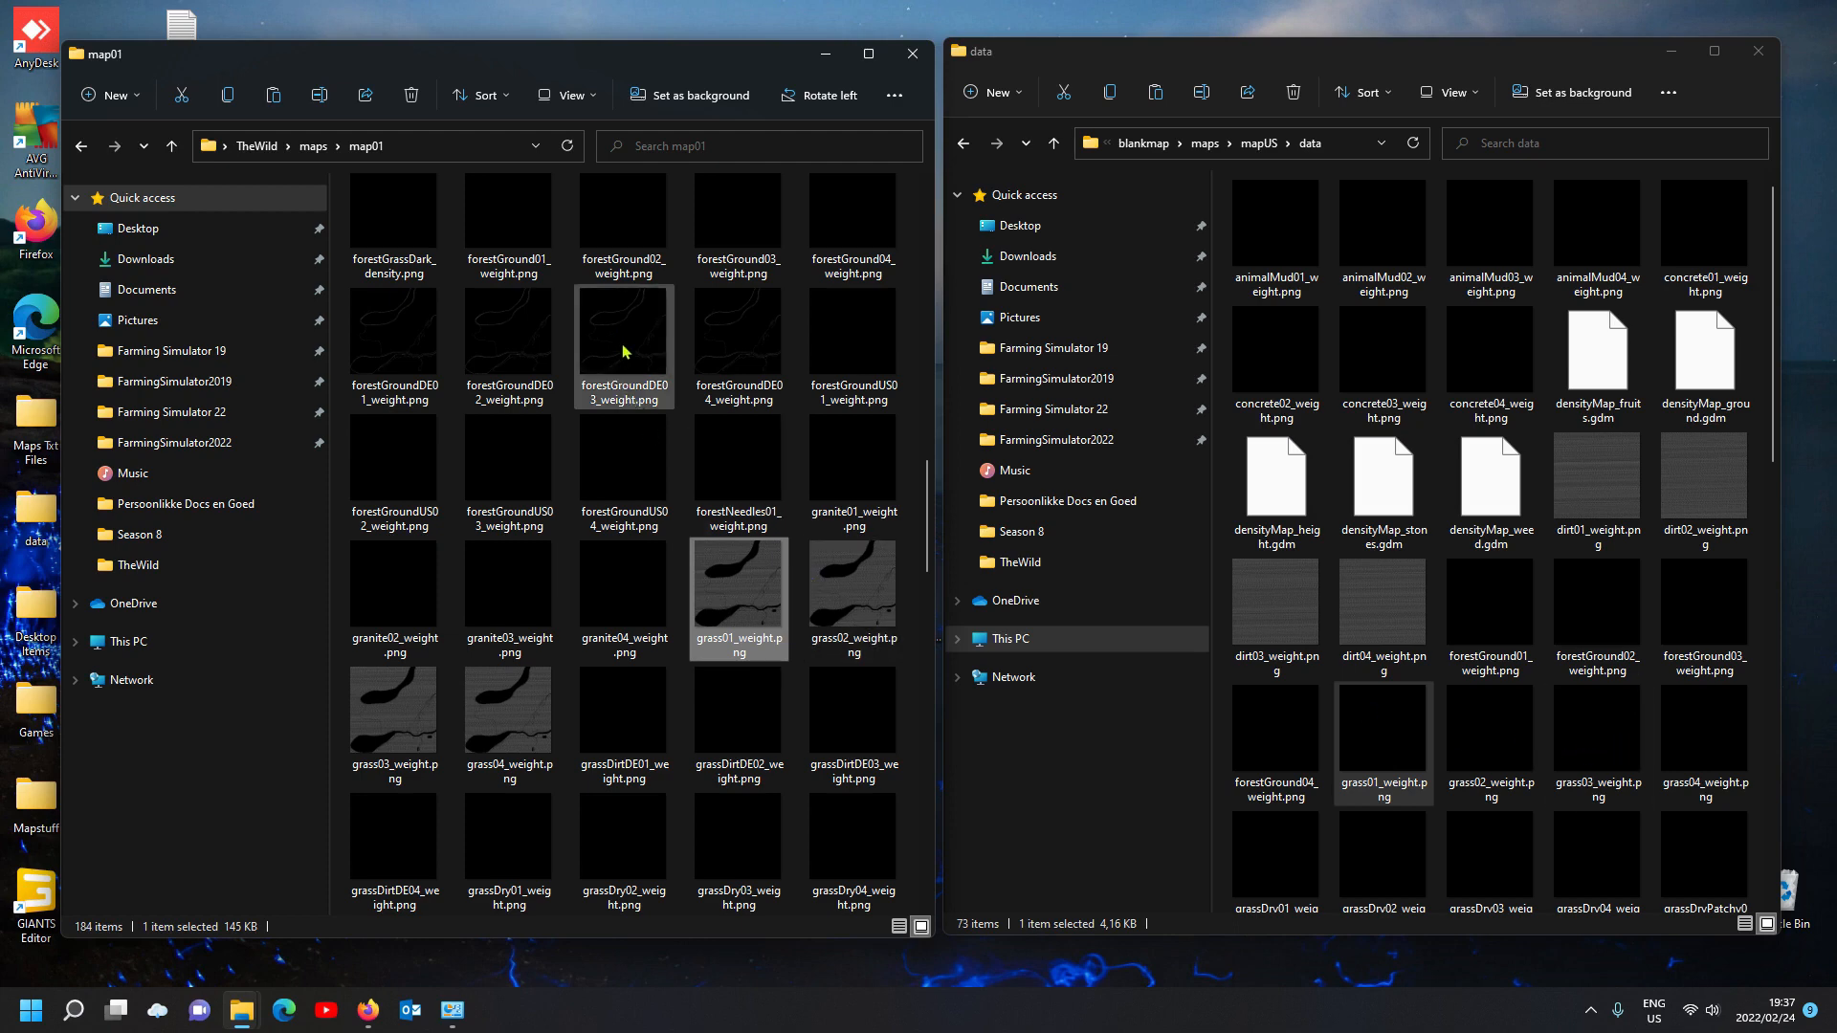
Step: Compare forestGroundDE04_weight.png in map01 with forestGround01_weight.png in blankmap's data folder
left_click(1505, 617)
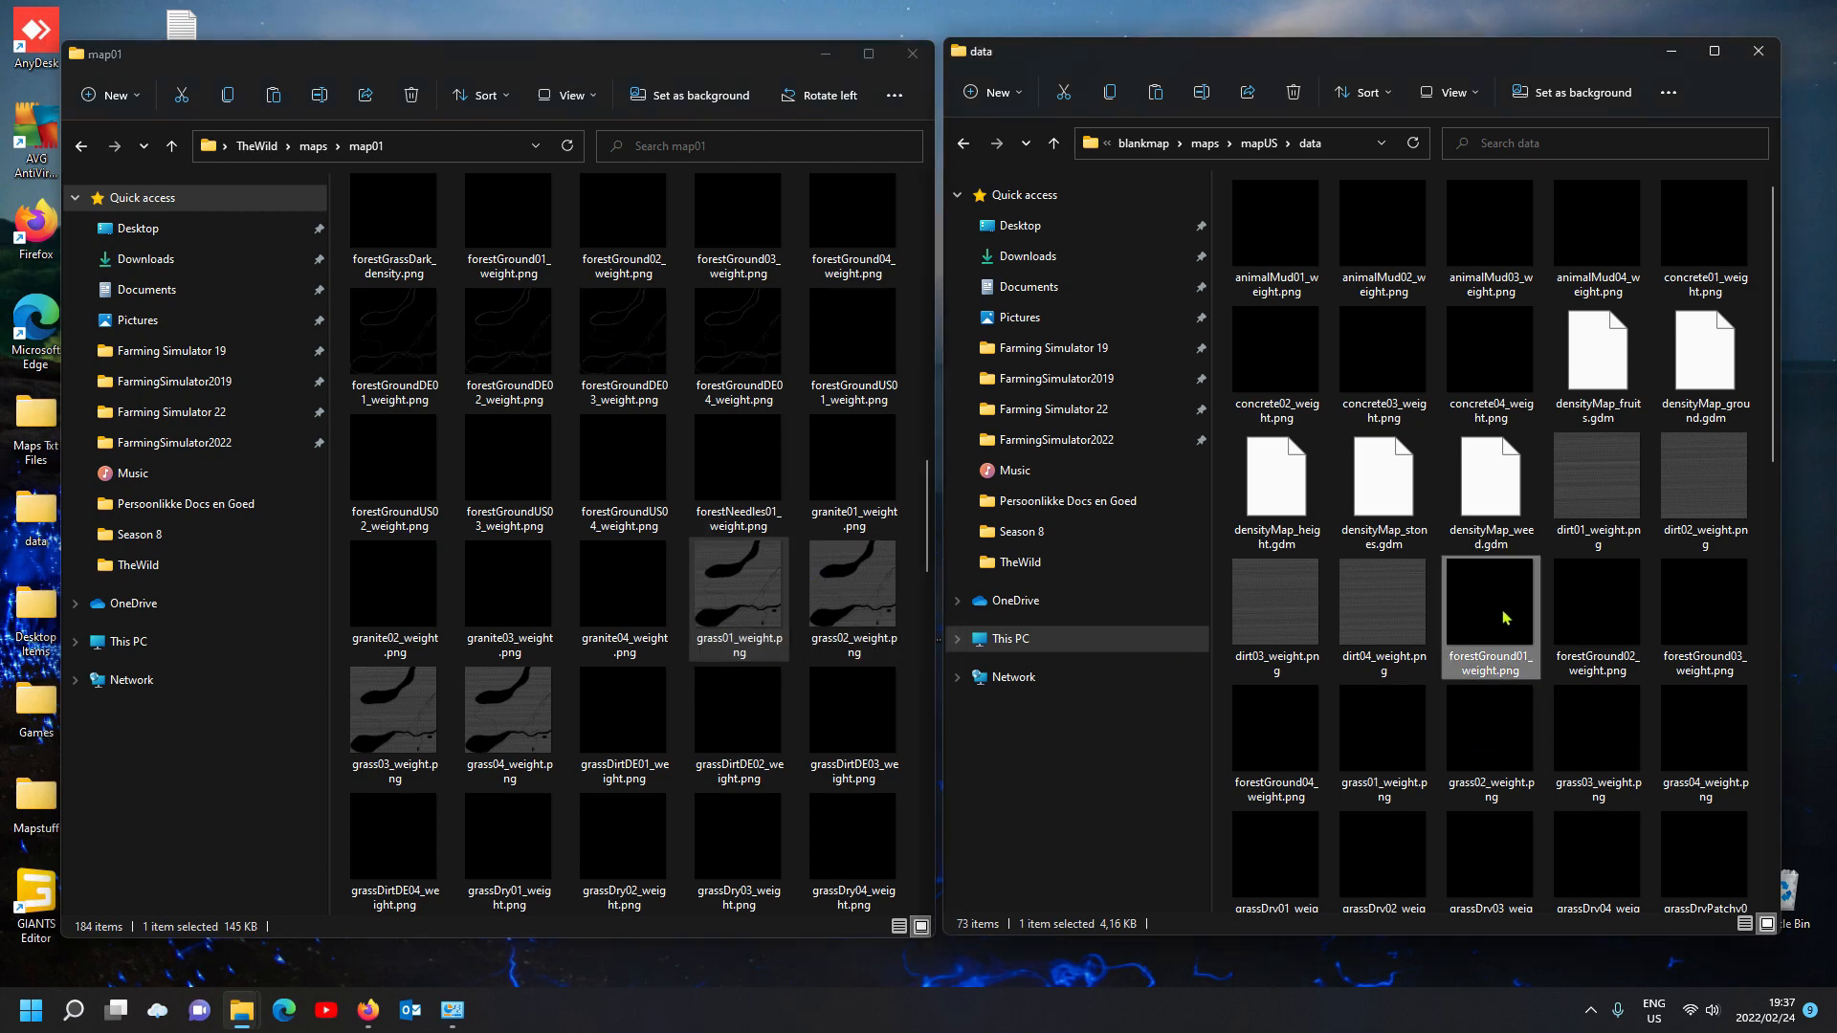
left_click(733, 335)
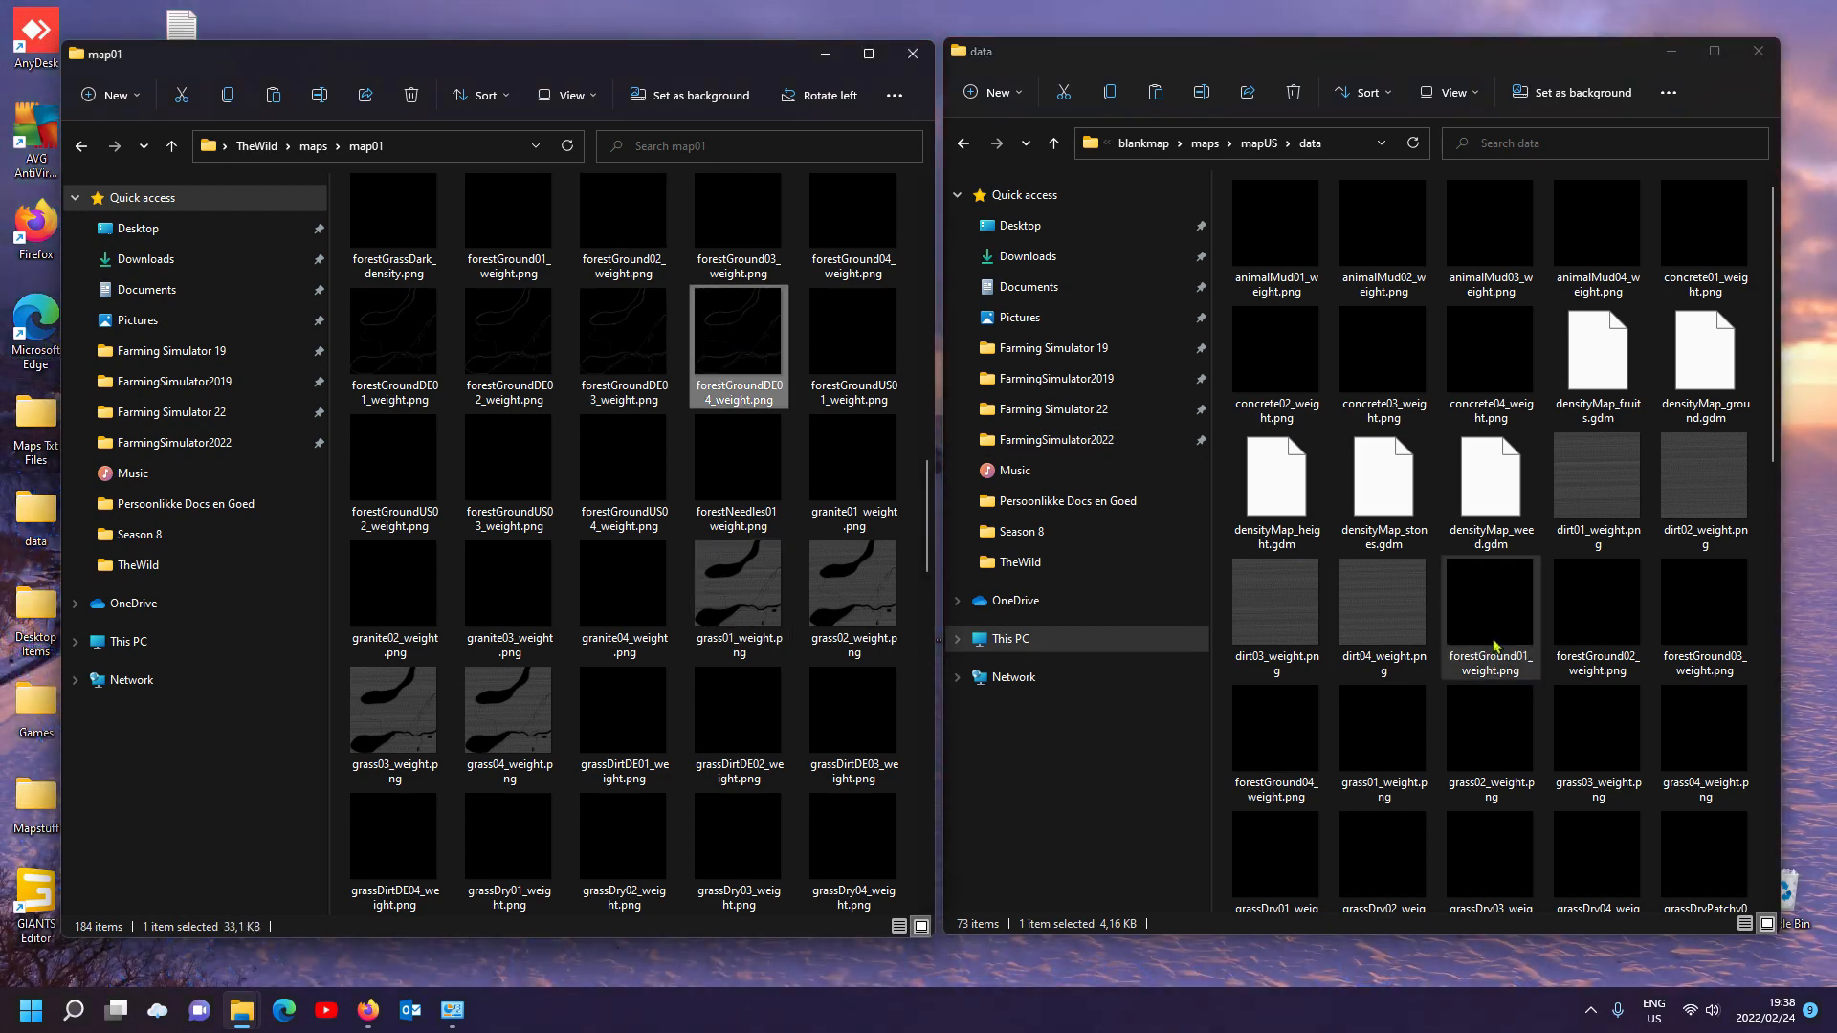
left_click(1524, 624)
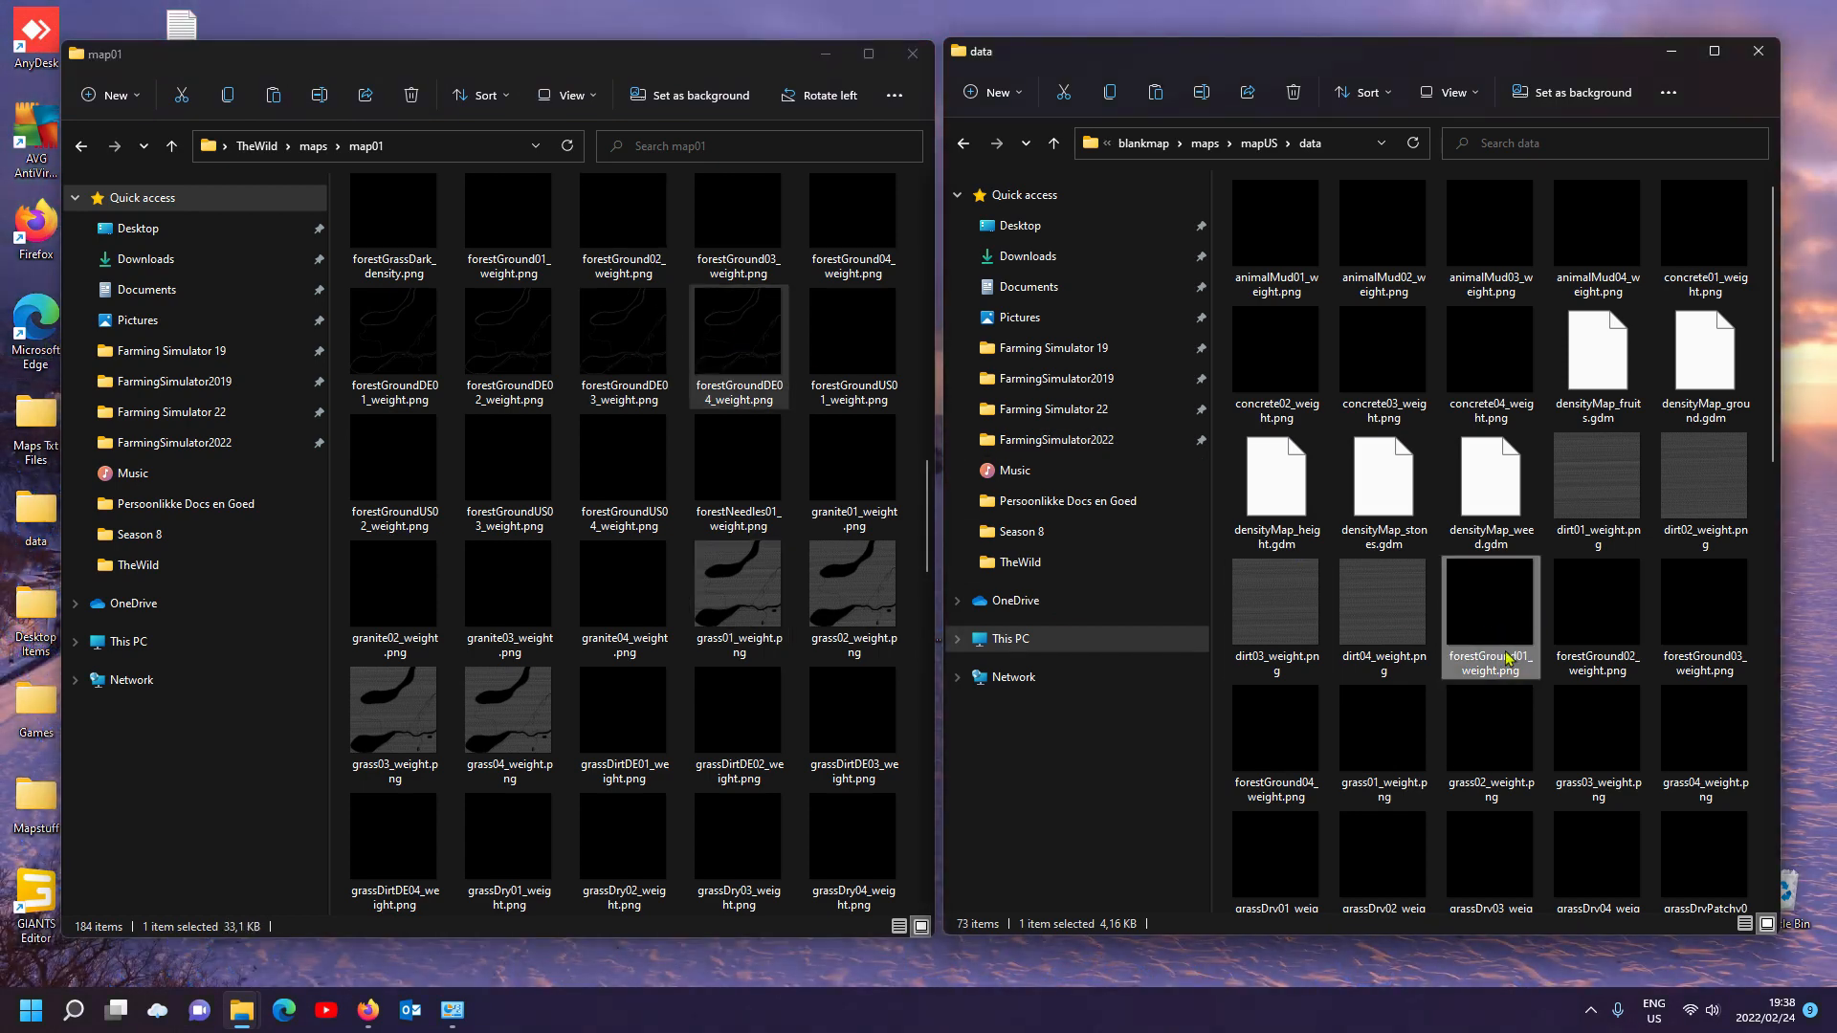
mouse_move(1501, 654)
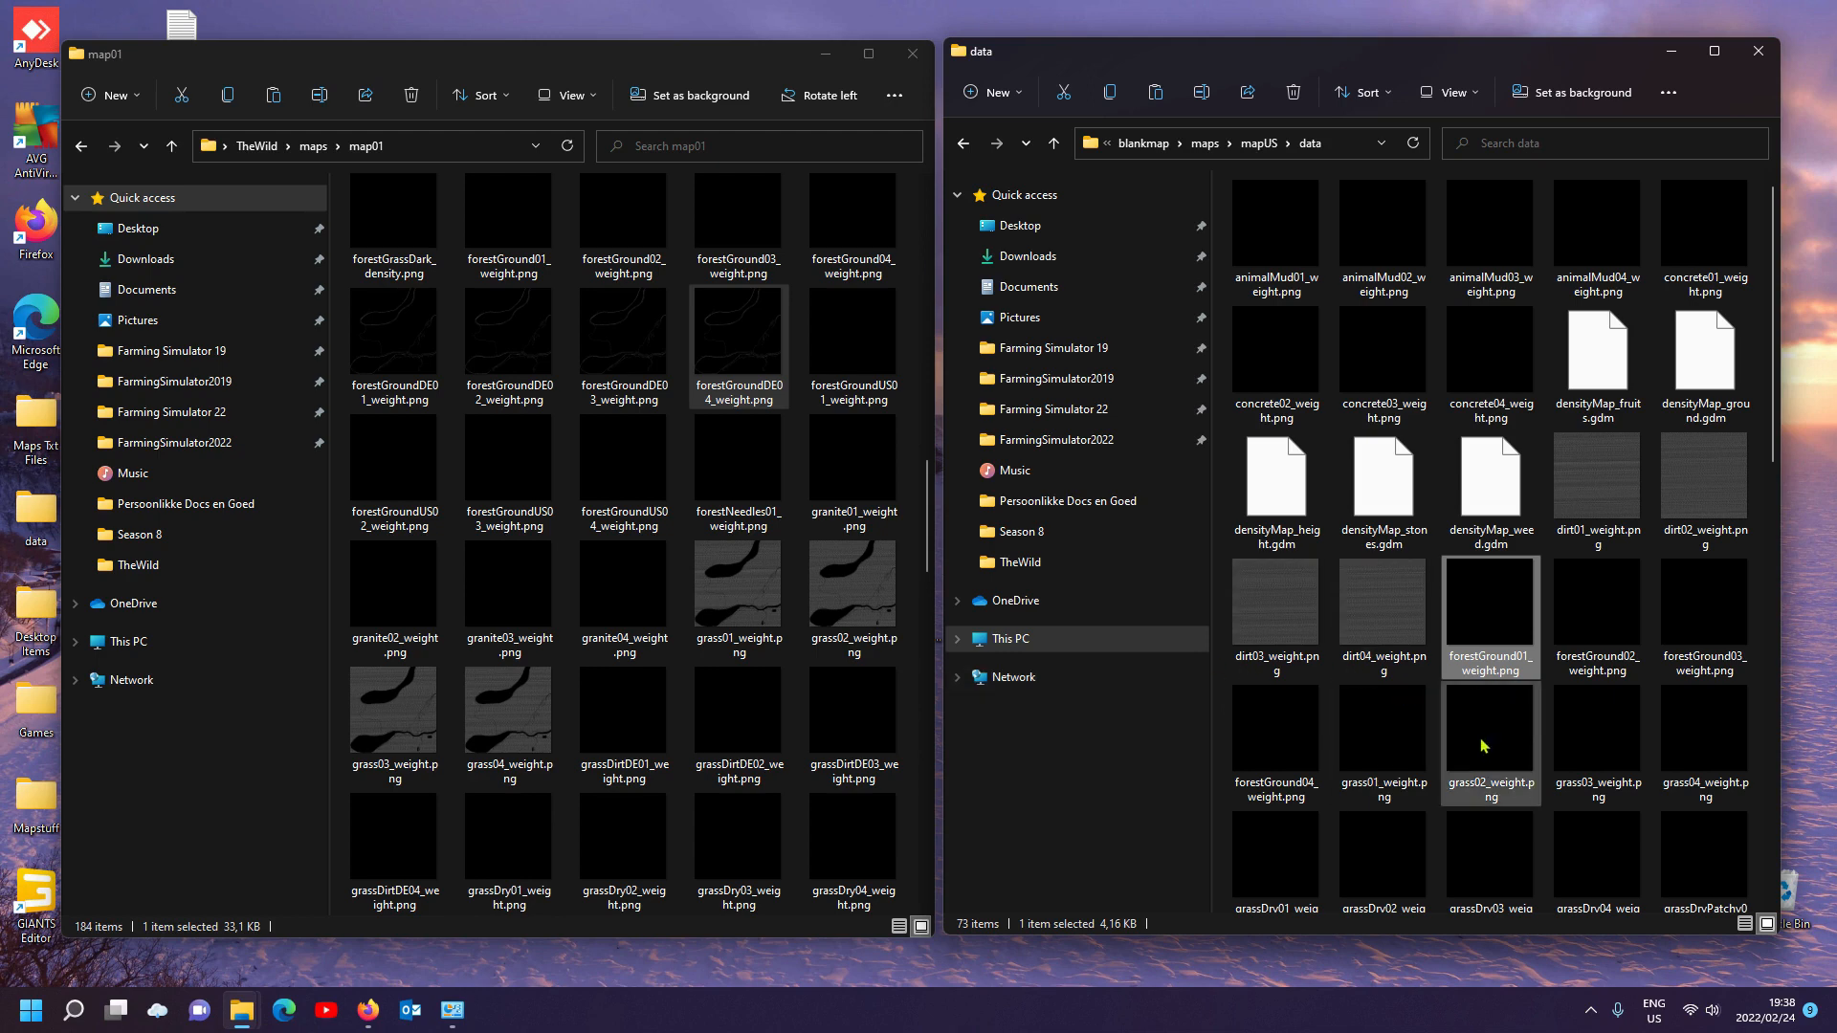
mouse_move(1484, 746)
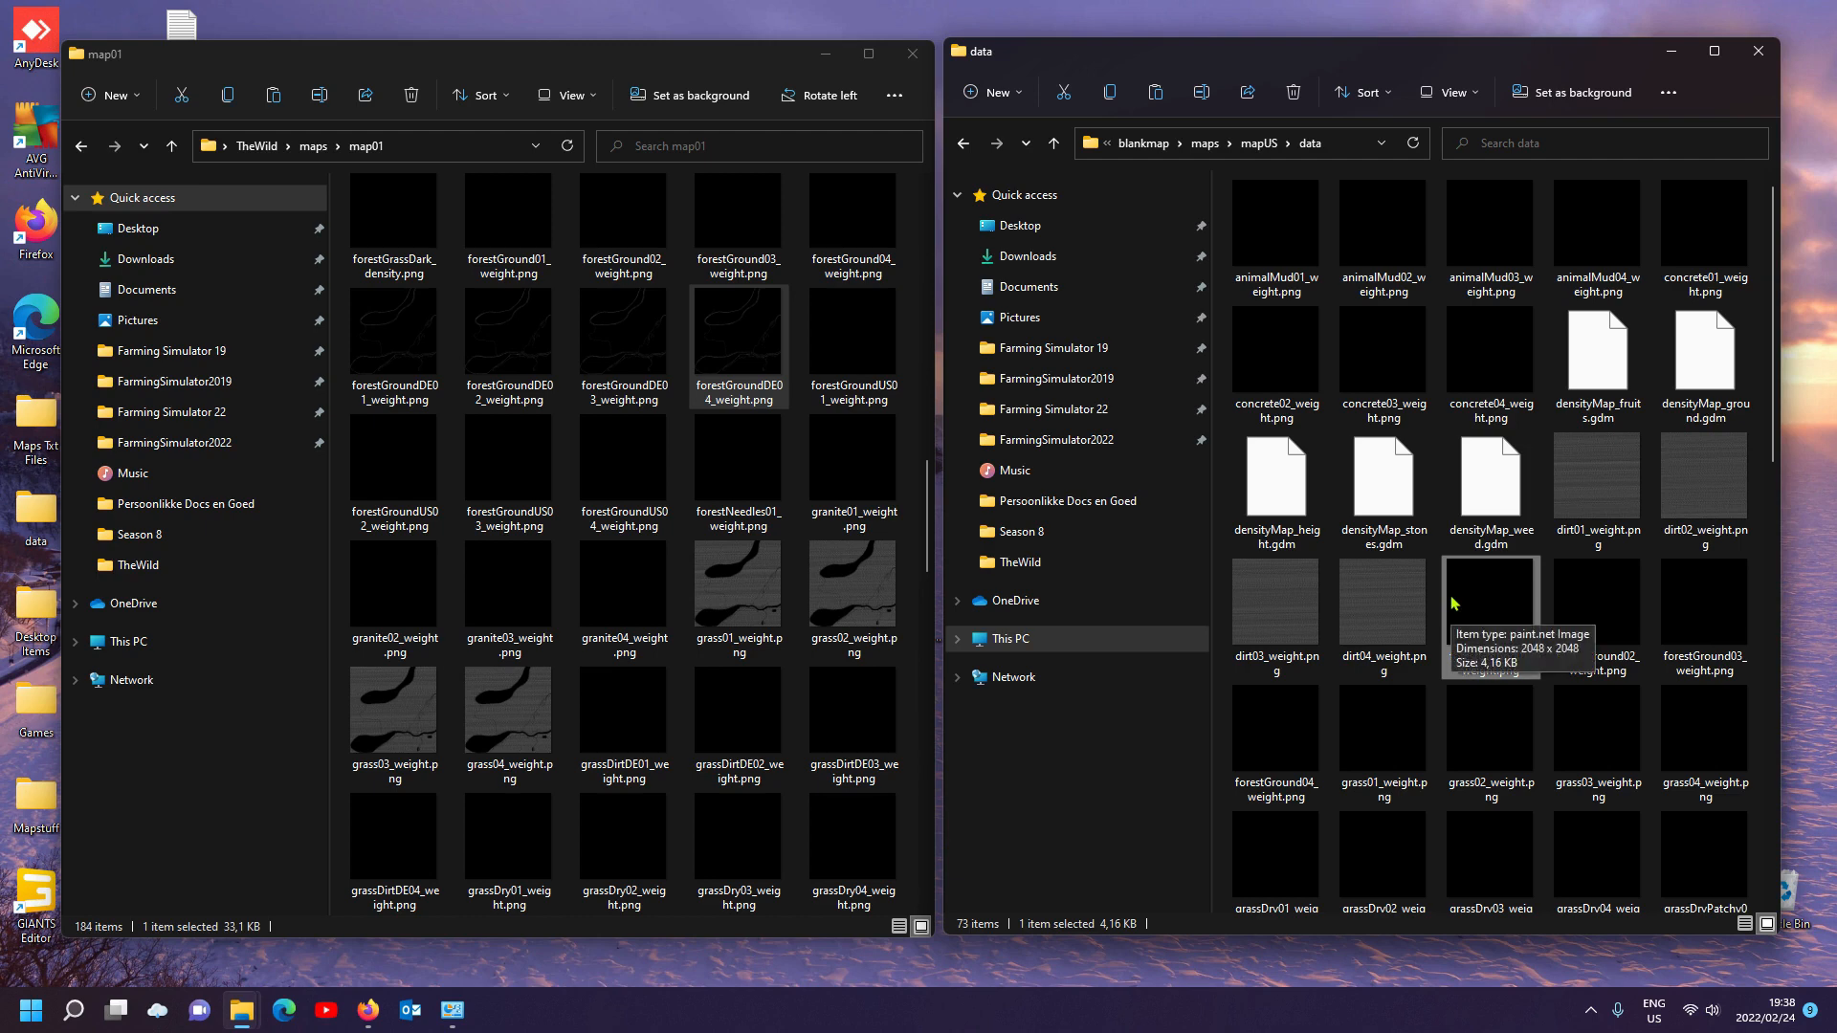
Step: Open map01's grass01_weight.png in GIMP and check the image's colour mode and precision
left_click(725, 594)
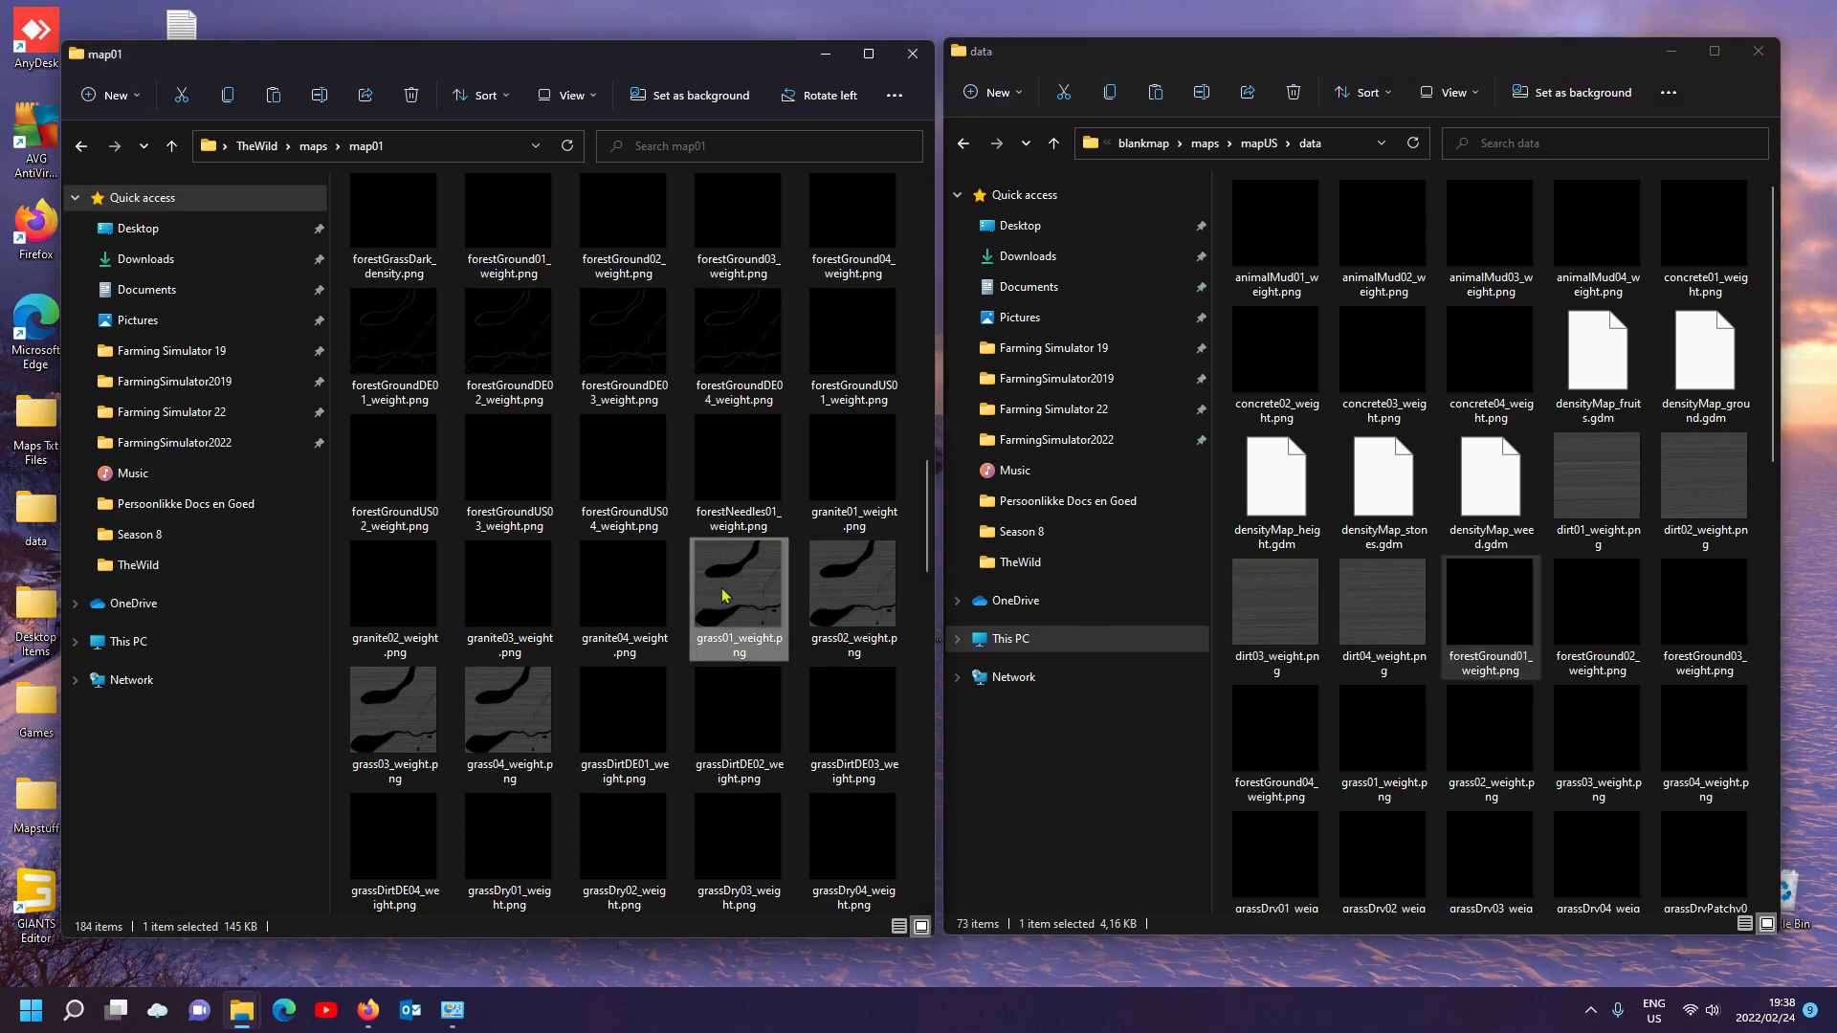
right_click(725, 595)
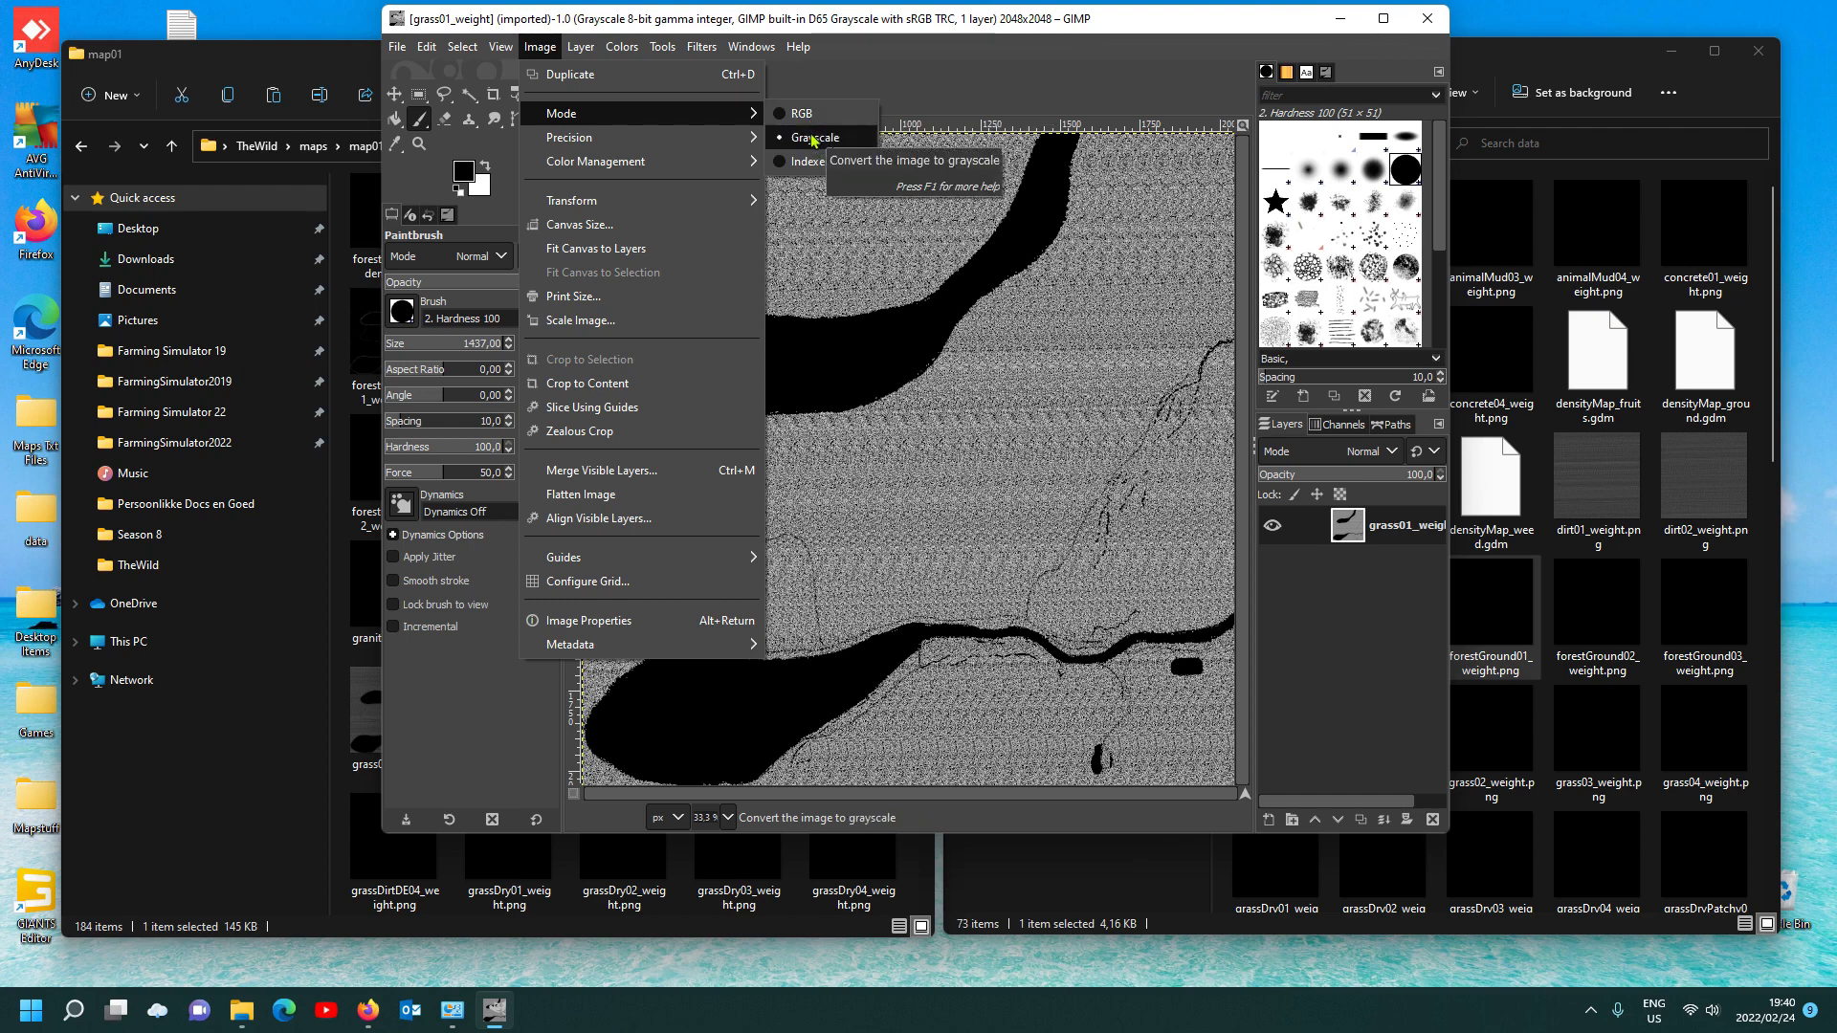
mouse_move(587, 140)
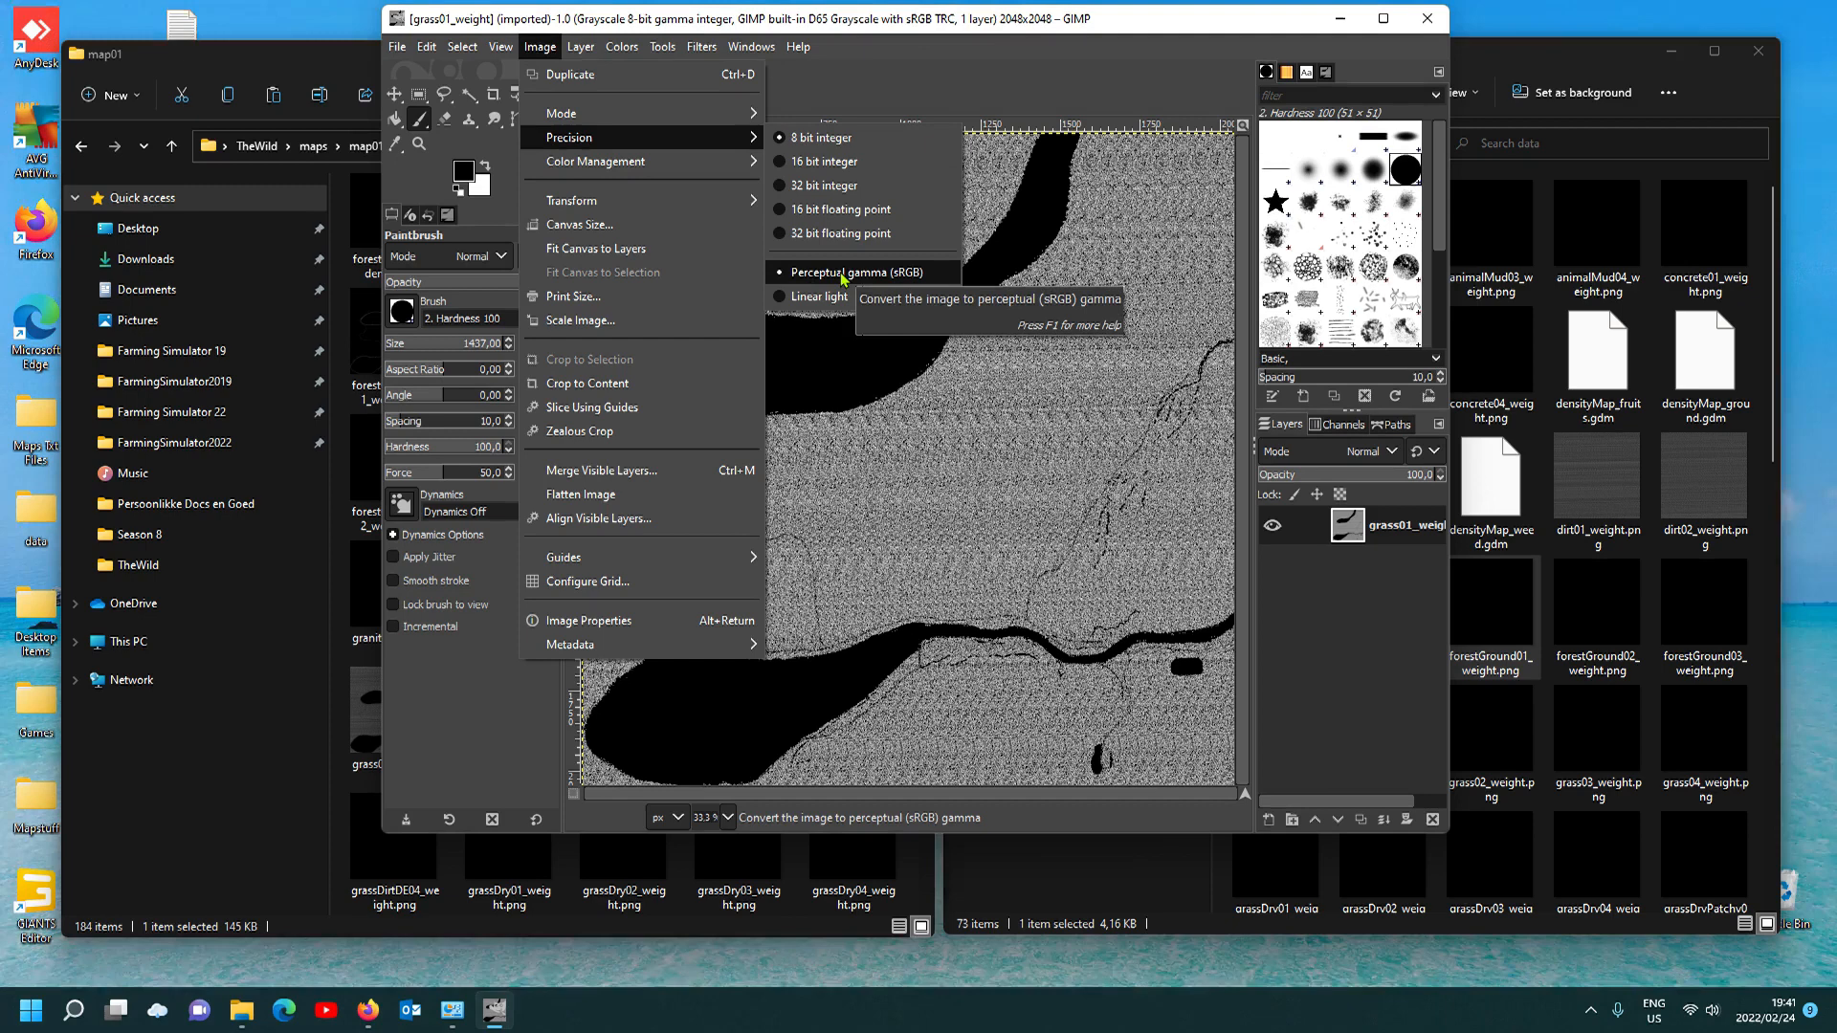
left_click(890, 77)
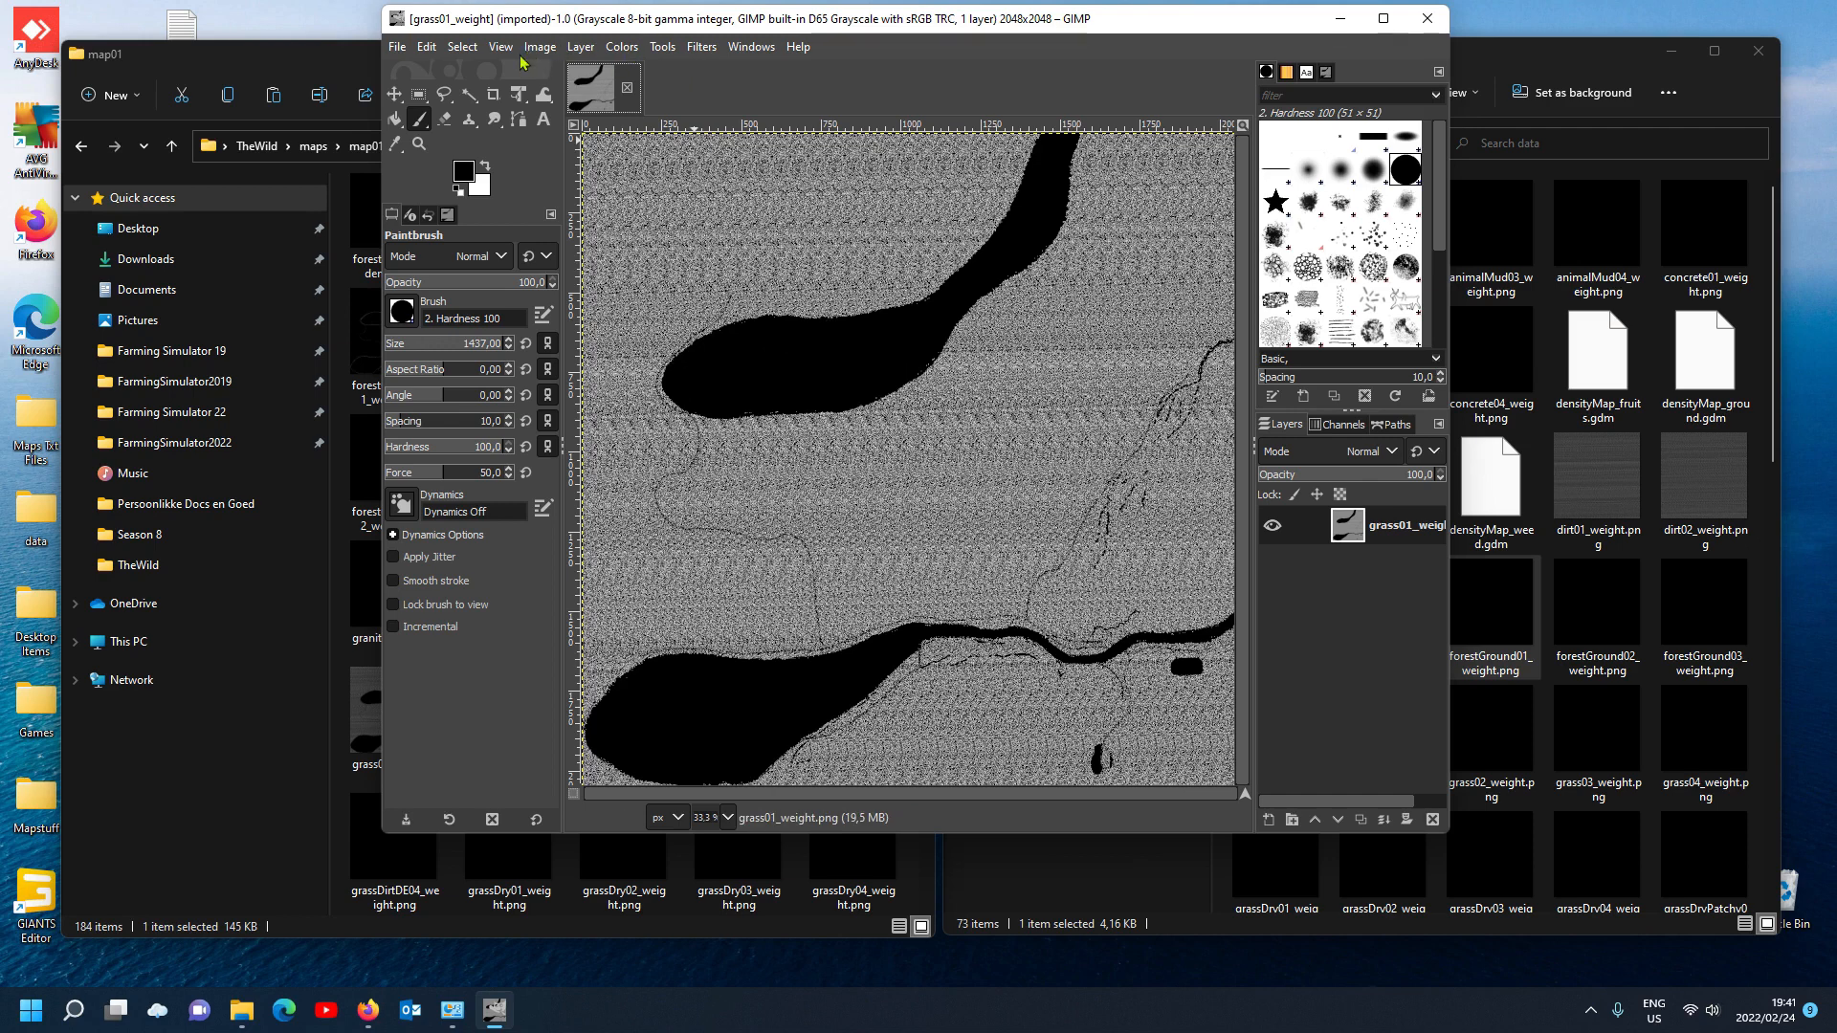
Step: Open animalMud01_weight.png from blankmap's data folder in GIMP alongside the grass01_weight image
left_click(1550, 61)
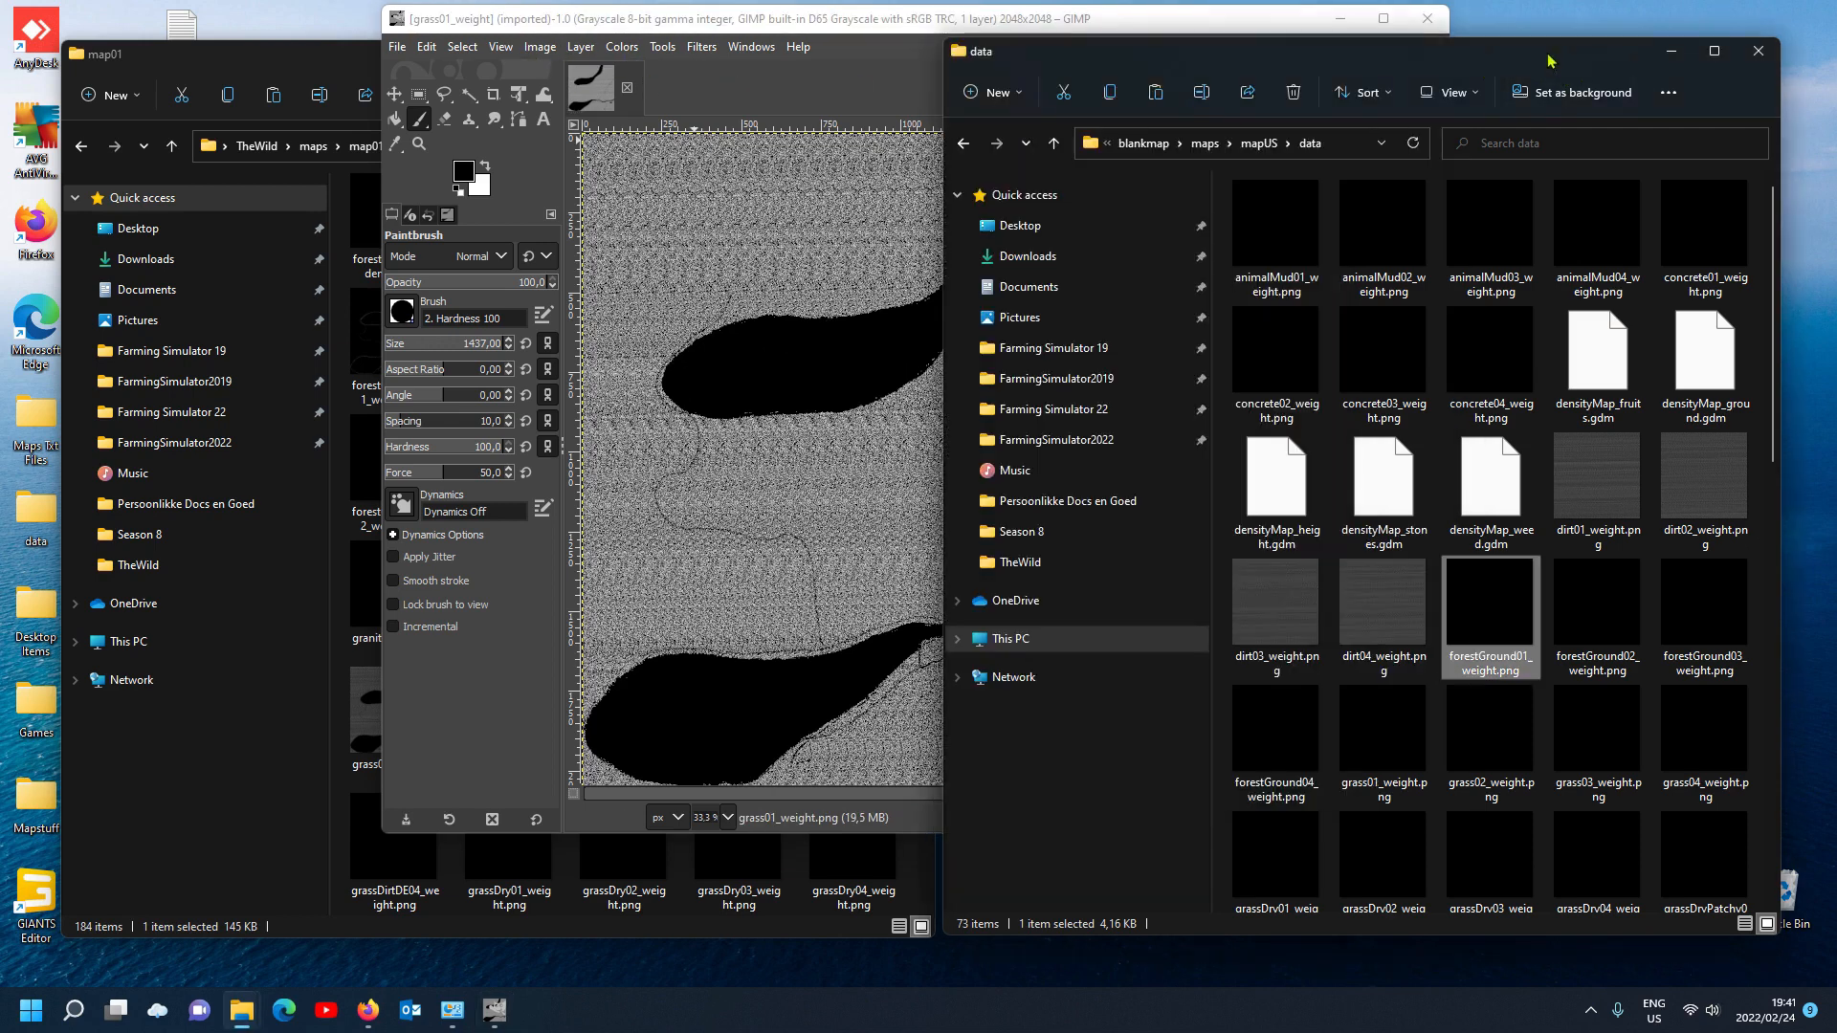
left_click(1265, 234)
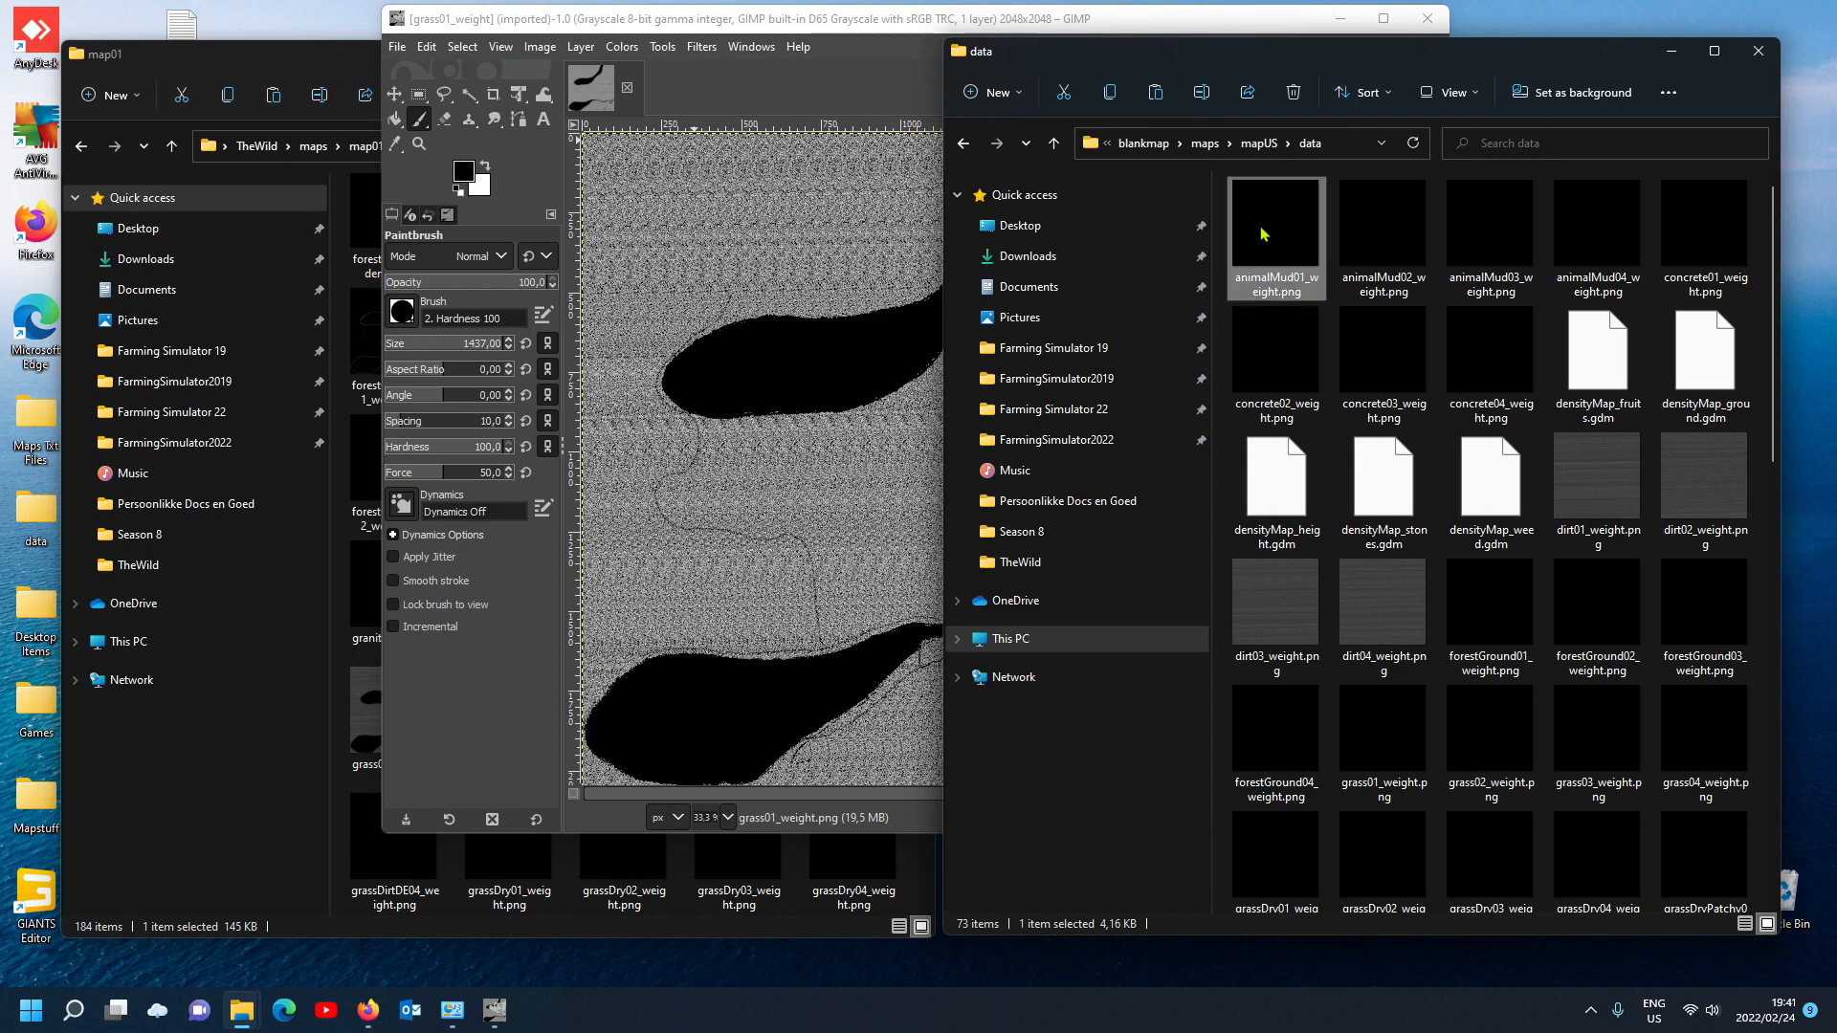
right_click(1265, 233)
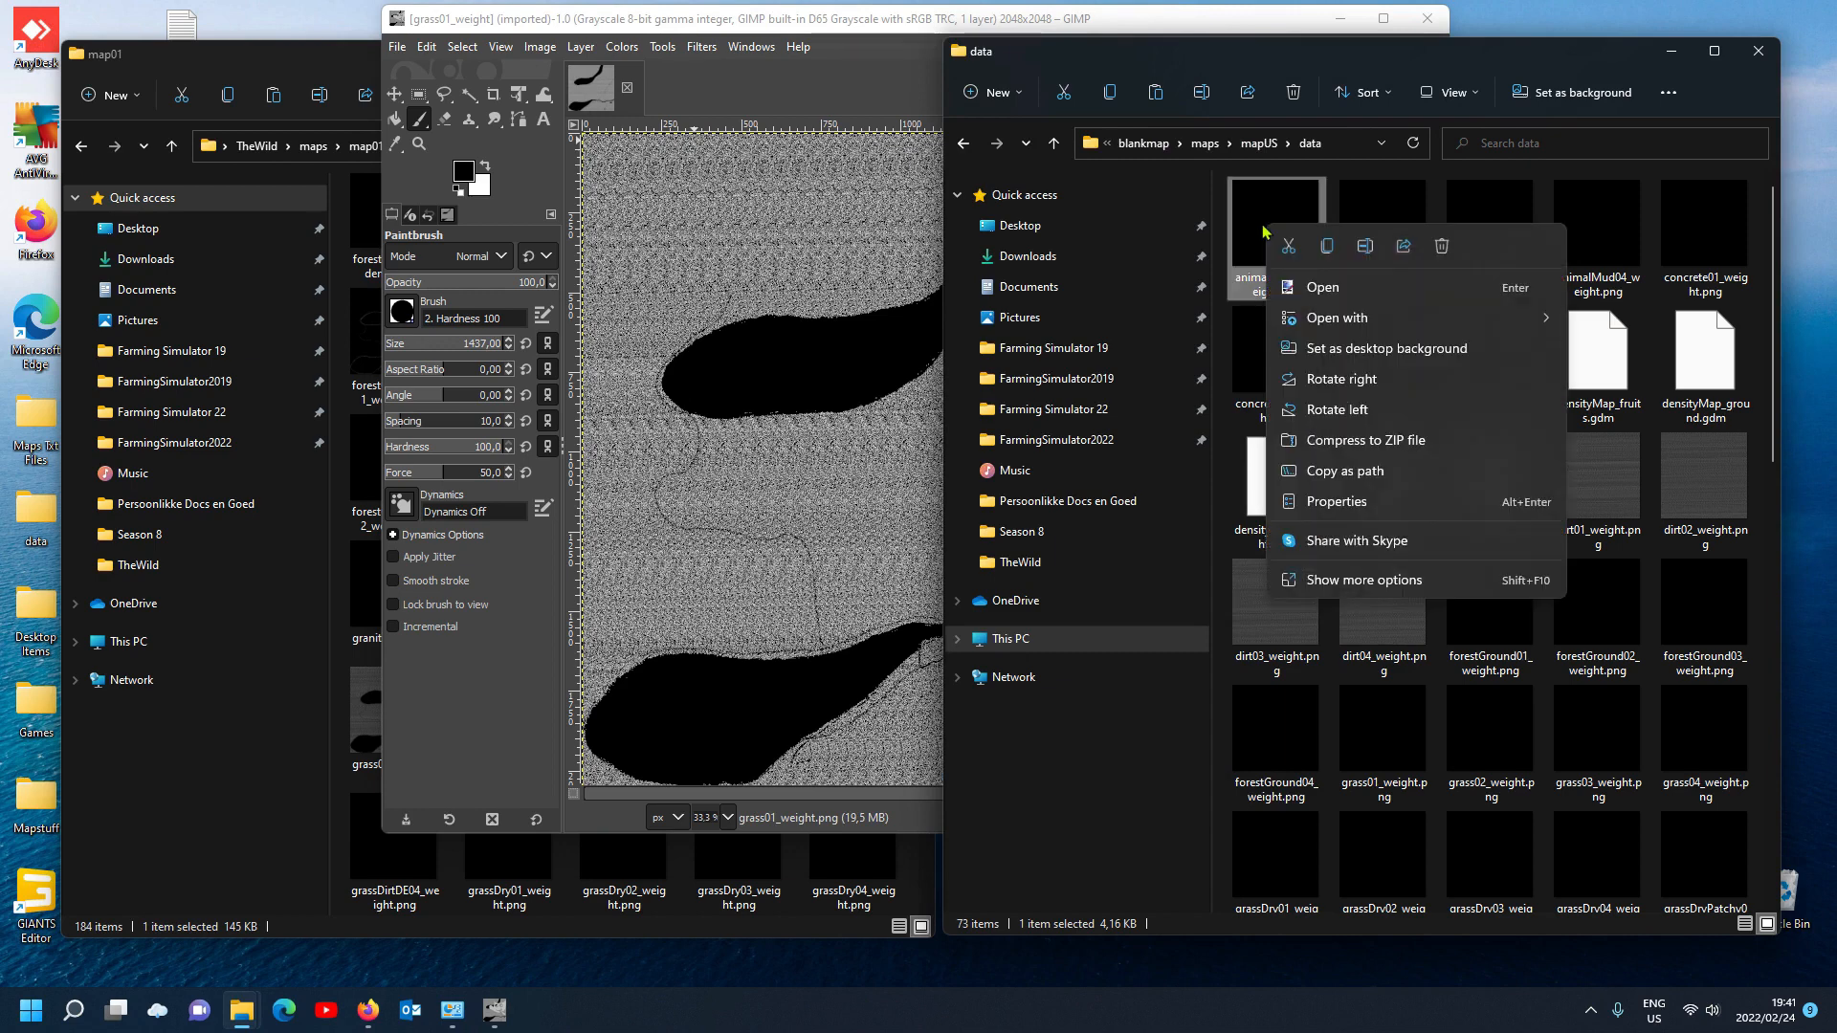
mouse_move(1386, 317)
left_click(1615, 322)
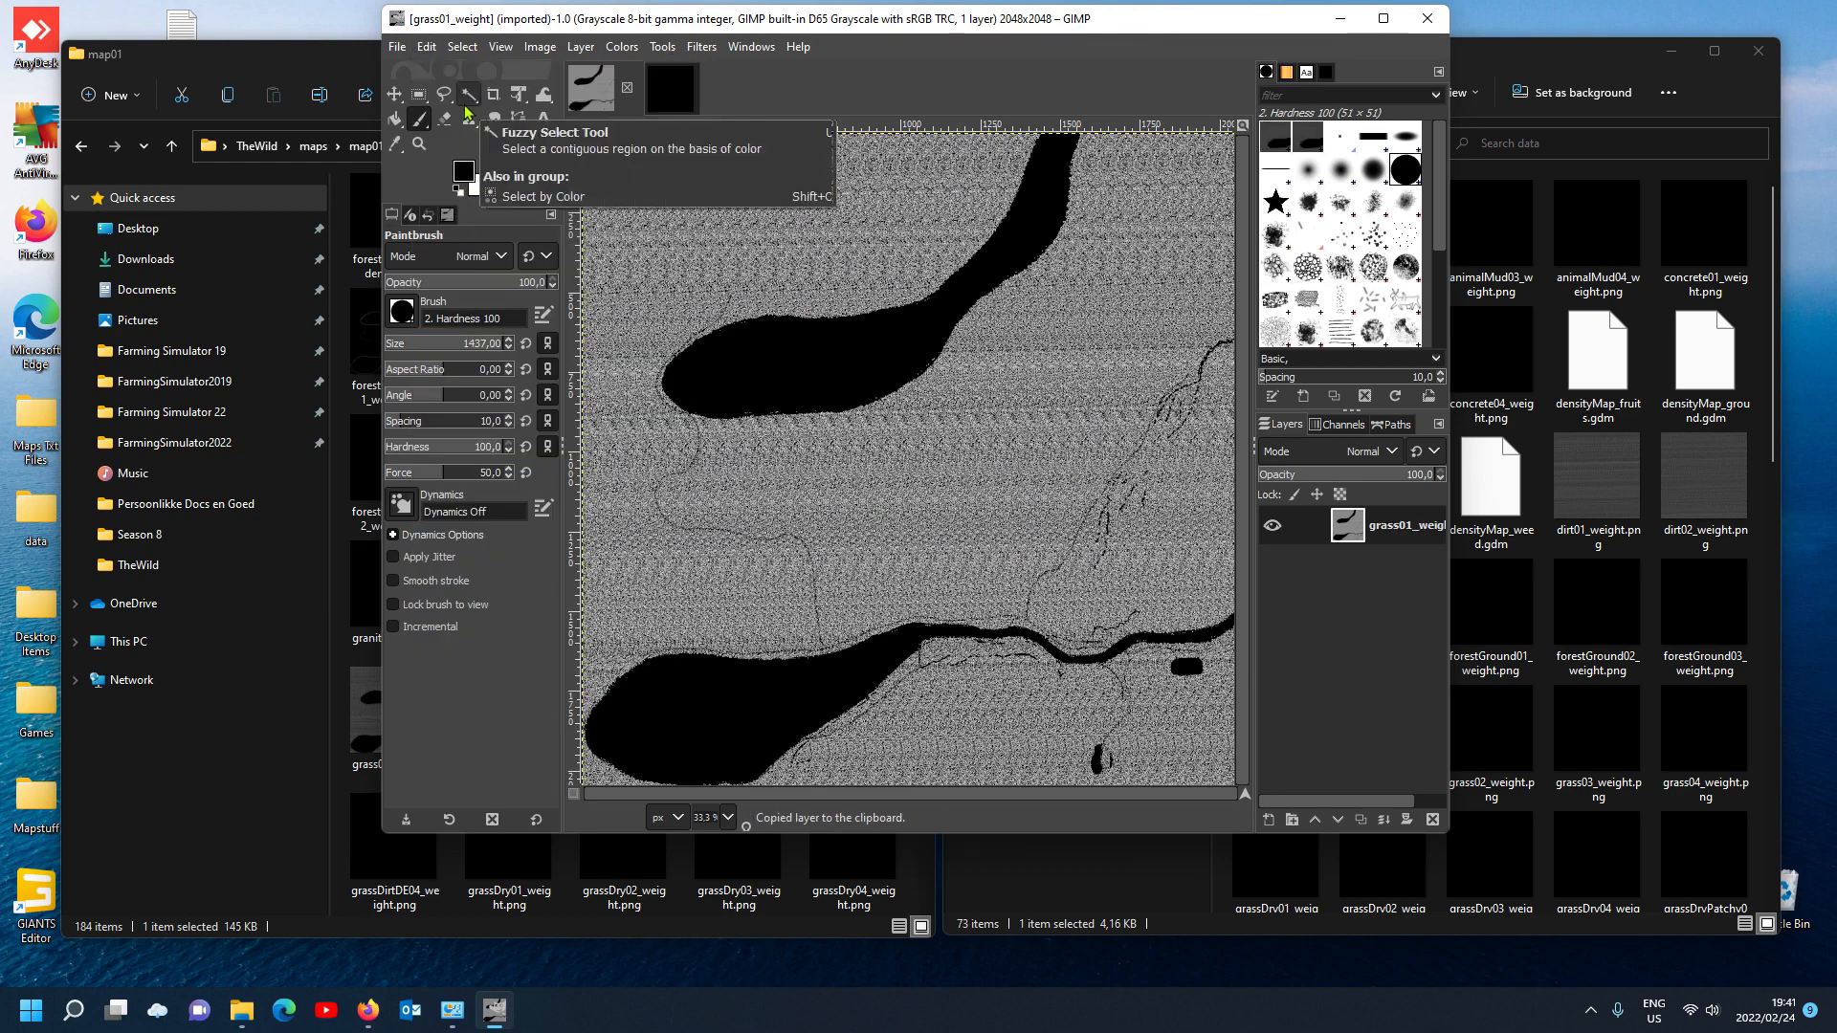
Step: Copy the grass01_weight layer into the animalMud01_weight image using Paste Into Selection
left_click(667, 93)
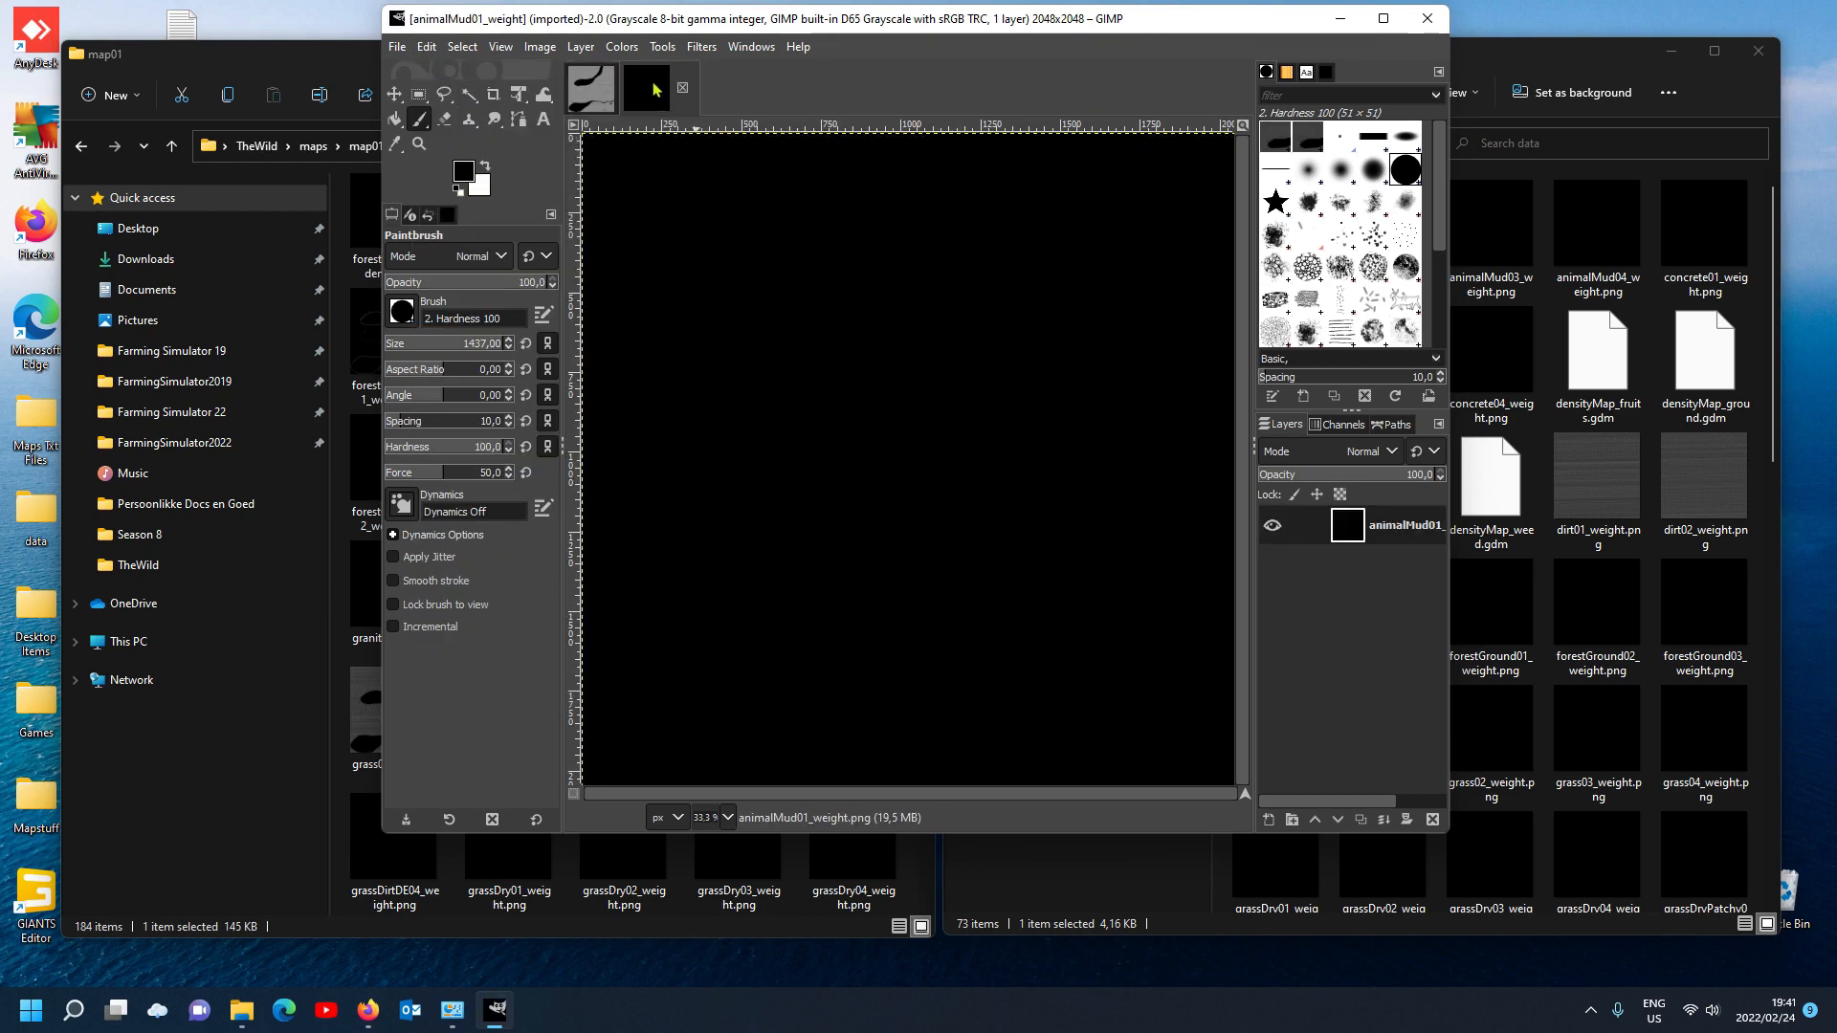
left_click(427, 47)
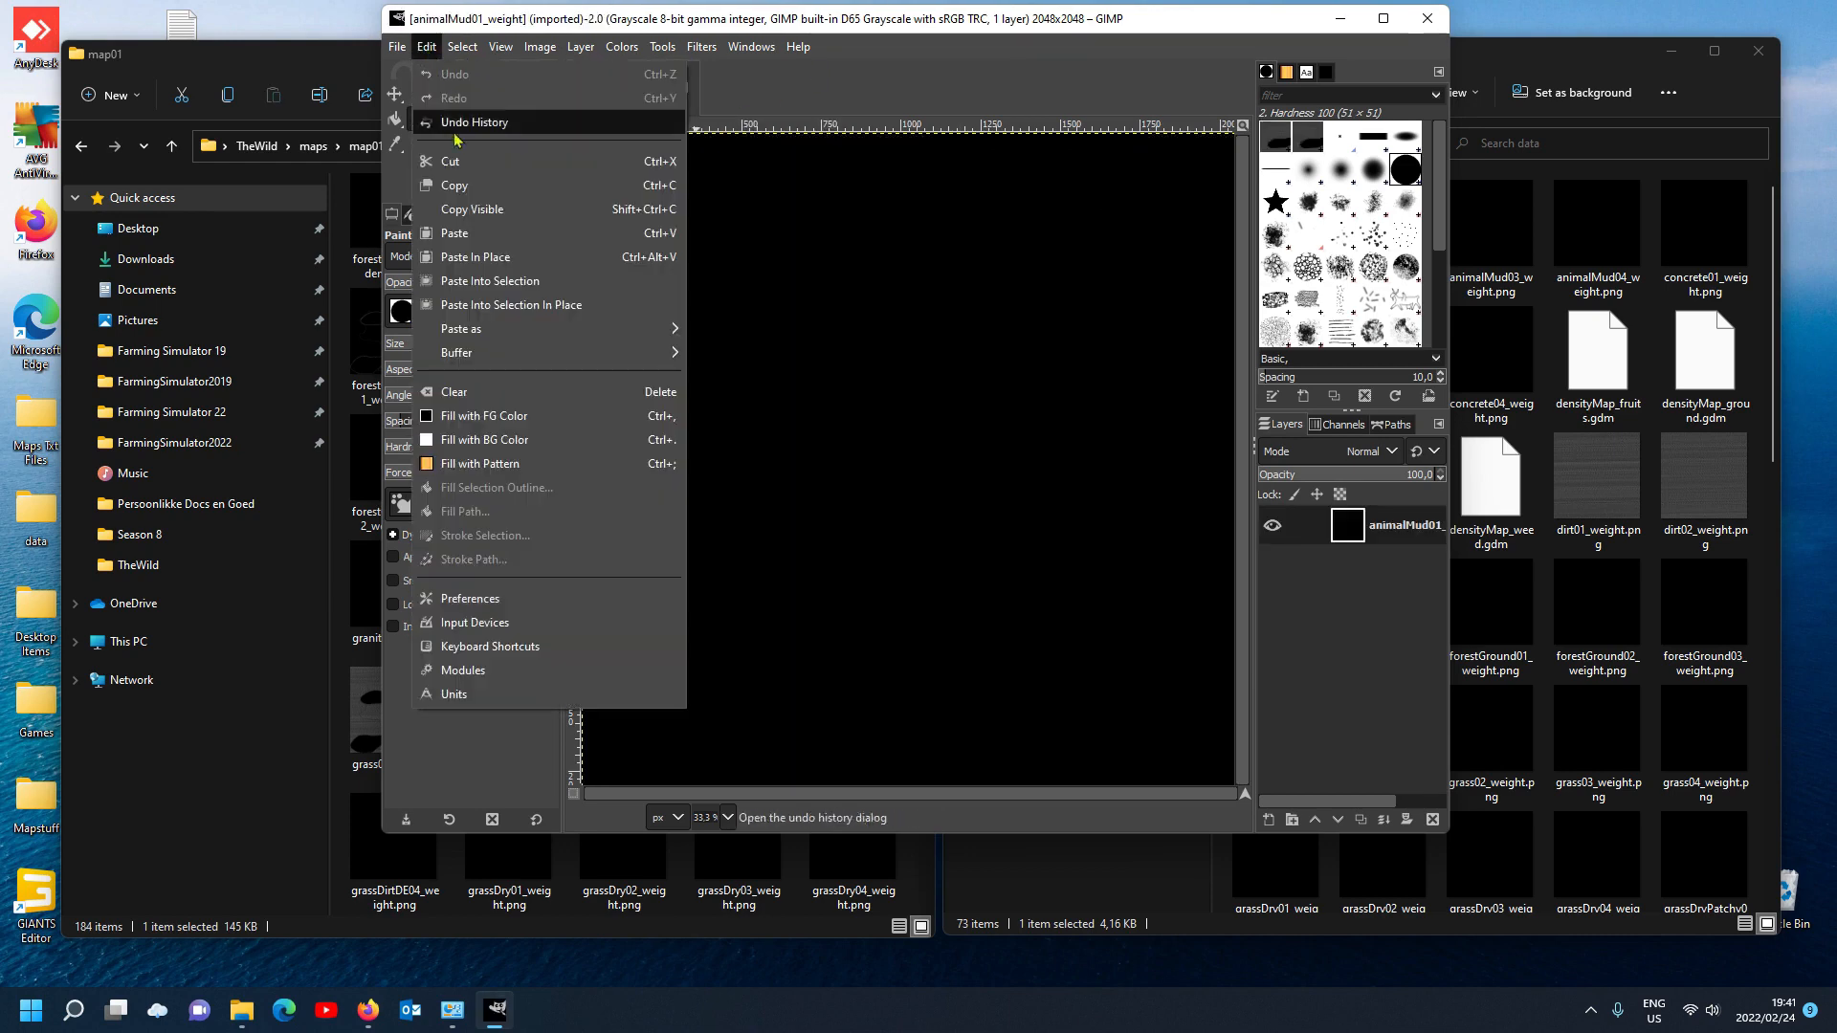
left_click(529, 283)
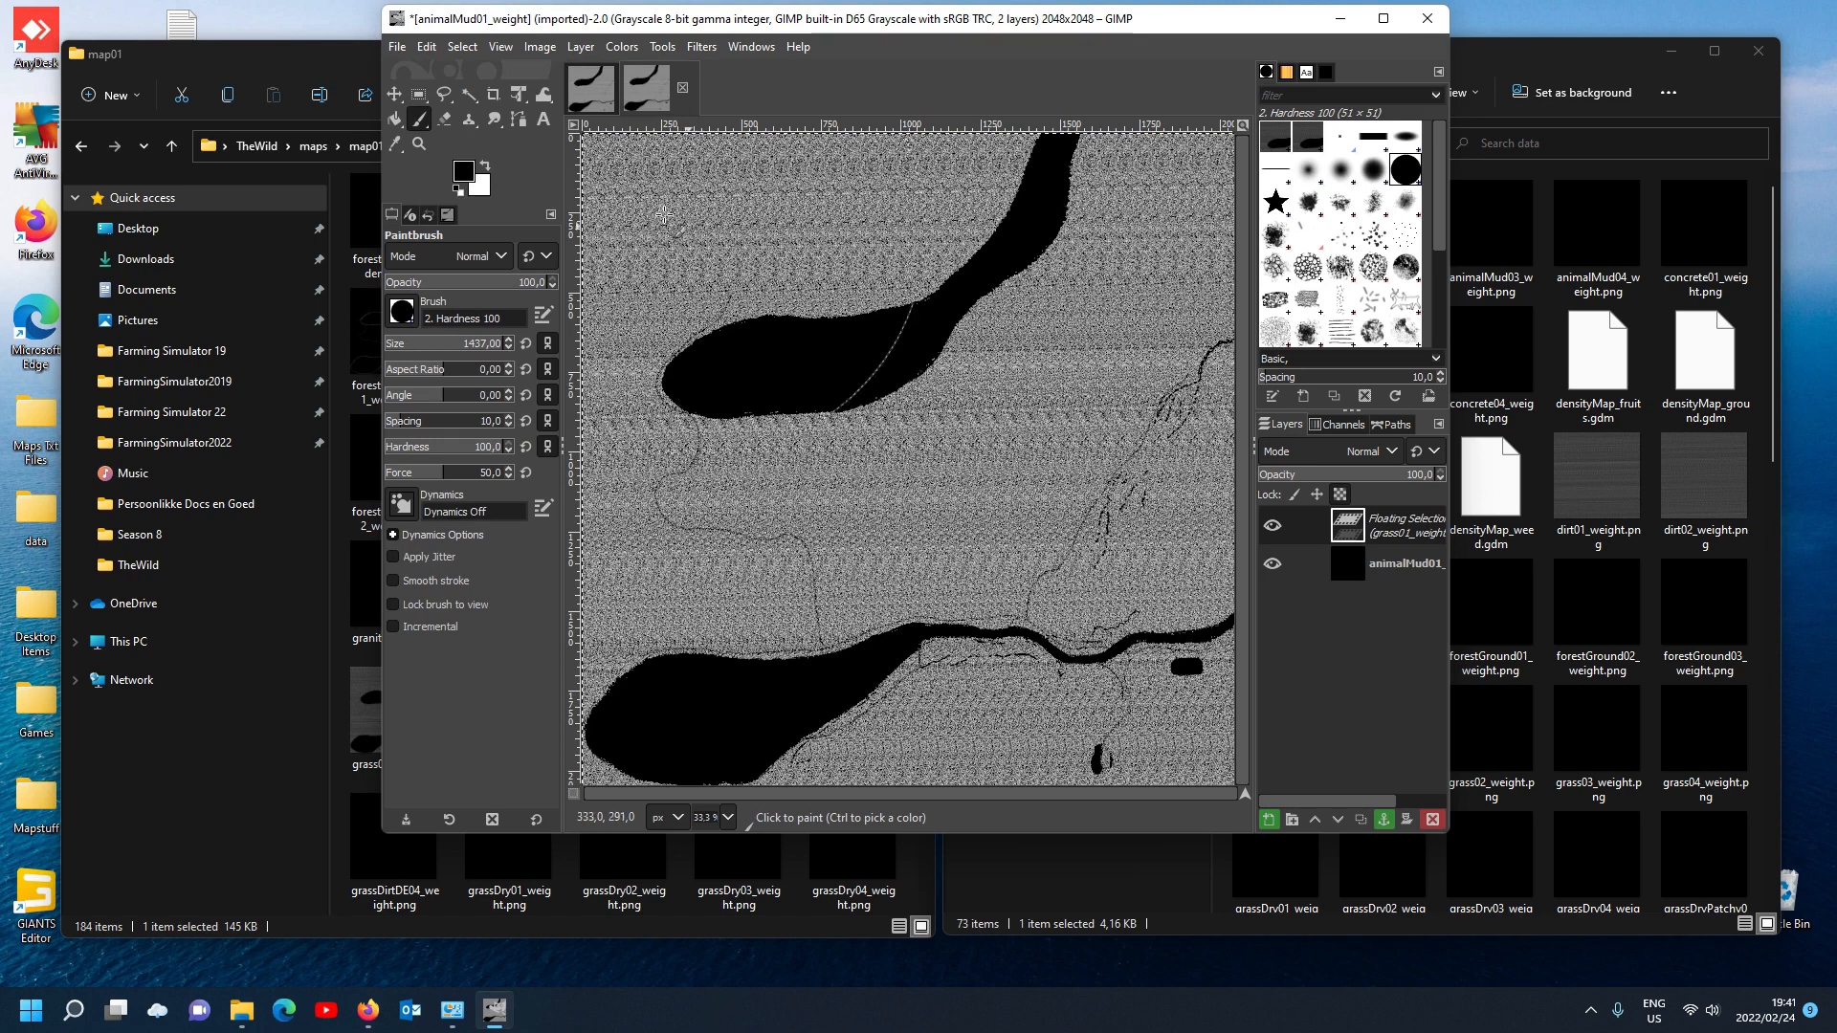
Step: Start exporting the edited image as animalMud01_weight.png to blankmap's mapUS data folder, replacing the existing file
left_click(397, 46)
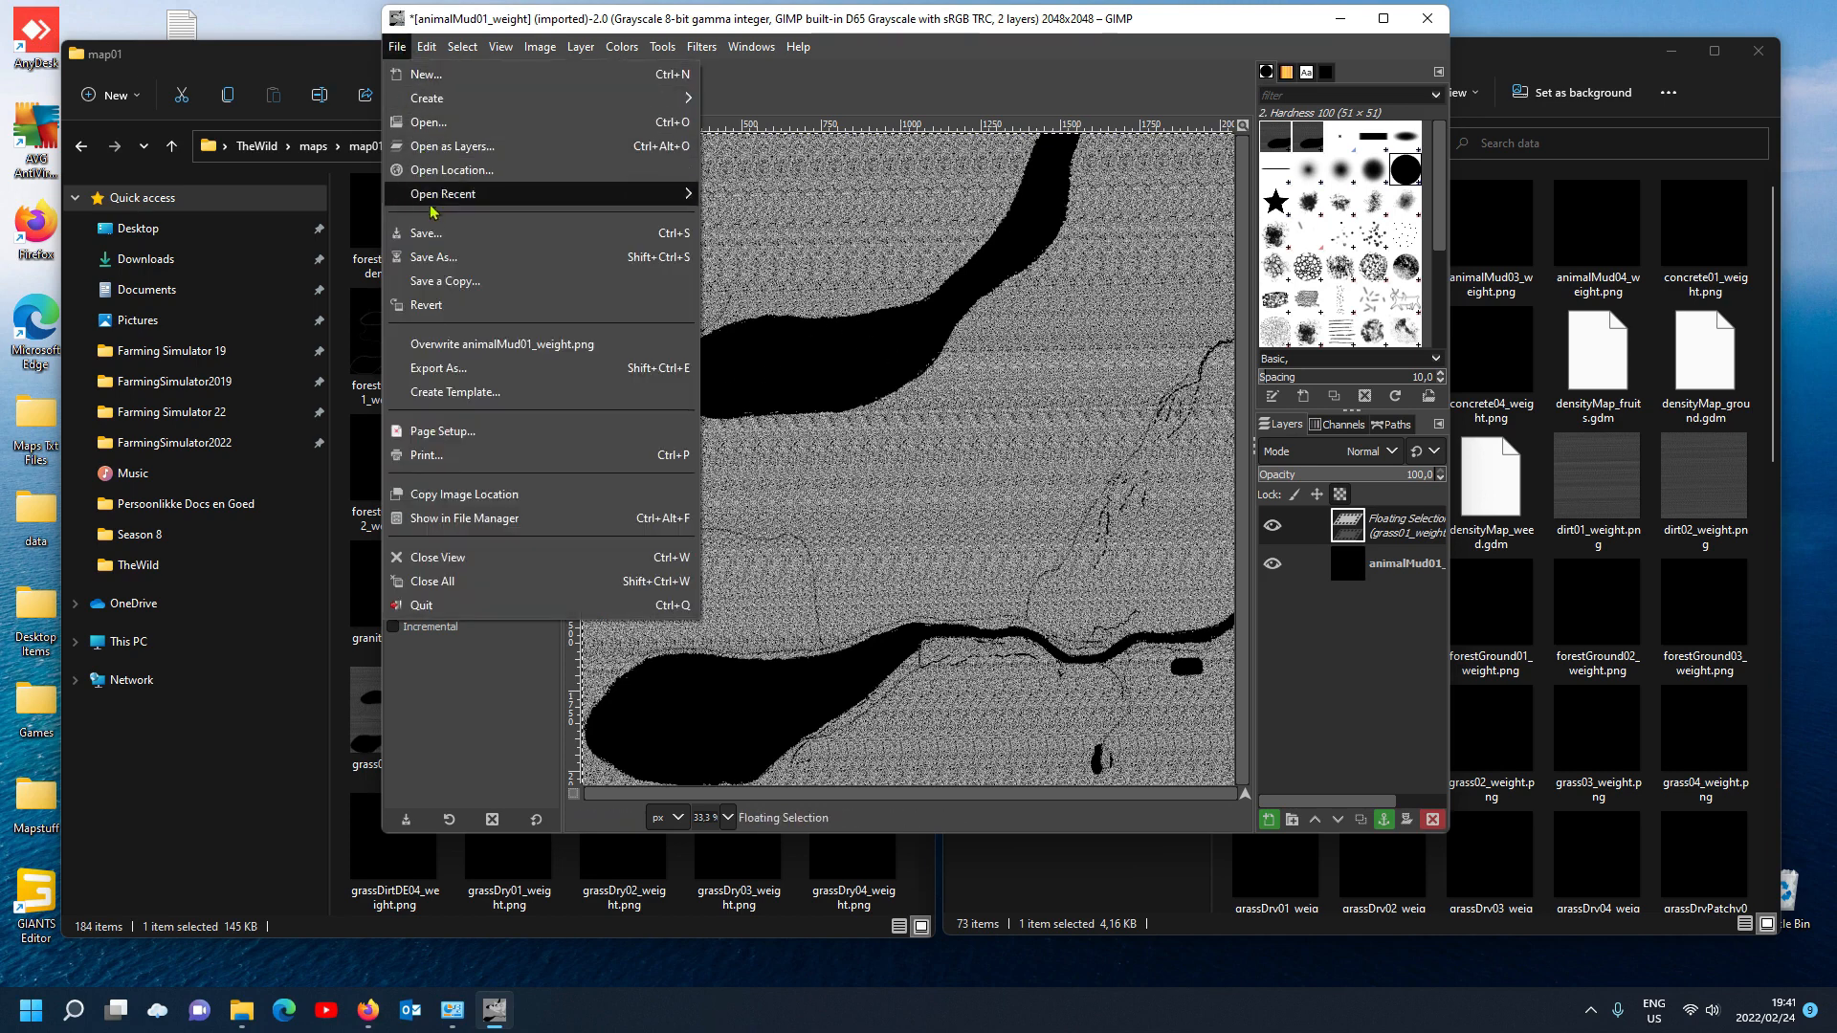
left_click(443, 371)
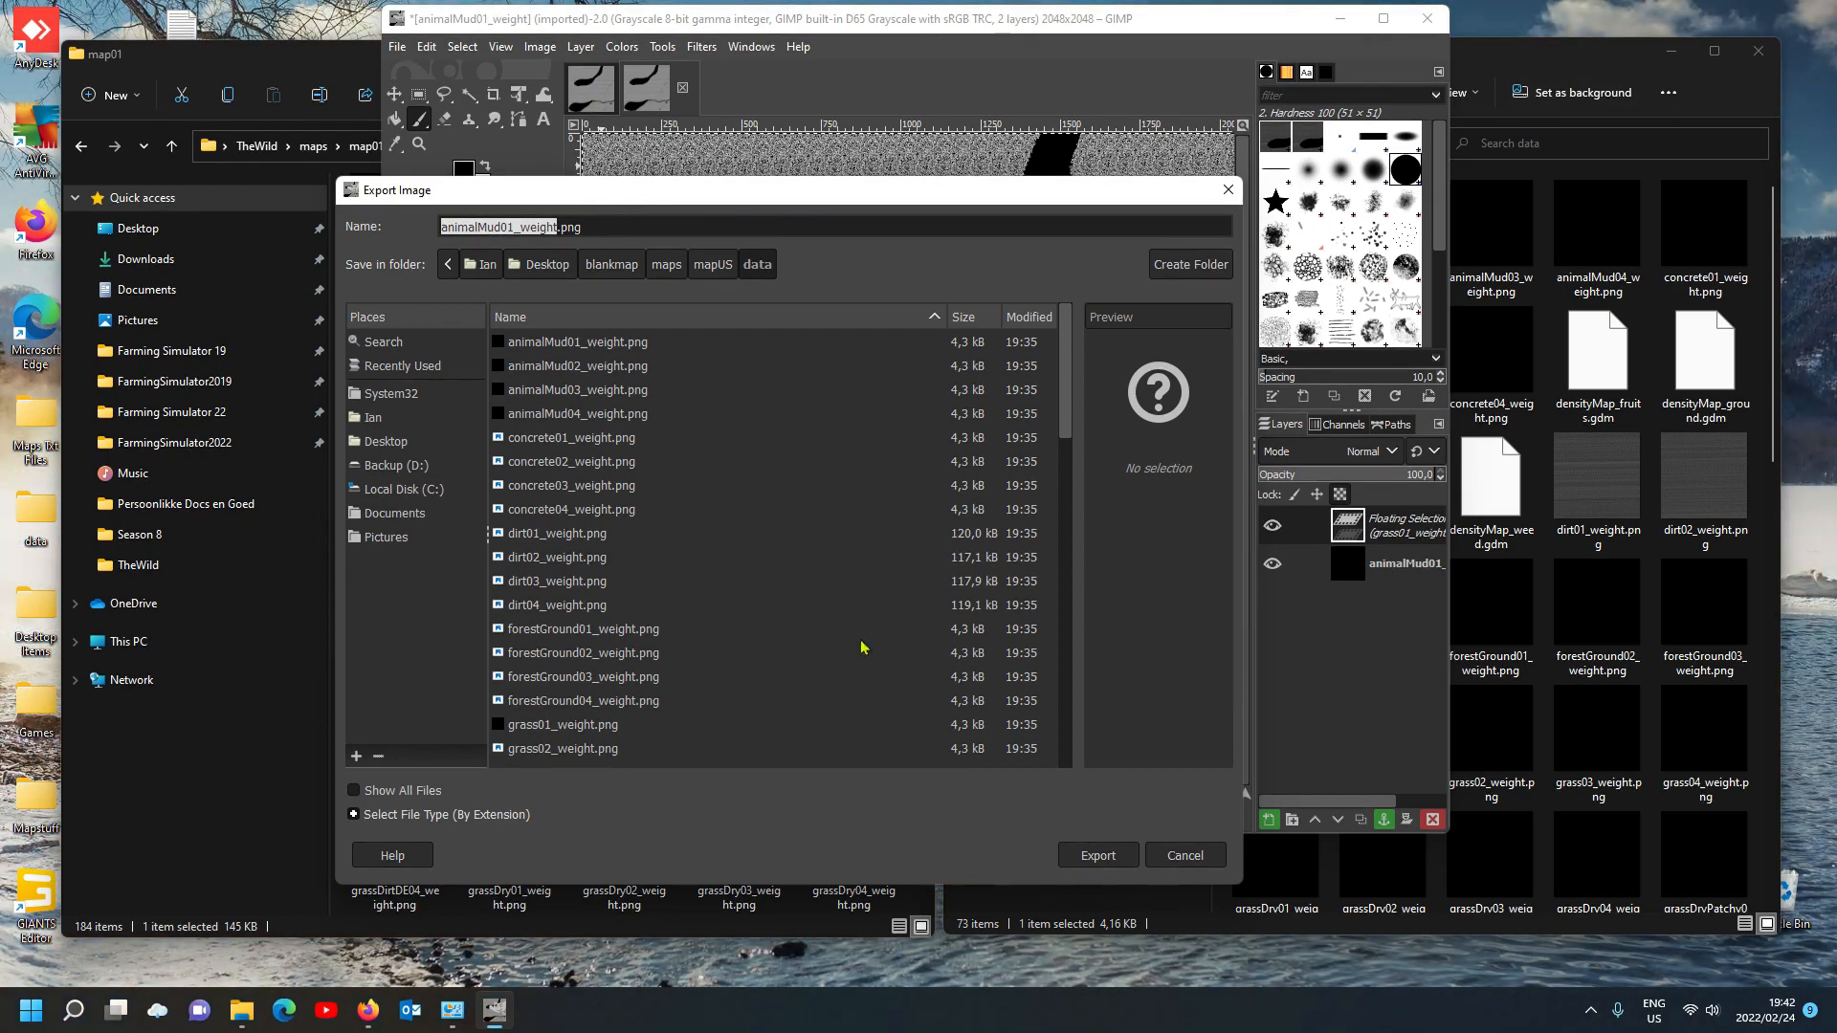
left_click(1100, 859)
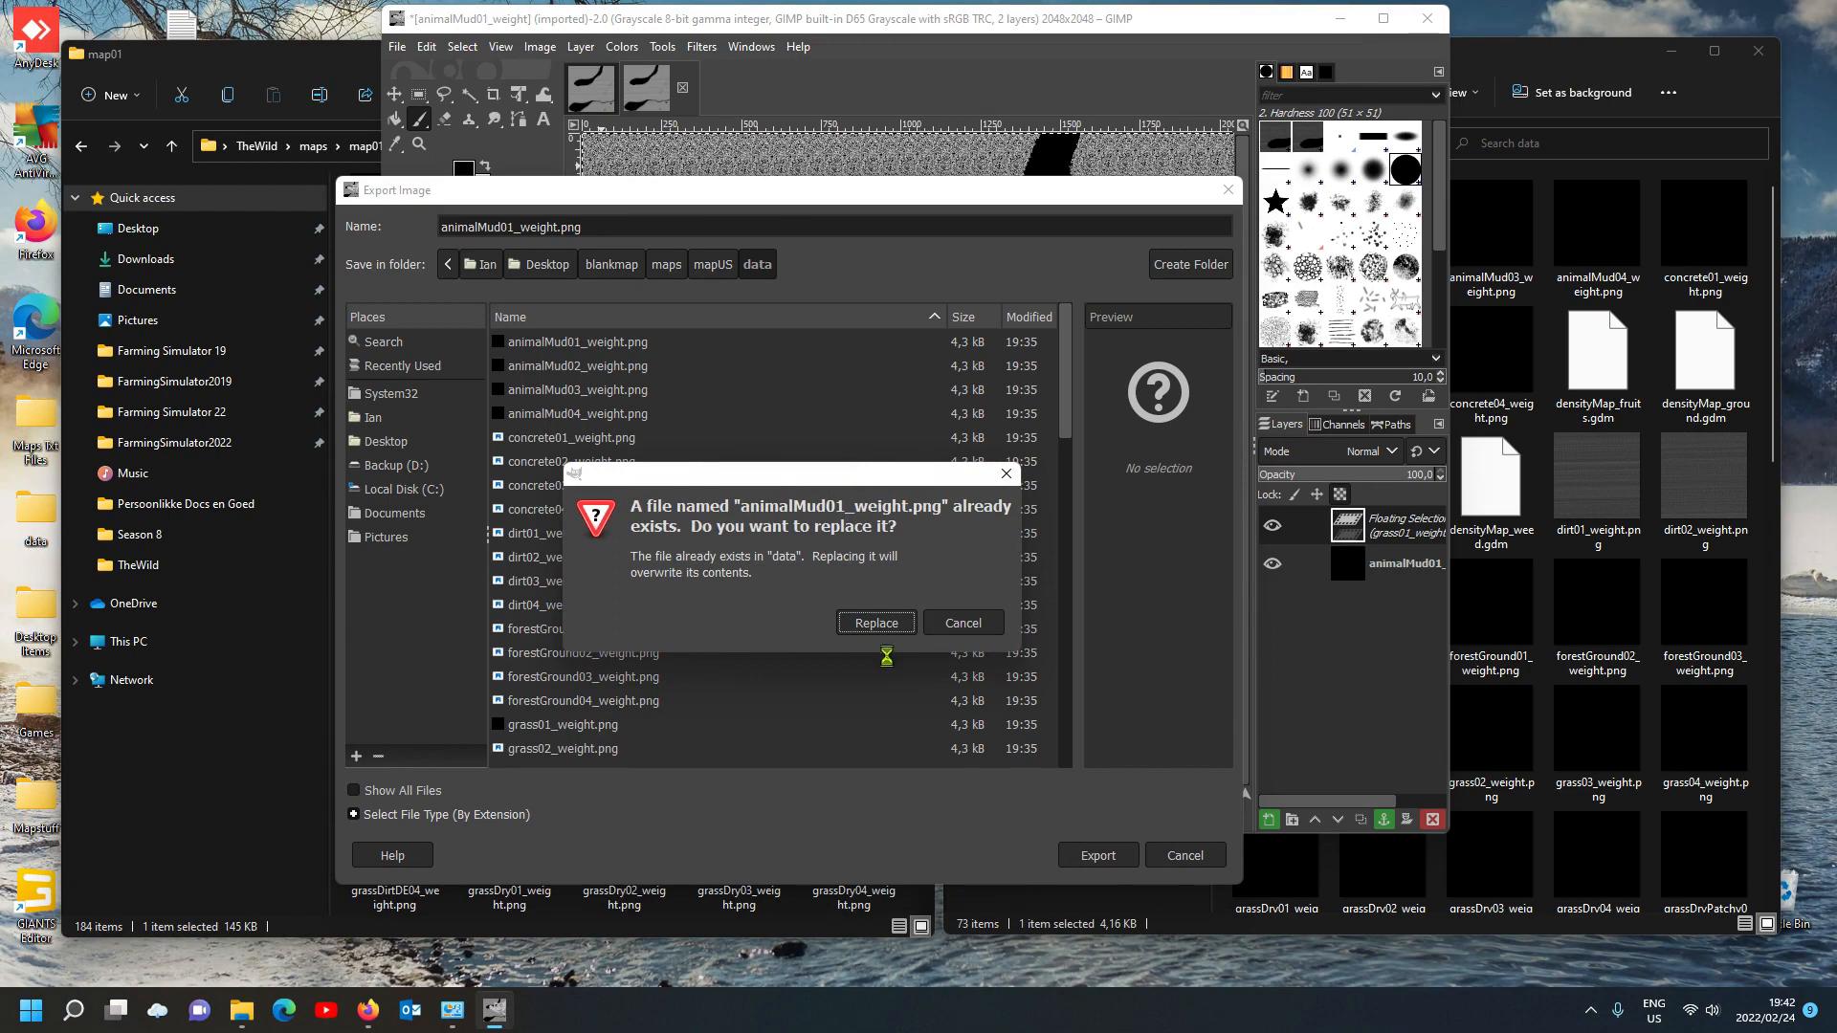
left_click(872, 624)
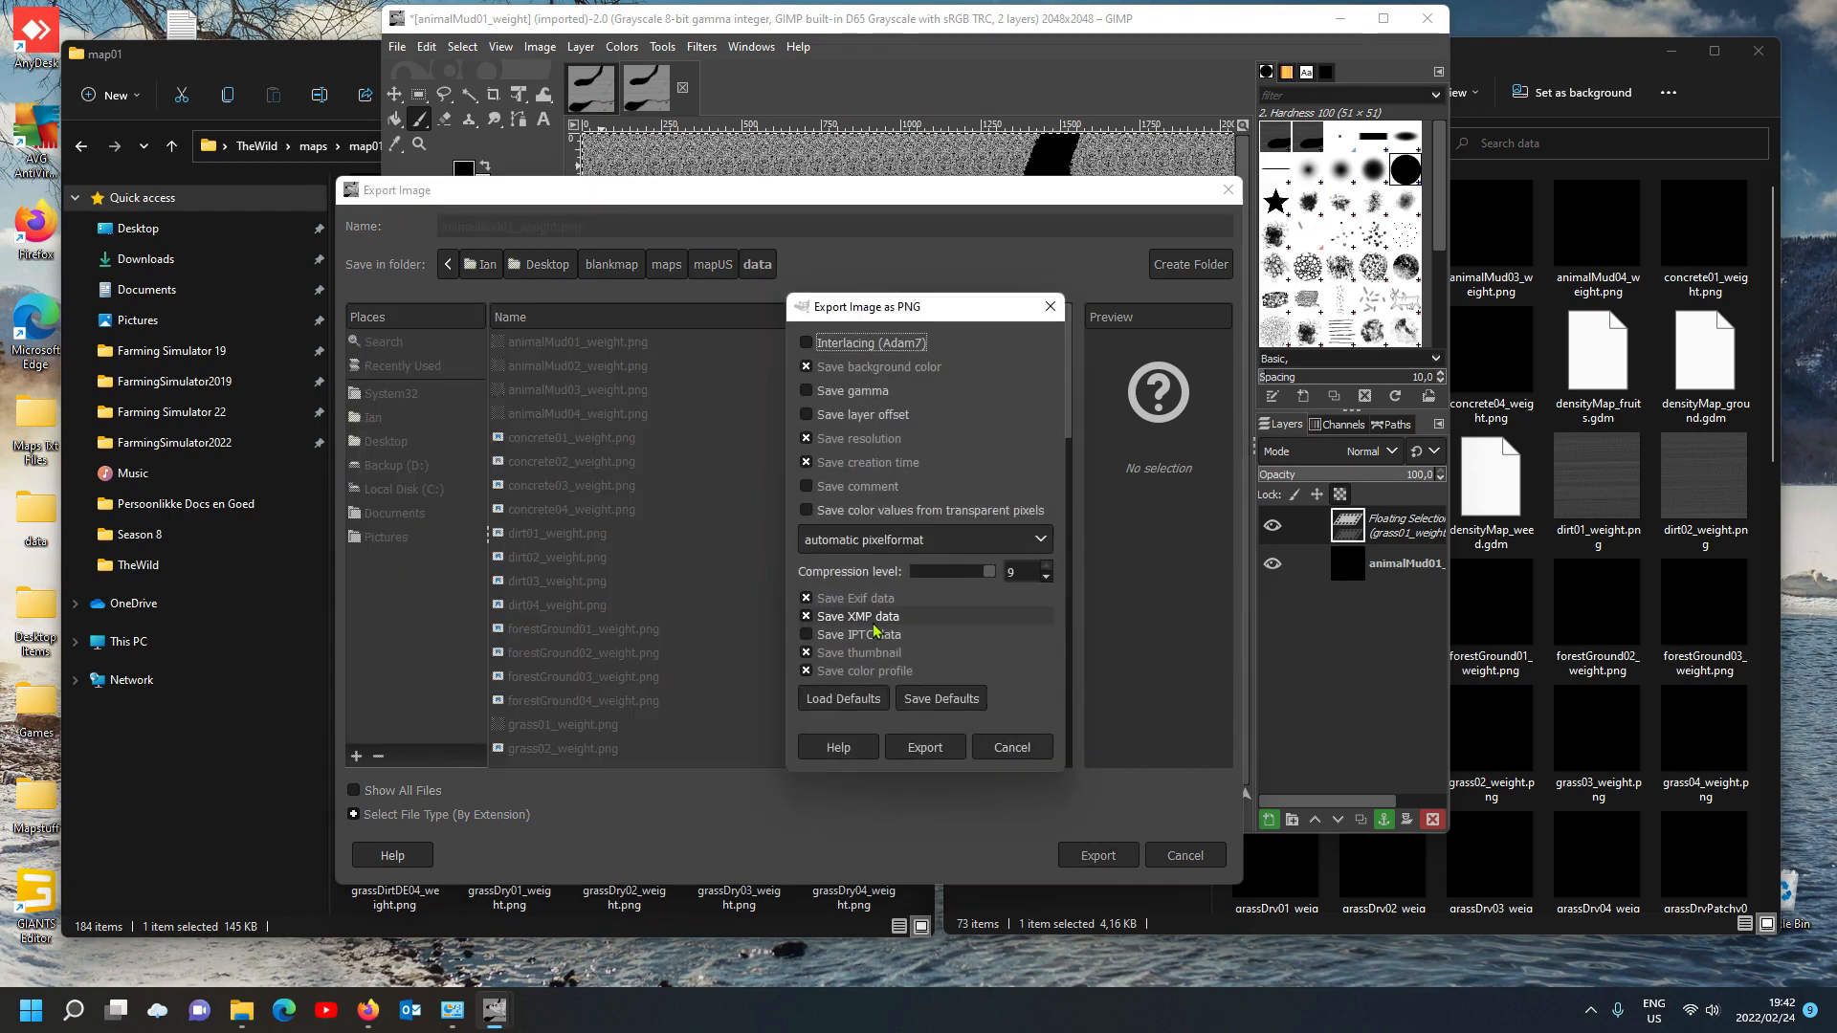
Step: Export the animalMud01_weight PNG with the 8bpc GRAY pixel format and background colour saving turned off
left_click(919, 542)
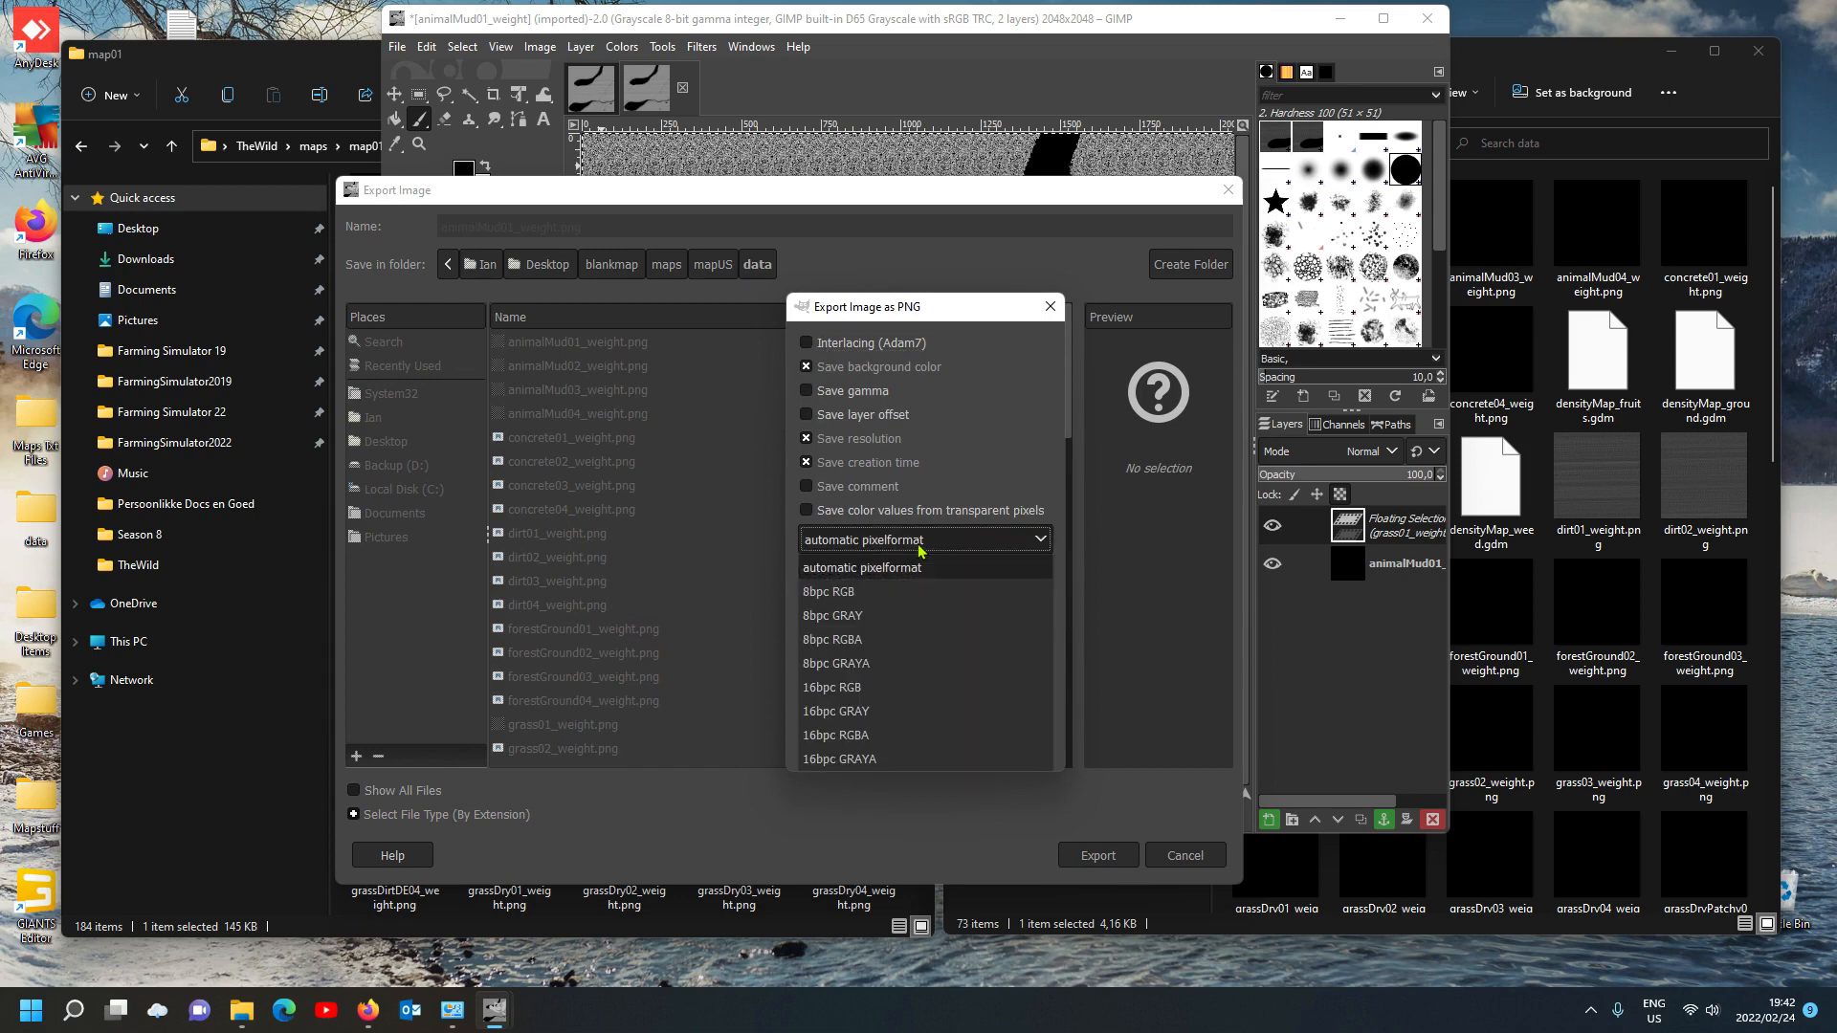
left_click(880, 619)
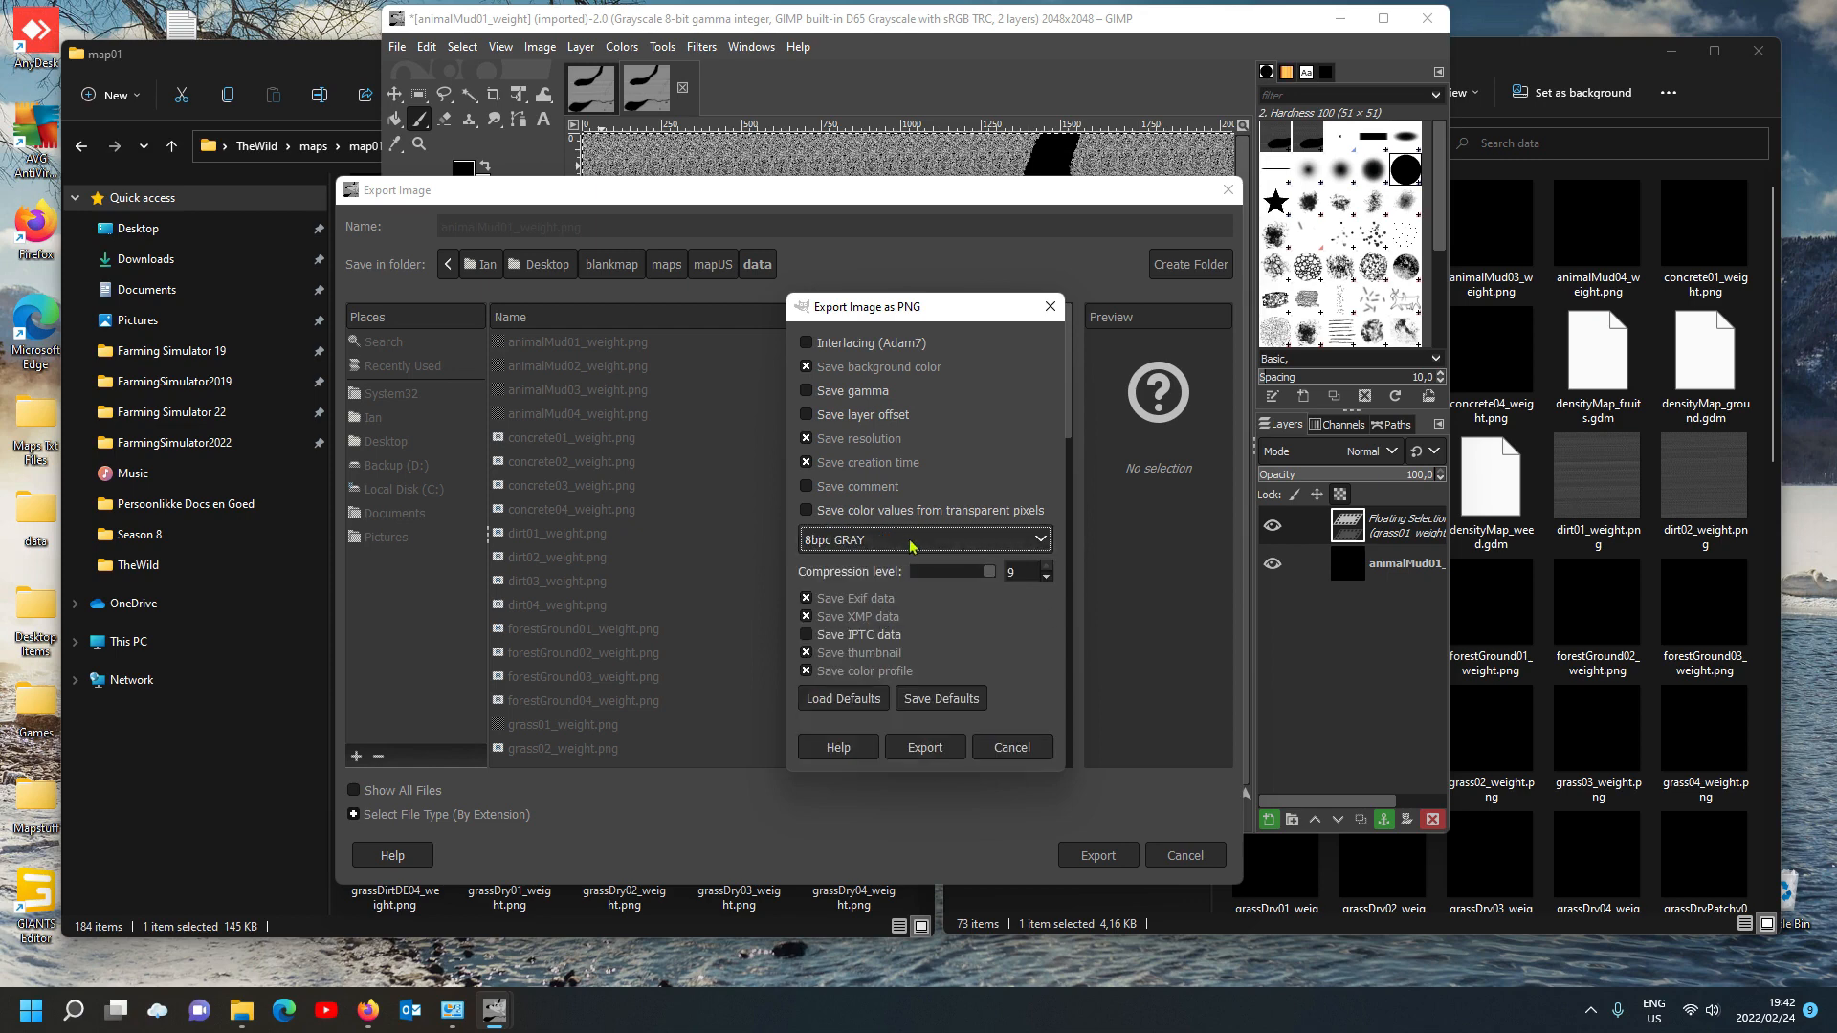
left_click(806, 463)
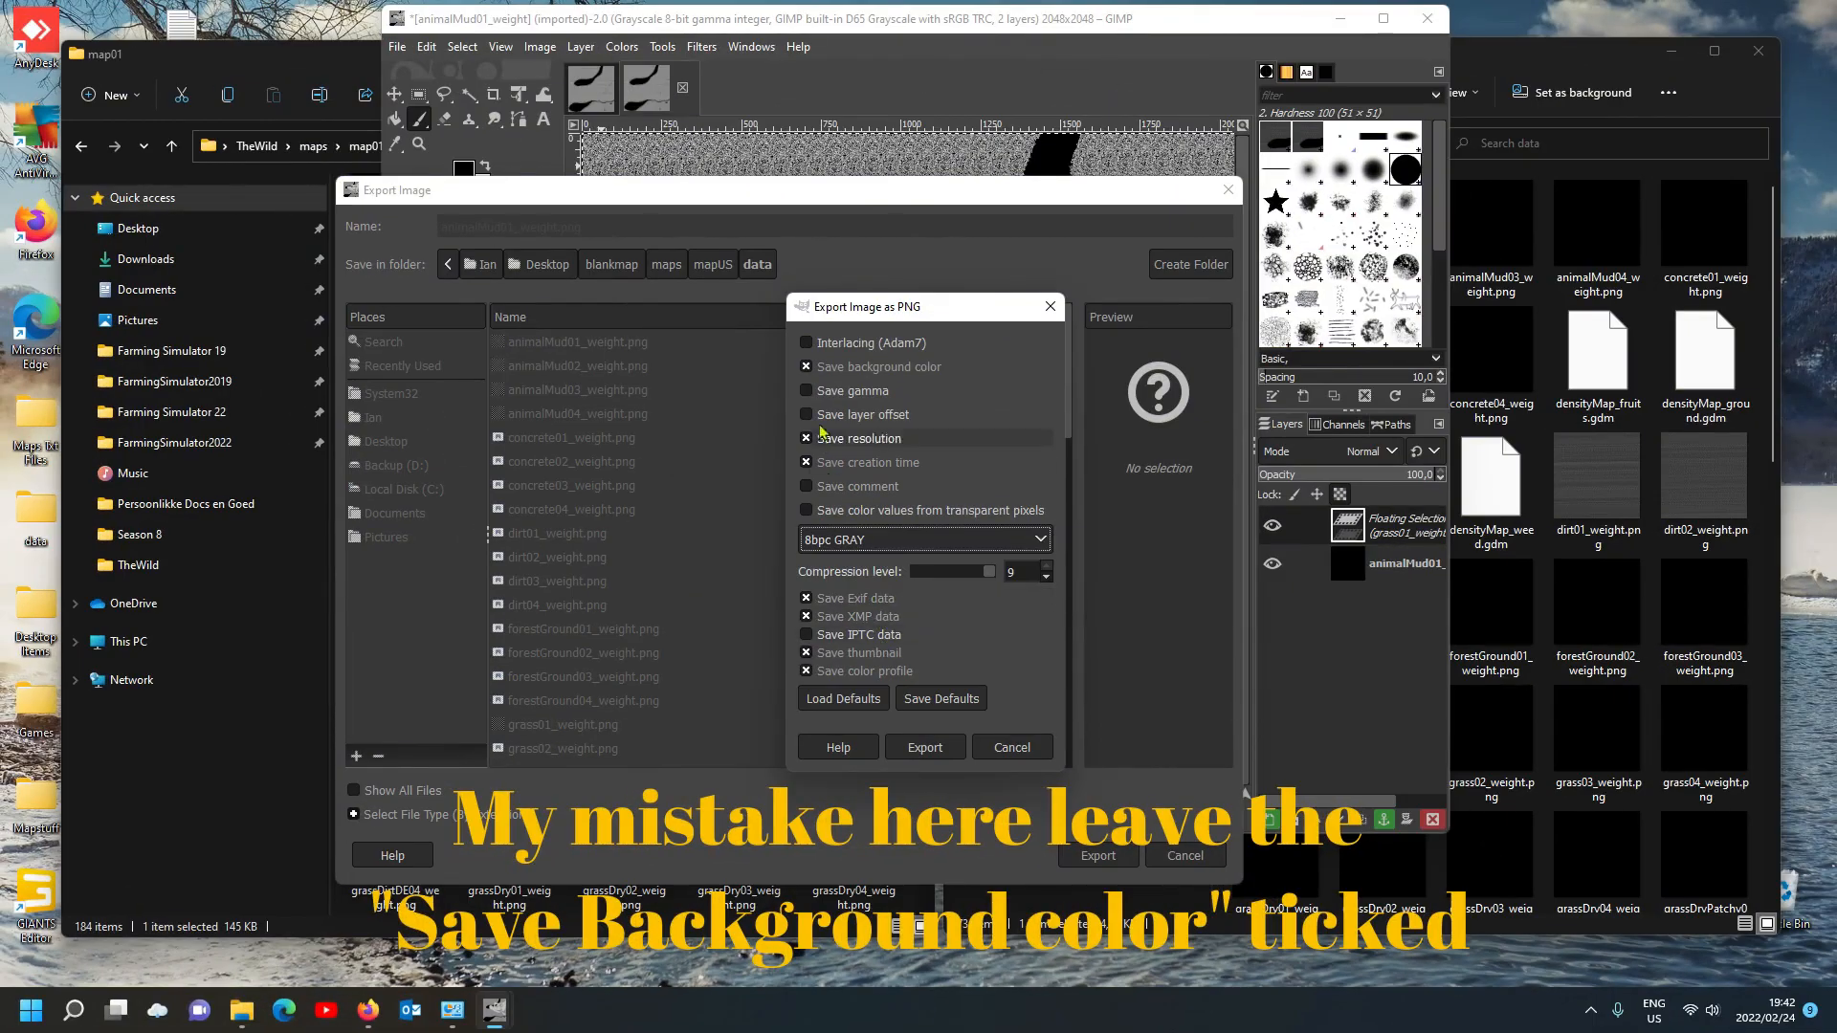
left_click(834, 370)
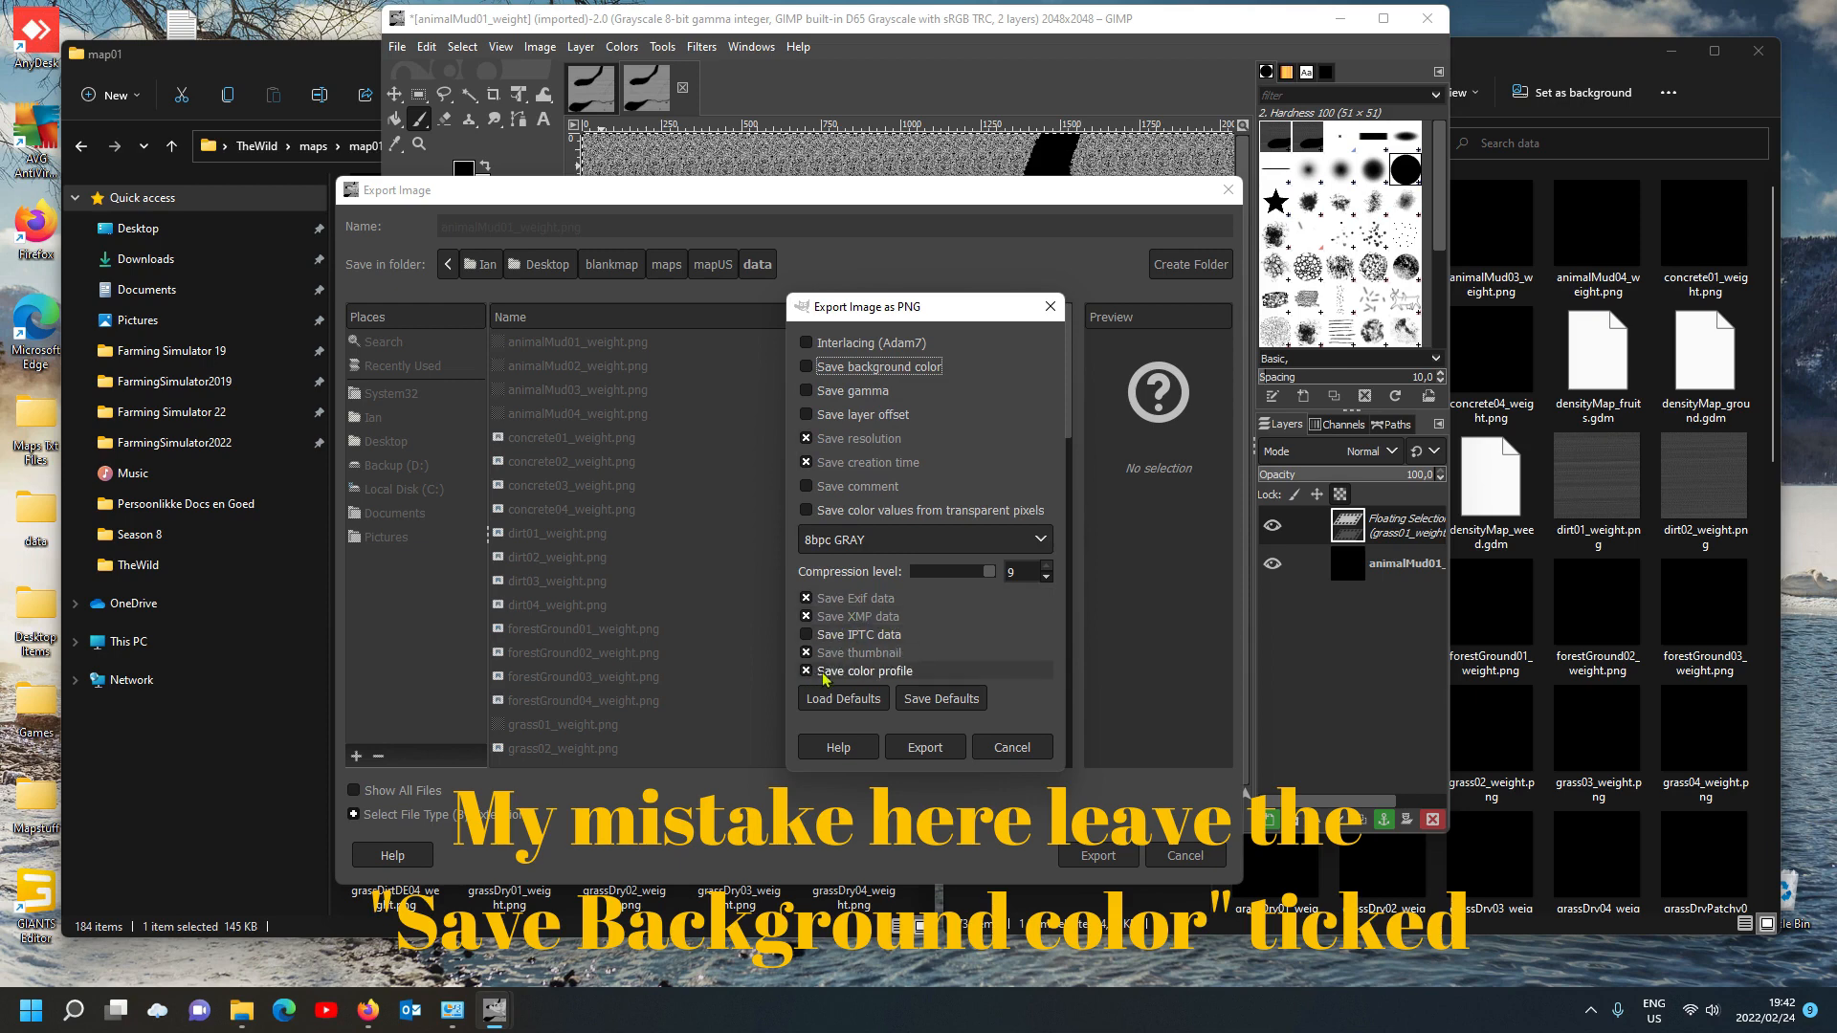
left_click(928, 751)
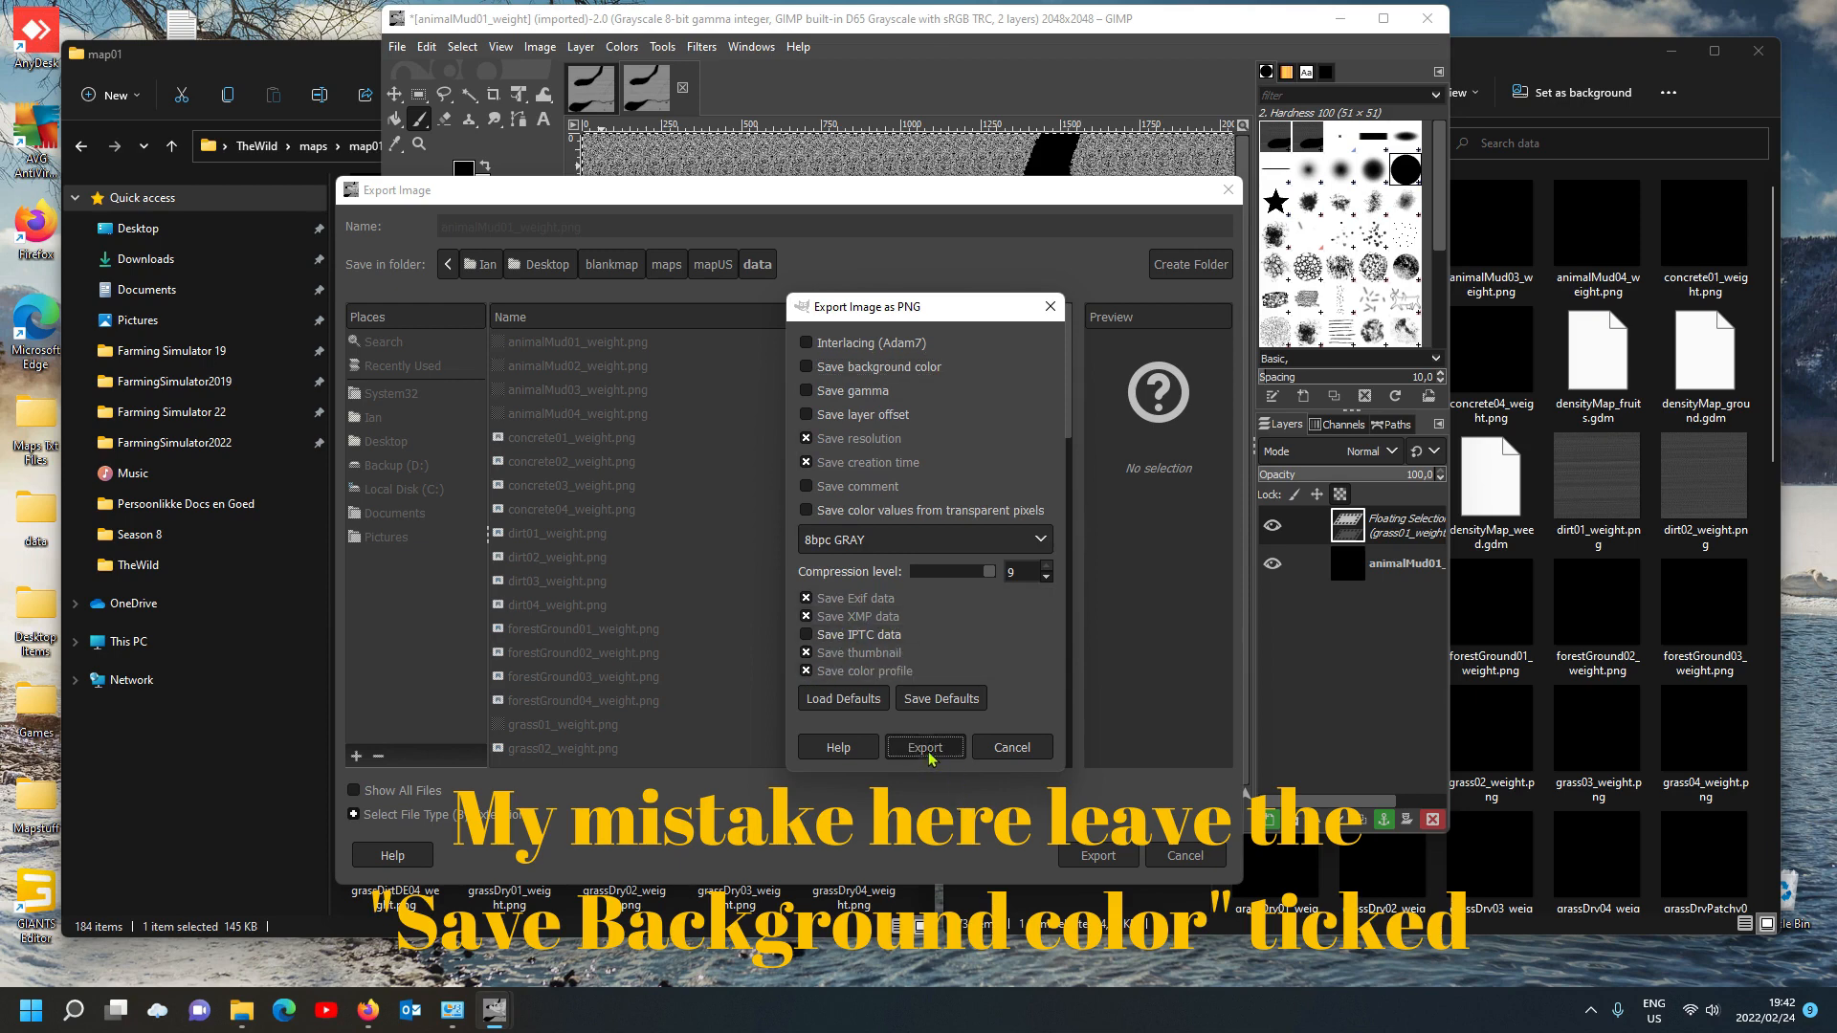
Step: Close both open weight images, discarding the unsaved changes, and minimize GIMP
left_click(593, 89)
left_click(627, 88)
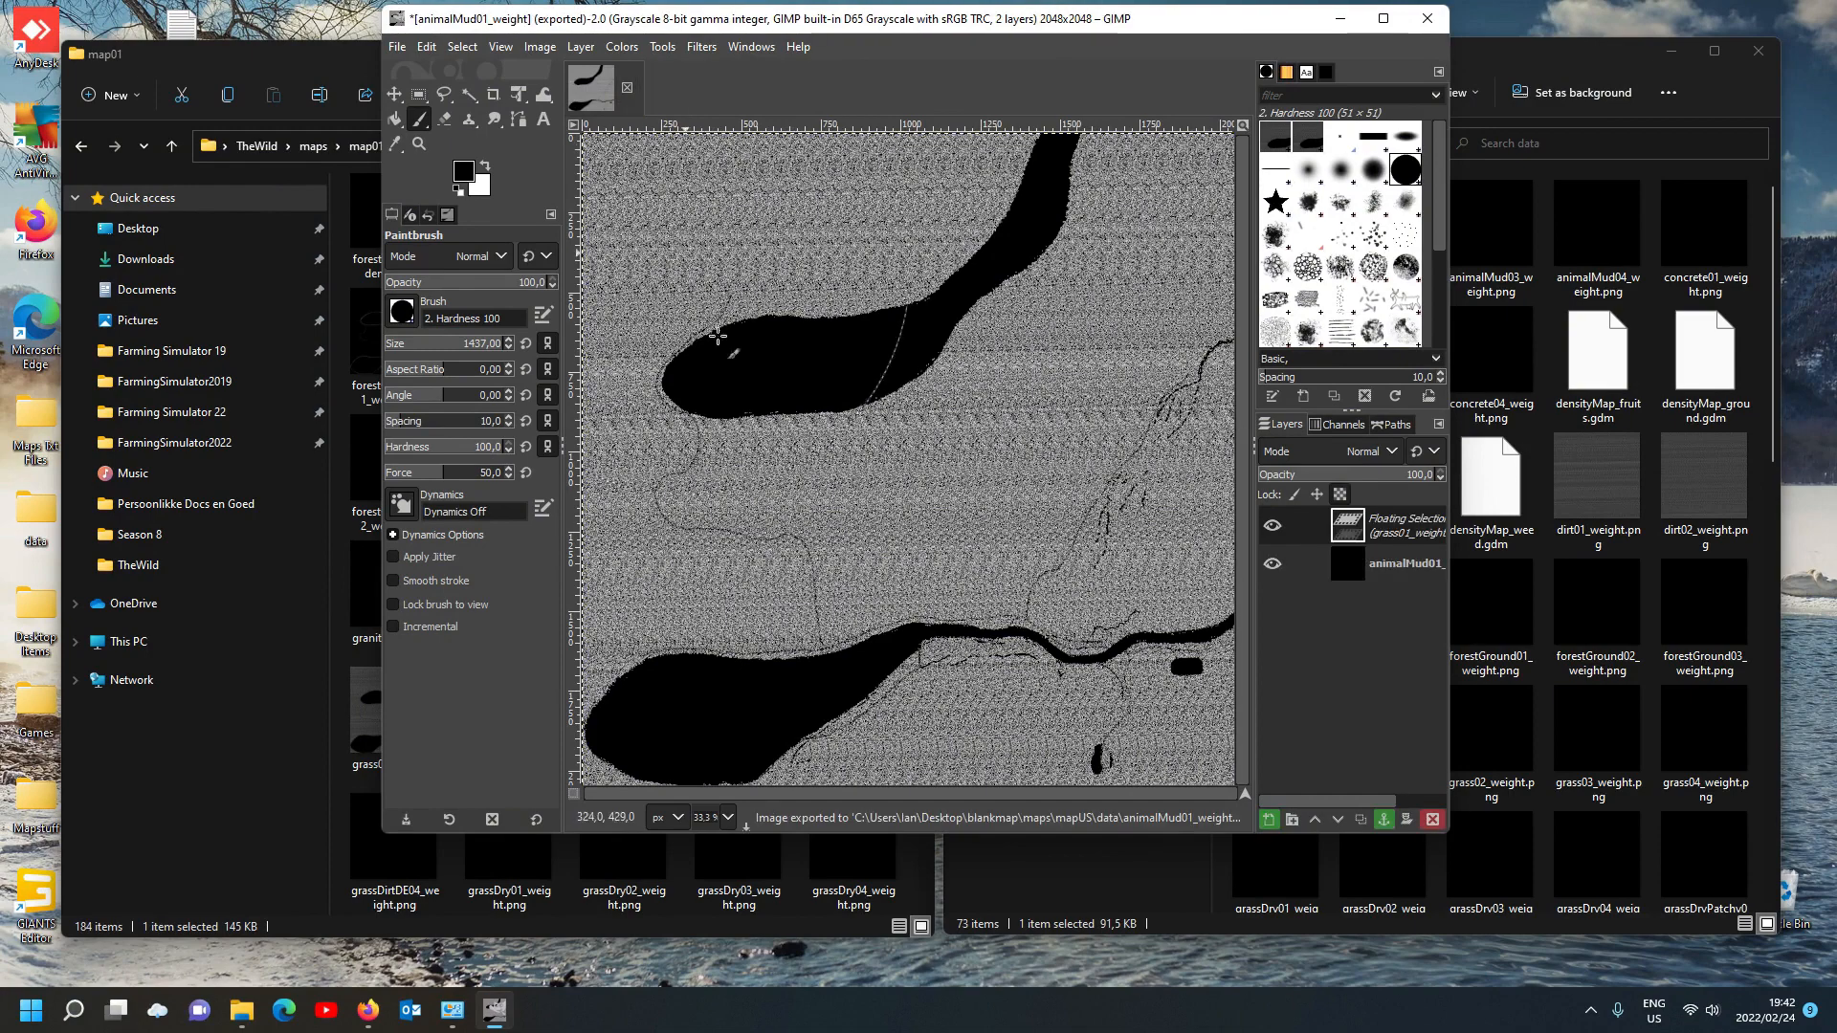
left_click(627, 88)
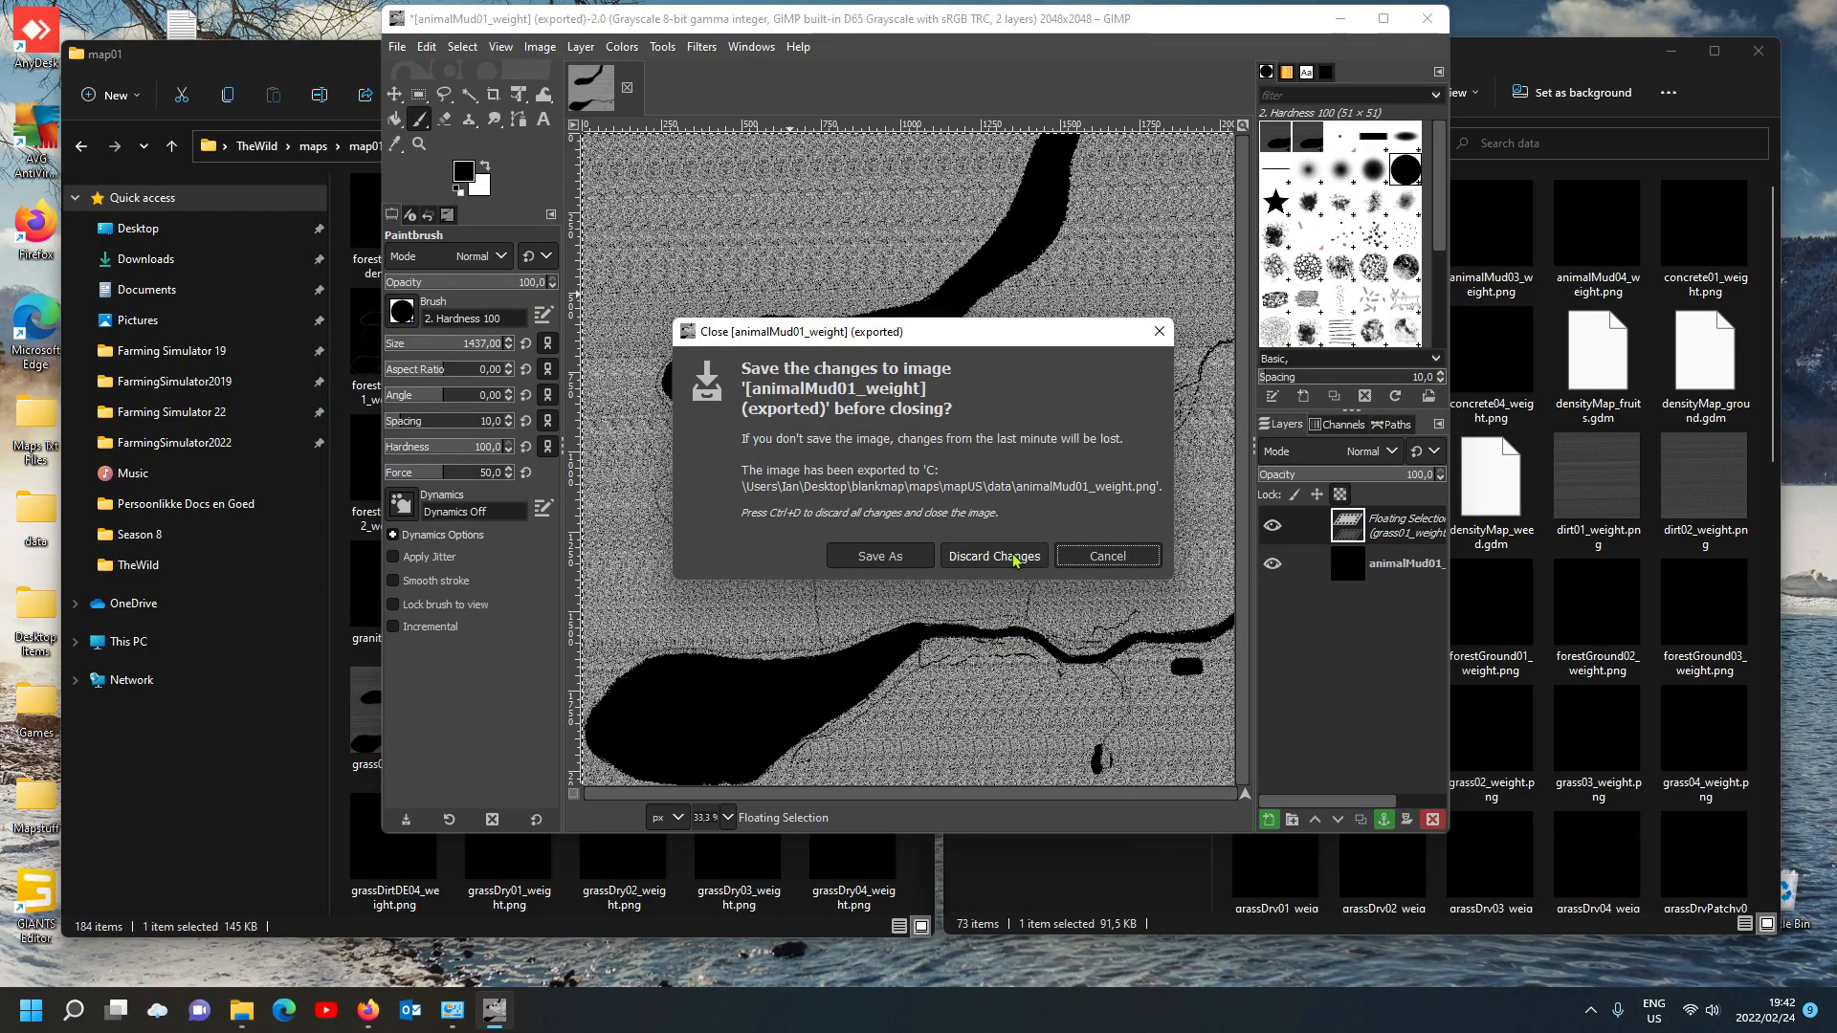
left_click(1016, 560)
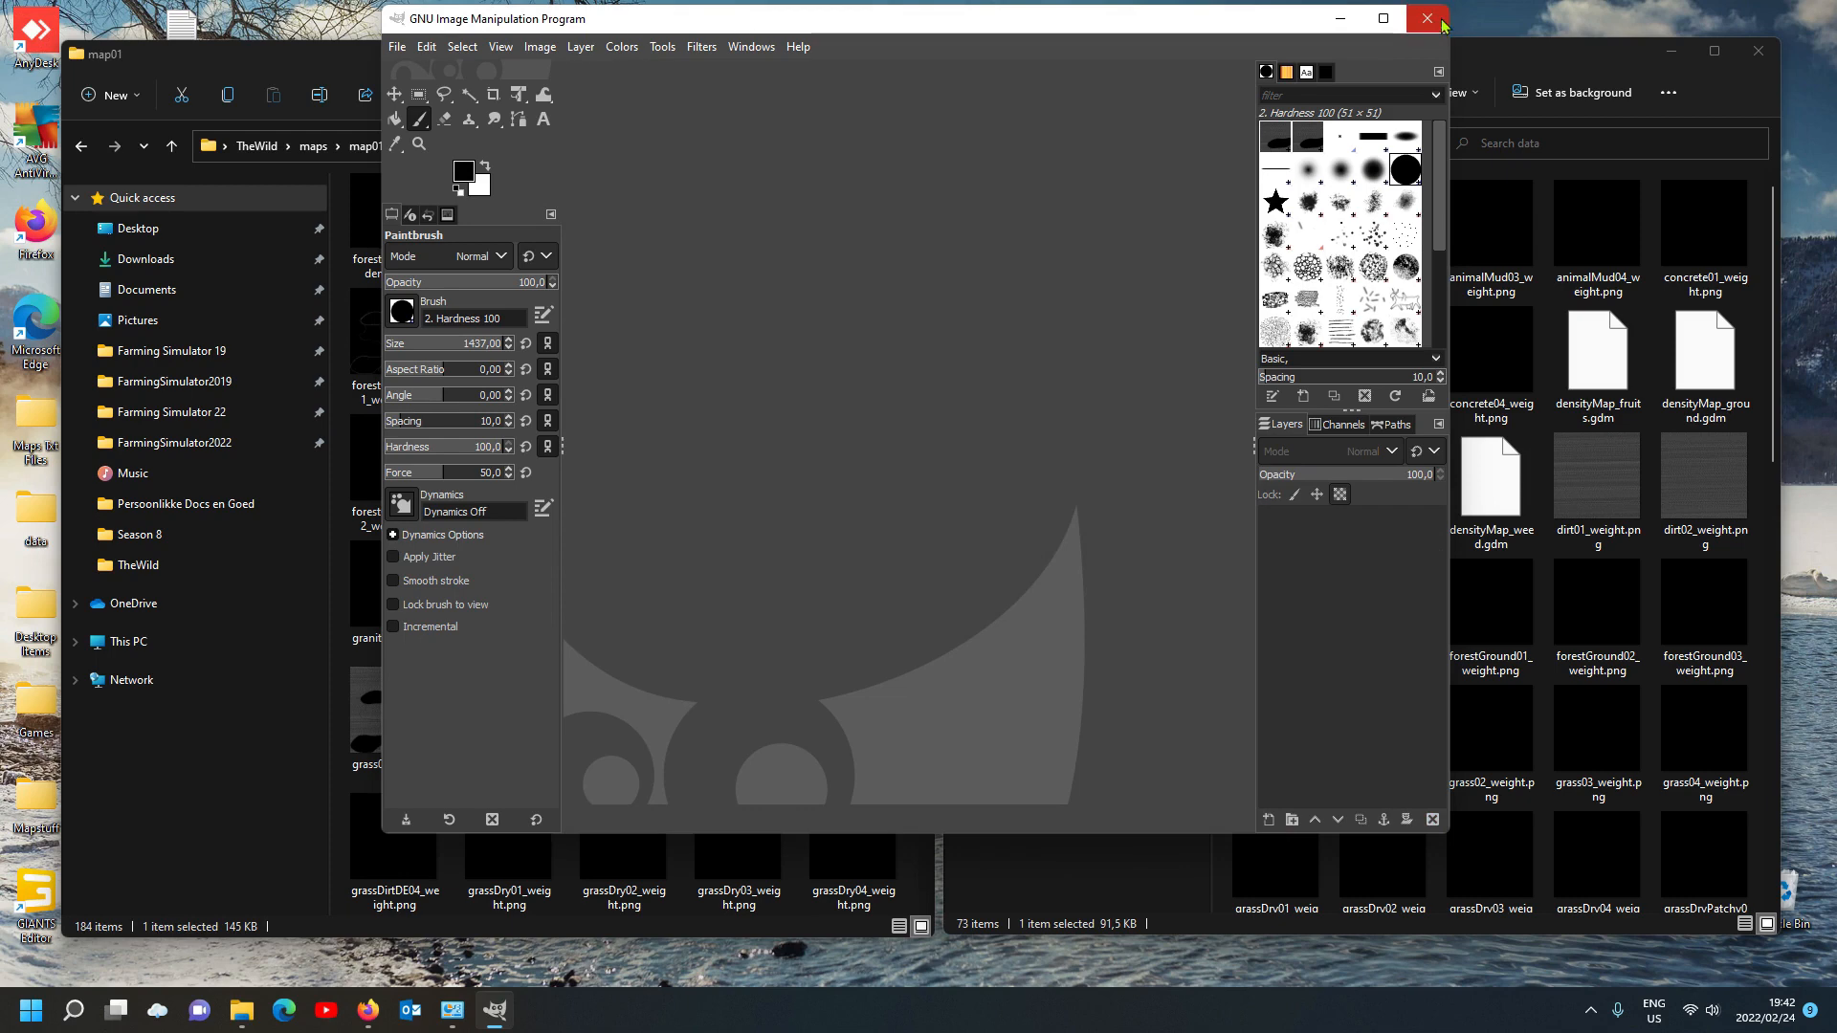
left_click(1343, 18)
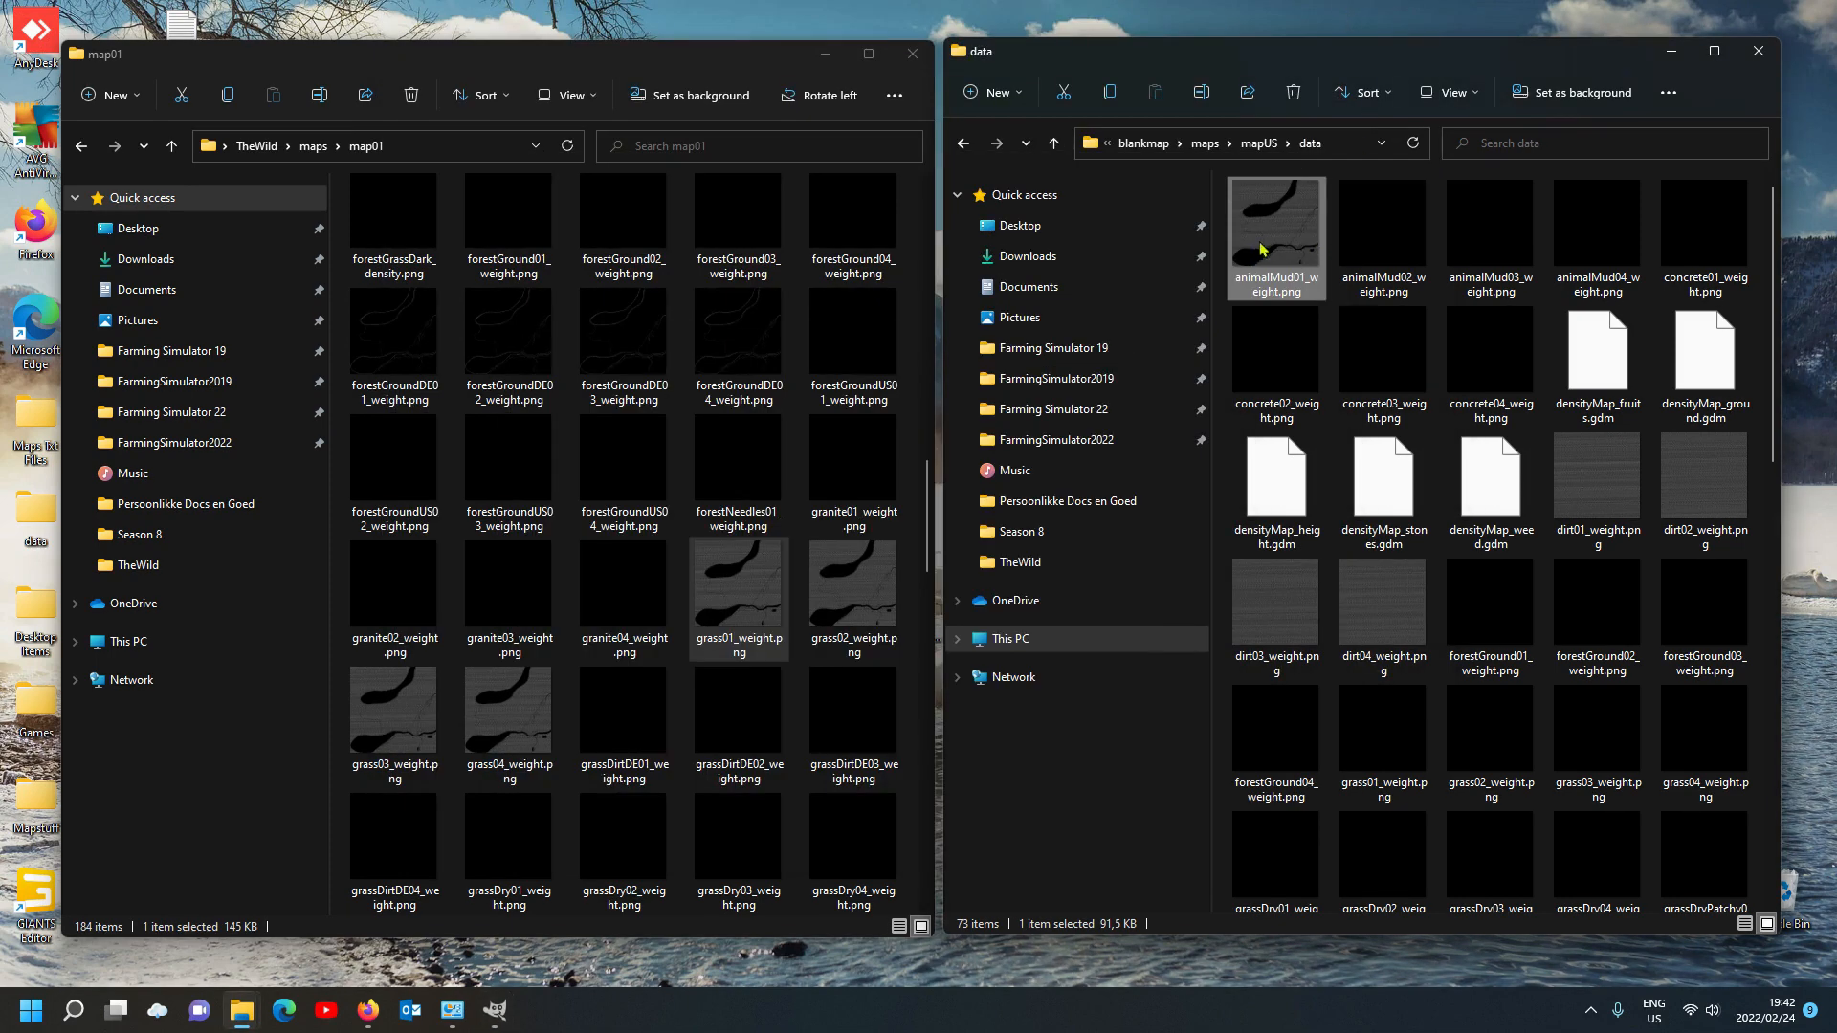
Step: Open map.i3d from blankmap's mapUS folder in GIANTS Editor
left_click(1259, 144)
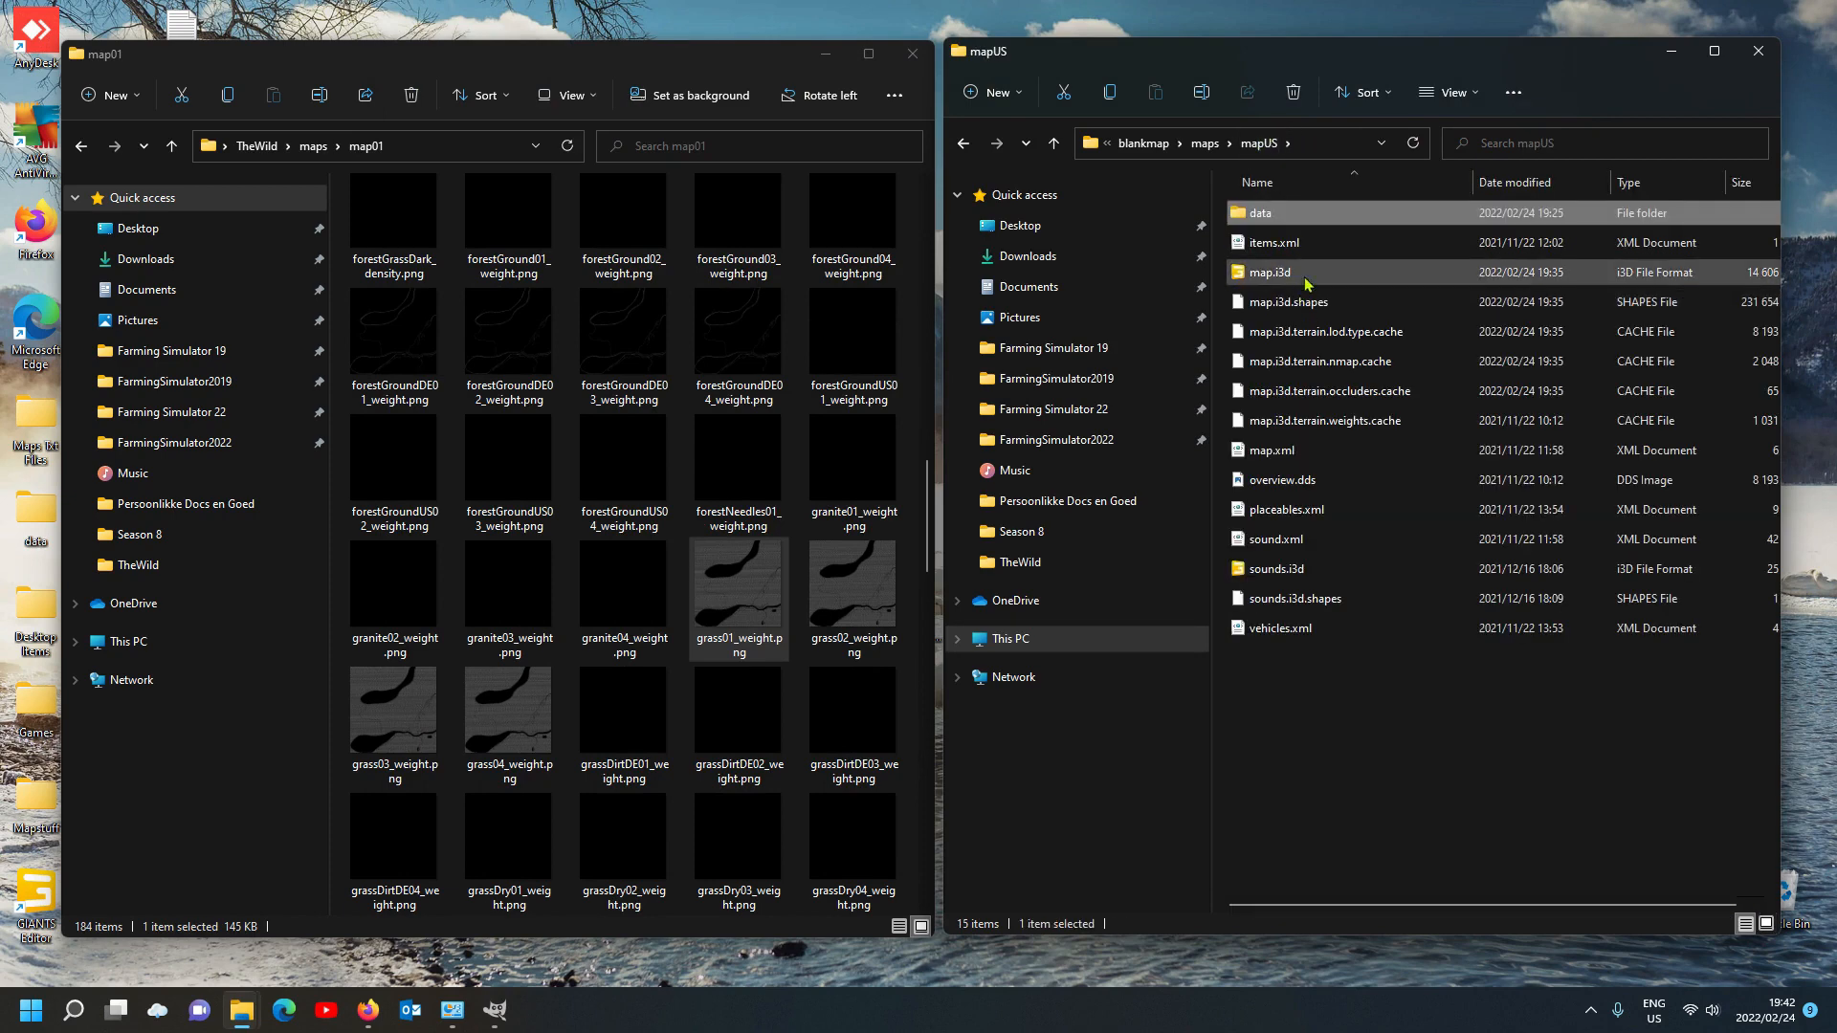
double_click(1273, 272)
left_click(937, 616)
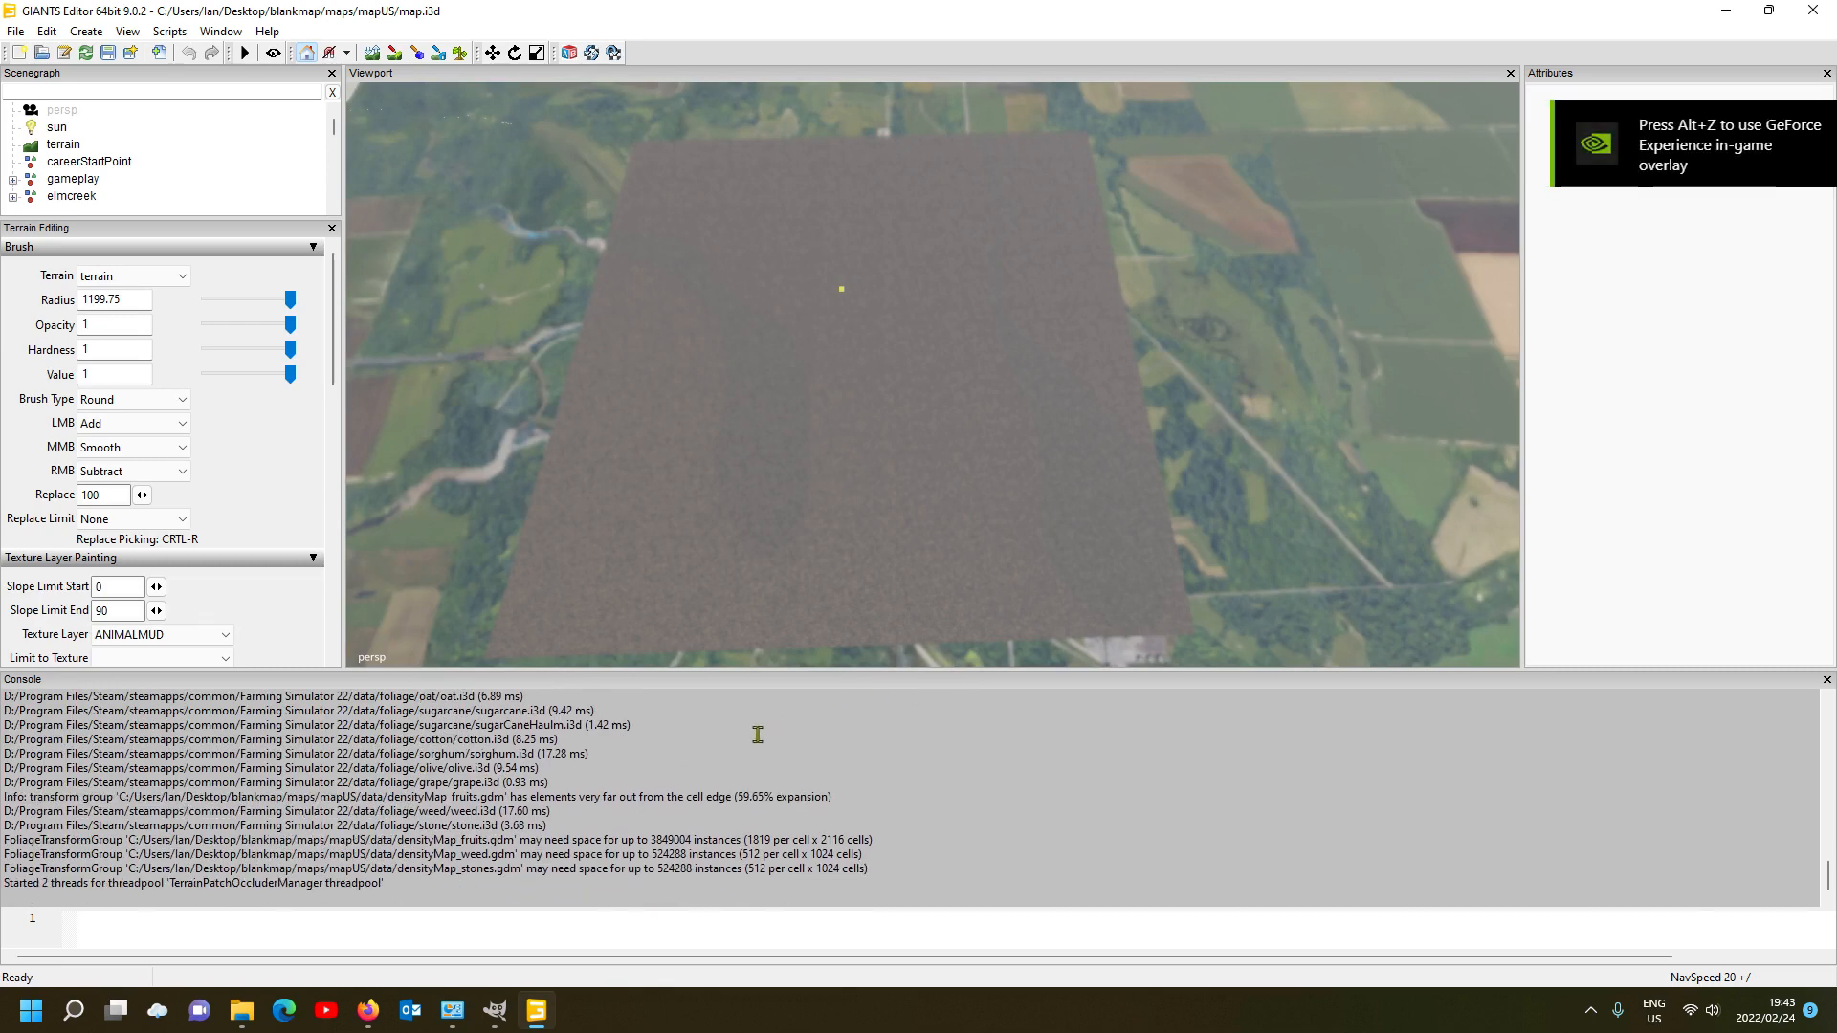
Step: Review the console's loading log and inspect the terrain's ground texture from several angles, and close GIANTS Editor without saving
scroll(456, 763, "up", 5)
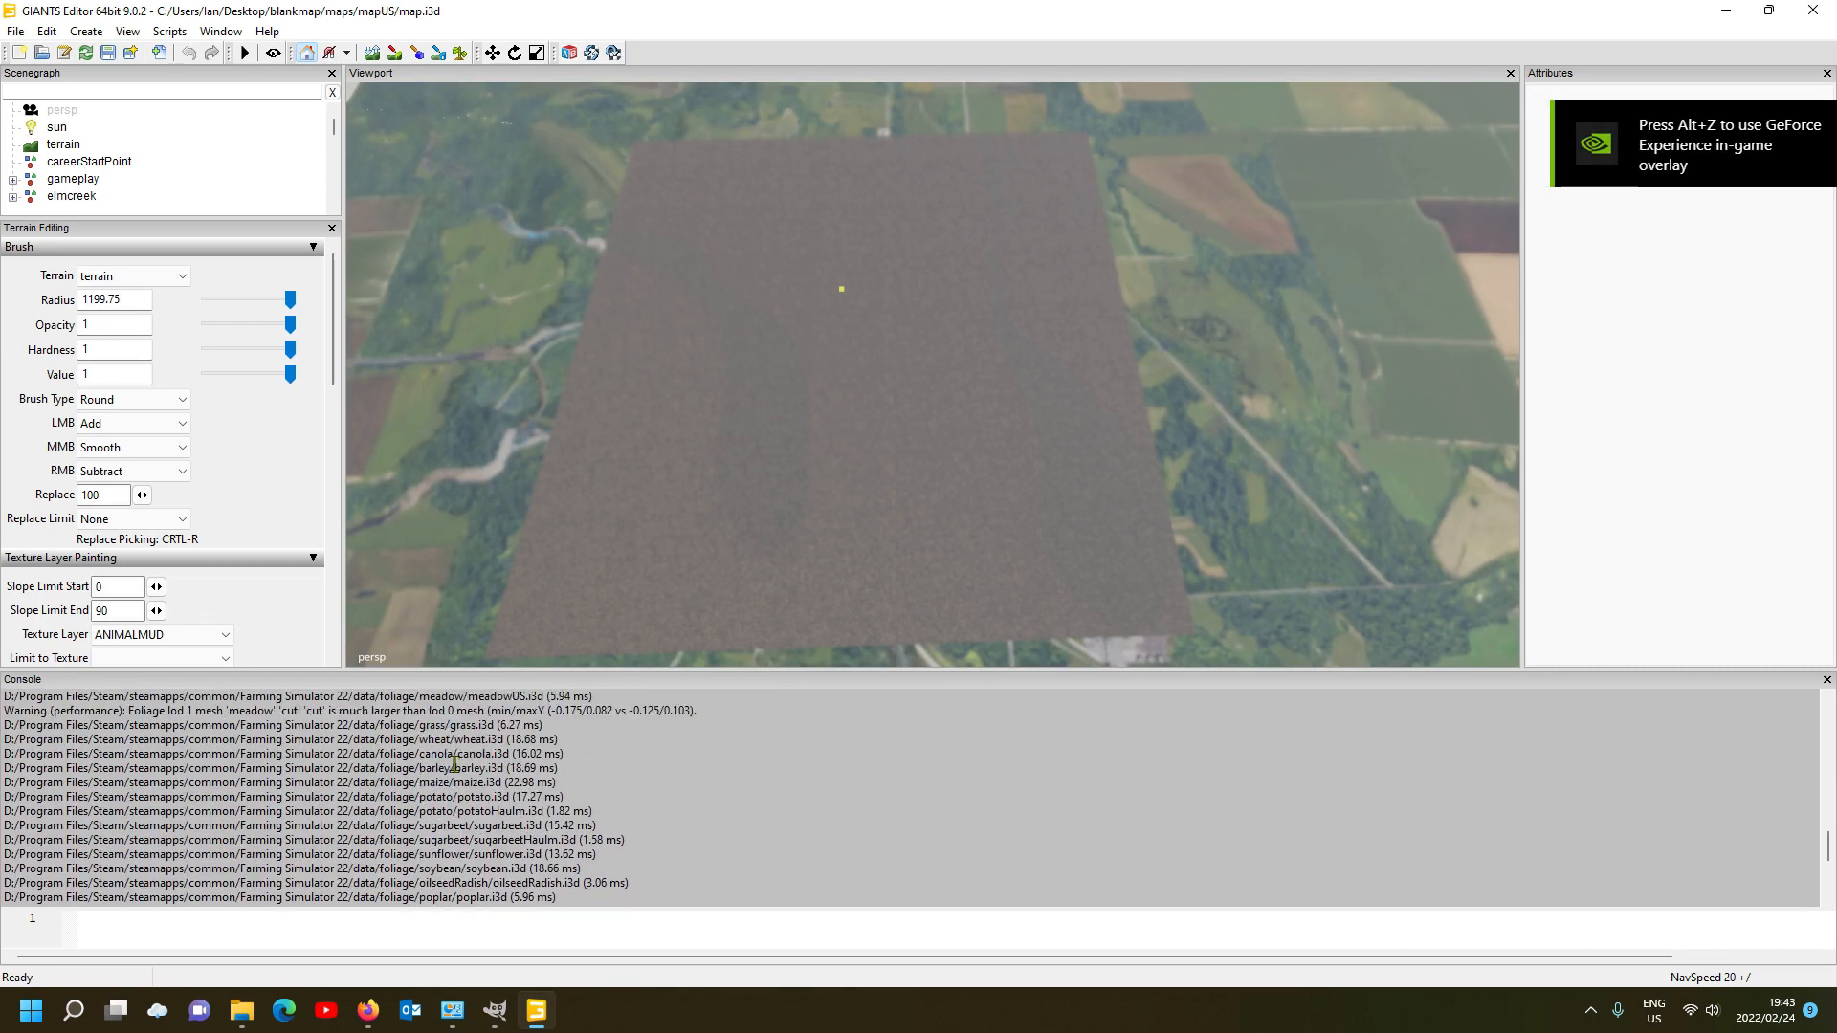
scroll(455, 762, "up", 1)
scroll(212, 718, "down", 1)
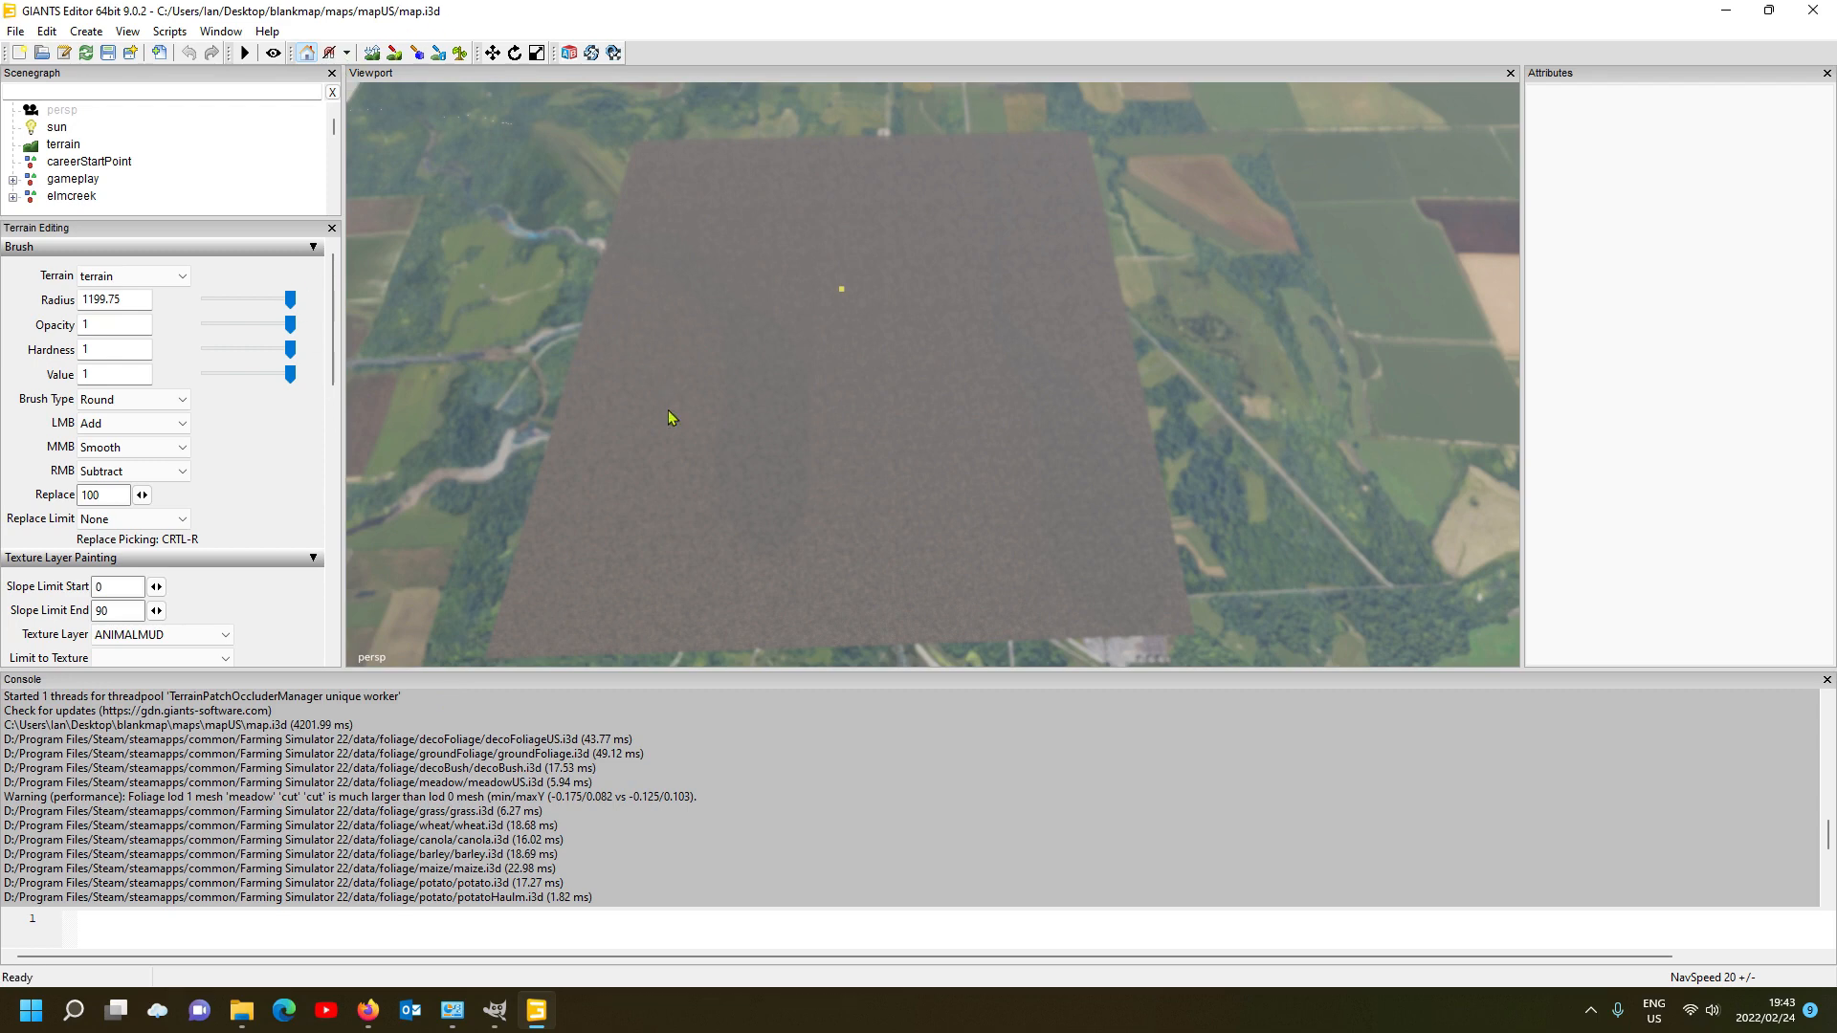
left_click_drag(1251, 422, 1121, 367, "alt")
scroll(828, 340, "up", 3)
scroll(1078, 353, "down", 5)
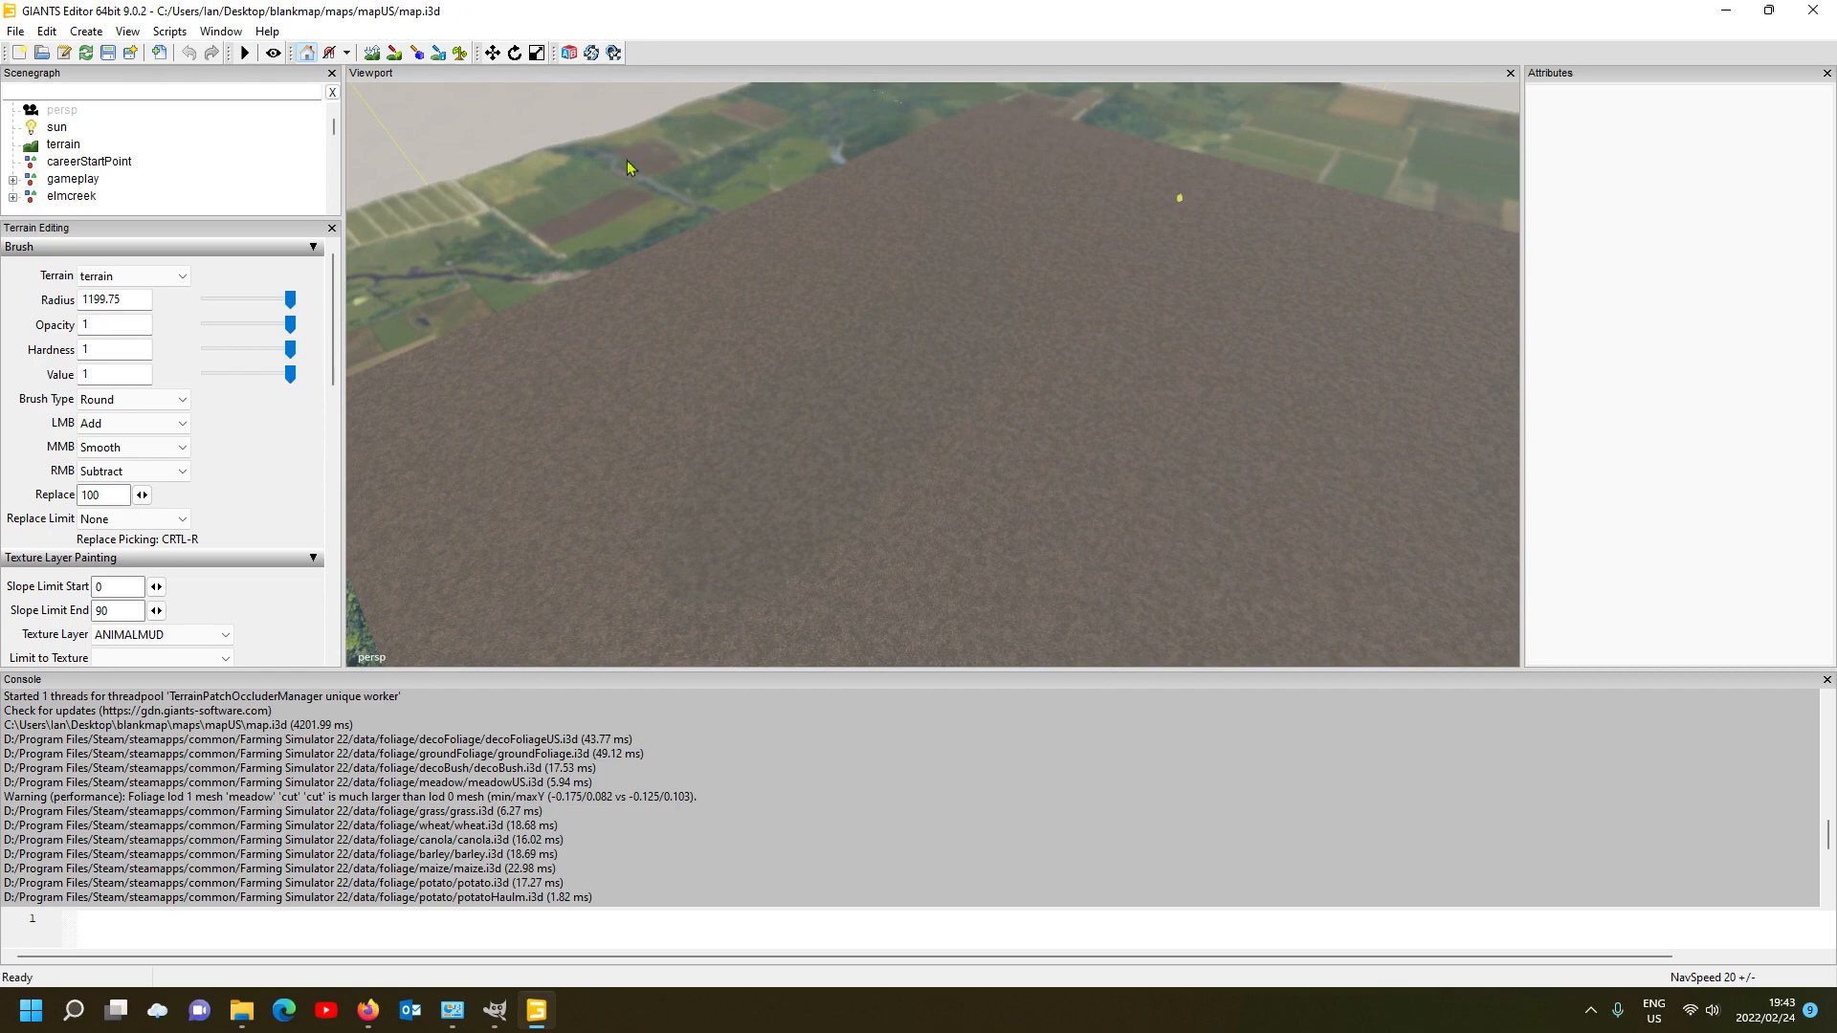
left_click_drag(683, 184, 901, 254, "alt")
scroll(873, 251, "down", 8)
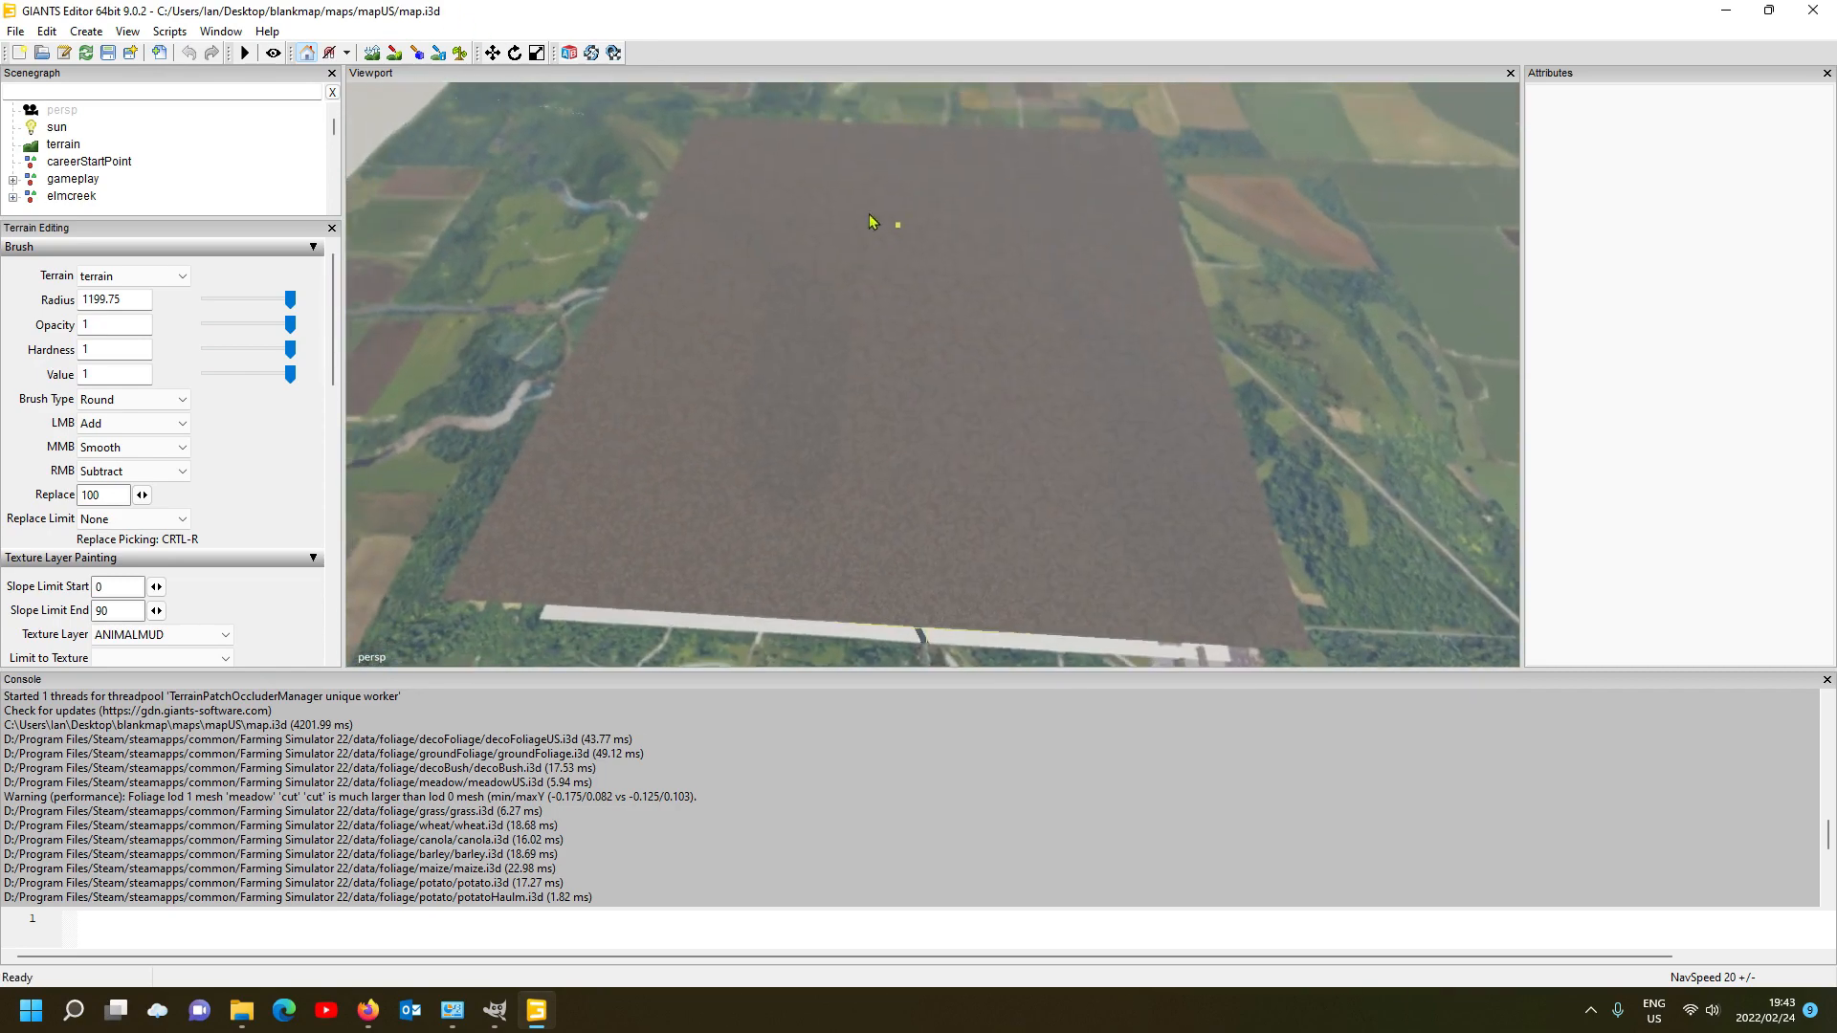
left_click(1813, 11)
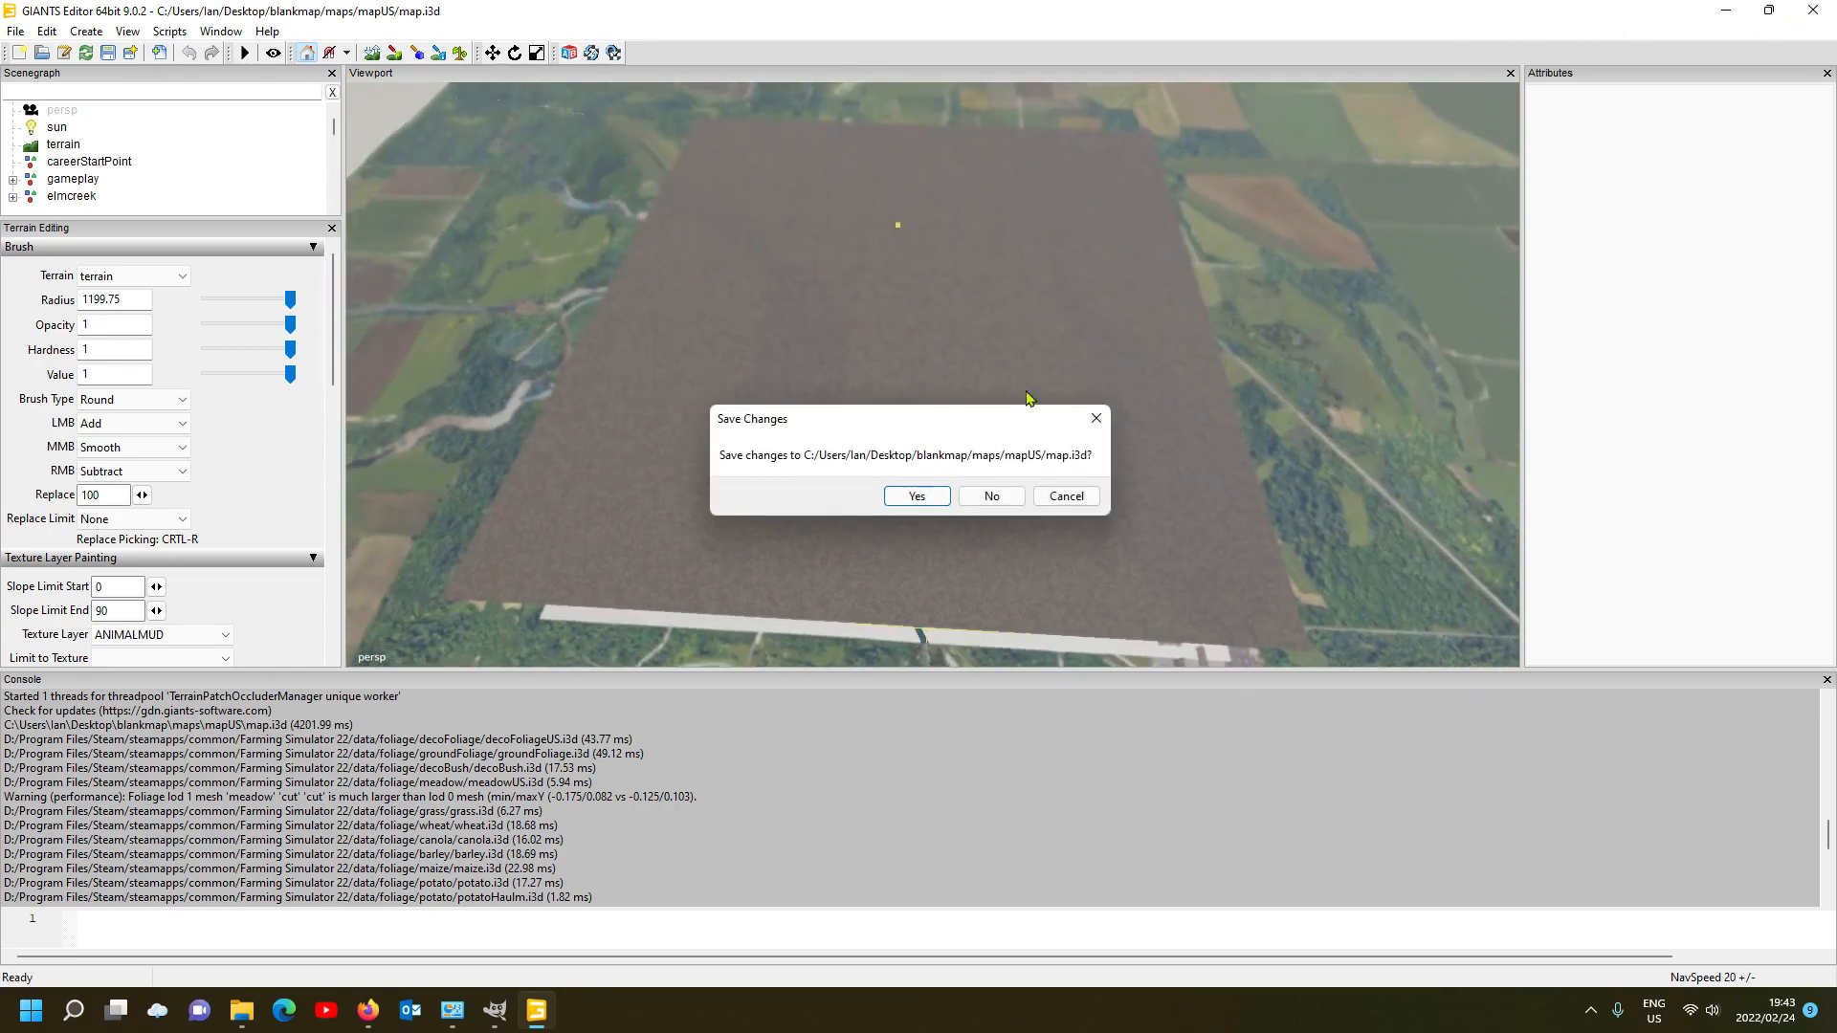
left_click(1008, 500)
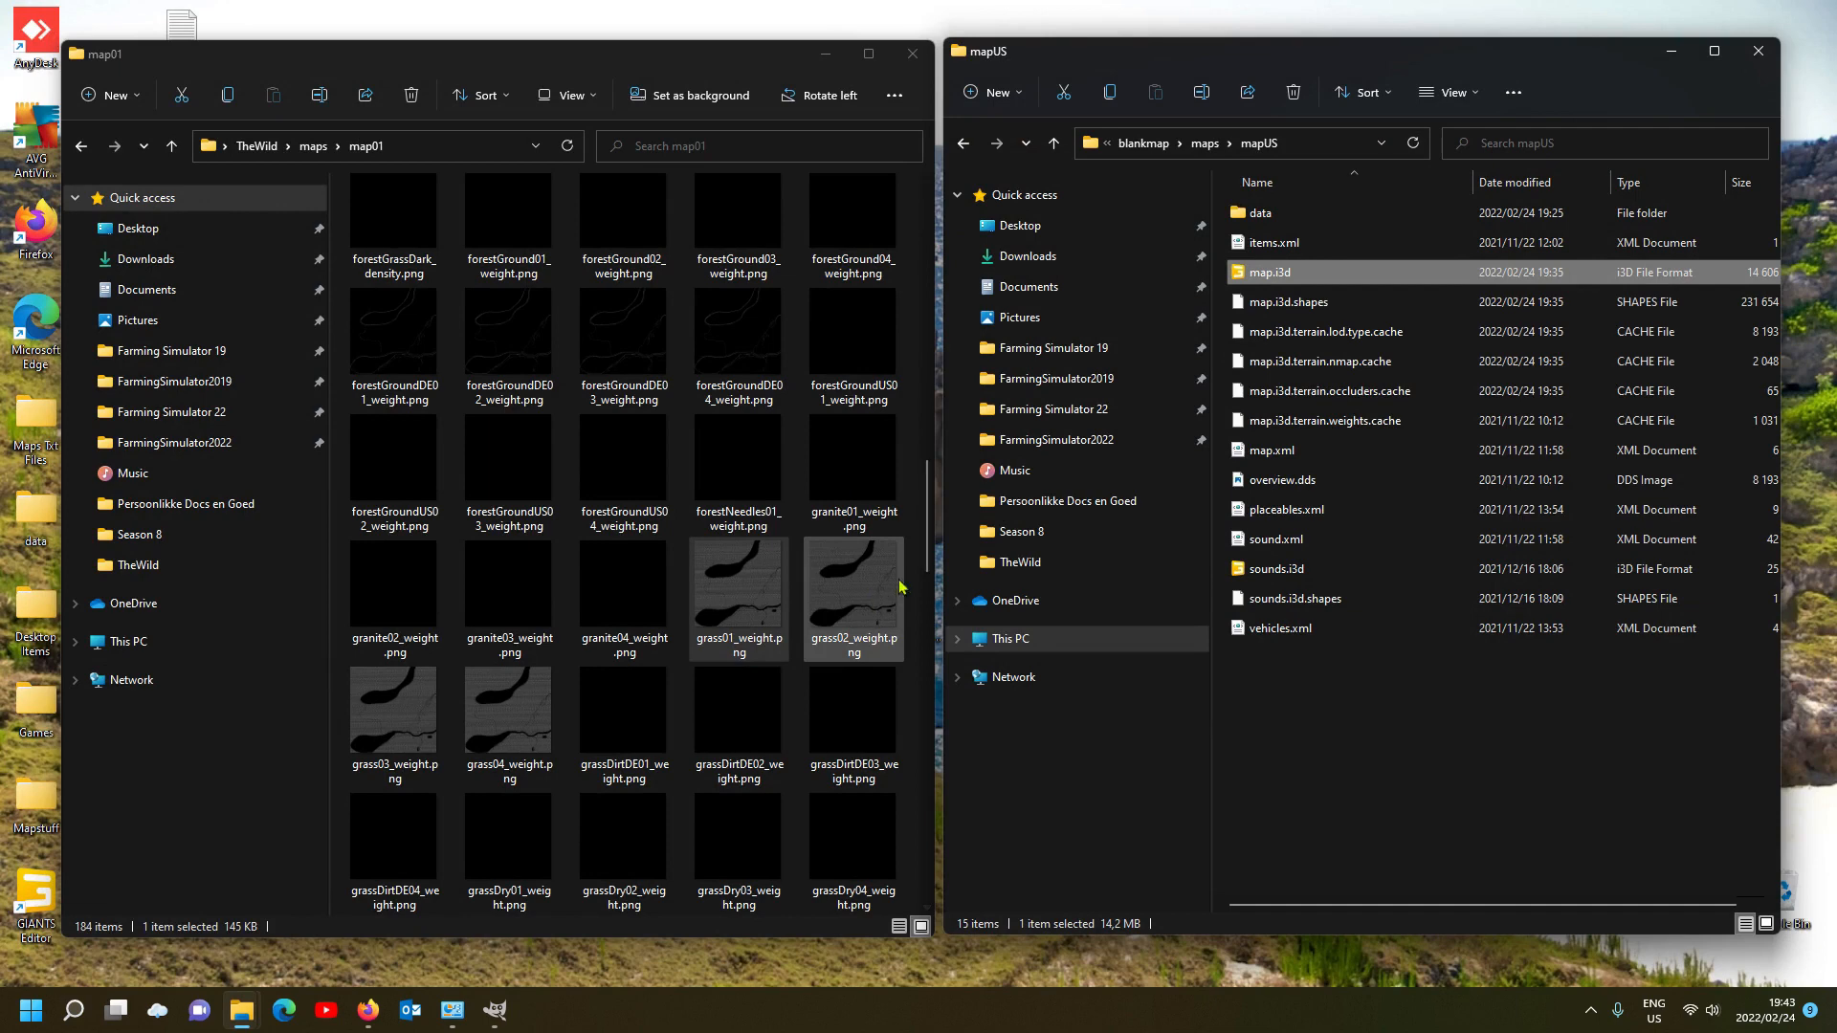
Step: Return to blankmap's mapUS data folder and open map01's grass02_weight.png in GIMP
double_click(1261, 214)
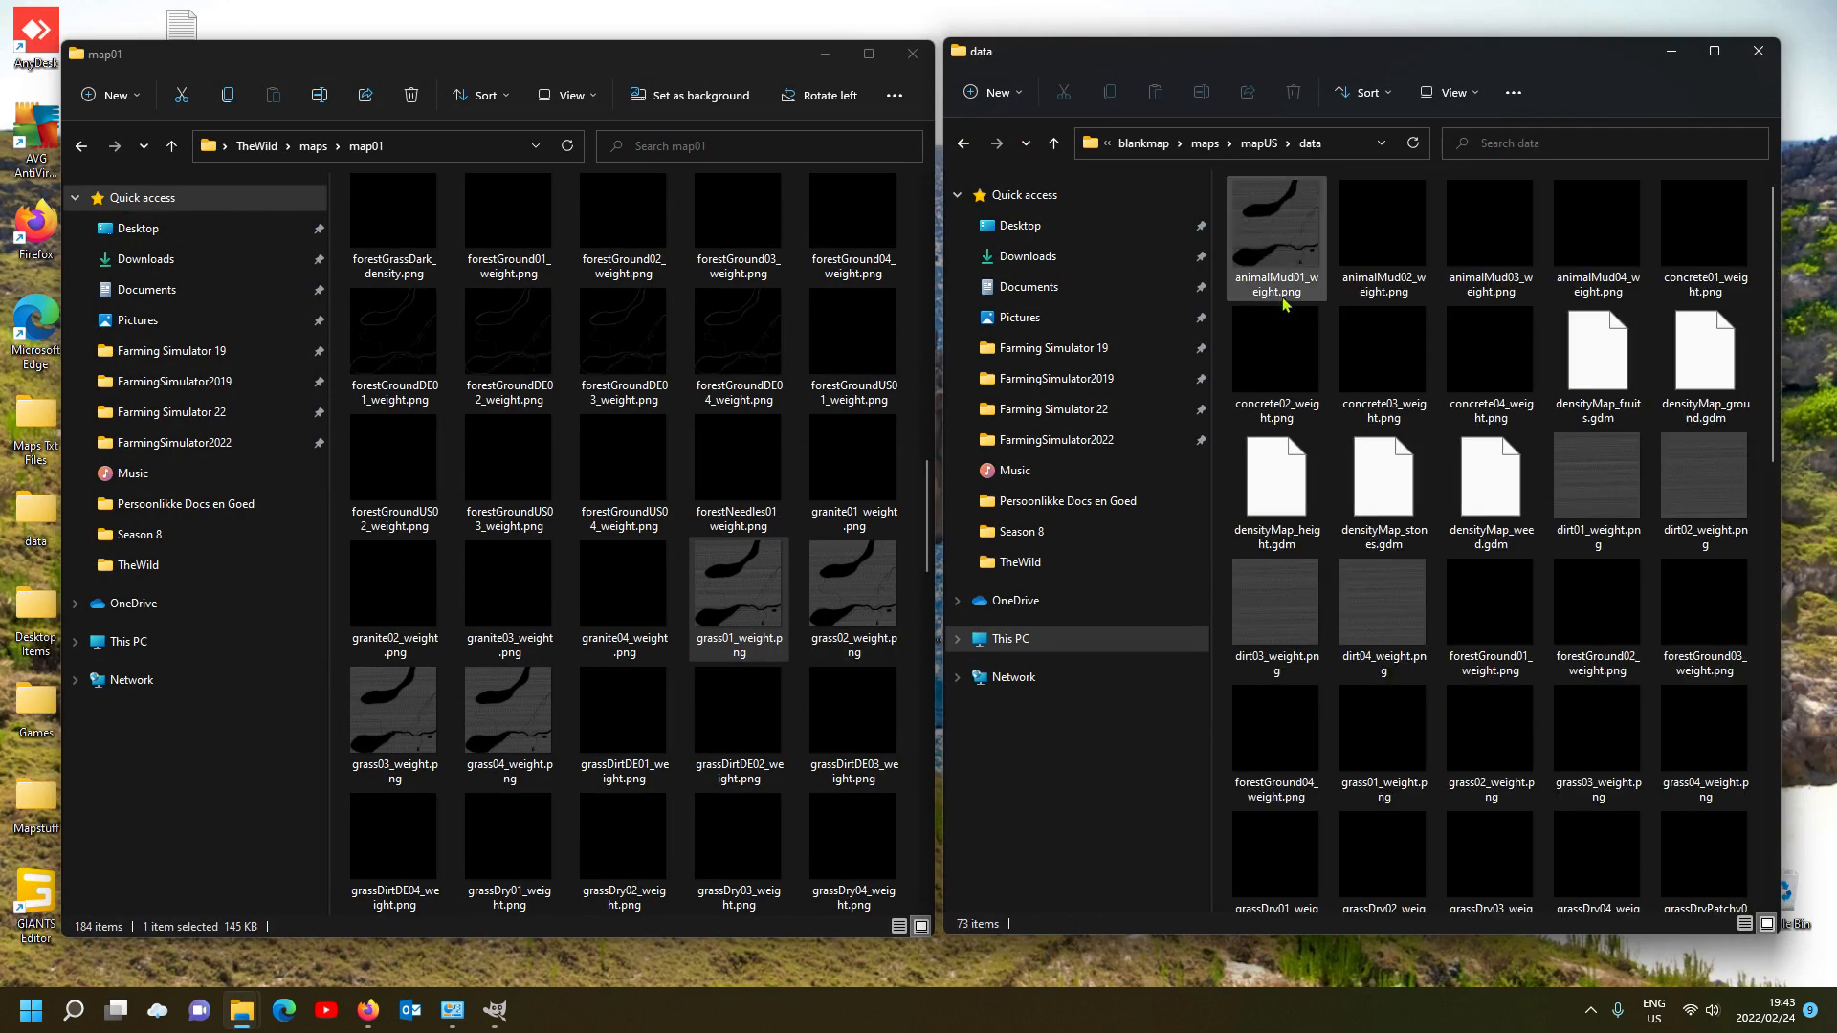
left_click(1382, 251)
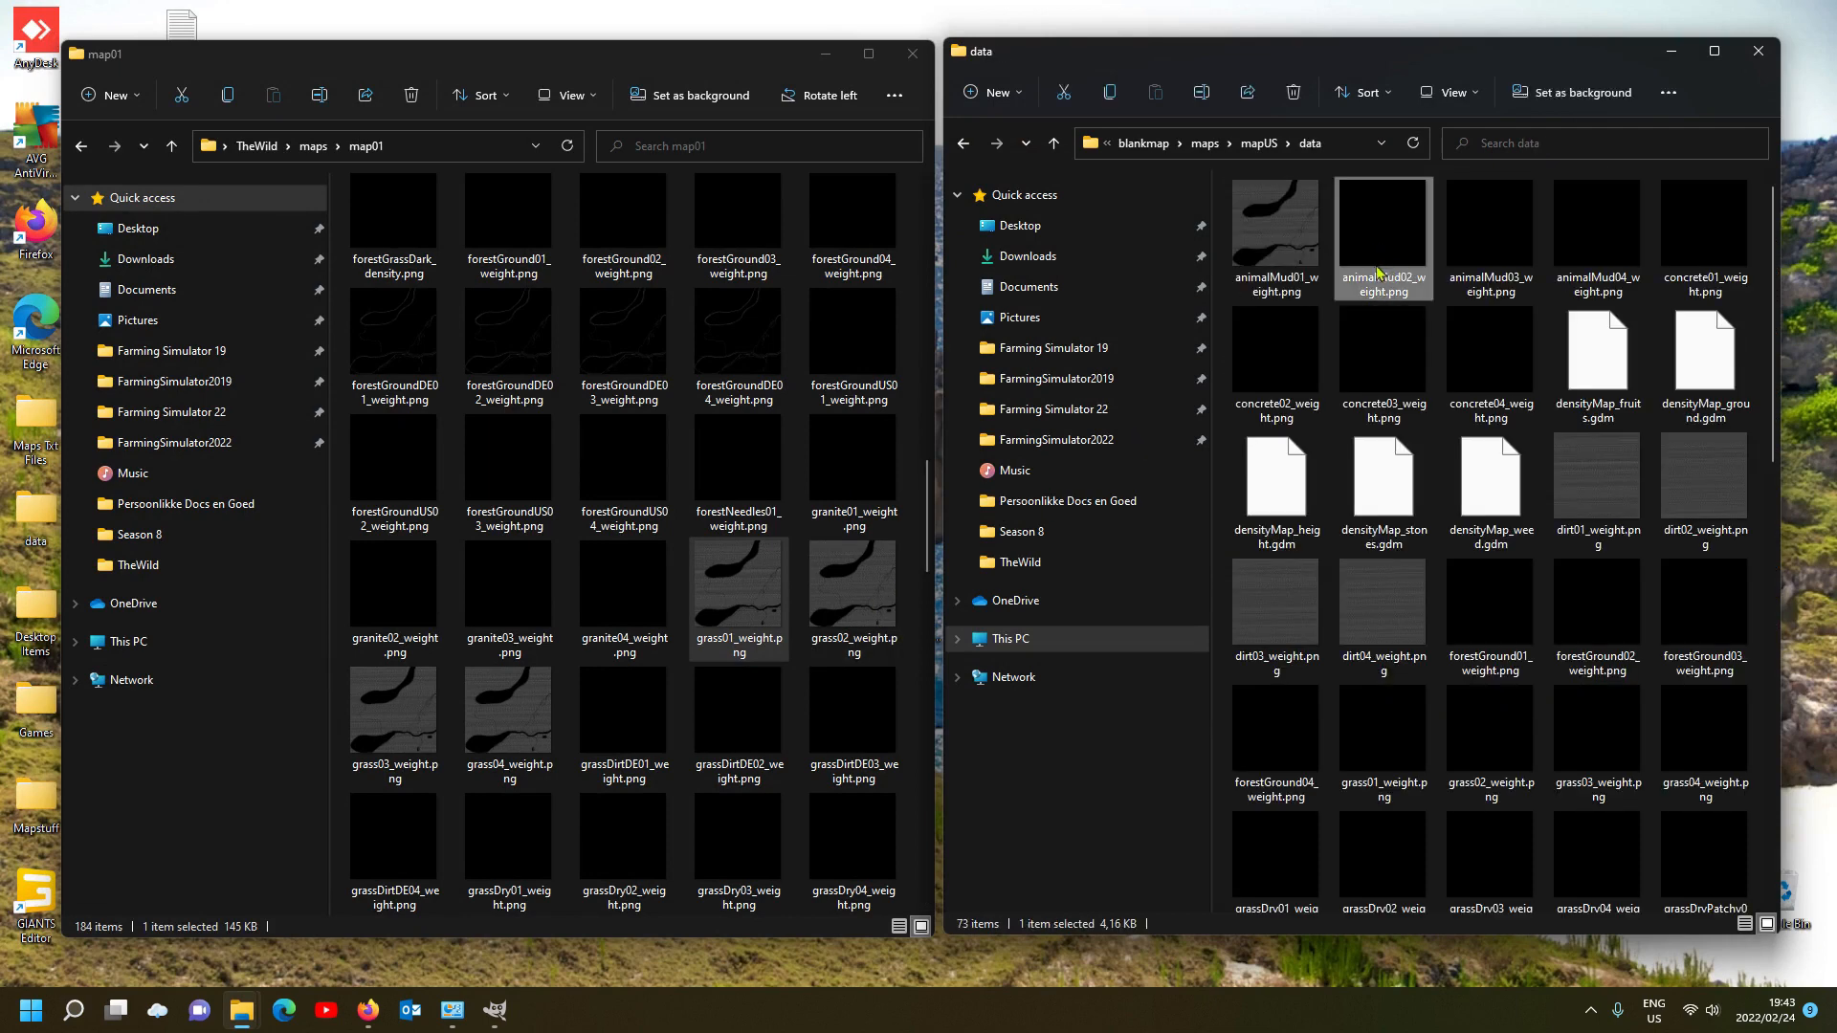
left_click(877, 596)
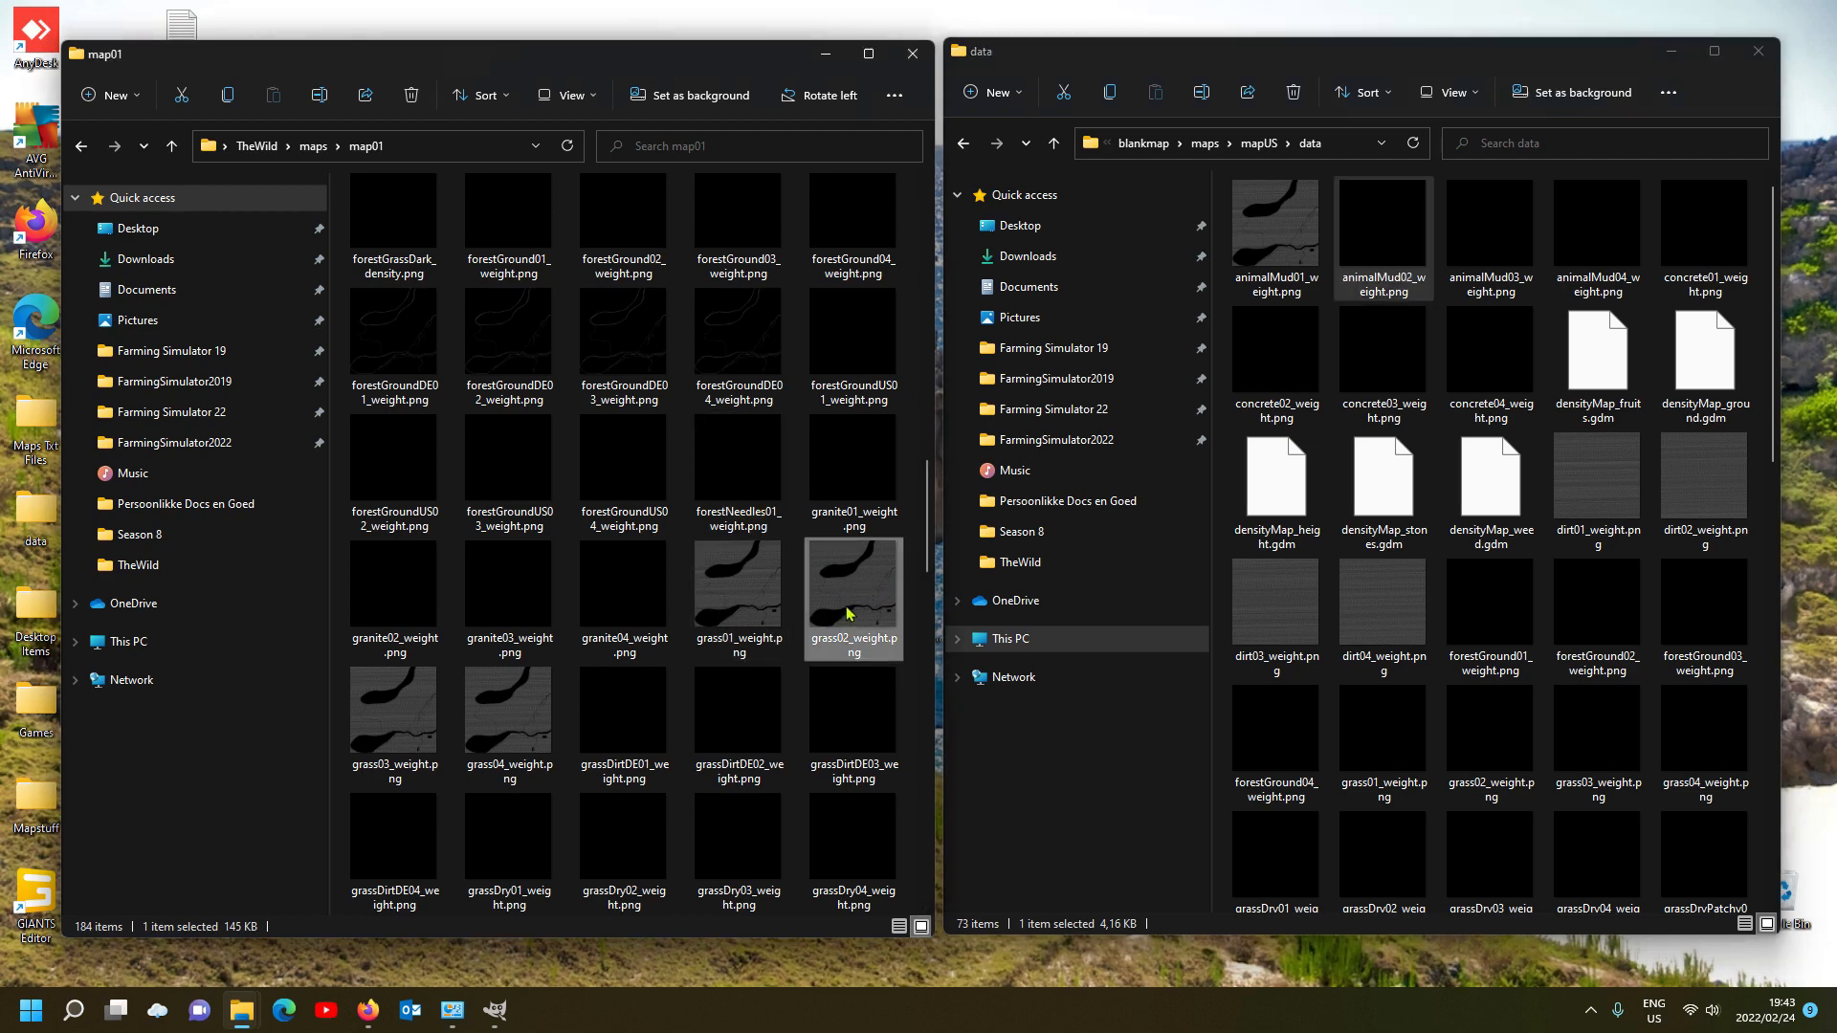
right_click(847, 614)
mouse_move(1101, 699)
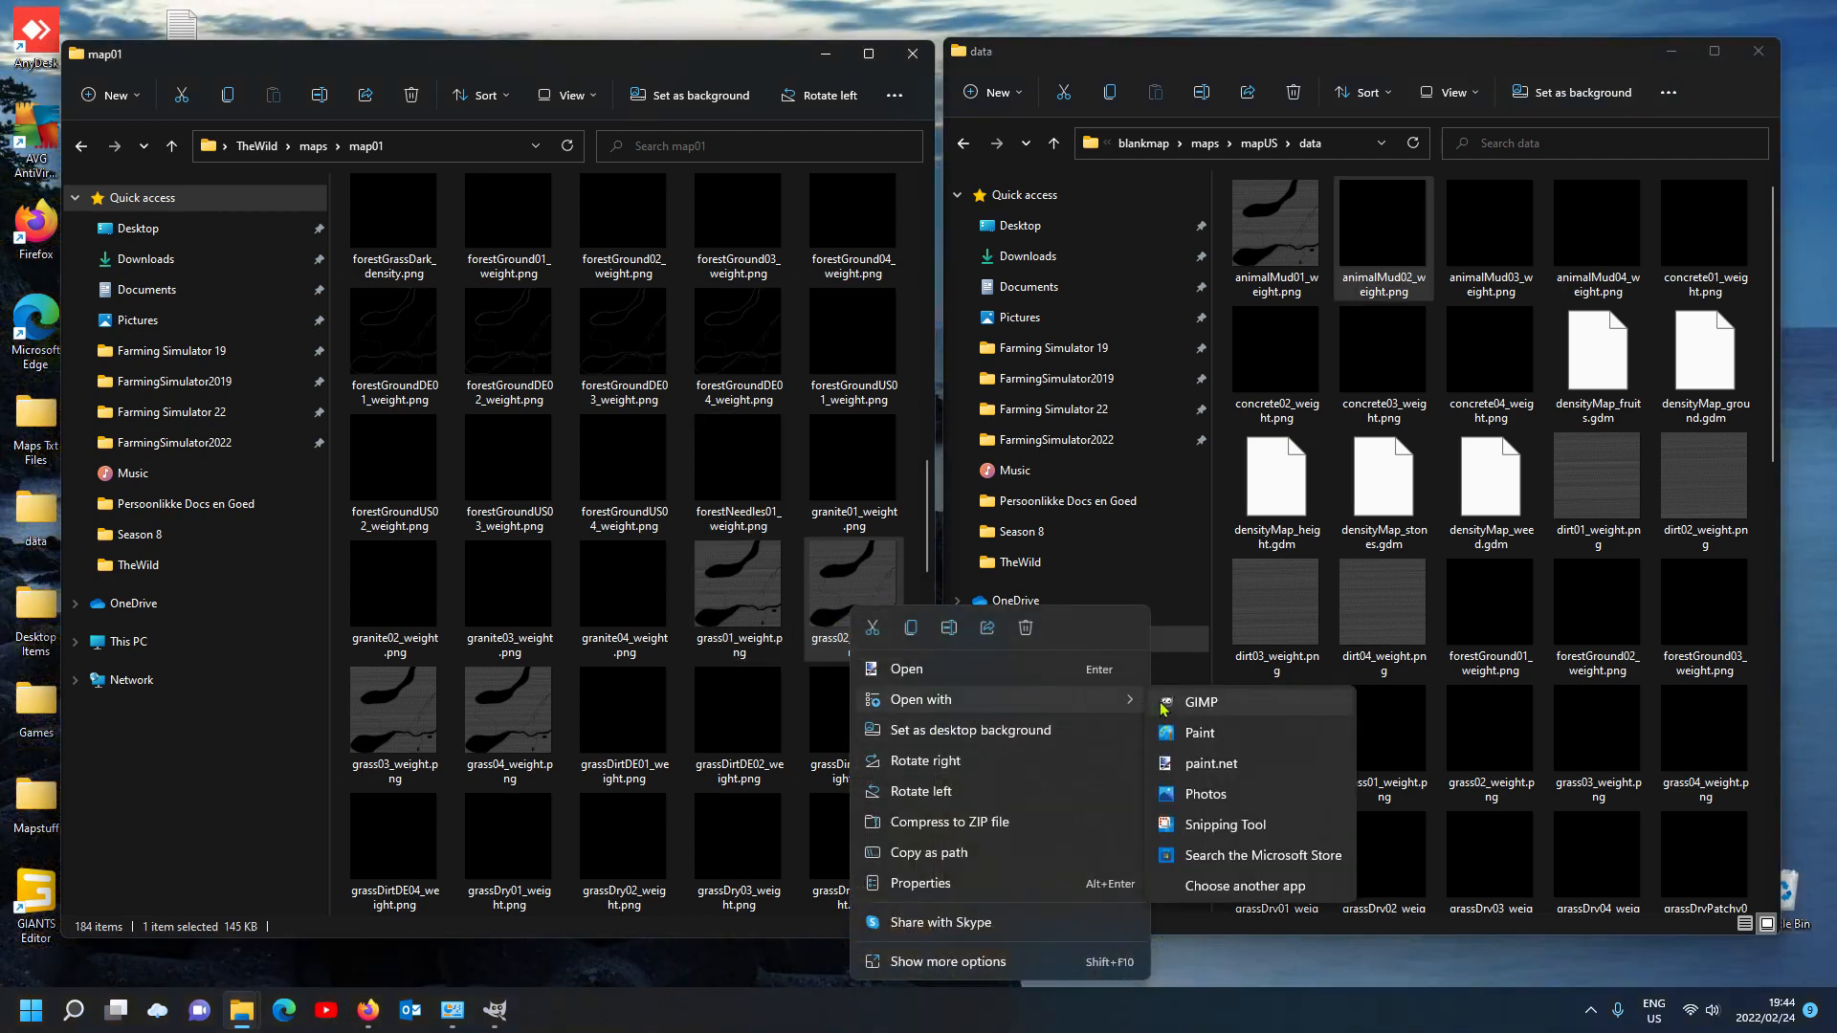
left_click(1160, 705)
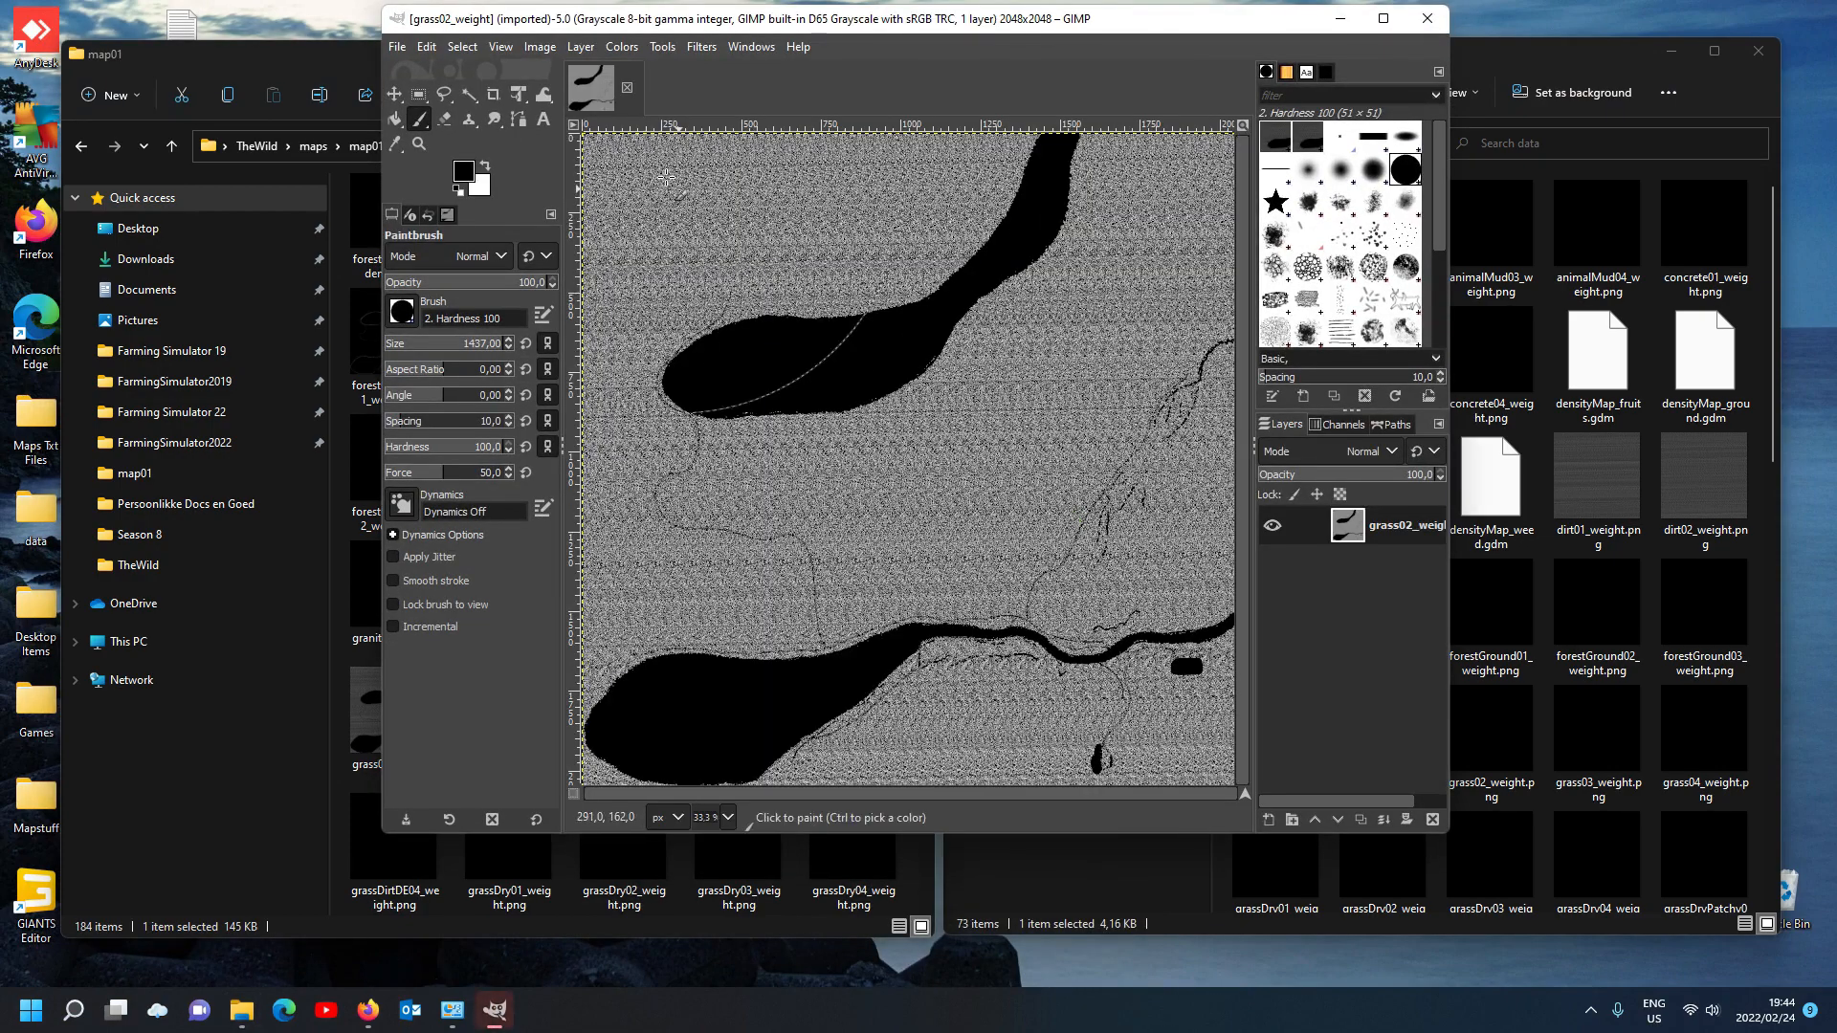
Step: Open animalMud02_weight.png from blankmap's data folder in GIMP alongside the grass02_weight image
left_click(1590, 64)
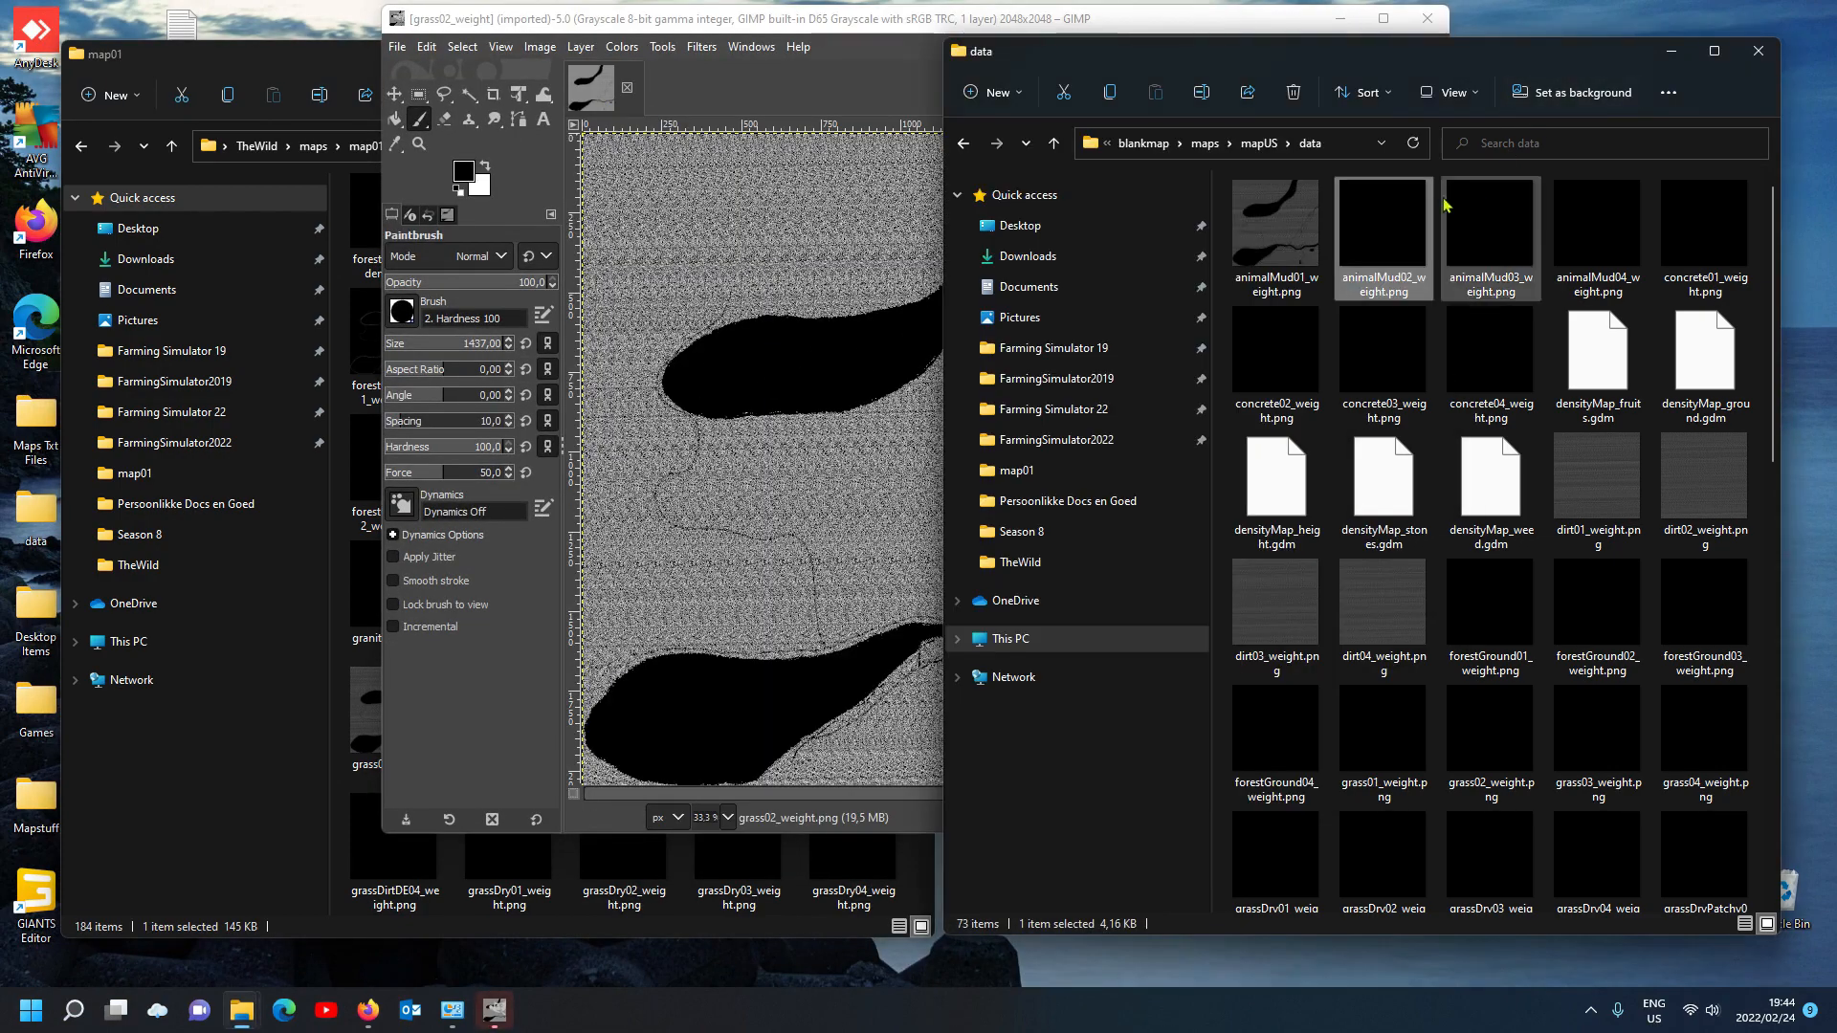
right_click(1406, 227)
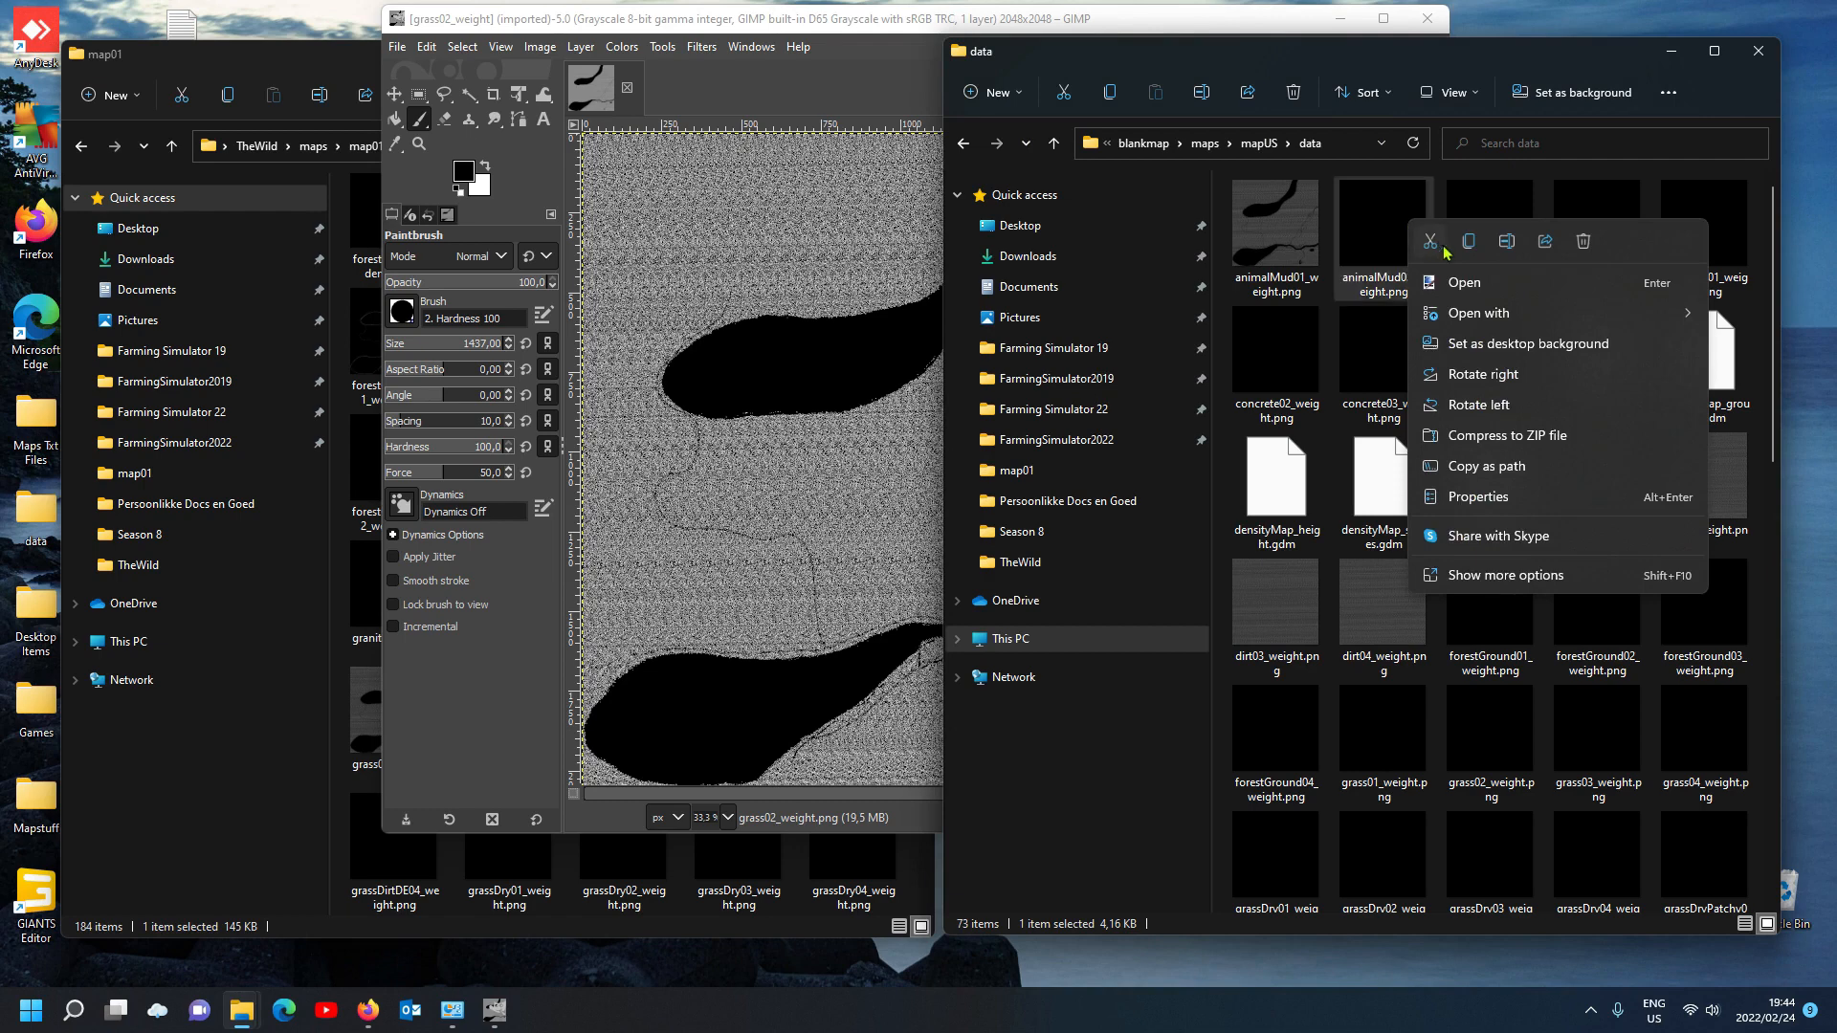
mouse_move(1466, 313)
left_click(1577, 326)
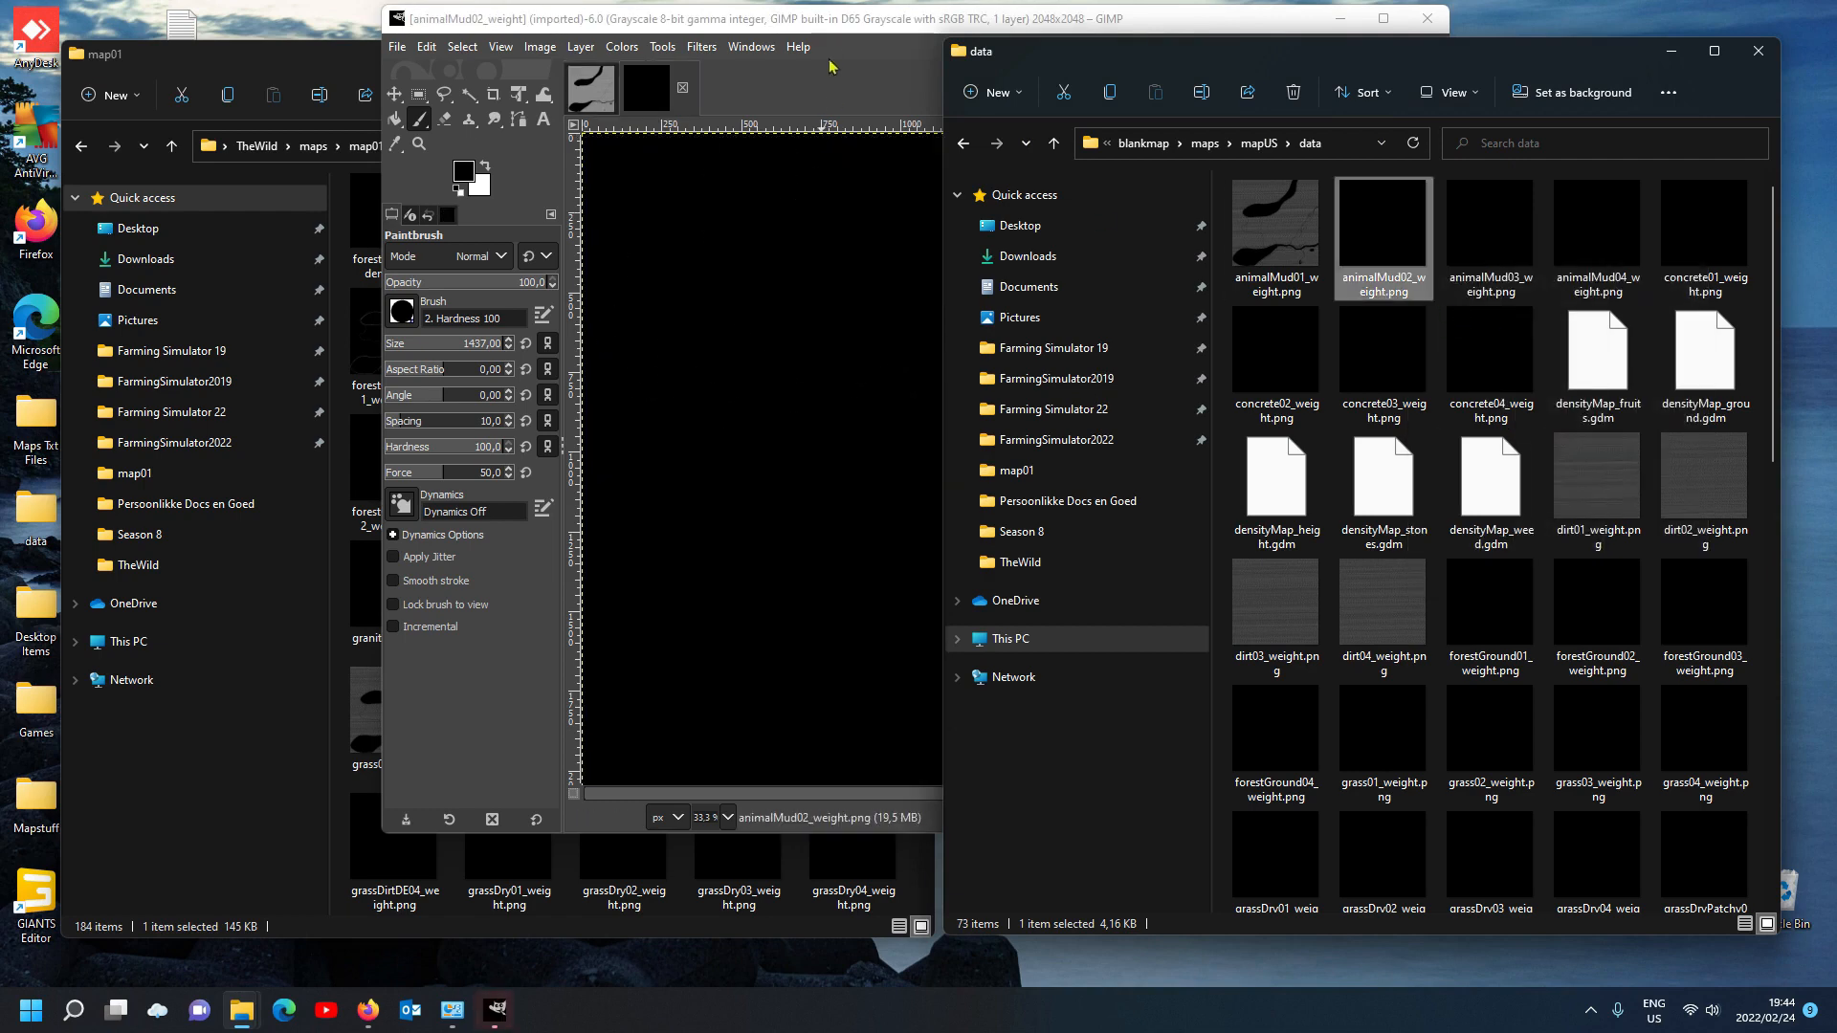
Step: Check the colour mode and precision of the grass02_weight image
left_click(600, 102)
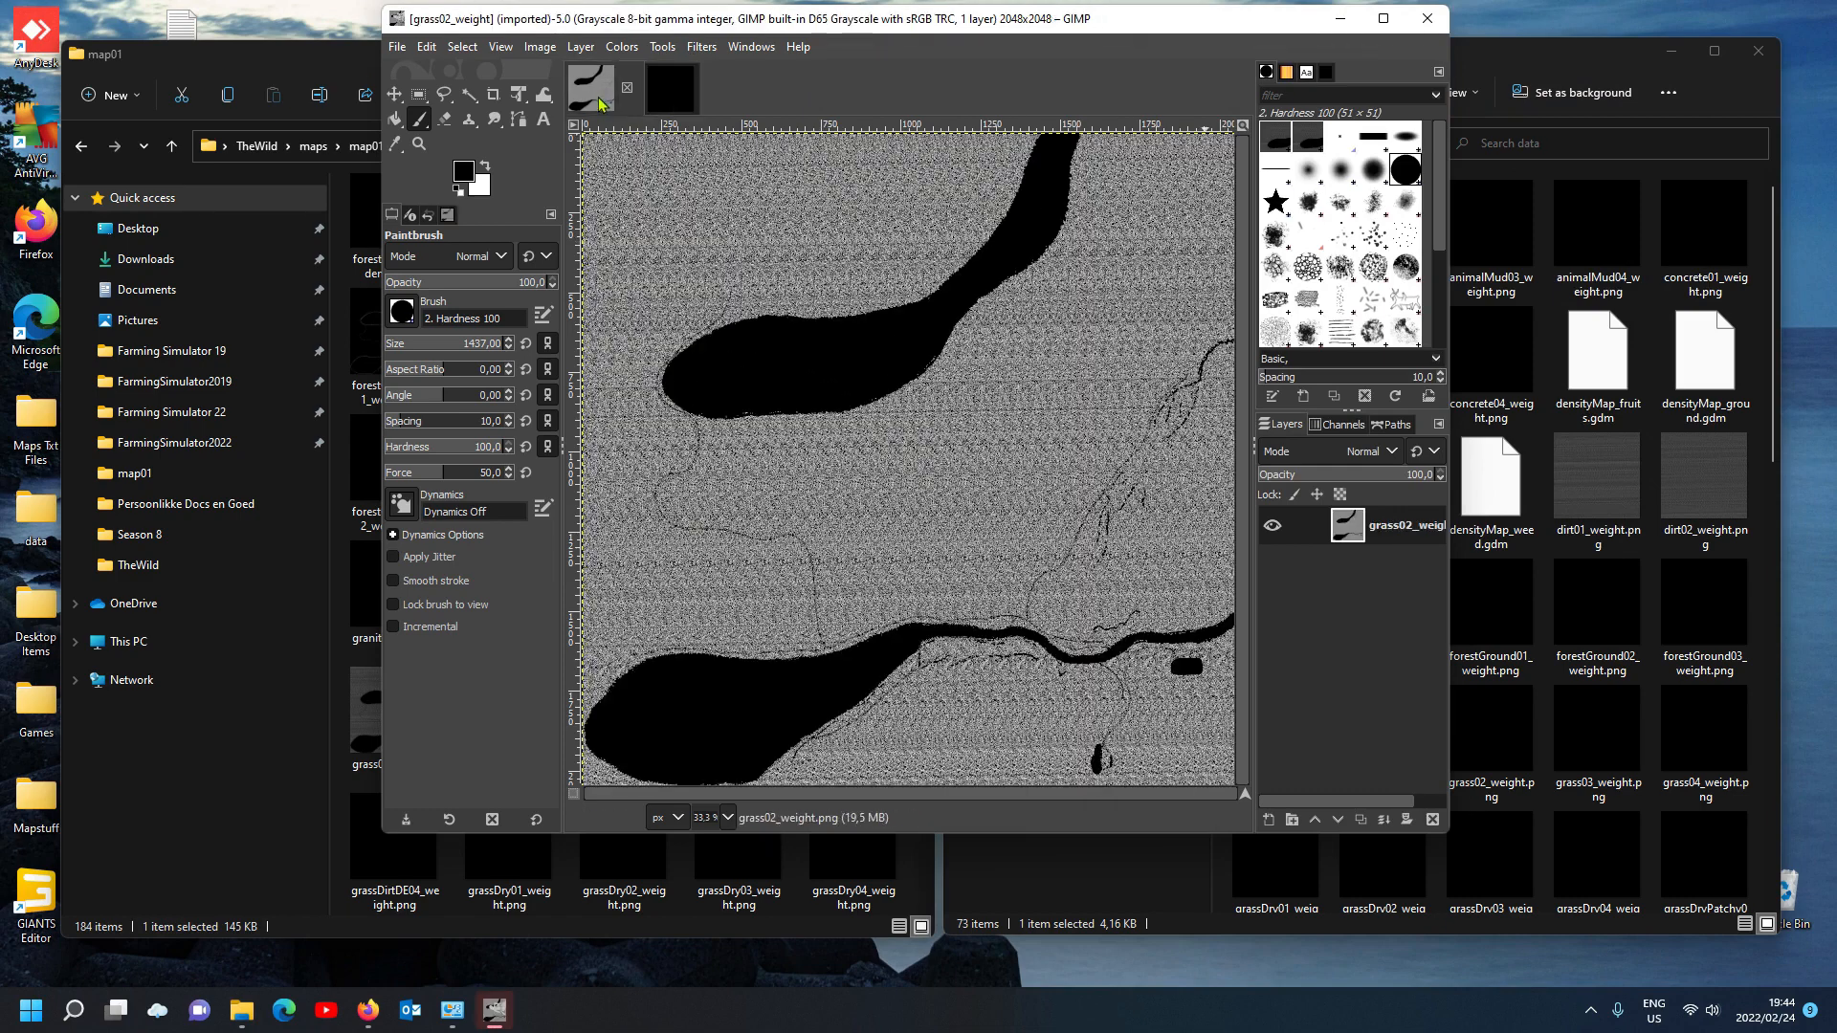
left_click(536, 48)
mouse_move(562, 115)
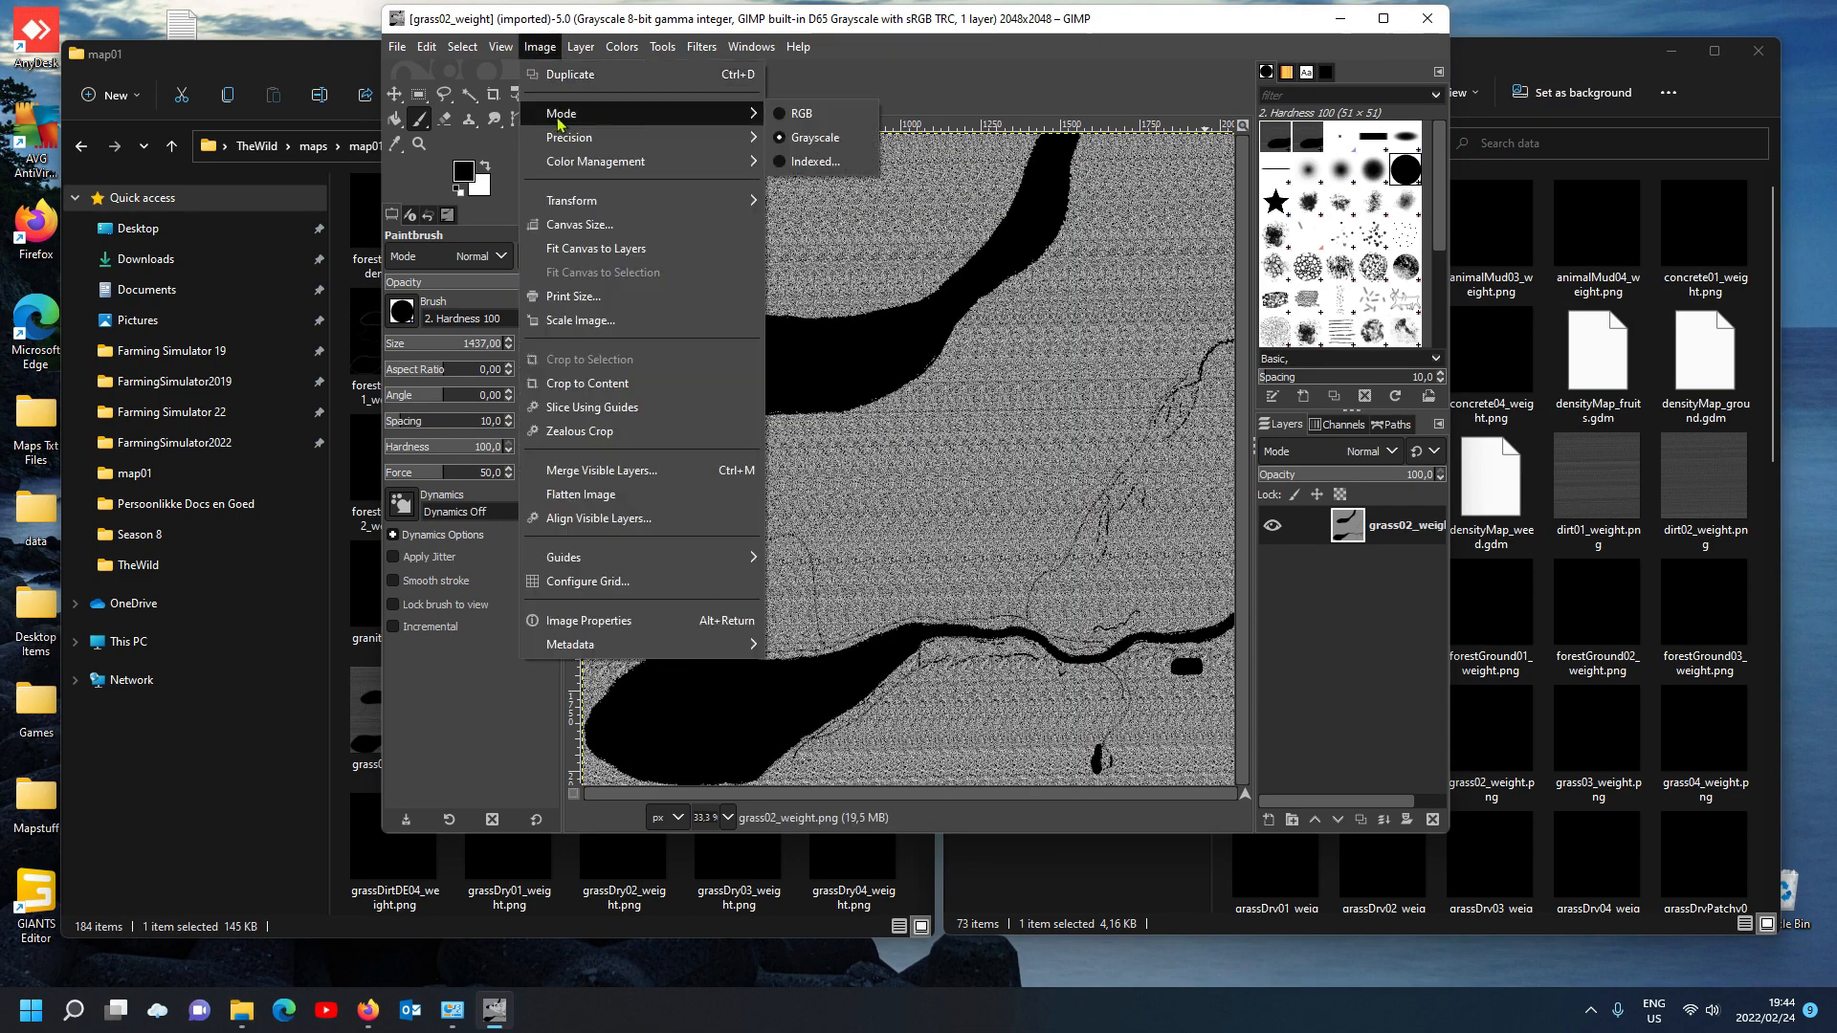
mouse_move(609, 148)
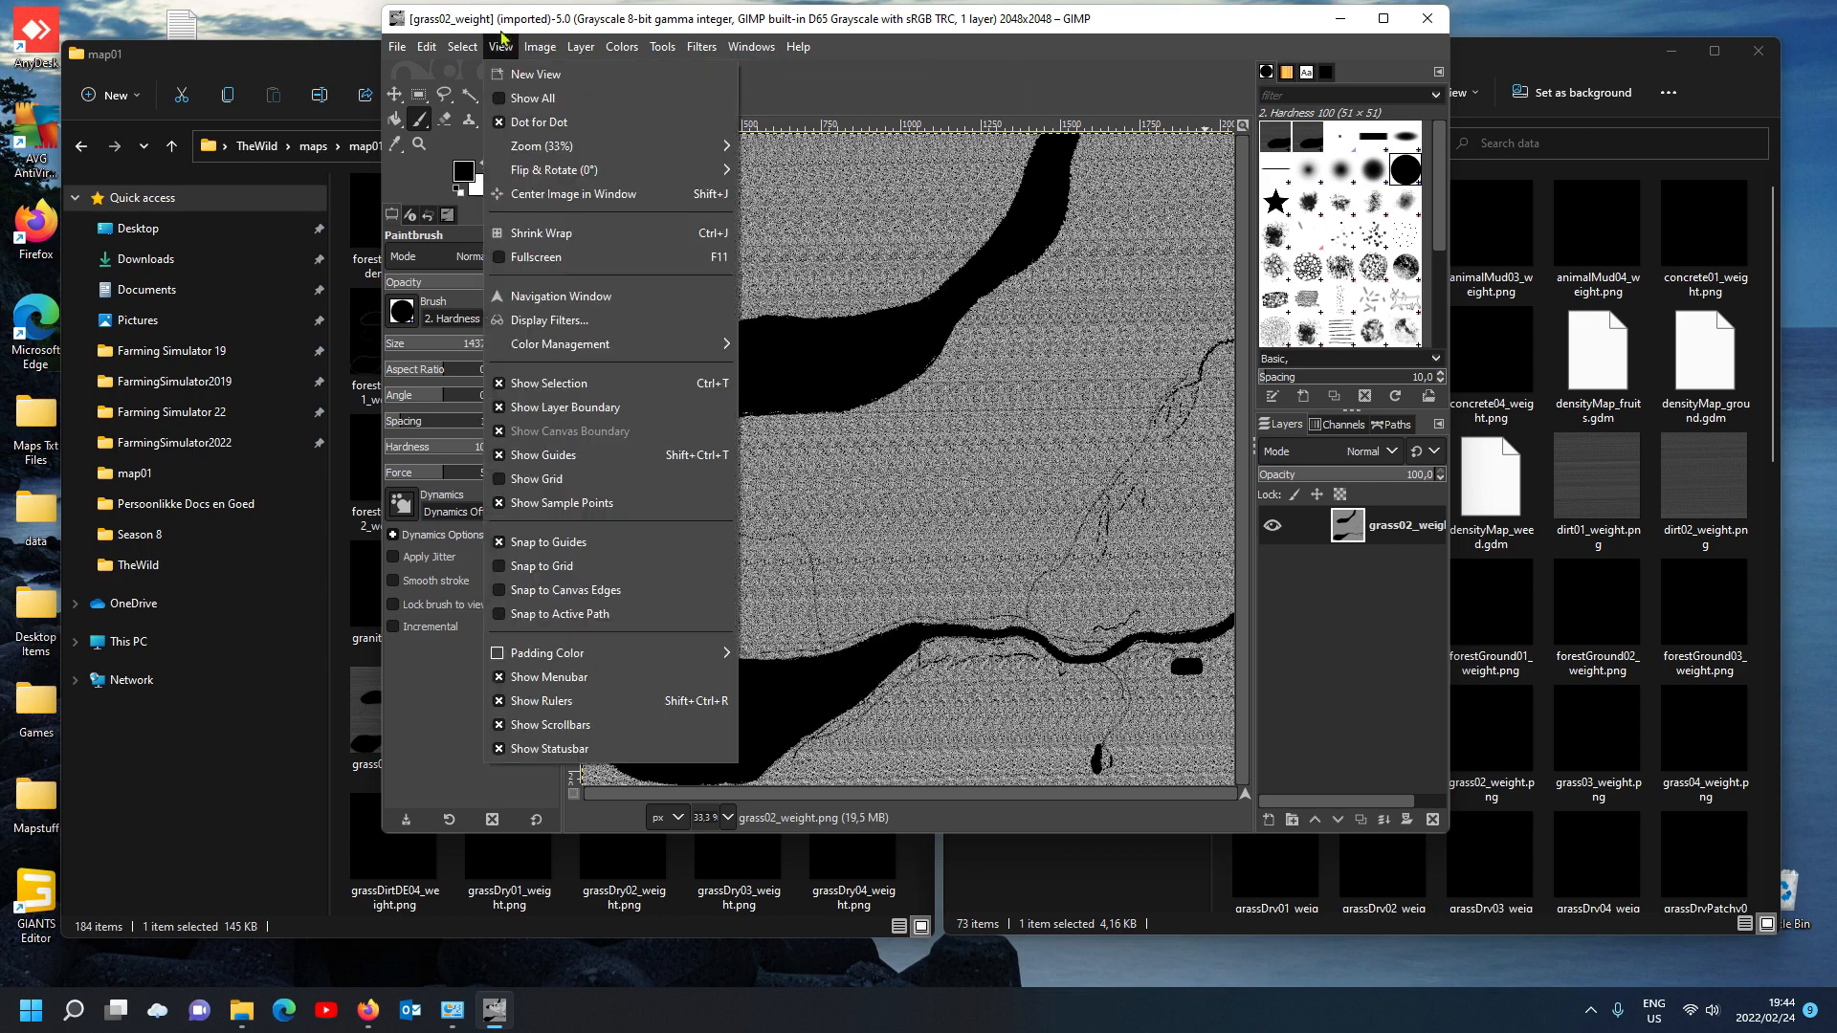
left_click(931, 59)
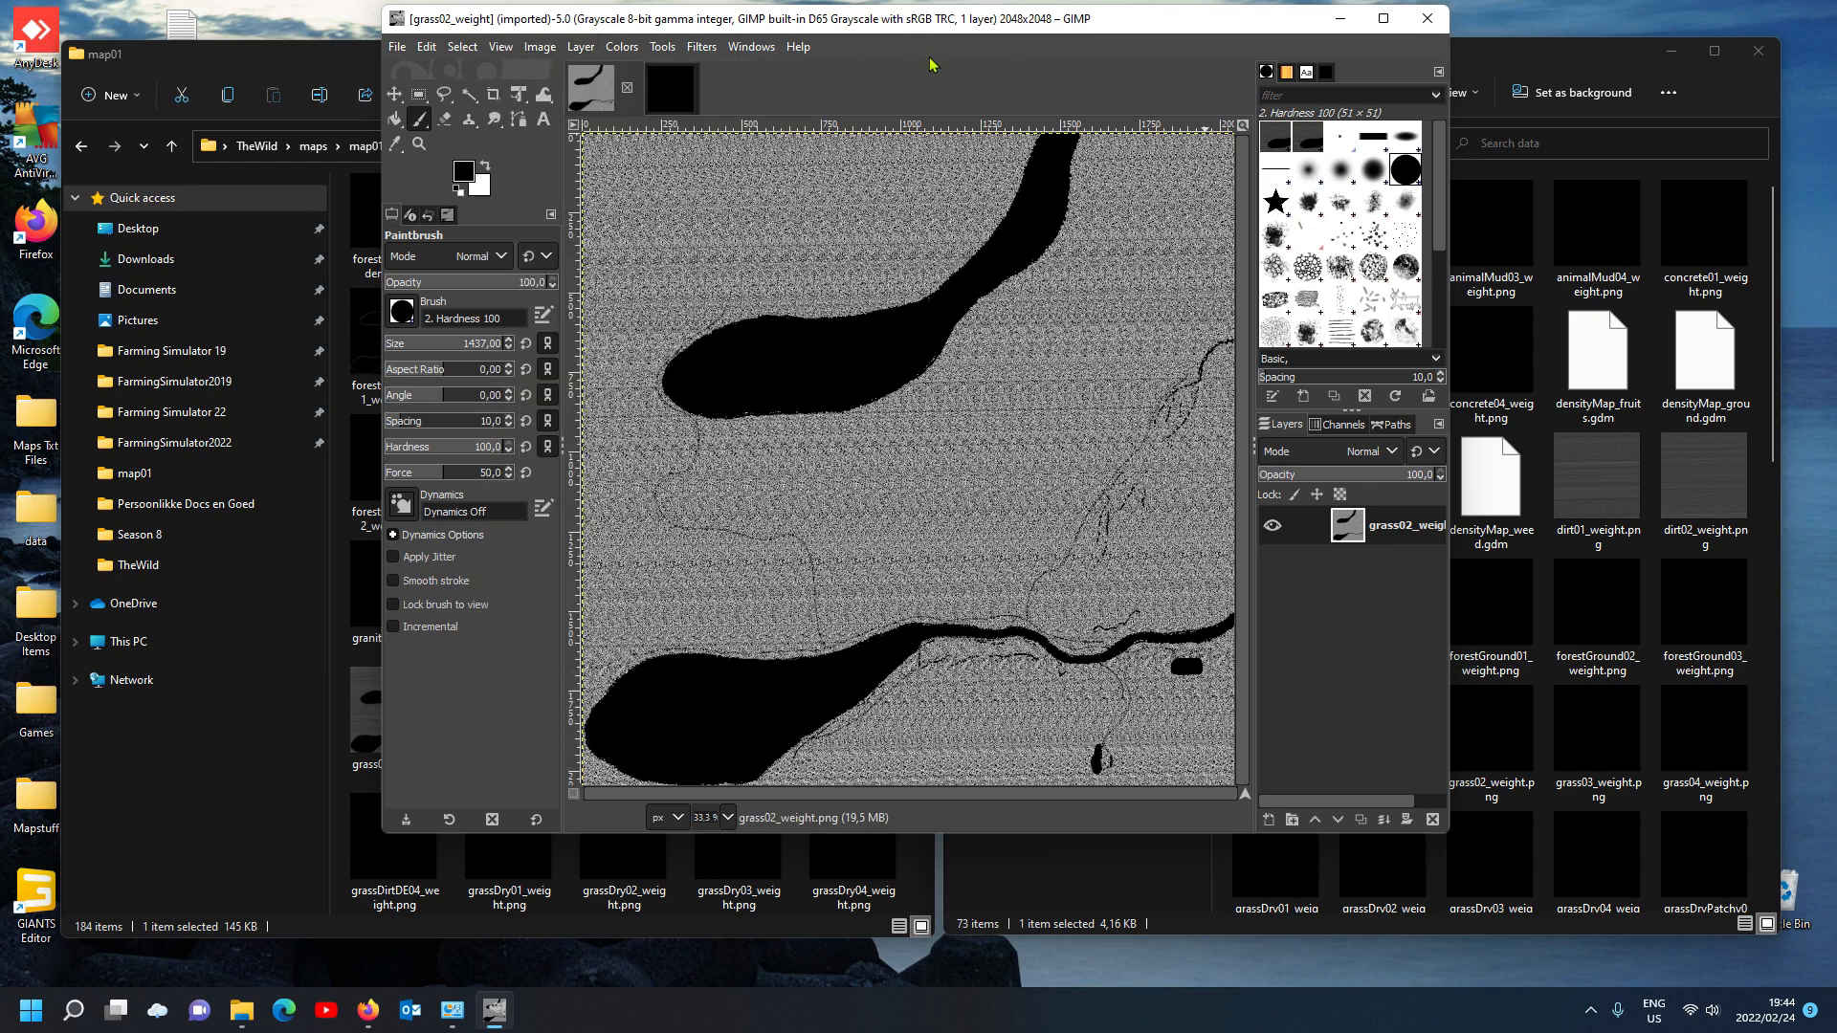
Step: Copy the grass02_weight layer into the animalMud02_weight image using Paste Into Selection
left_click(427, 47)
left_click(459, 187)
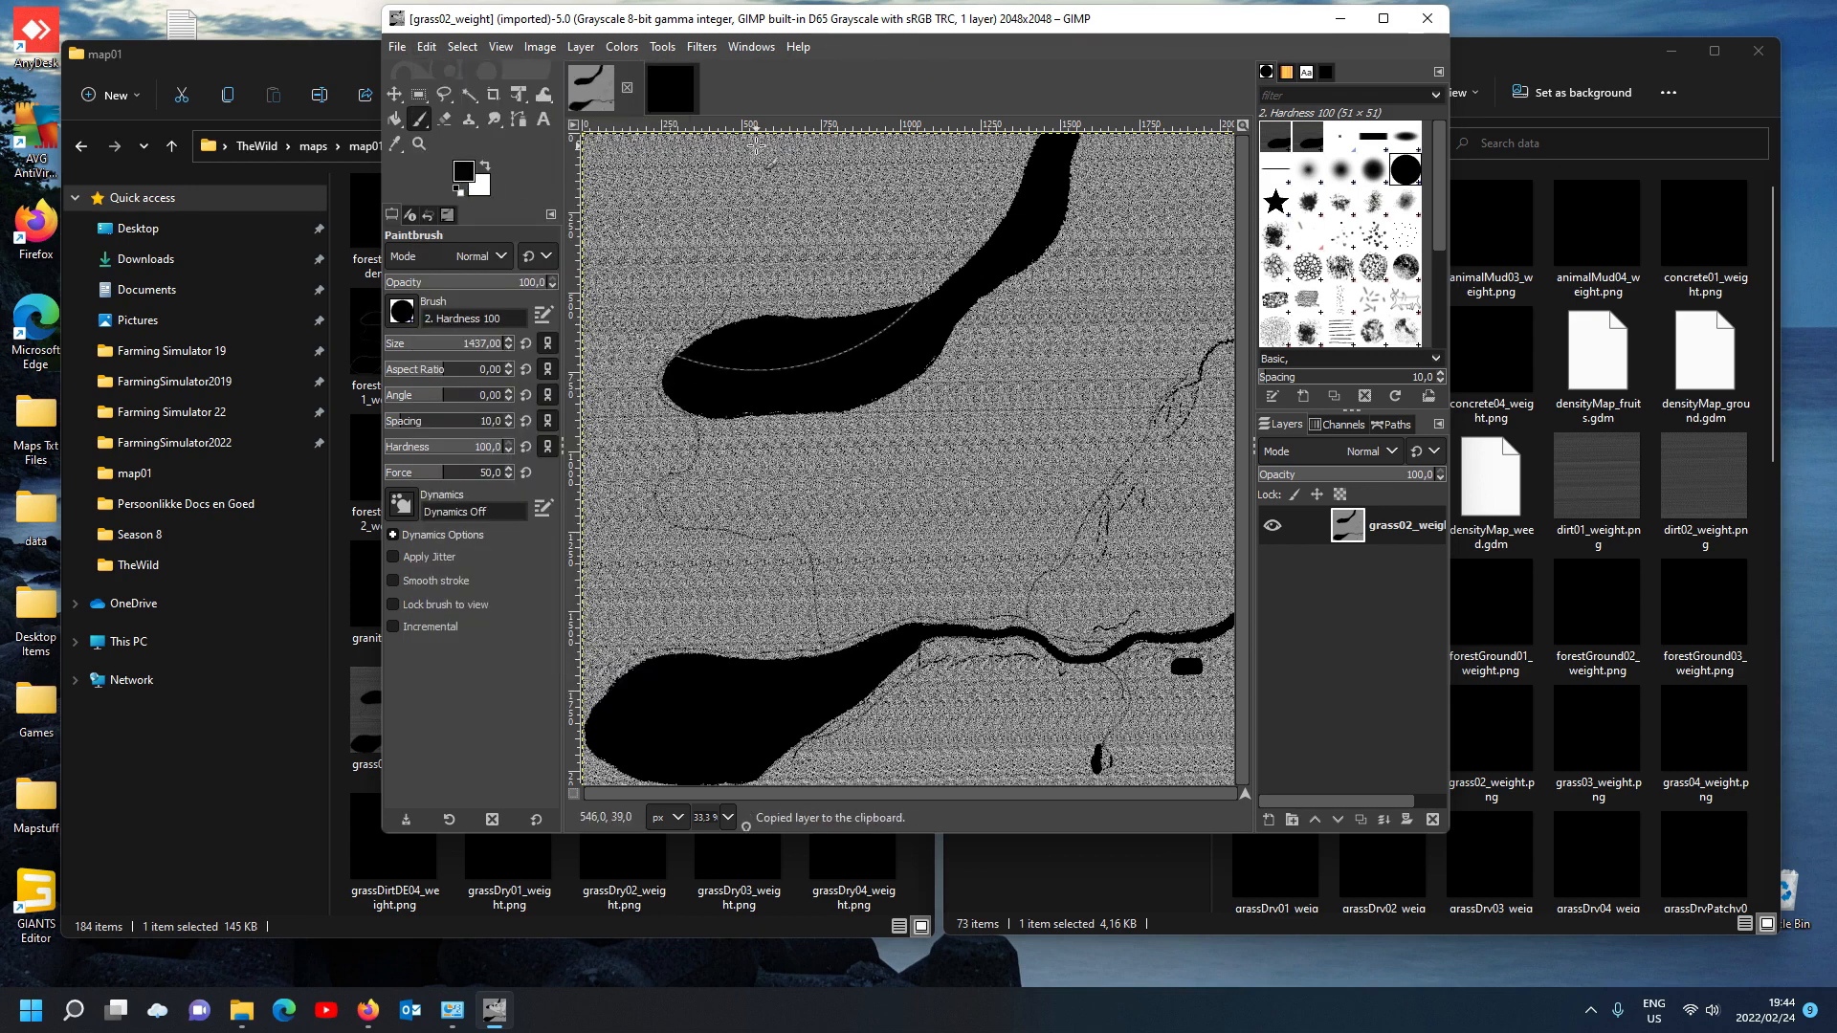
left_click(673, 103)
left_click(427, 47)
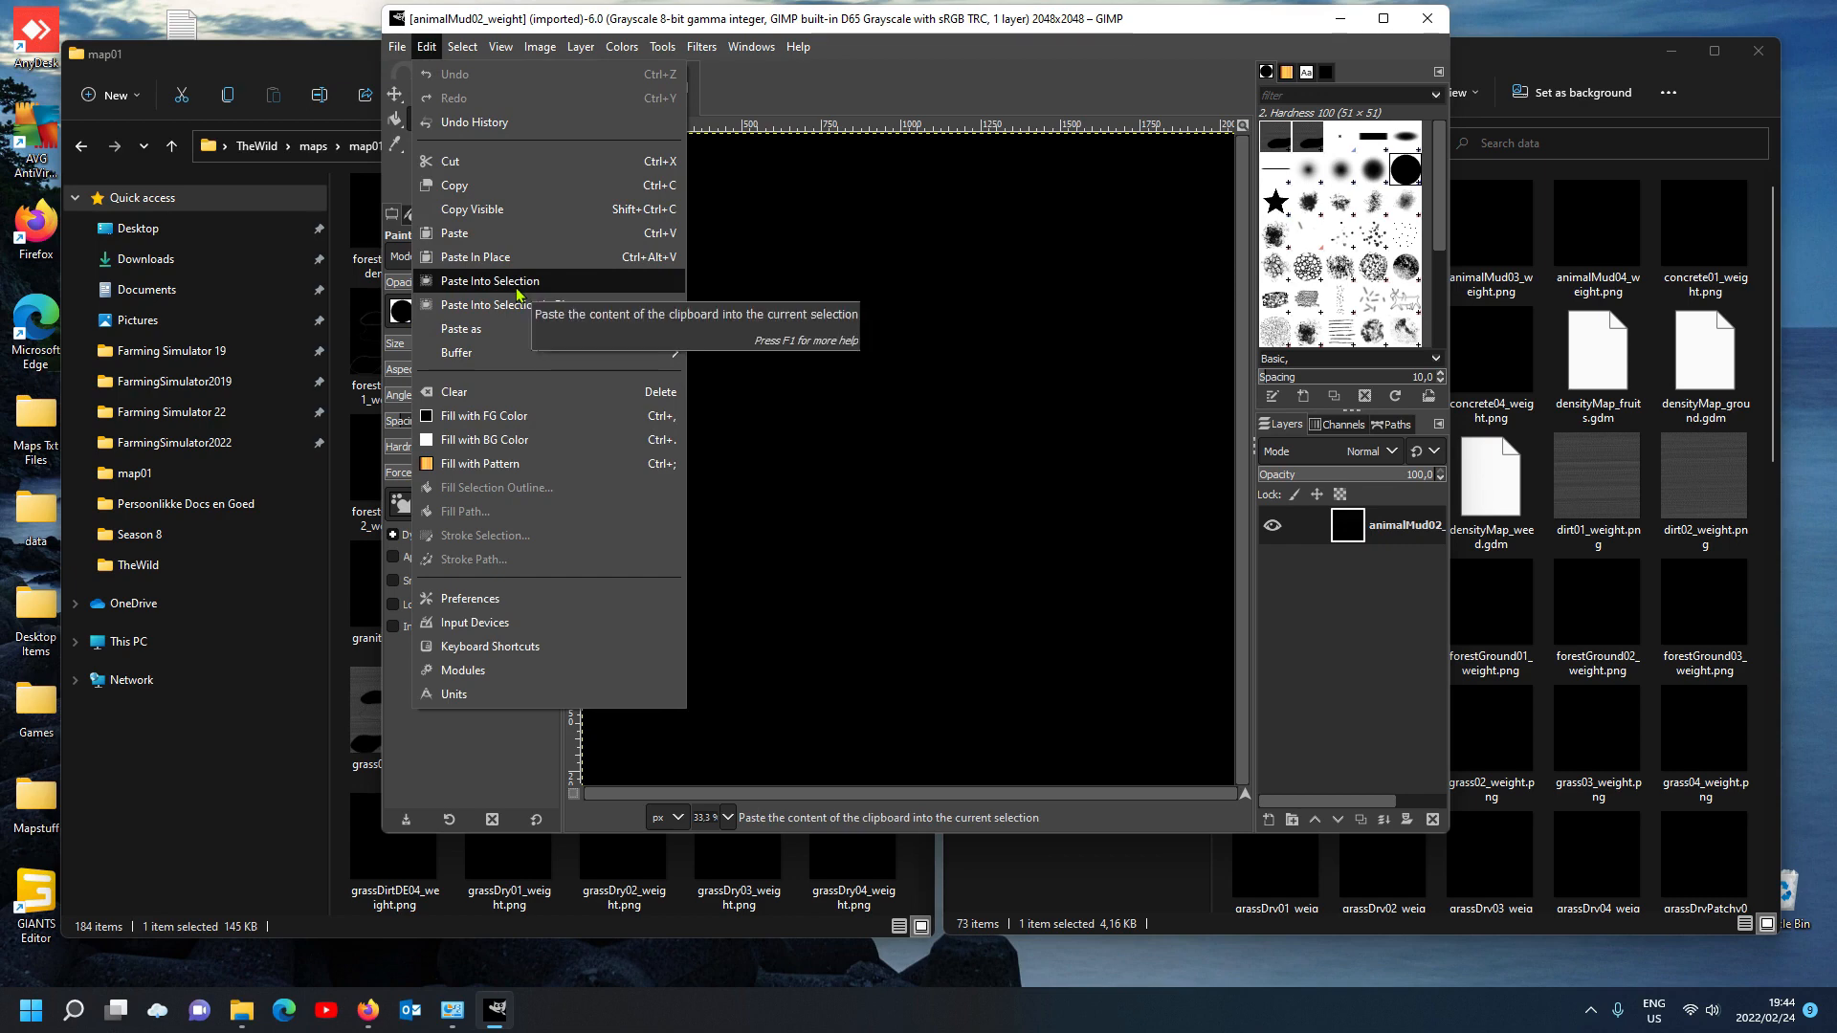
left_click(450, 306)
left_click_drag(962, 456, 830, 492)
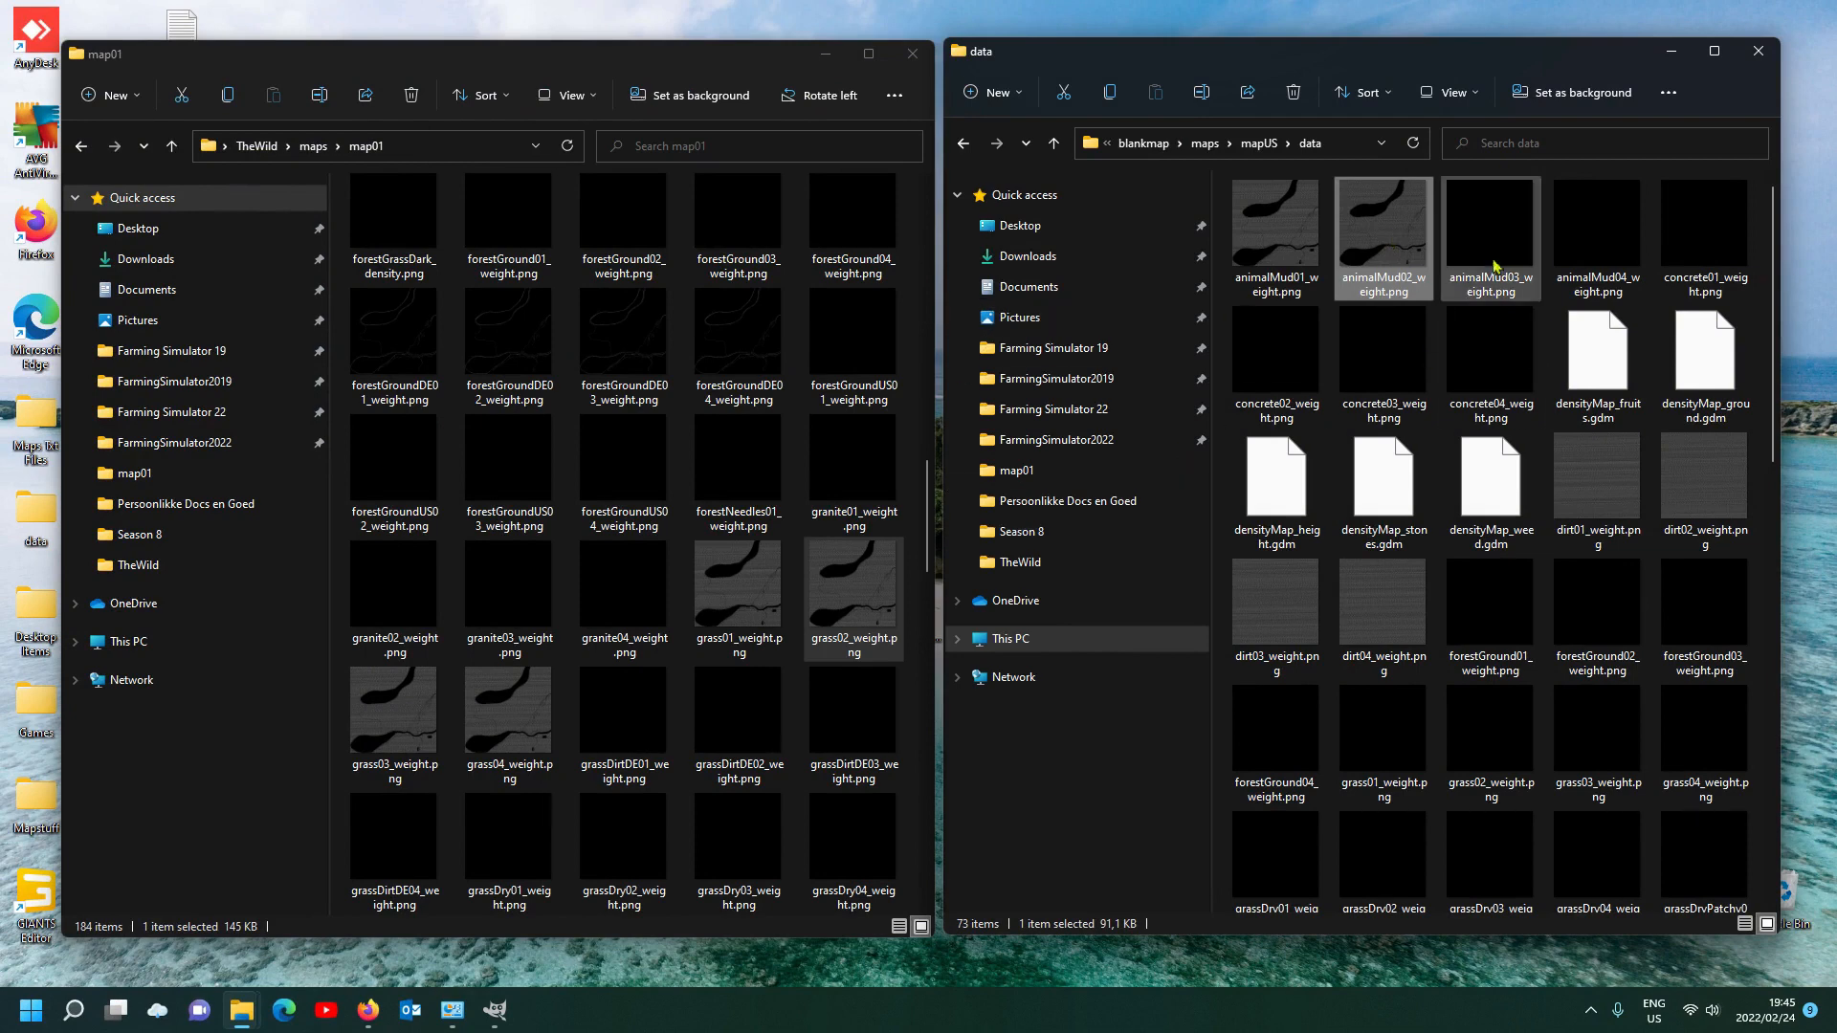
Step: Open map01's grass03_weight.png in GIMP
left_click(394, 728)
right_click(400, 727)
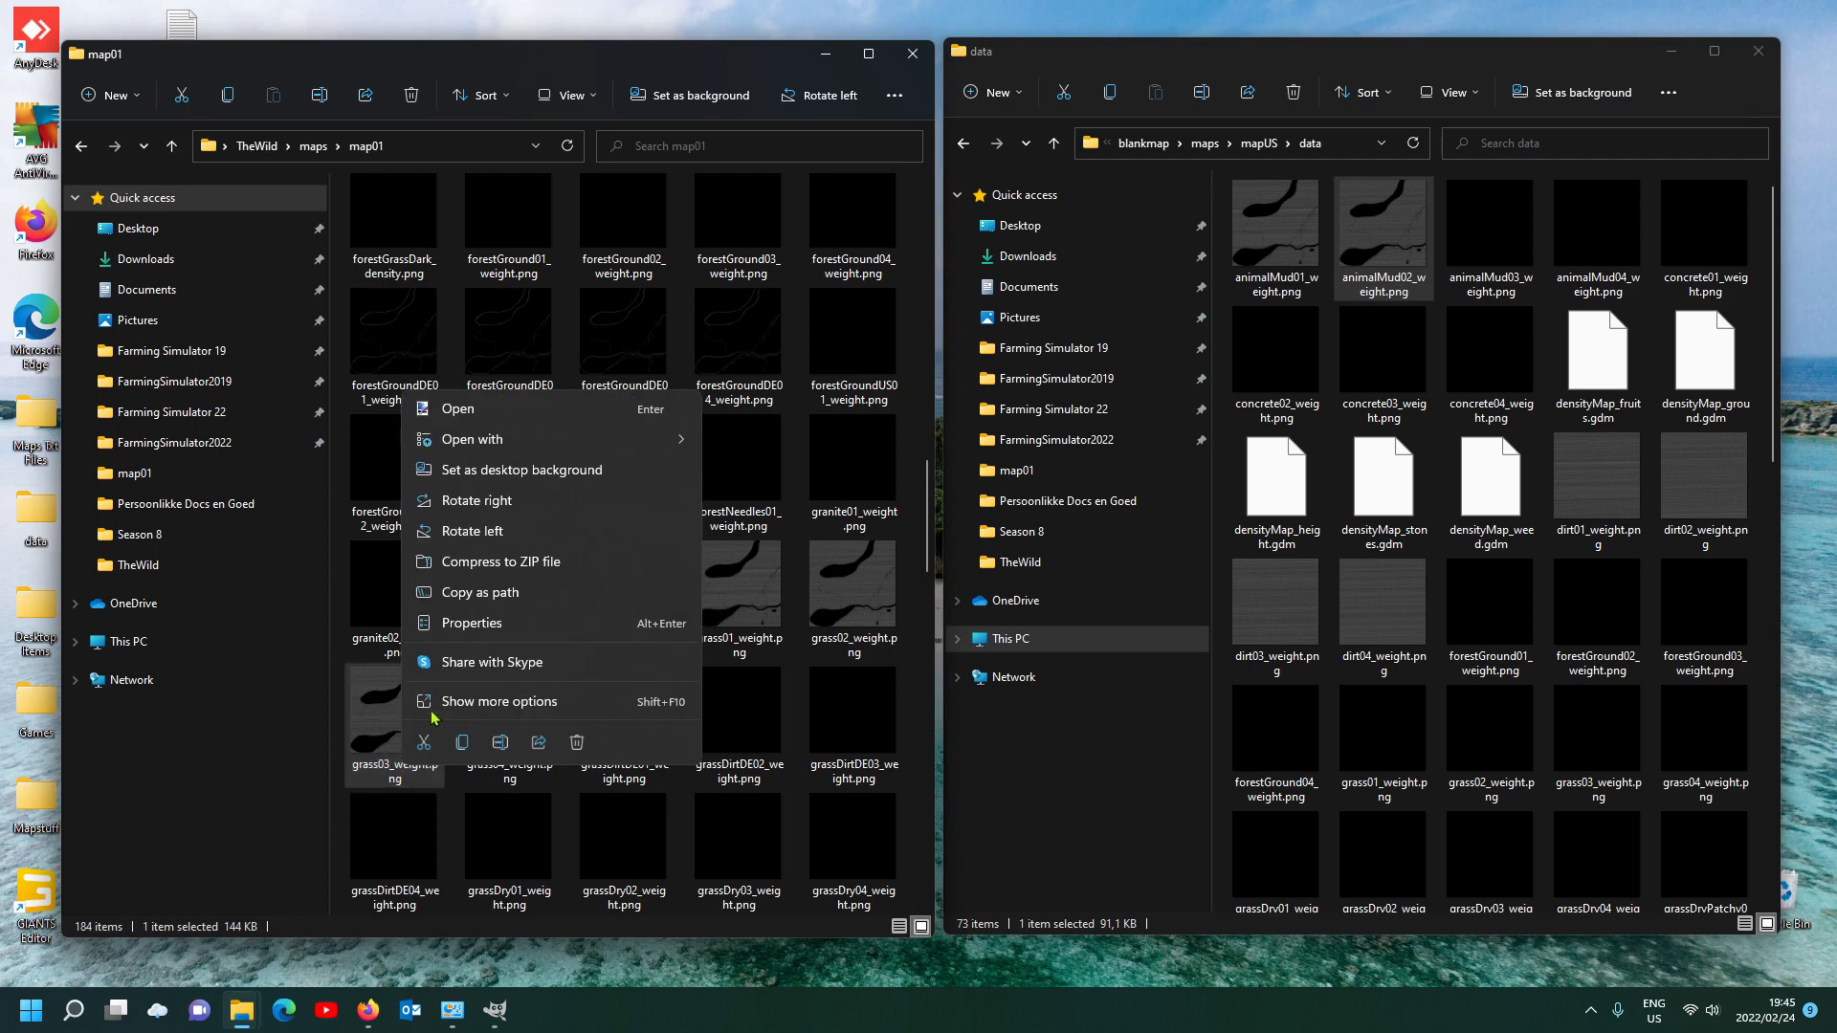
mouse_move(627, 448)
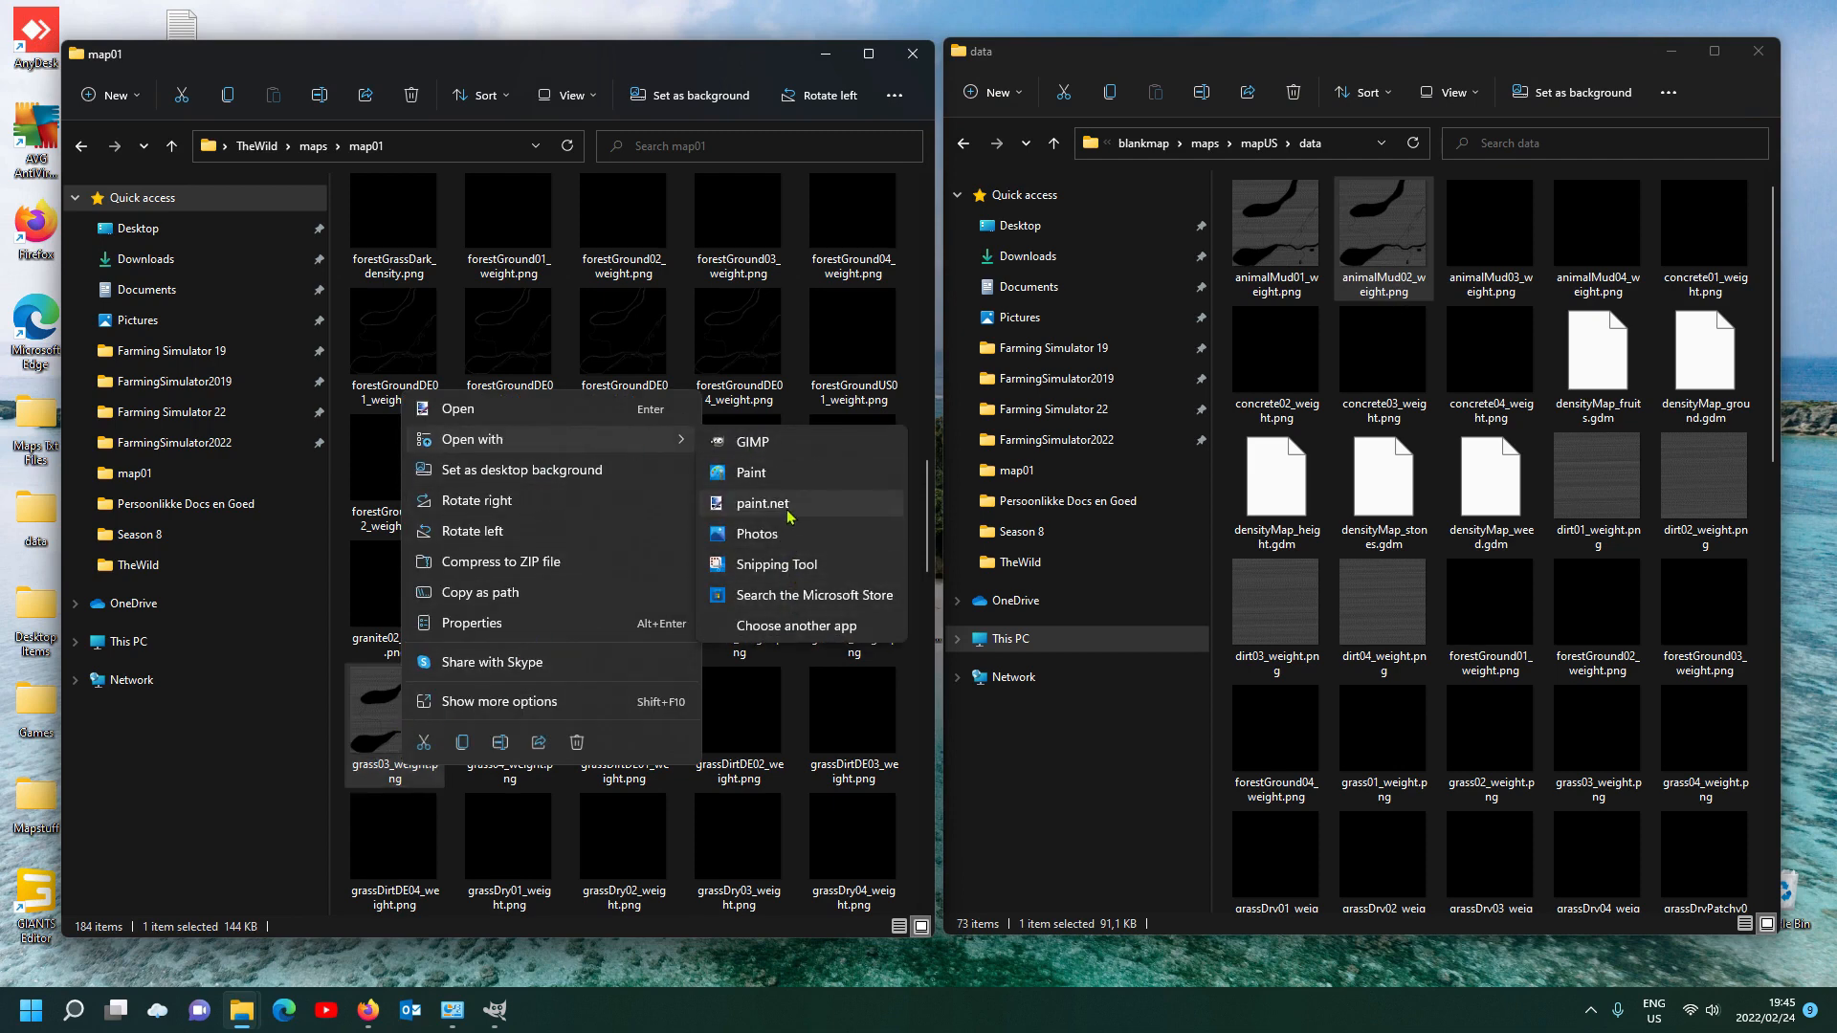
left_click(790, 443)
Step: Copy the grass03_weight layer and switch to the animalMud03_weight image
left_click(426, 46)
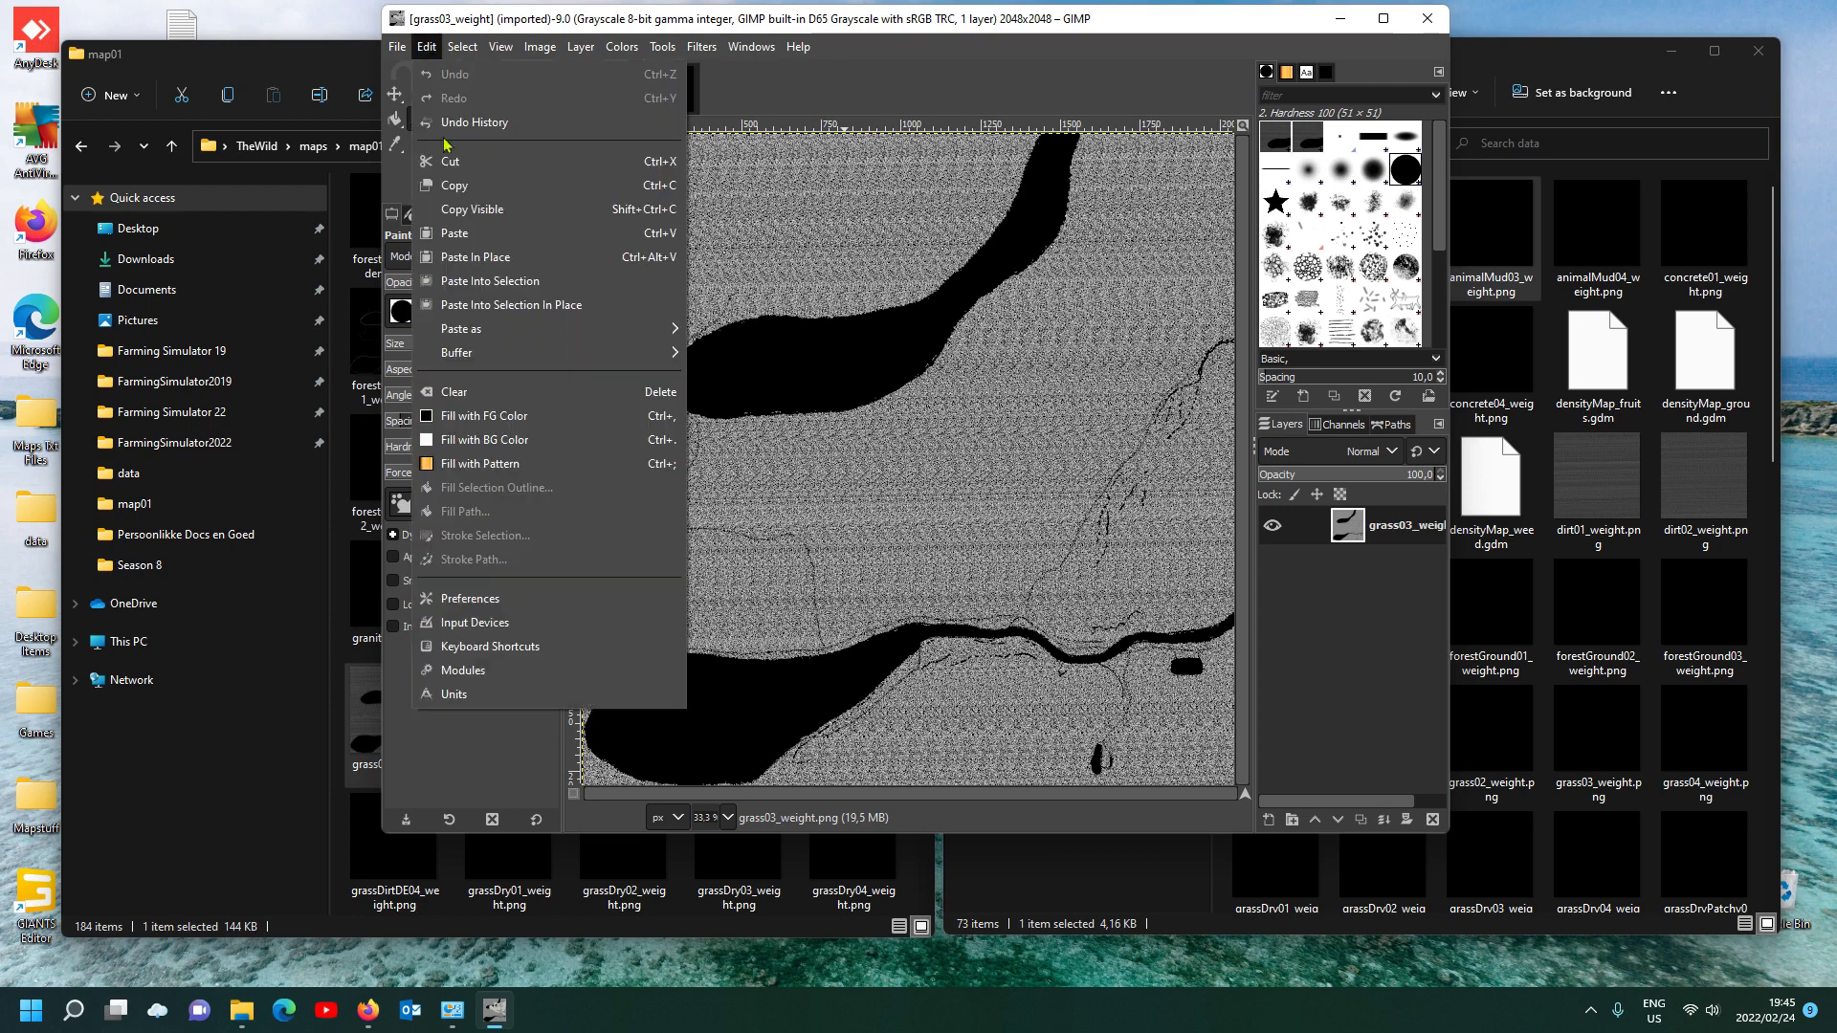
left_click(456, 185)
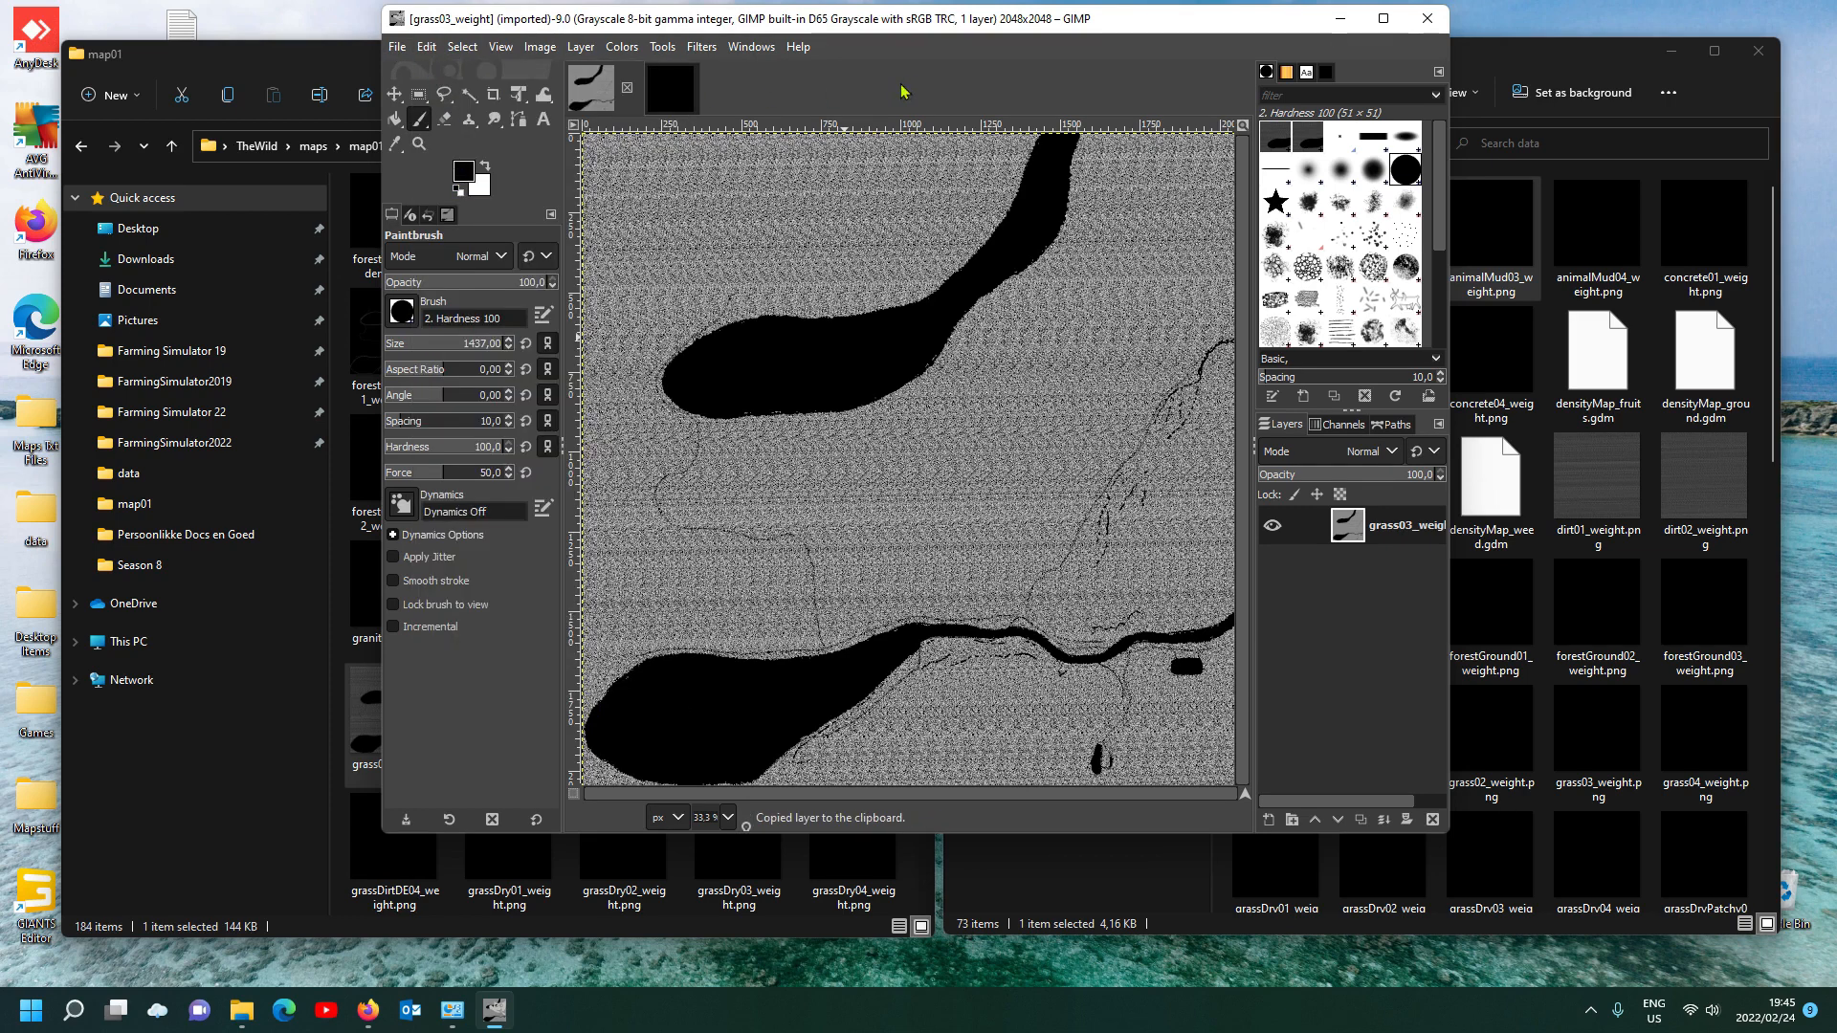
left_click(669, 87)
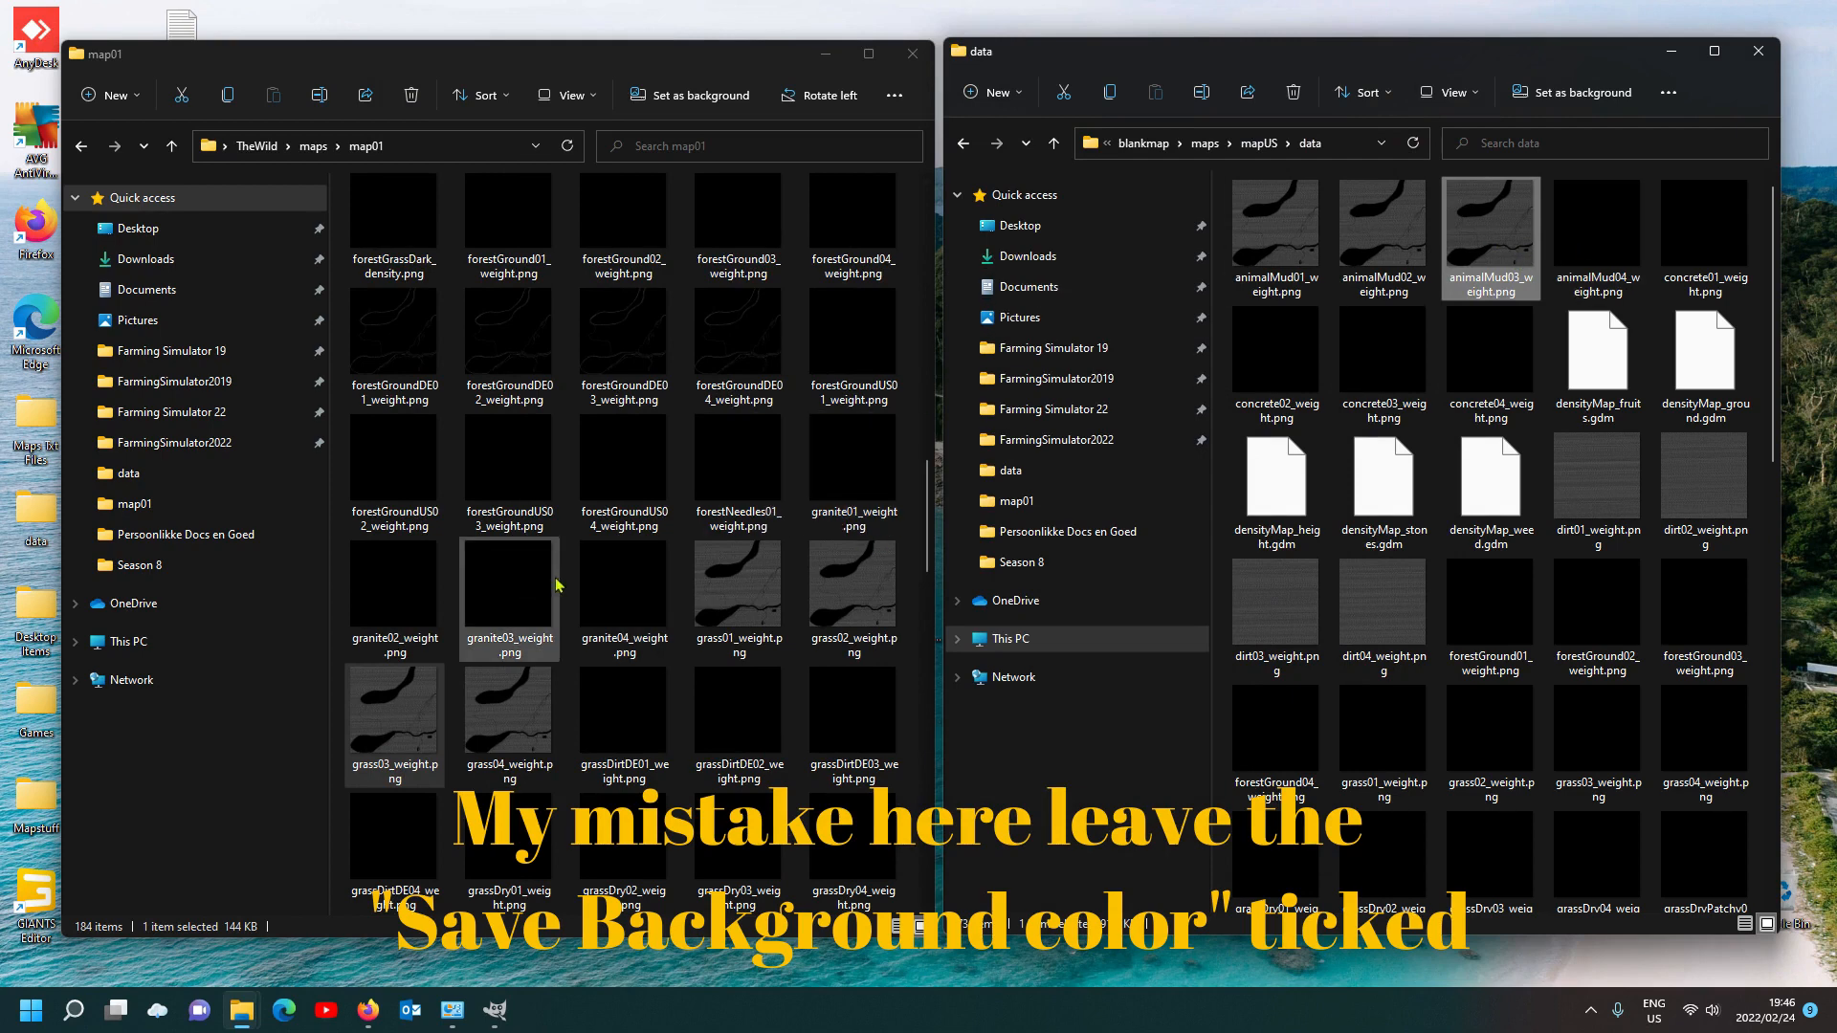
Step: Open map01's grass04_weight.png and blankmap's animalMud04_weight.png together in GIMP
left_click(526, 692)
right_click(532, 747)
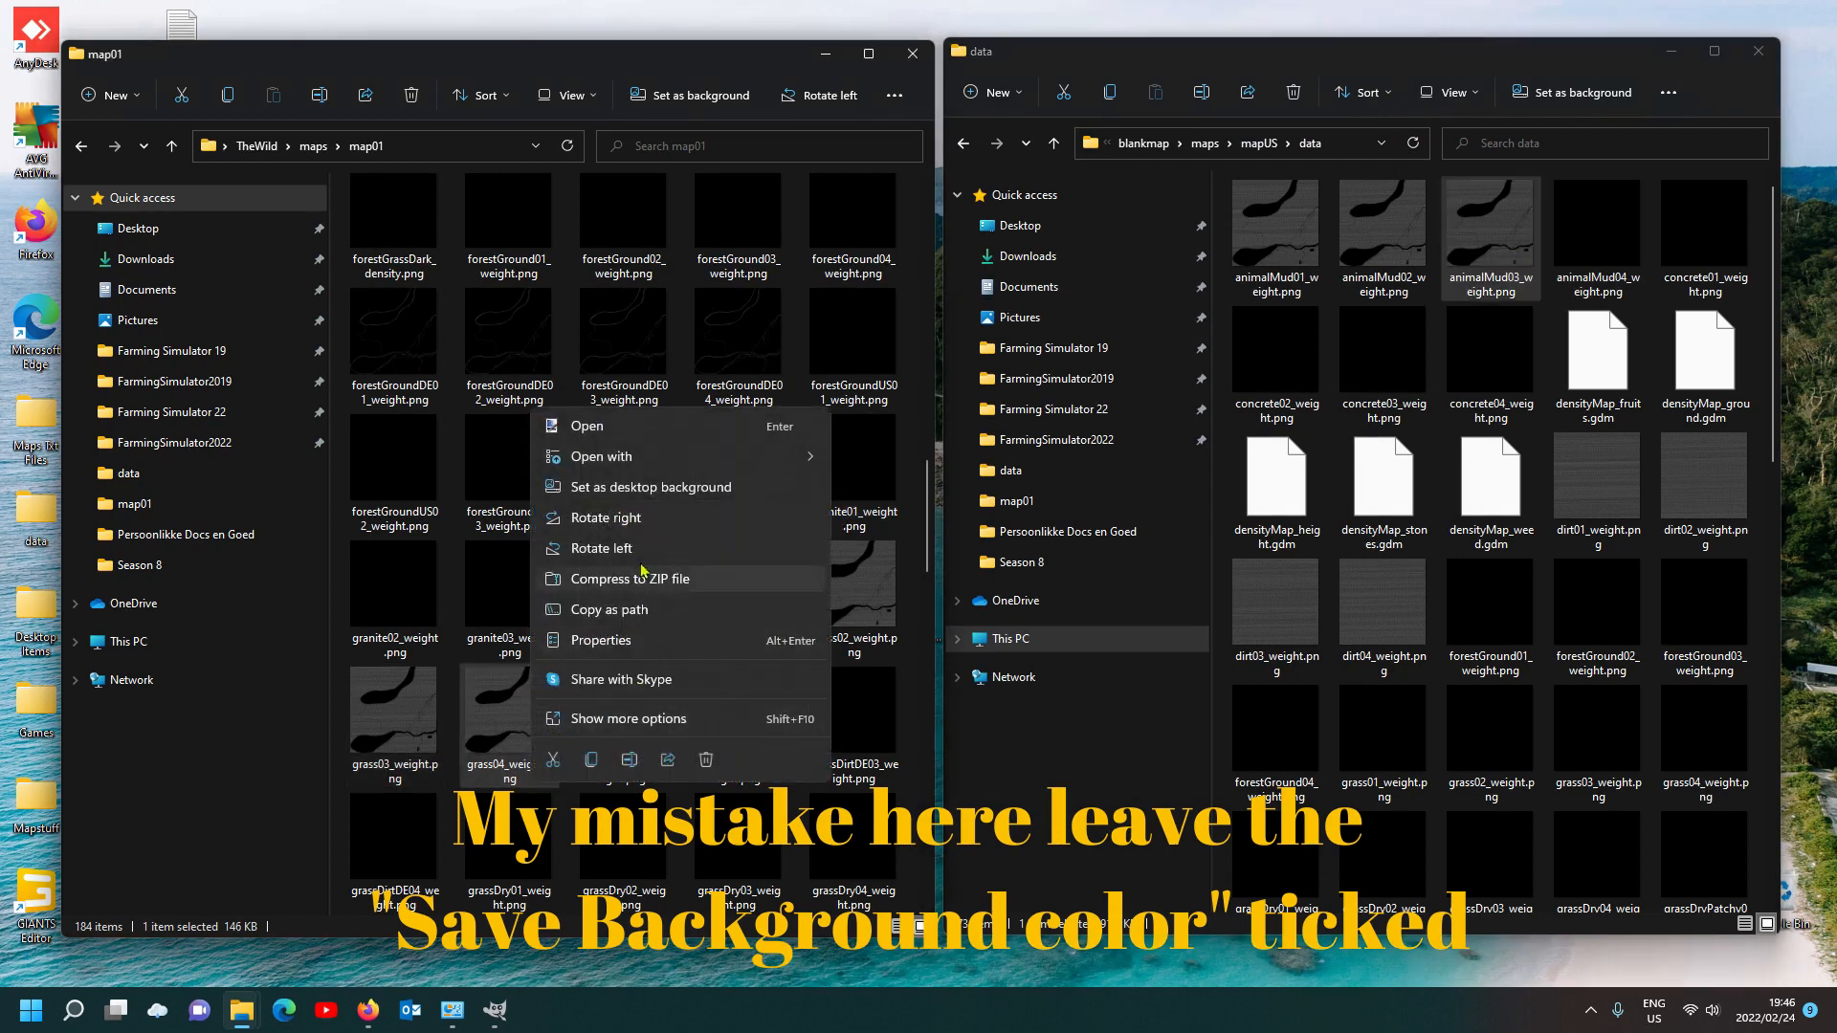
mouse_move(660, 458)
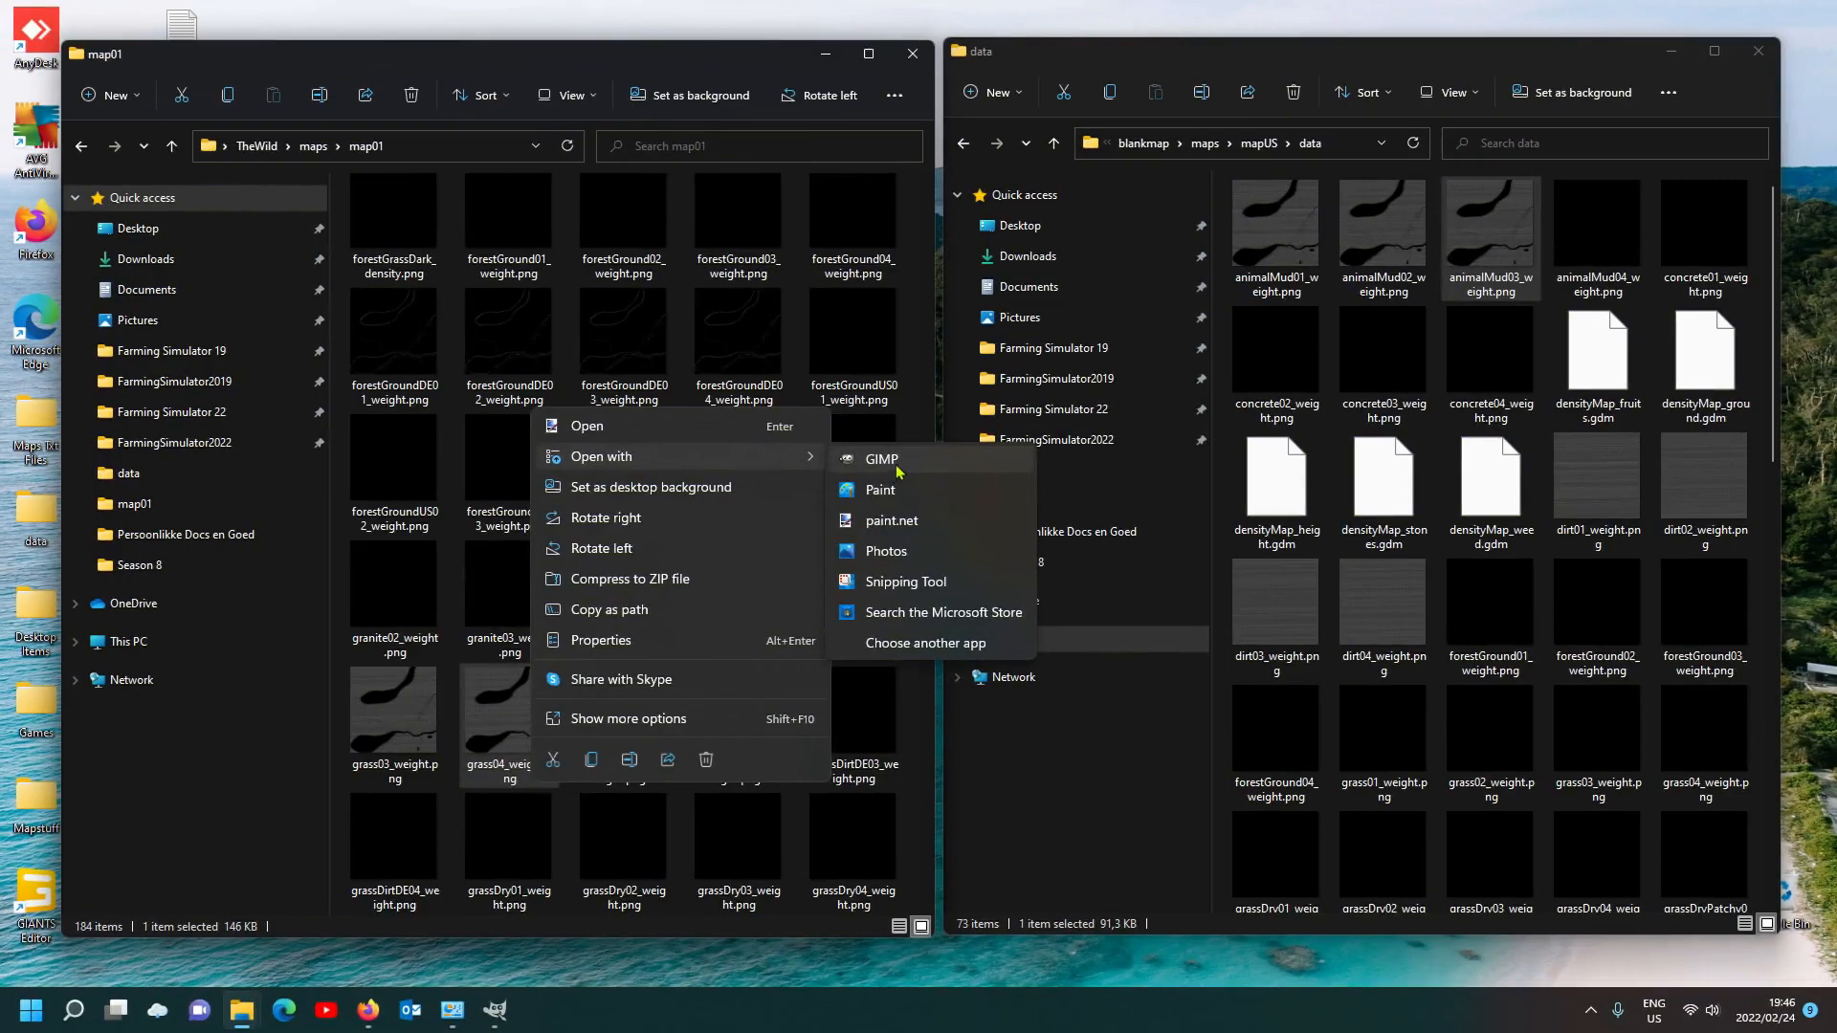
left_click(882, 460)
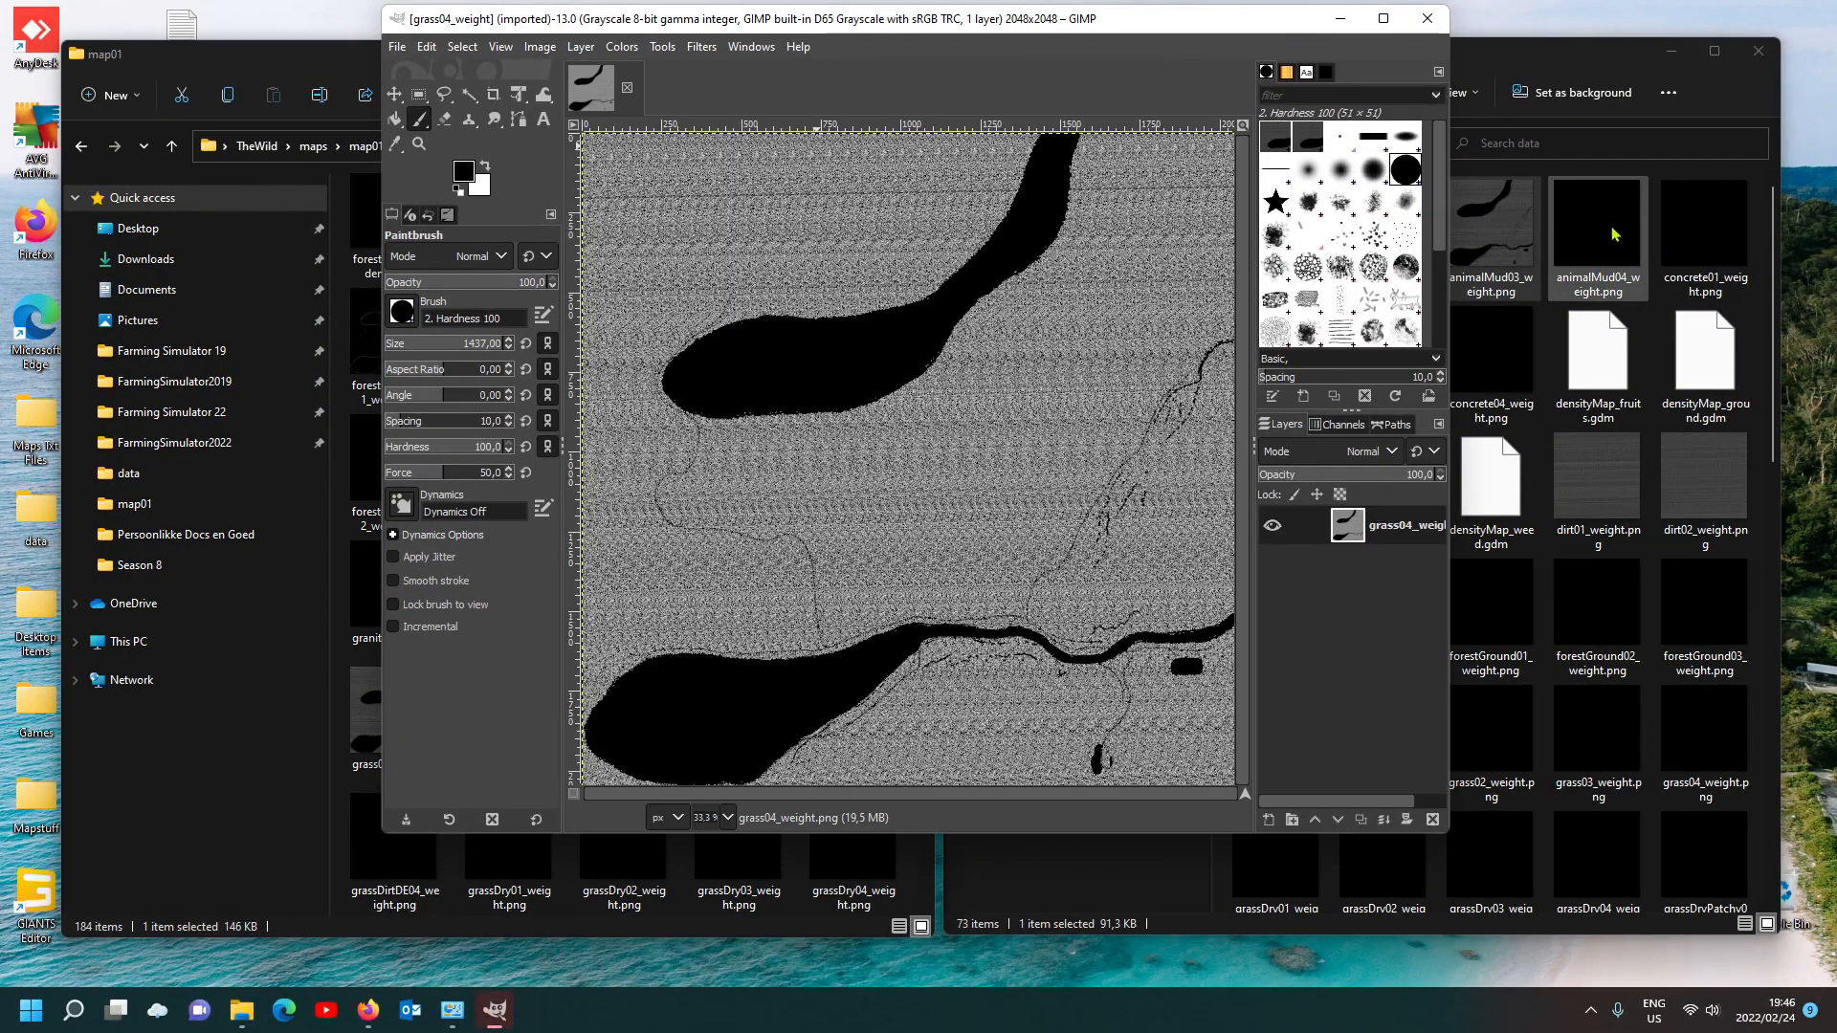
left_click(1614, 233)
right_click(1613, 234)
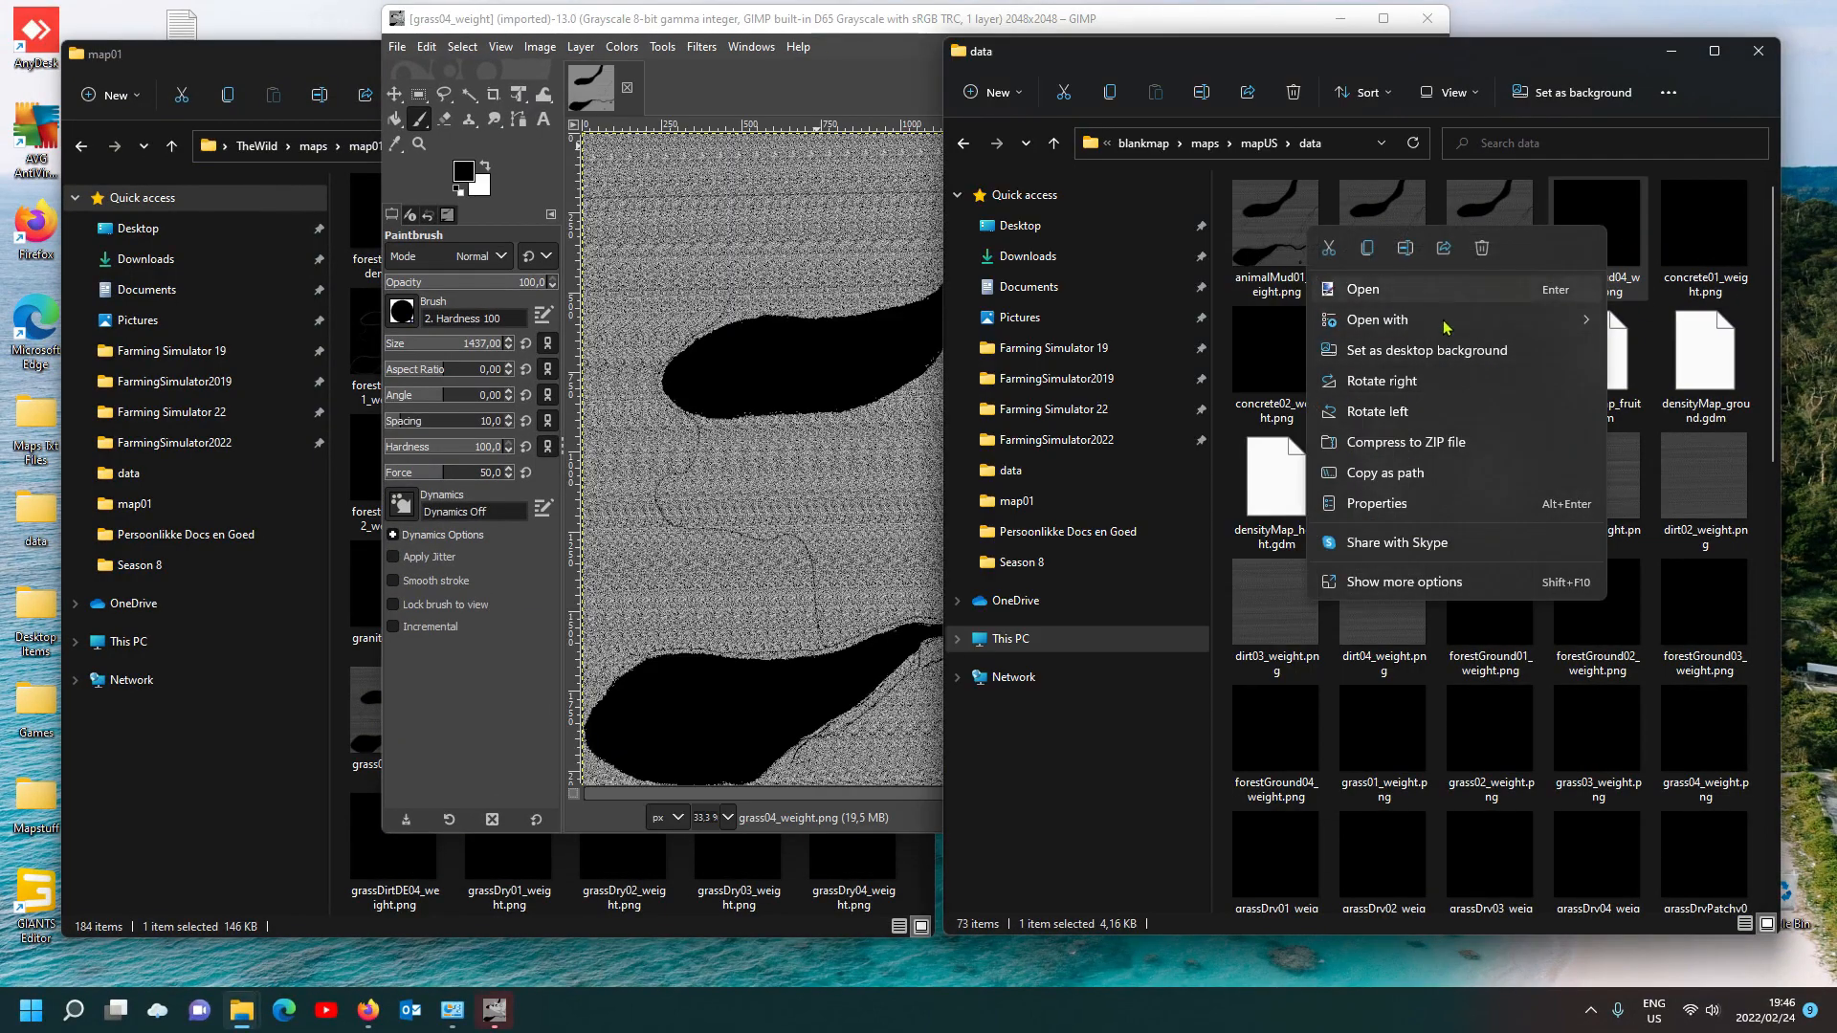
mouse_move(1445, 327)
left_click(1679, 323)
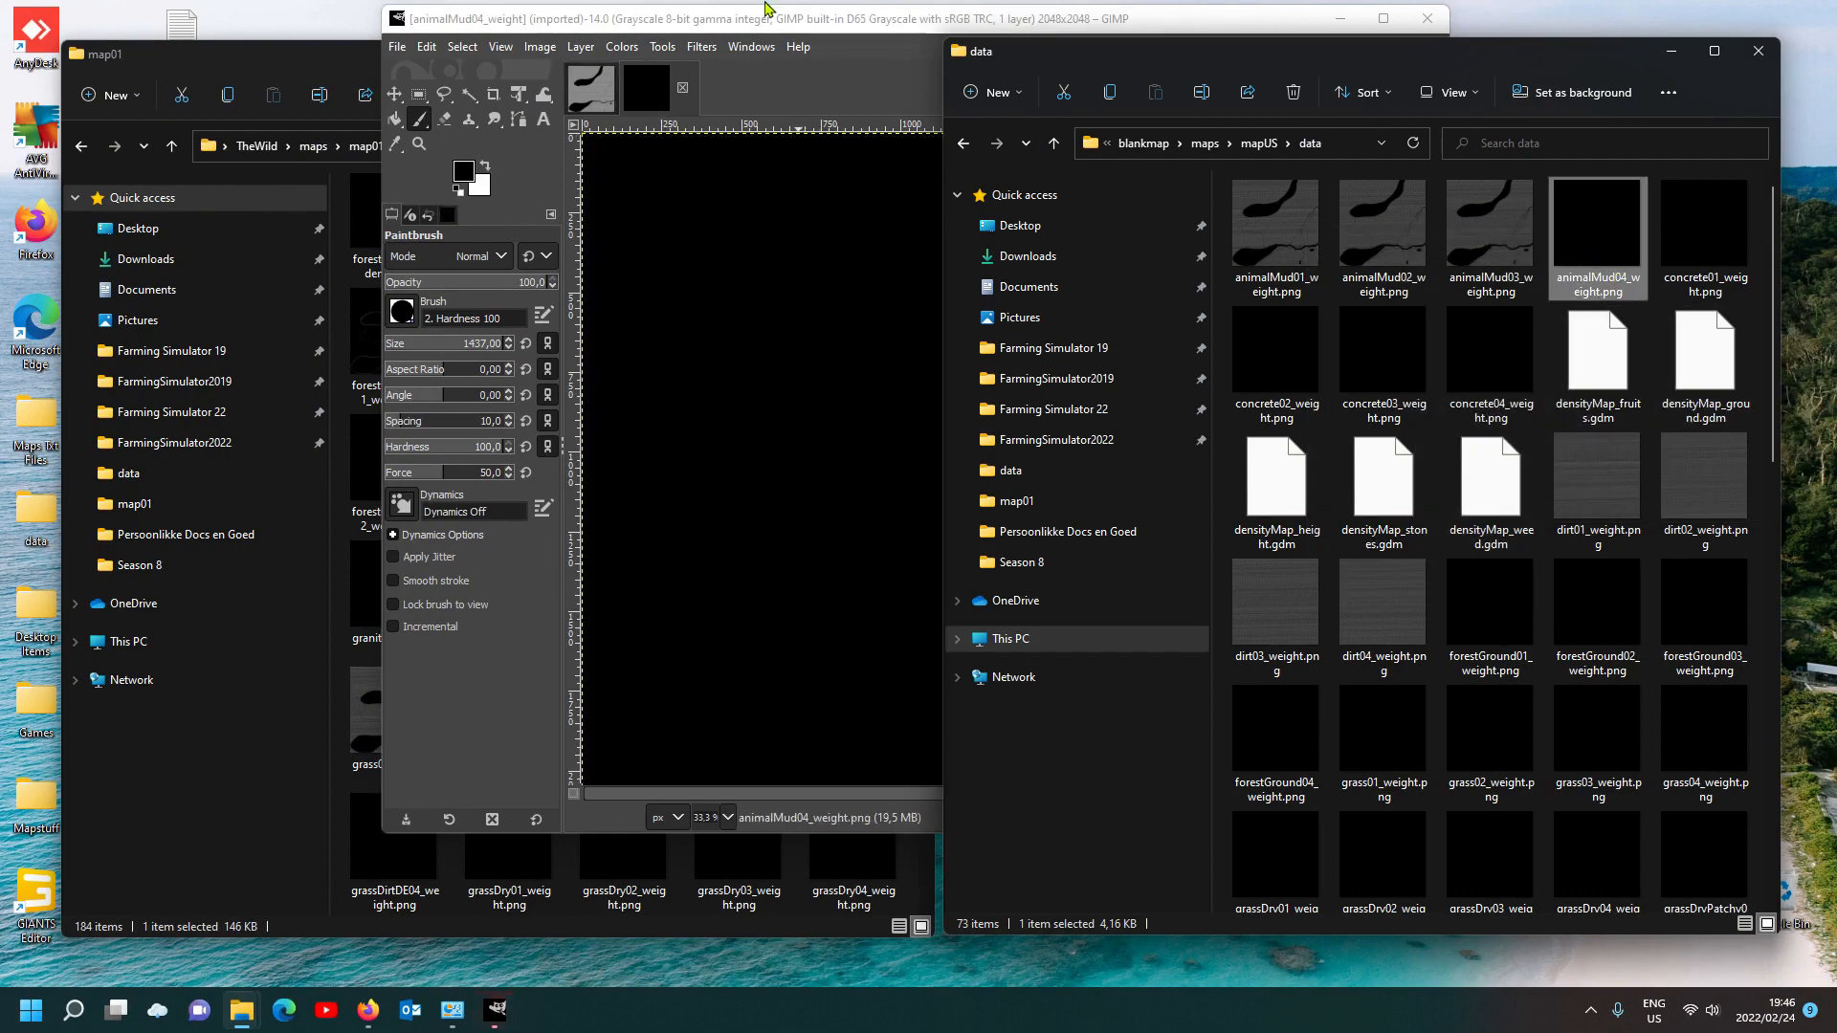
Step: Check the colour mode and precision of the grass04_weight image
left_click(761, 18)
left_click(598, 102)
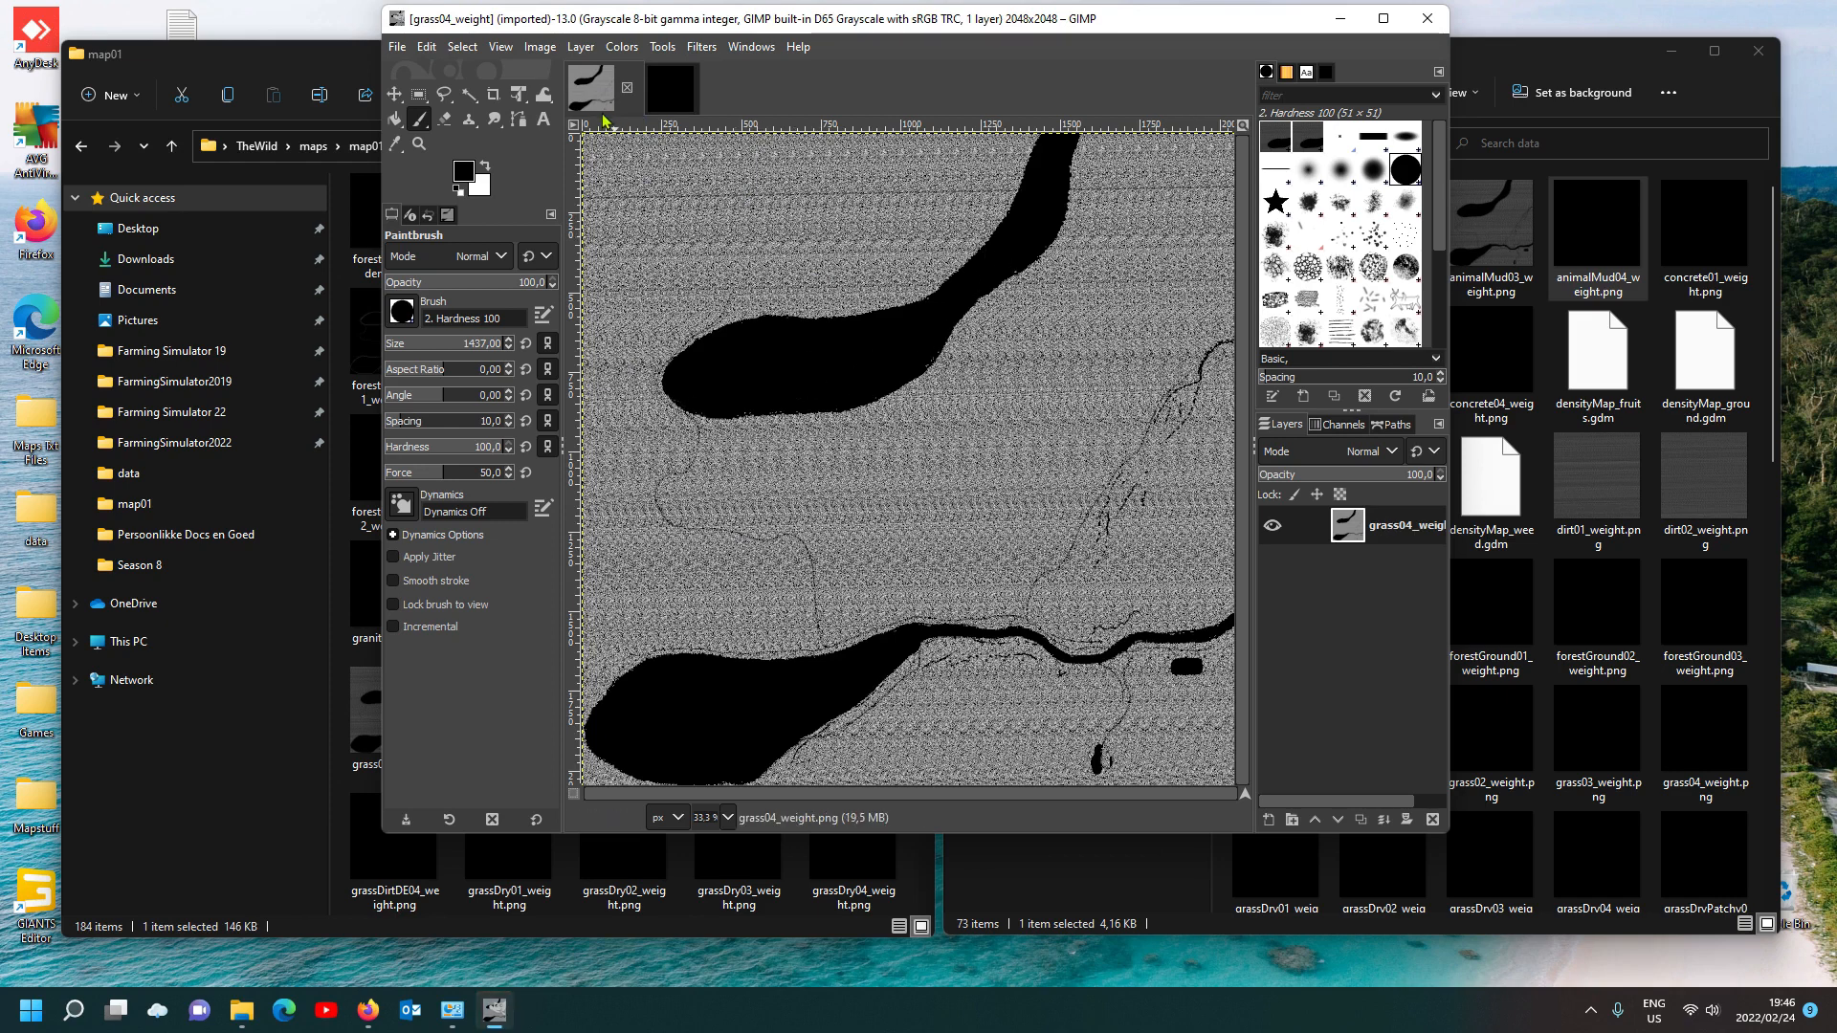
left_click(541, 48)
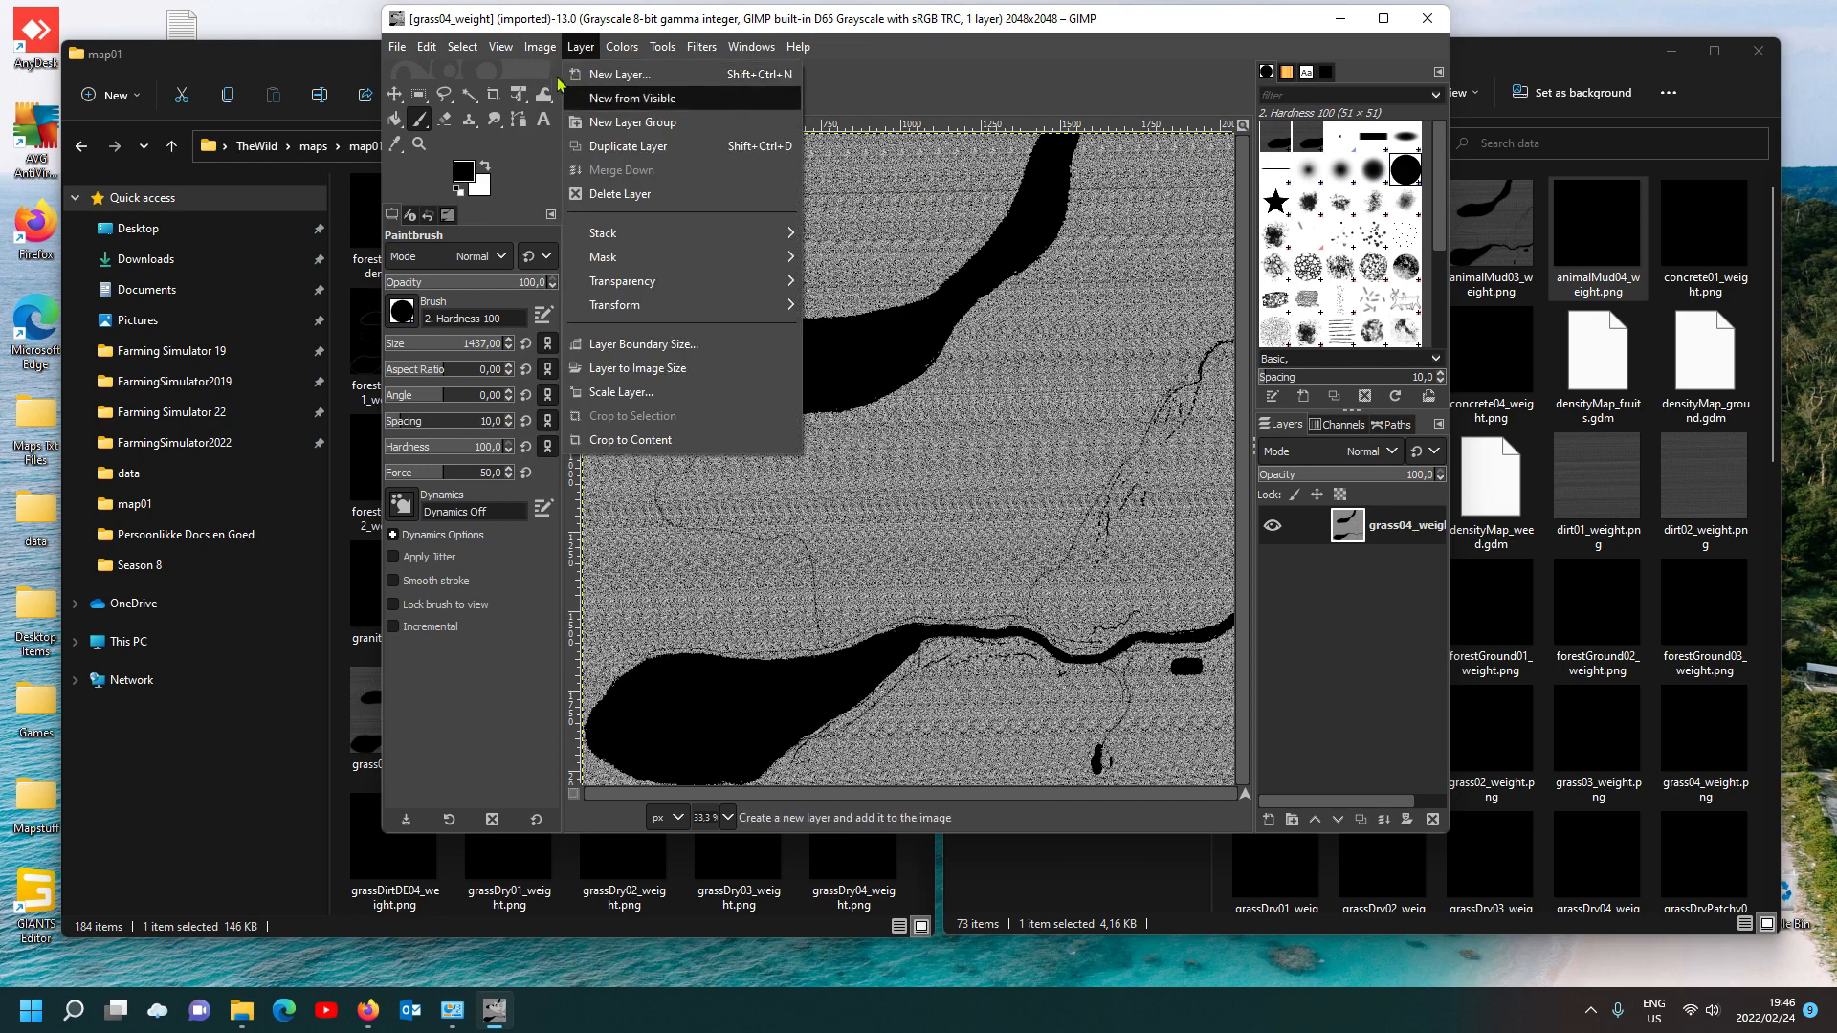
mouse_move(566, 119)
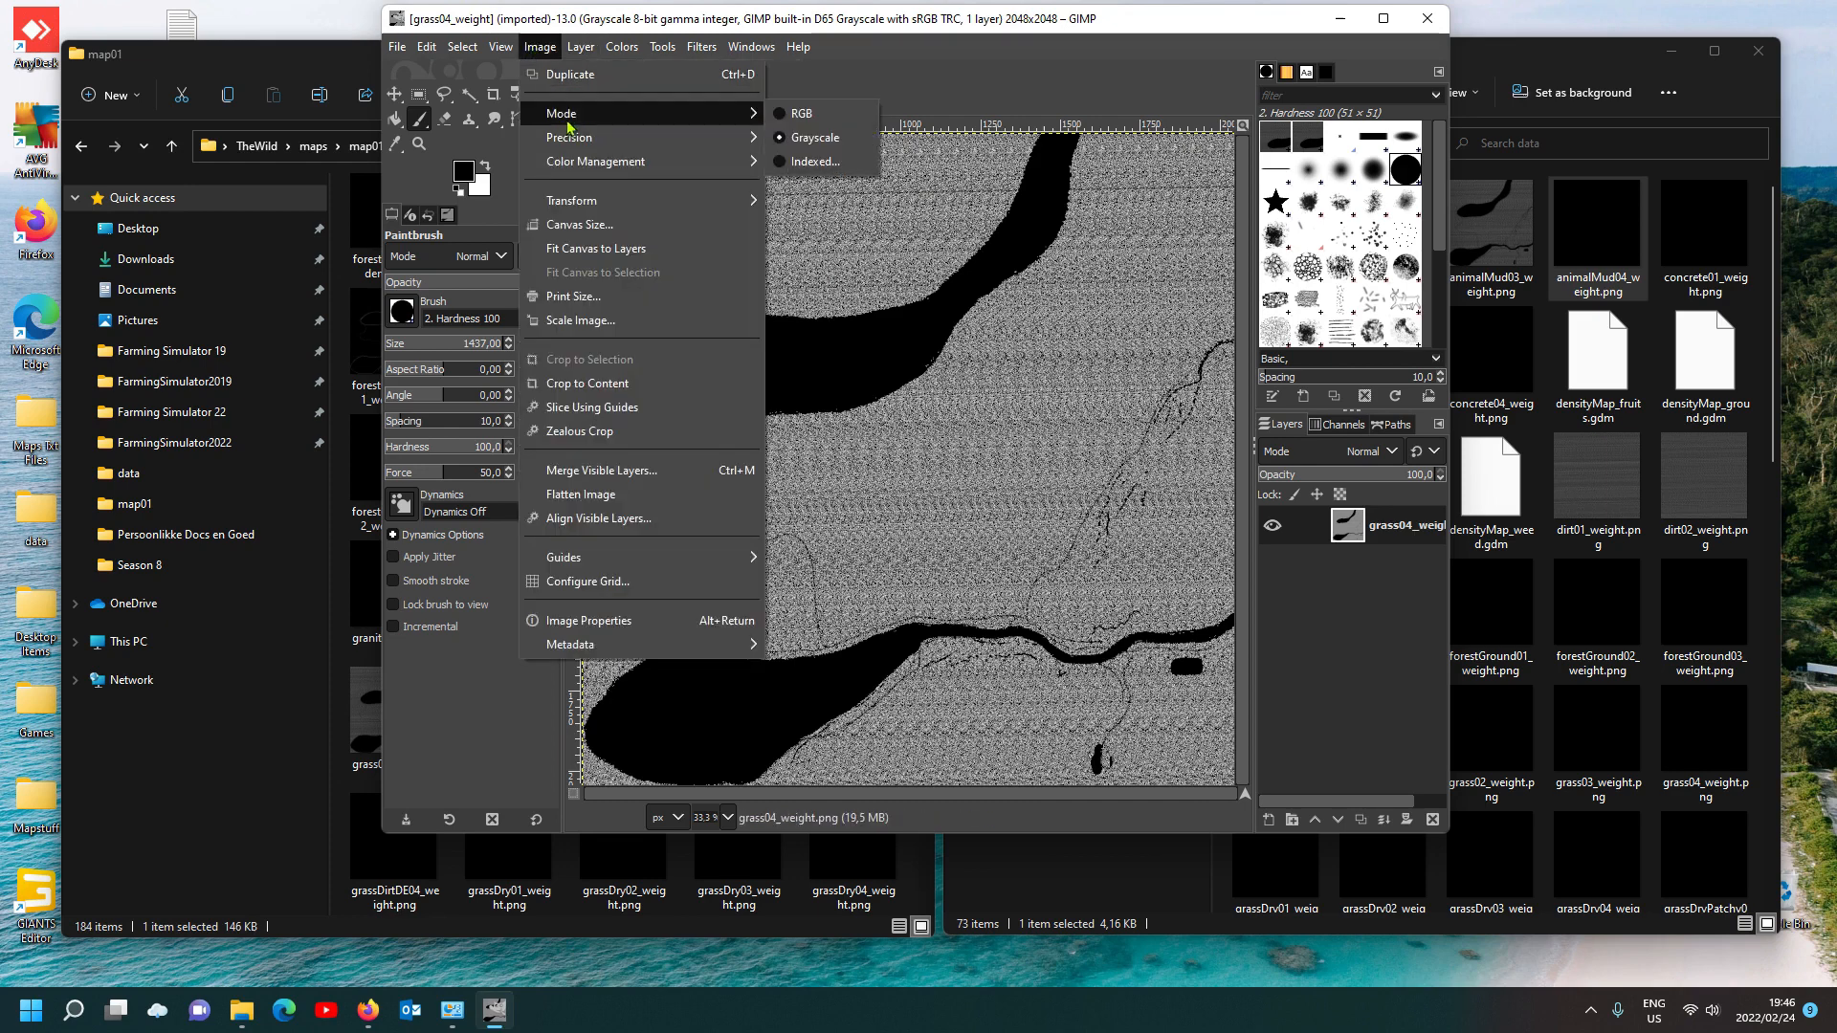
mouse_move(612, 138)
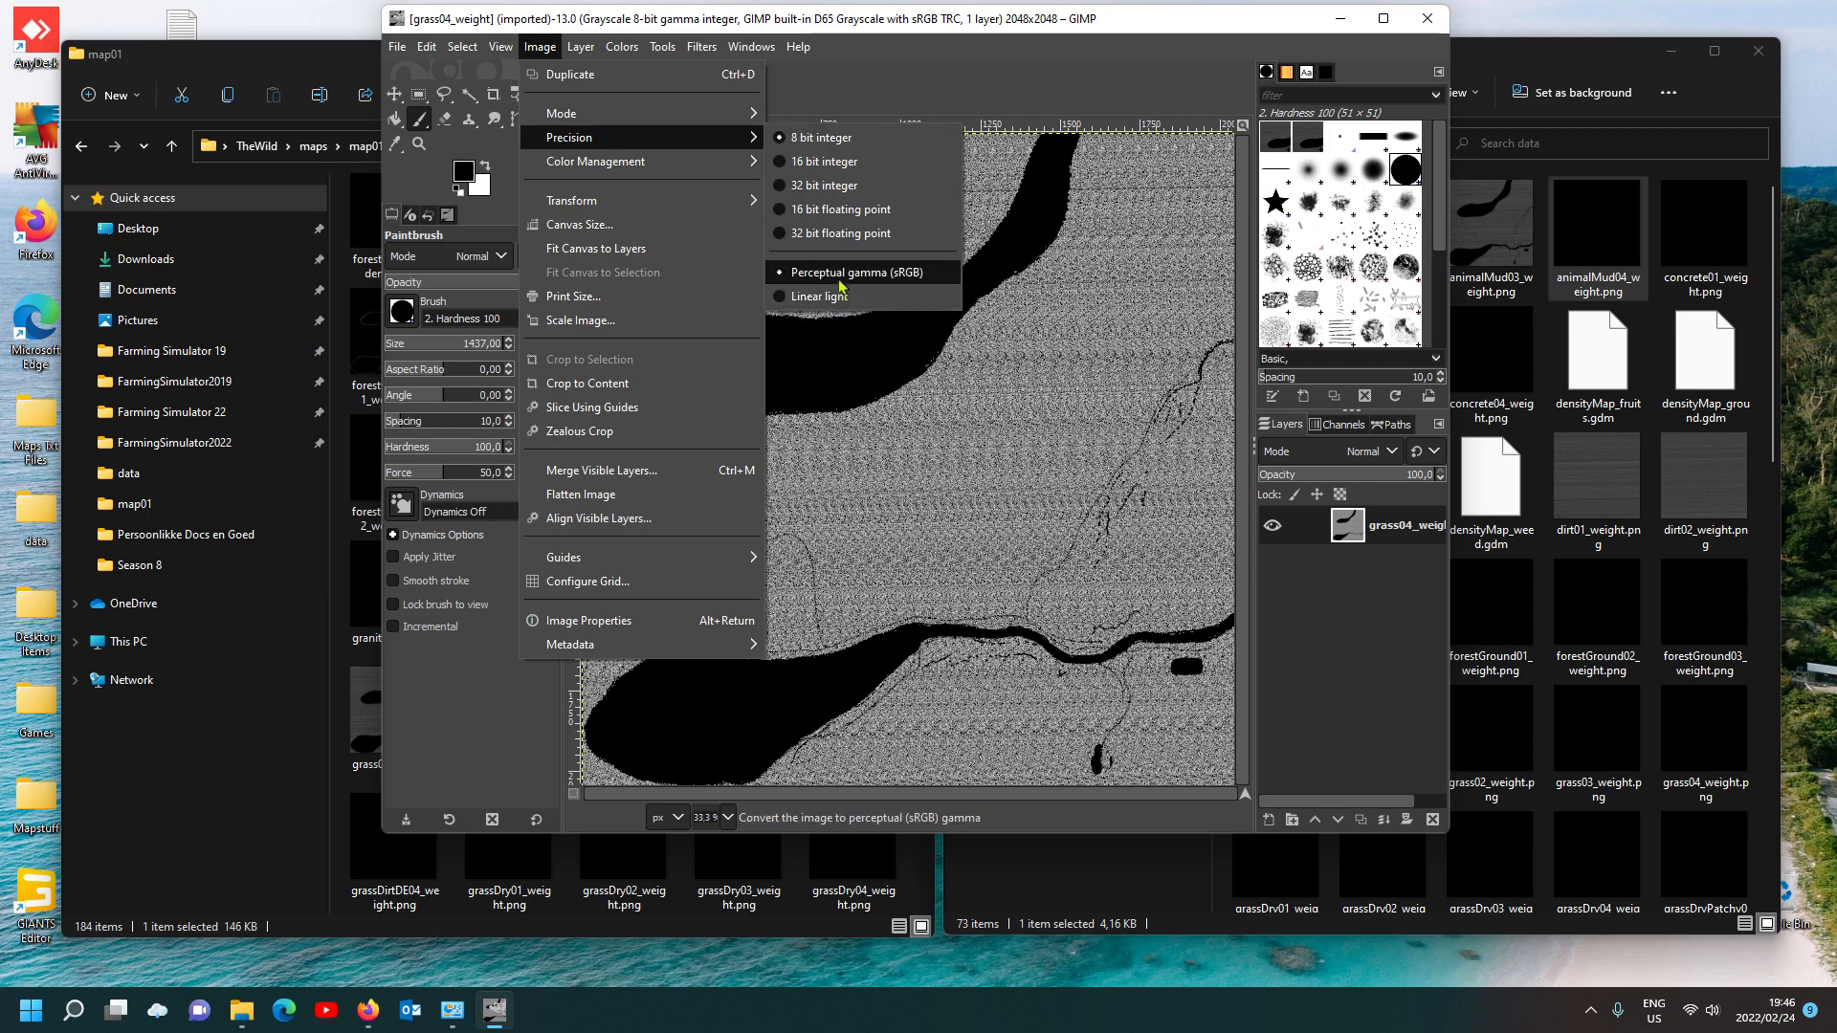
Step: Copy the grass04_weight layer into the animalMud04_weight image using Paste Into Selection
left_click(427, 47)
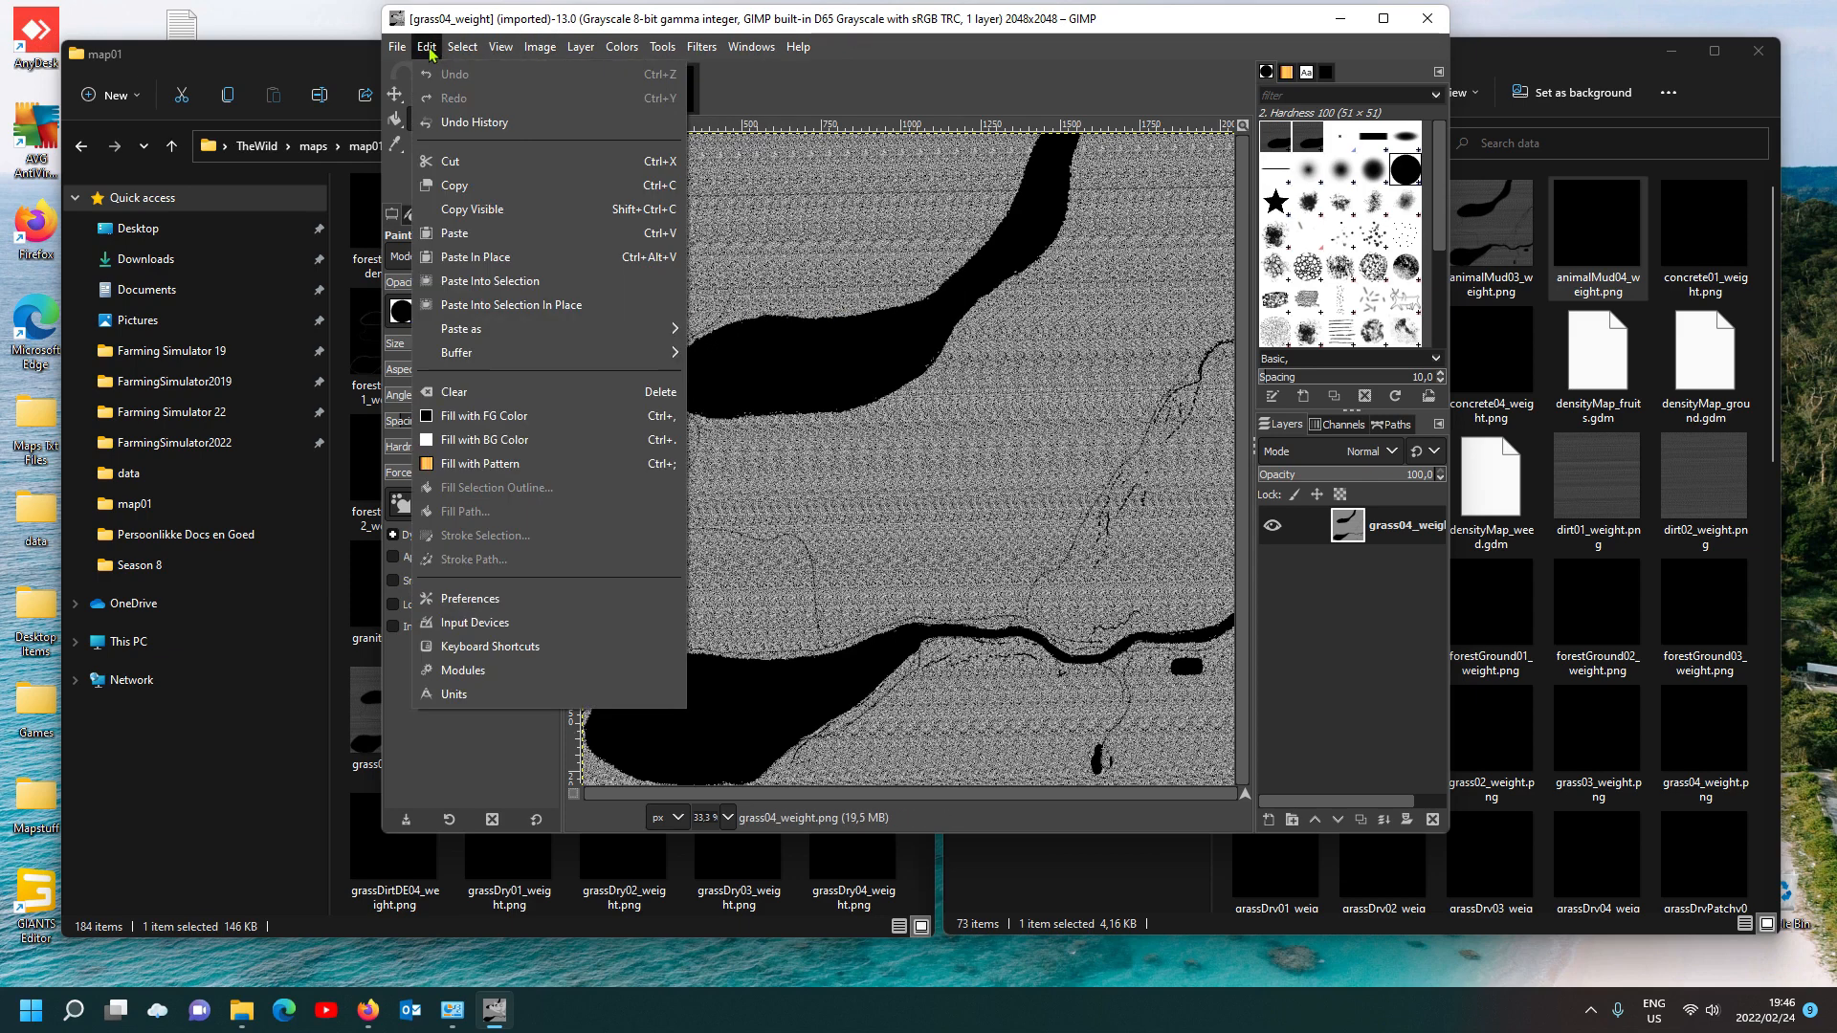
left_click(459, 185)
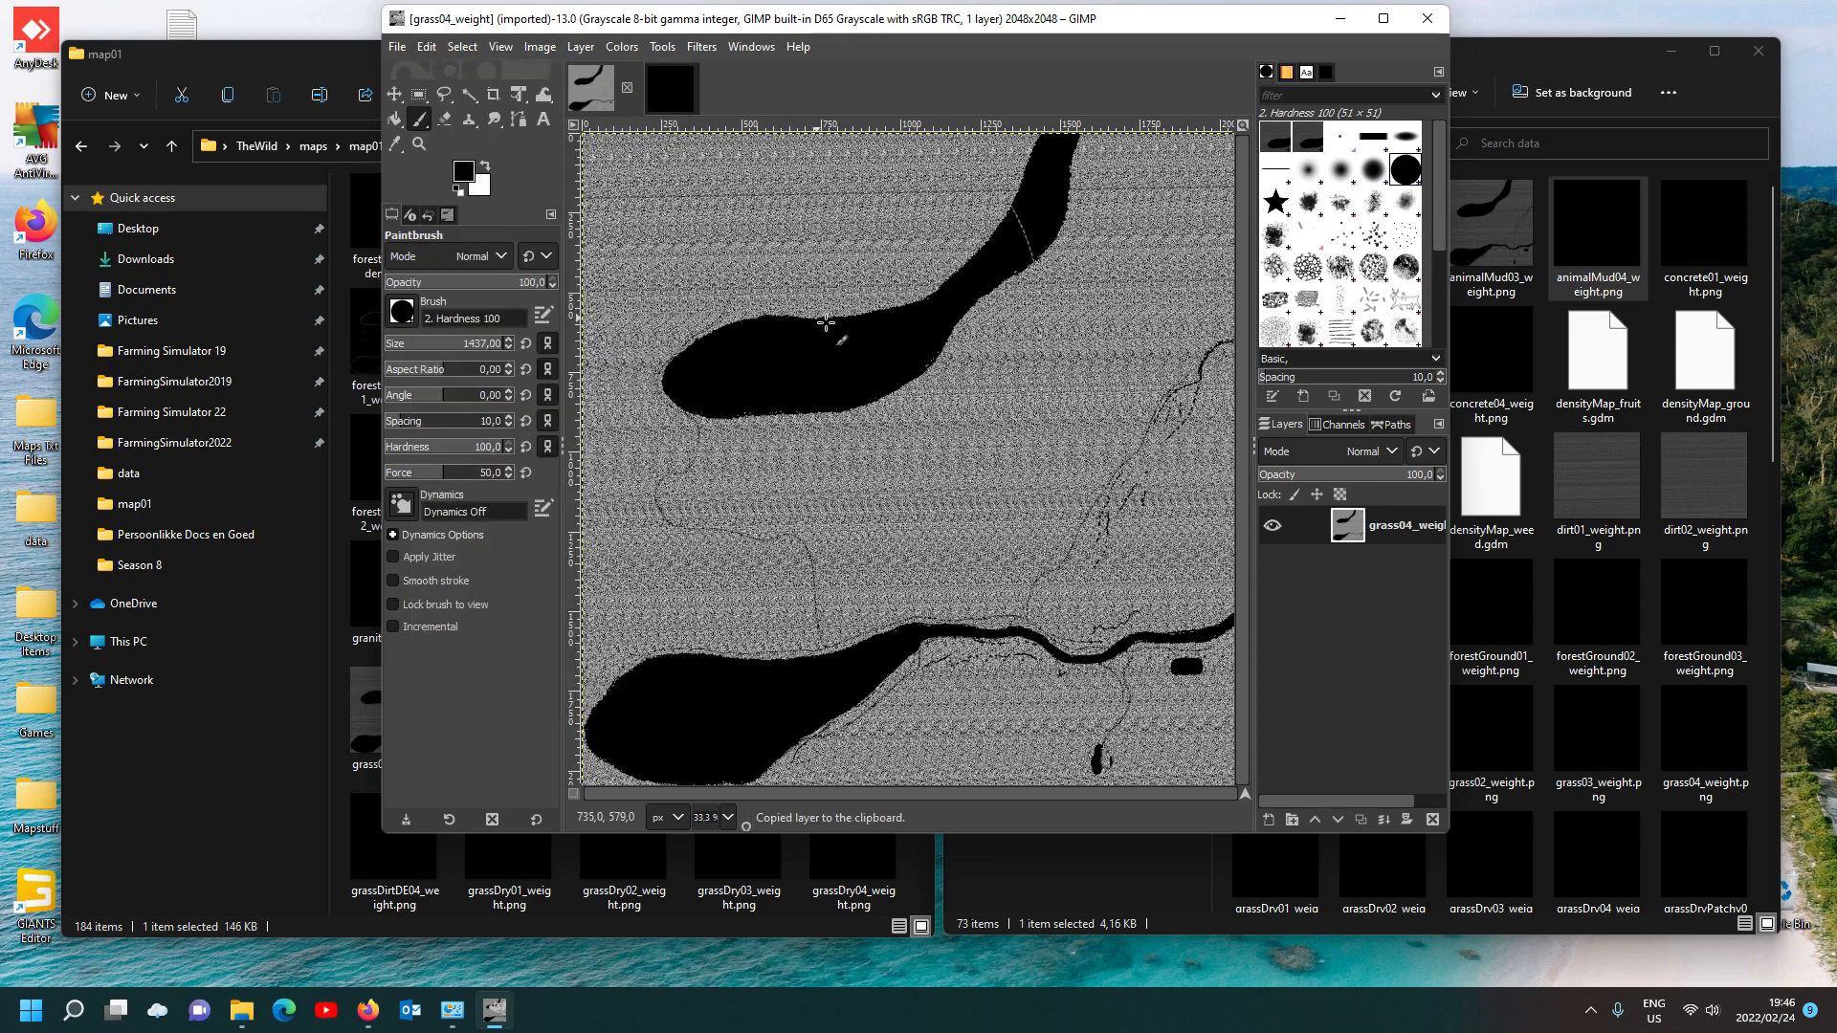
left_click(693, 106)
left_click(439, 48)
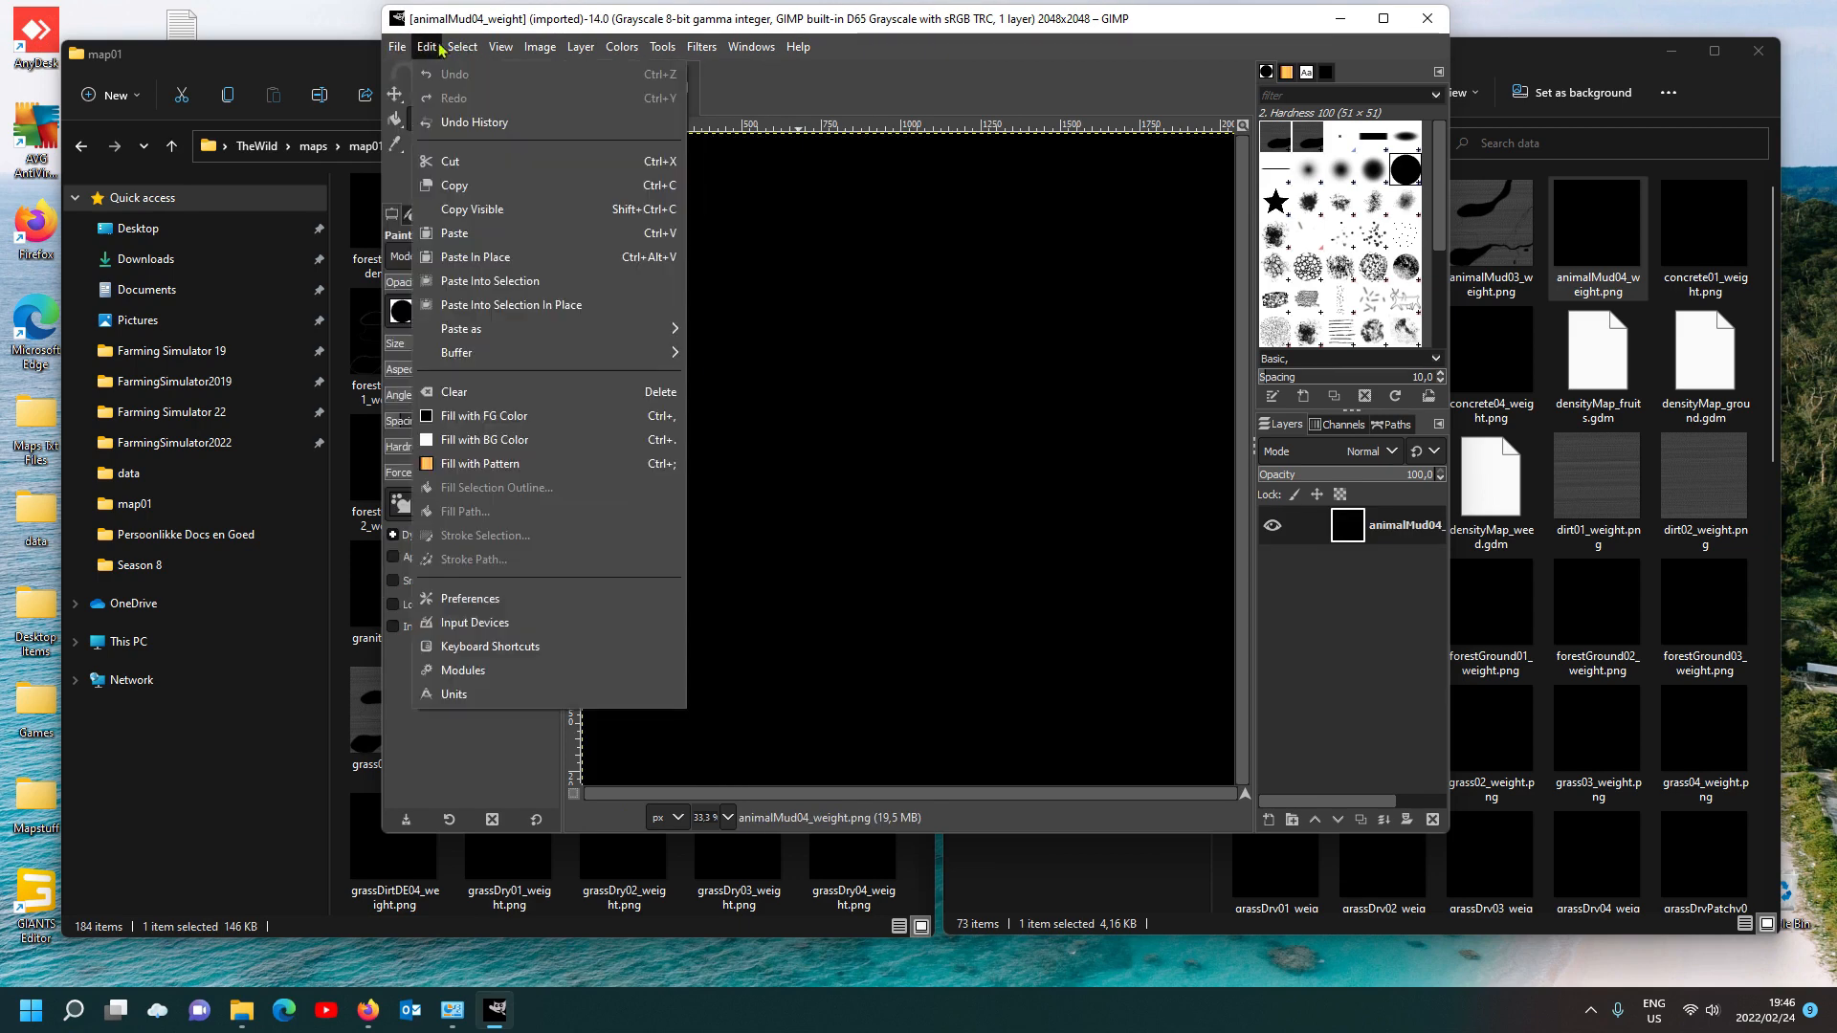
left_click(490, 282)
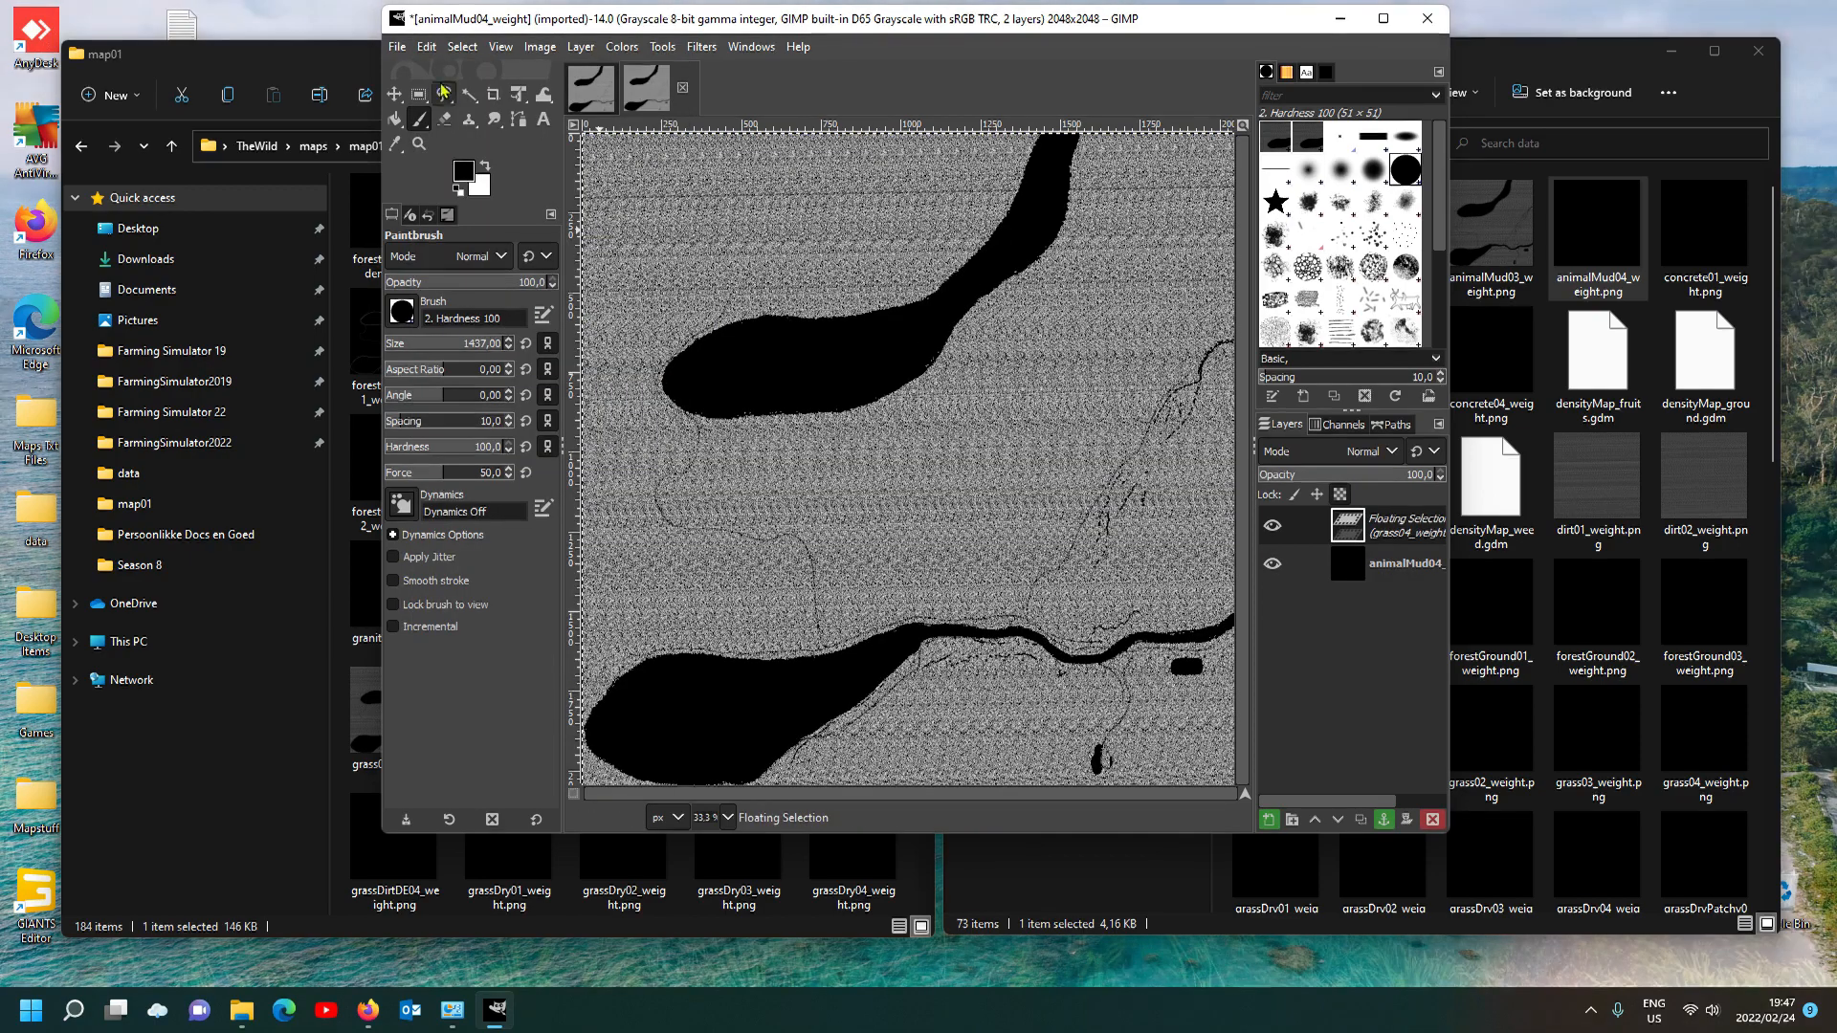
Step: Export the image over animalMud04_weight.png in mapUS's data folder as an 8bpc GRAY PNG with Save background color off
left_click(398, 48)
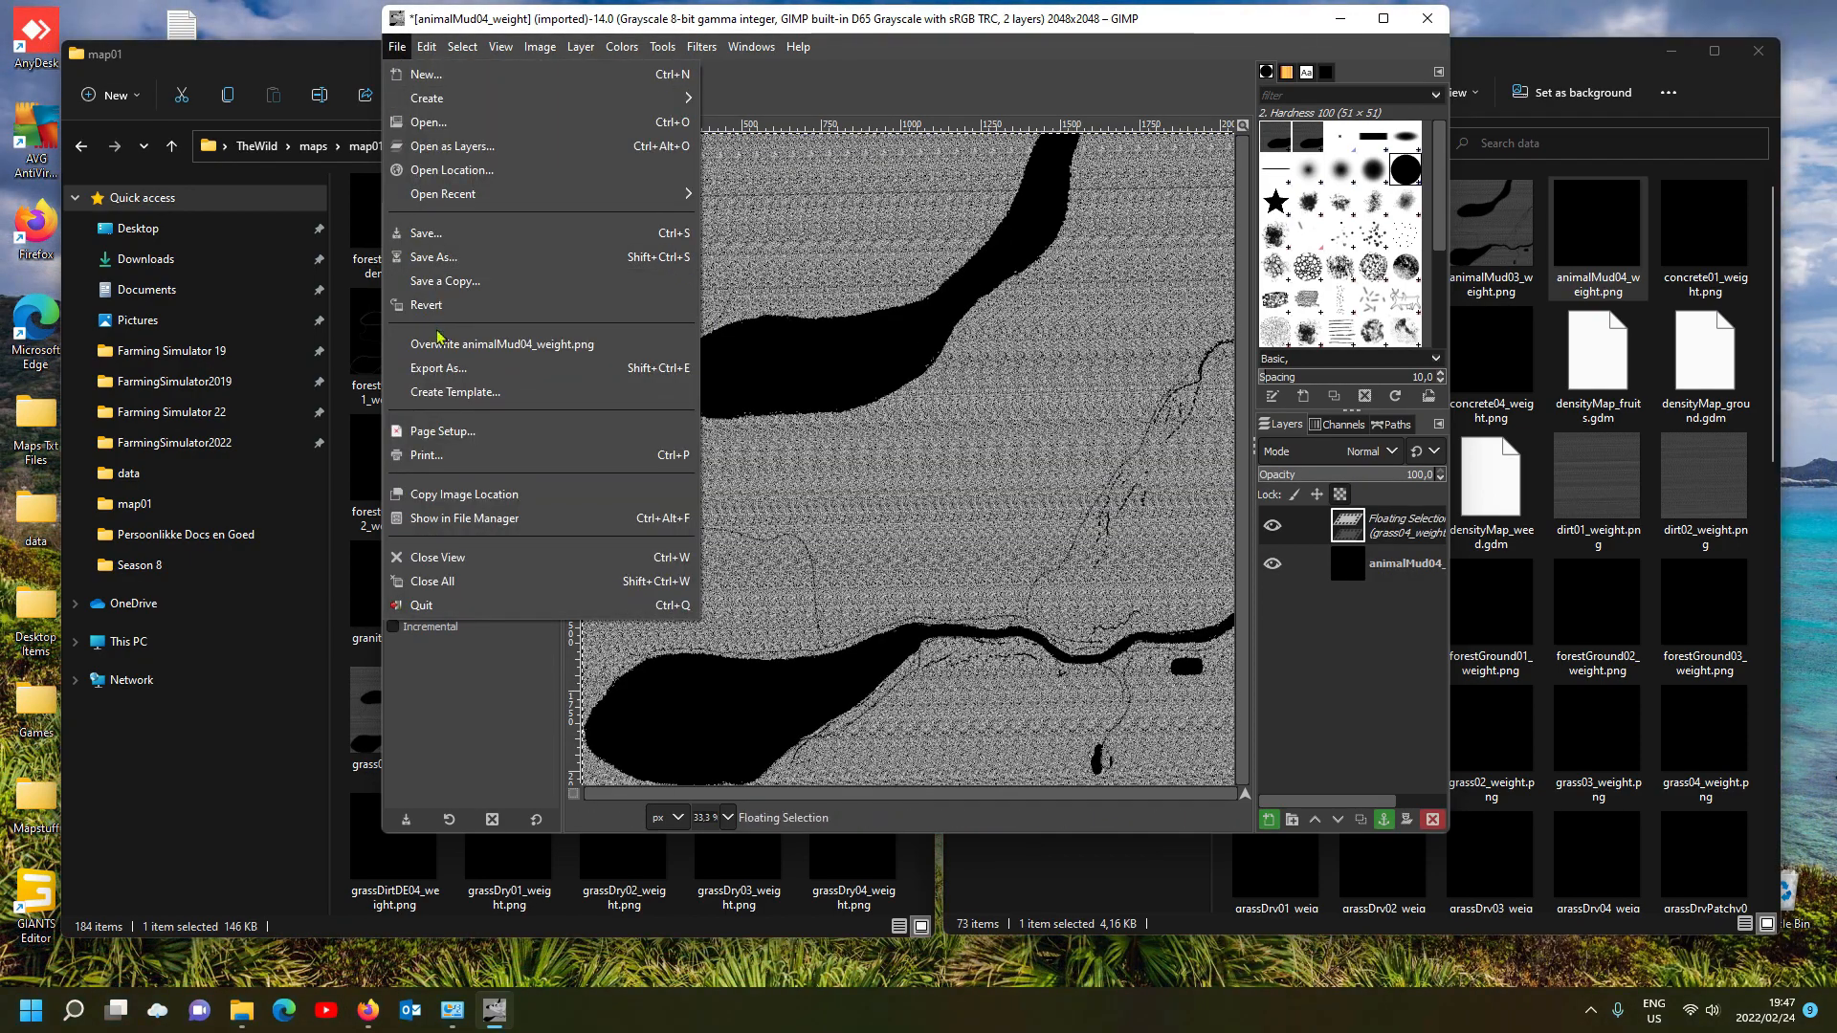
left_click(440, 369)
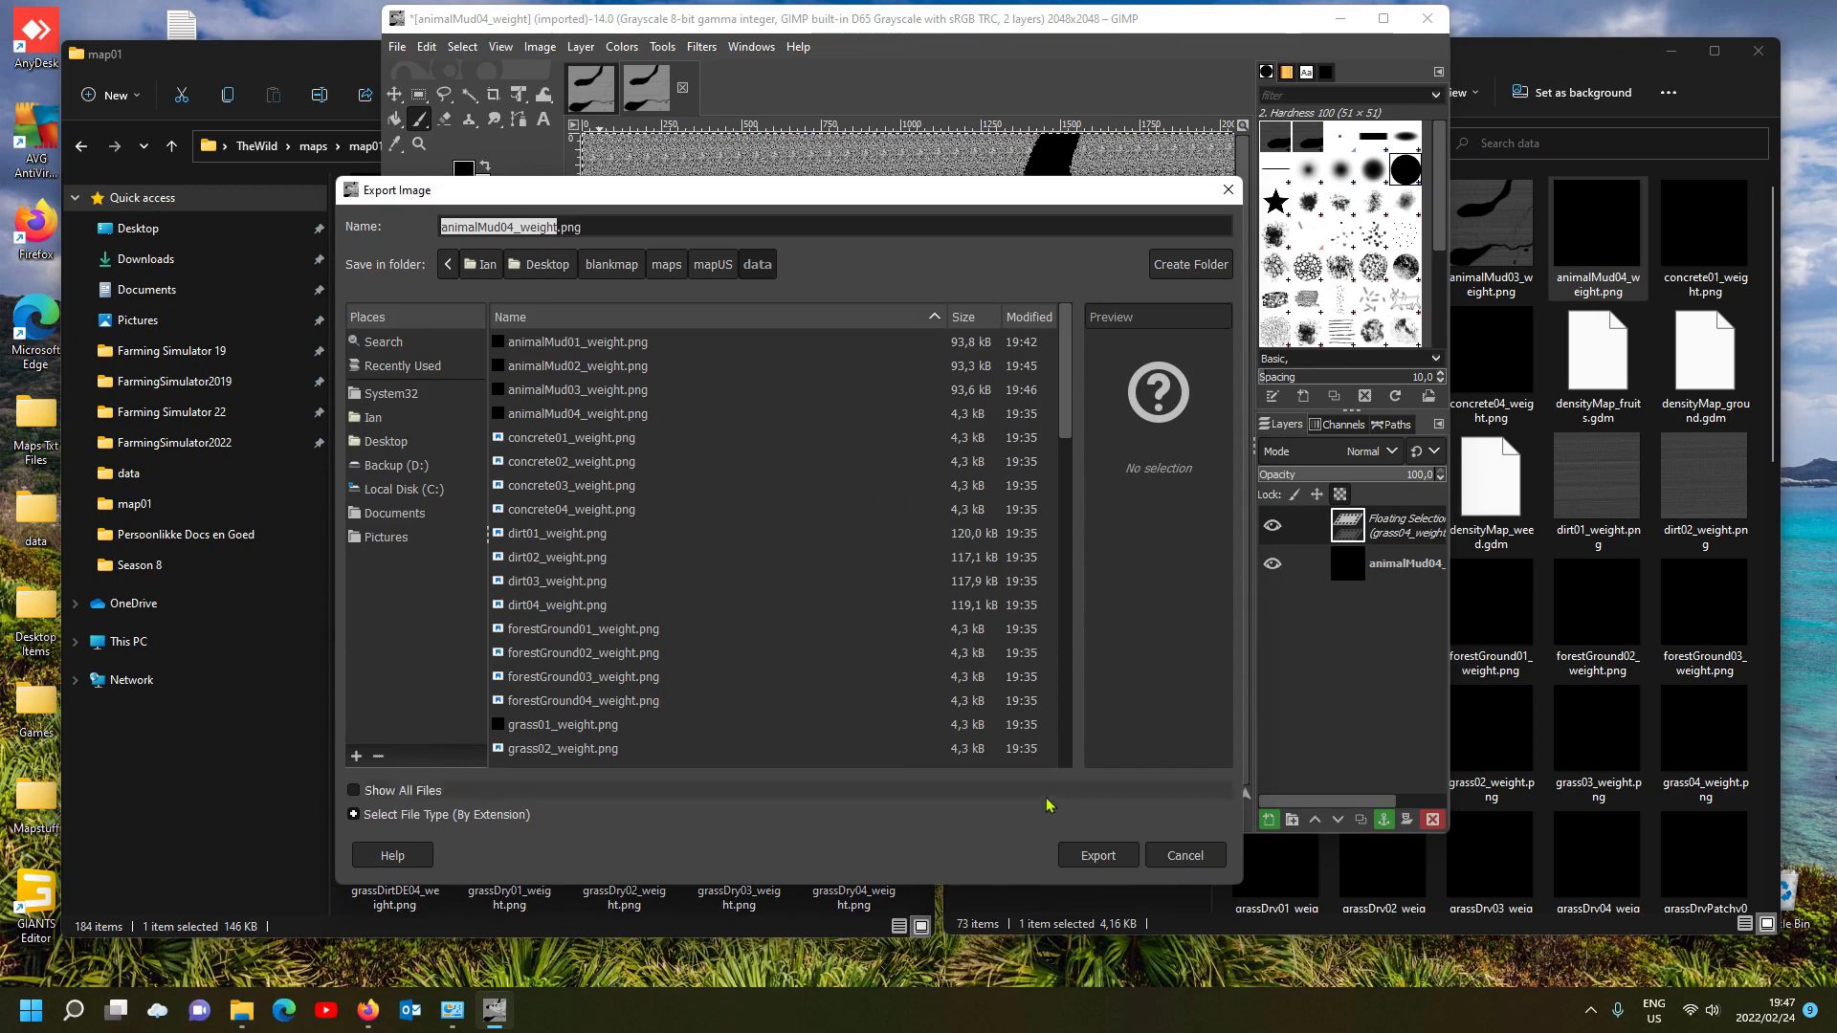
left_click(1086, 854)
left_click(888, 630)
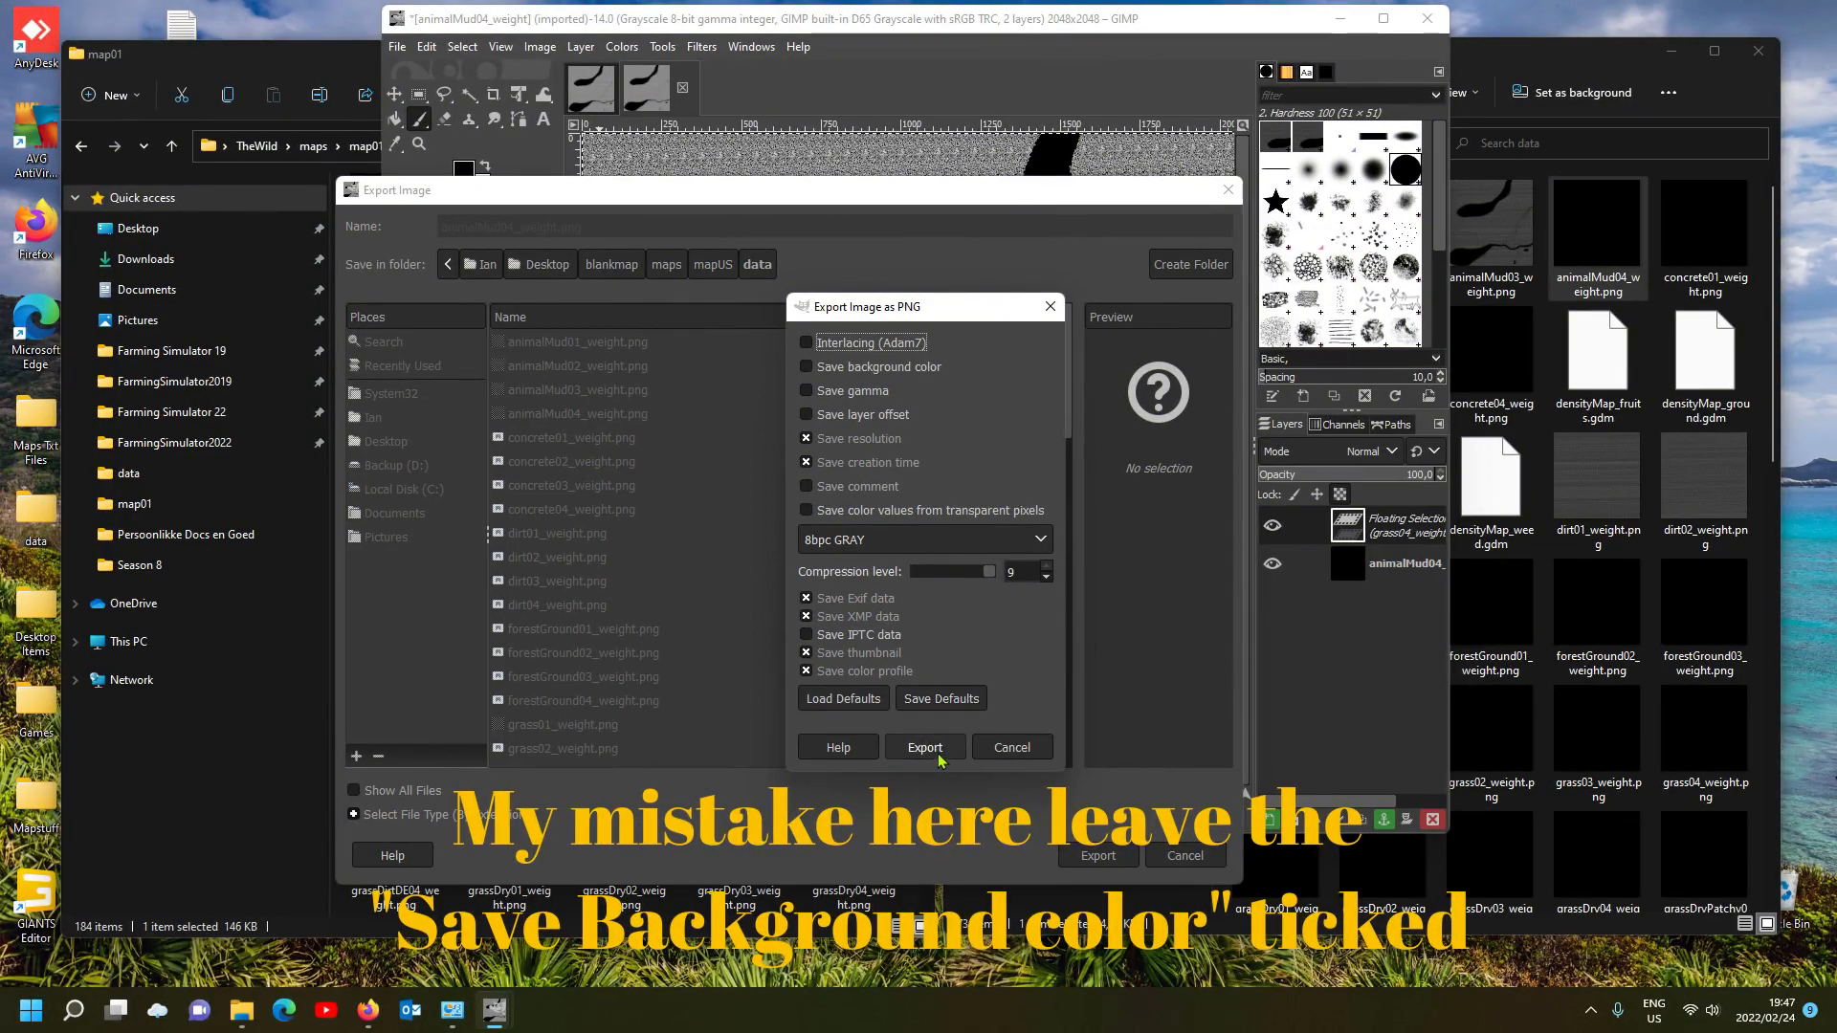
left_click(934, 754)
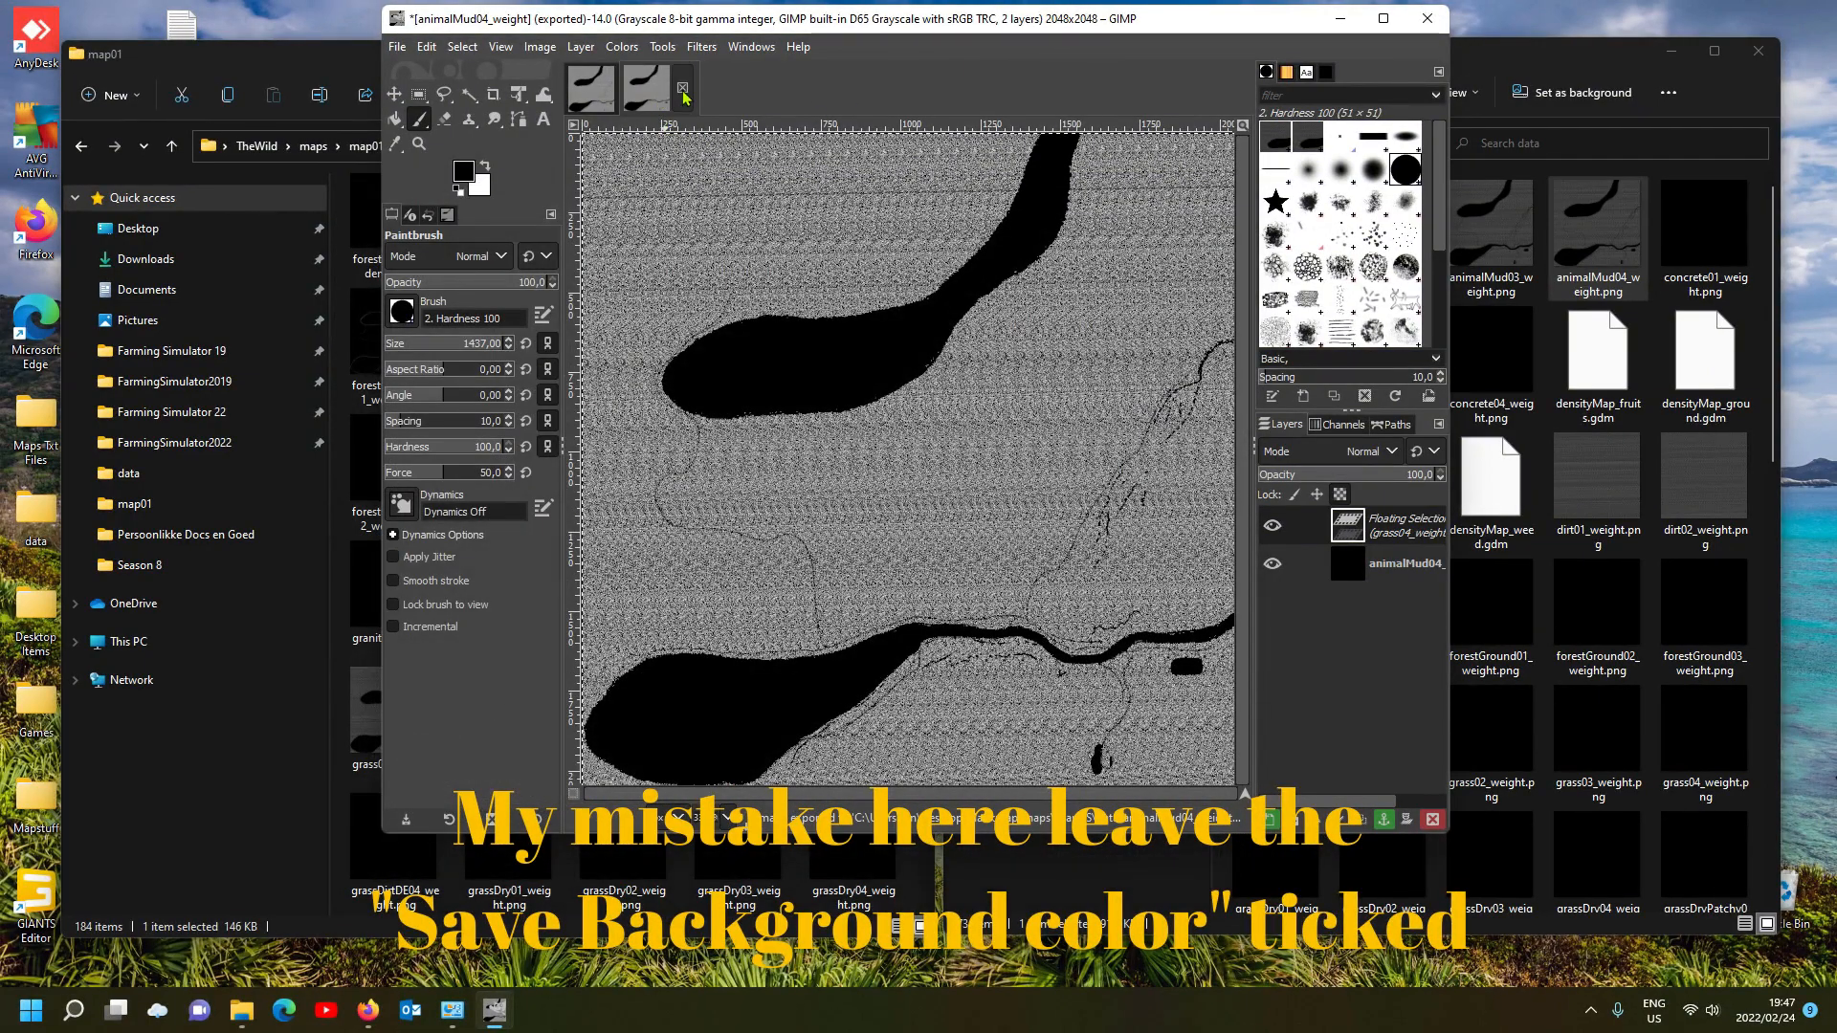
Step: Close the animalMud04_weight image, discarding its unsaved changes, and the grass04_weight image, and minimize GIMP
left_click(684, 88)
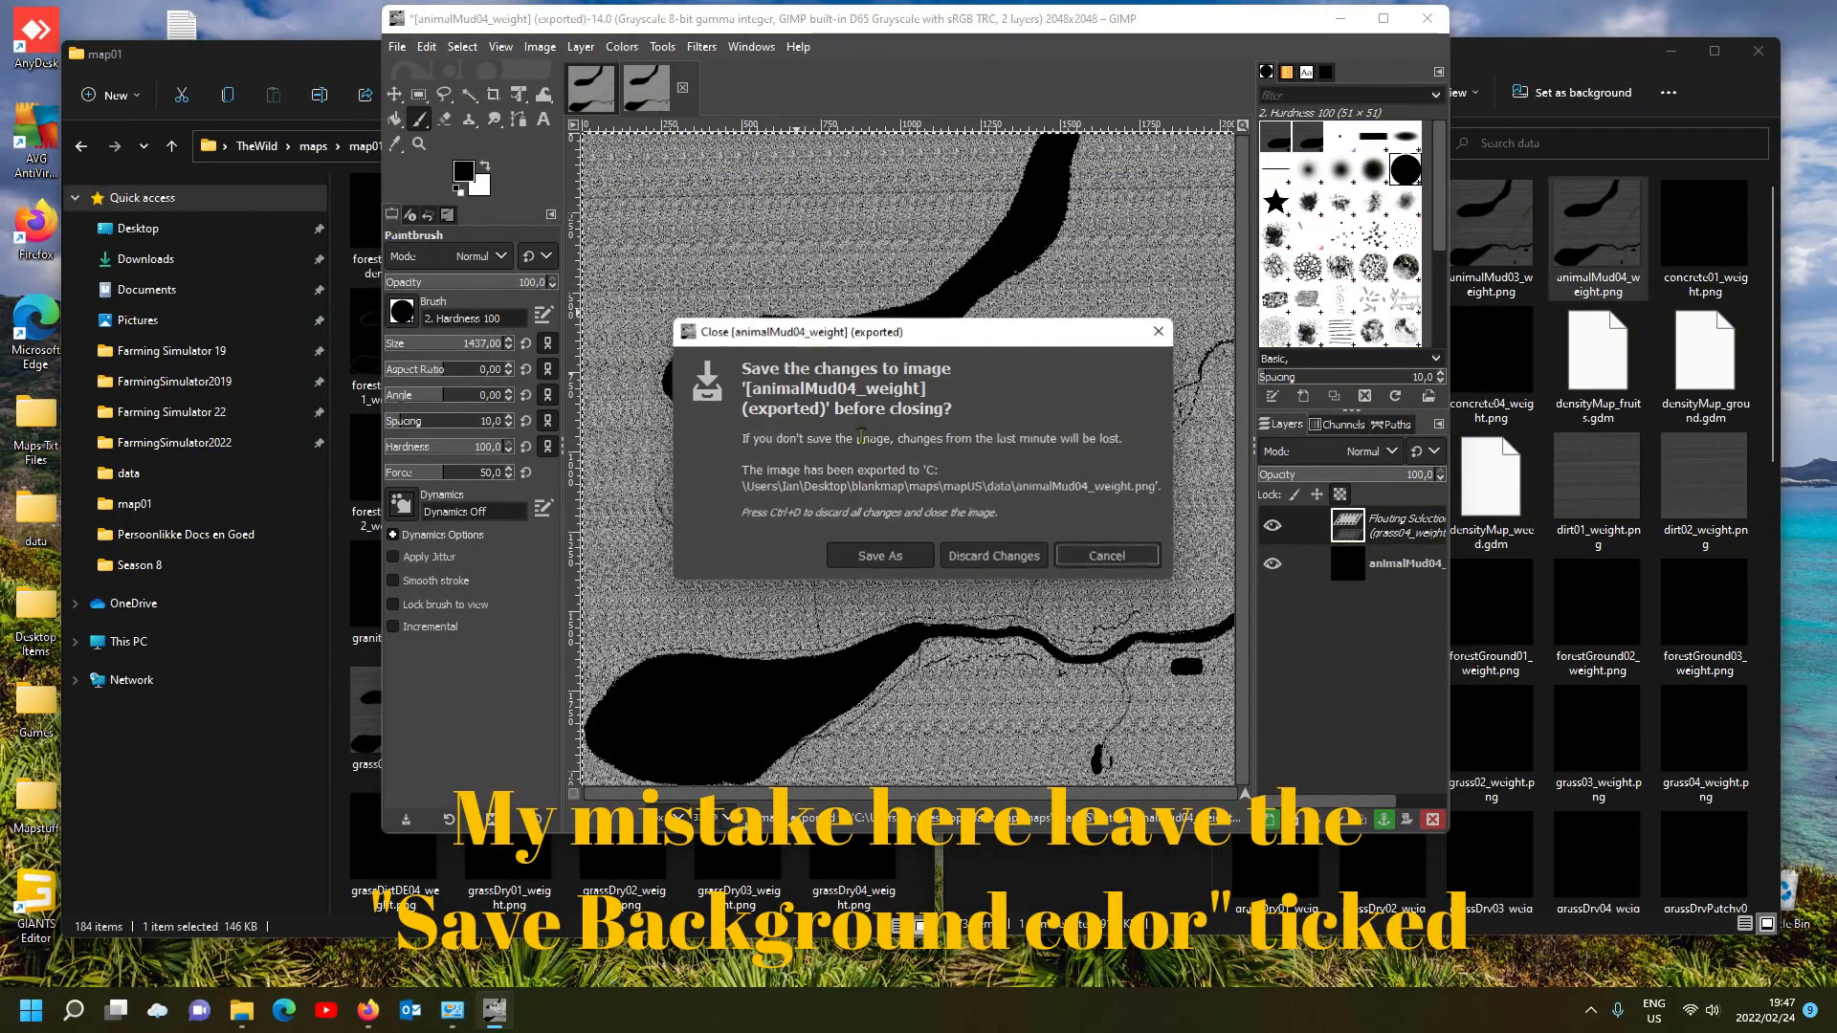
left_click(994, 558)
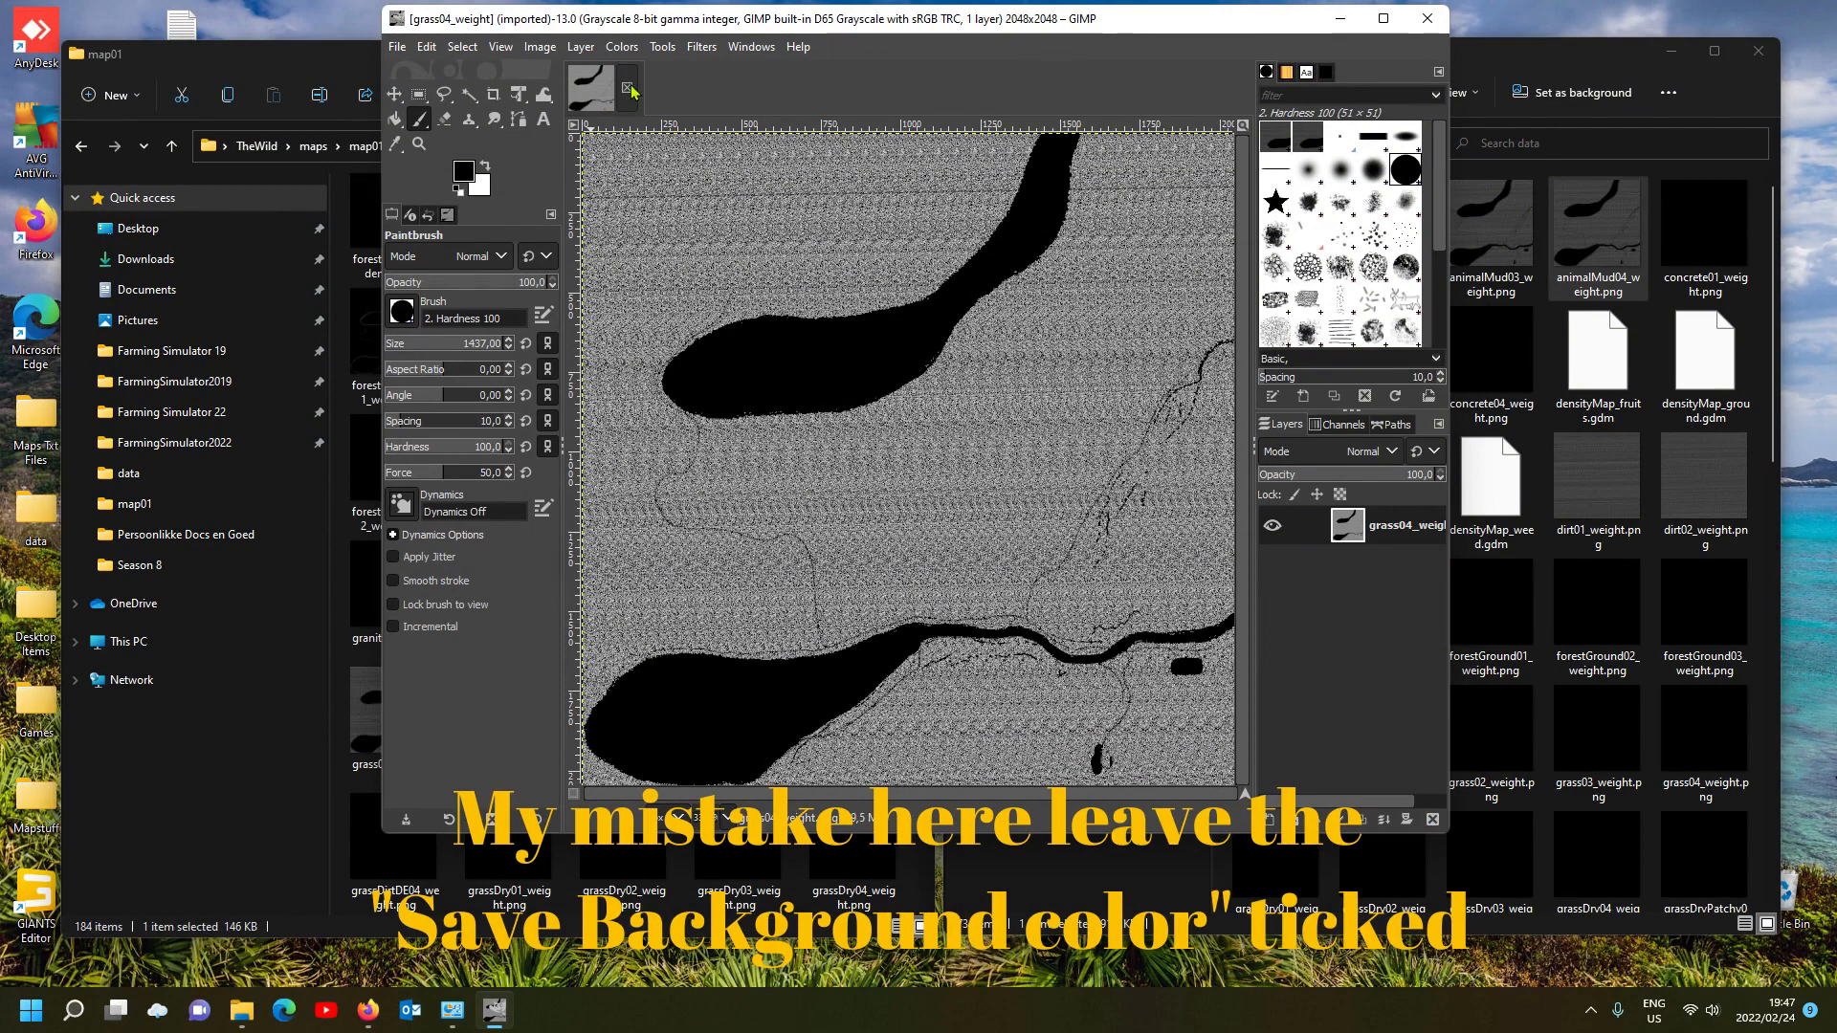
left_click(627, 88)
left_click(1340, 19)
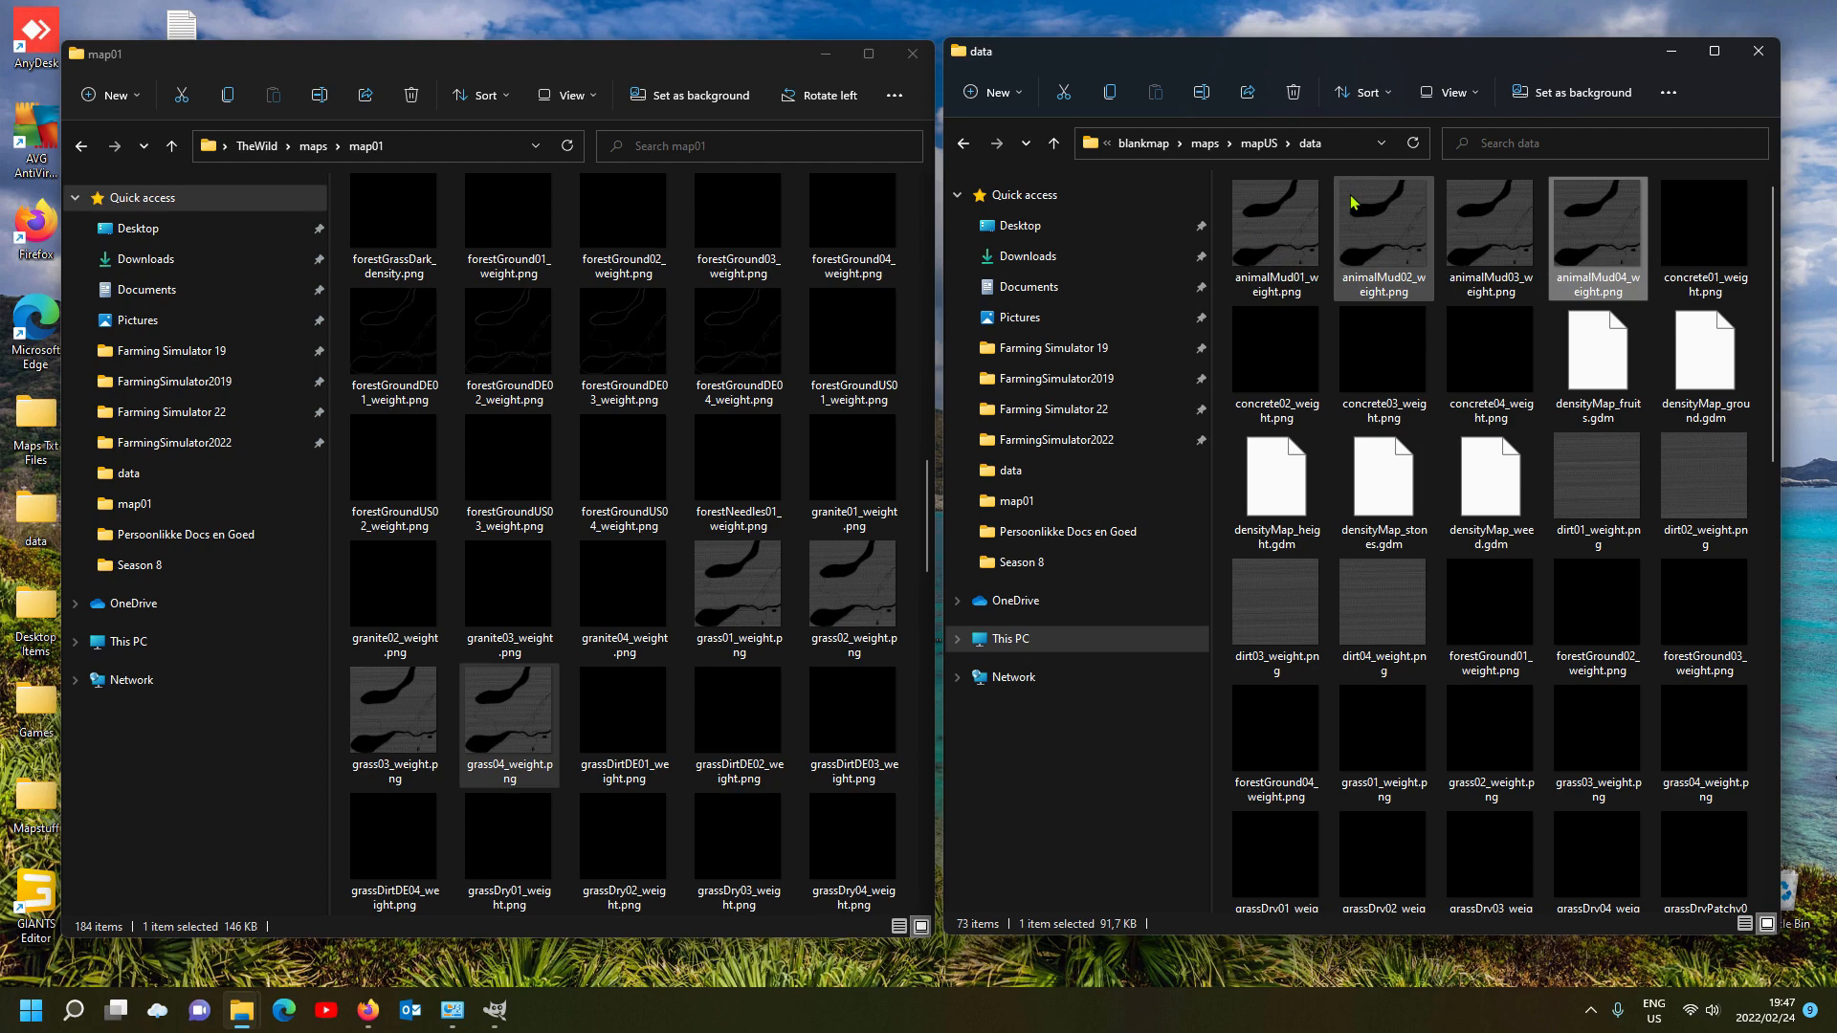
Step: Duplicate the four files animalMud01_weight.png to animalMud04_weight.png within blankmap's data folder
left_click(1299, 226)
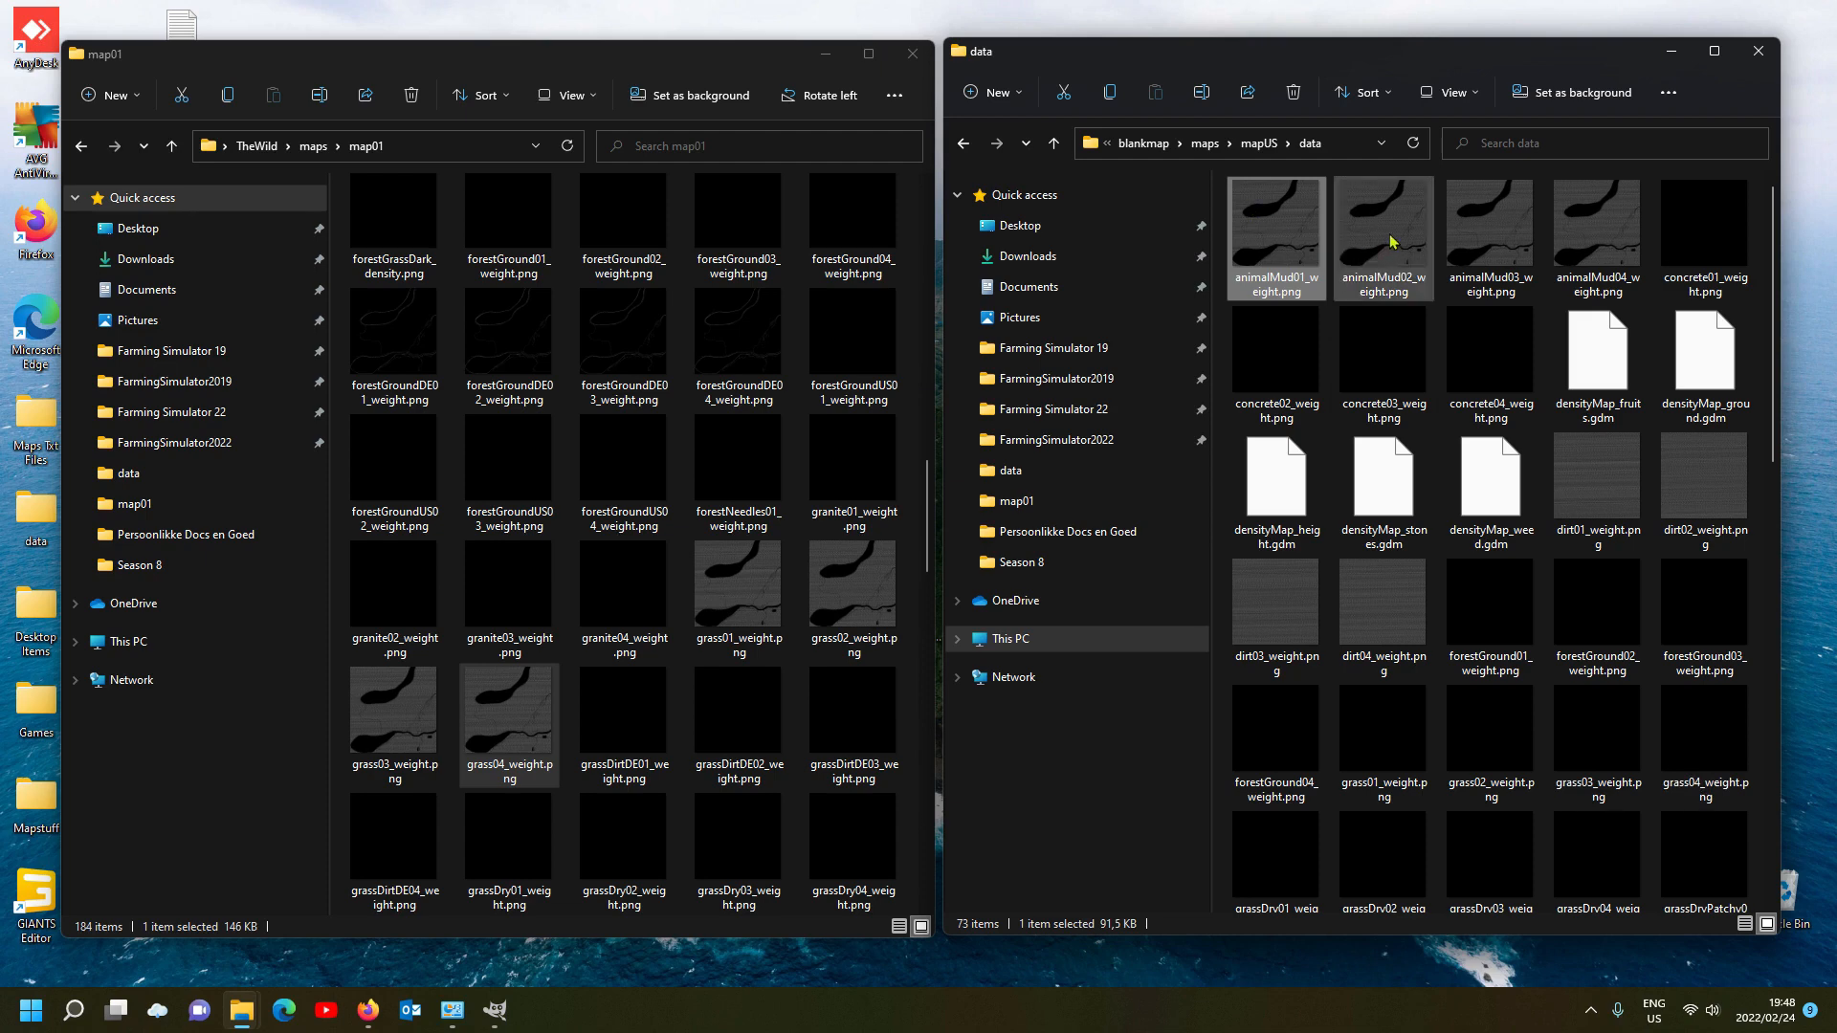
left_click(1498, 227, "ctrl")
left_click(1603, 224, "ctrl")
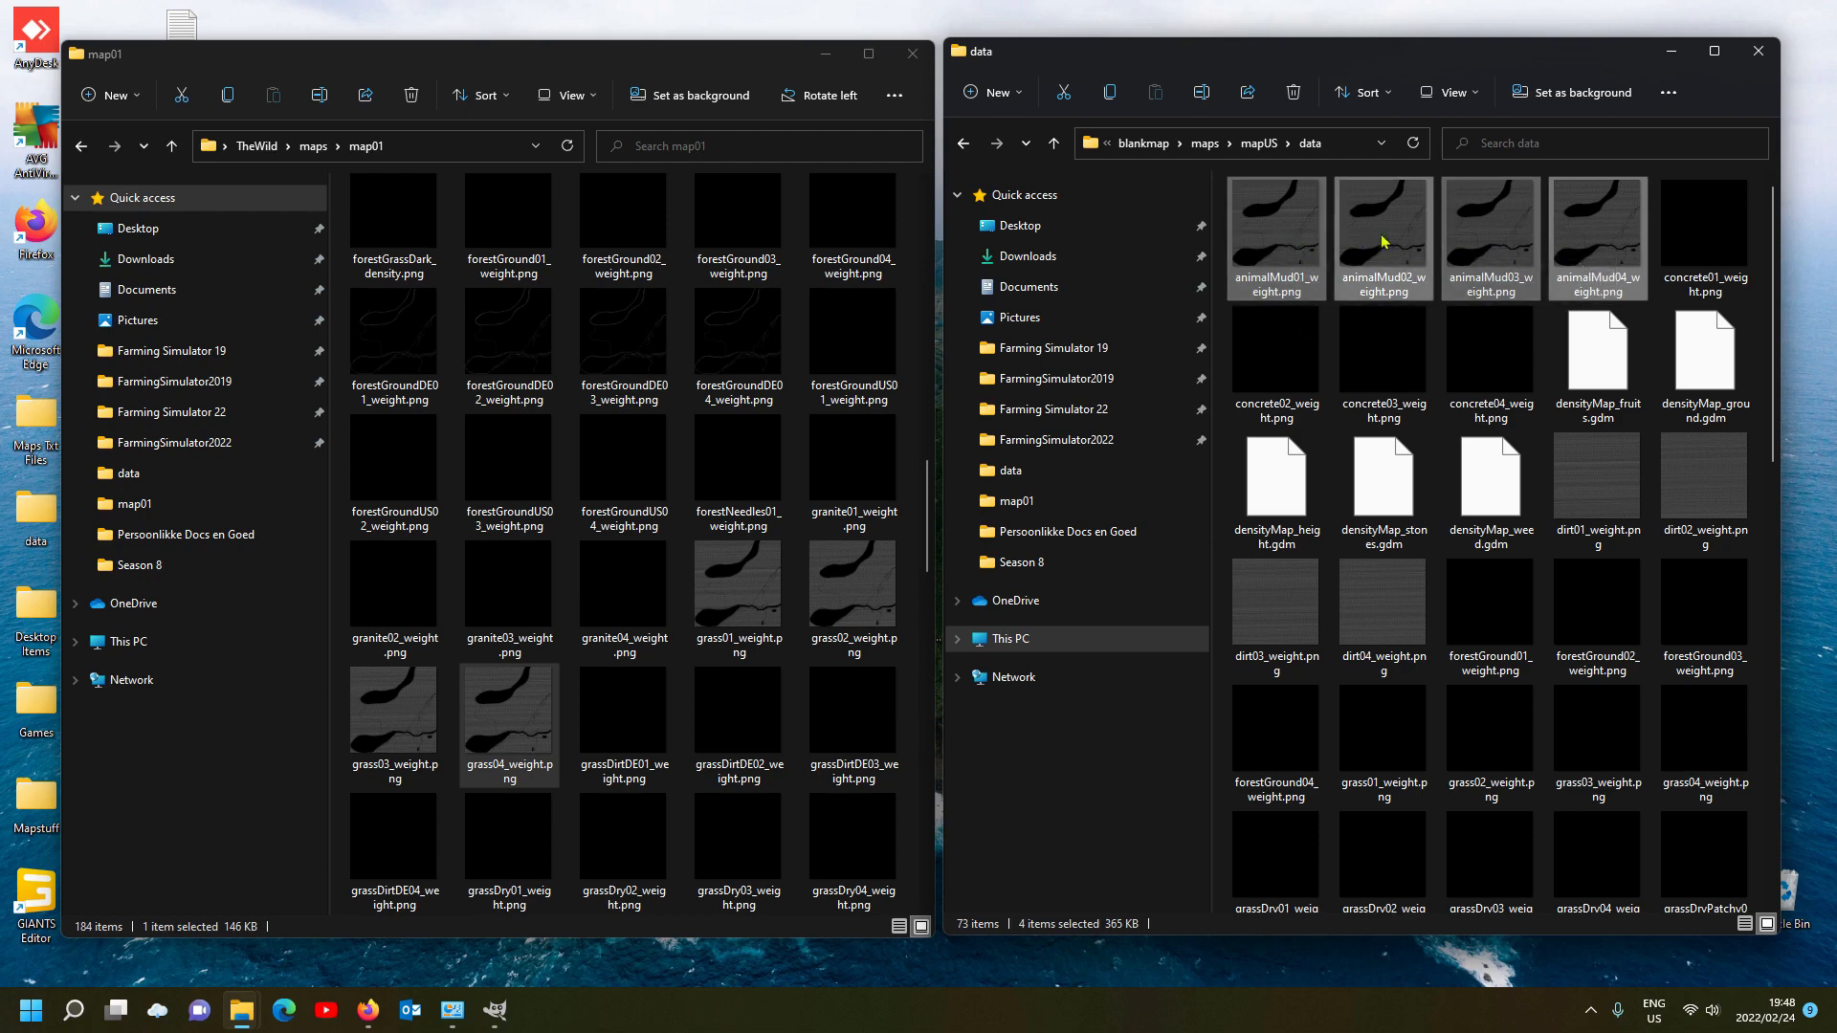
left_click_drag(1270, 223, 1383, 357)
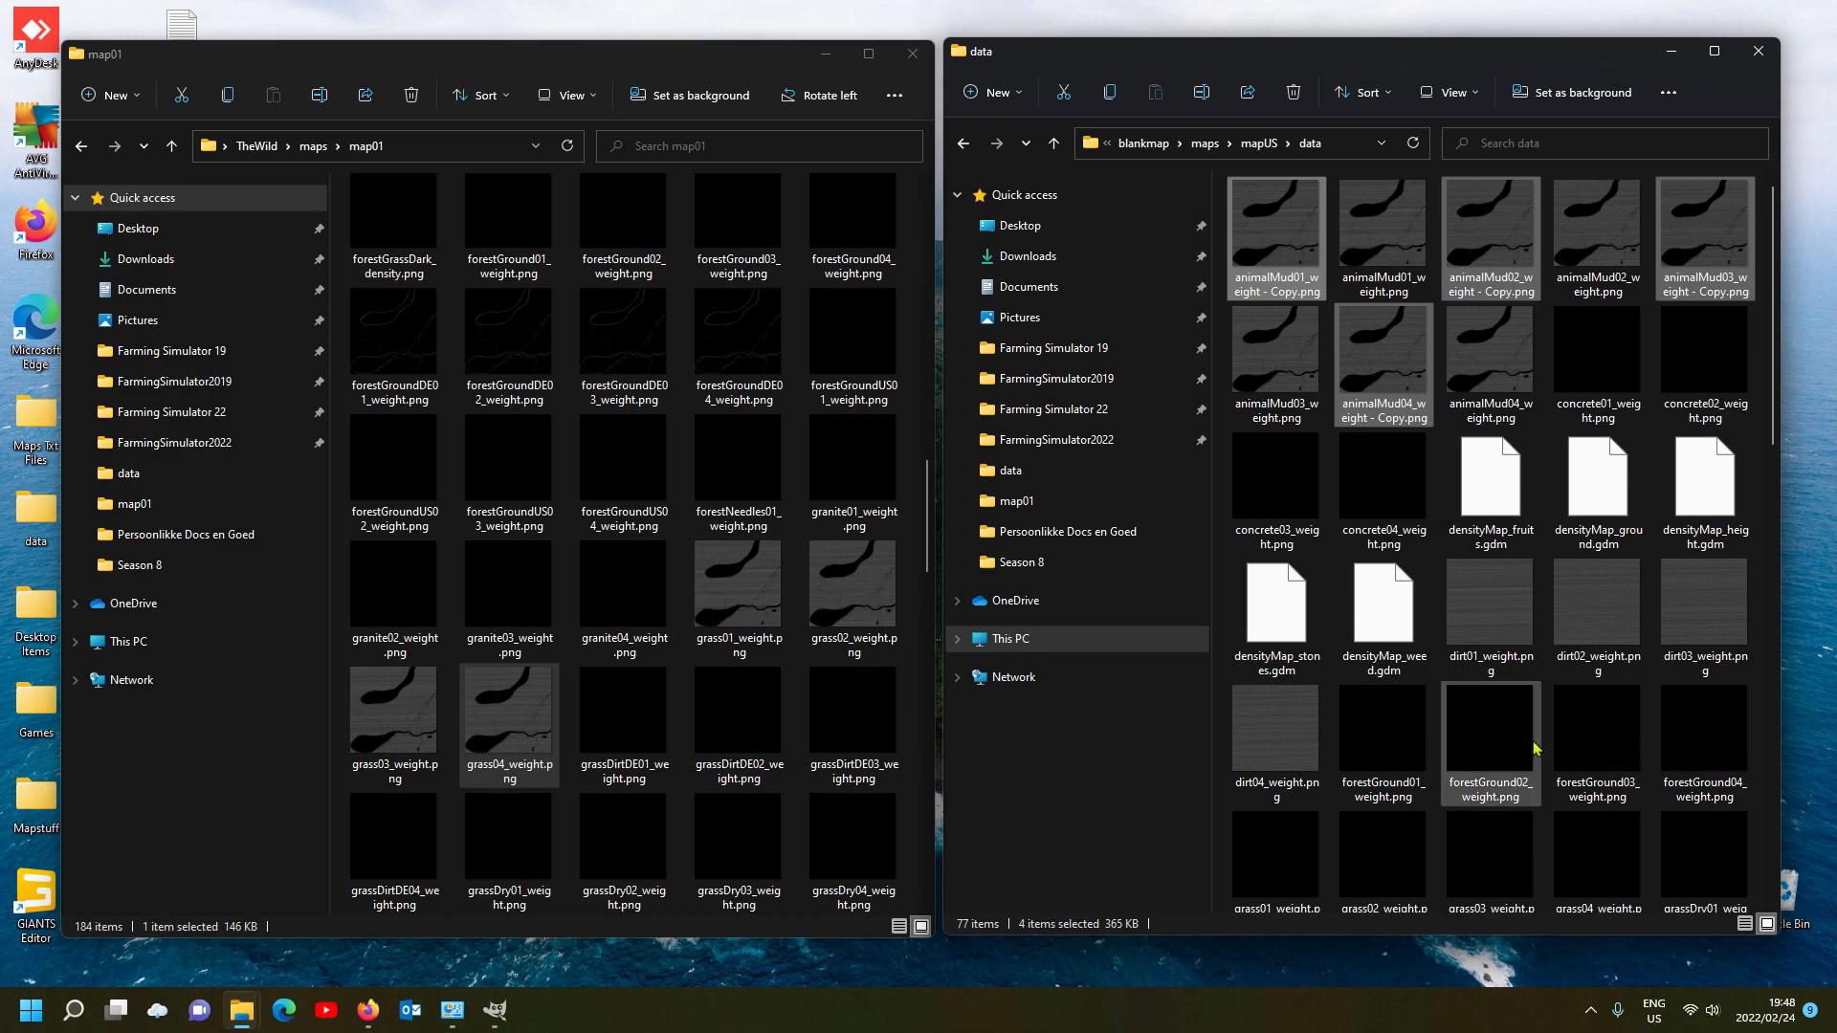
Step: Widen blankmap's data folder window to fit seven files per row
scroll(1354, 856, "down", 3)
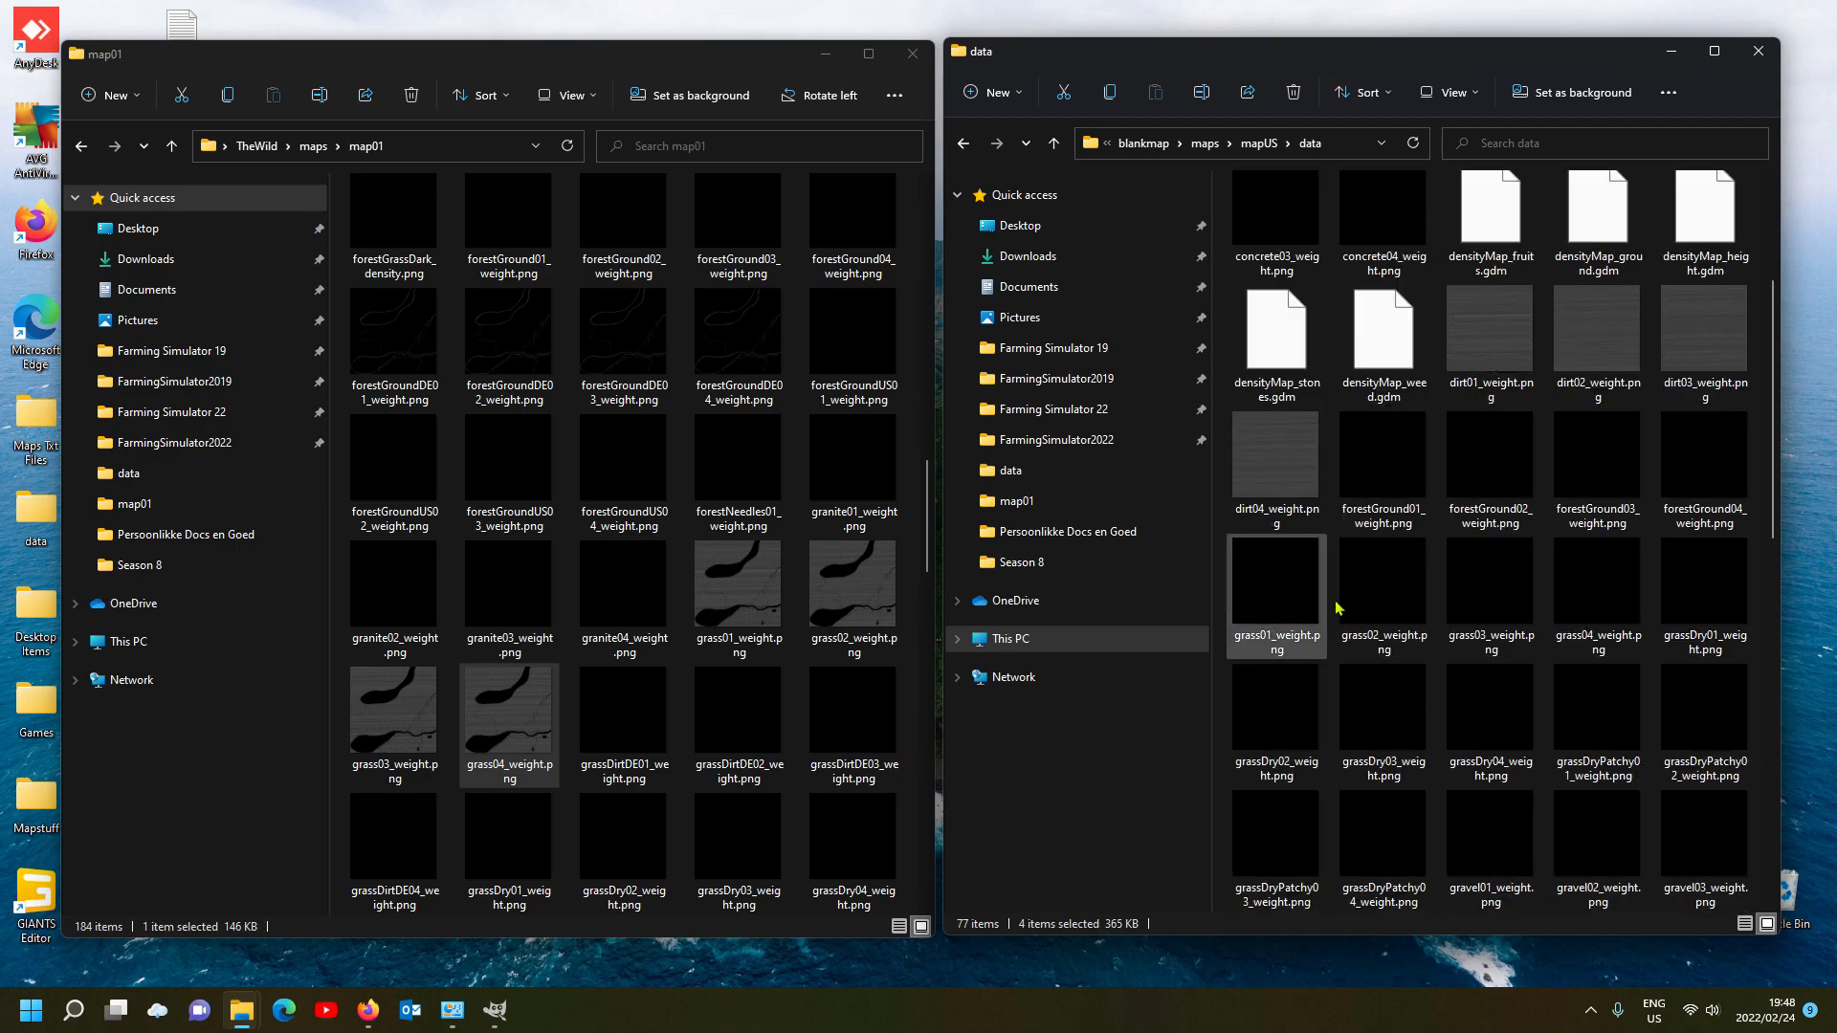
left_click_drag(943, 536, 689, 539)
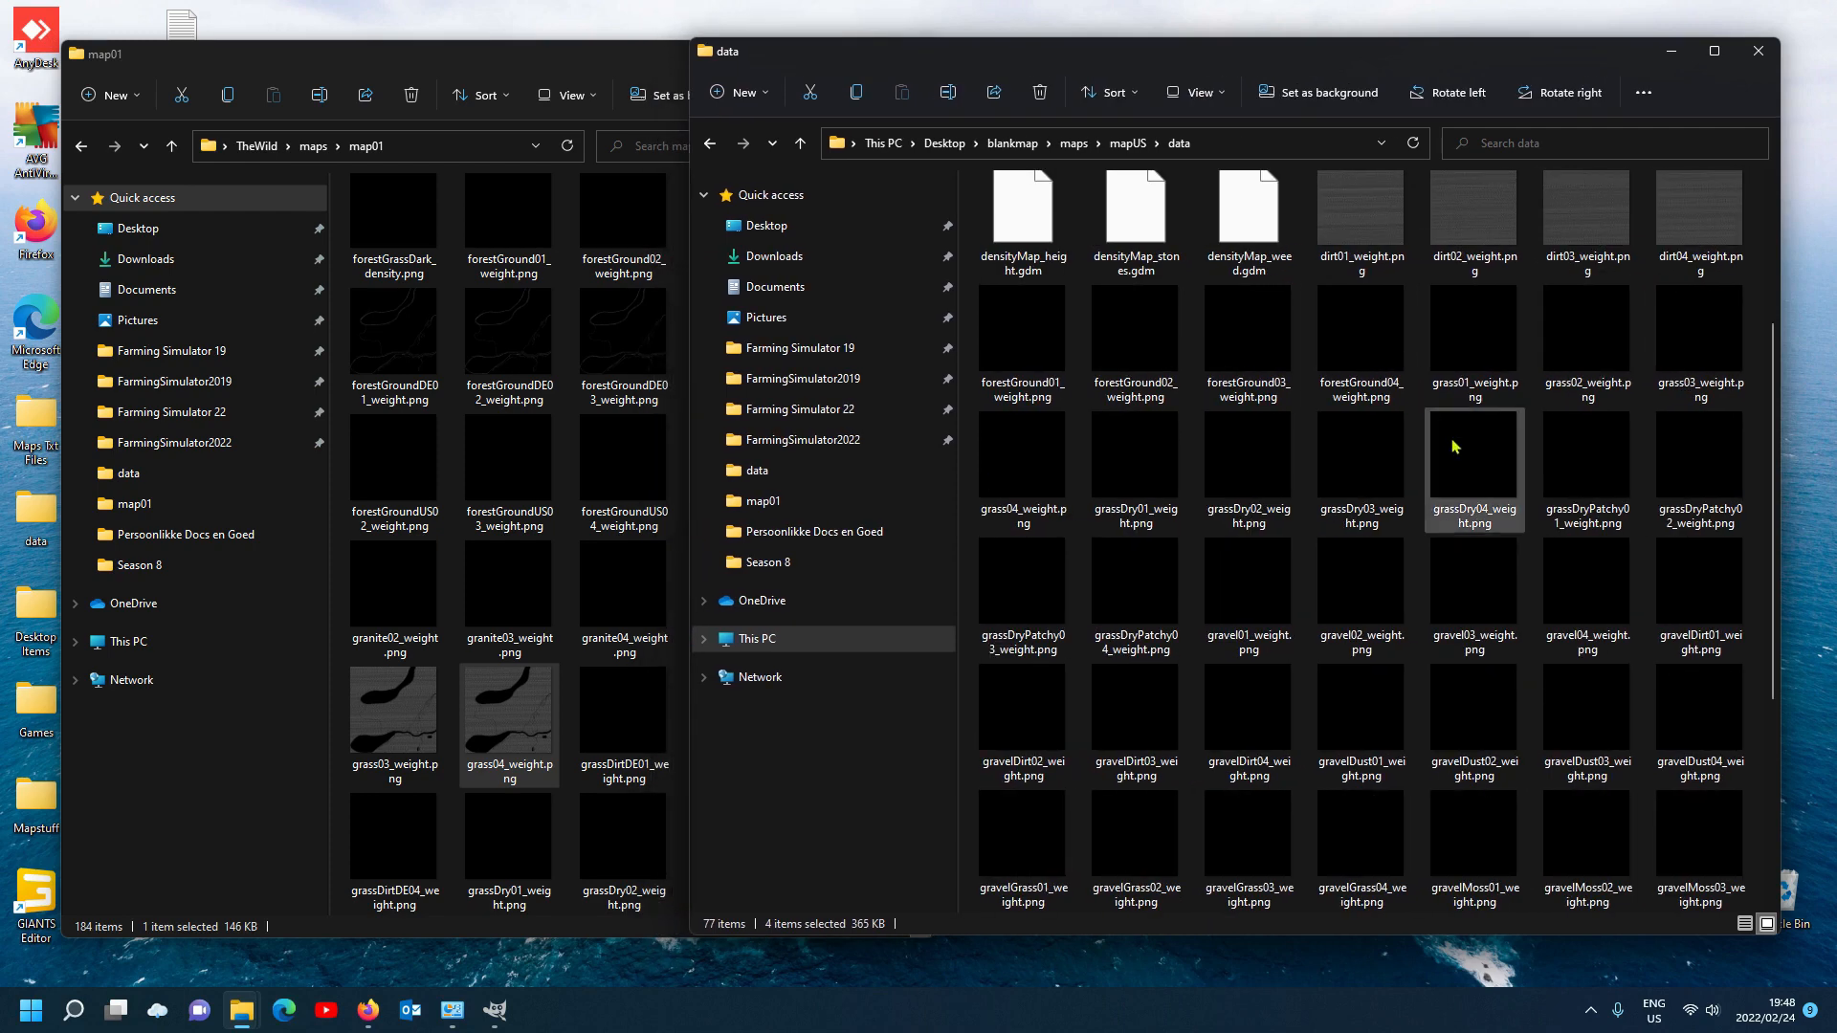
scroll(1458, 449, "up", 3)
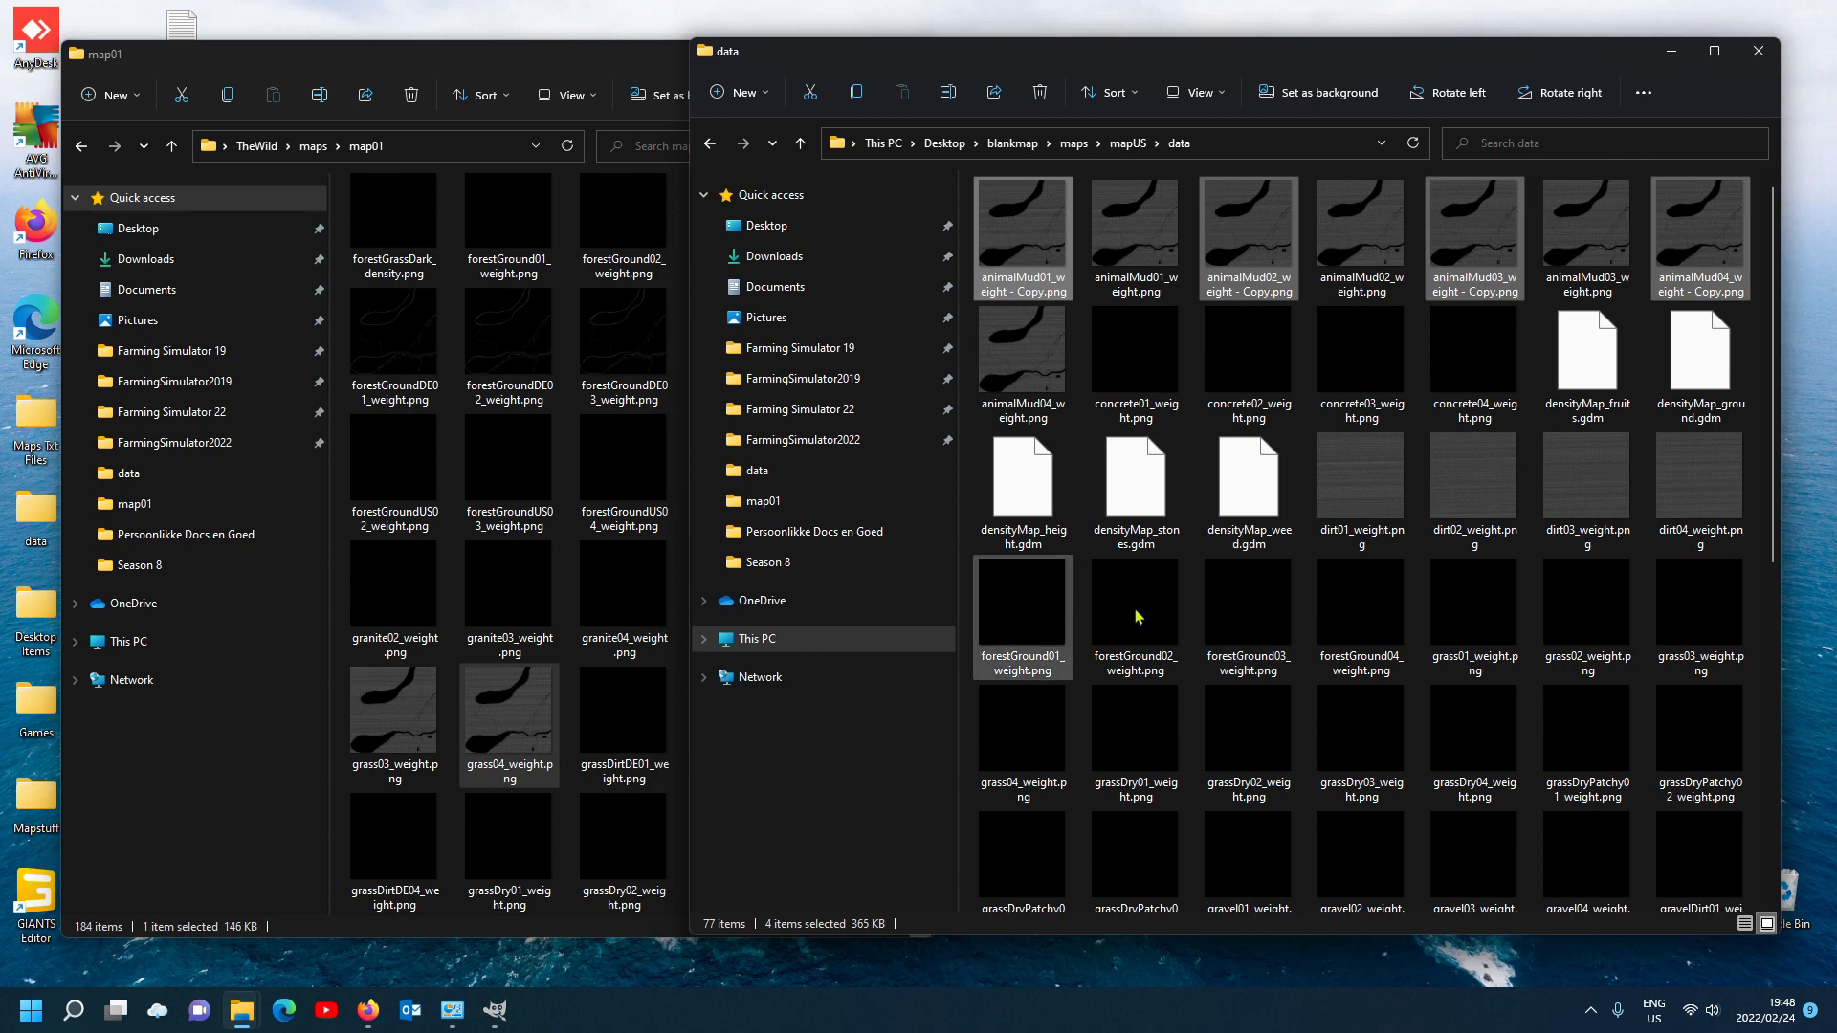
Step: Copy the base name grass01_weight from the grass01_weight.png file in blankmap's data folder
left_click(1499, 634)
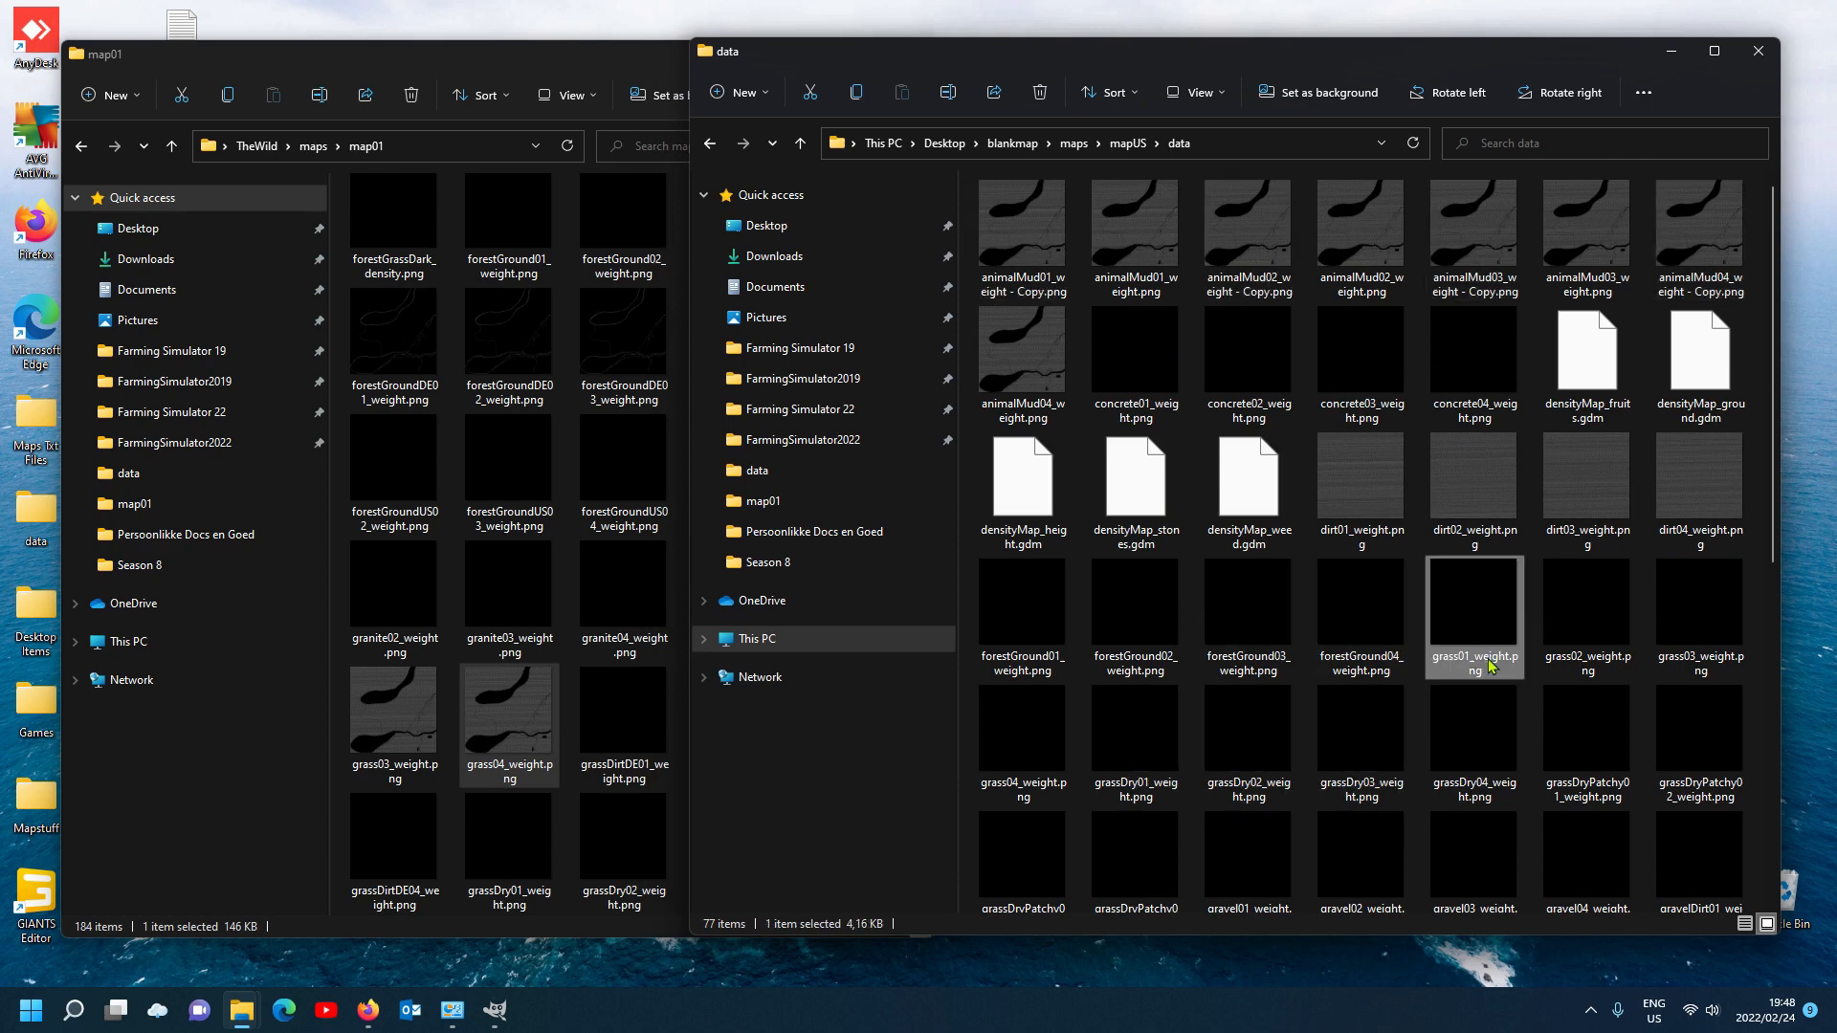
left_click(1489, 665)
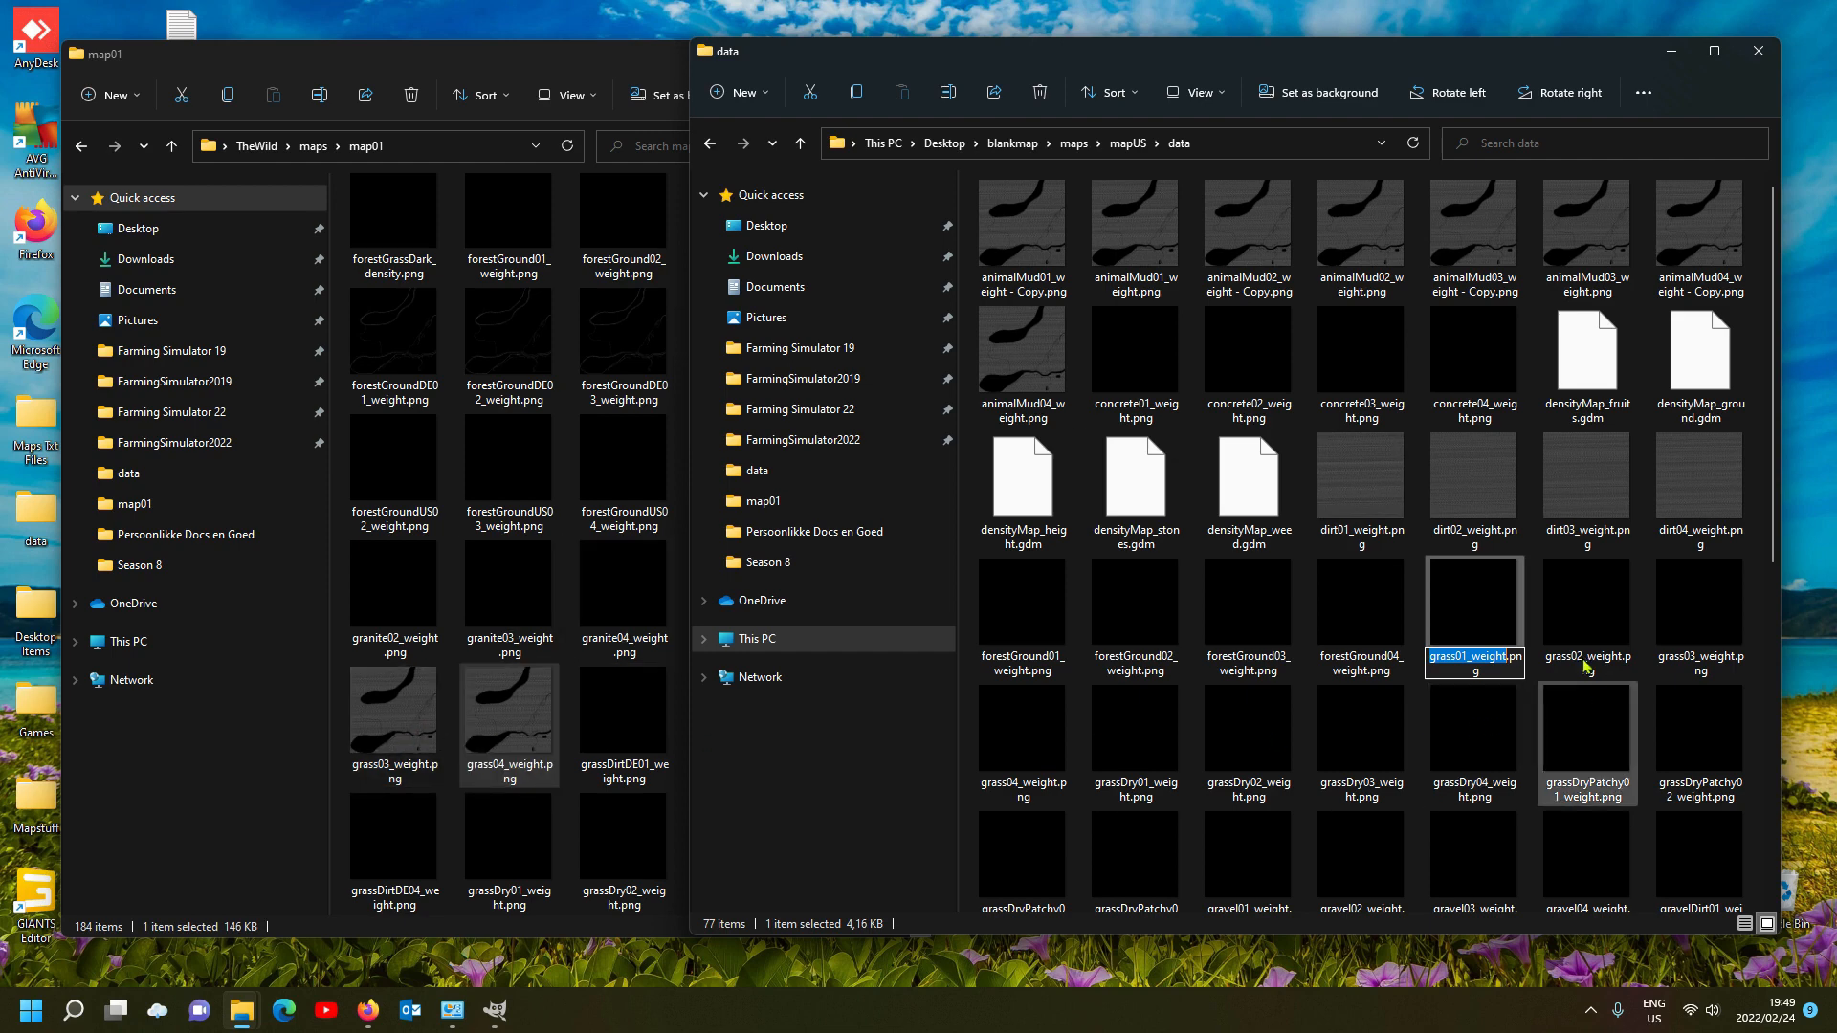
left_click(1479, 619)
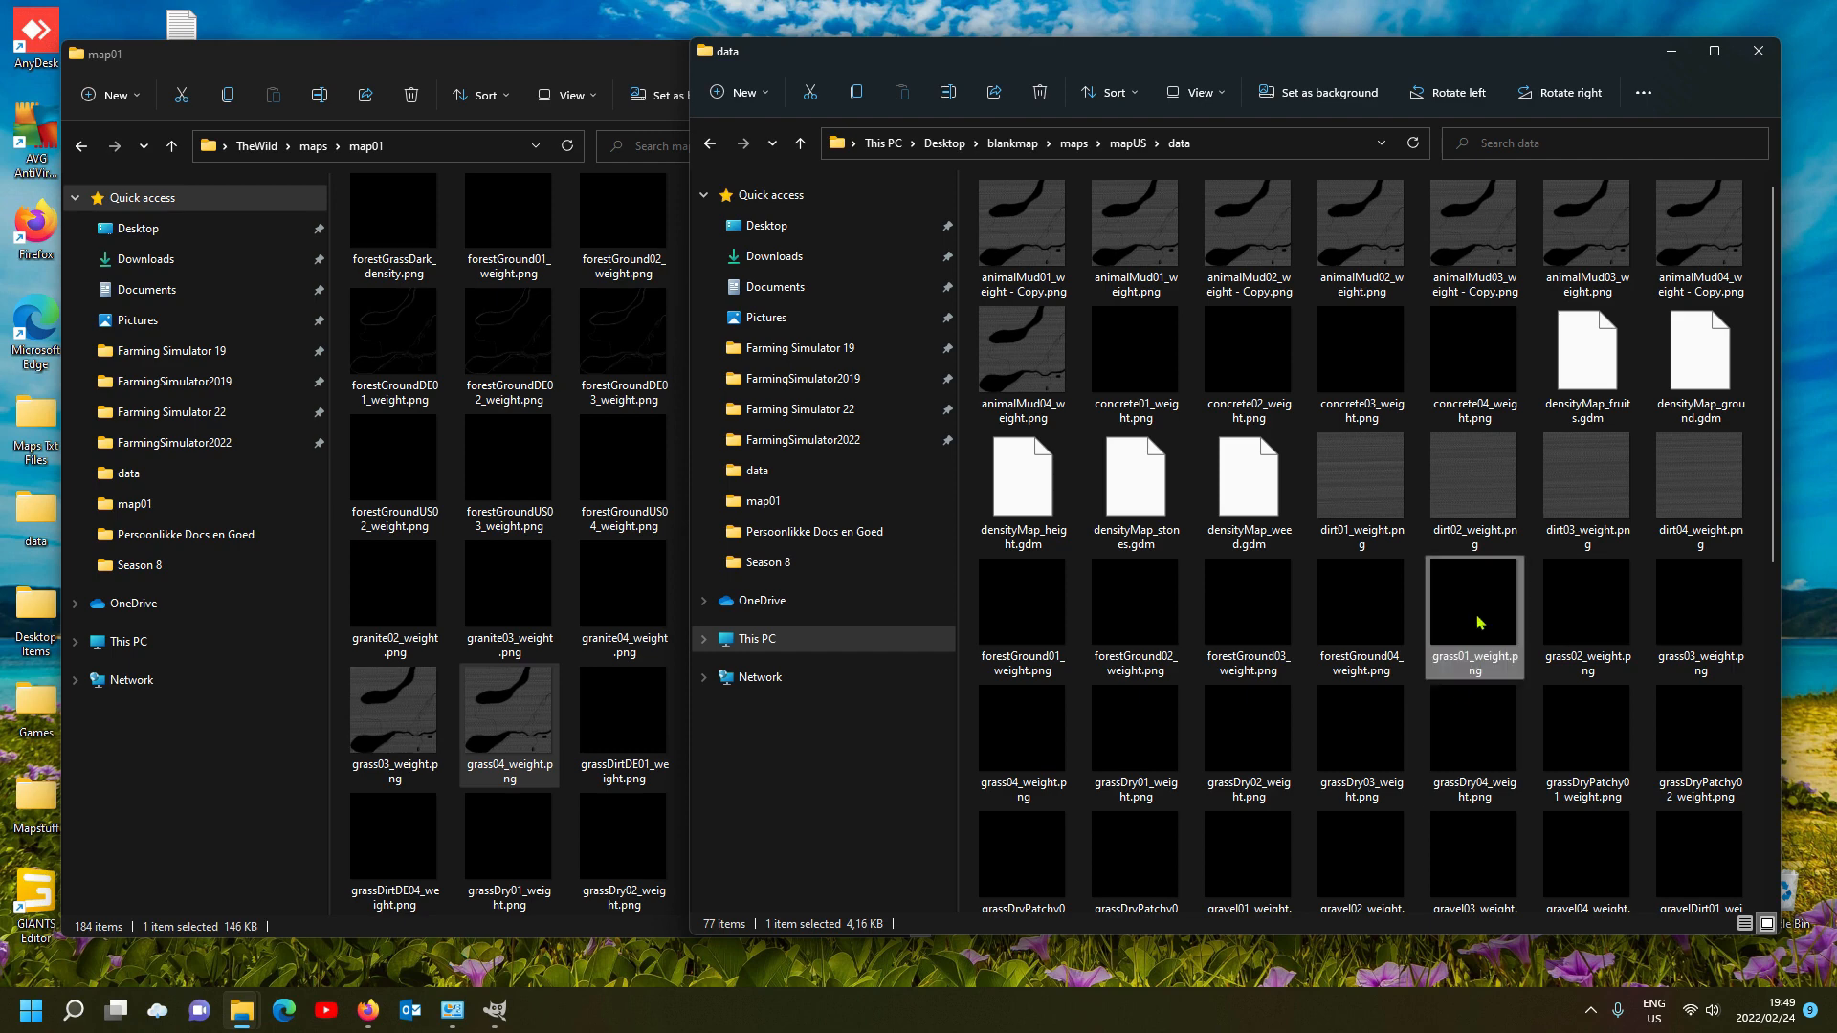
left_click(1480, 667)
key("ctrl+c")
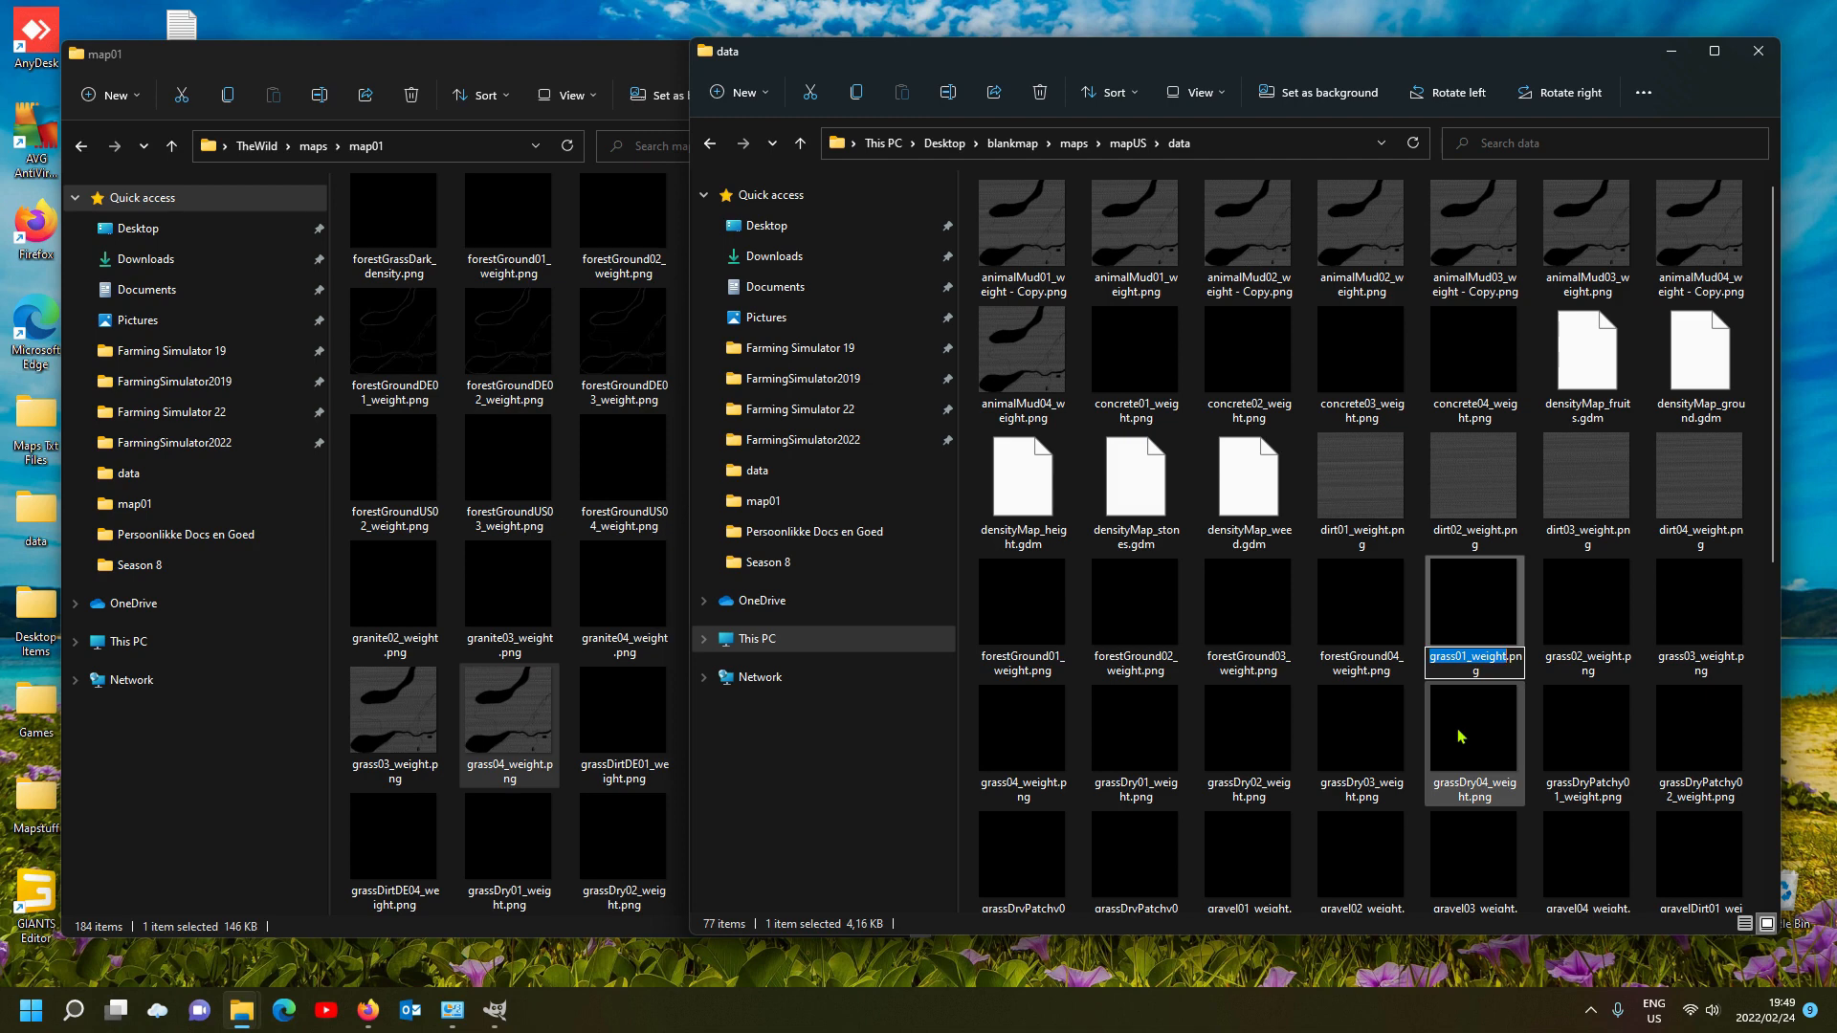
Step: Delete the black grass01_weight.png from blankmap's data folder and rename "animalMud01_weight - Copy.png" to grass01_weight.png
left_click(1476, 616)
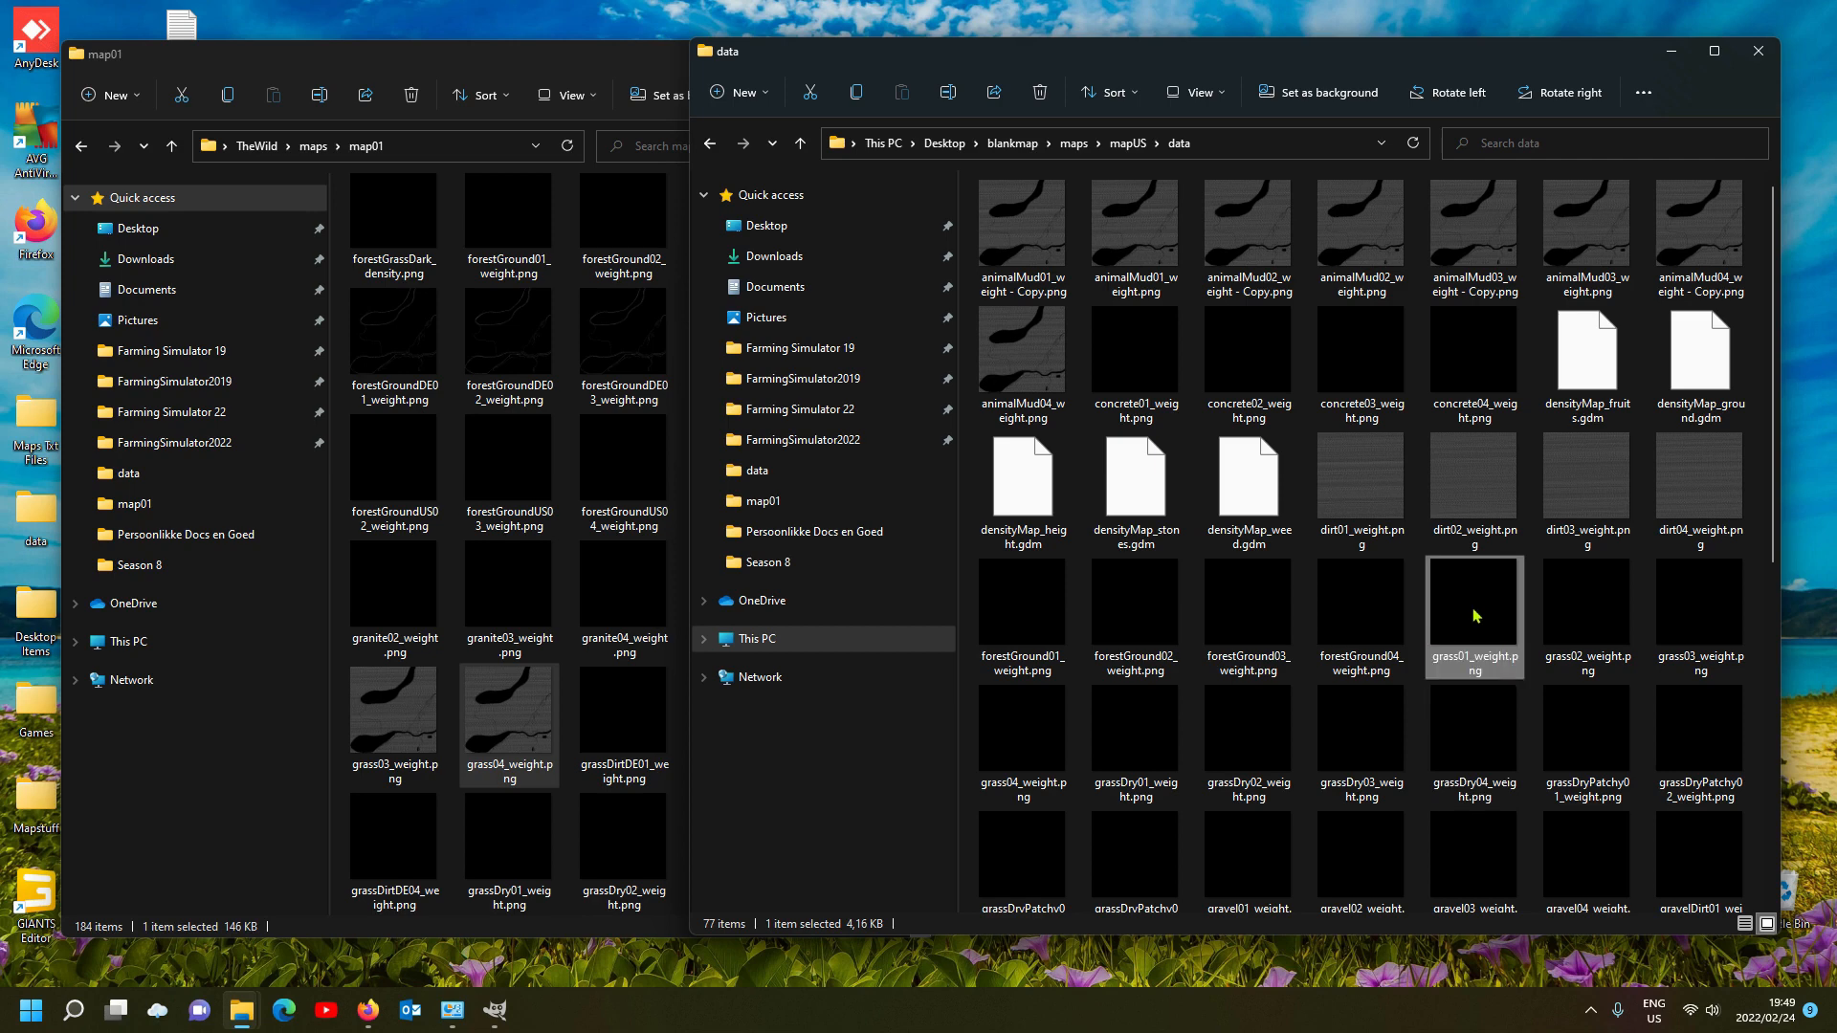
key("Delete")
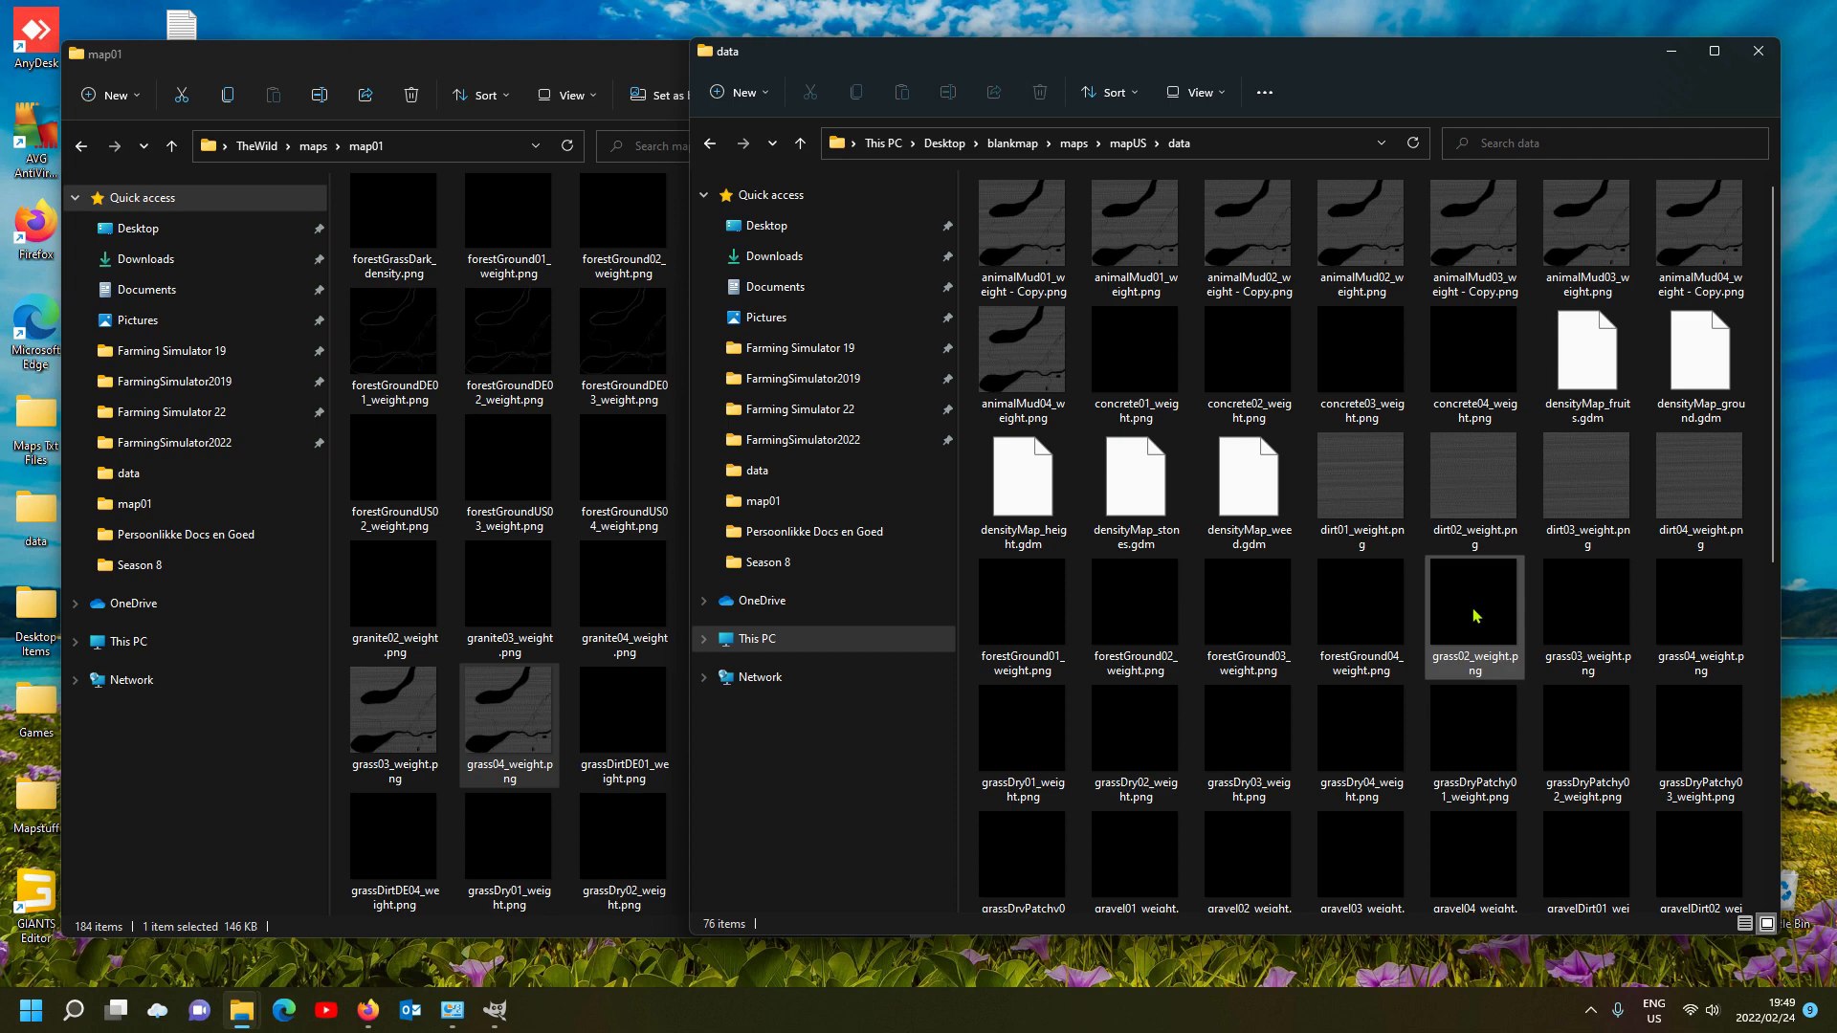
left_click(1028, 278)
left_click(1030, 290)
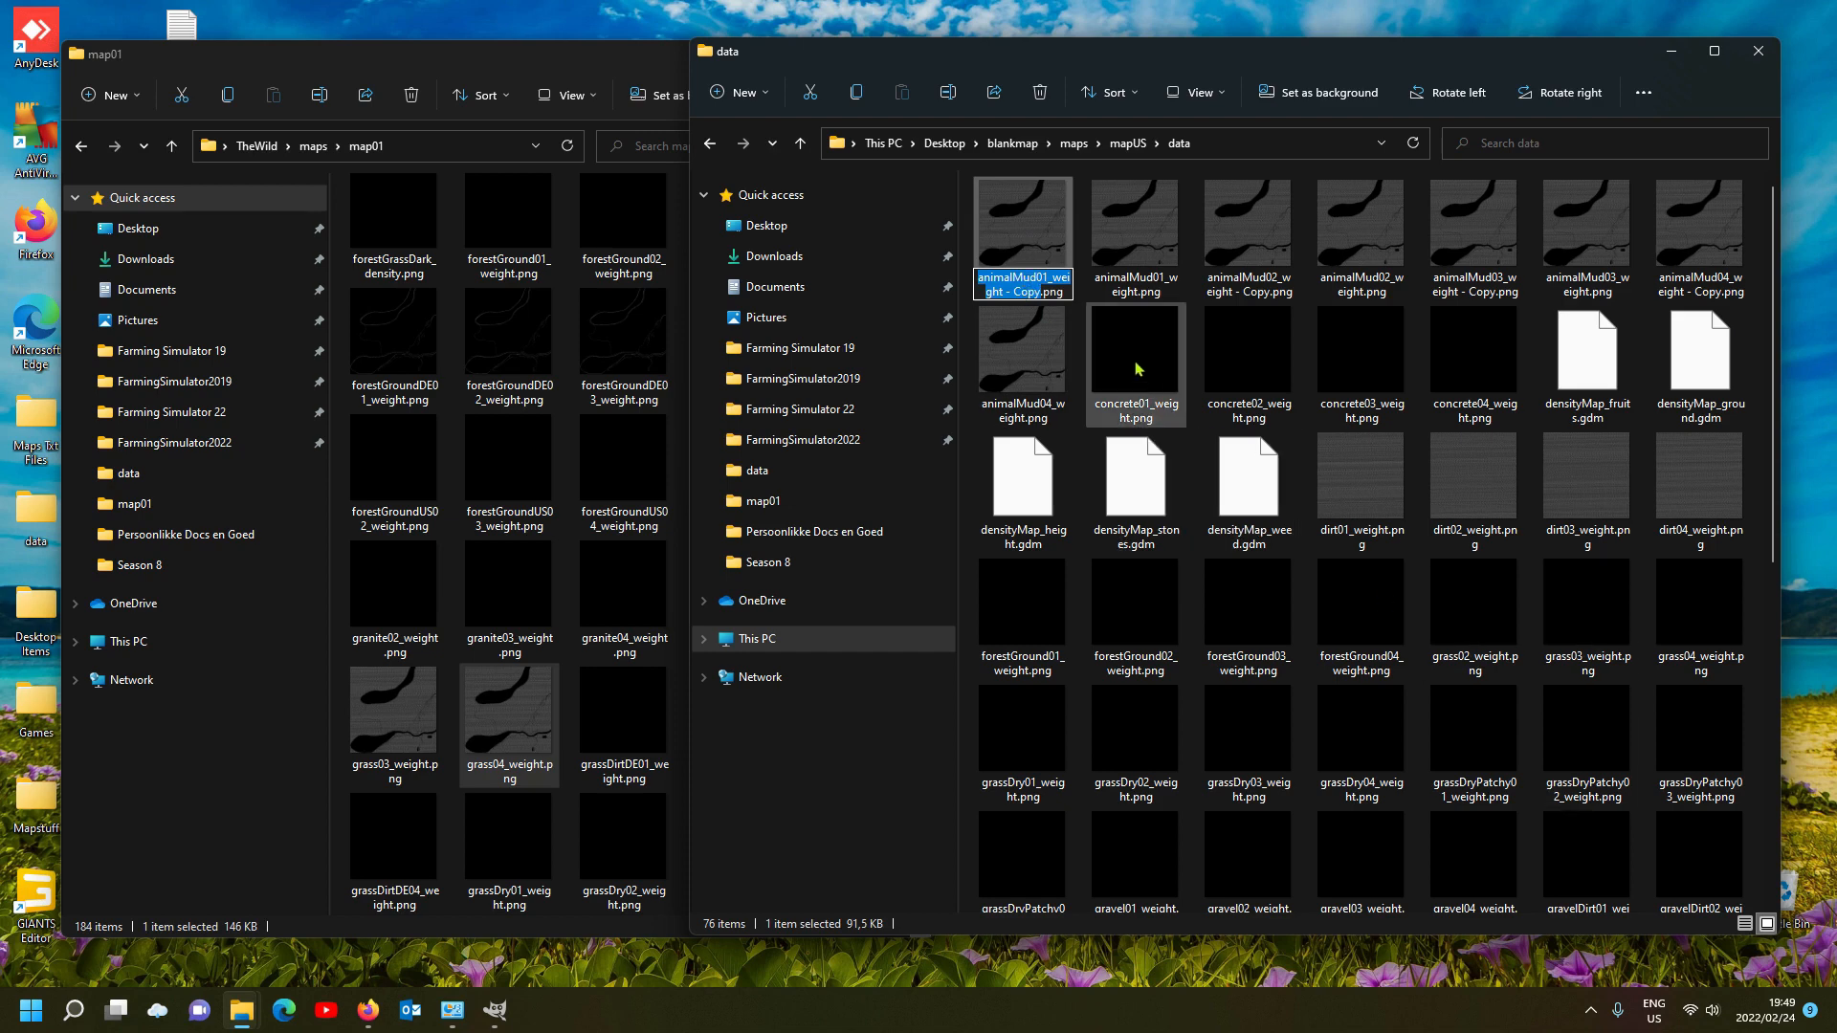
key("ctrl+v")
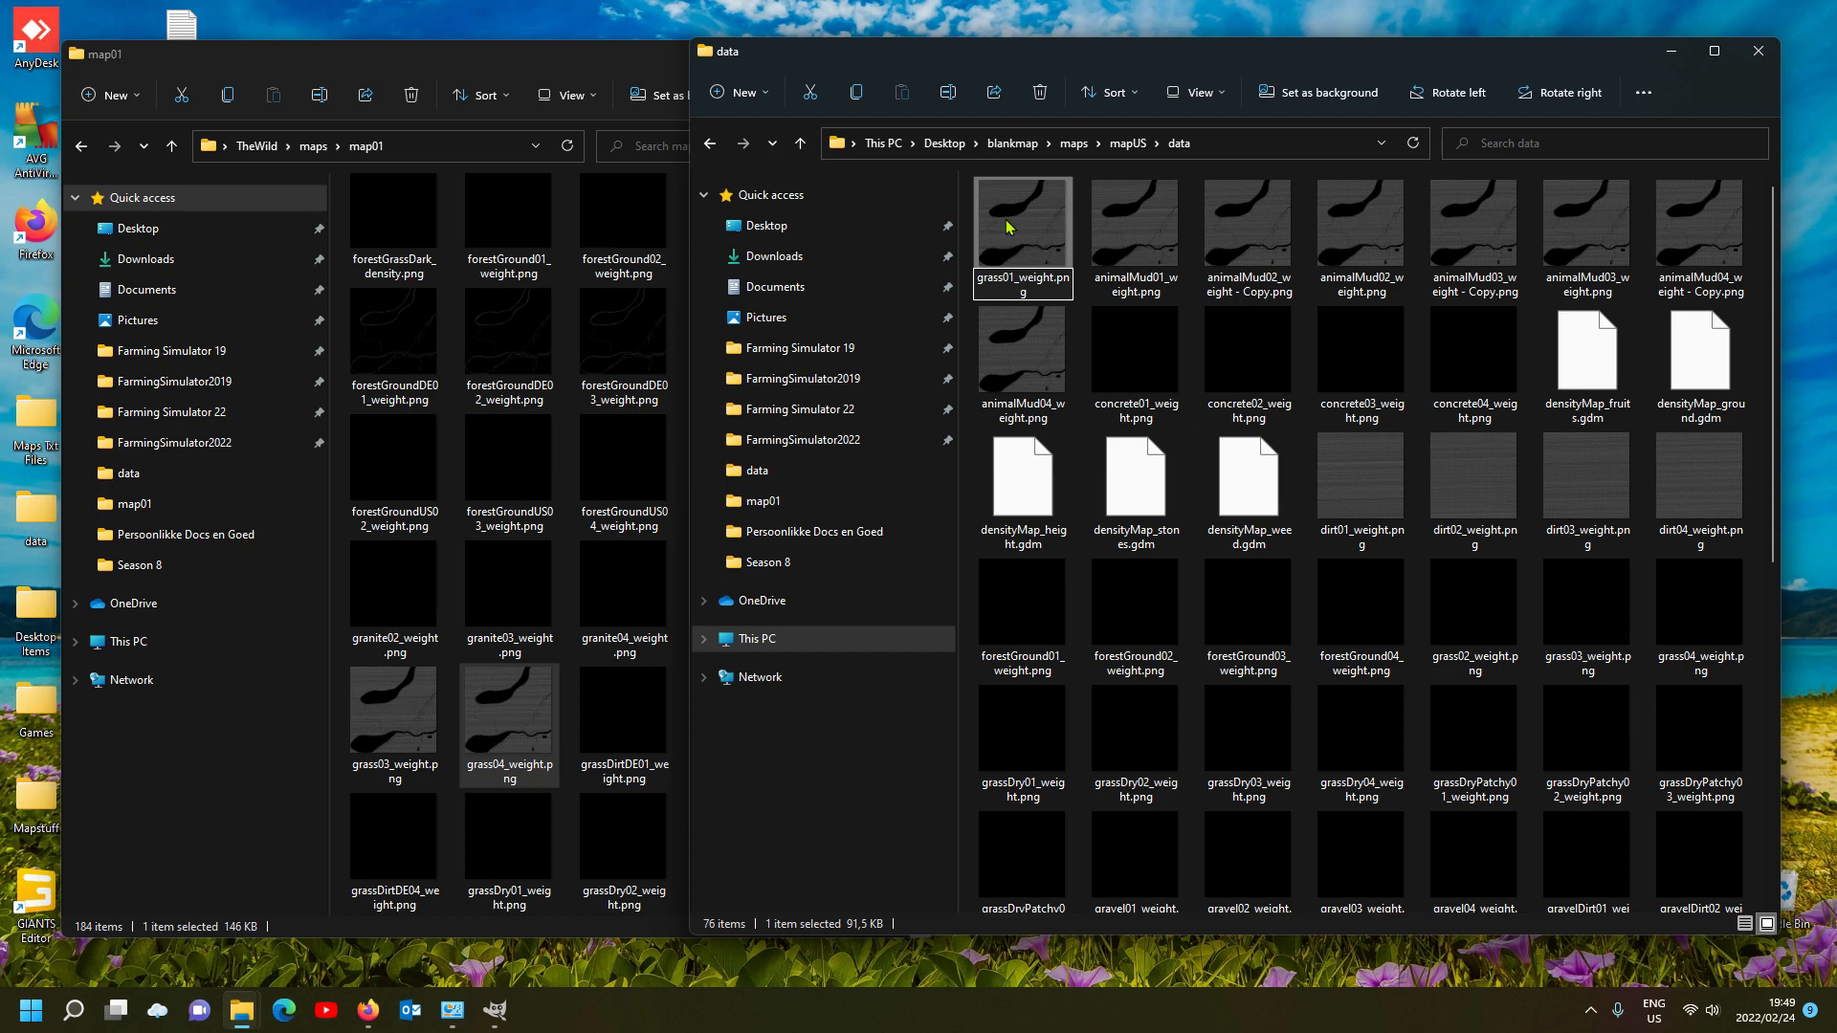
key("Return")
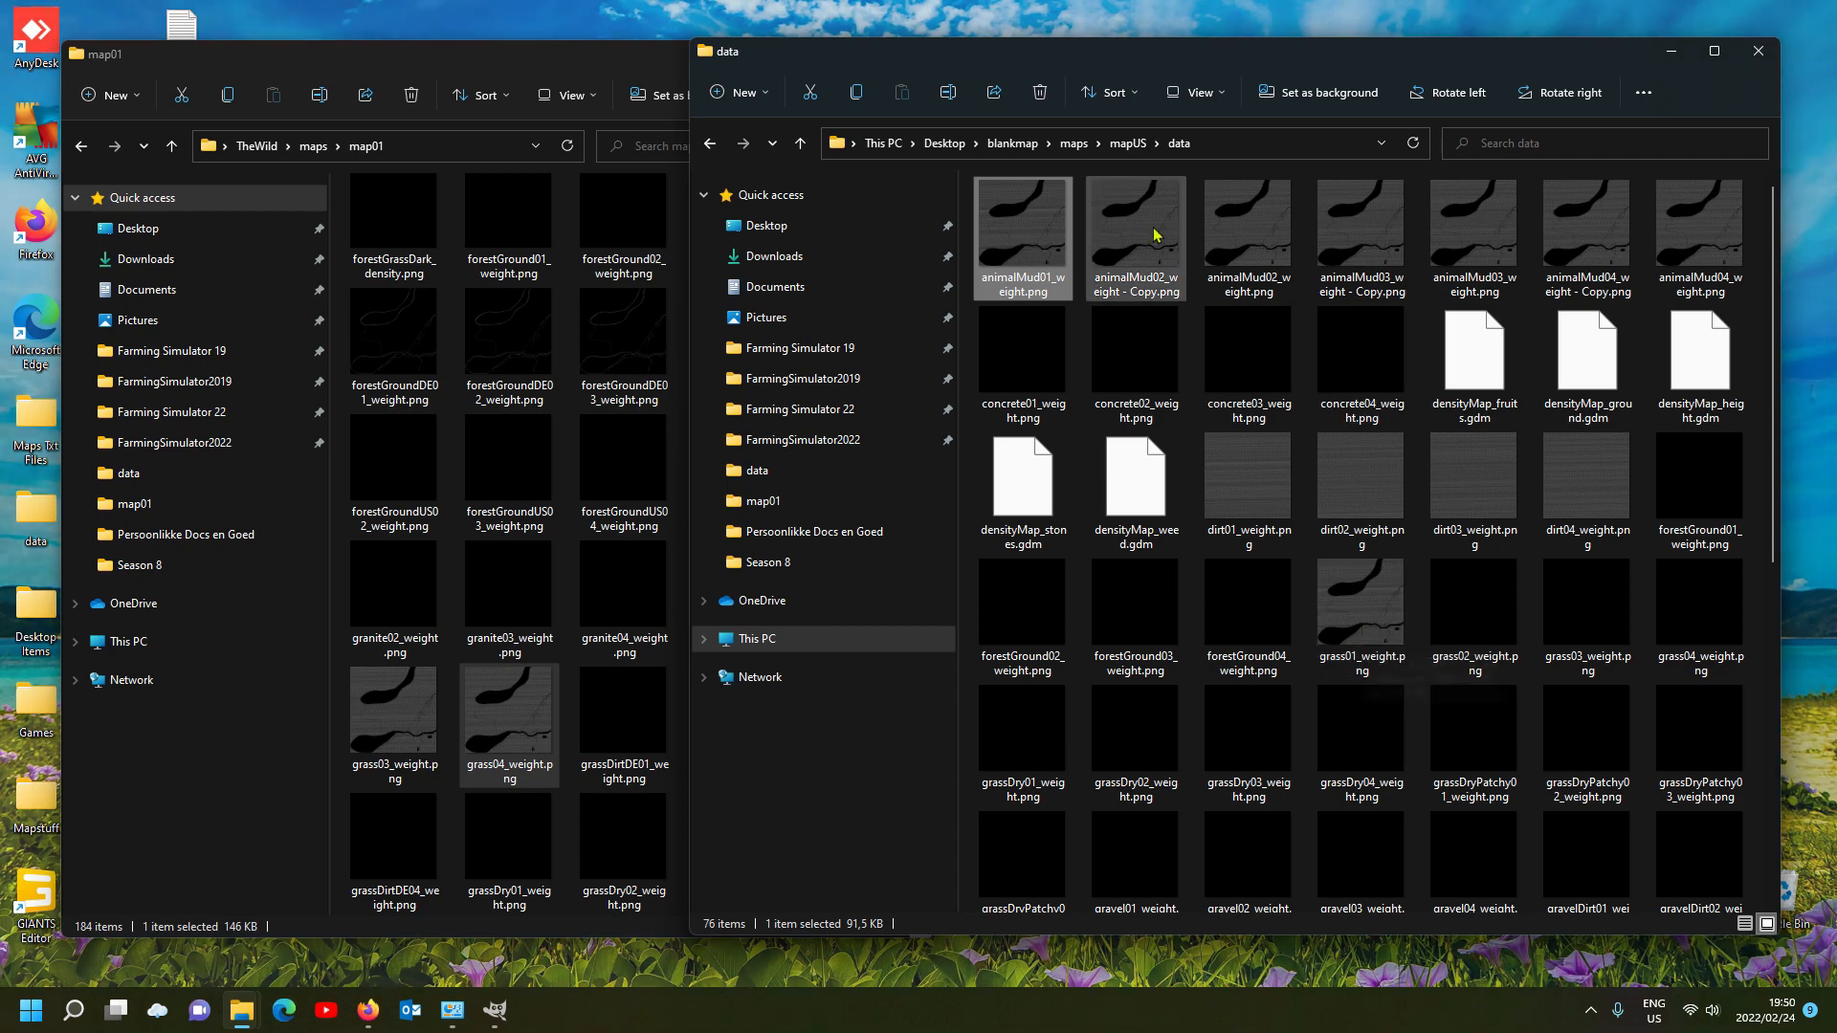
Step: Copy the base name of grass02_weight.png, delete that file, and give the name to "animalMud02_weight - Copy.png"
left_click(1479, 660)
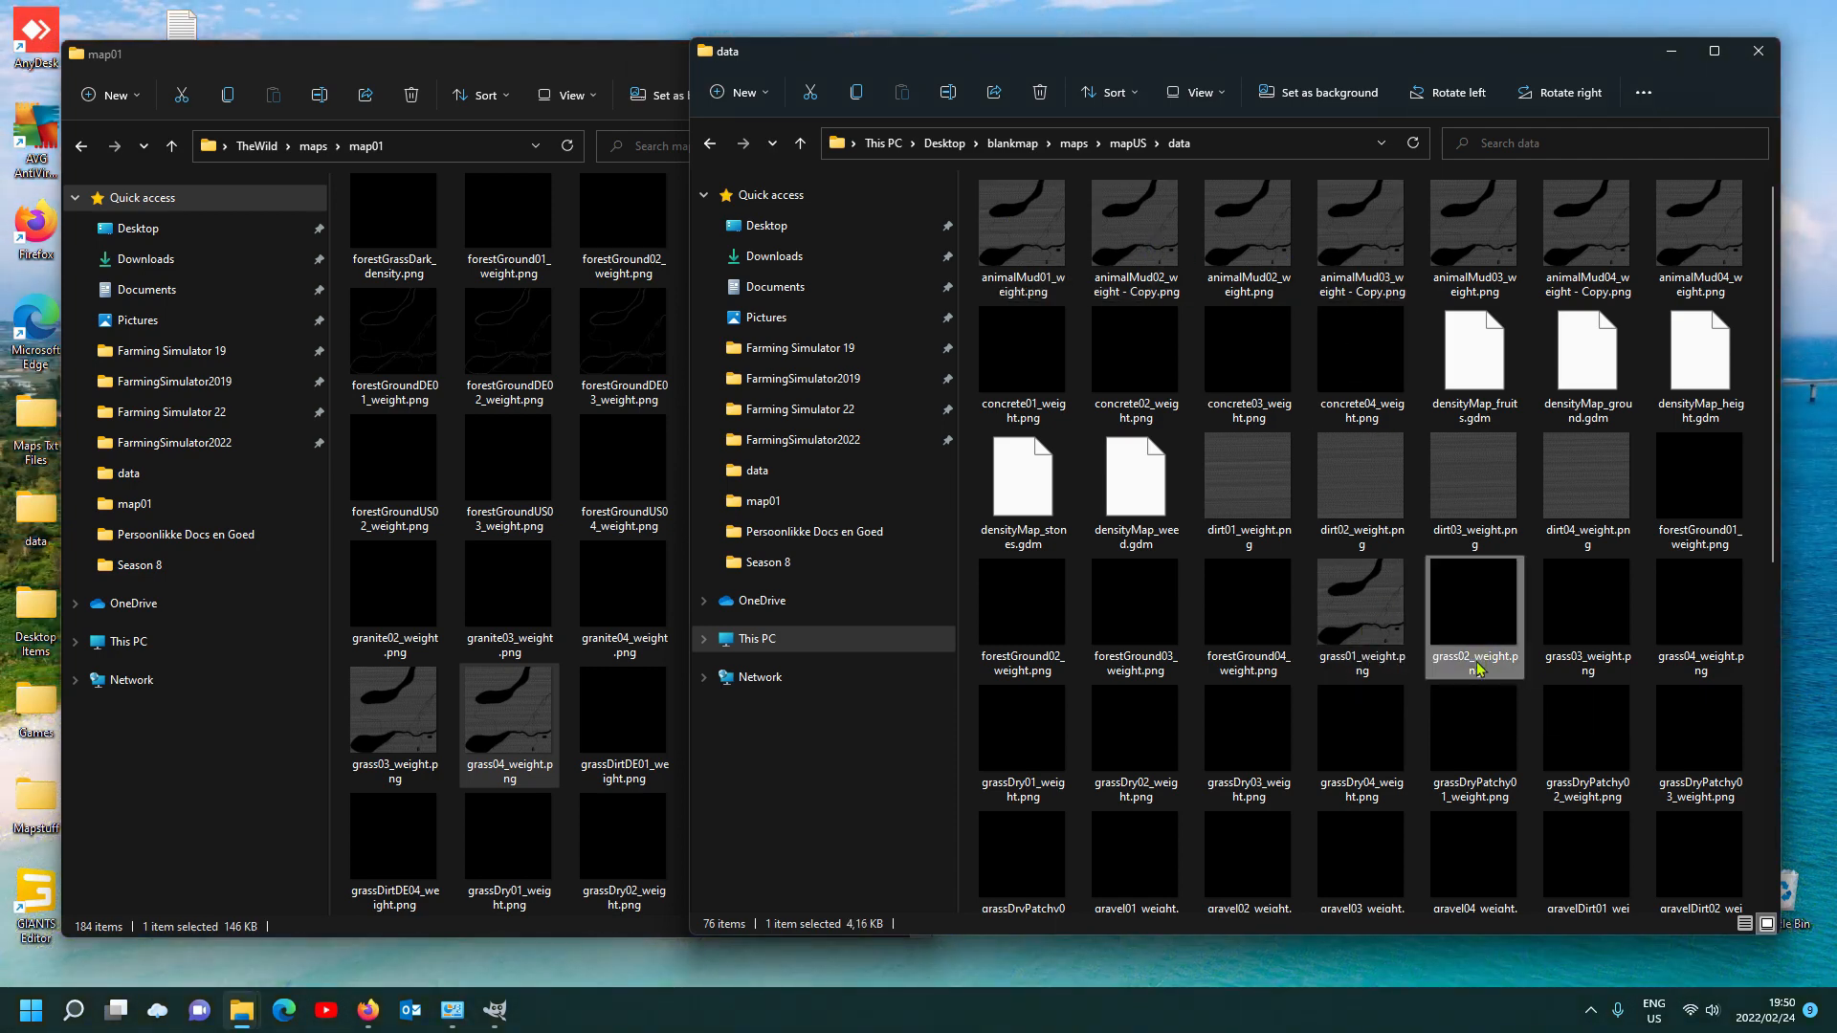
left_click(1479, 665)
key("ctrl+c")
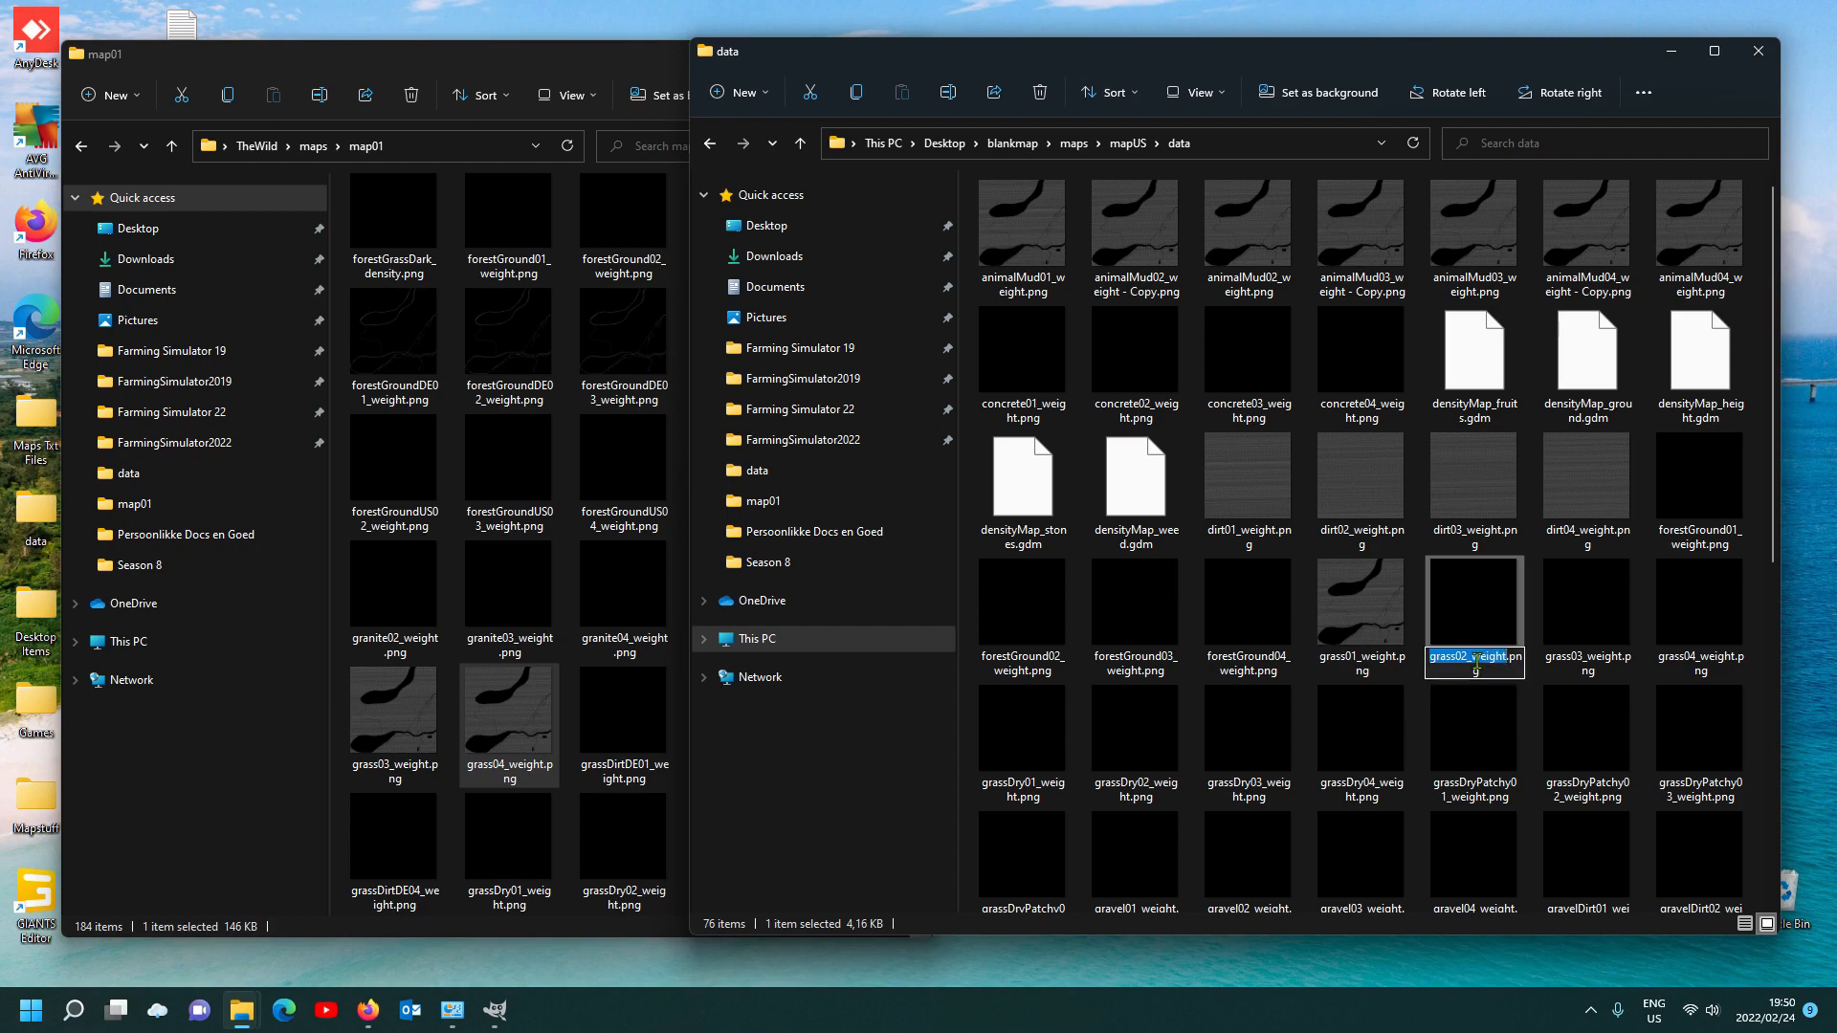
left_click(1486, 619)
key("Delete")
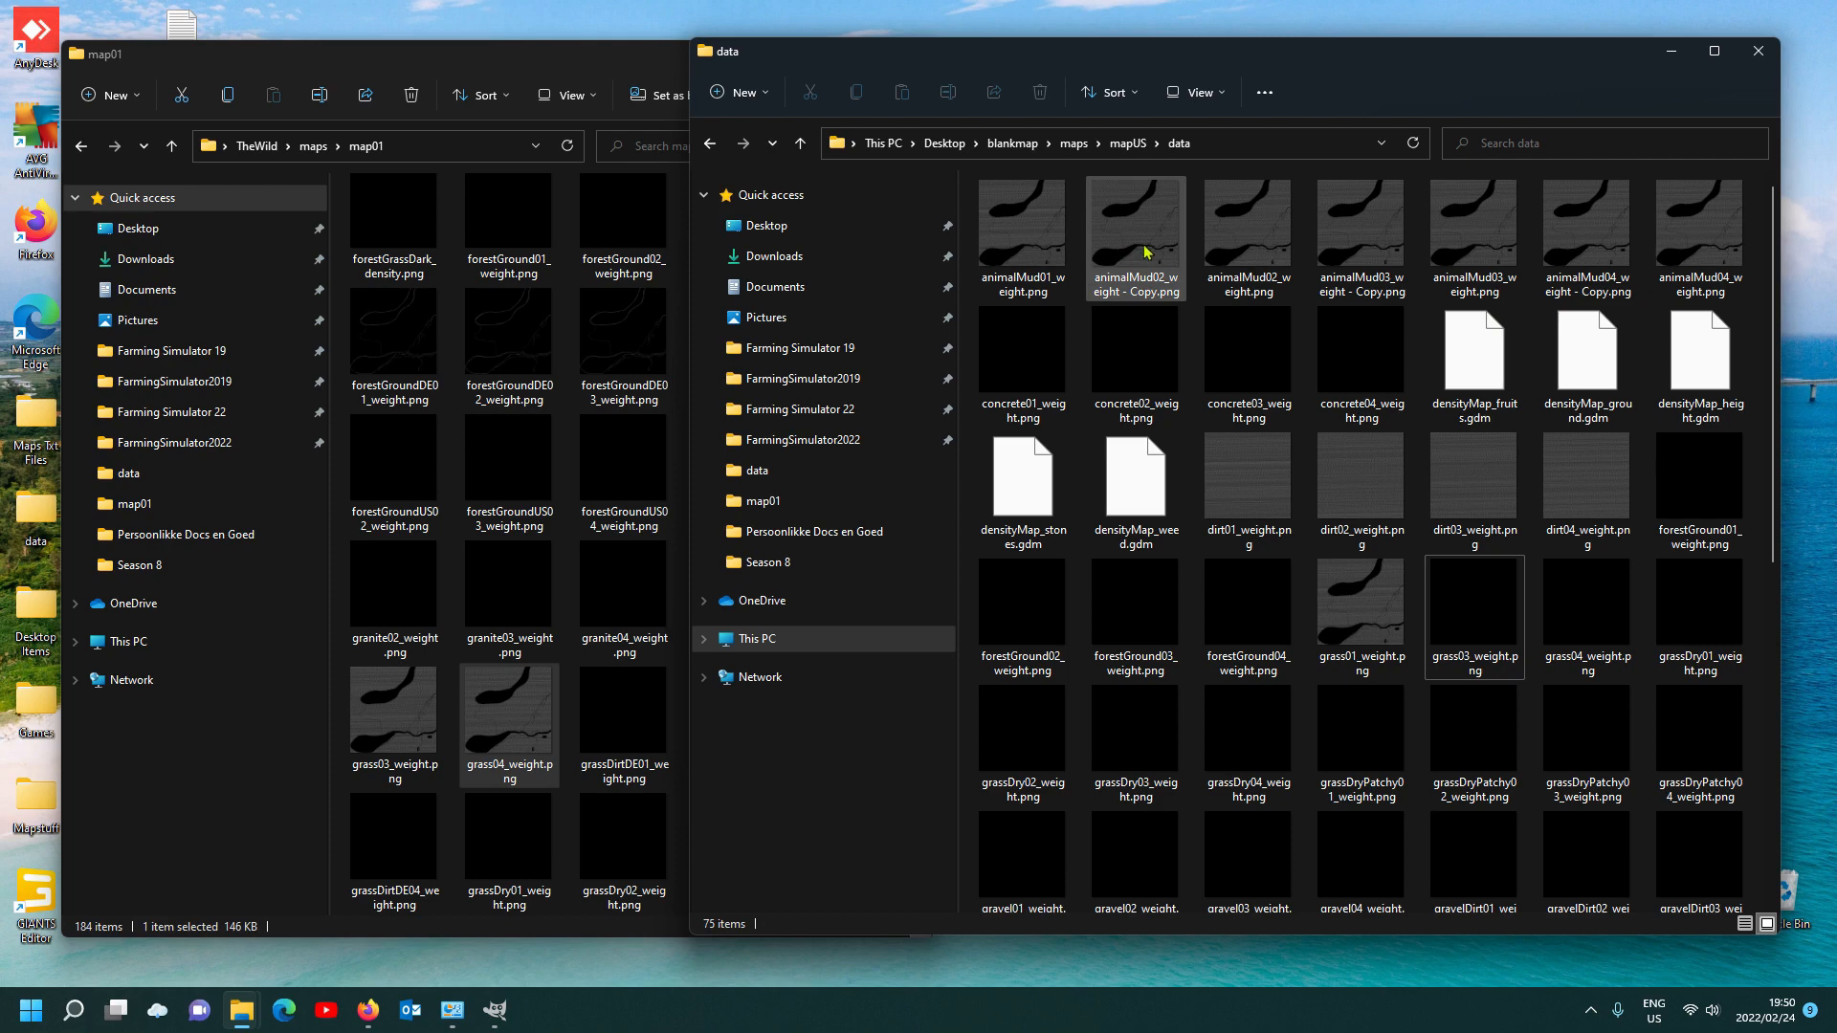
left_click(1144, 277)
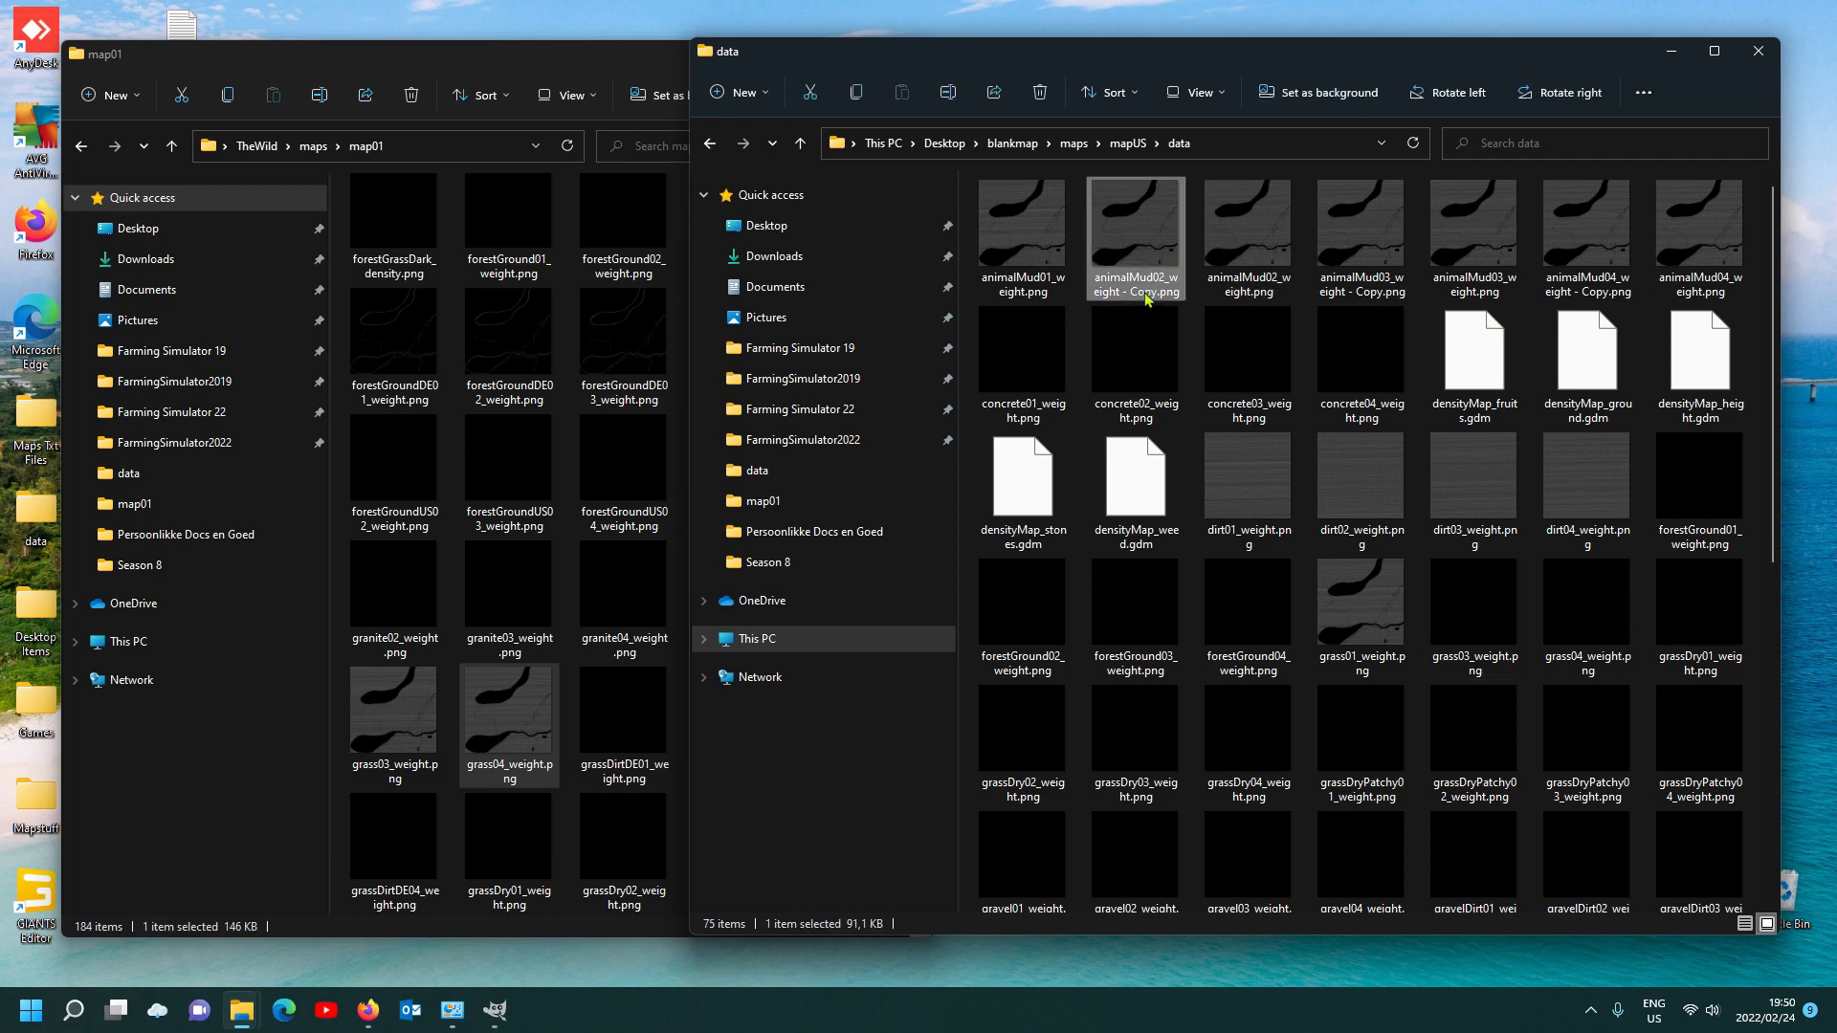
left_click(1146, 291)
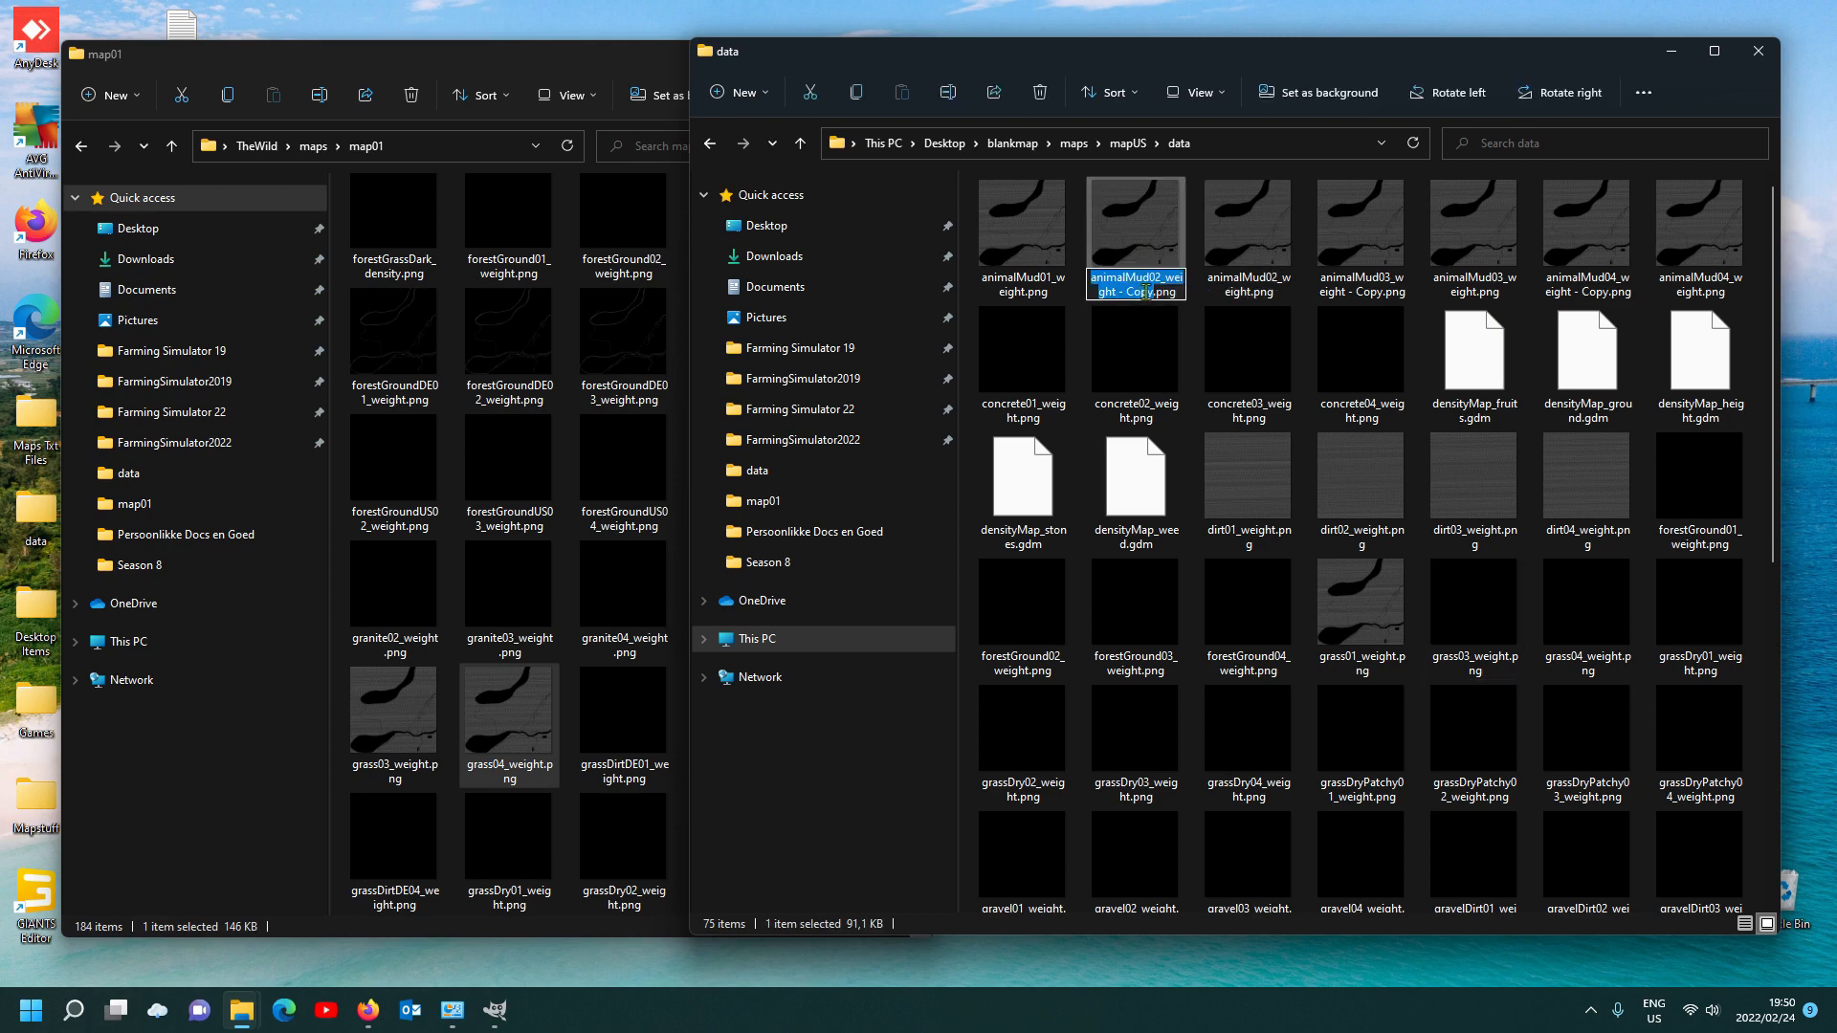
key("ctrl+v")
key("Return")
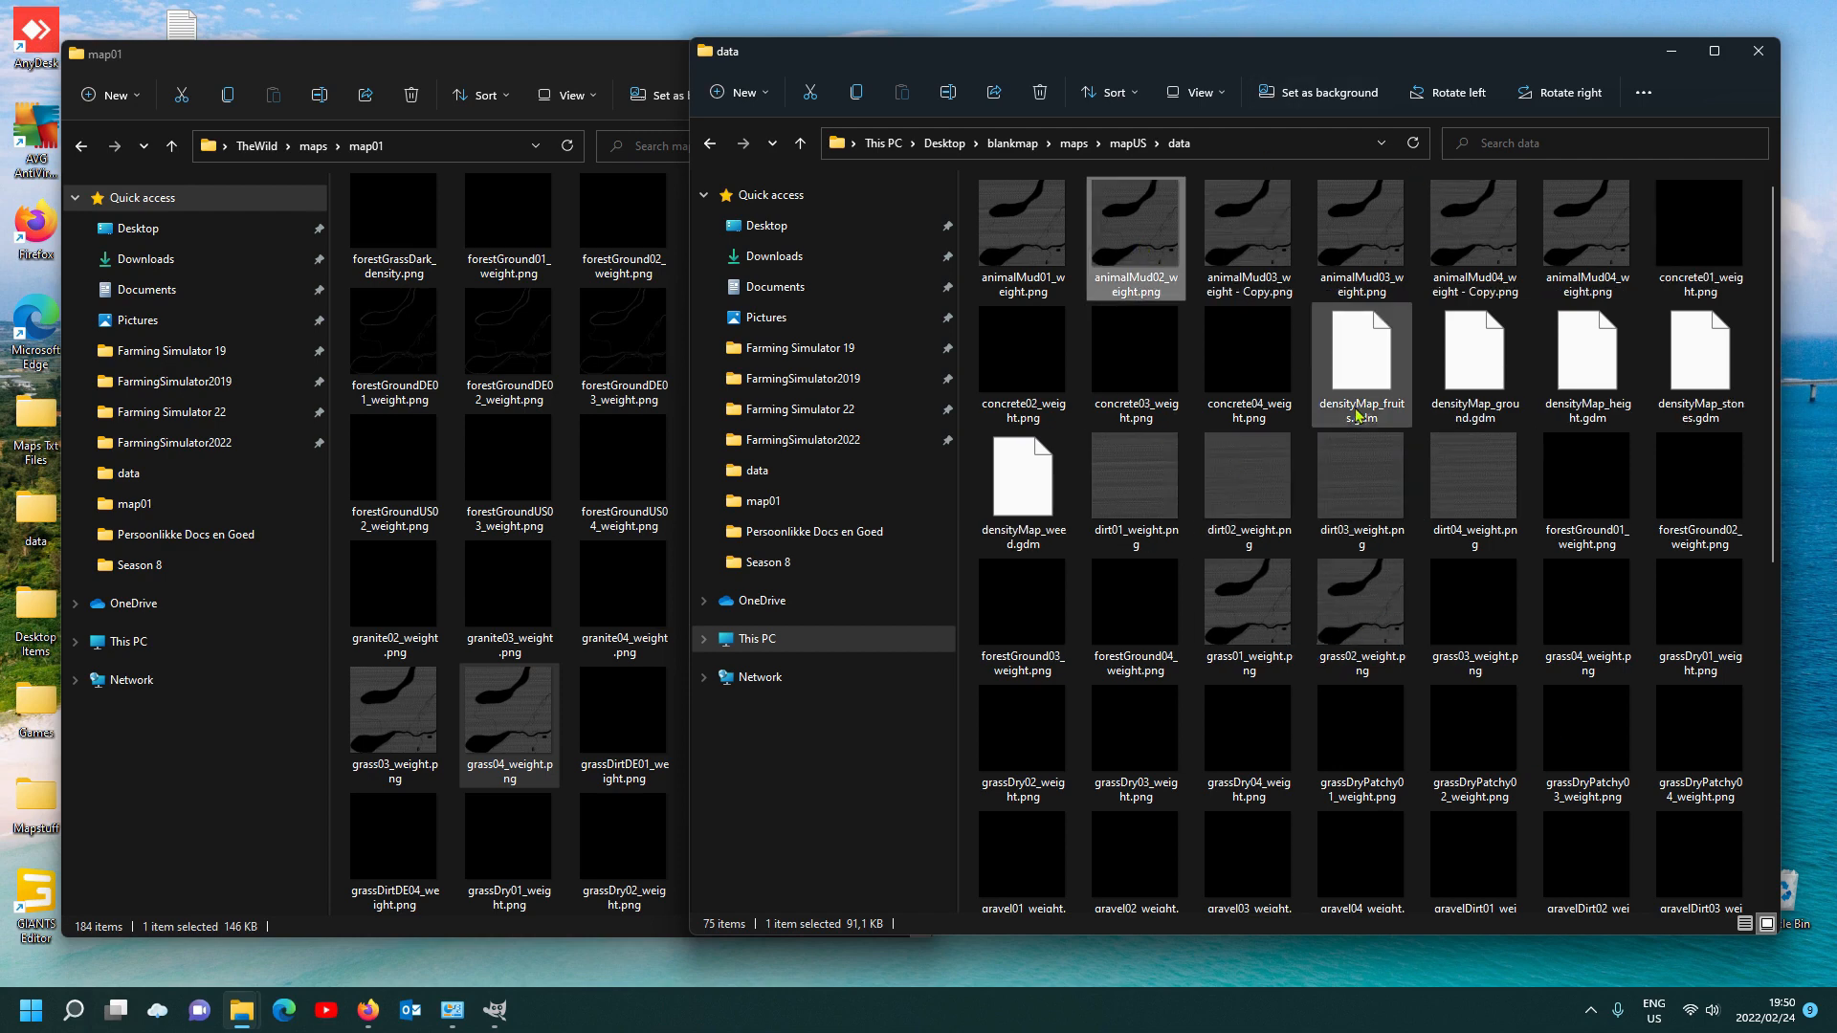
Step: Copy the base name of grass03_weight.png, delete that file, and give the name to "animalMud03_weight - Copy.png"
left_click(1474, 658)
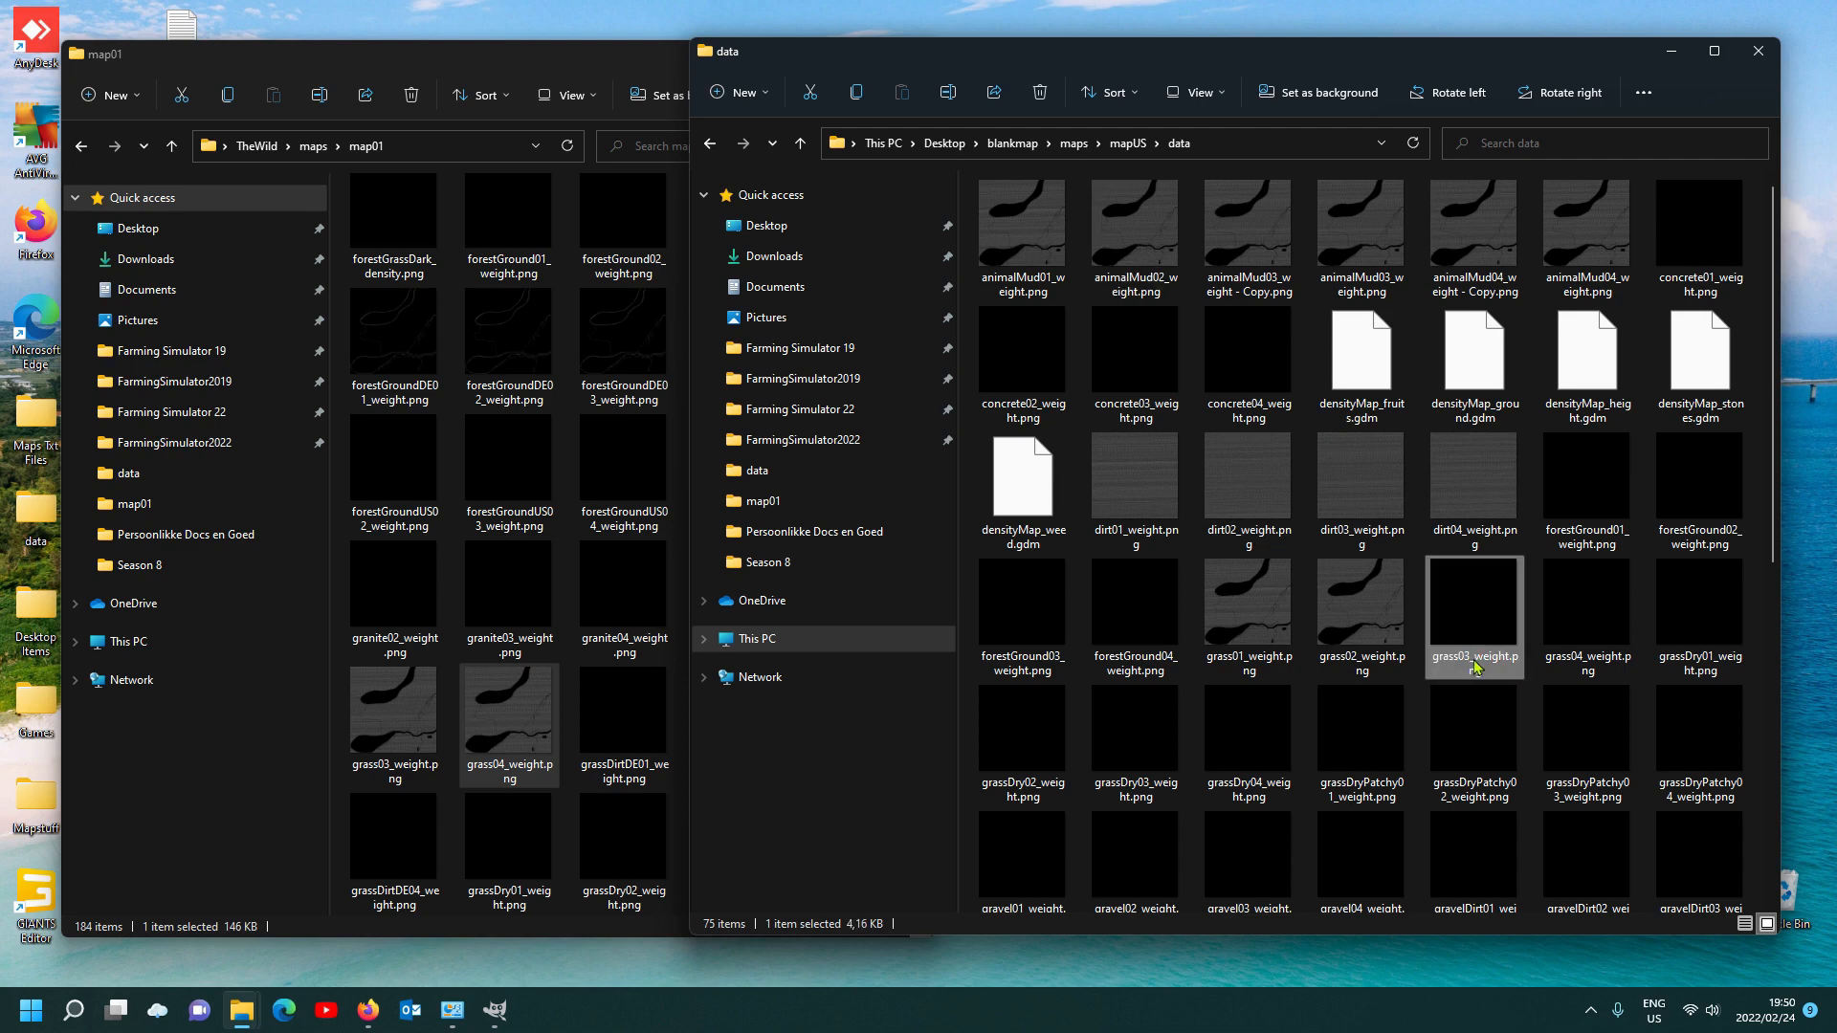
left_click(1476, 665)
key("ctrl+c")
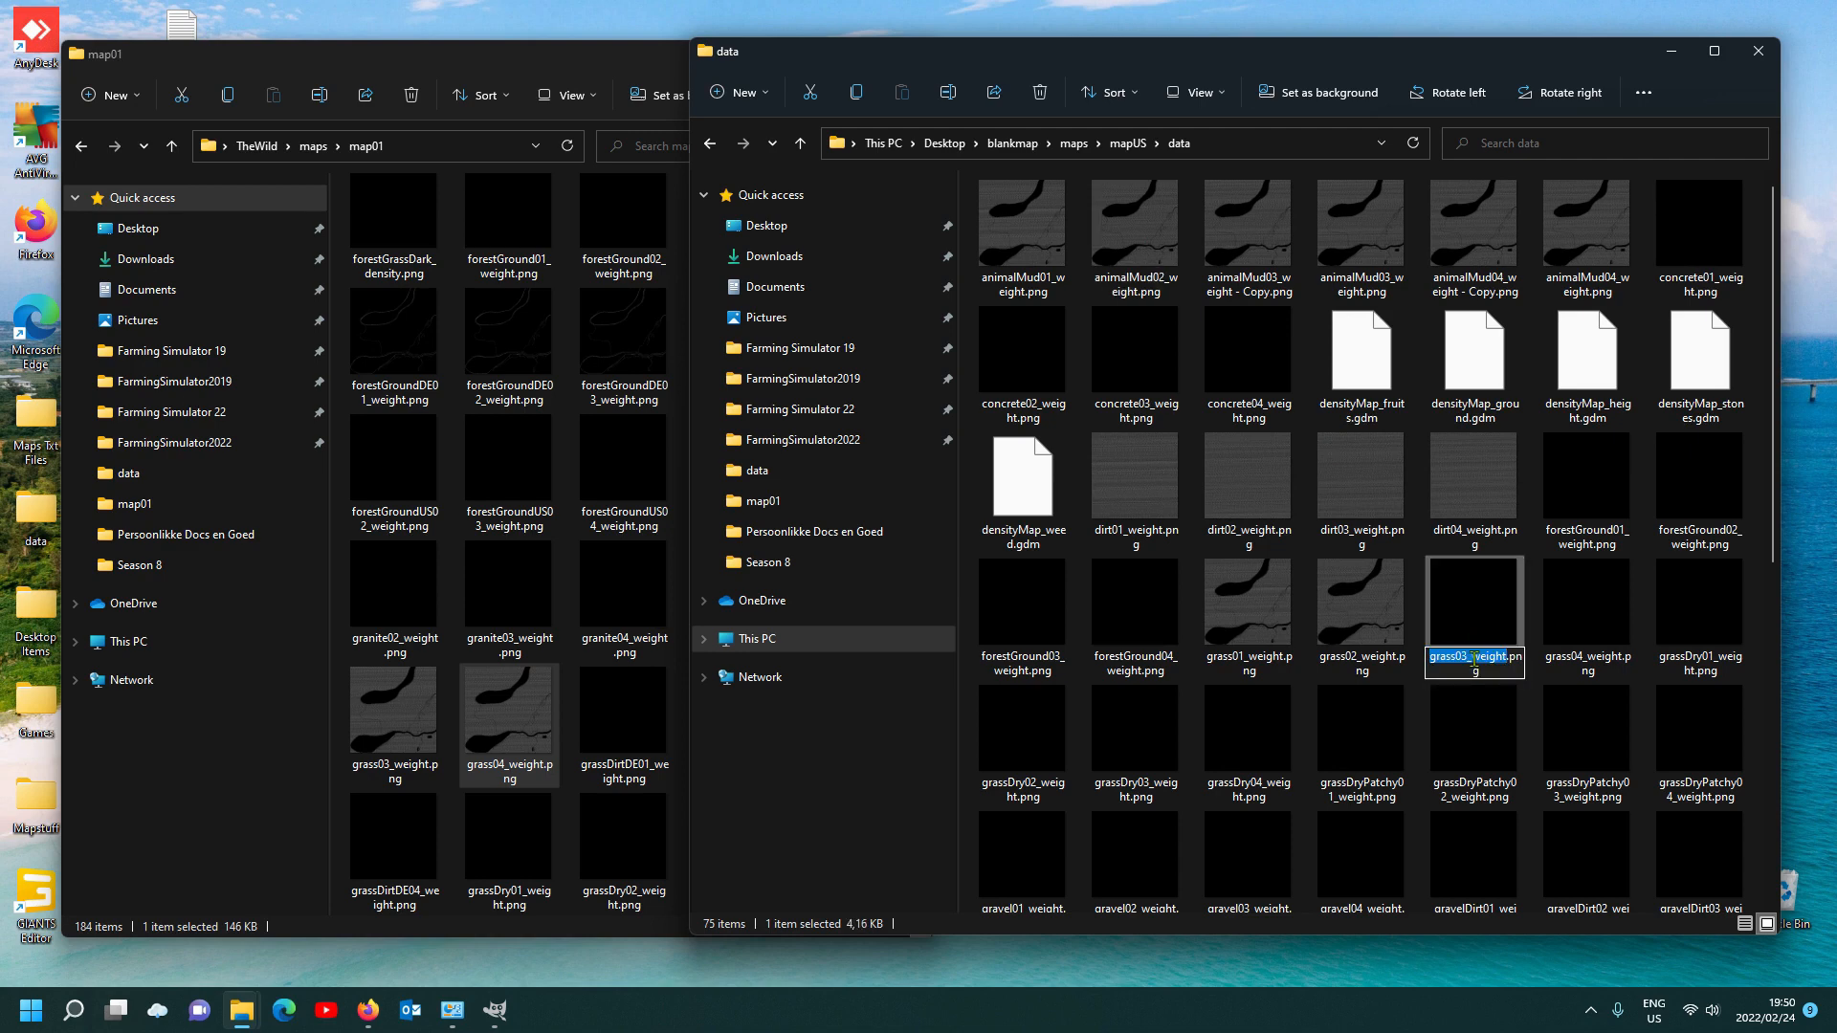
left_click(1480, 592)
key("Delete")
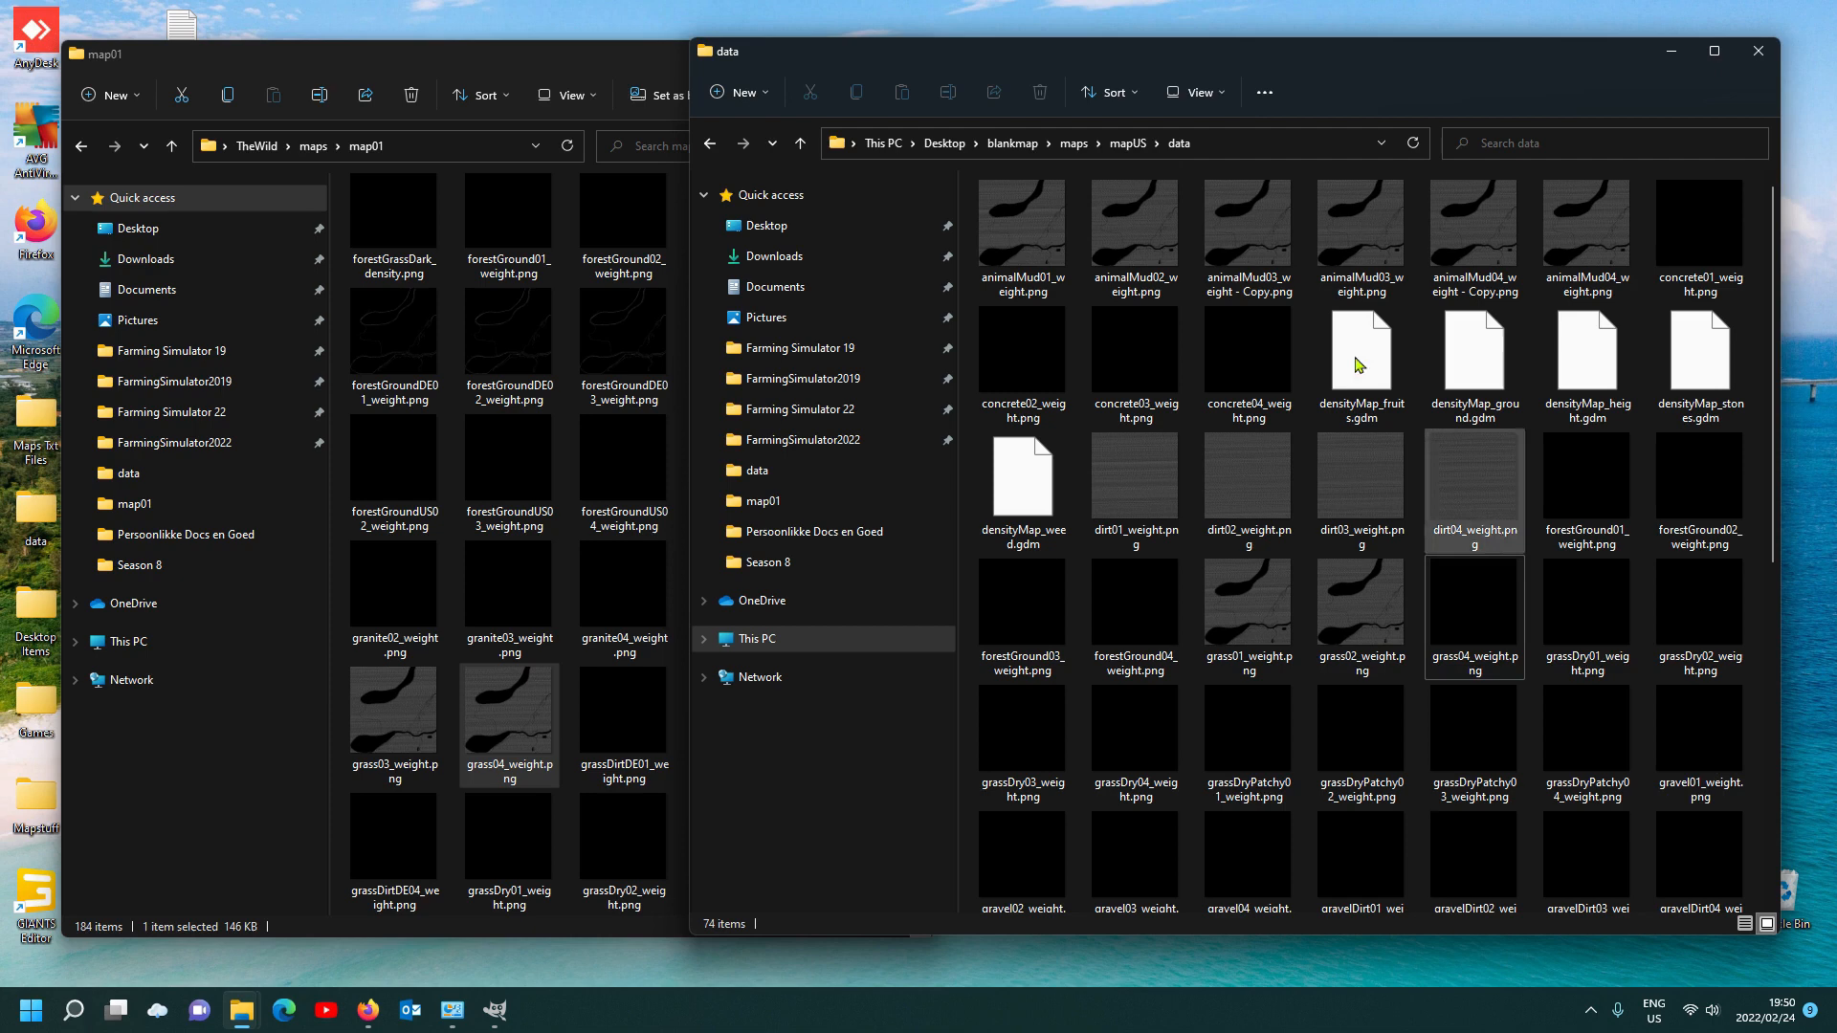
left_click(1251, 246)
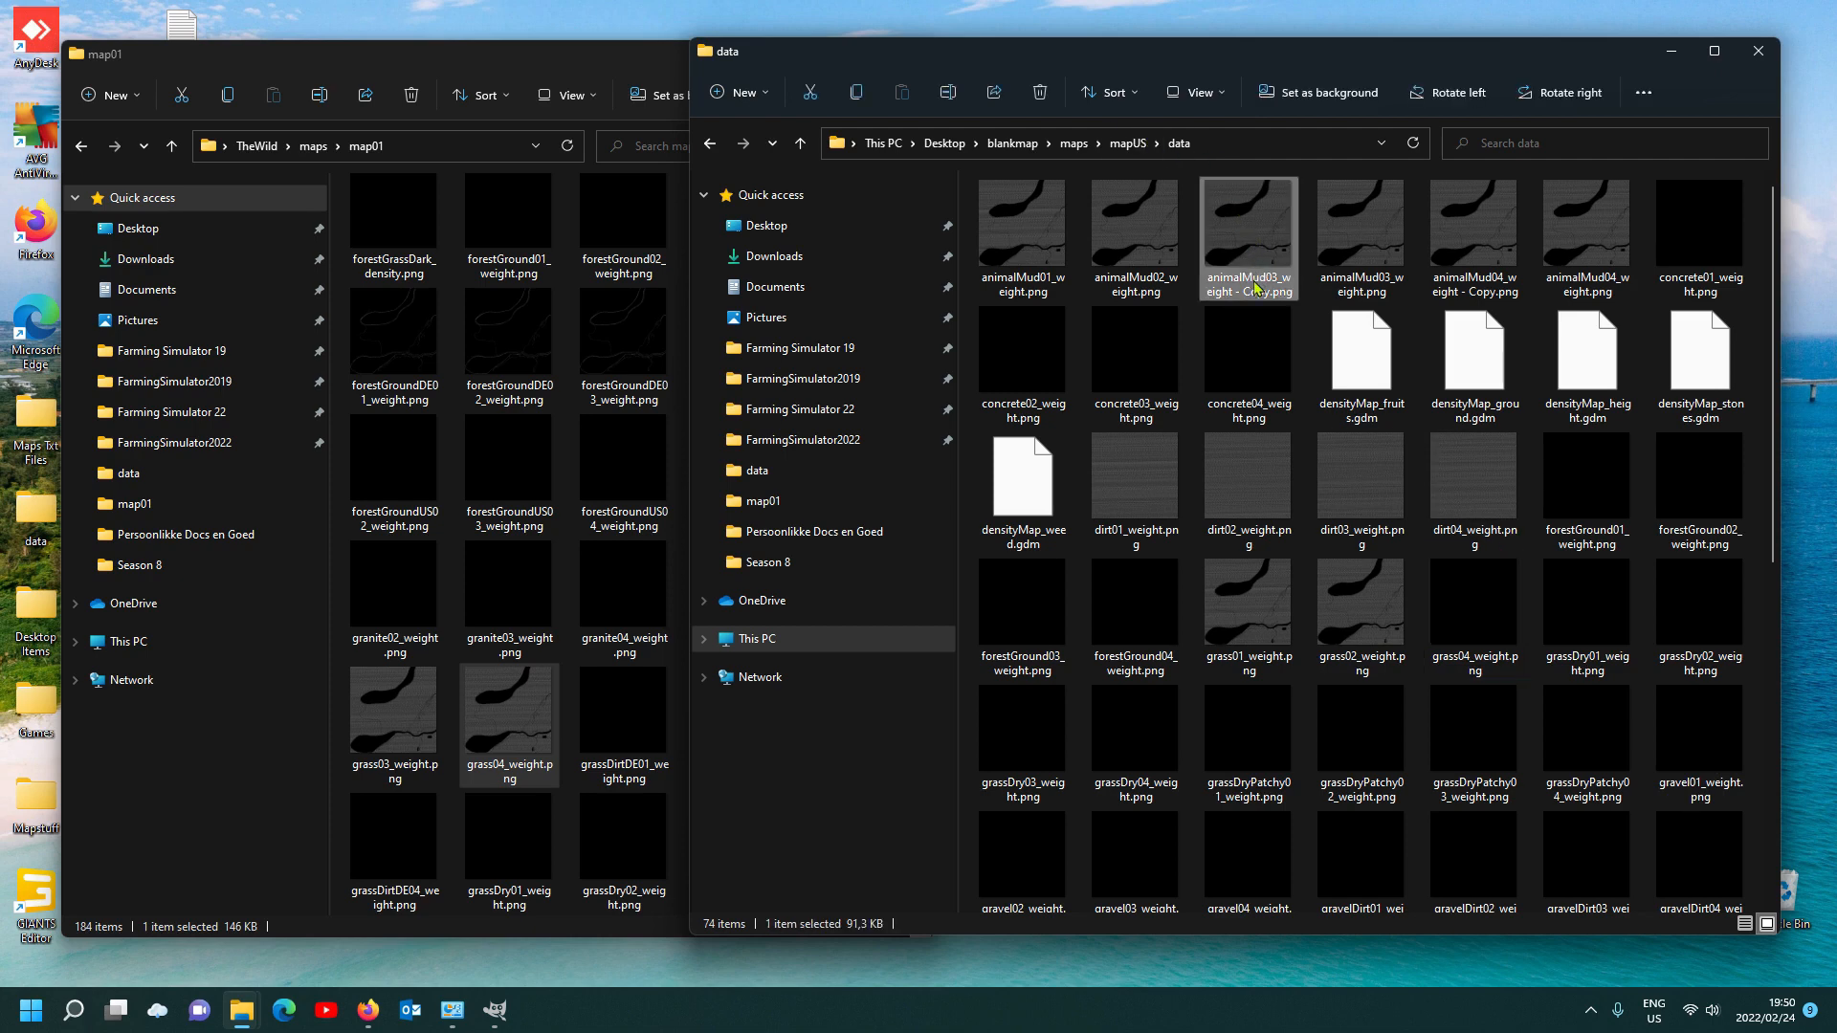
left_click(1255, 287)
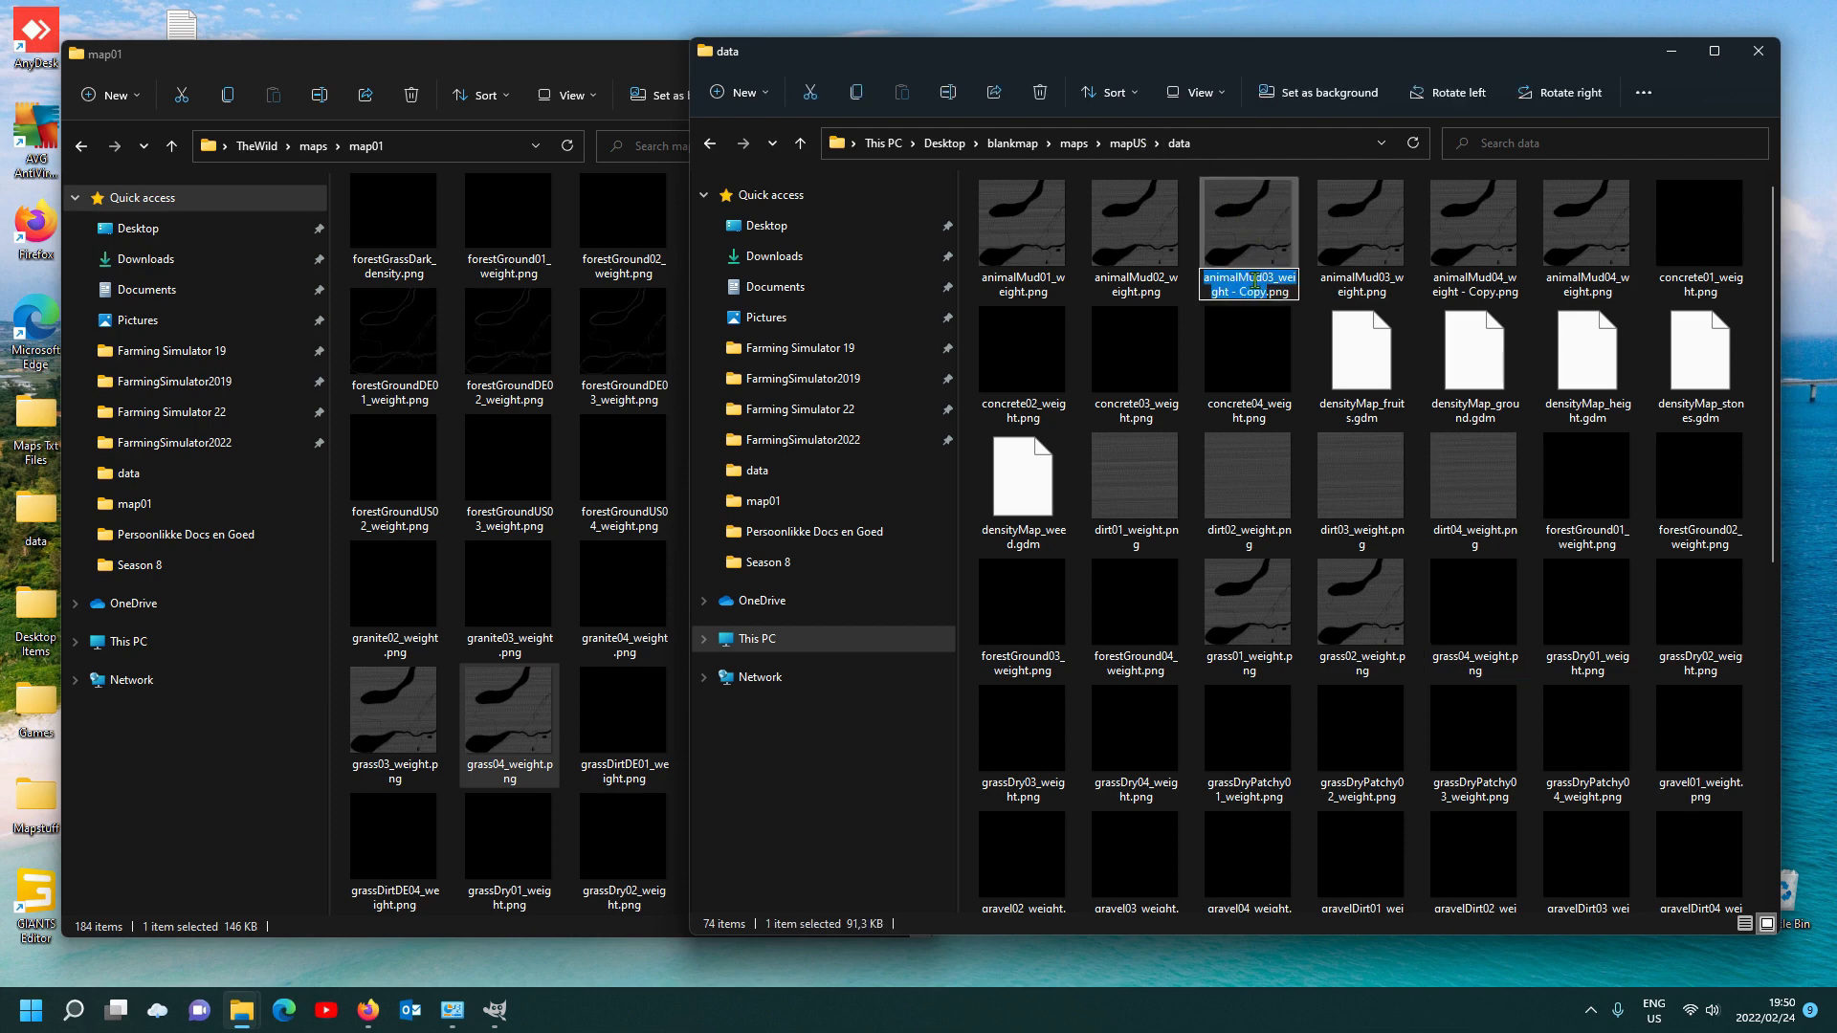
key("ctrl+v")
key("Return")
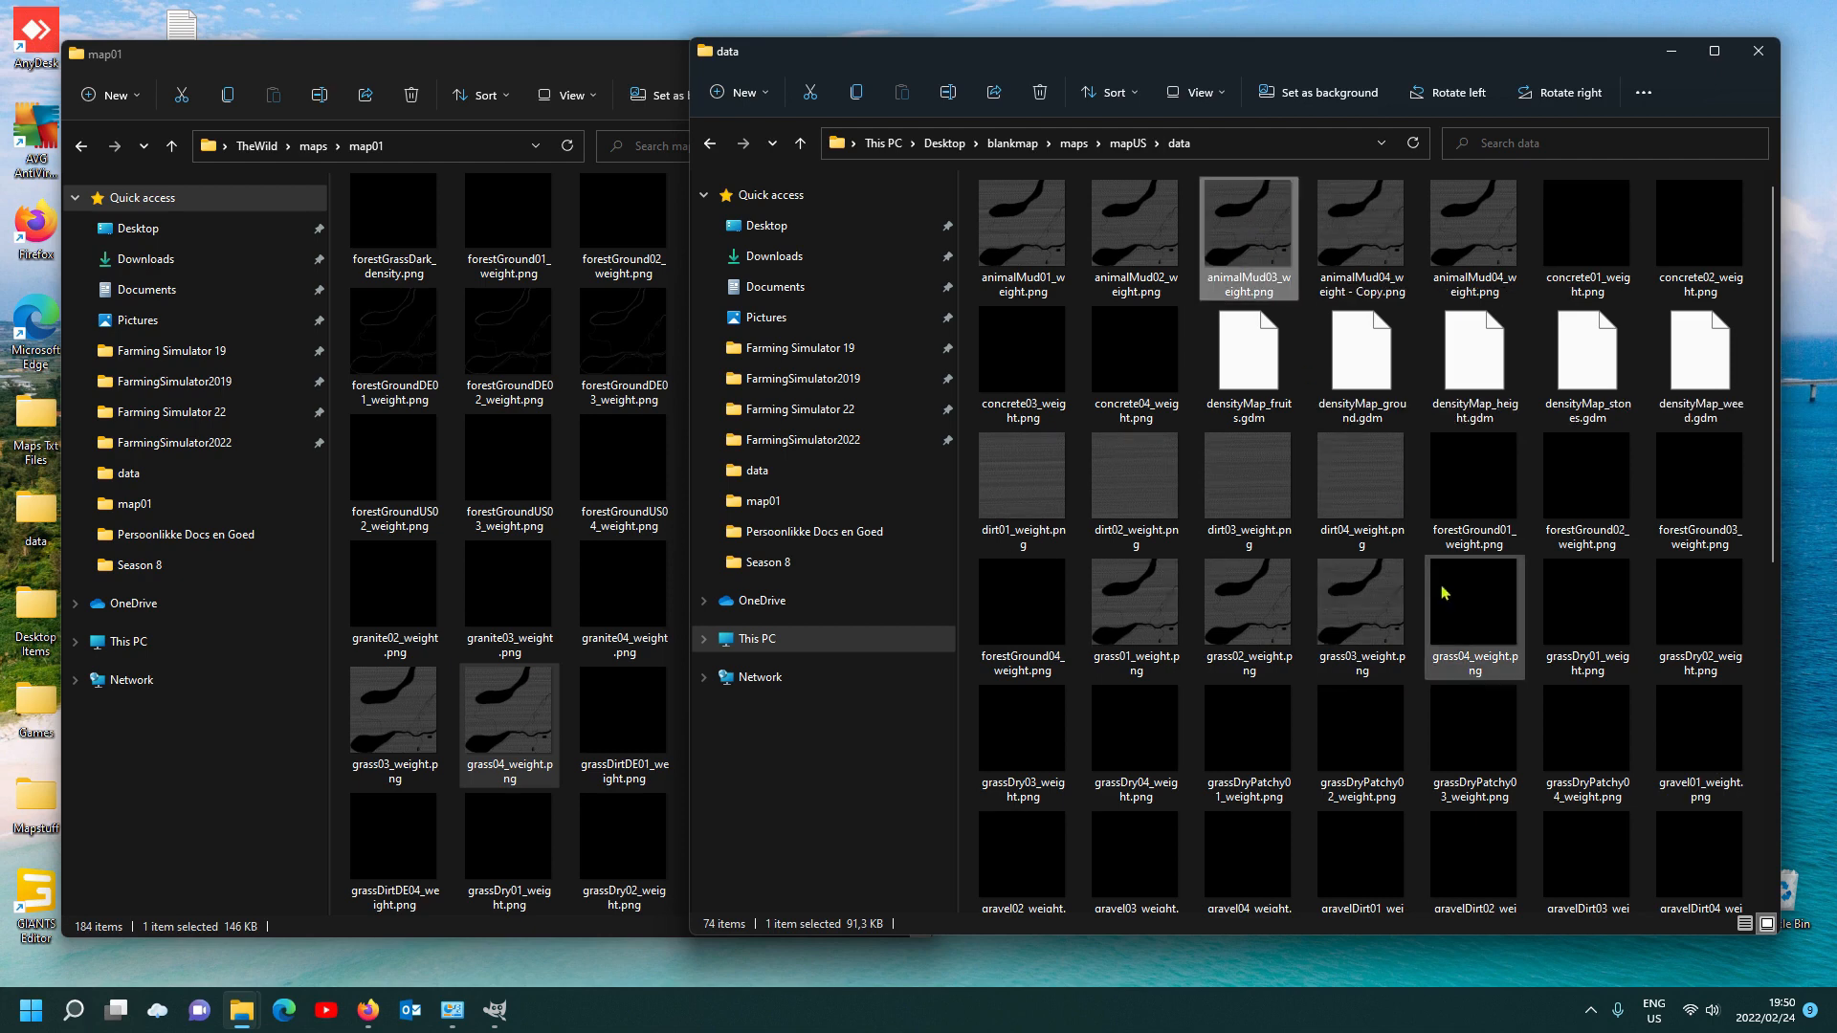
Step: Copy the base name of grass04_weight.png, delete that file, and give the name to "animalMud04_weight - Copy.png"
left_click(1476, 620)
left_click(1480, 669)
key("ctrl+c")
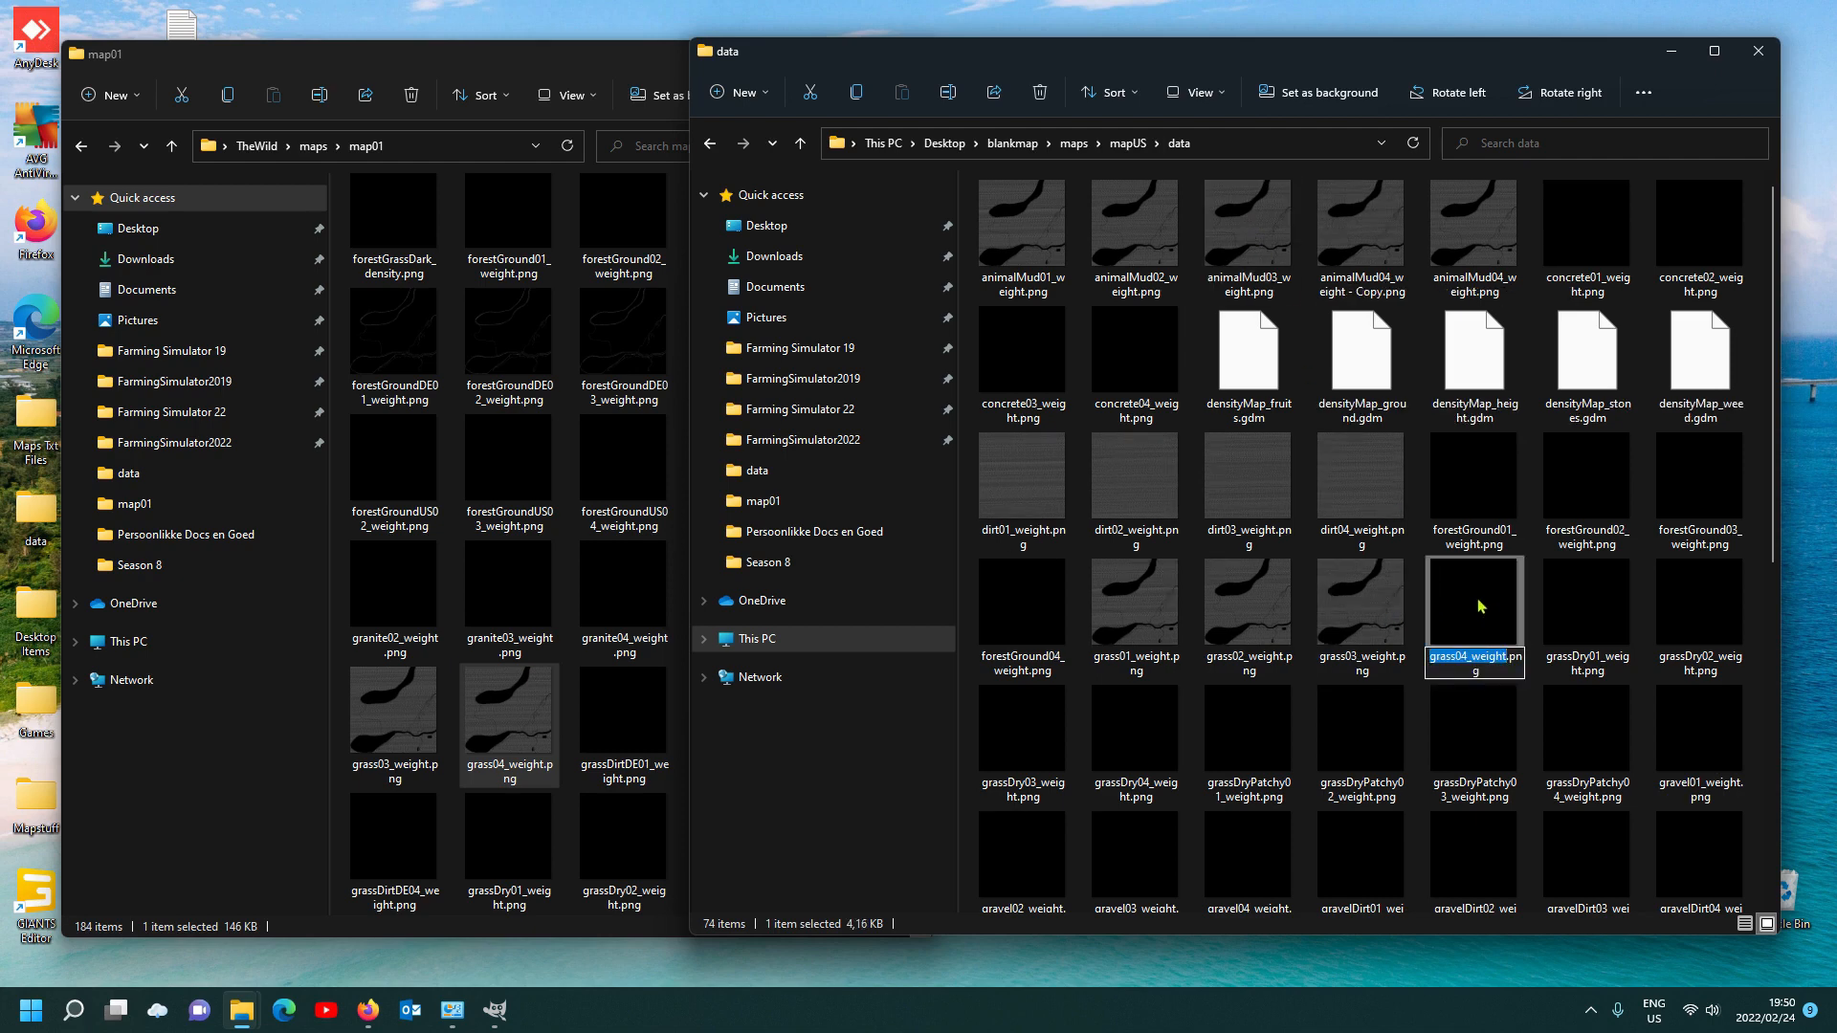
left_click(1481, 606)
key("Delete")
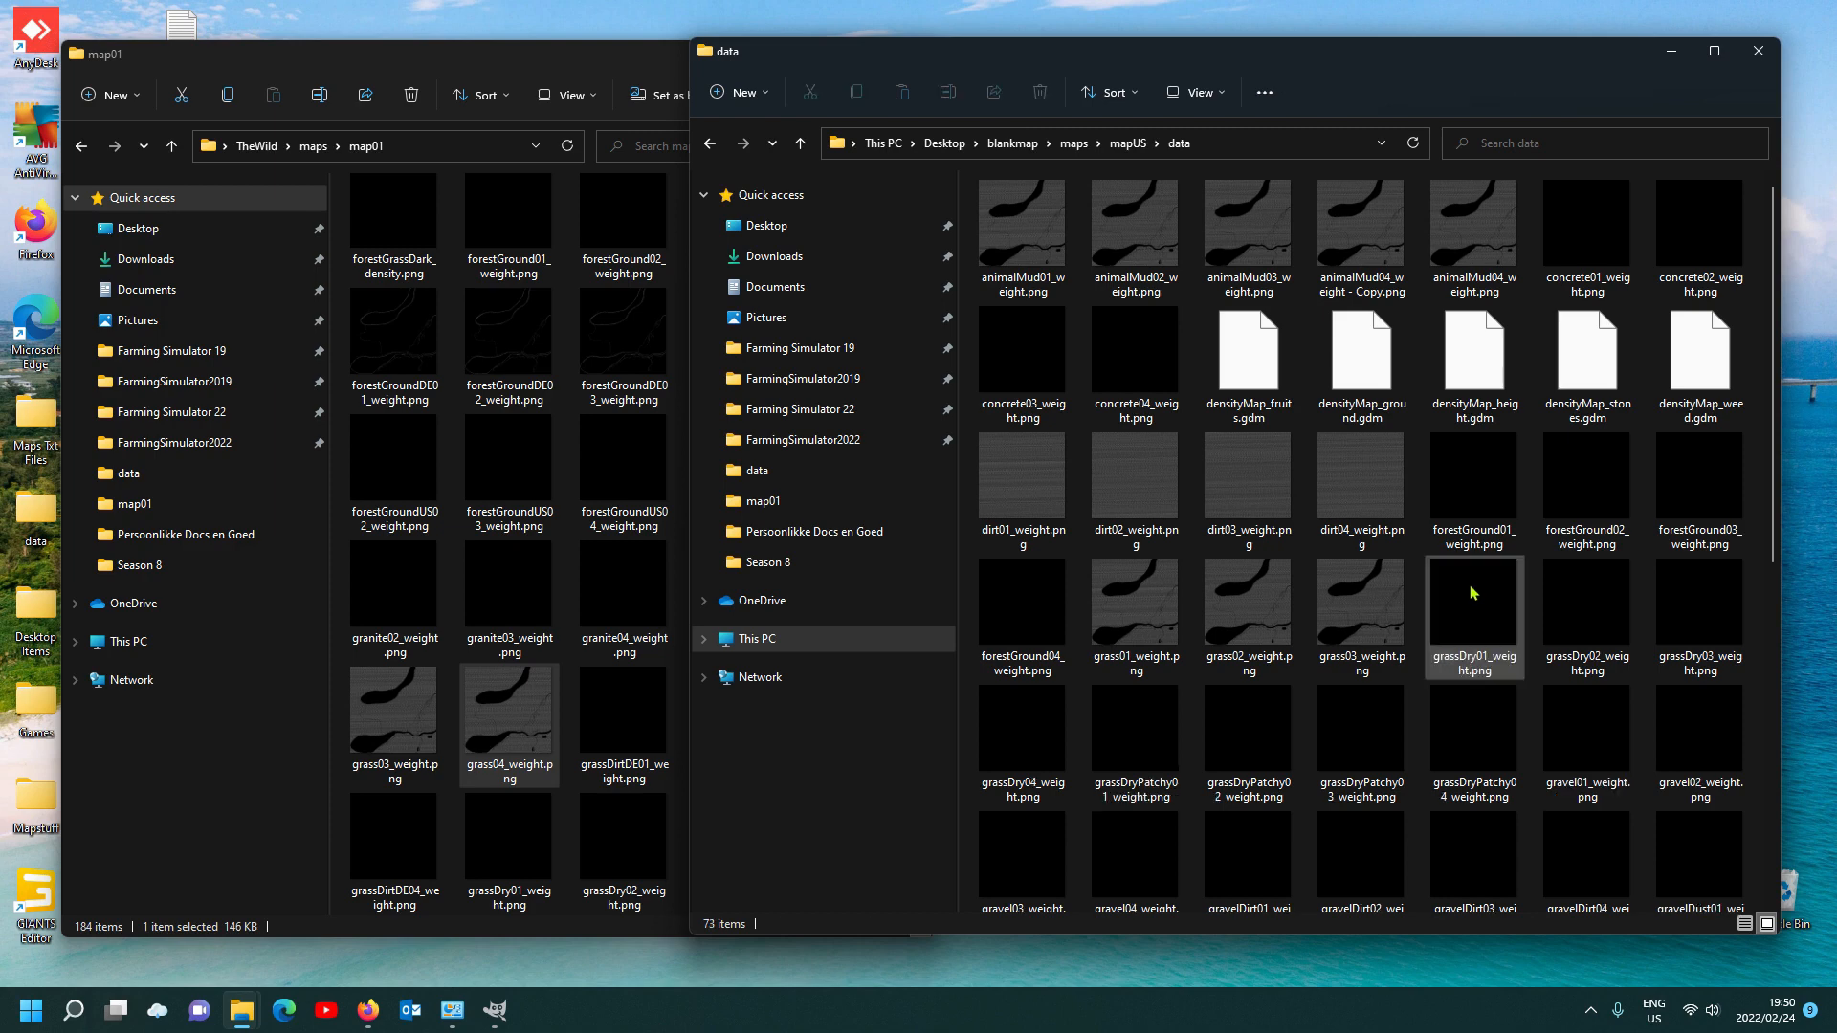
left_click(1356, 249)
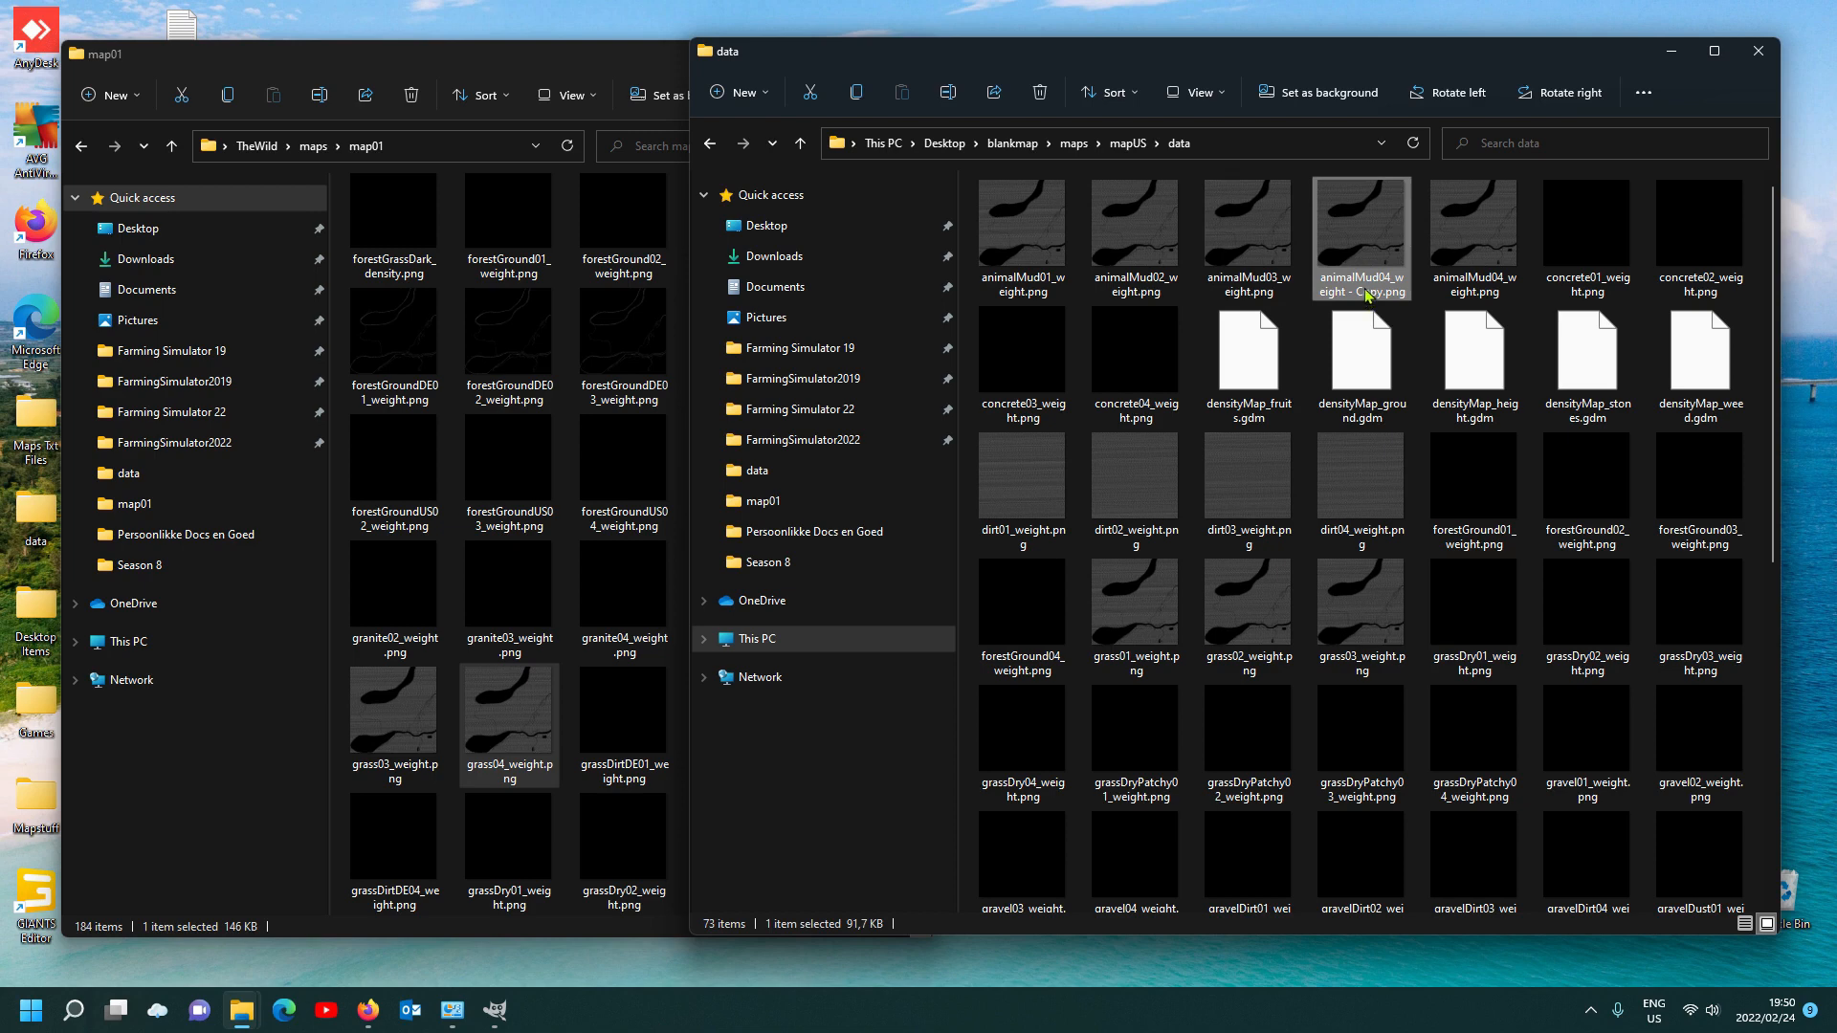
left_click(1367, 292)
key("ctrl+v")
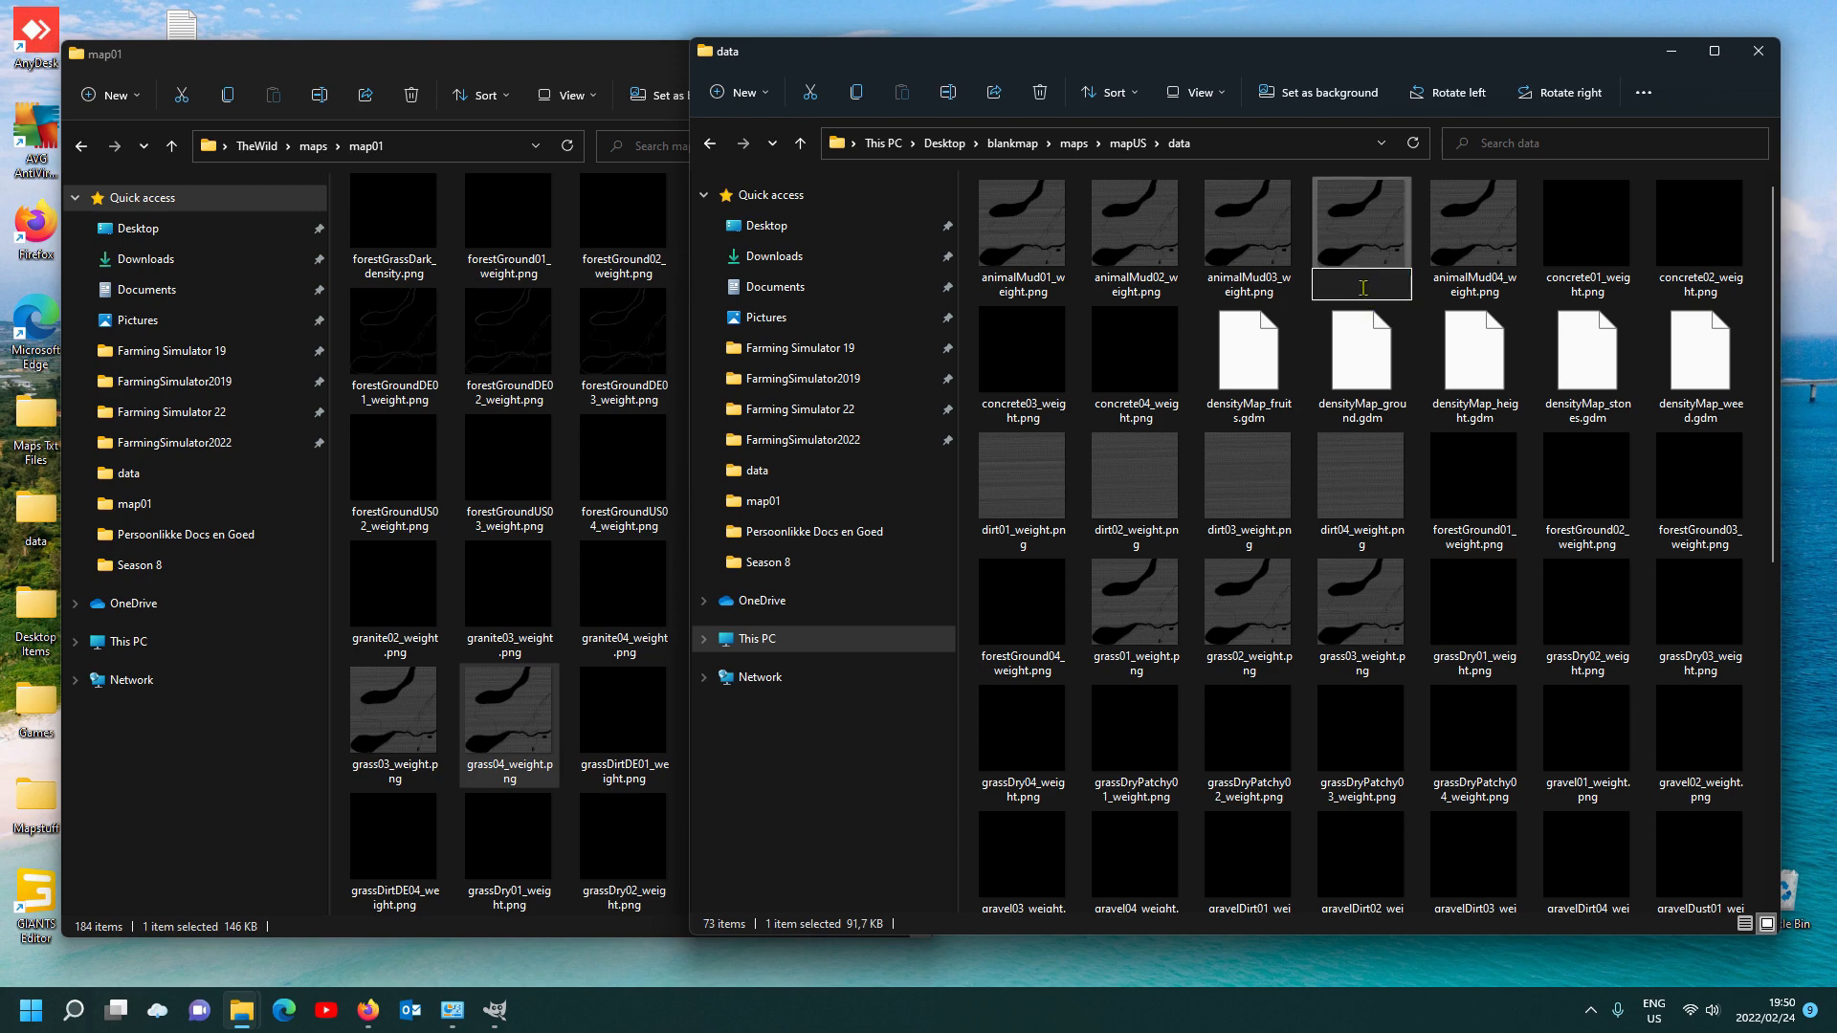
key("Return")
left_click(1349, 238)
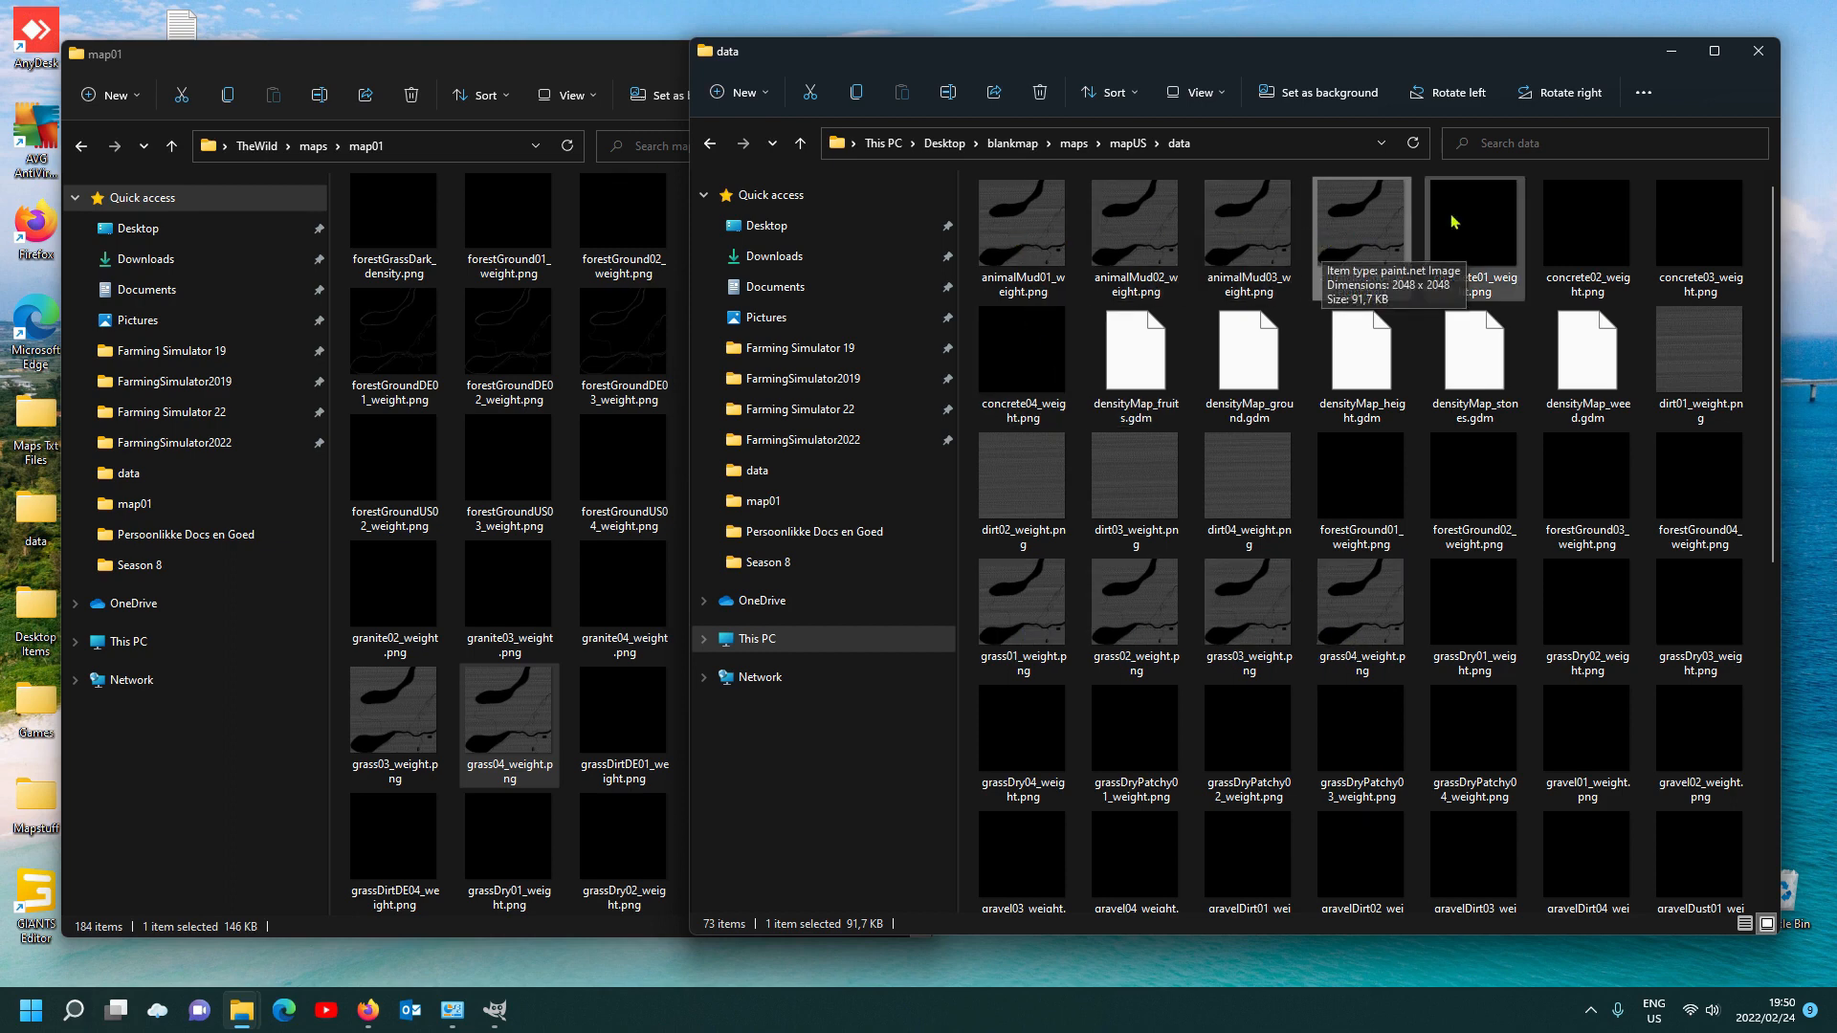
Step: Duplicate the four black files concrete01_weight.png to concrete04_weight.png within blankmap's data folder
left_click(1481, 227)
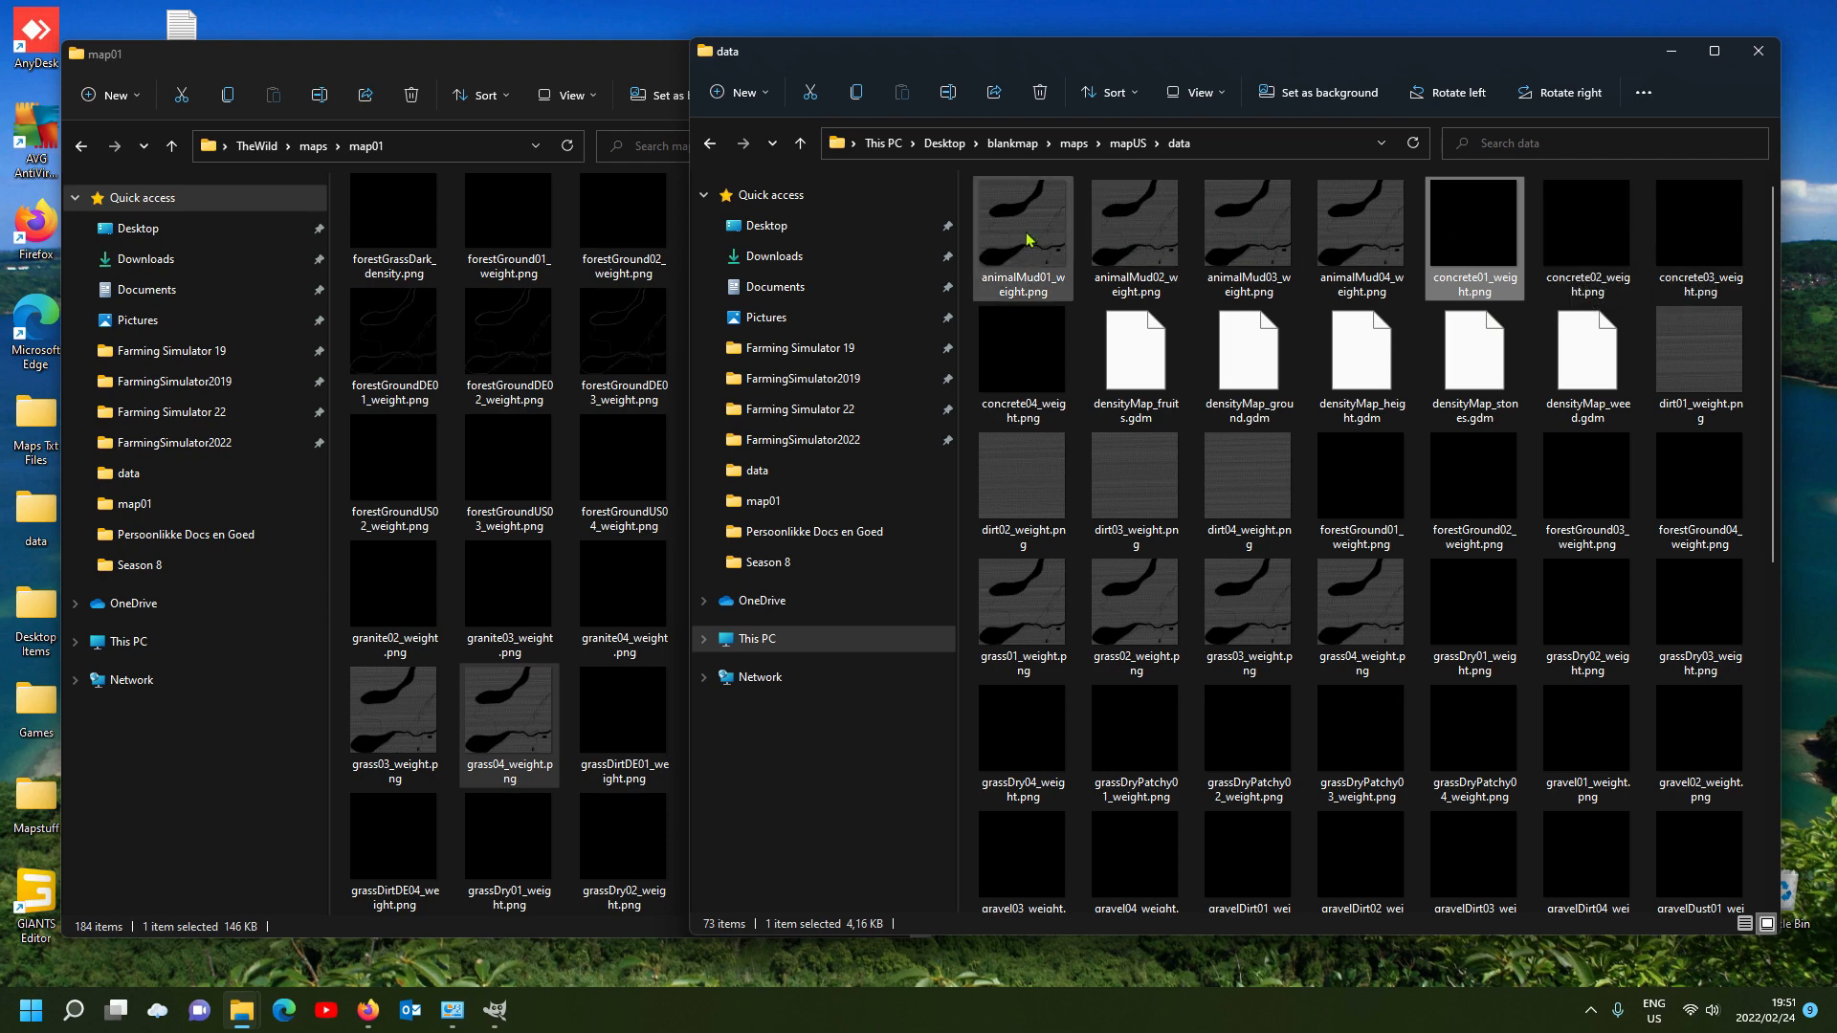
mouse_move(1029, 240)
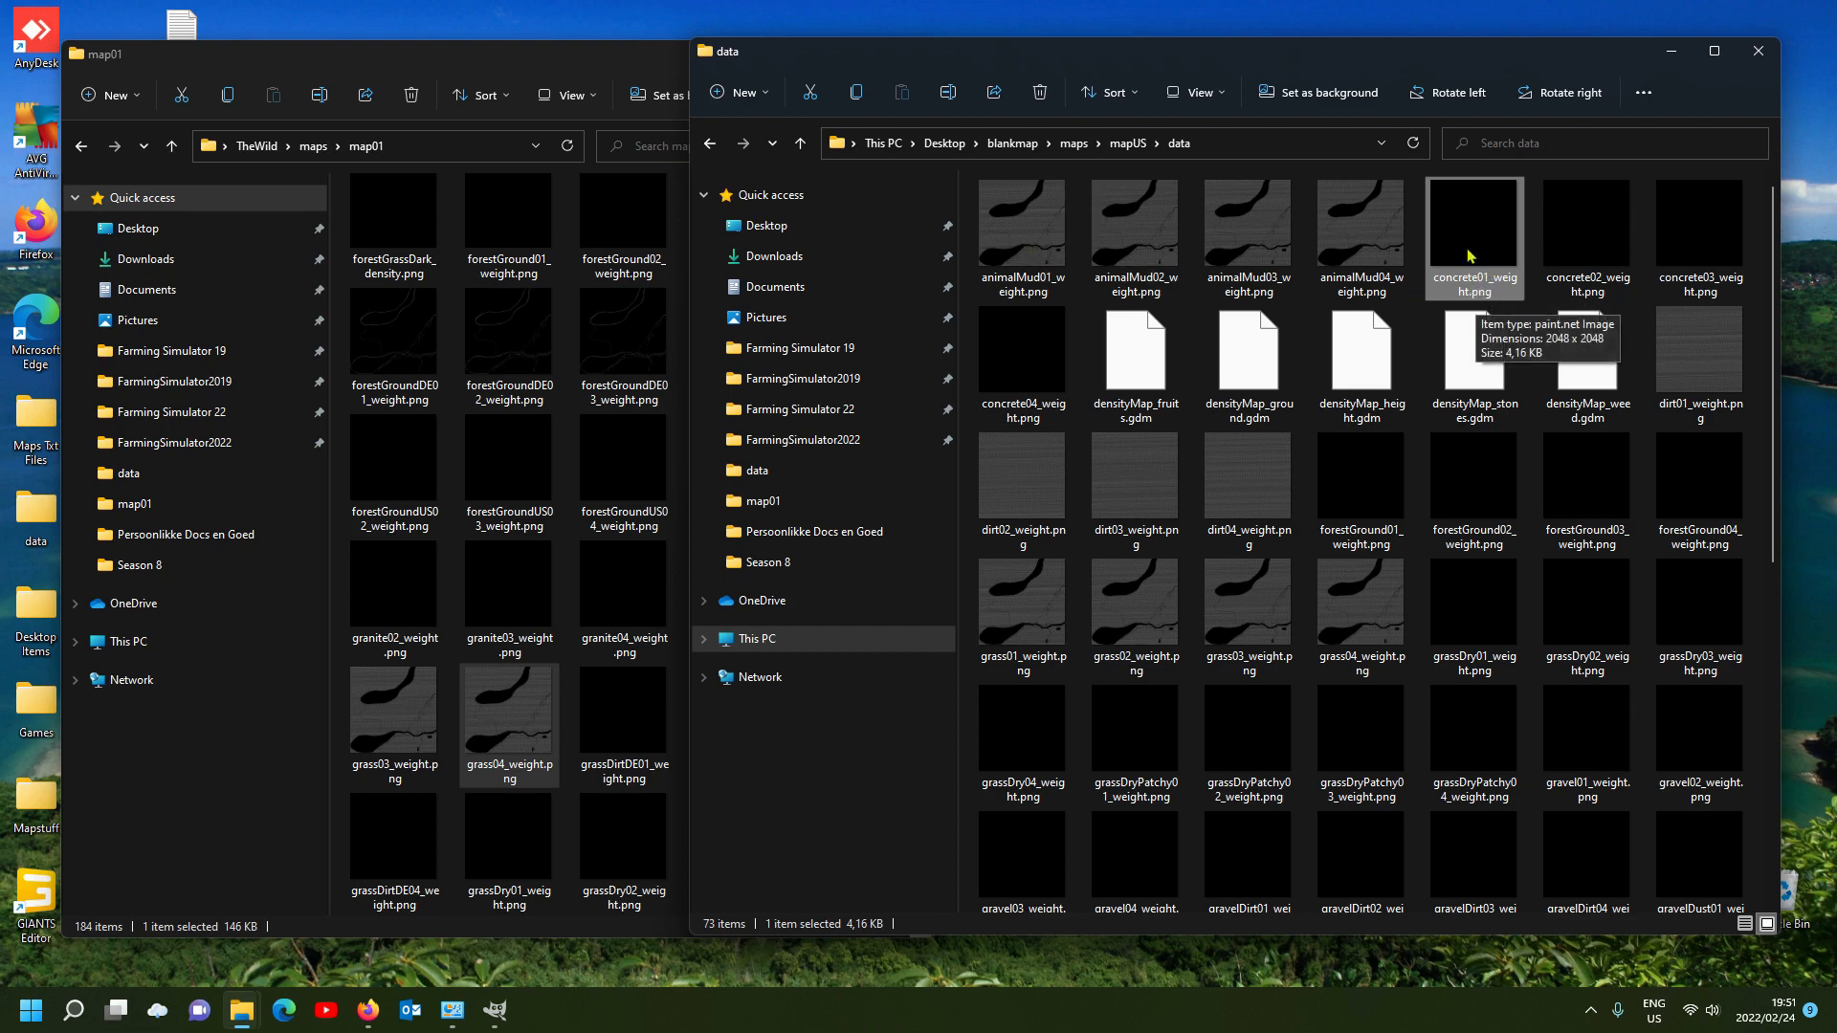
left_click(1685, 239, "shift")
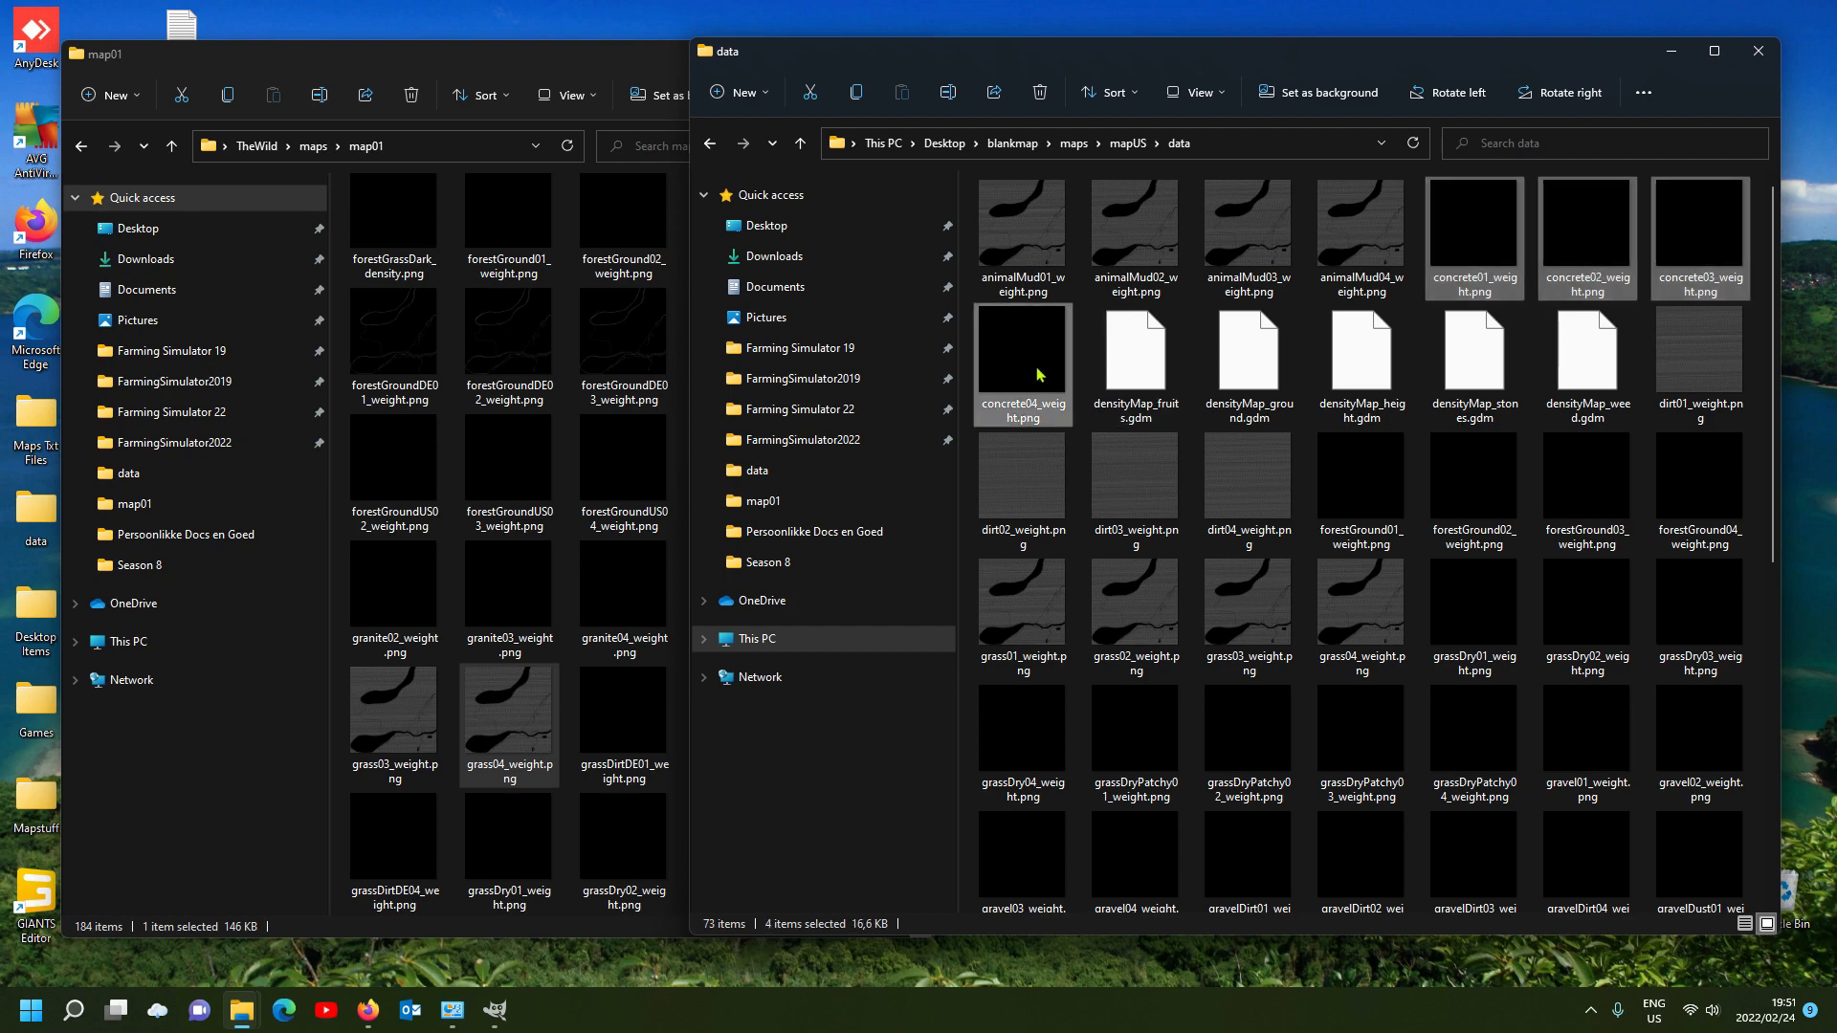
left_click_drag(1040, 374, 1121, 469)
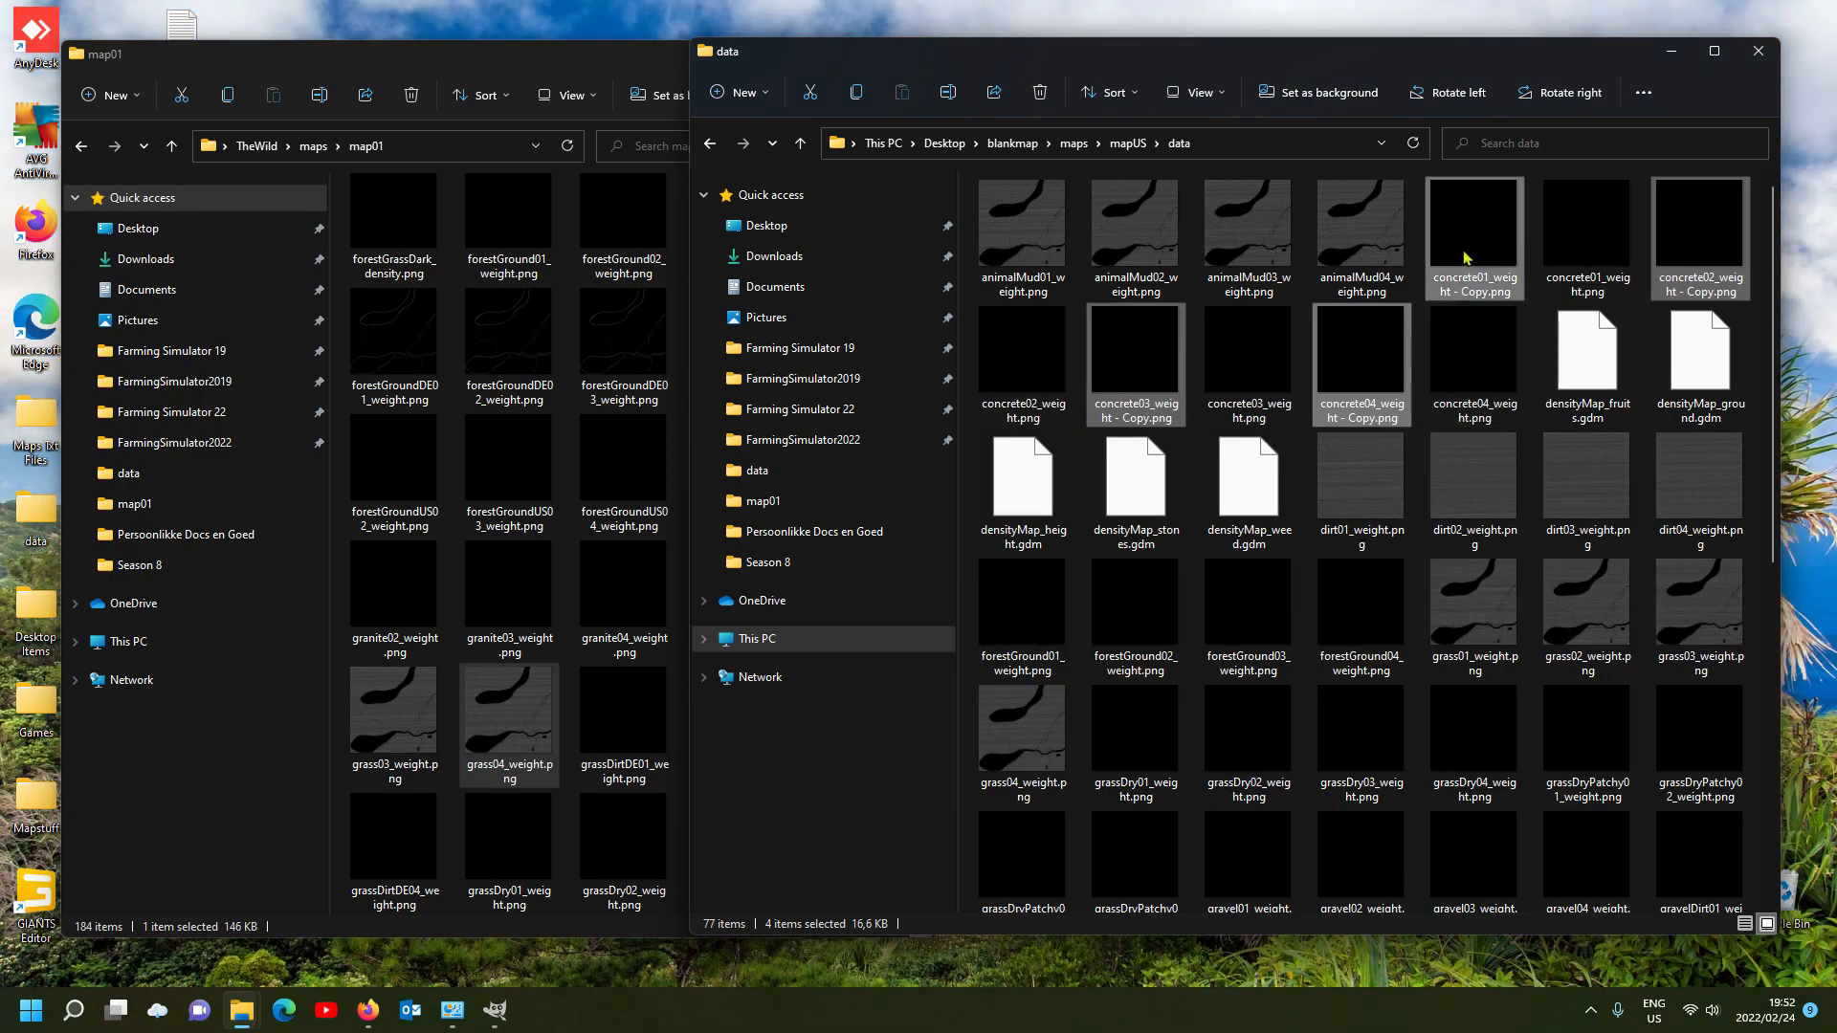
Step: Copy the base name of animalMud01_weight.png, delete that file, and give the name to "concrete01_weight - Copy.png"
left_click(1036, 252)
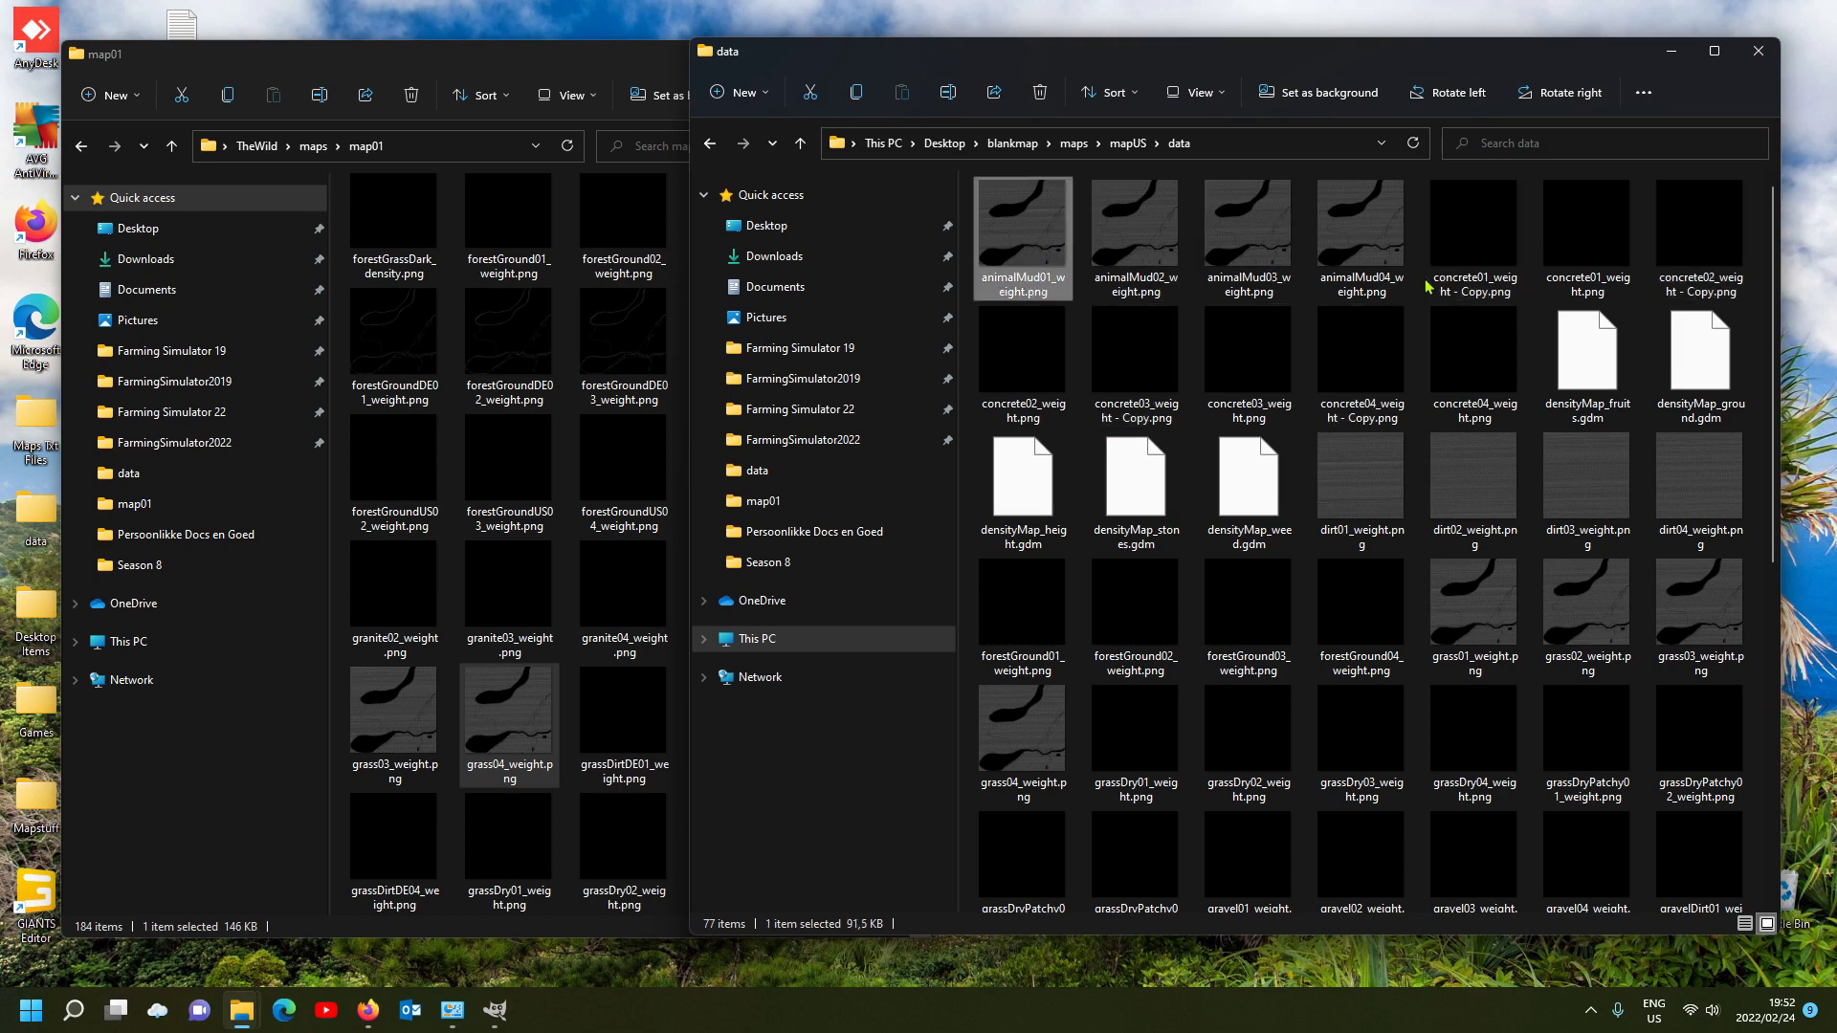
left_click(1037, 300)
key("ctrl+c")
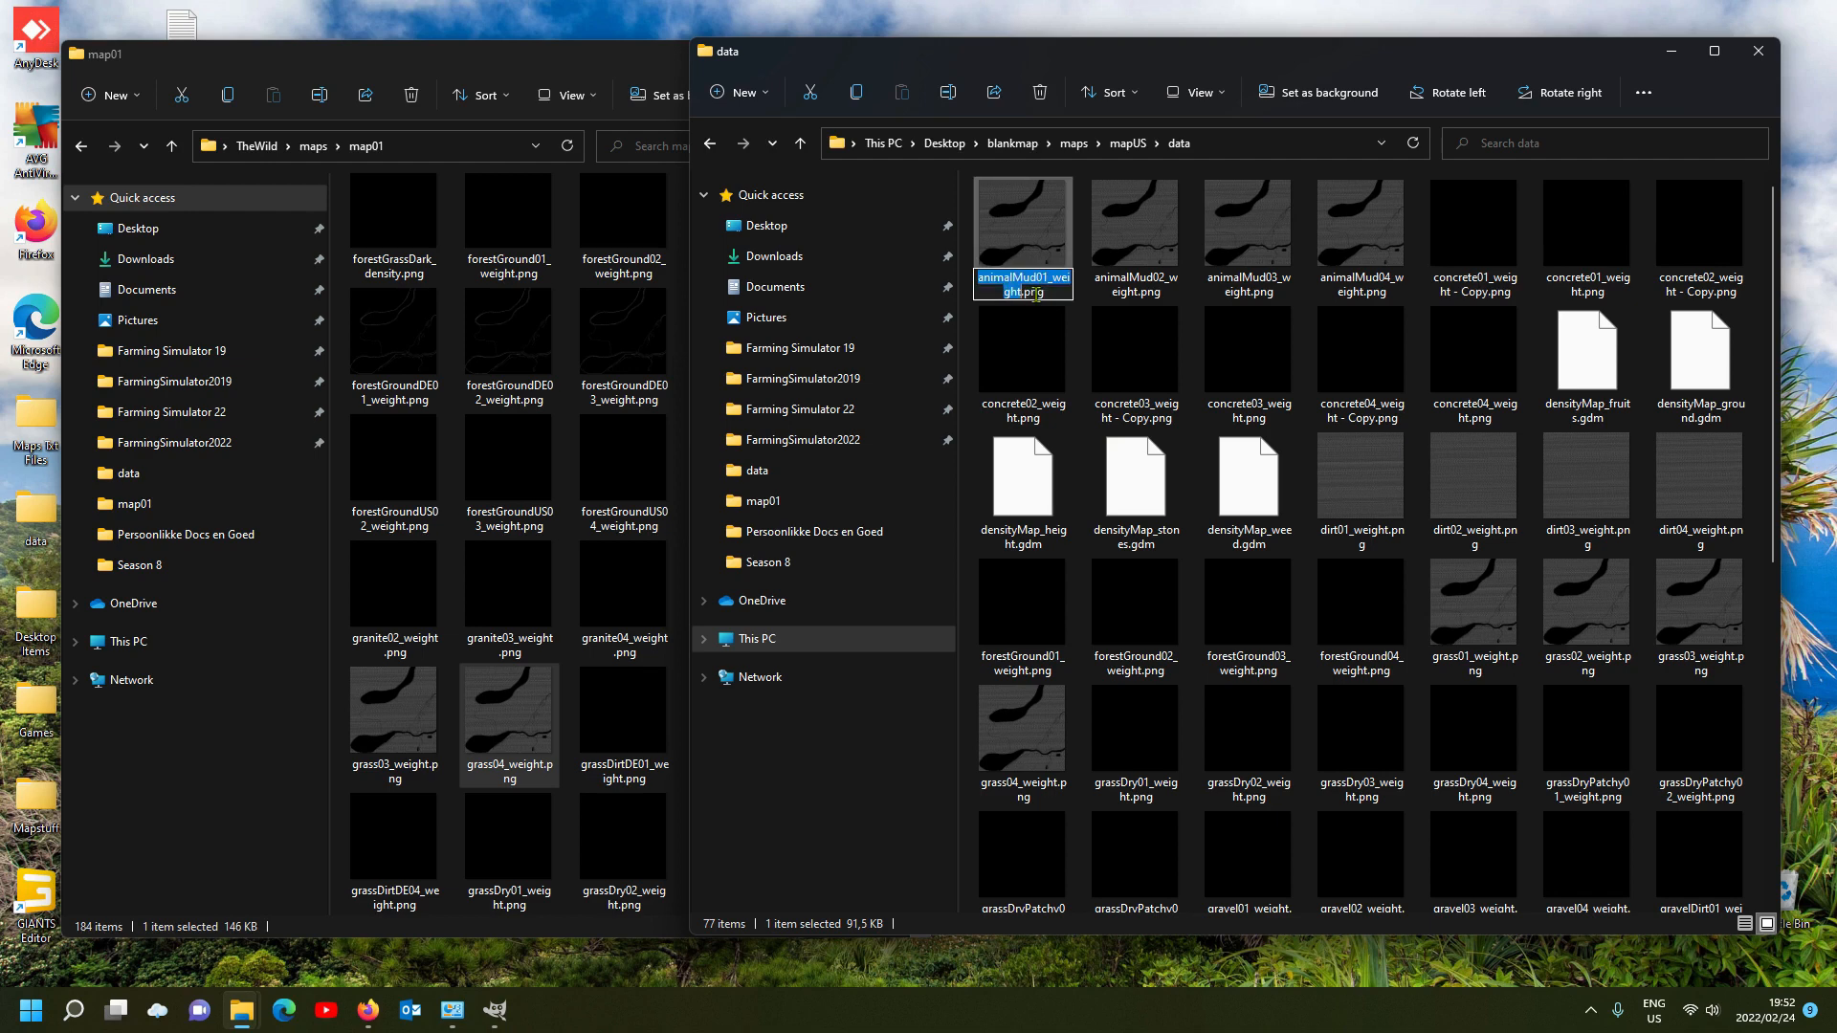
left_click(1035, 243)
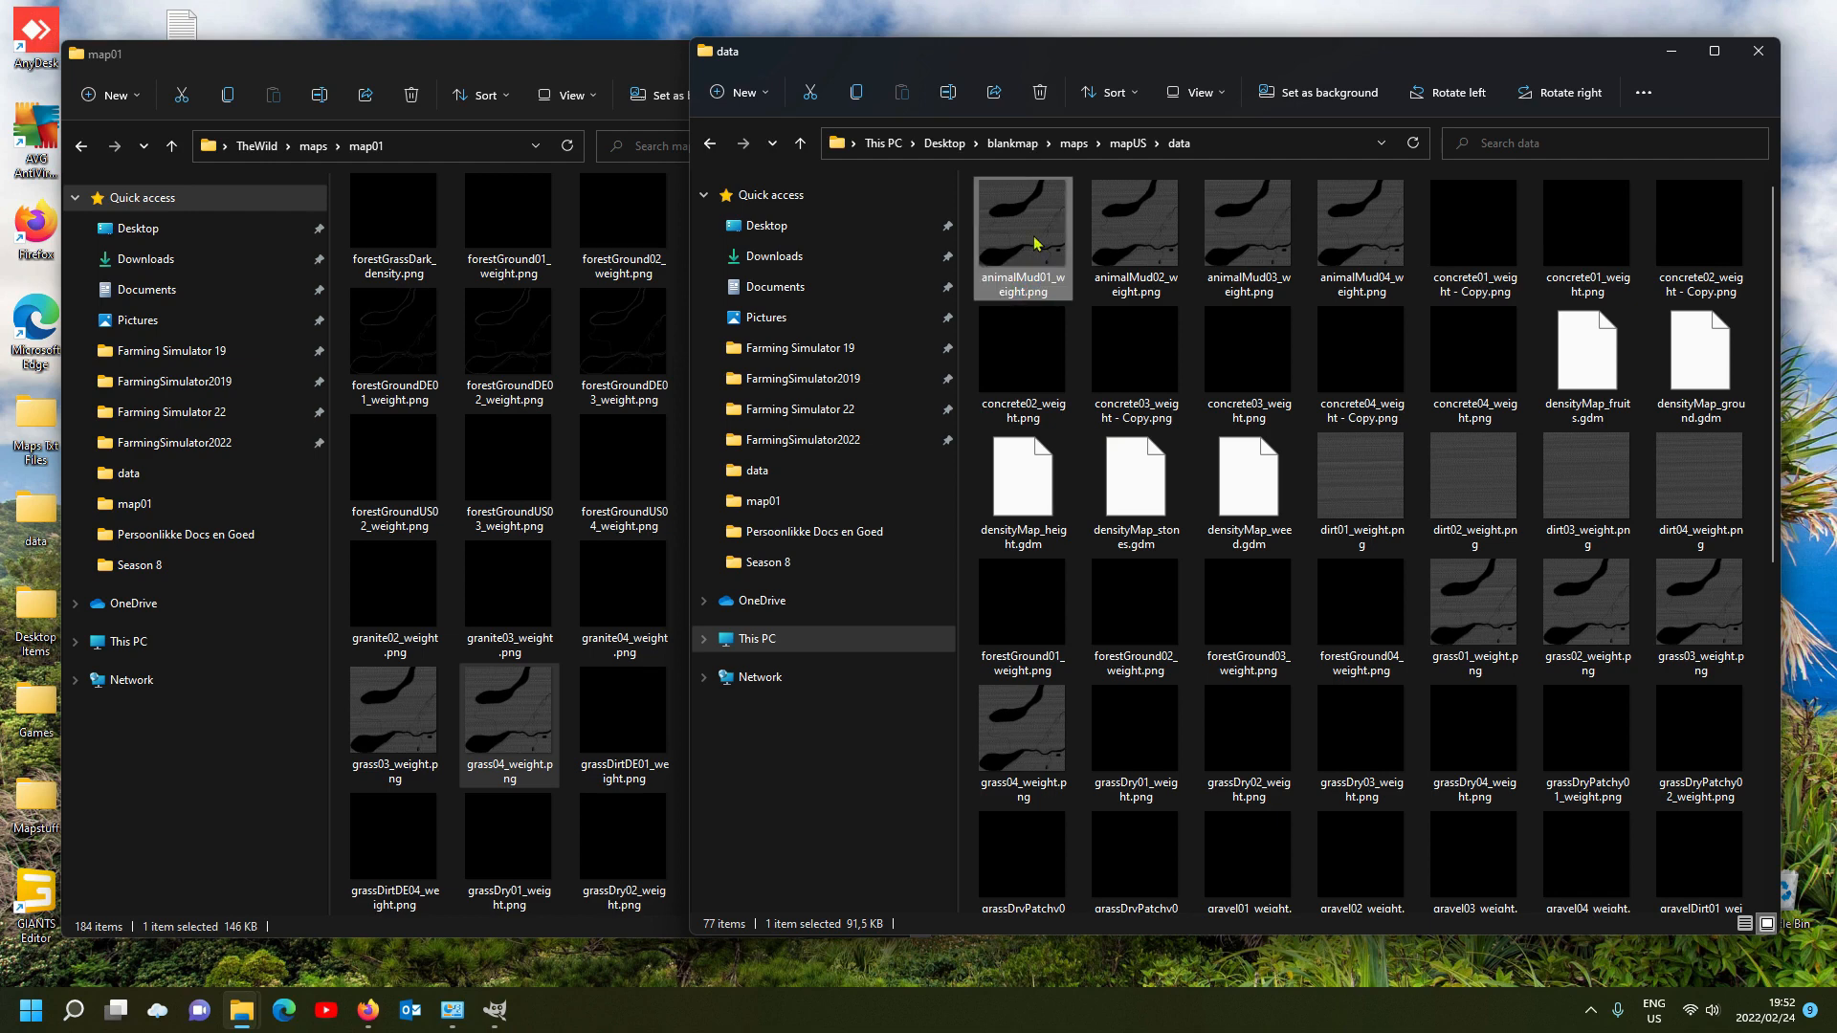
key("Delete")
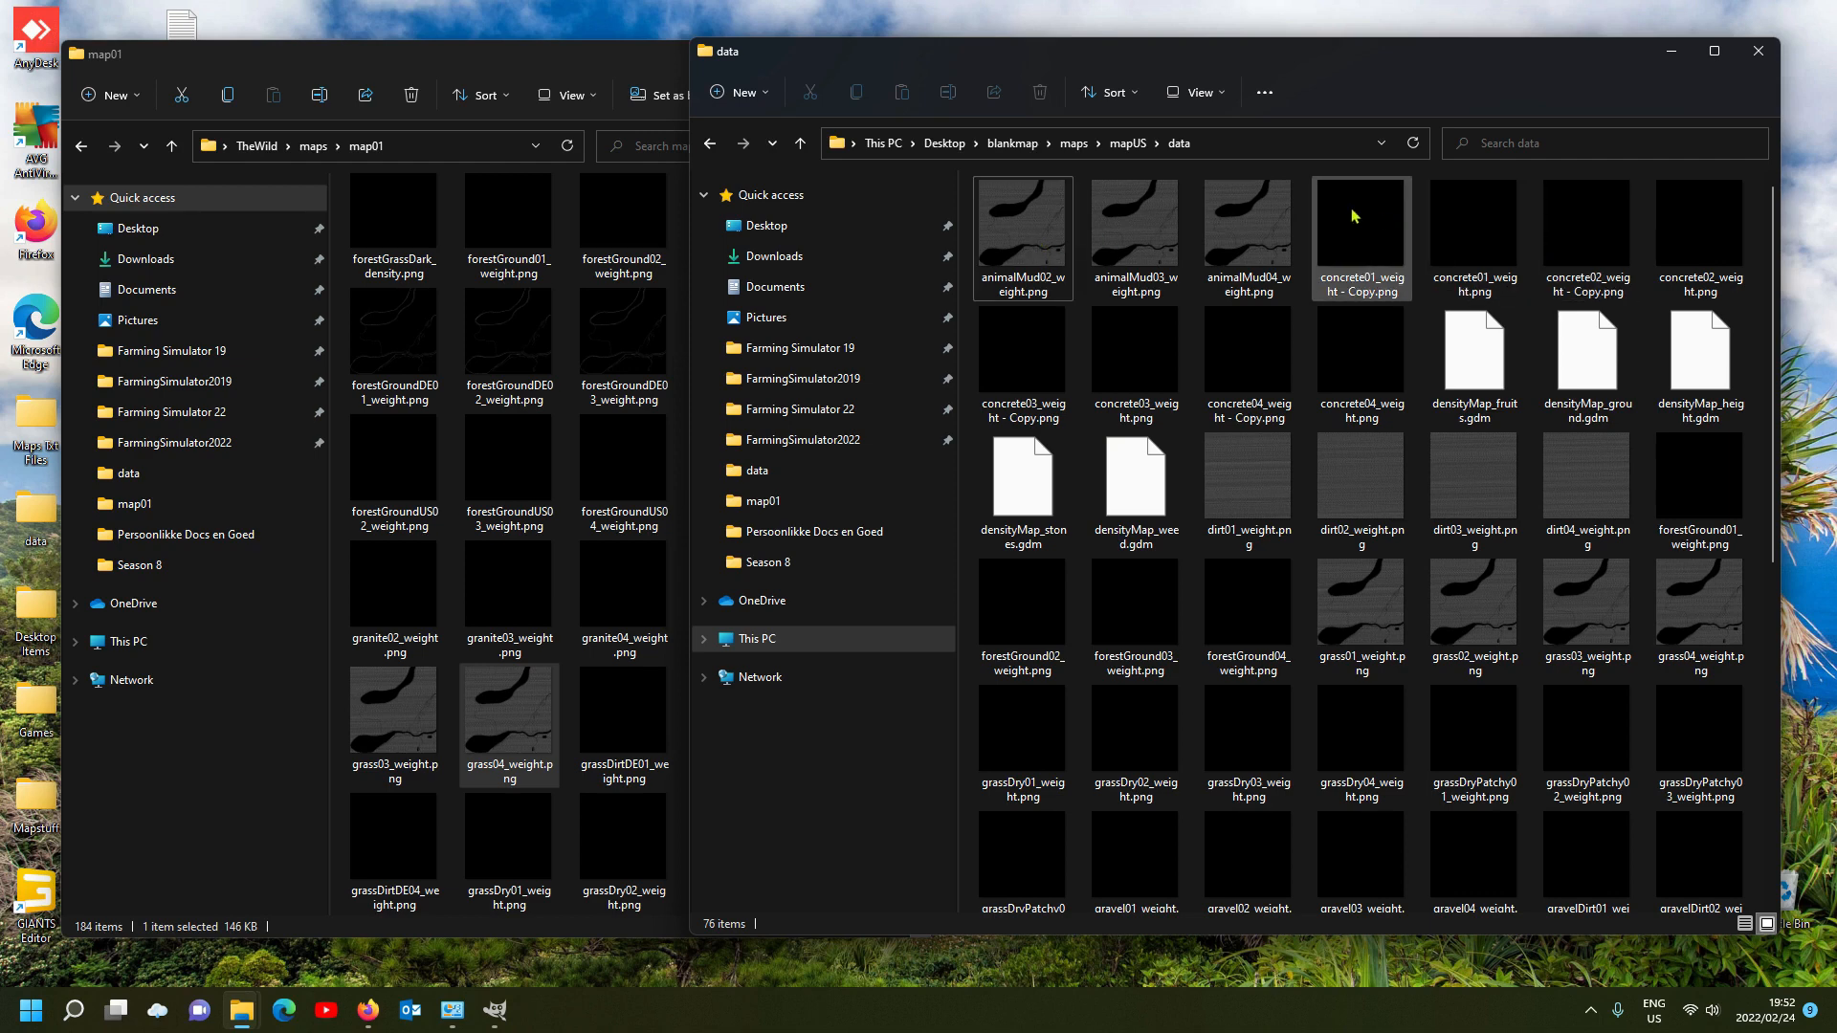
left_click(1371, 256)
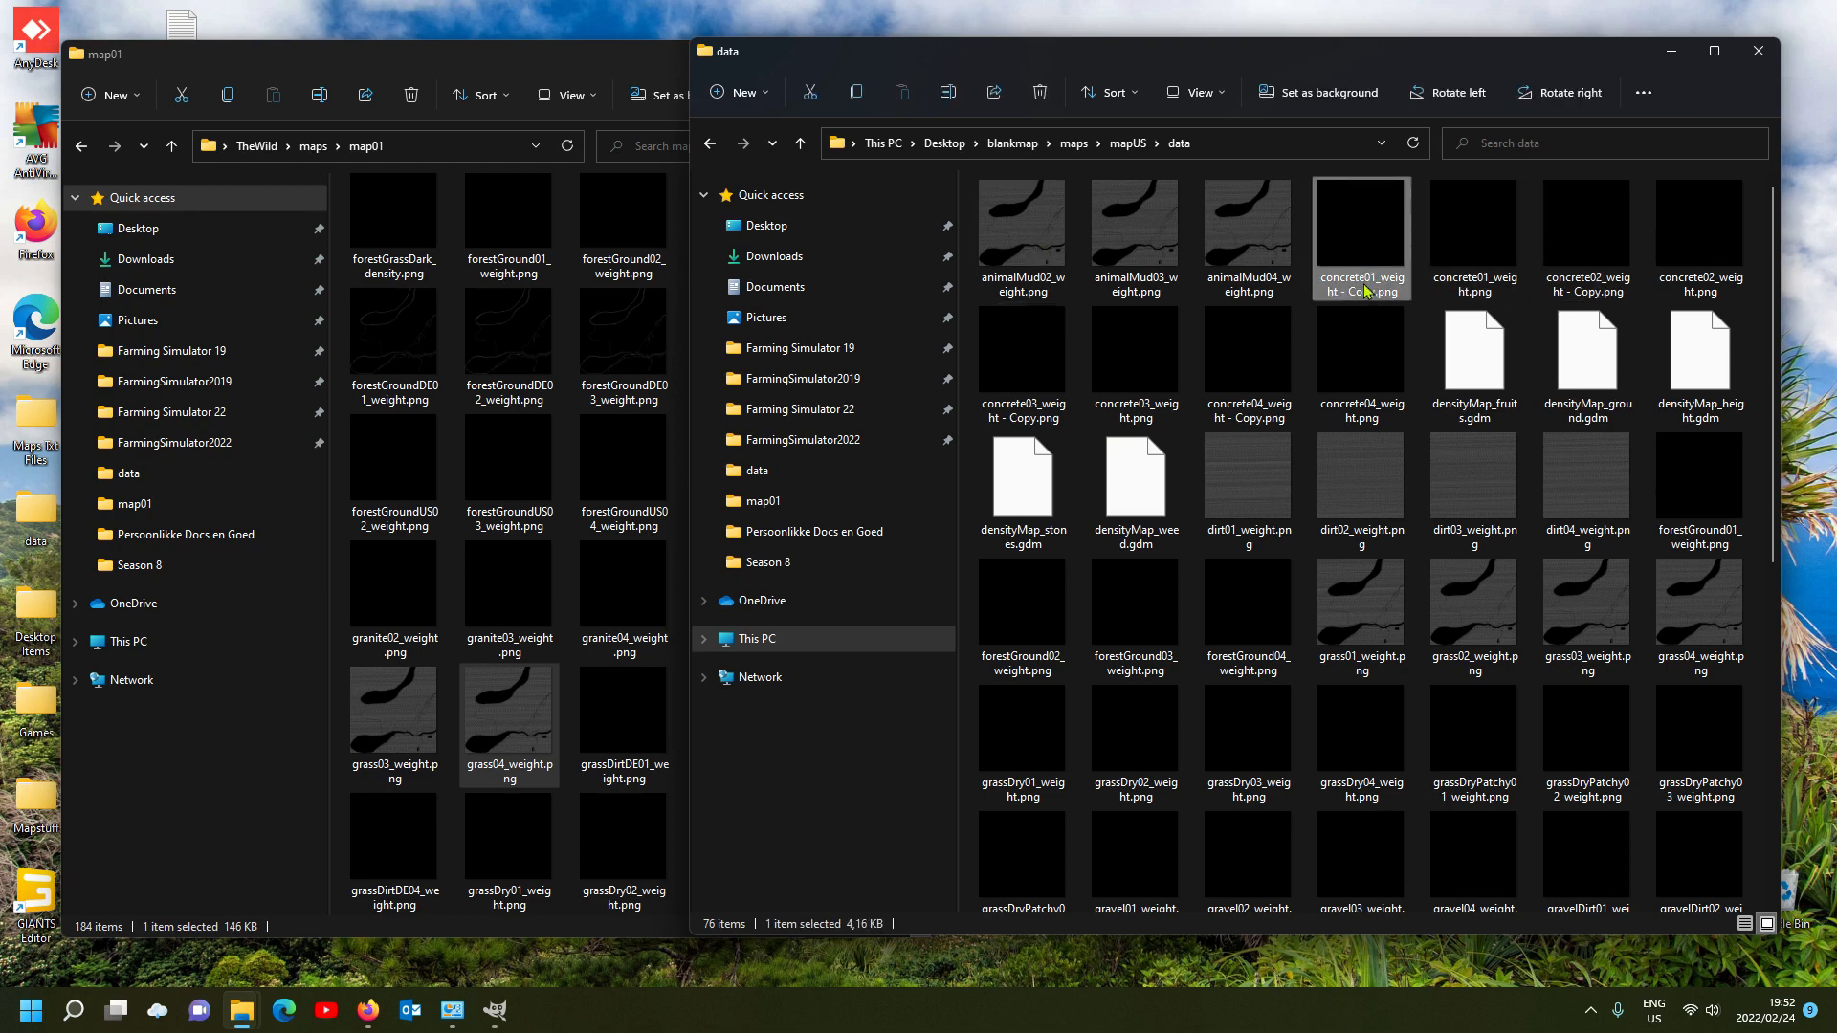
left_click(1367, 287)
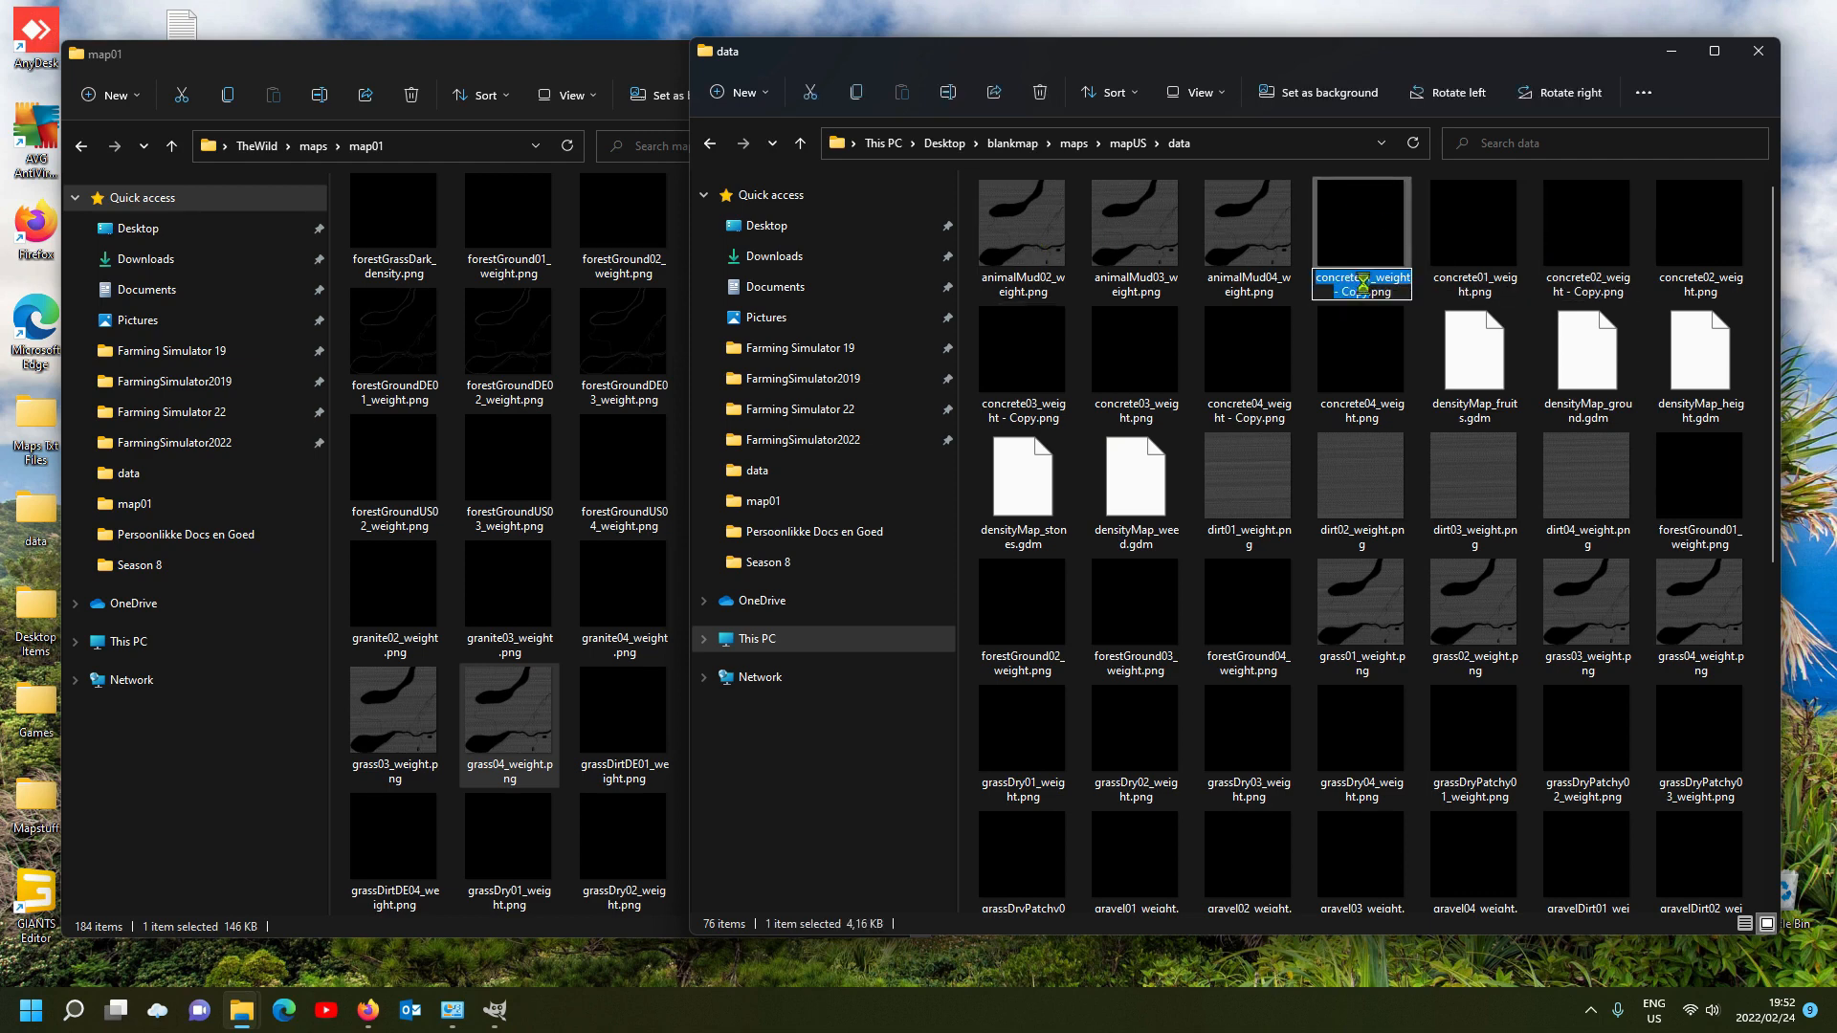
key("ctrl+v")
left_click(1359, 230)
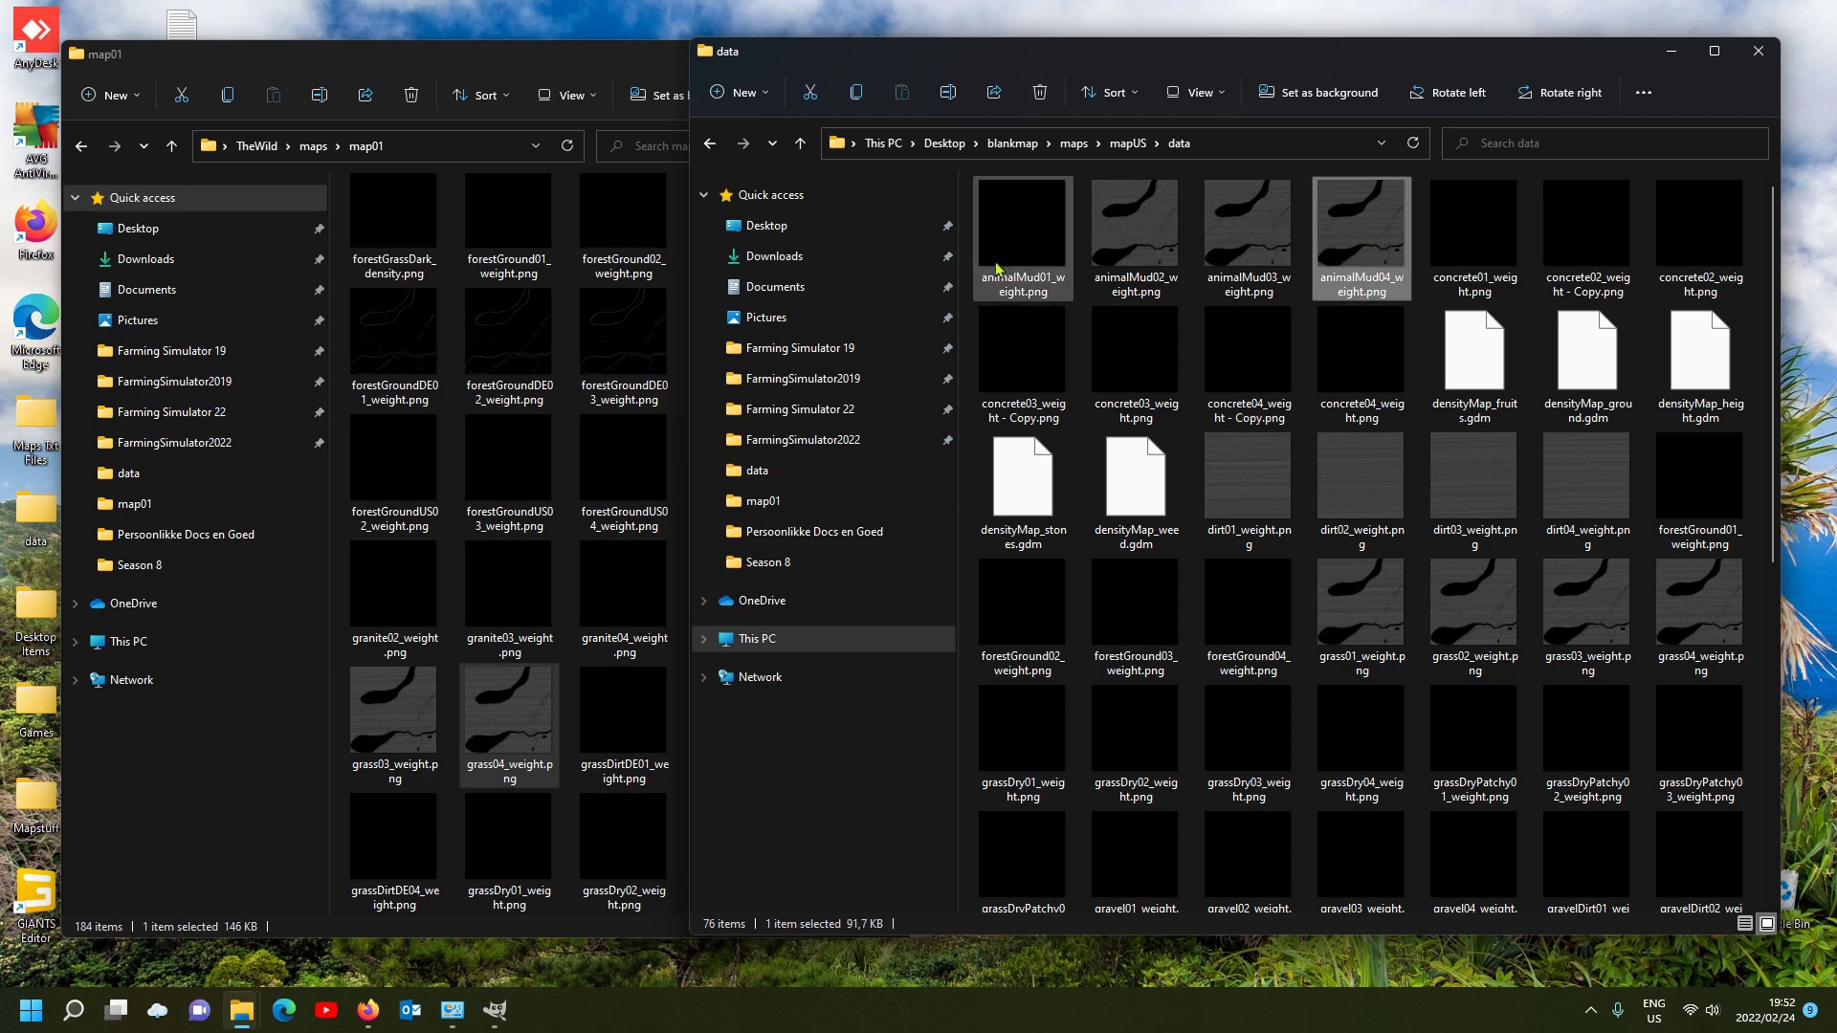
Step: Copy the base name of animalMud02_weight.png, delete that file, and give the name to "concrete02_weight - Copy.png"
left_click(1102, 237)
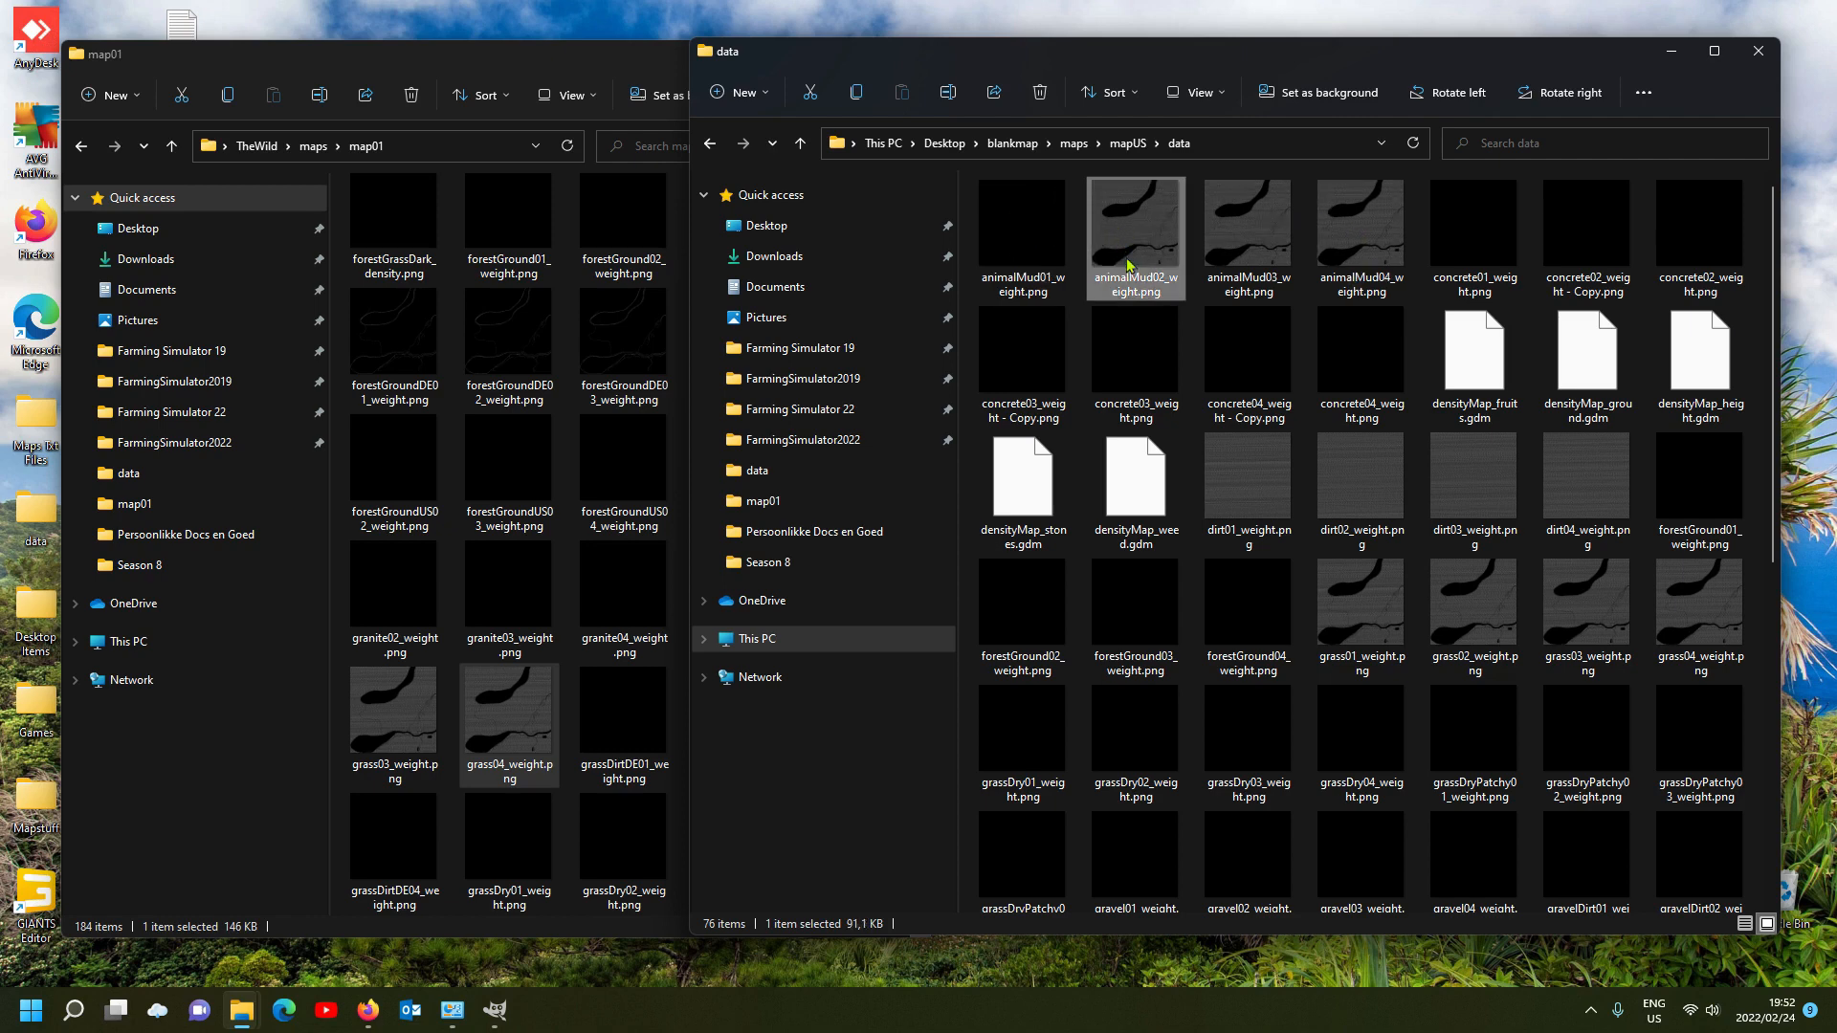
left_click(1138, 292)
key("ctrl+c")
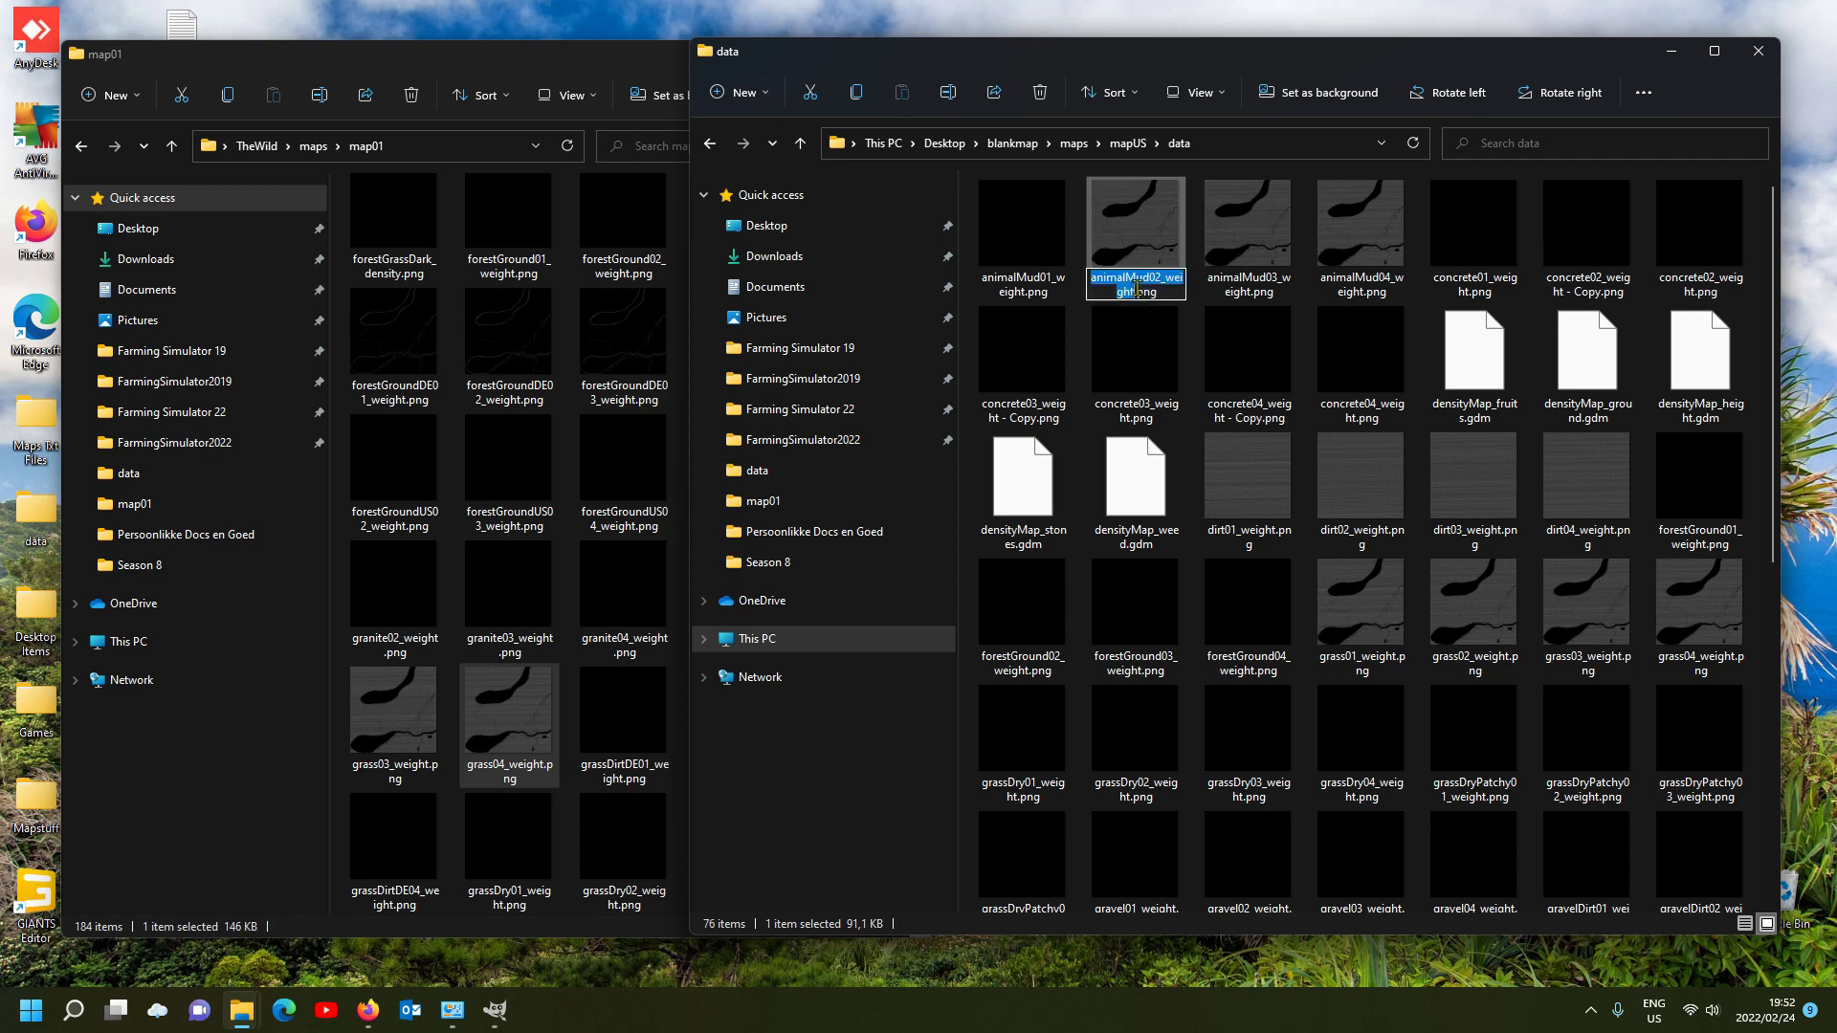
left_click(1132, 237)
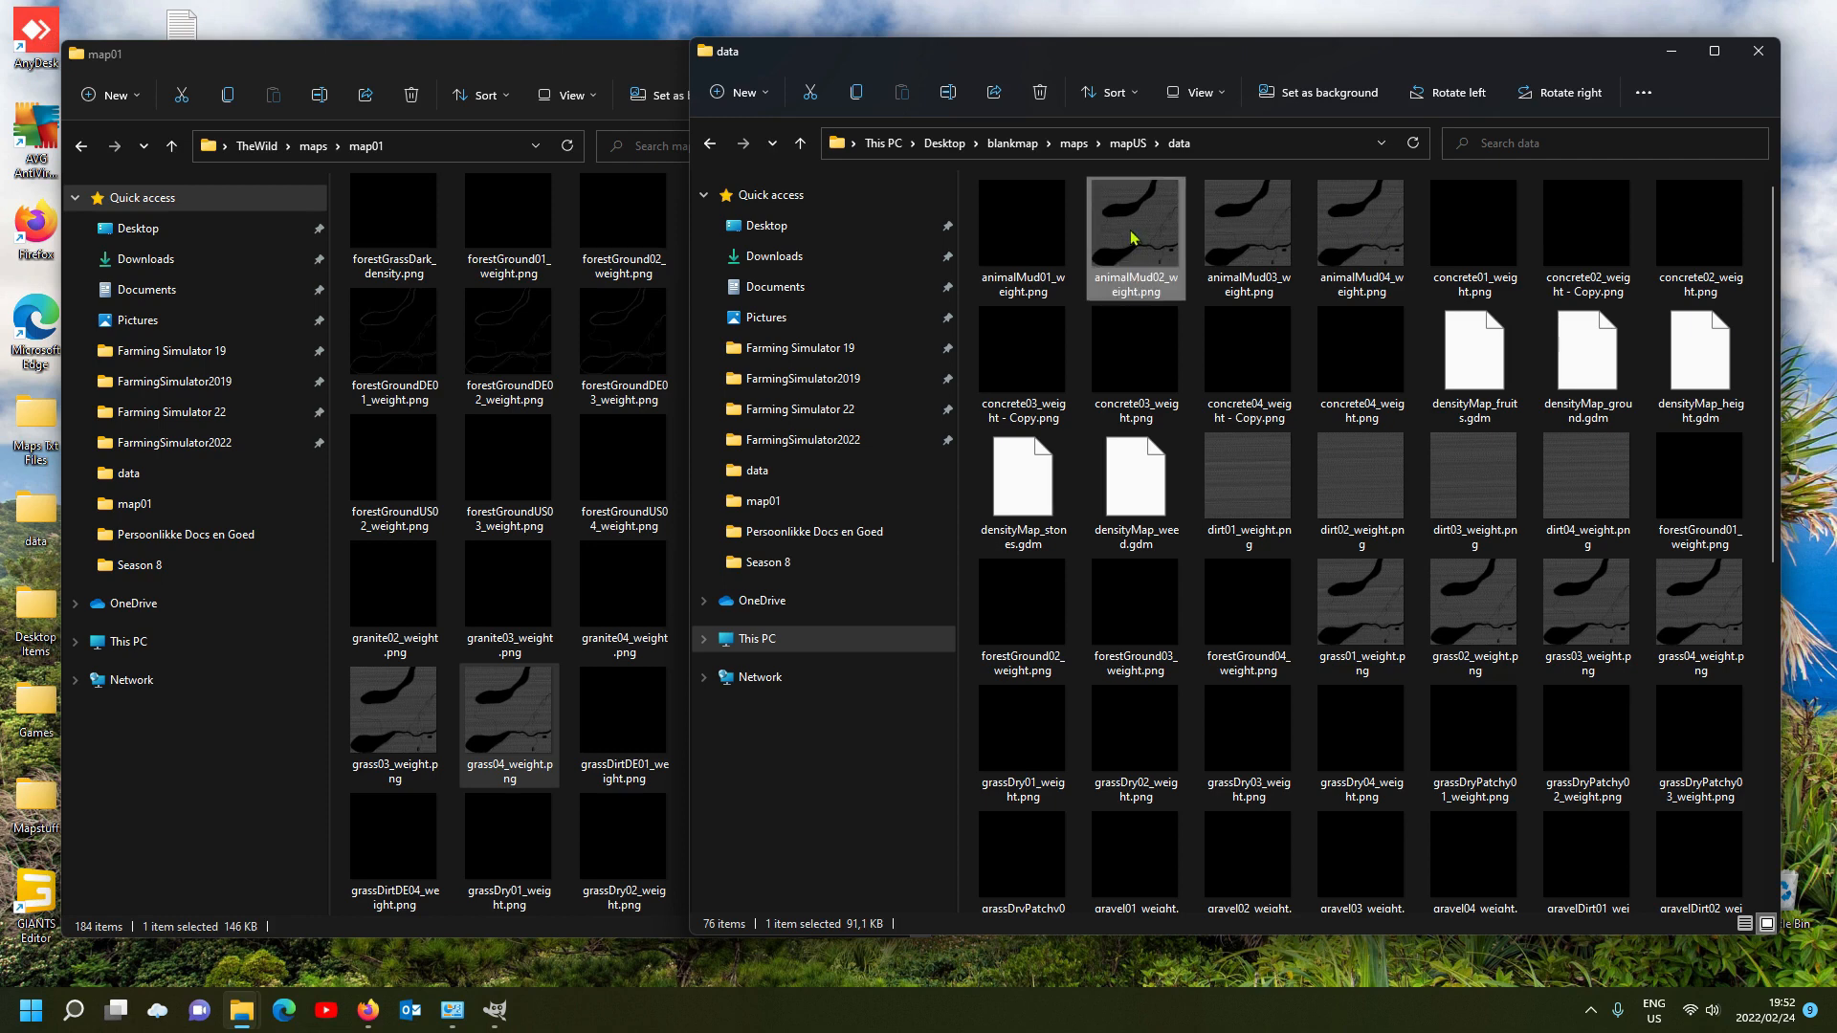
left_click(1575, 247)
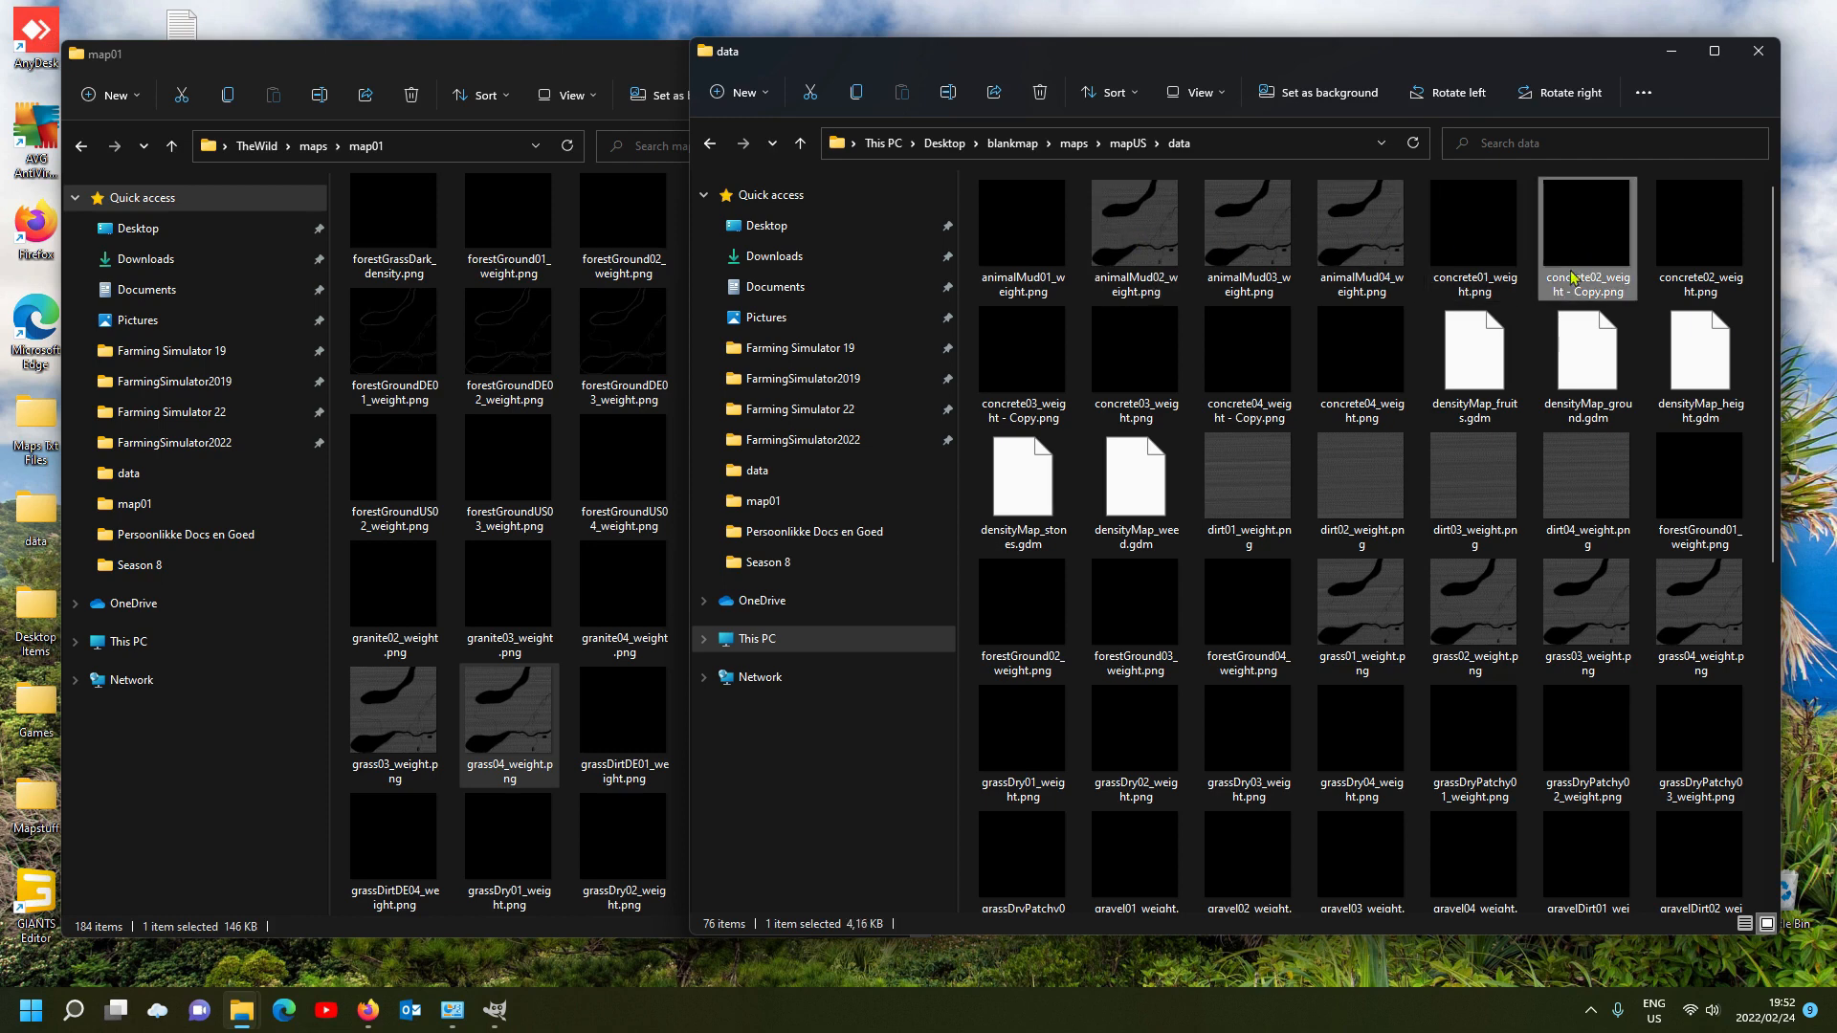
left_click(1144, 220)
key("Delete")
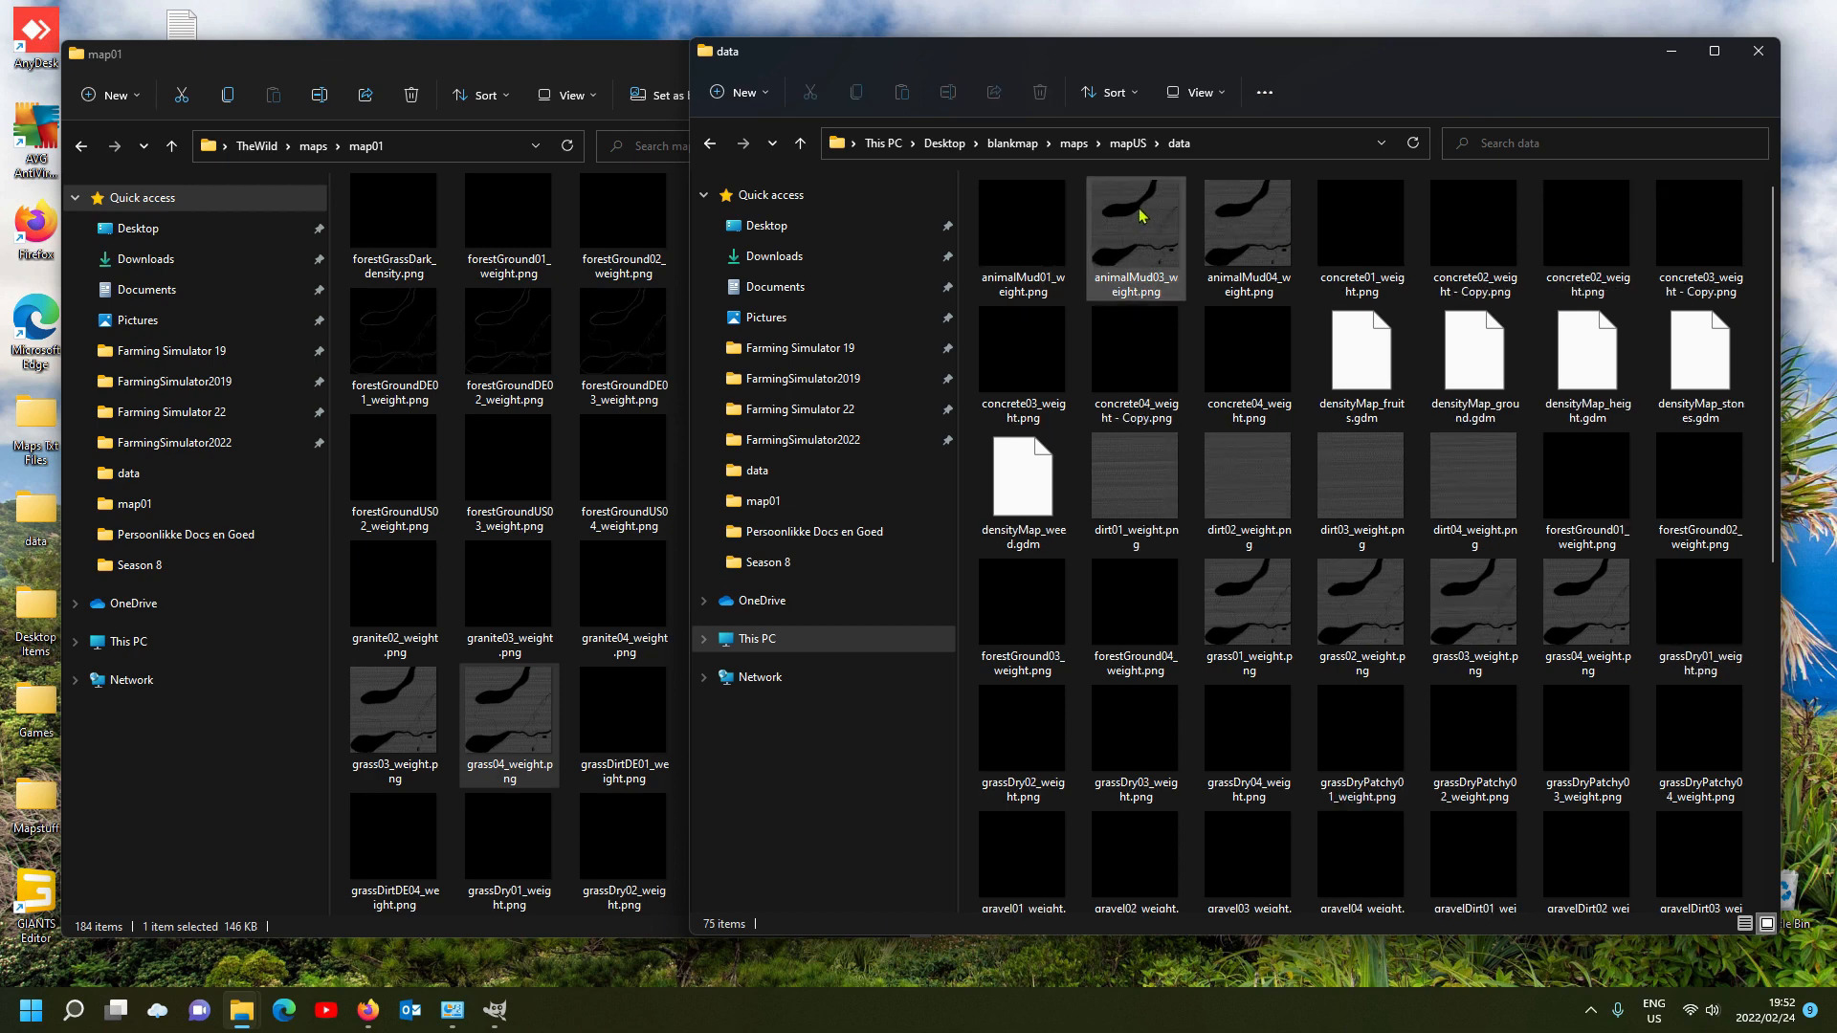
left_click(1489, 229)
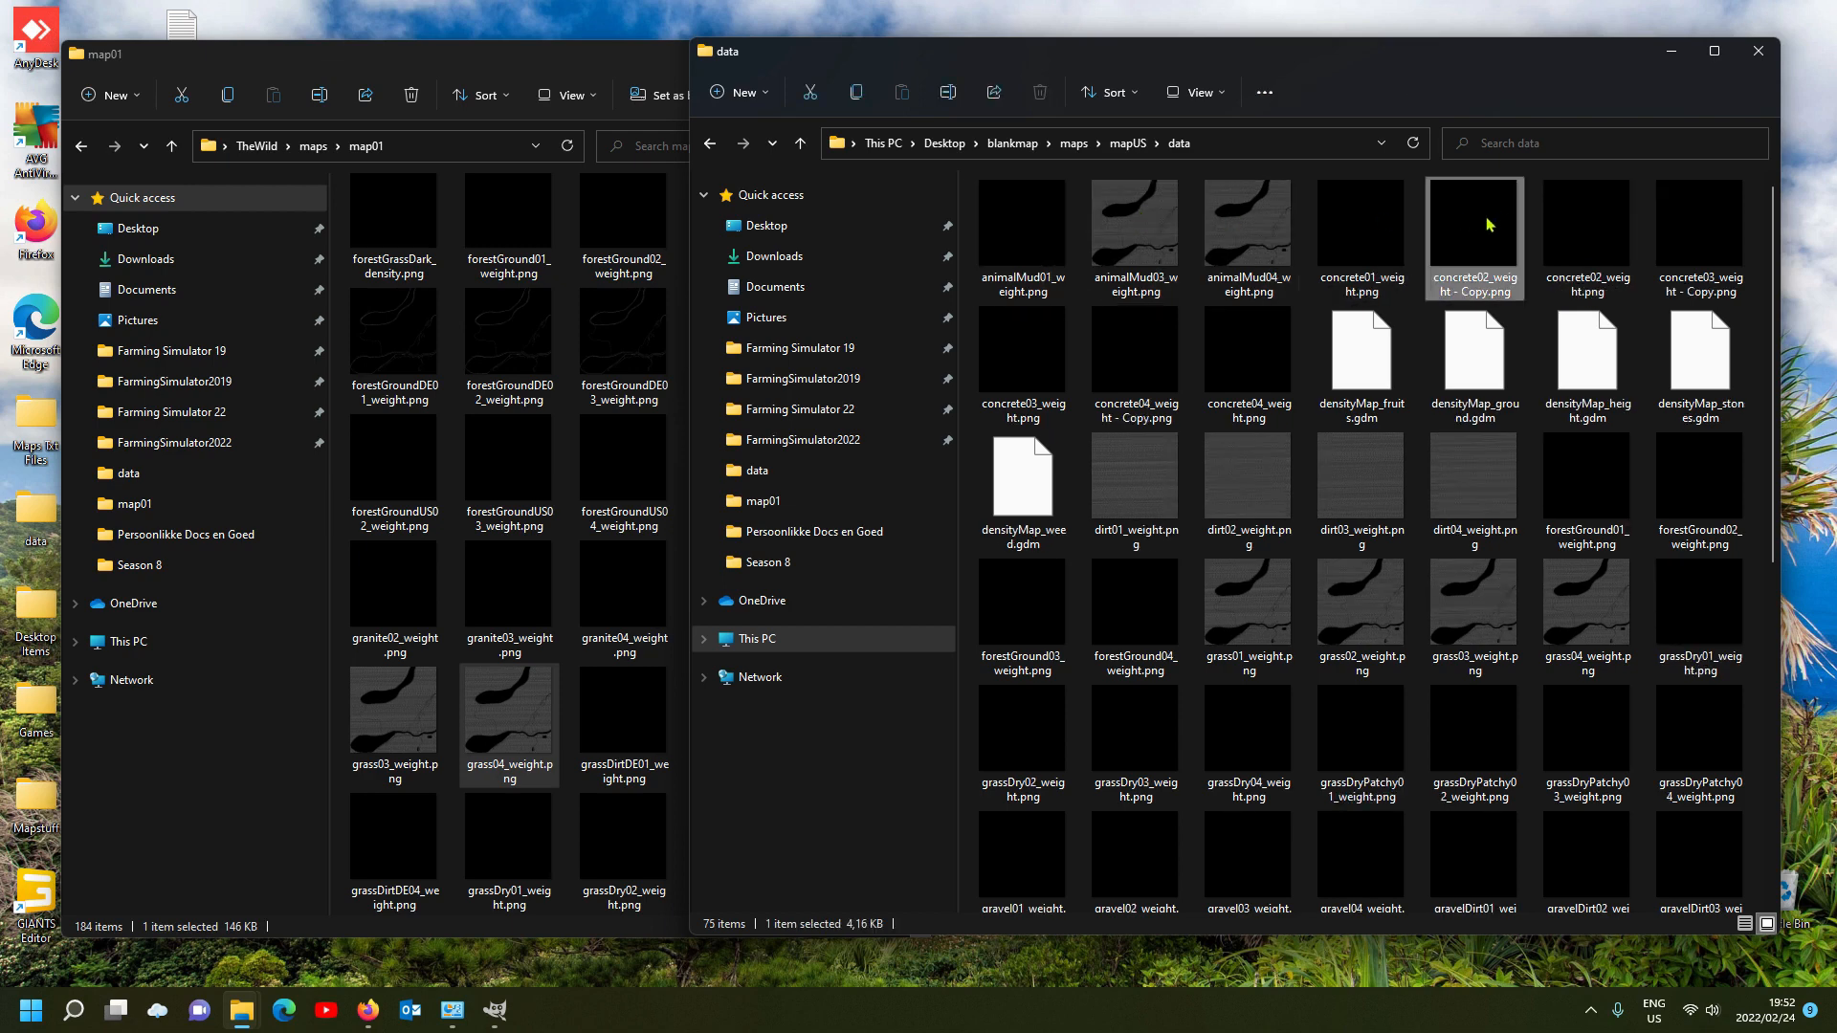
left_click(1490, 279)
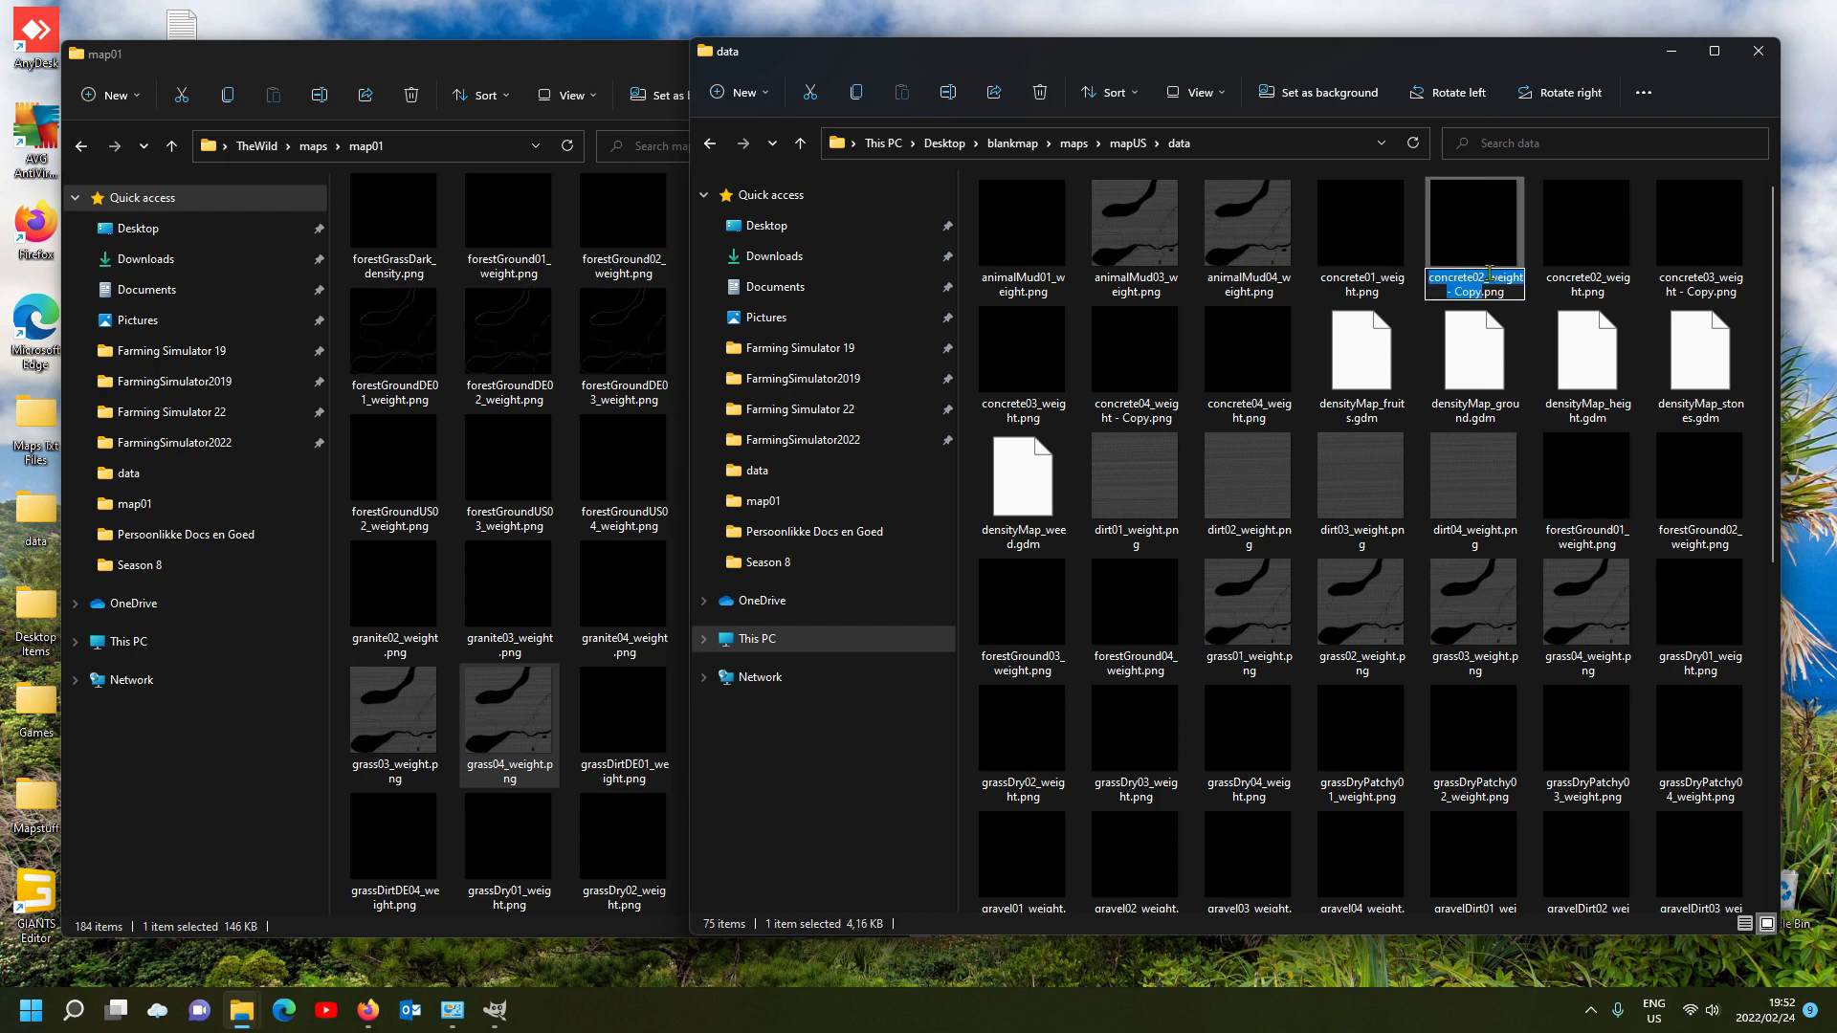
key("ctrl+v")
key("Return")
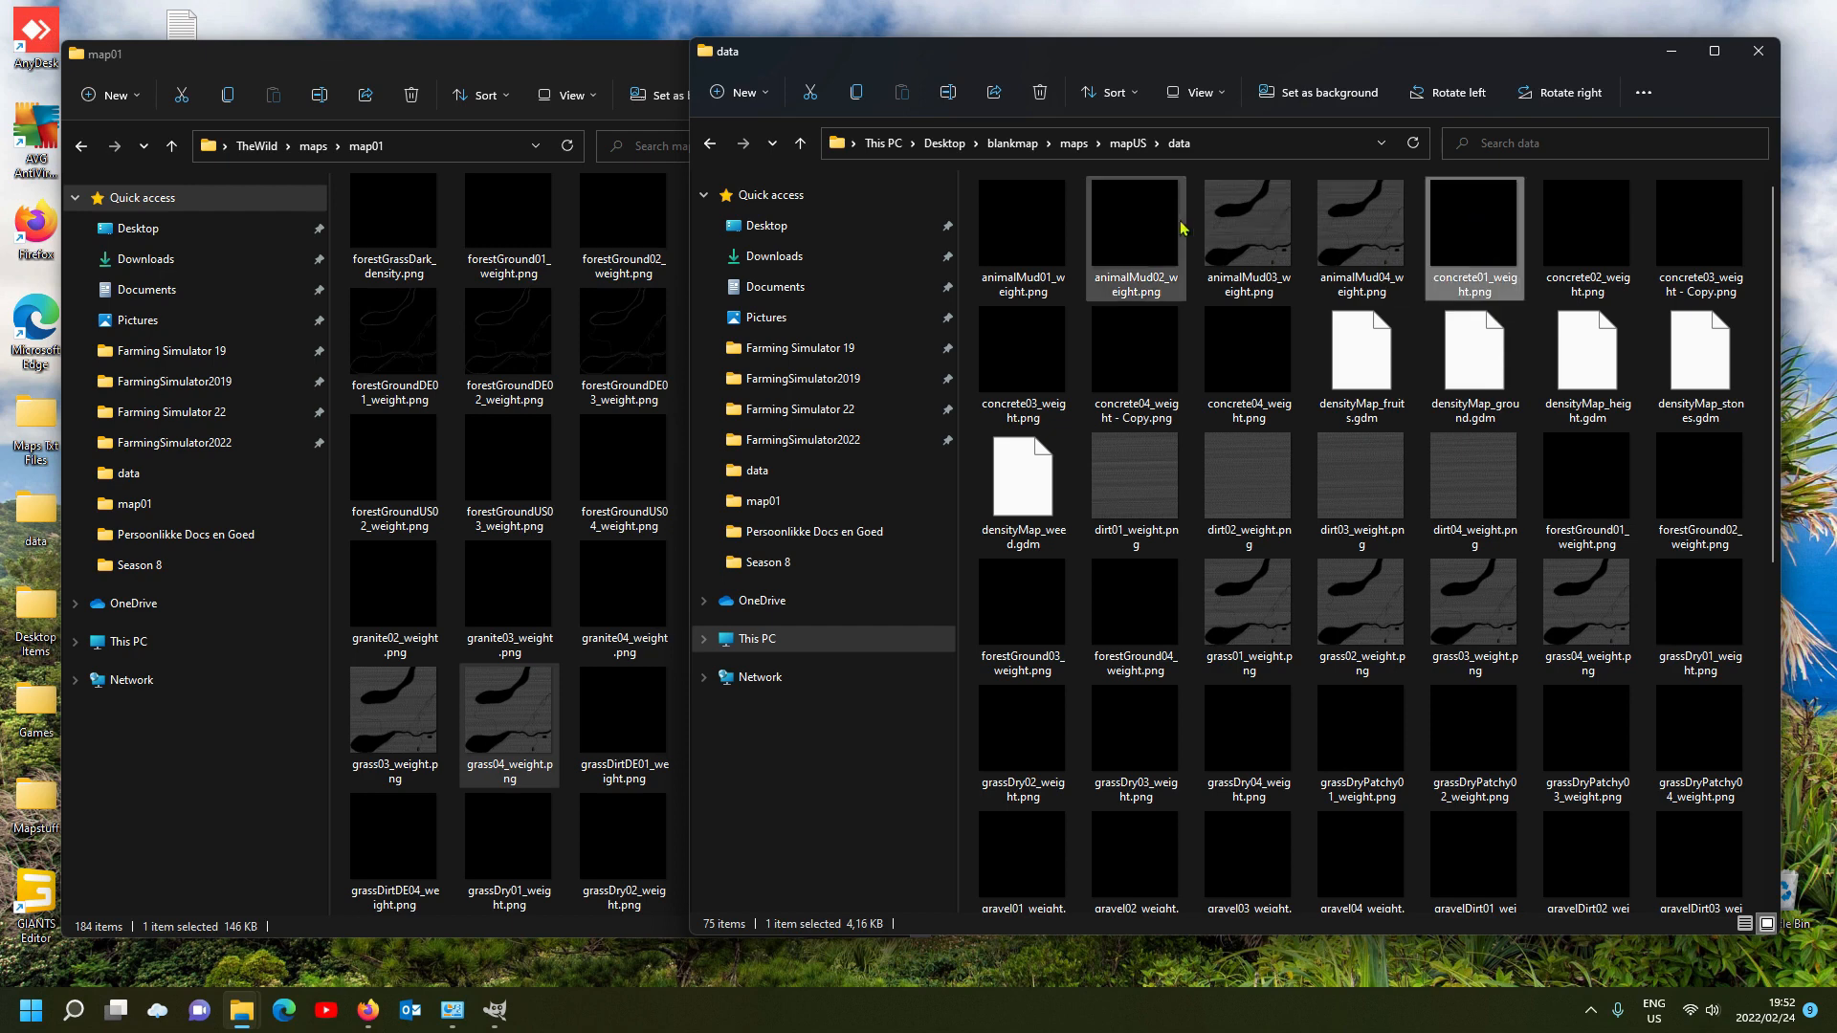
Step: Copy the base name of animalMud03_weight.png, delete that file, and give the name to "concrete03_weight - Copy.png"
left_click(1234, 232)
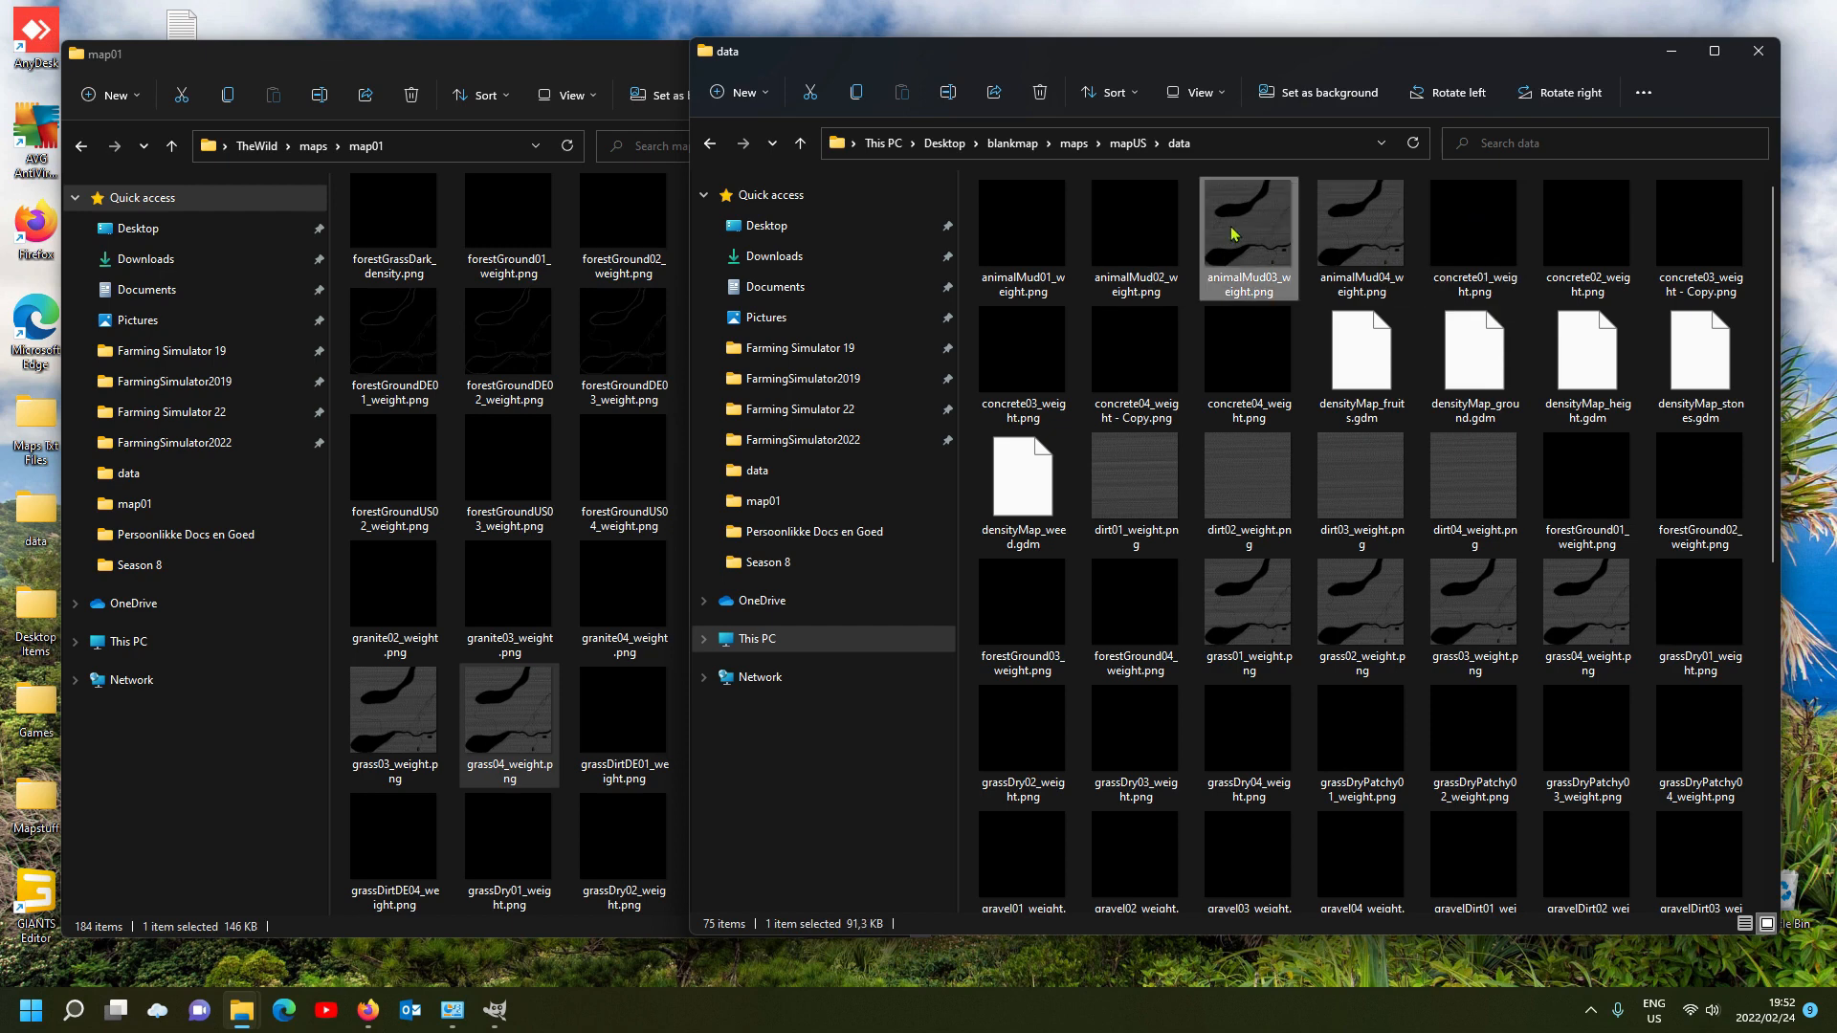
left_click(1243, 287)
key("ctrl+c")
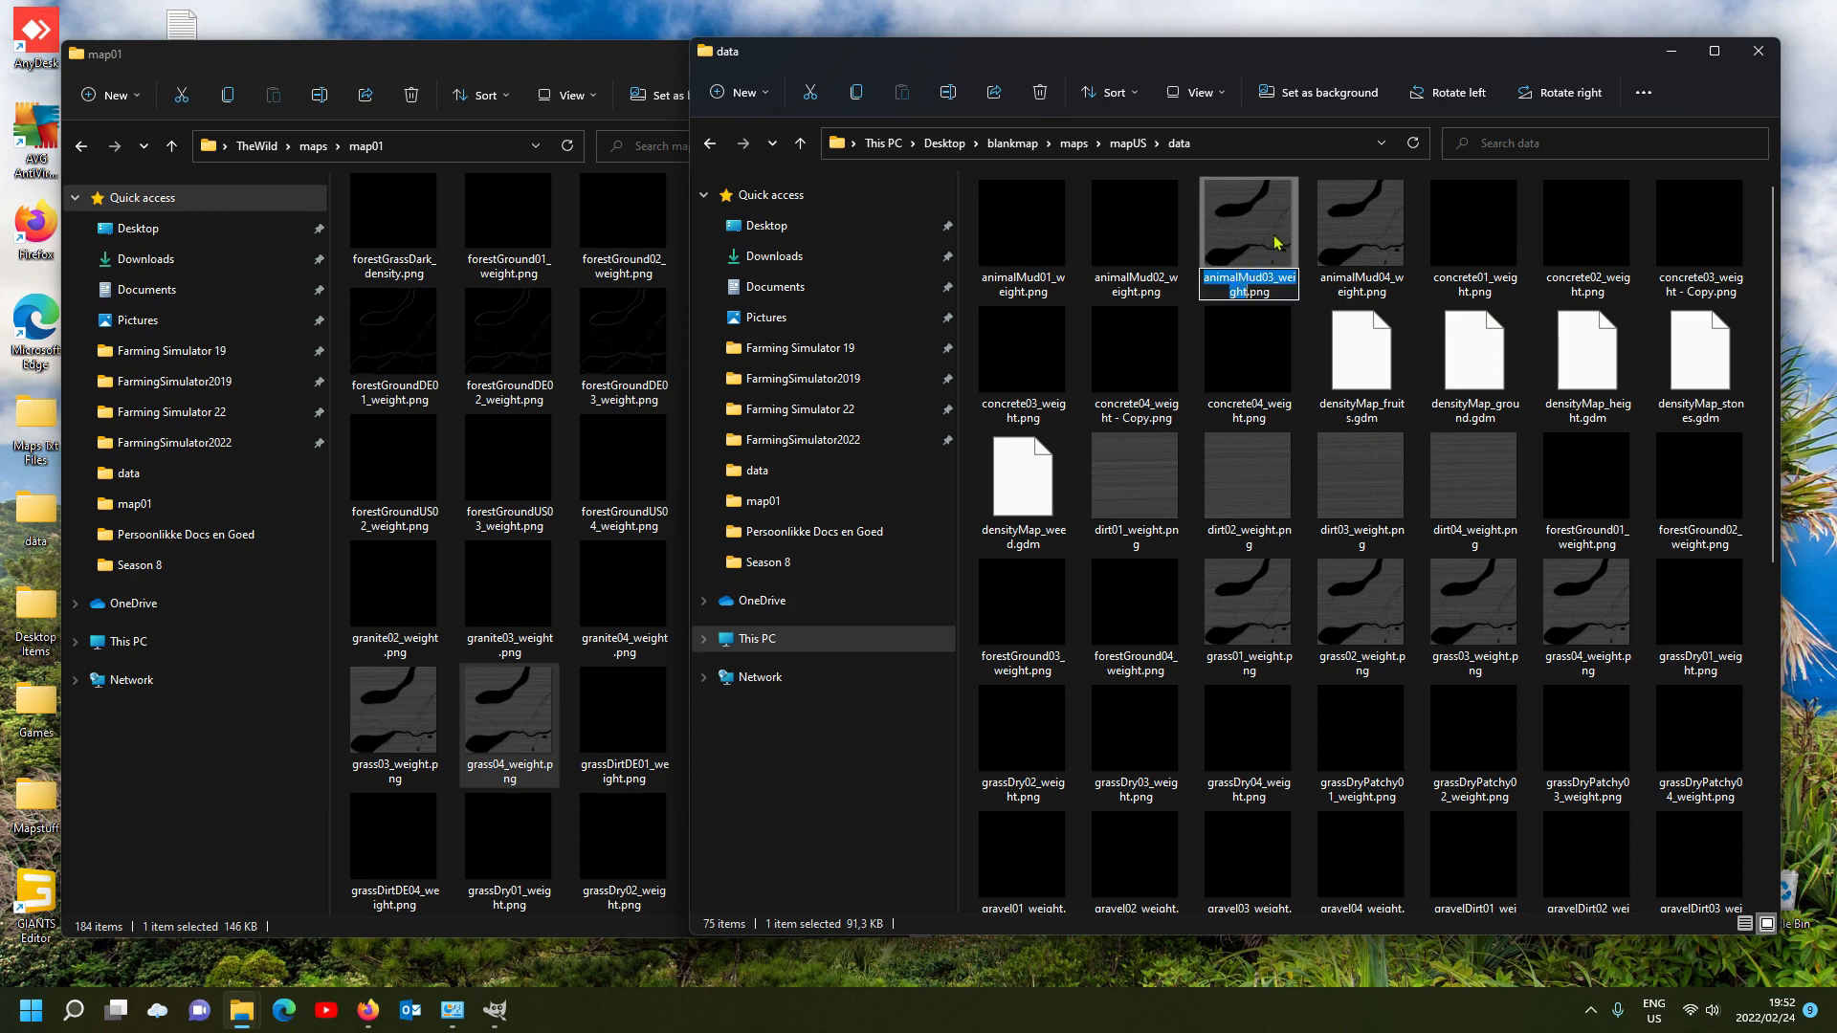
left_click(1253, 241)
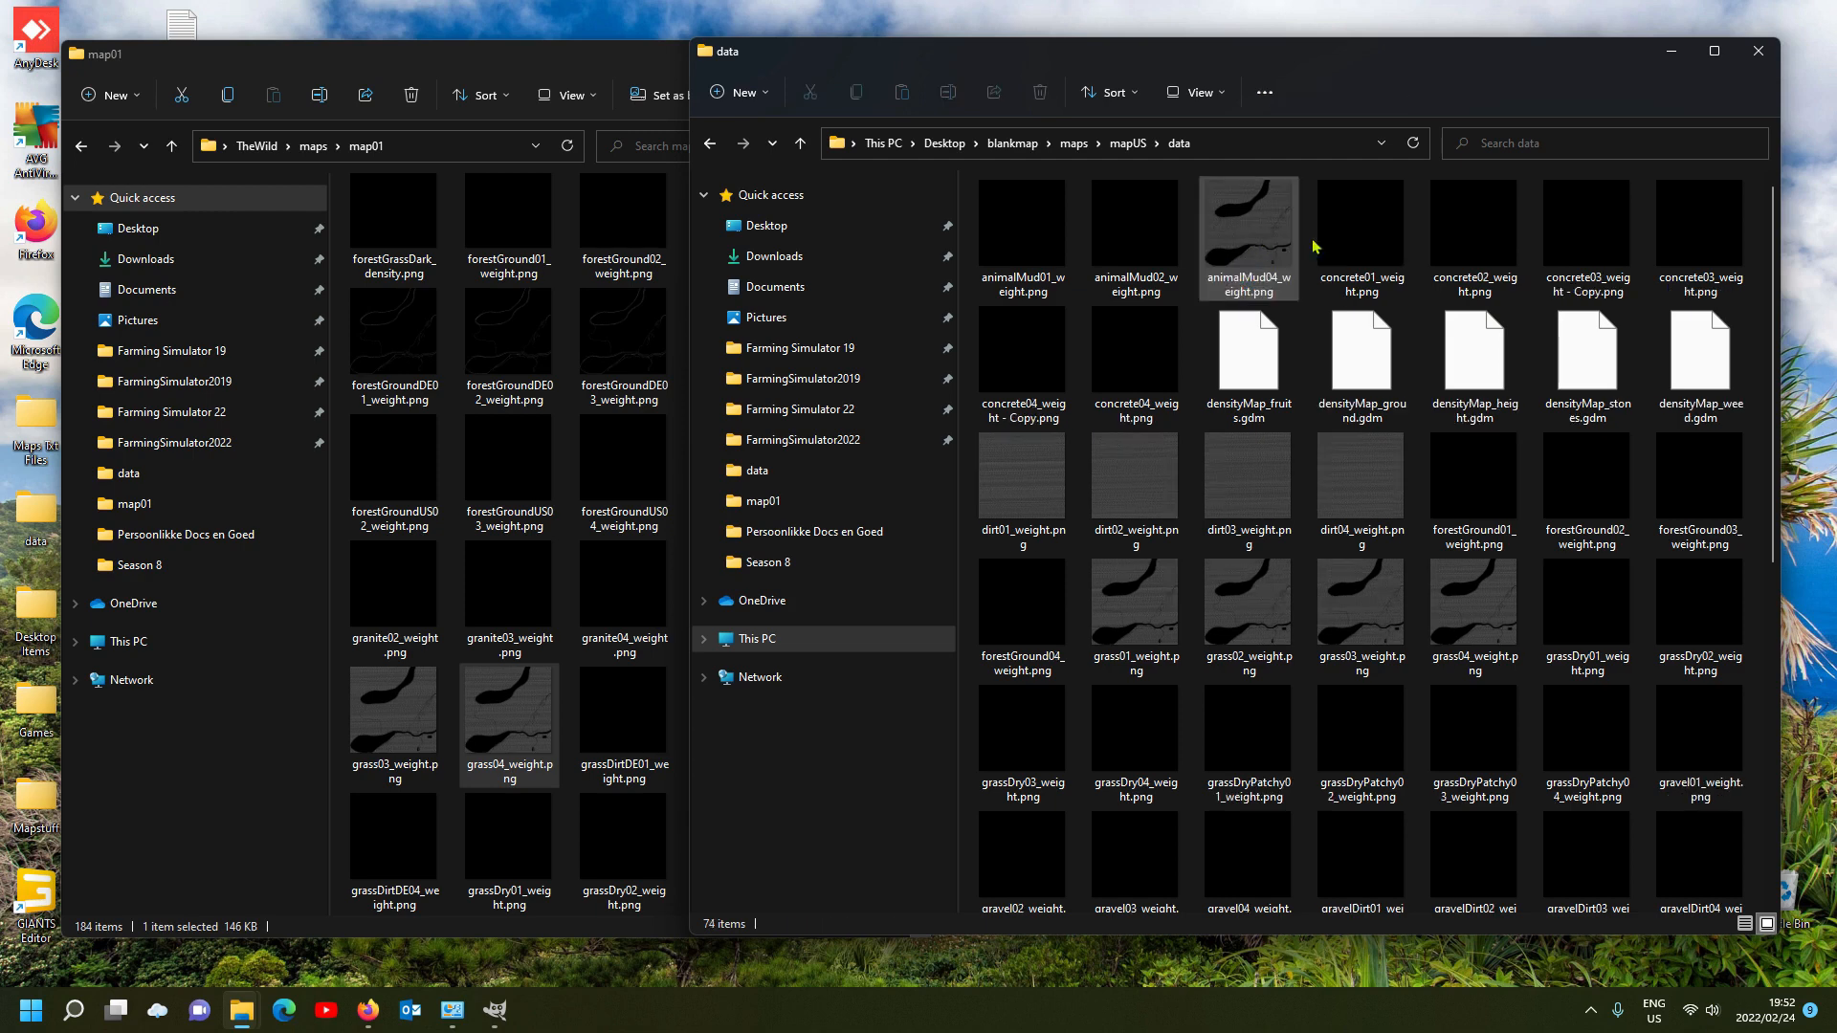
left_click(1593, 245)
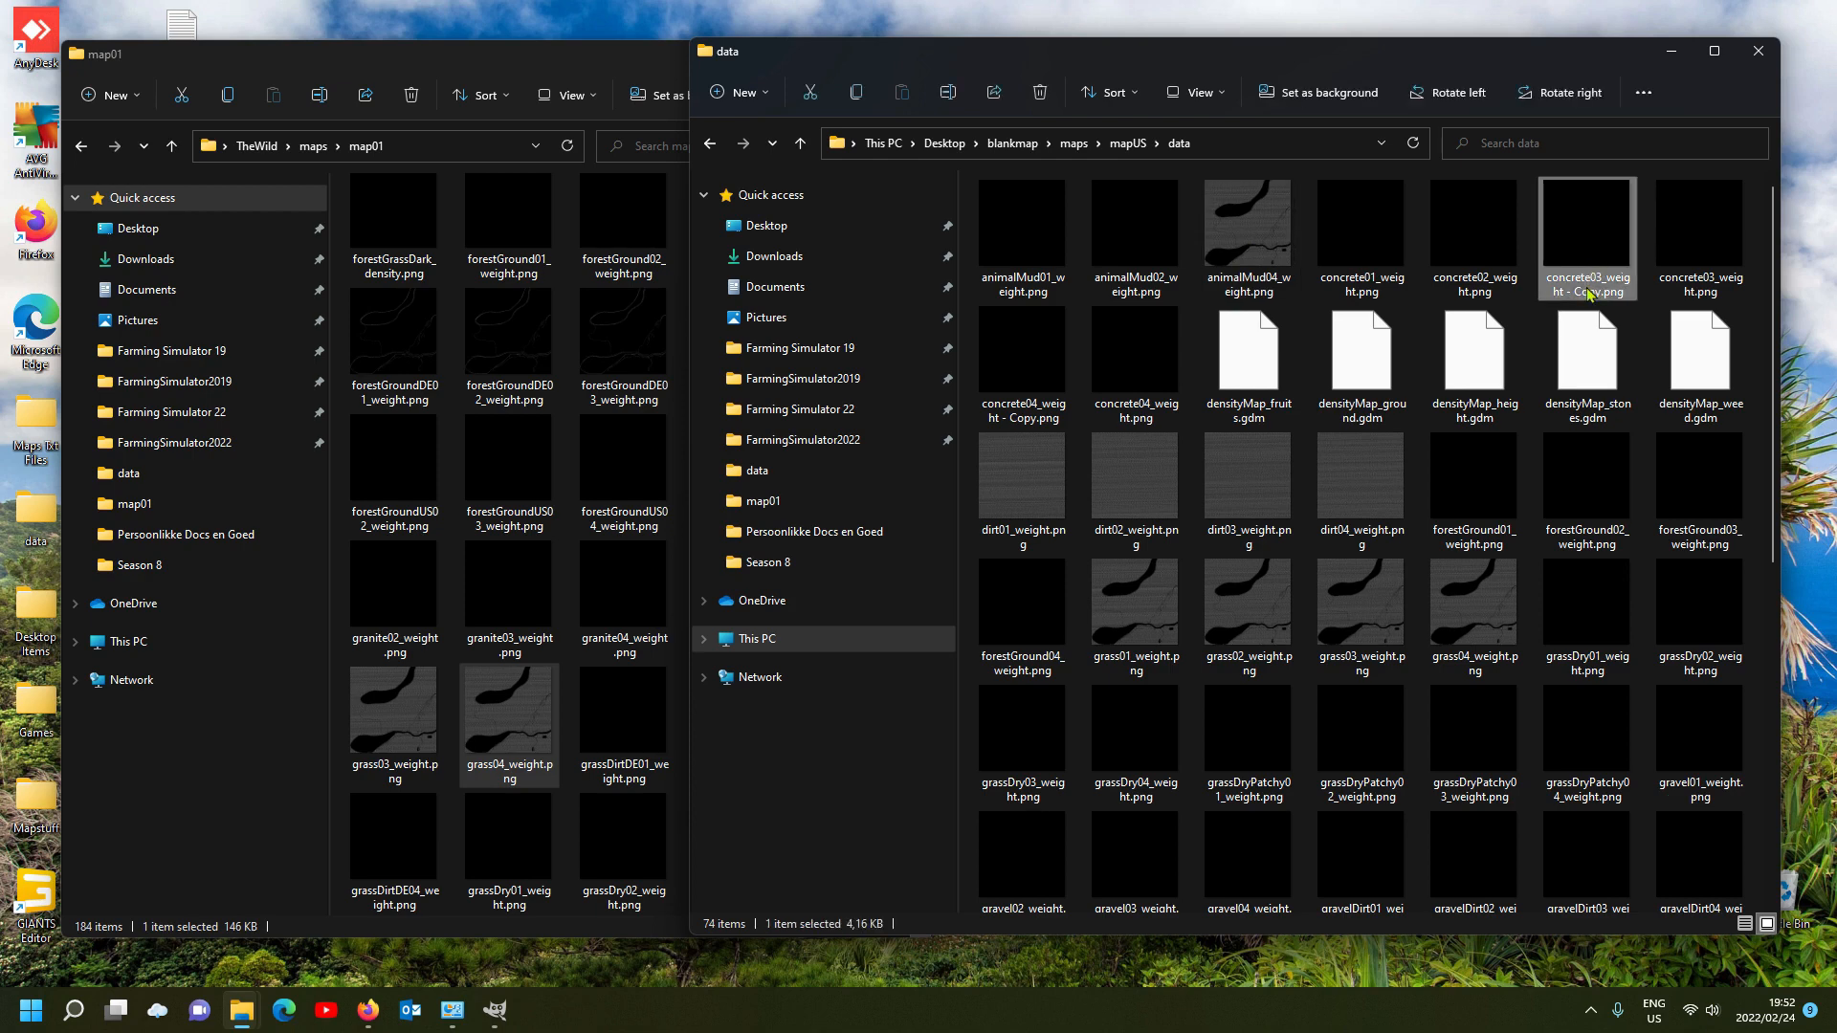
left_click(1590, 295)
key("ctrl+v")
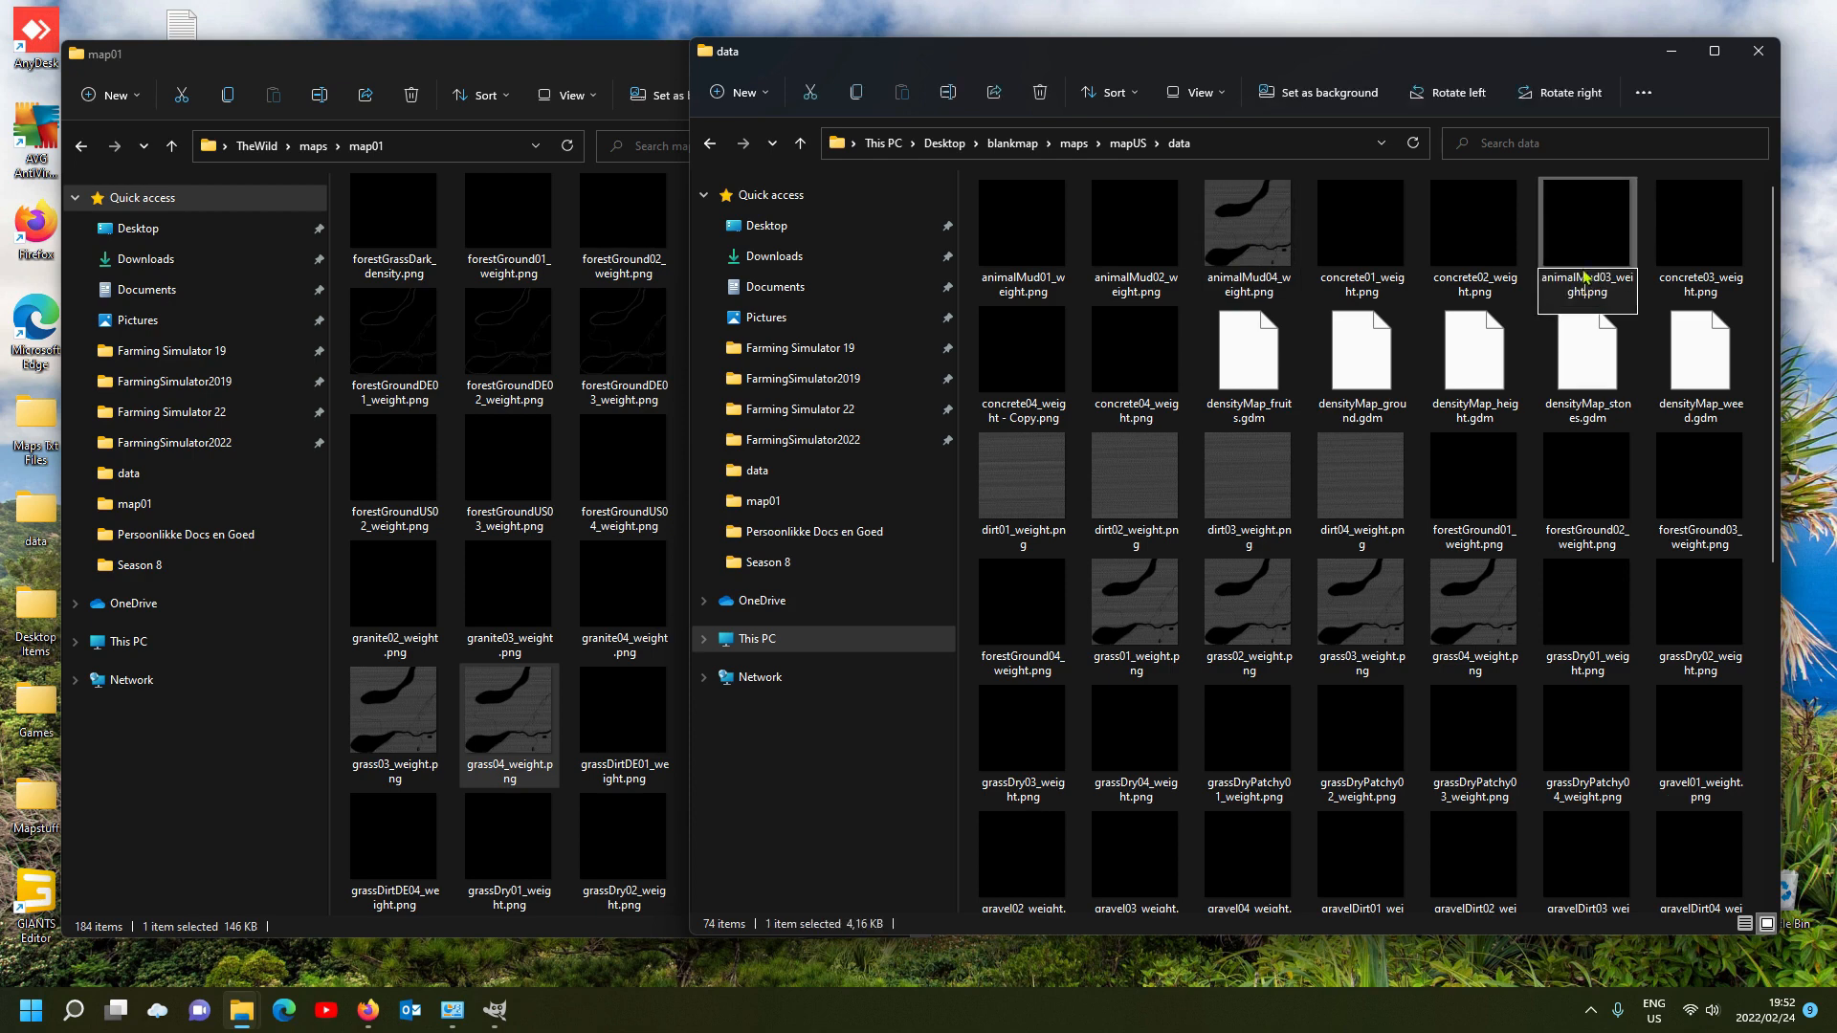
key("Return")
Step: Copy the base name of animalMud04_weight.png, delete that file, and give the name to "concrete04_weight - Copy.png"
left_click(1367, 247)
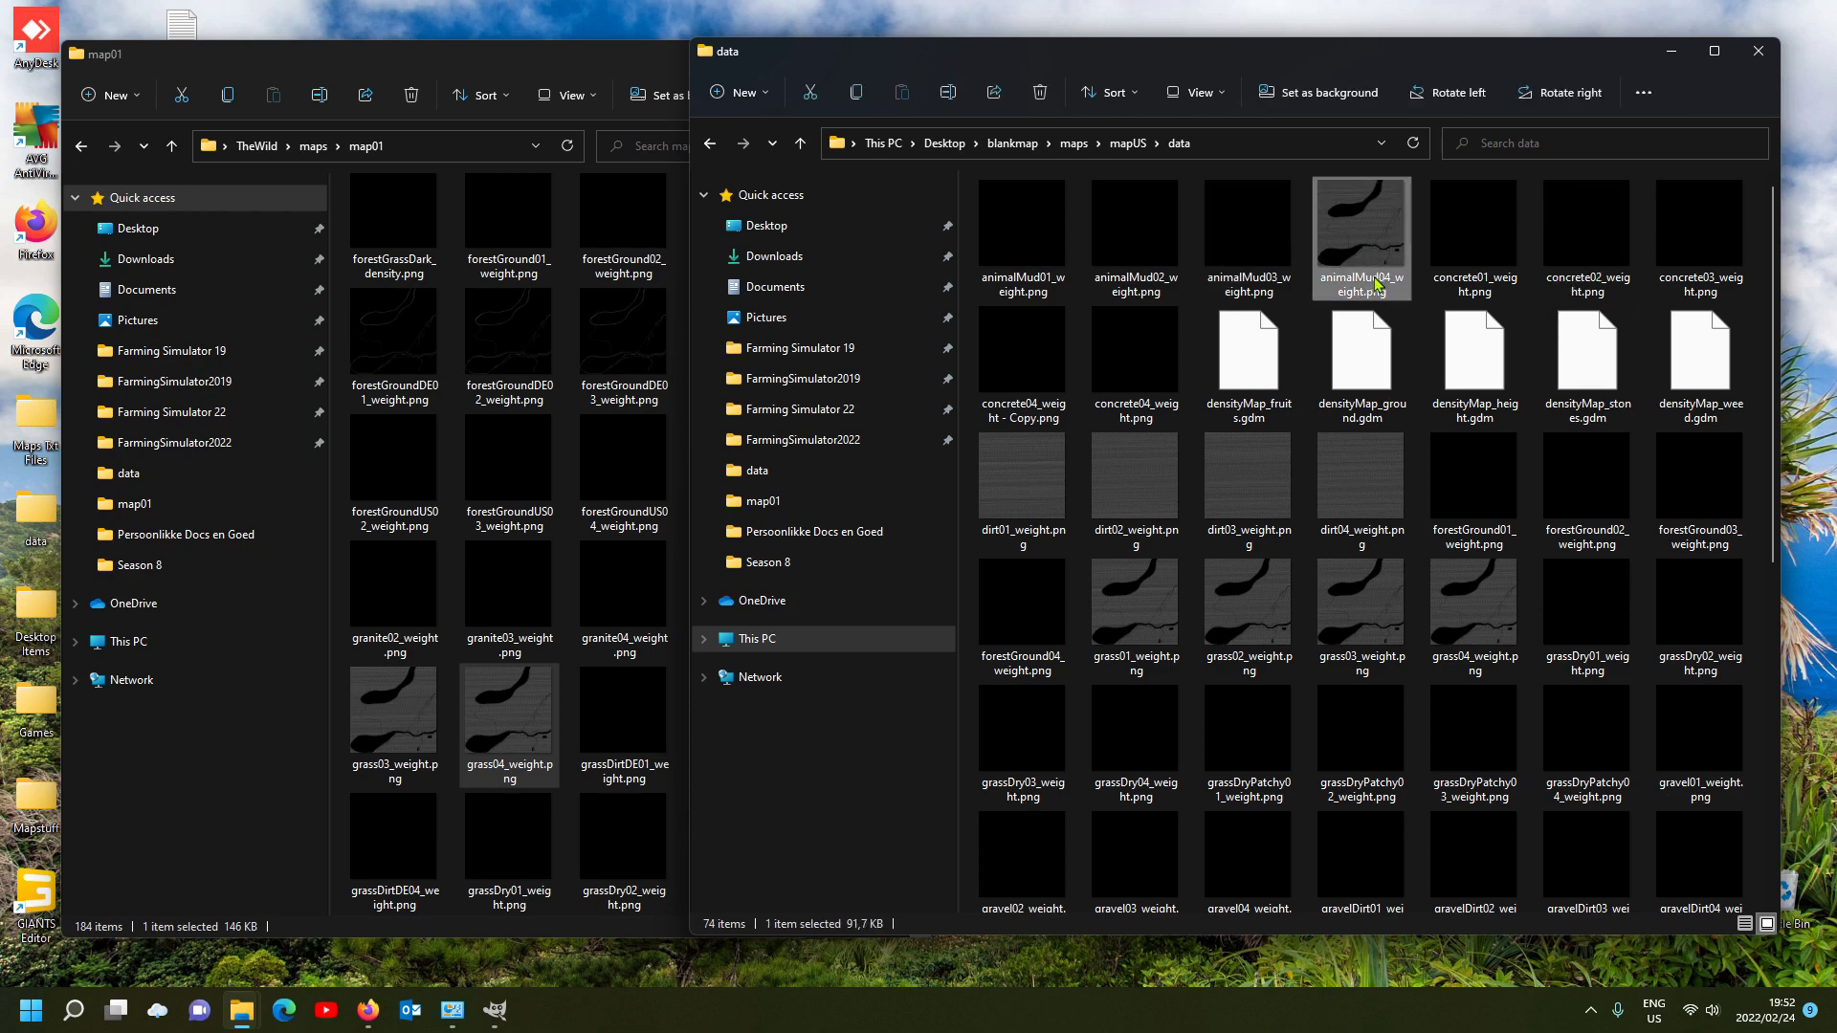
left_click(1376, 284)
key("ctrl+c")
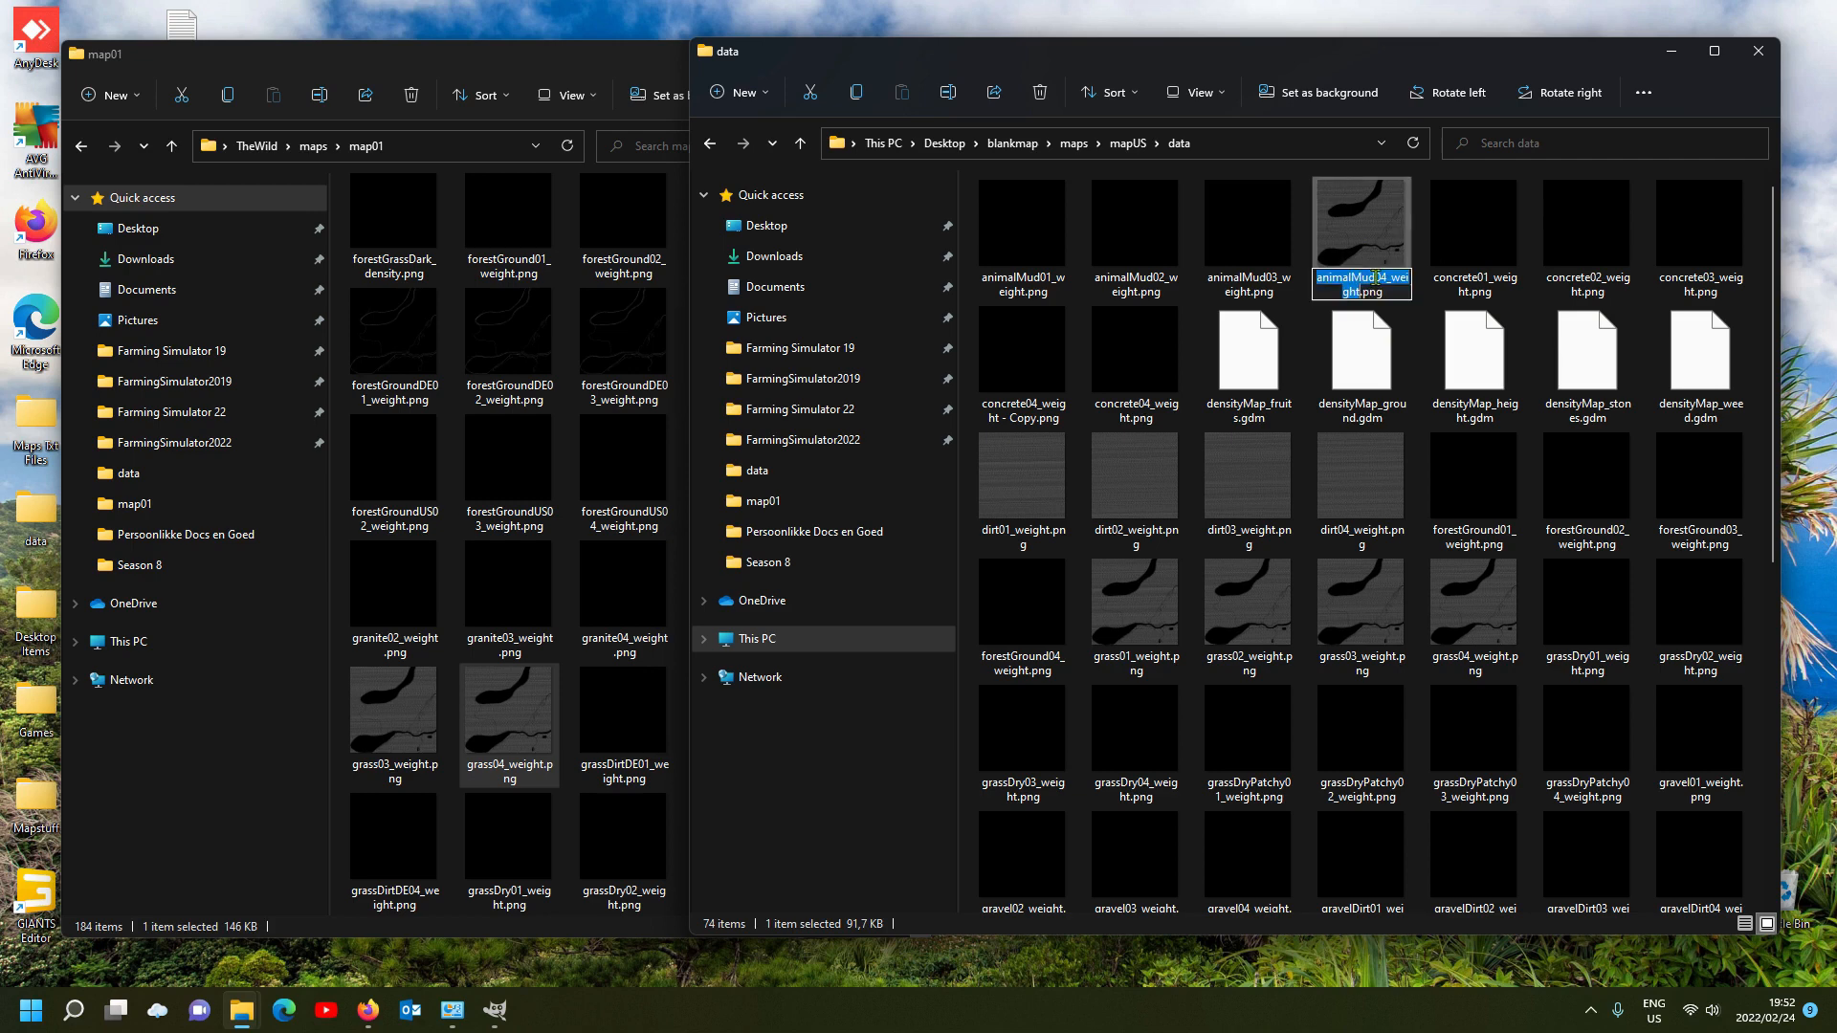
left_click(1368, 251)
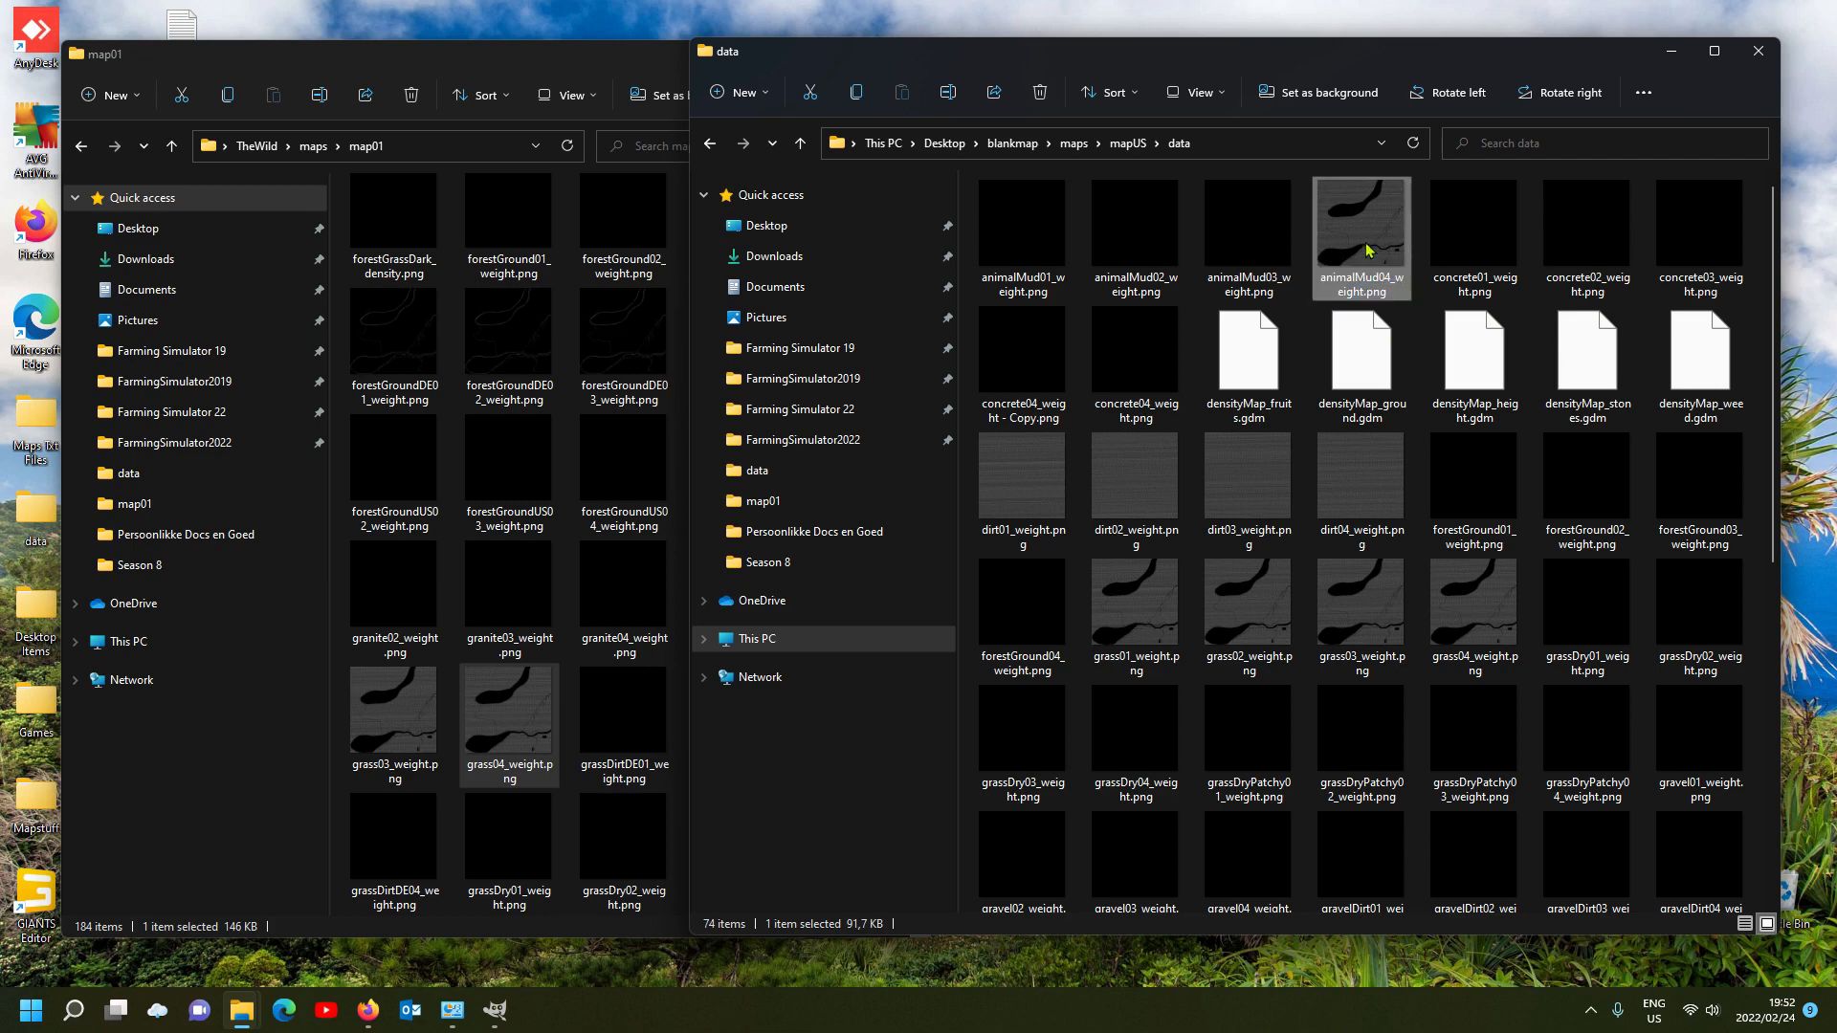
key("Delete")
left_click(1686, 250)
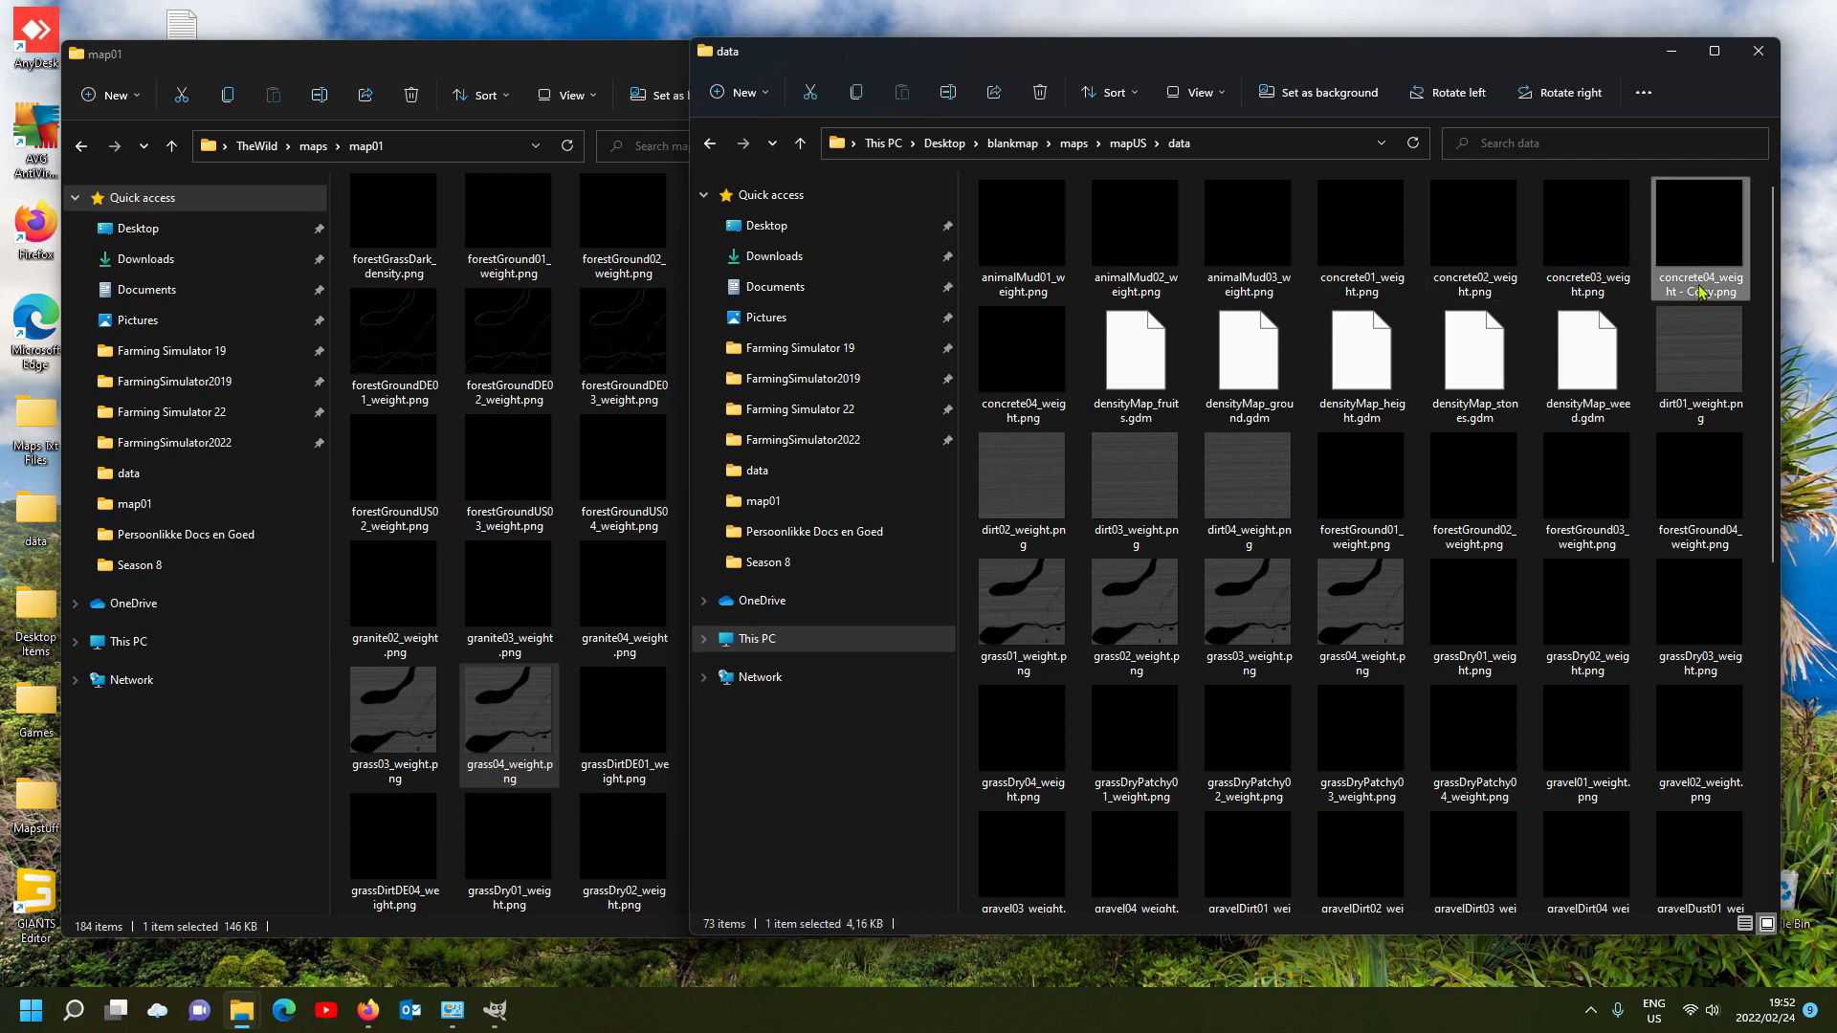
left_click(1700, 290)
key("ctrl+v")
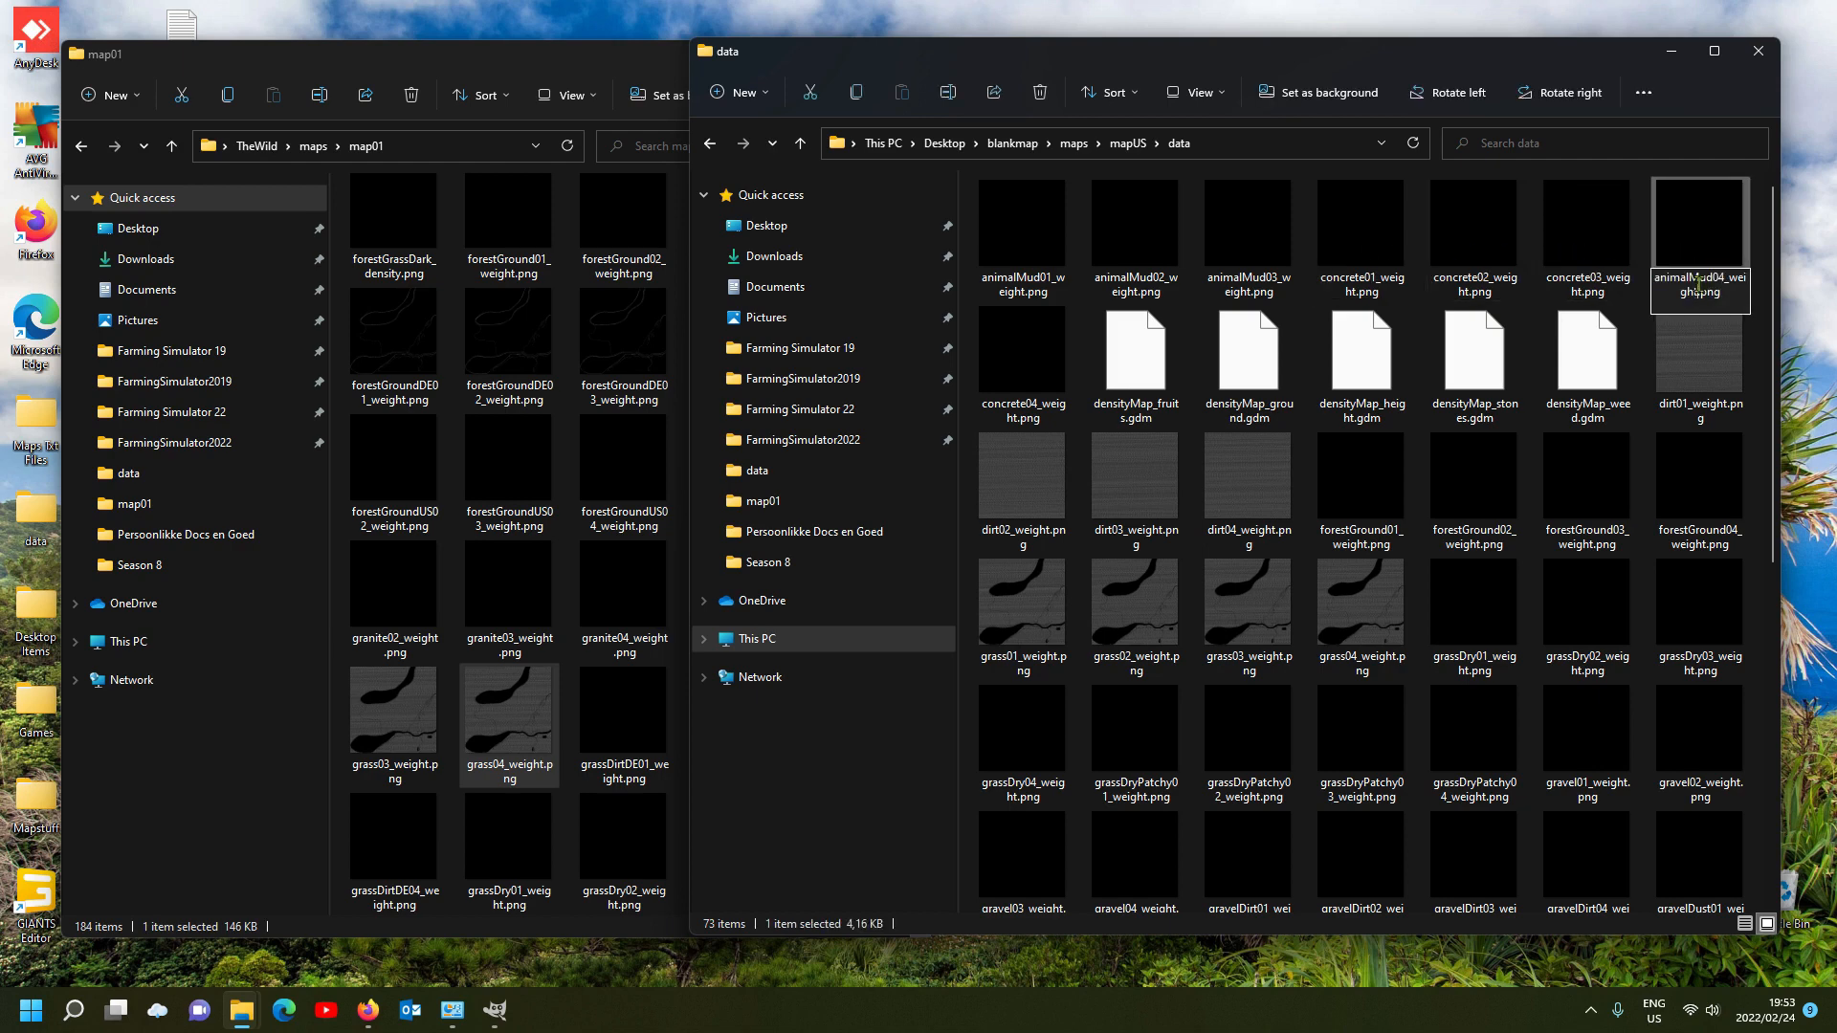
left_click(1700, 222)
left_click(1699, 222)
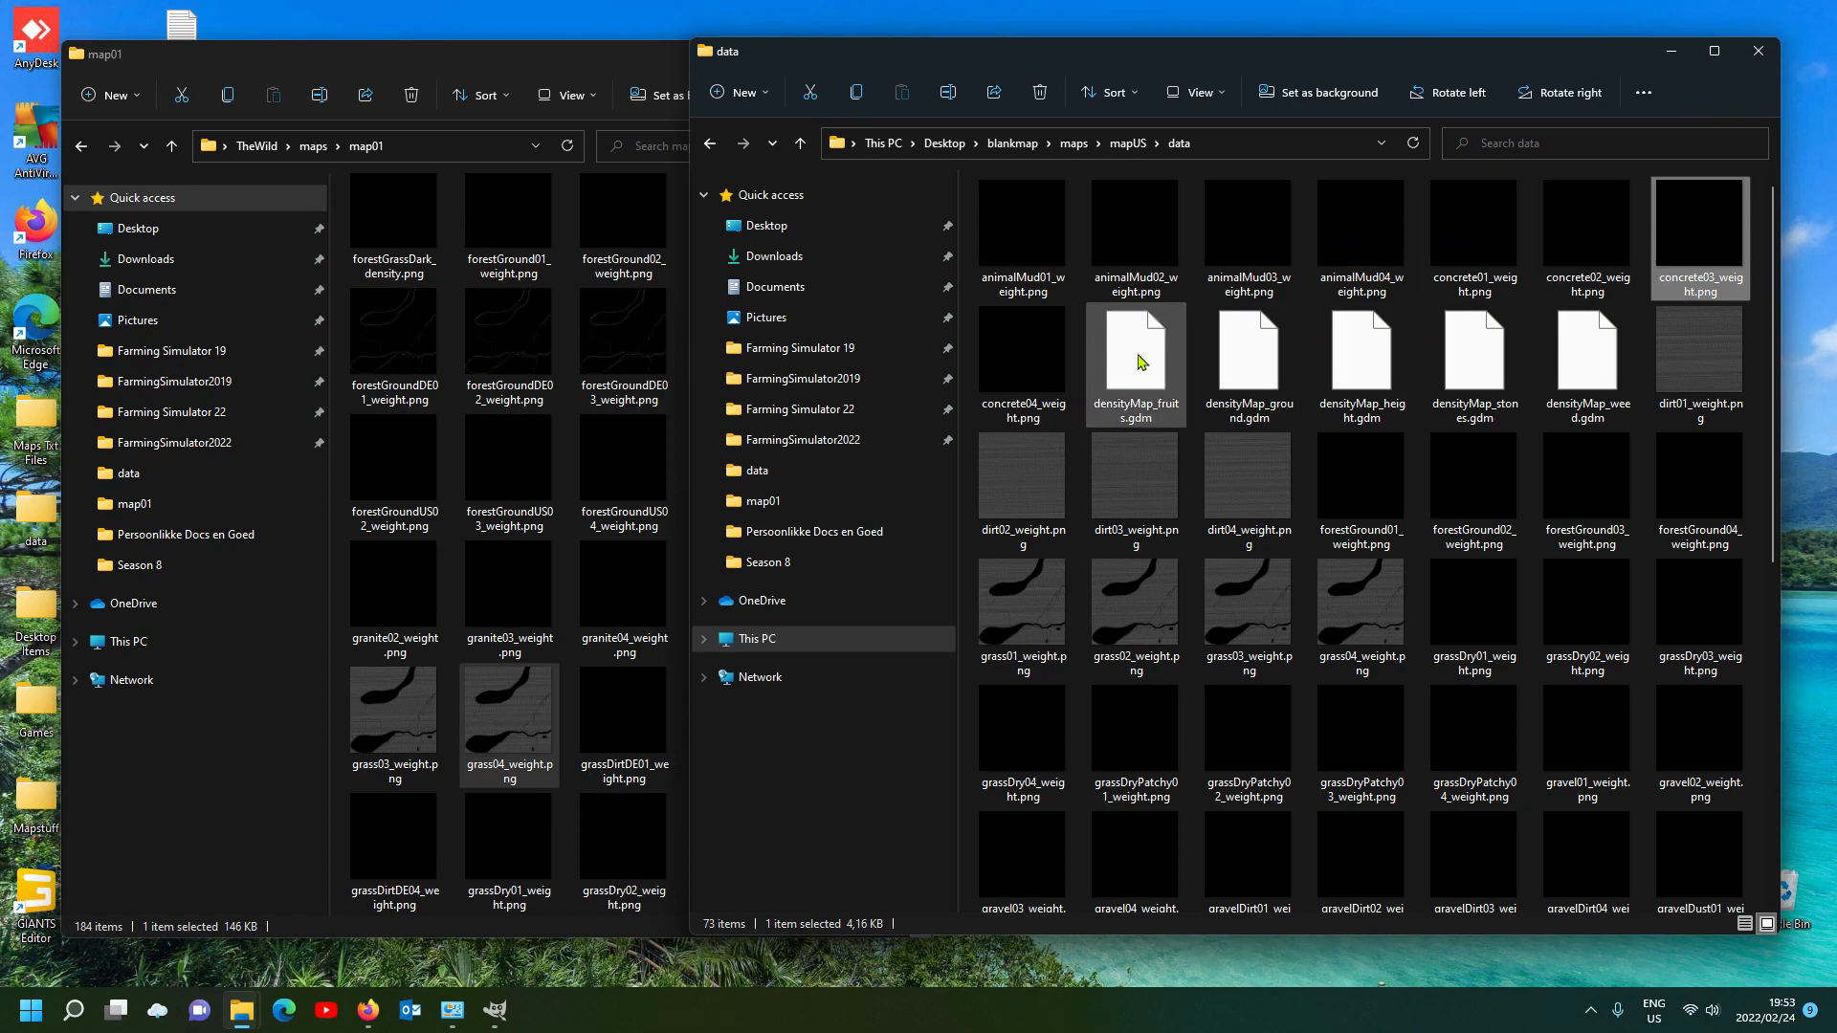
Step: Open map.i3d from blankmap's mapUS folder in GIANTS Editor version 9.0.2
left_click(1128, 143)
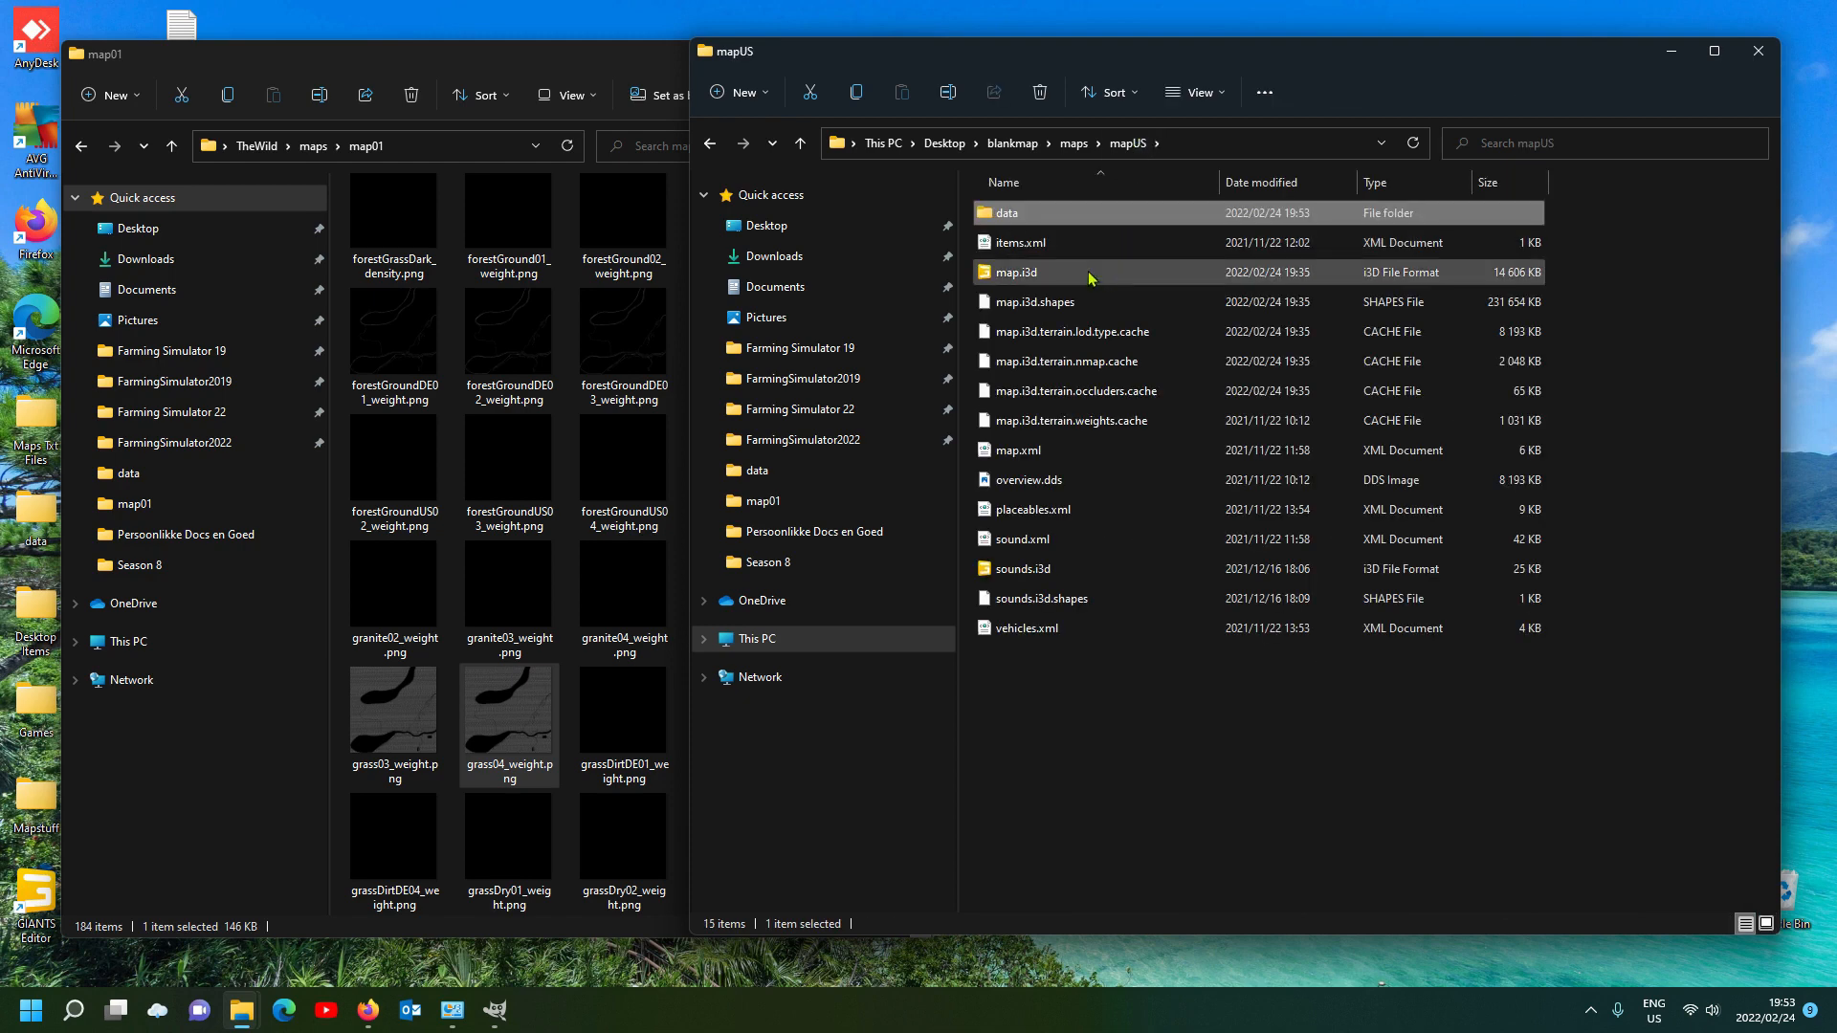
double_click(1089, 277)
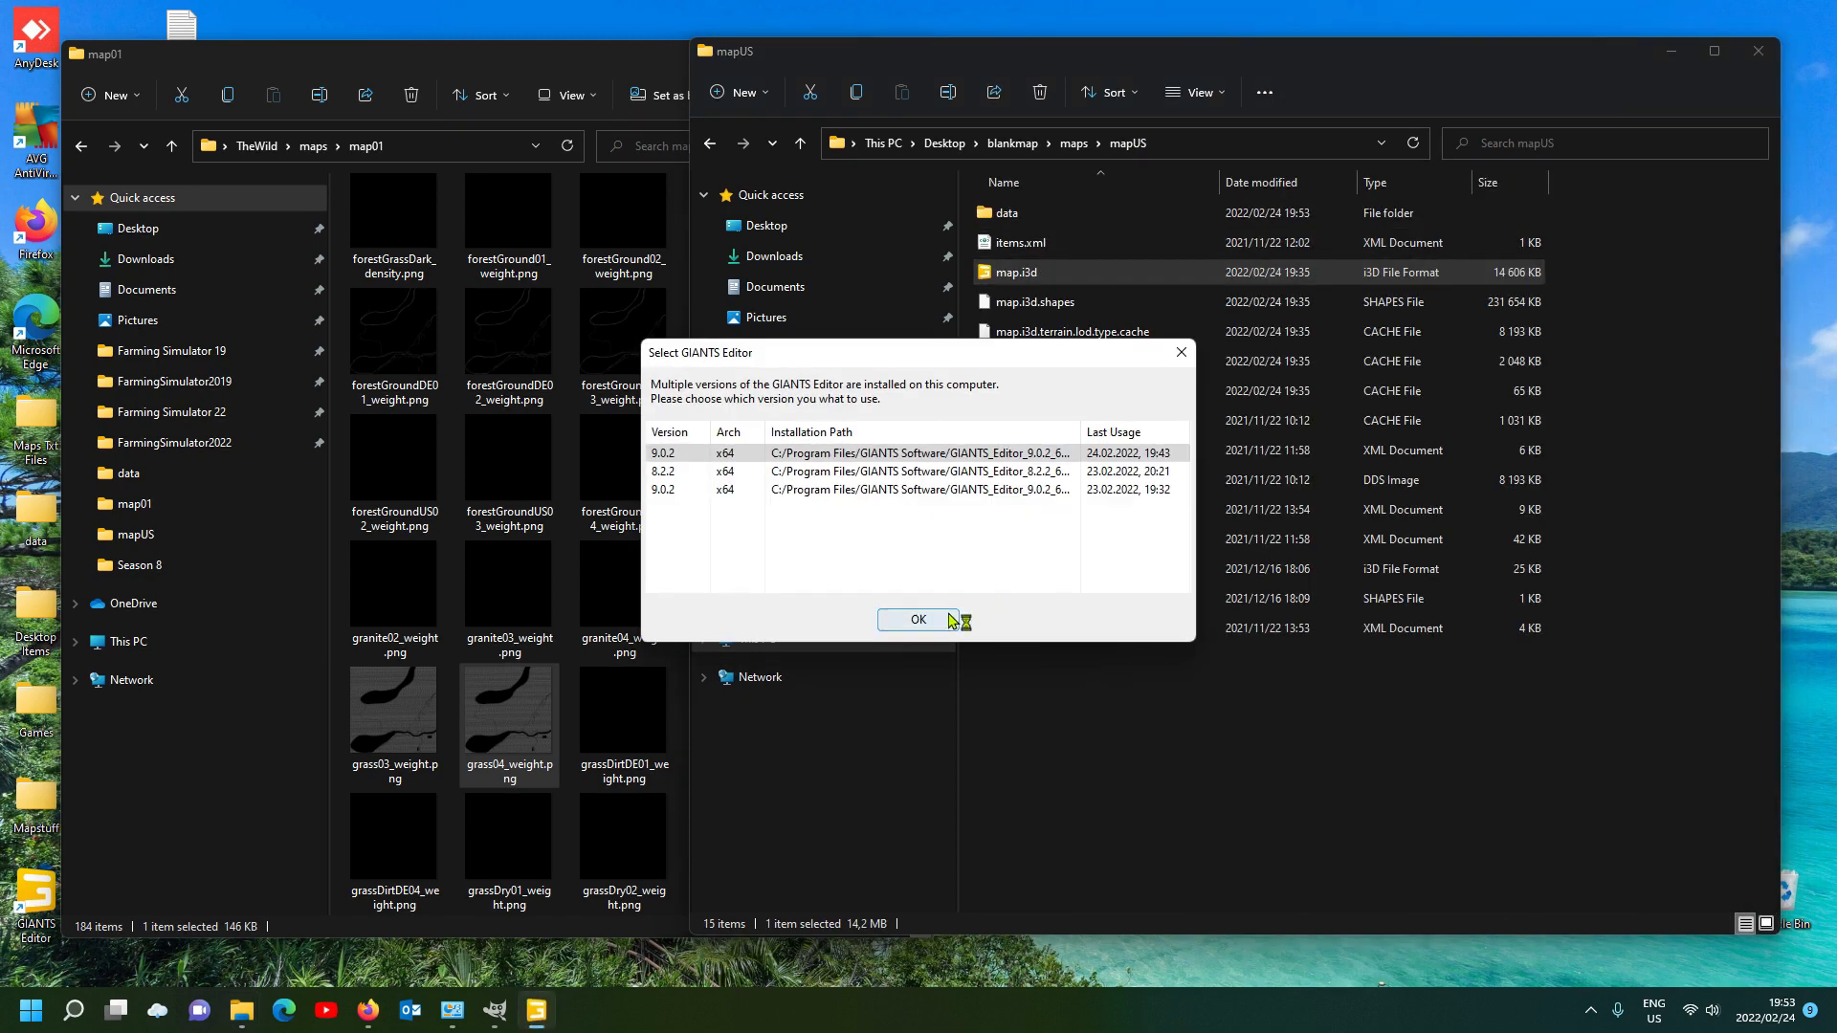
left_click(918, 620)
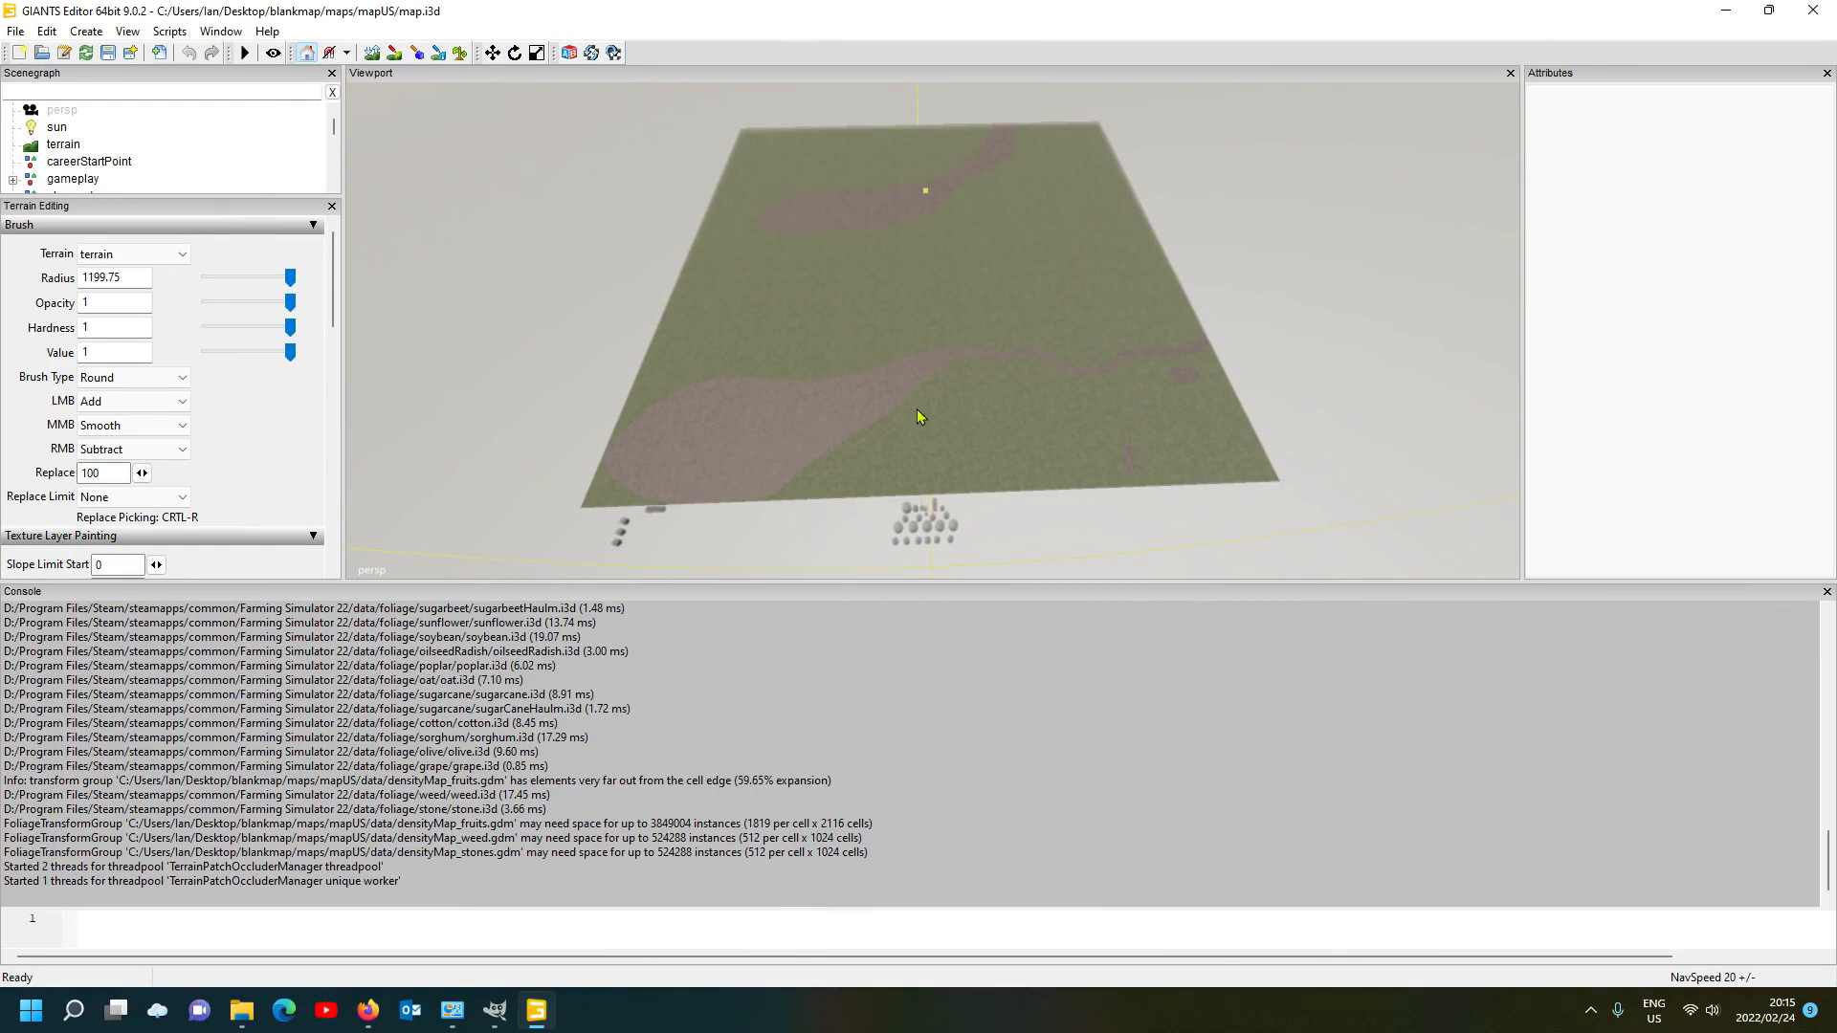
Step: Examine the blank map's terrain textures and the remaining scenegraph objects, checking the mapUS folder in between
scroll(949, 404, "up", 10)
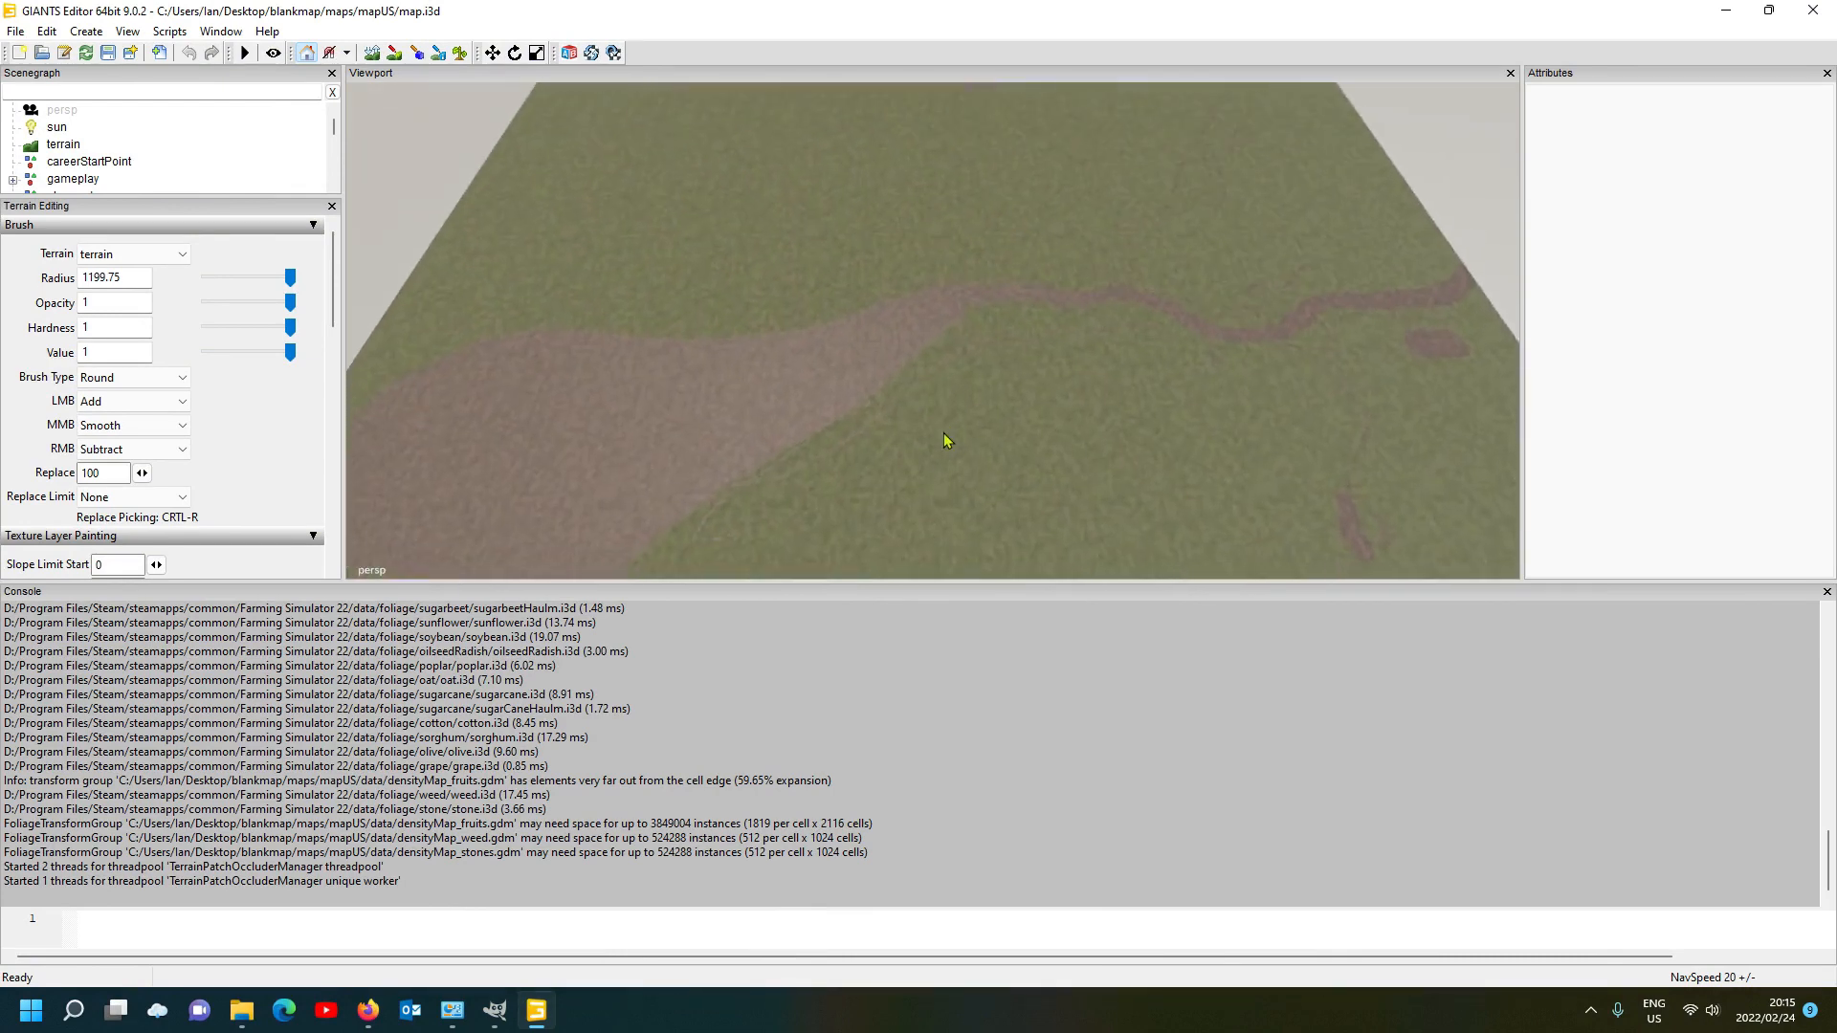
left_click_drag(969, 492, 639, 422, "alt")
scroll(831, 416, "up", 2)
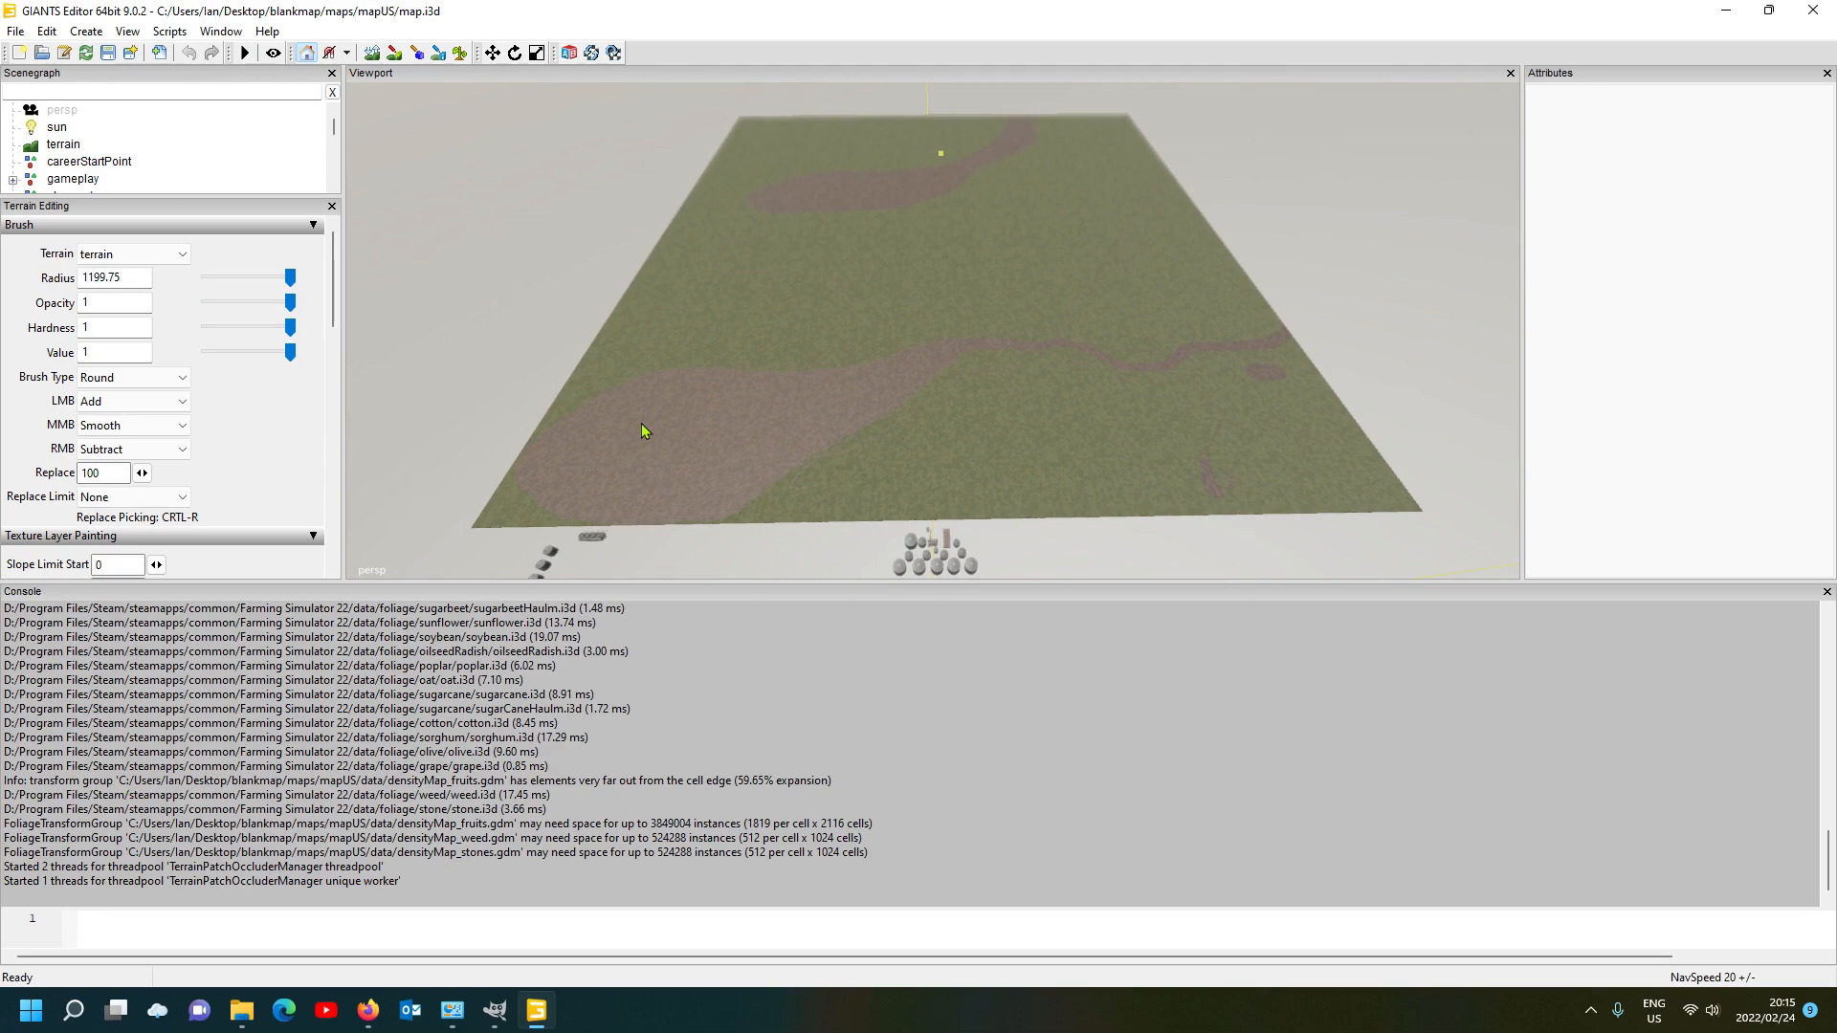
left_click(1725, 12)
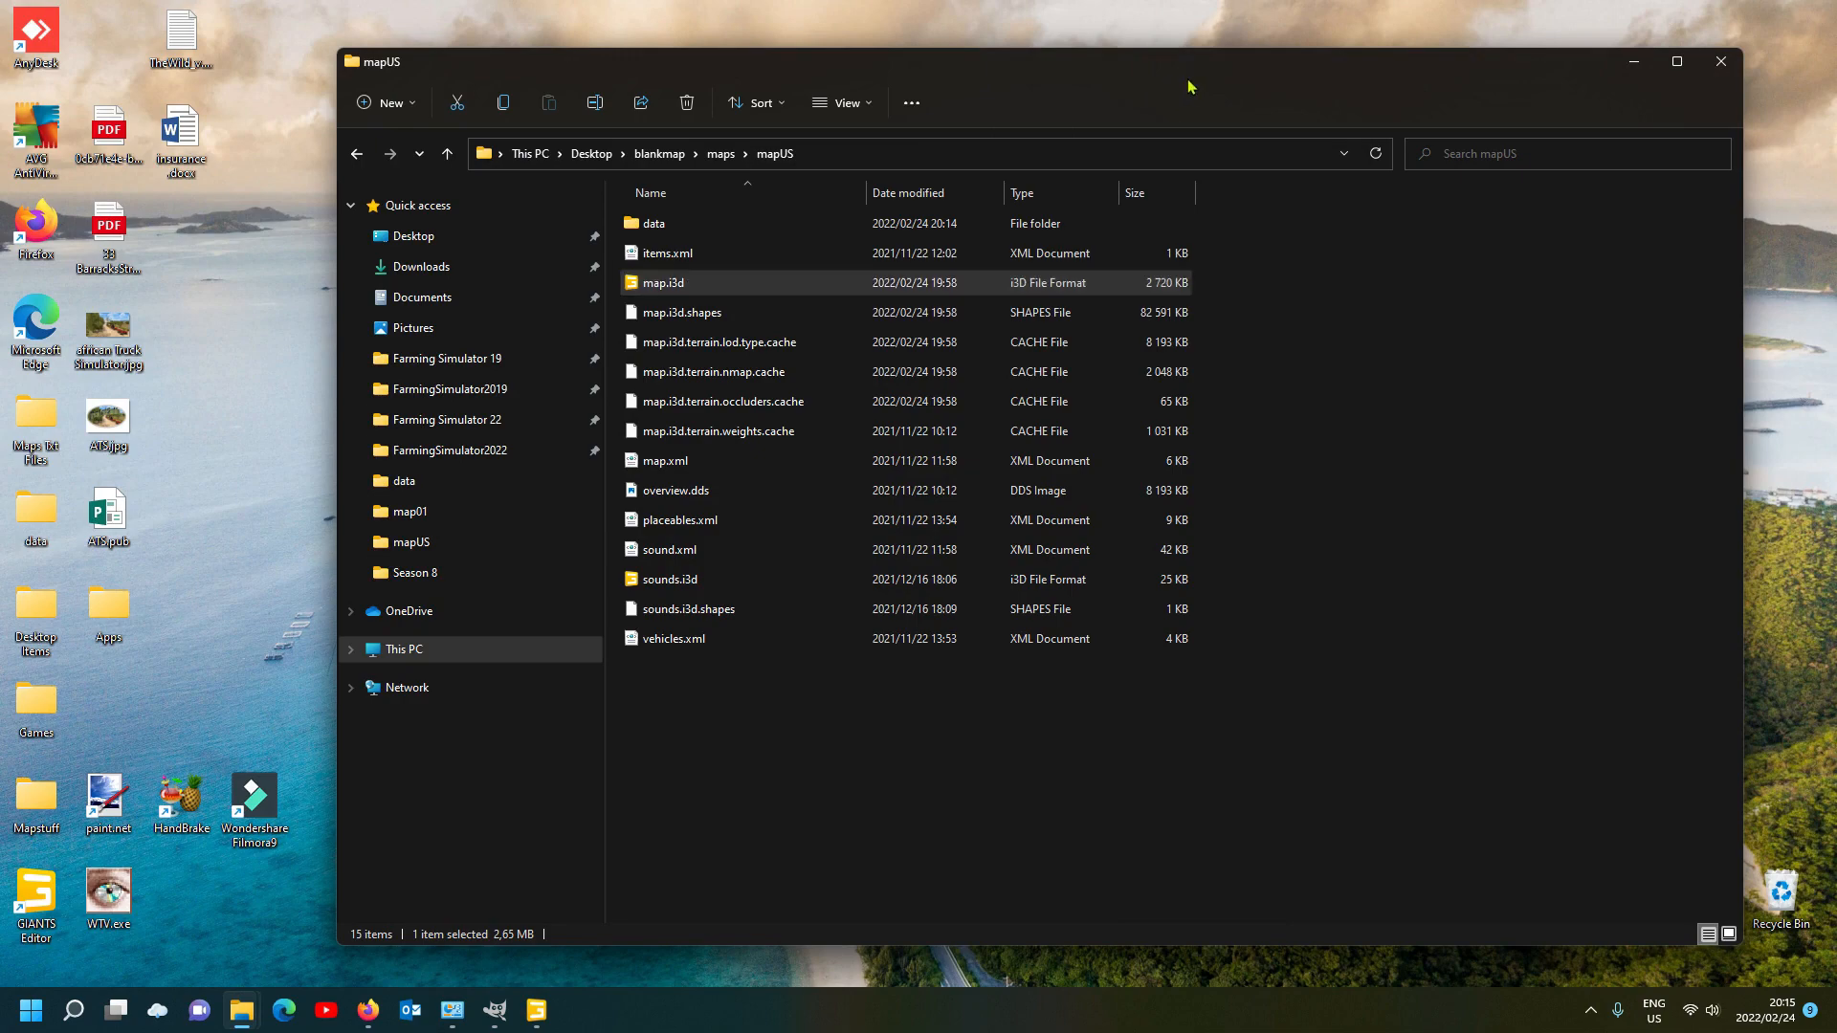
left_click(537, 1011)
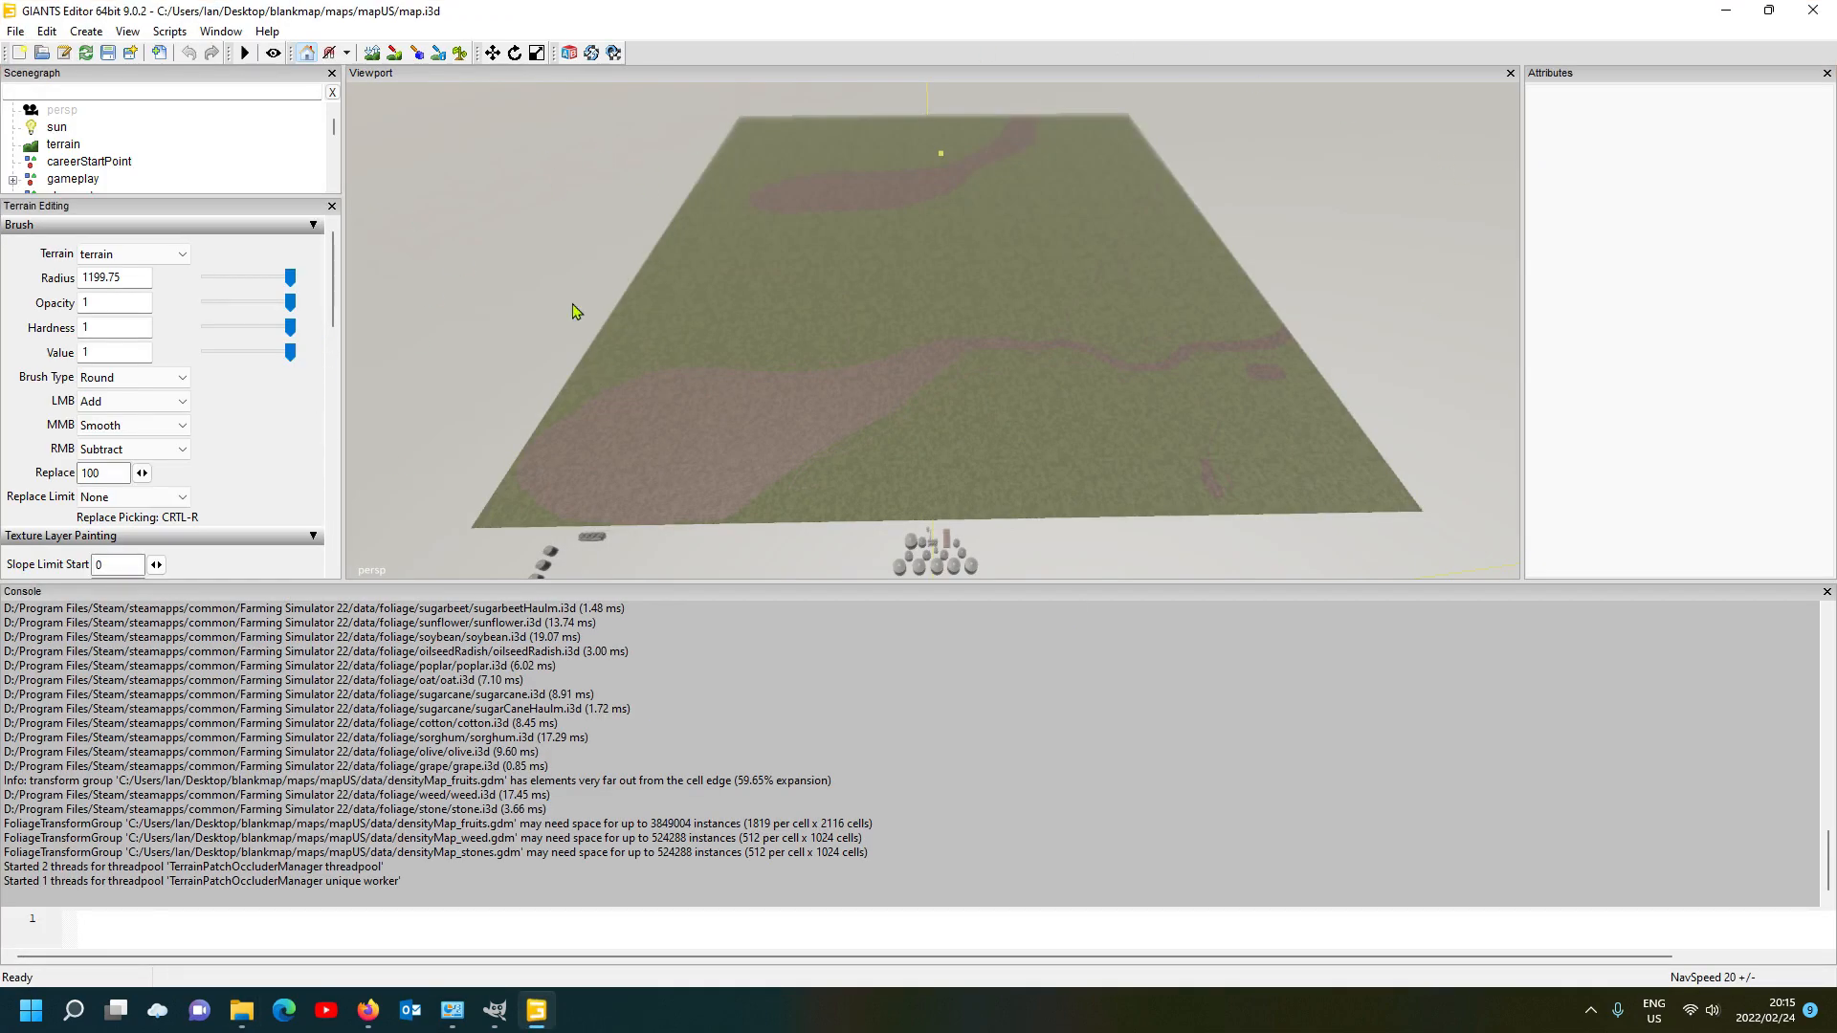
scroll(148, 159, "down", 1)
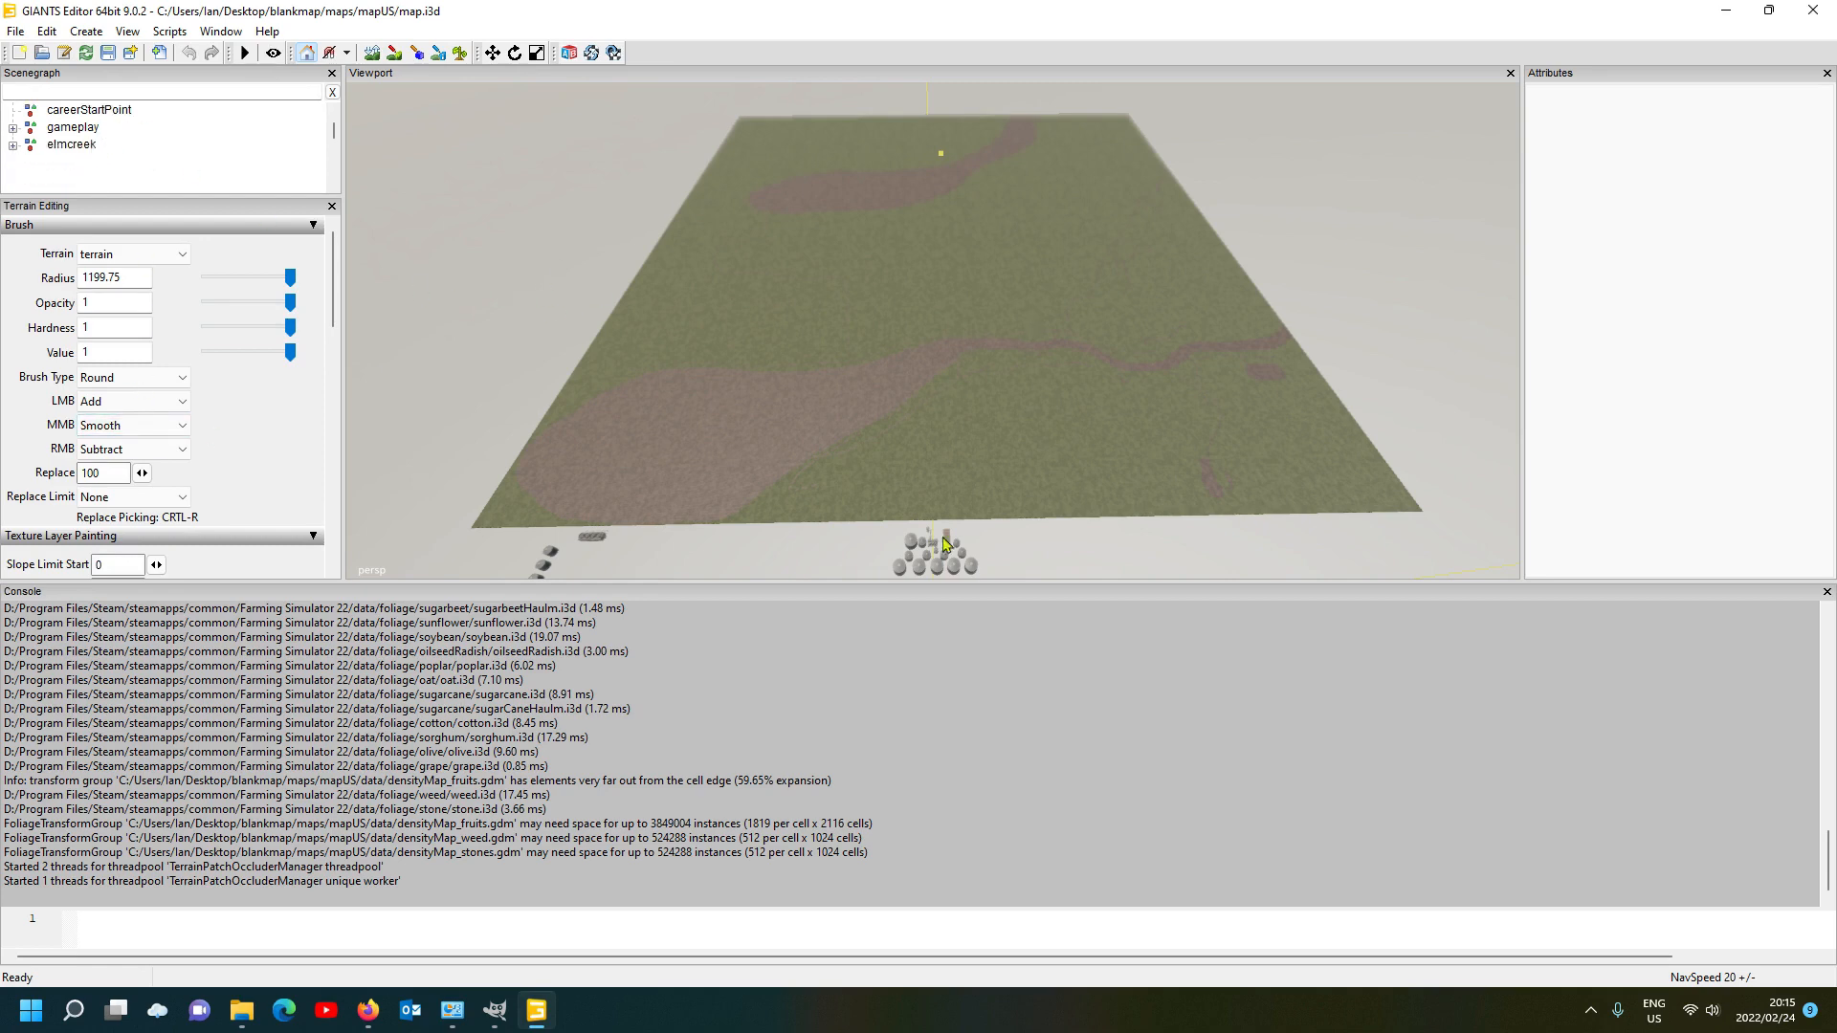
left_click(1726, 11)
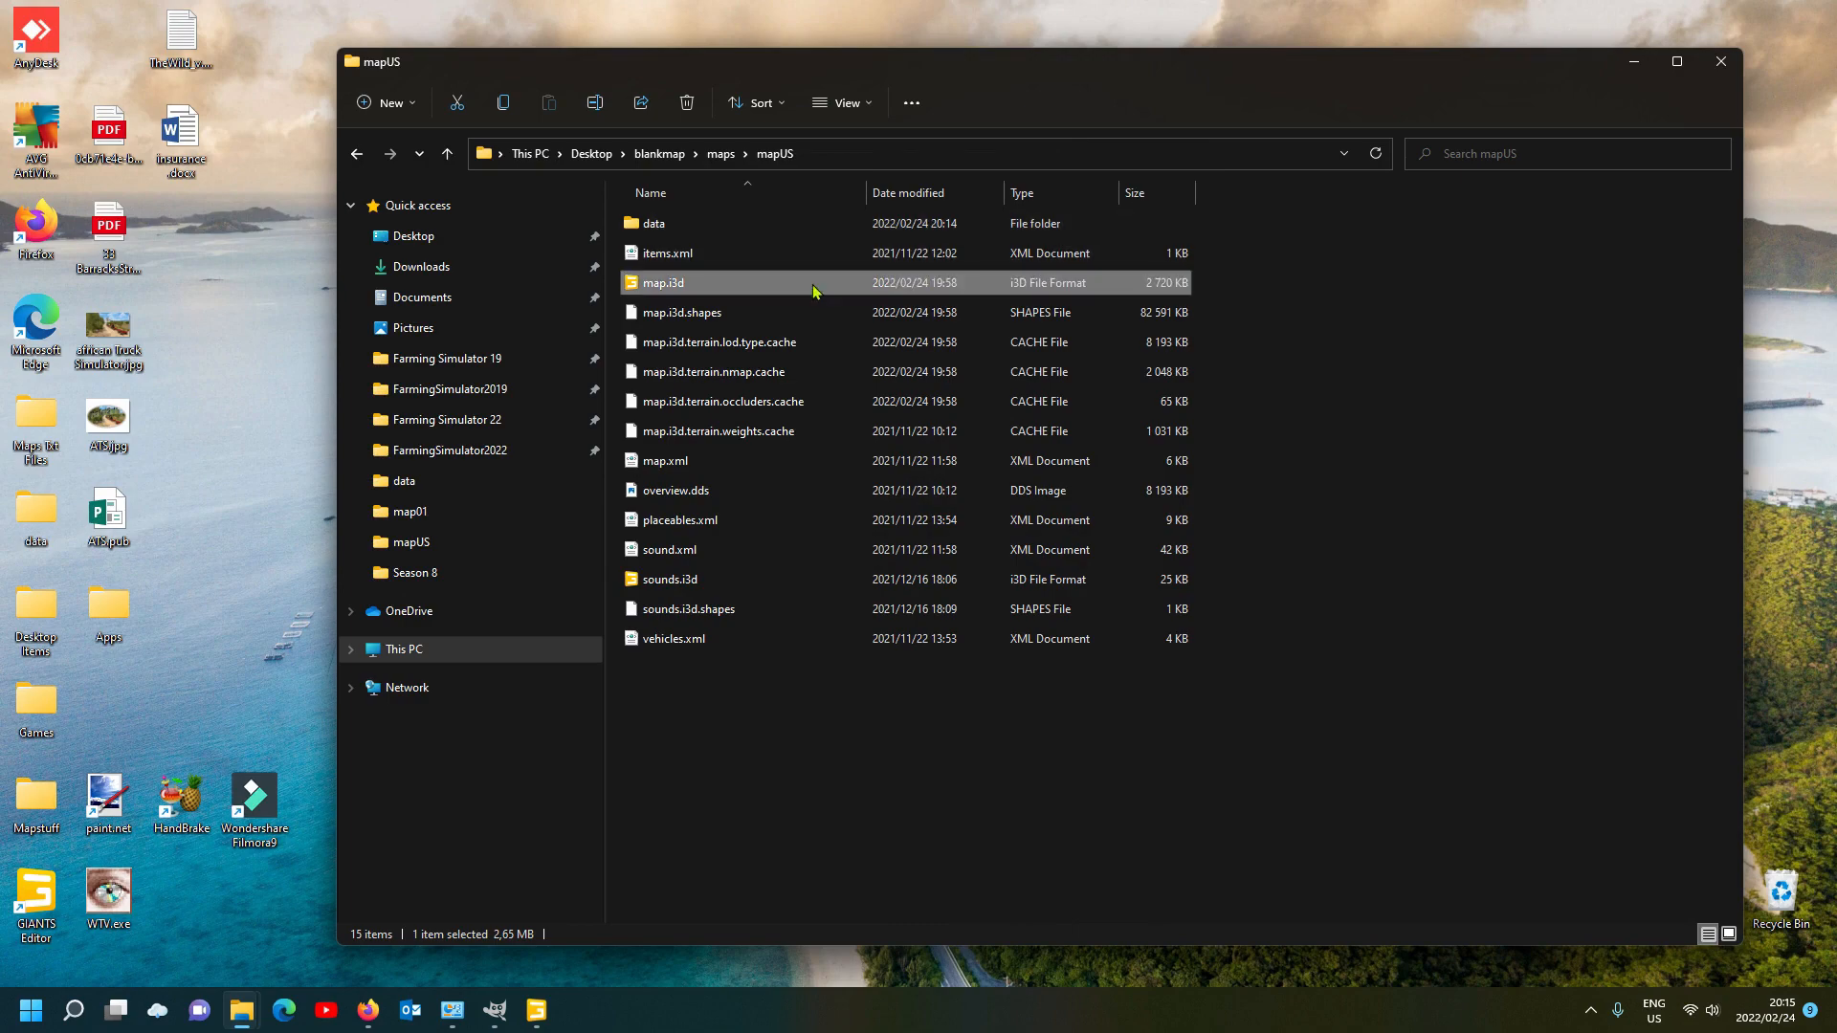
Step: Move the mapUS folder window clear of the desktop icons and open its data folder
left_click_drag(1215, 76, 1292, 56)
left_click_drag(413, 421, 949, 489)
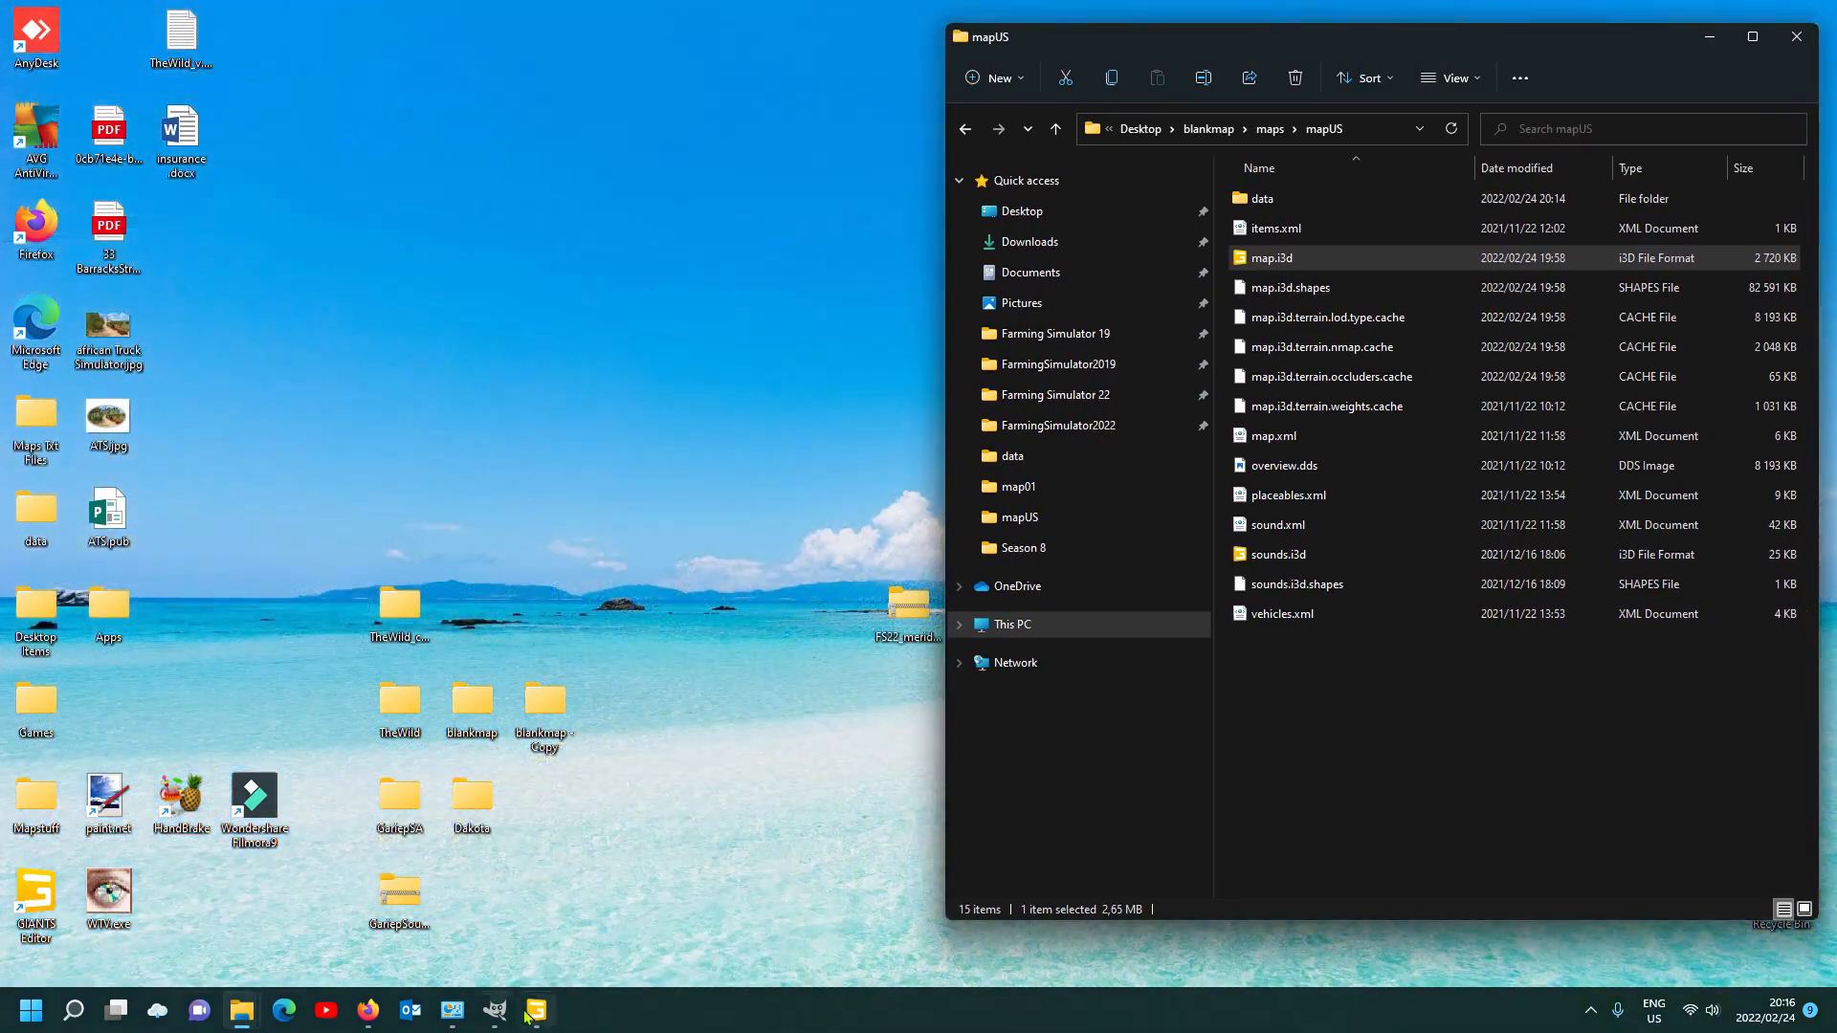
mouse_move(525, 1020)
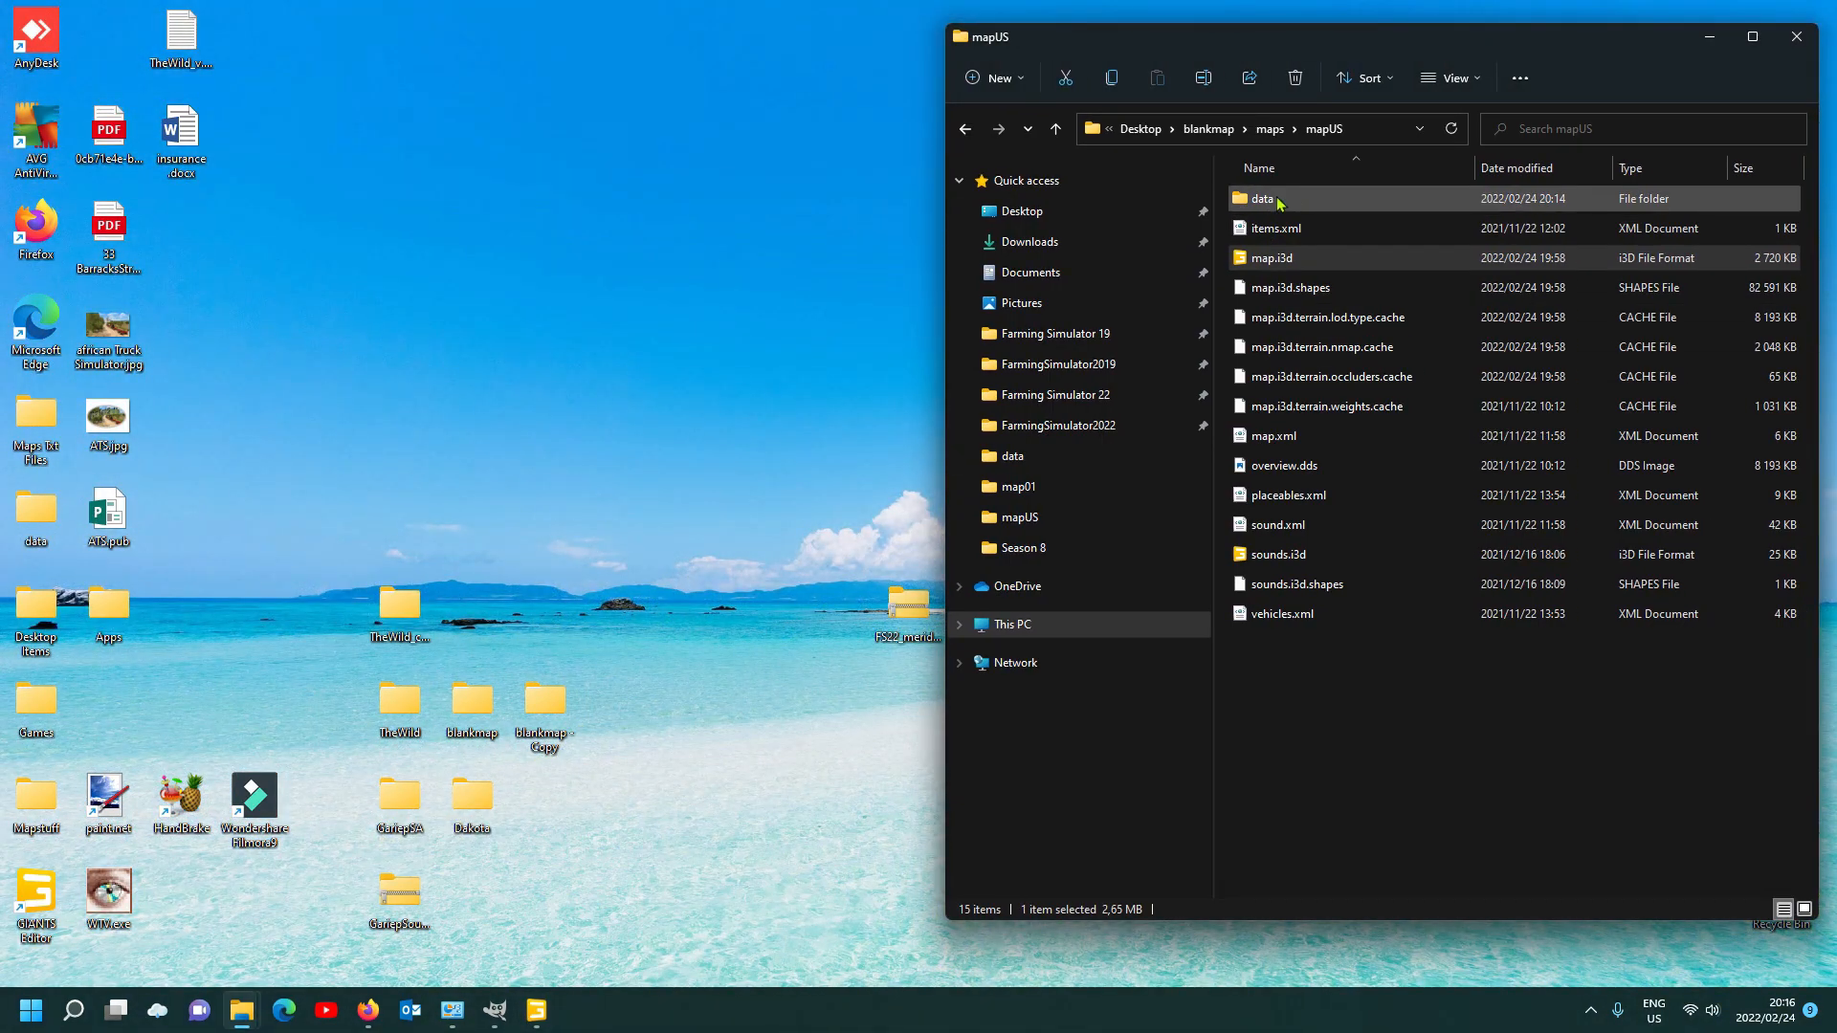
double_click(1276, 198)
Step: Copy animalMud01_weight.png to animalMud04_weight.png from the data folder to the desktop and gather the copies together there
left_click(1279, 221)
left_click(1387, 221)
left_click(1525, 225)
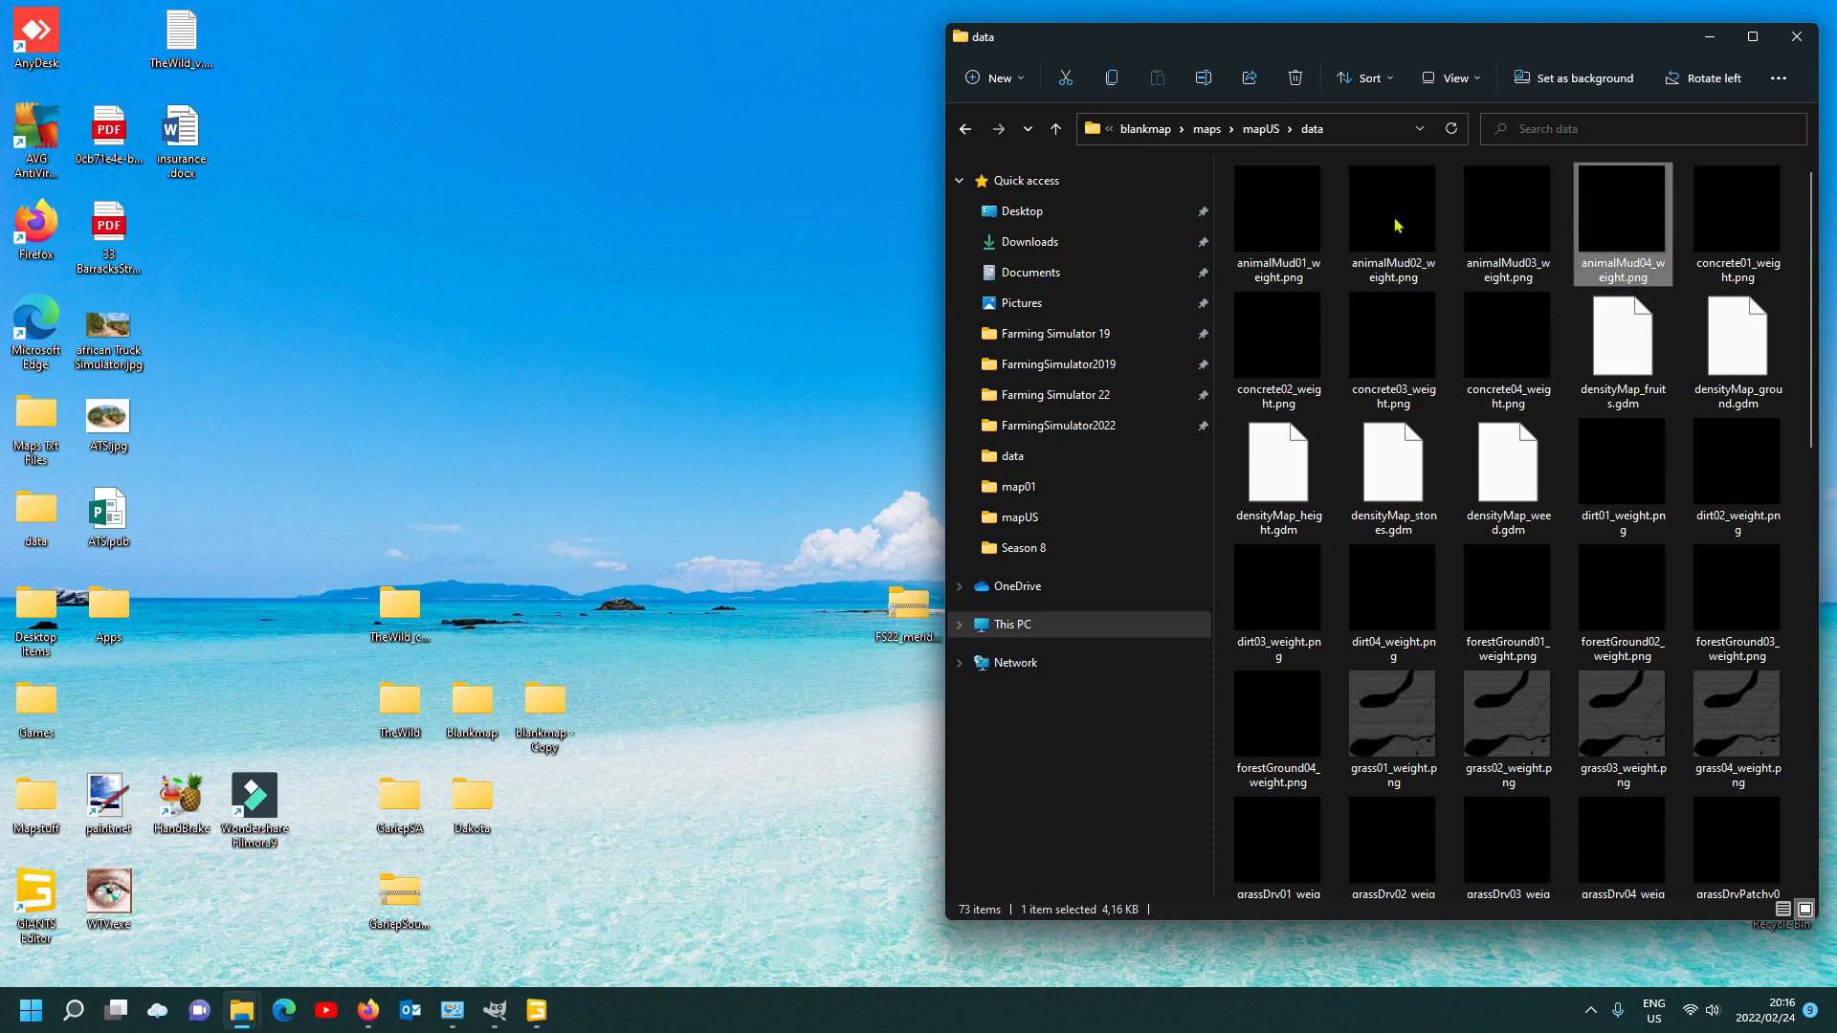
left_click(1284, 227)
left_click(1472, 223, "shift")
left_click(1594, 223, "shift")
left_click_drag(1313, 241, 555, 950)
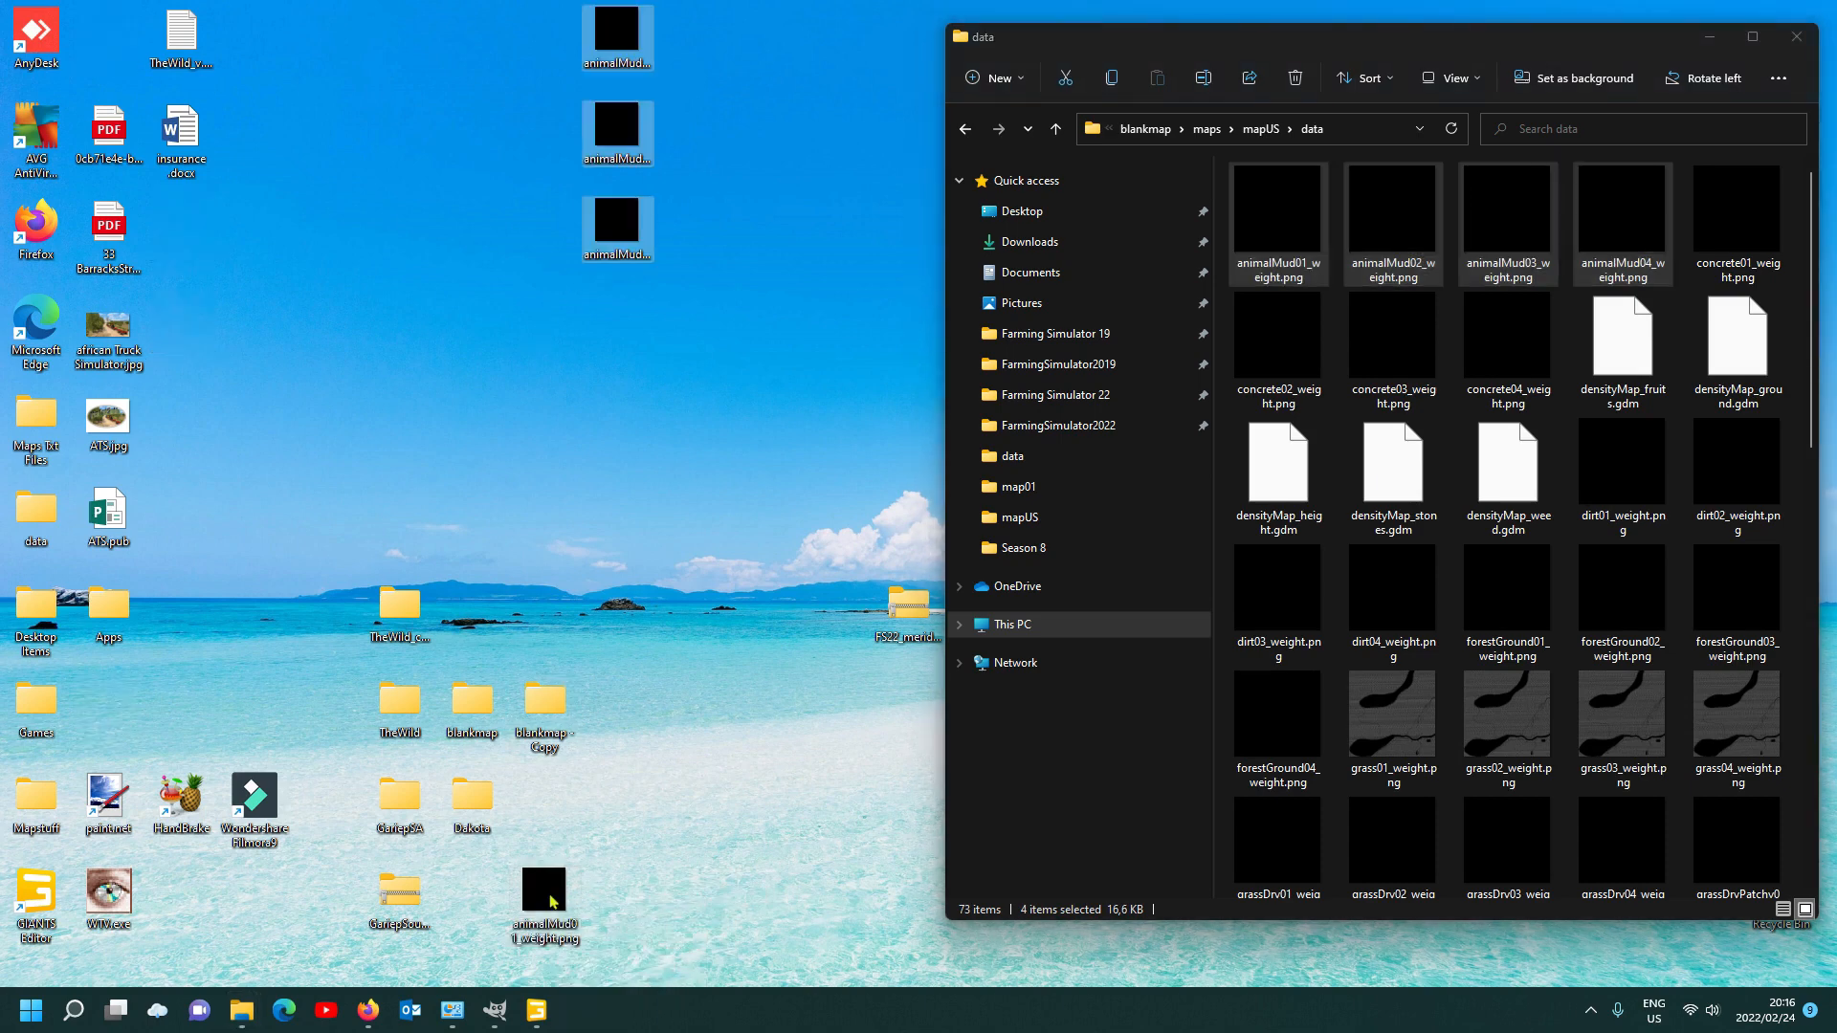
left_click_drag(522, 17, 661, 900)
left_click_drag(628, 706, 603, 905)
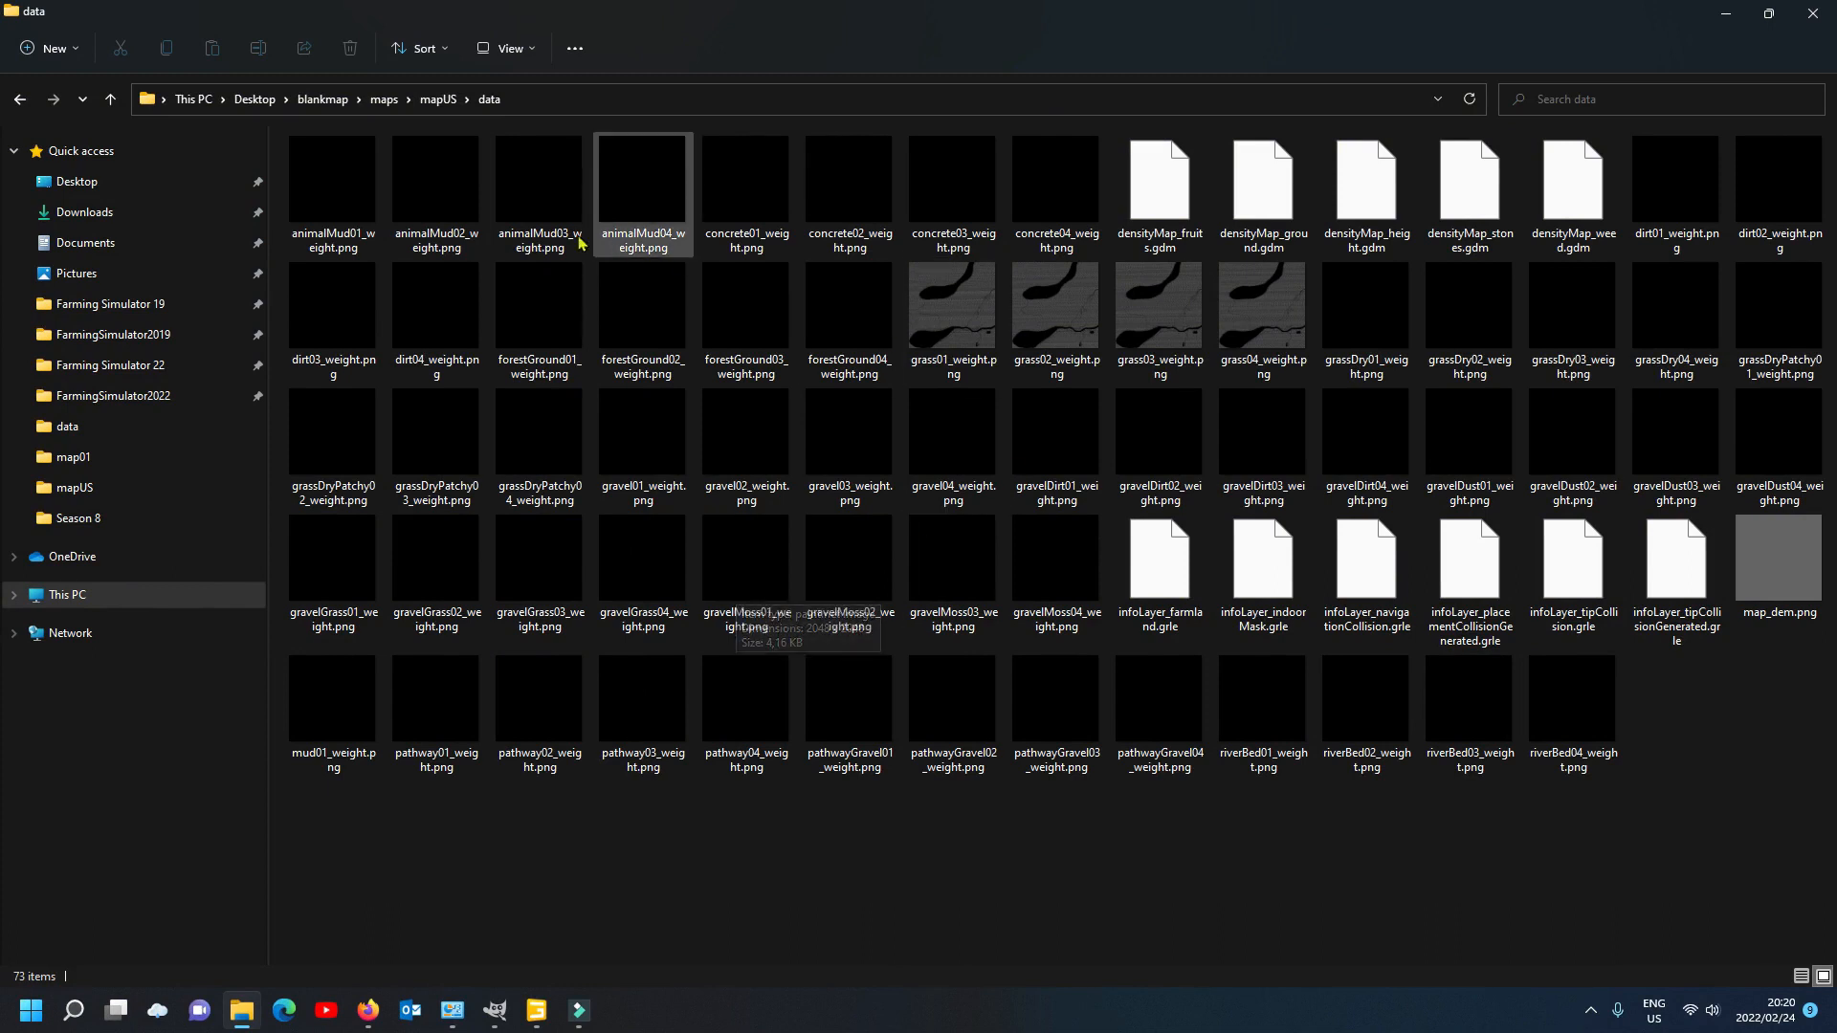
Step: Return to blankmap's mapUS folder and open map.i3d in GIANTS Editor
left_click(326, 195)
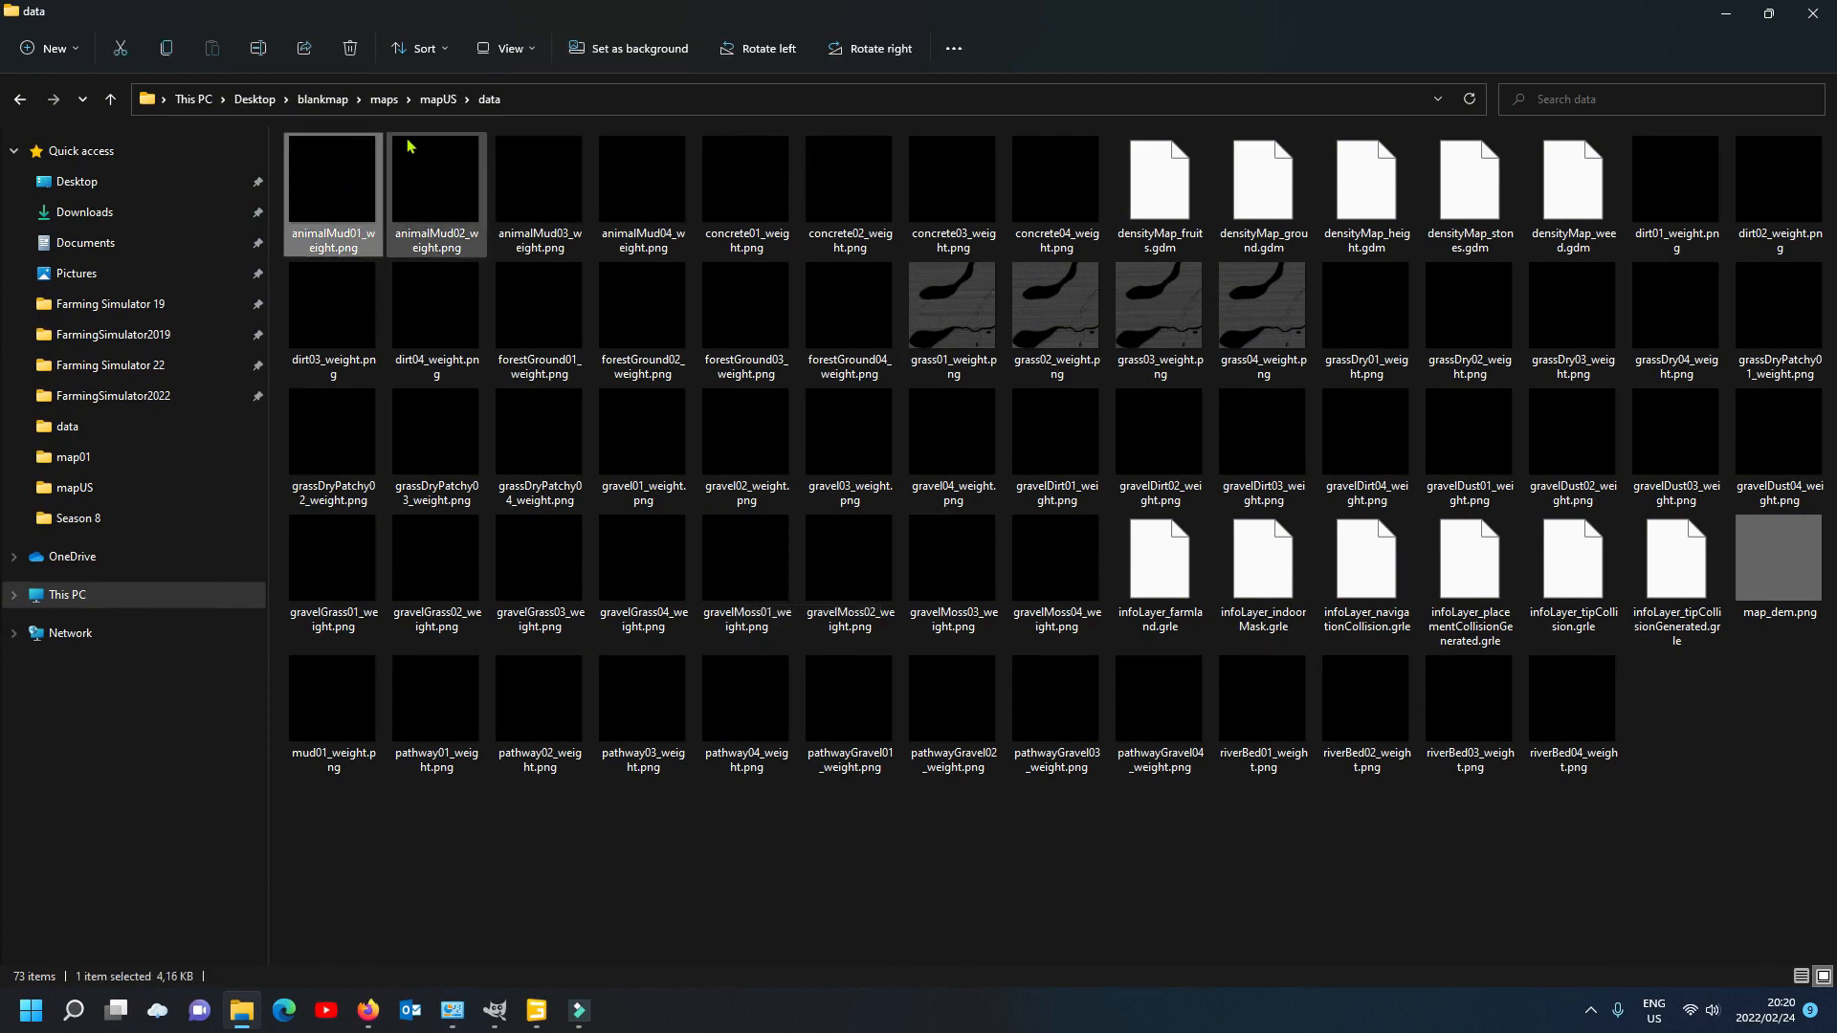
left_click(437, 99)
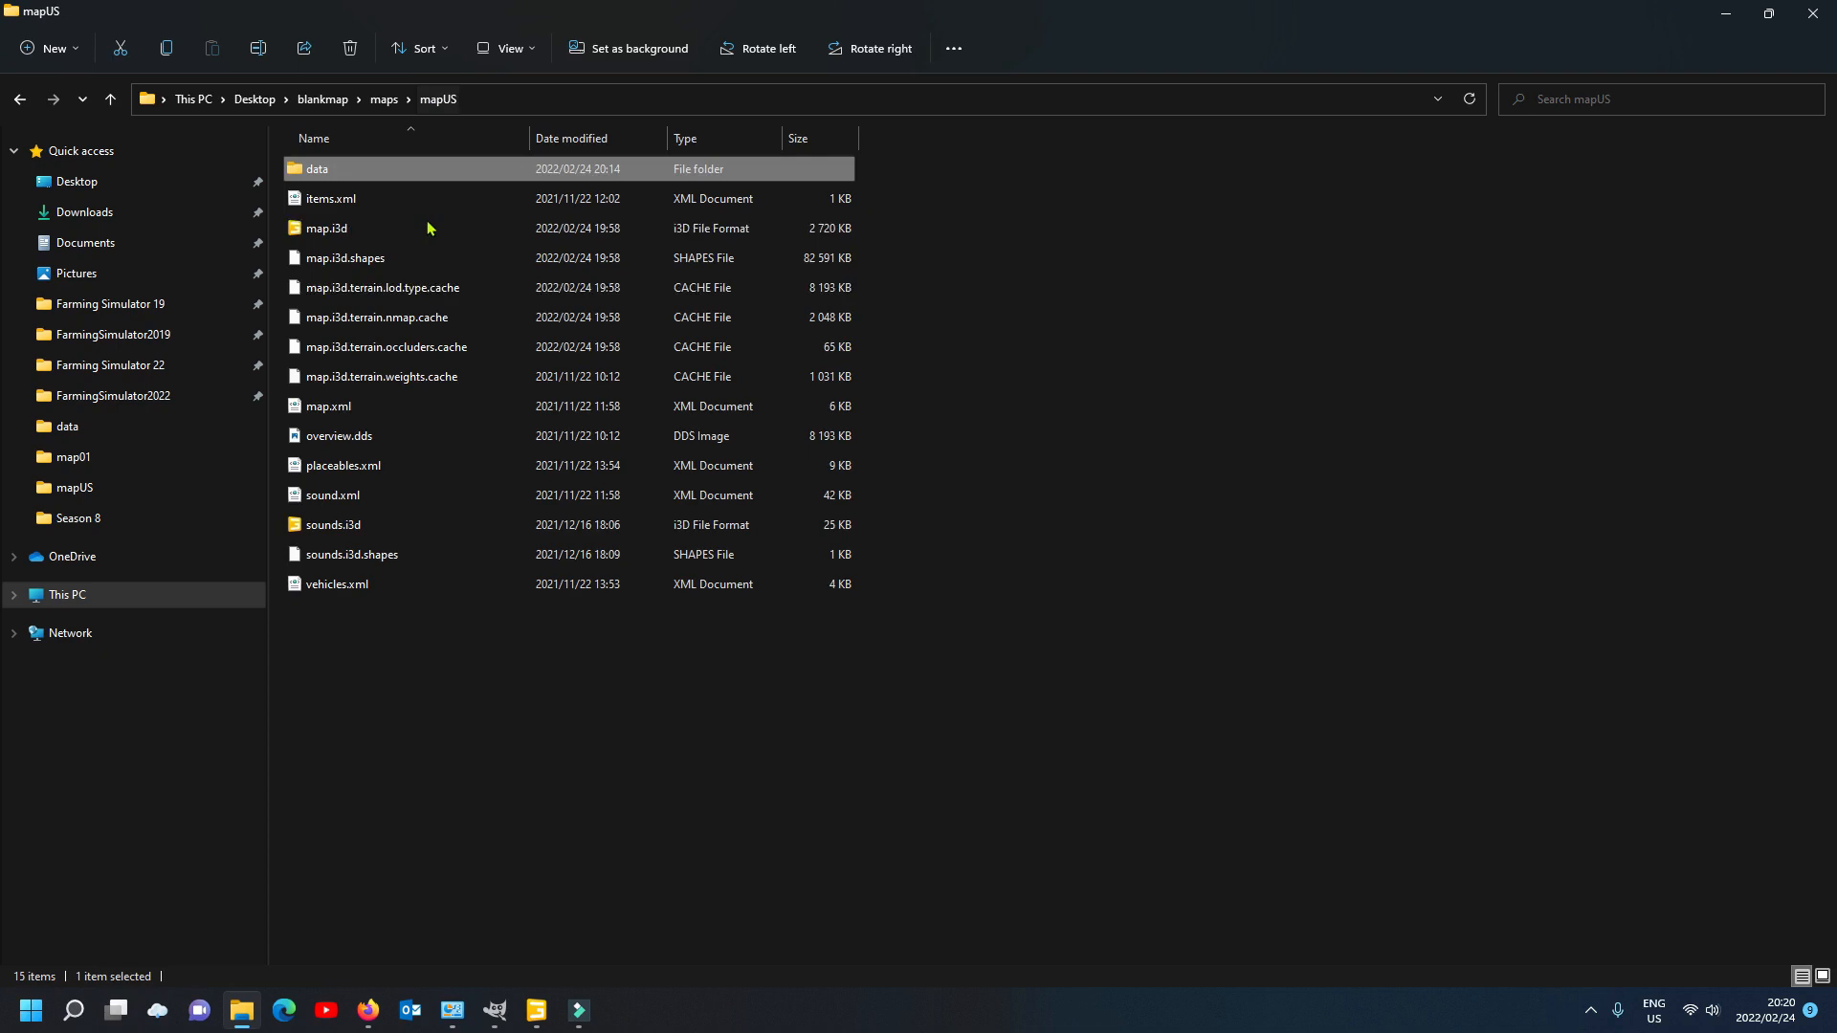
double_click(373, 228)
left_click(942, 622)
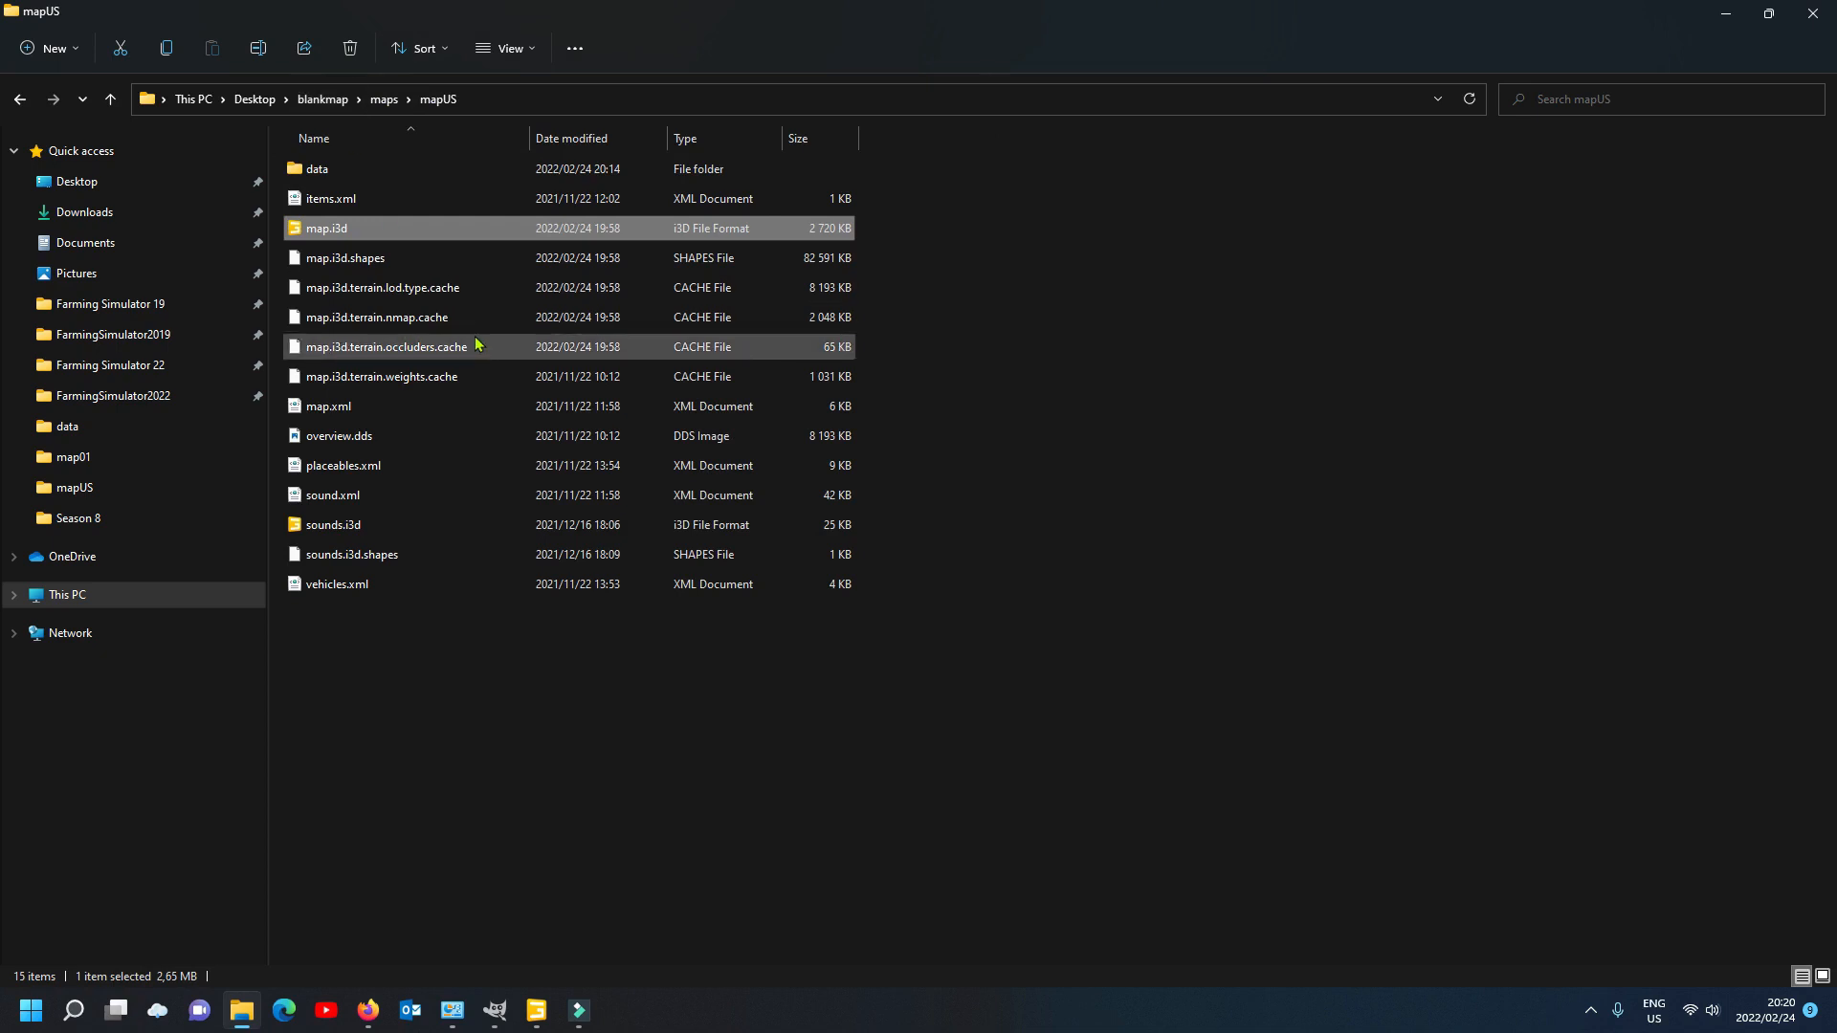
double_click(391, 230)
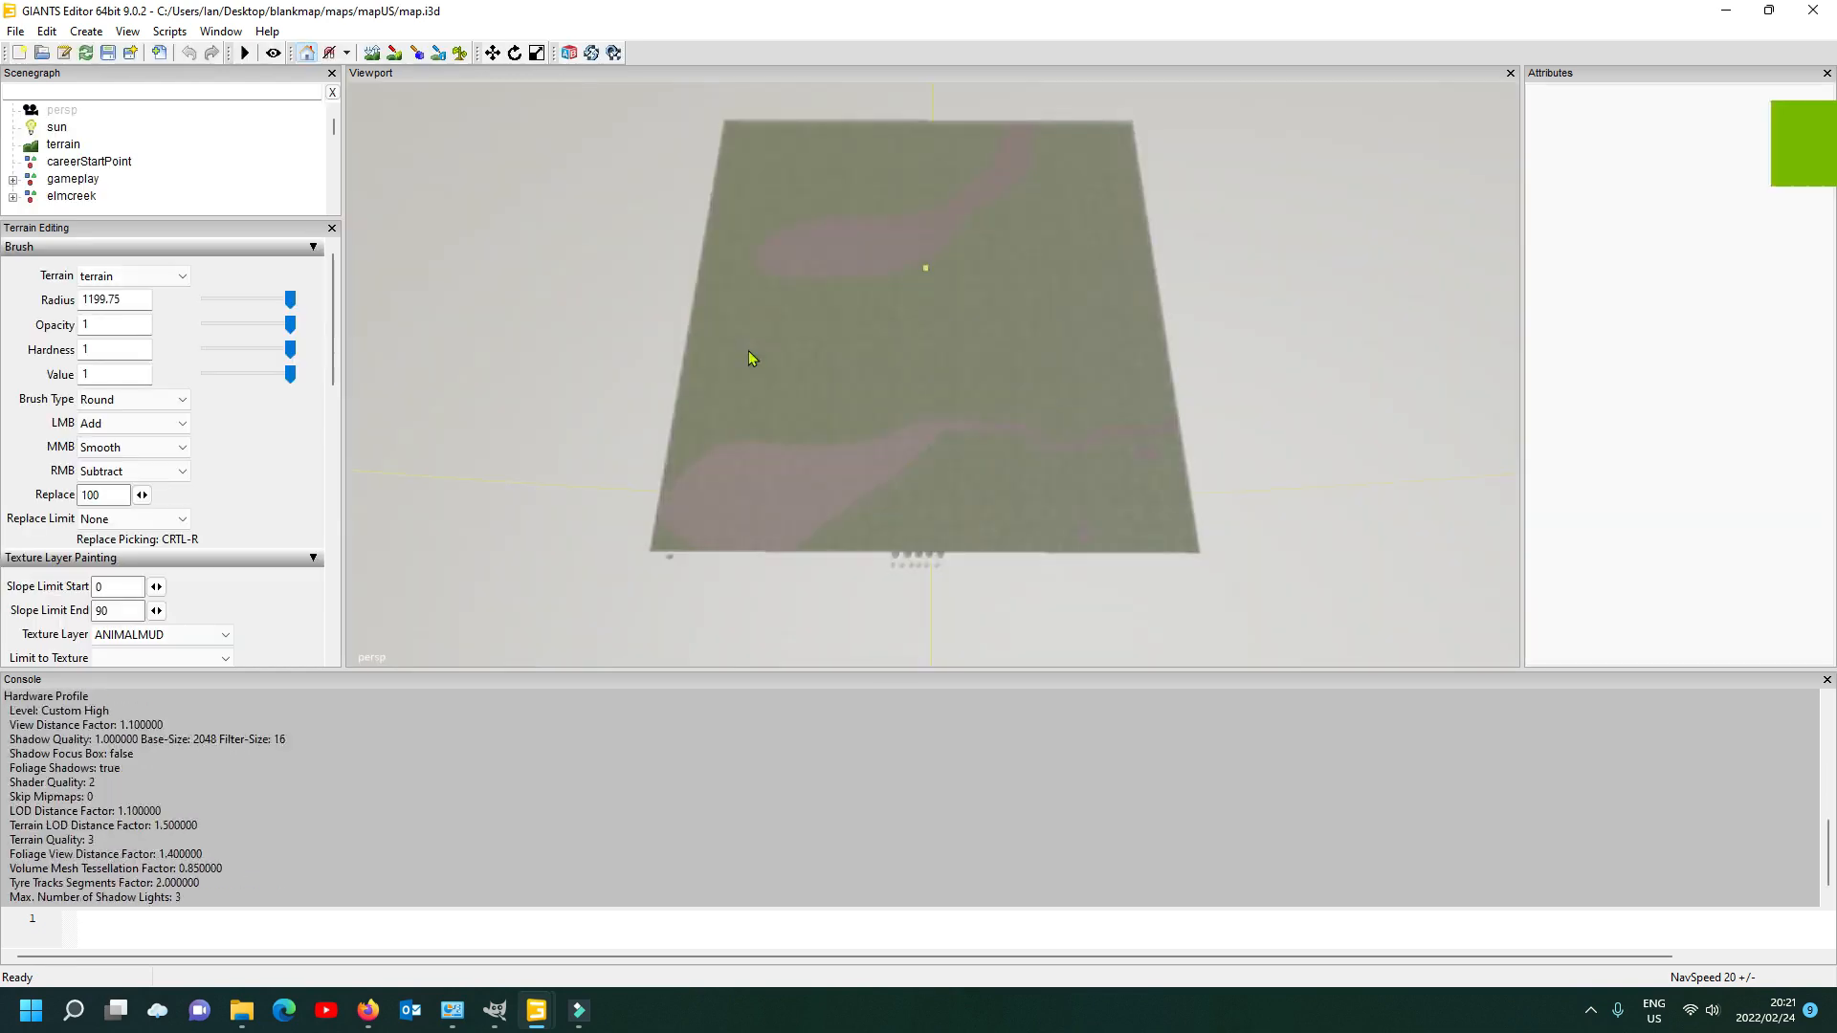
Step: Paint the whole terrain with the ANIMALMUD texture layer using a square brush with radius 1199.75
left_click_drag(872, 330, 875, 323, "alt")
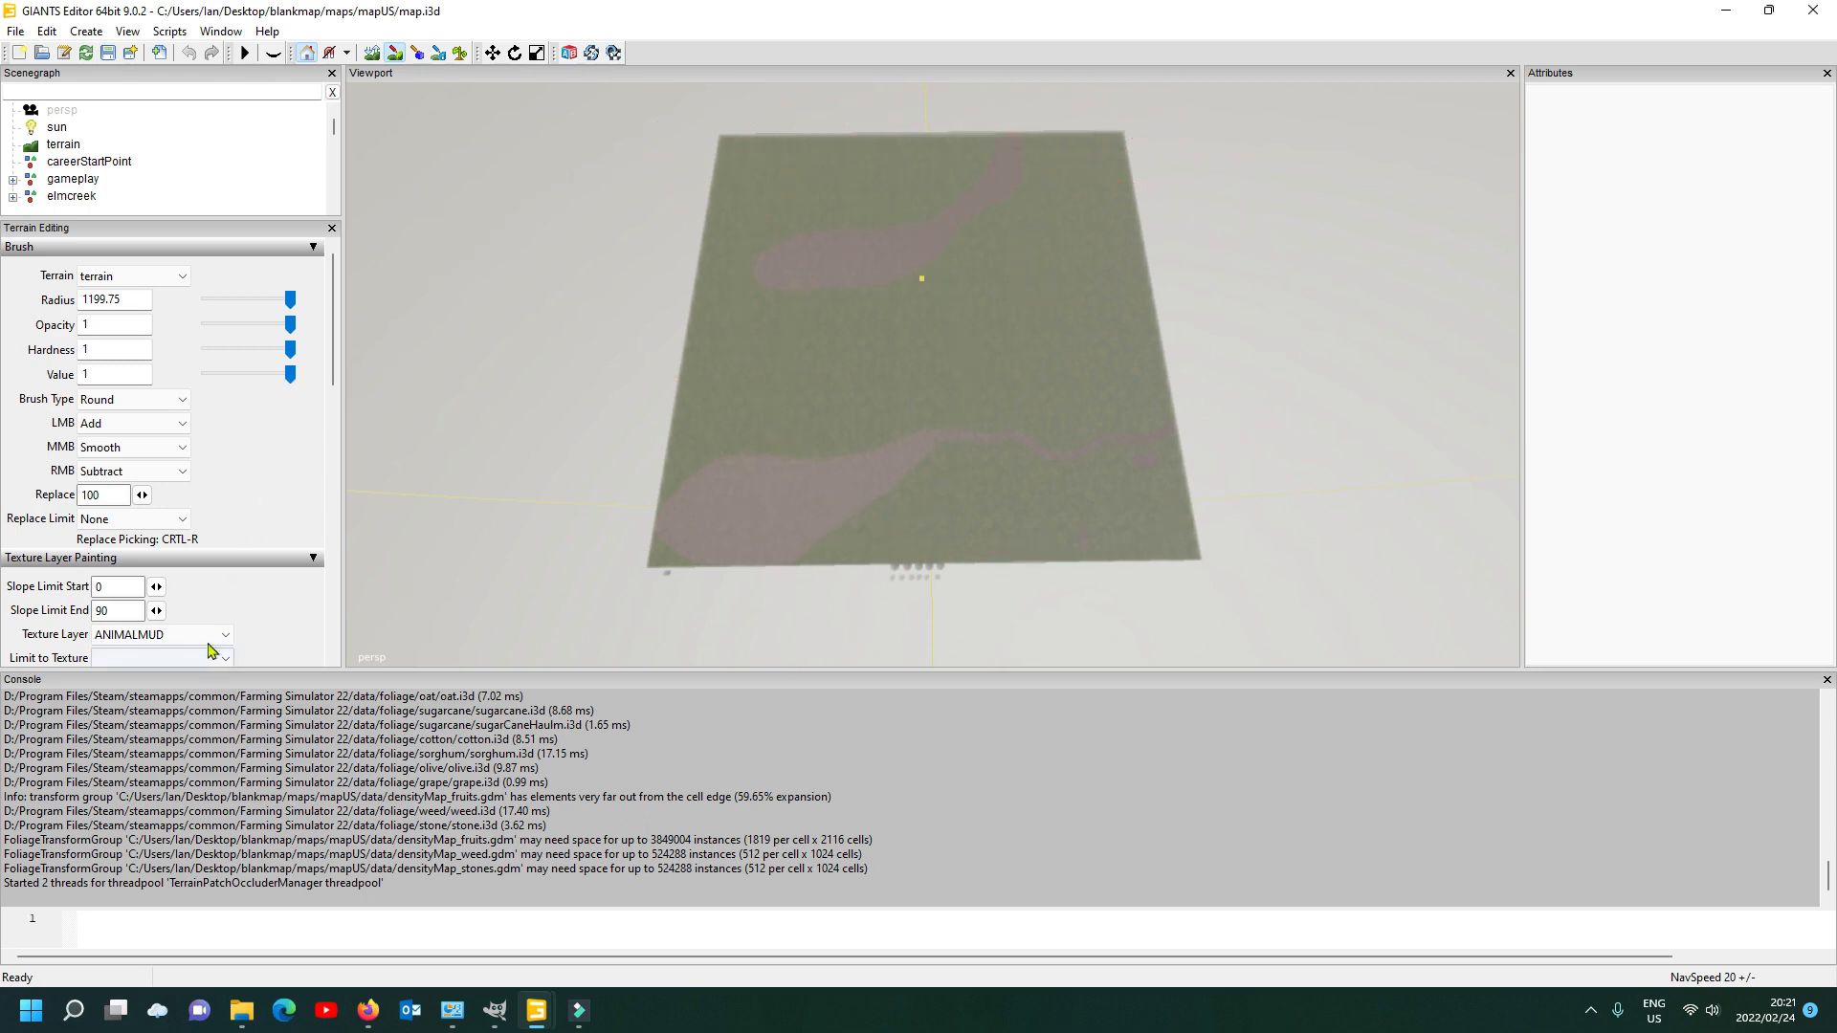
left_click(394, 56)
left_click(141, 471)
left_click(136, 400)
left_click(134, 429)
left_click(910, 308)
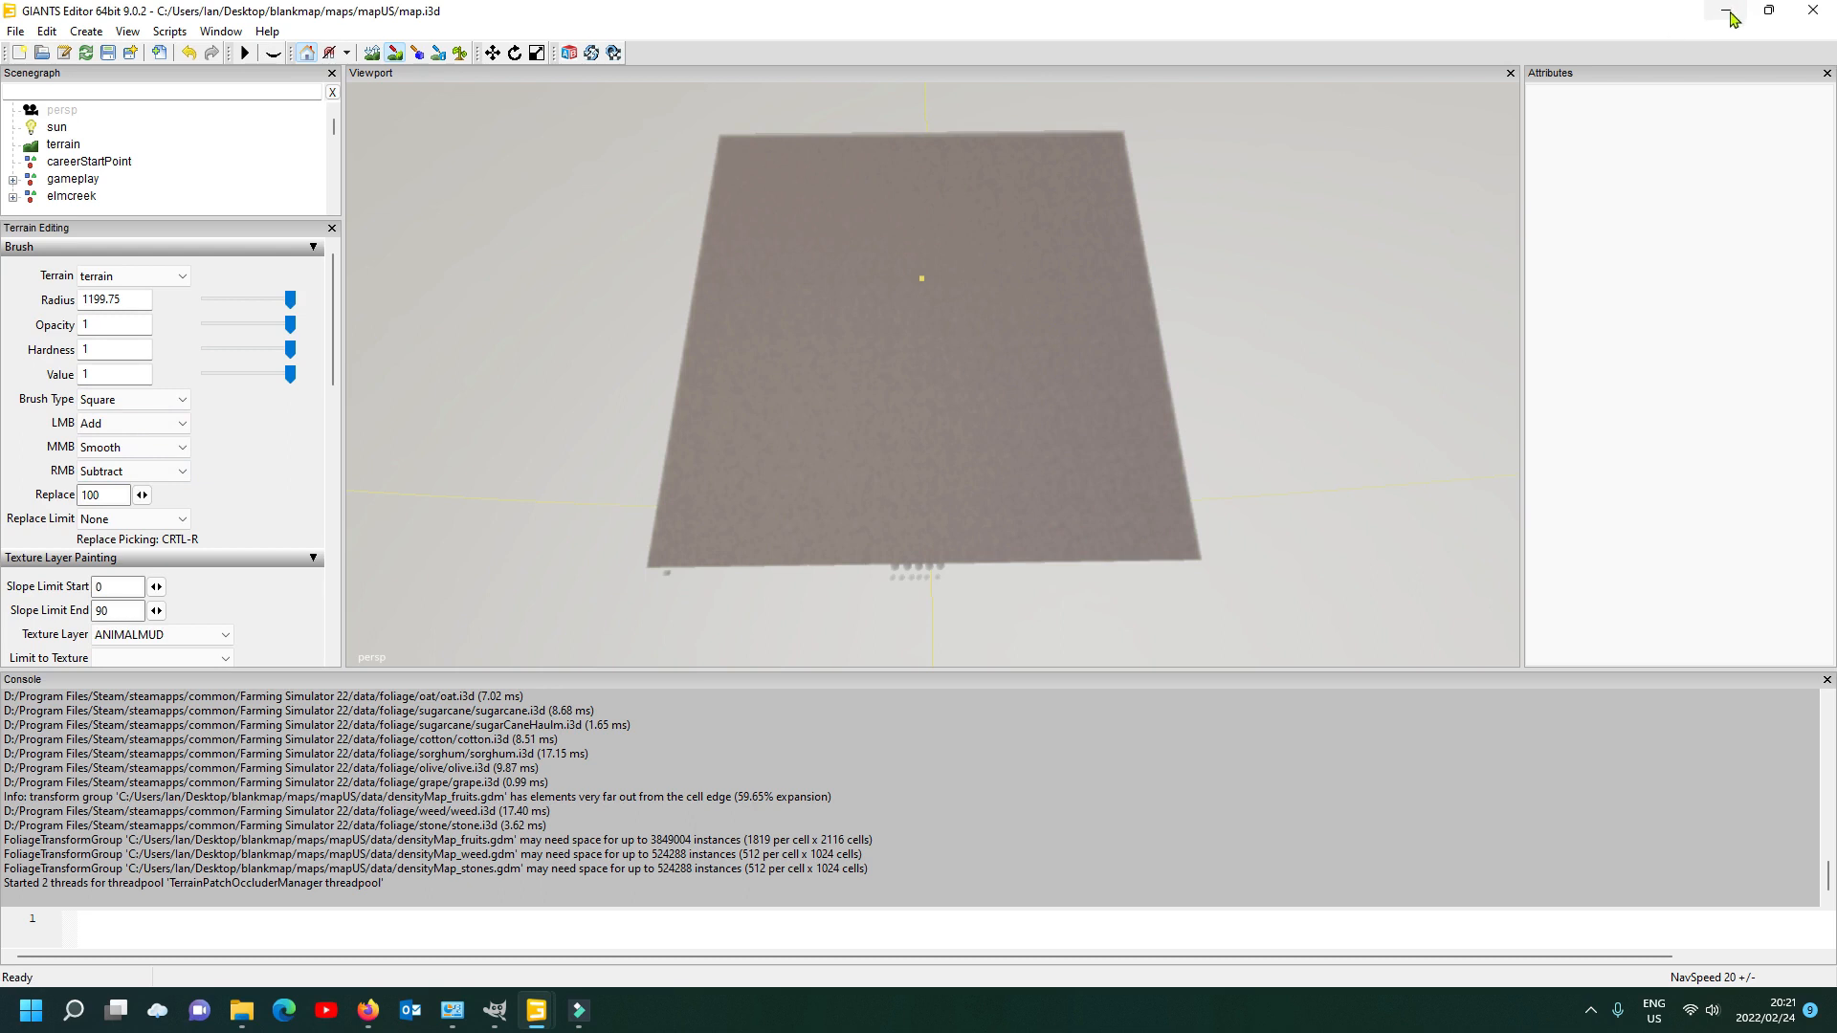
Step: Save the painted map, close GIANTS Editor and open the mapUS data folder to check the animalMud weight images
left_click(109, 53)
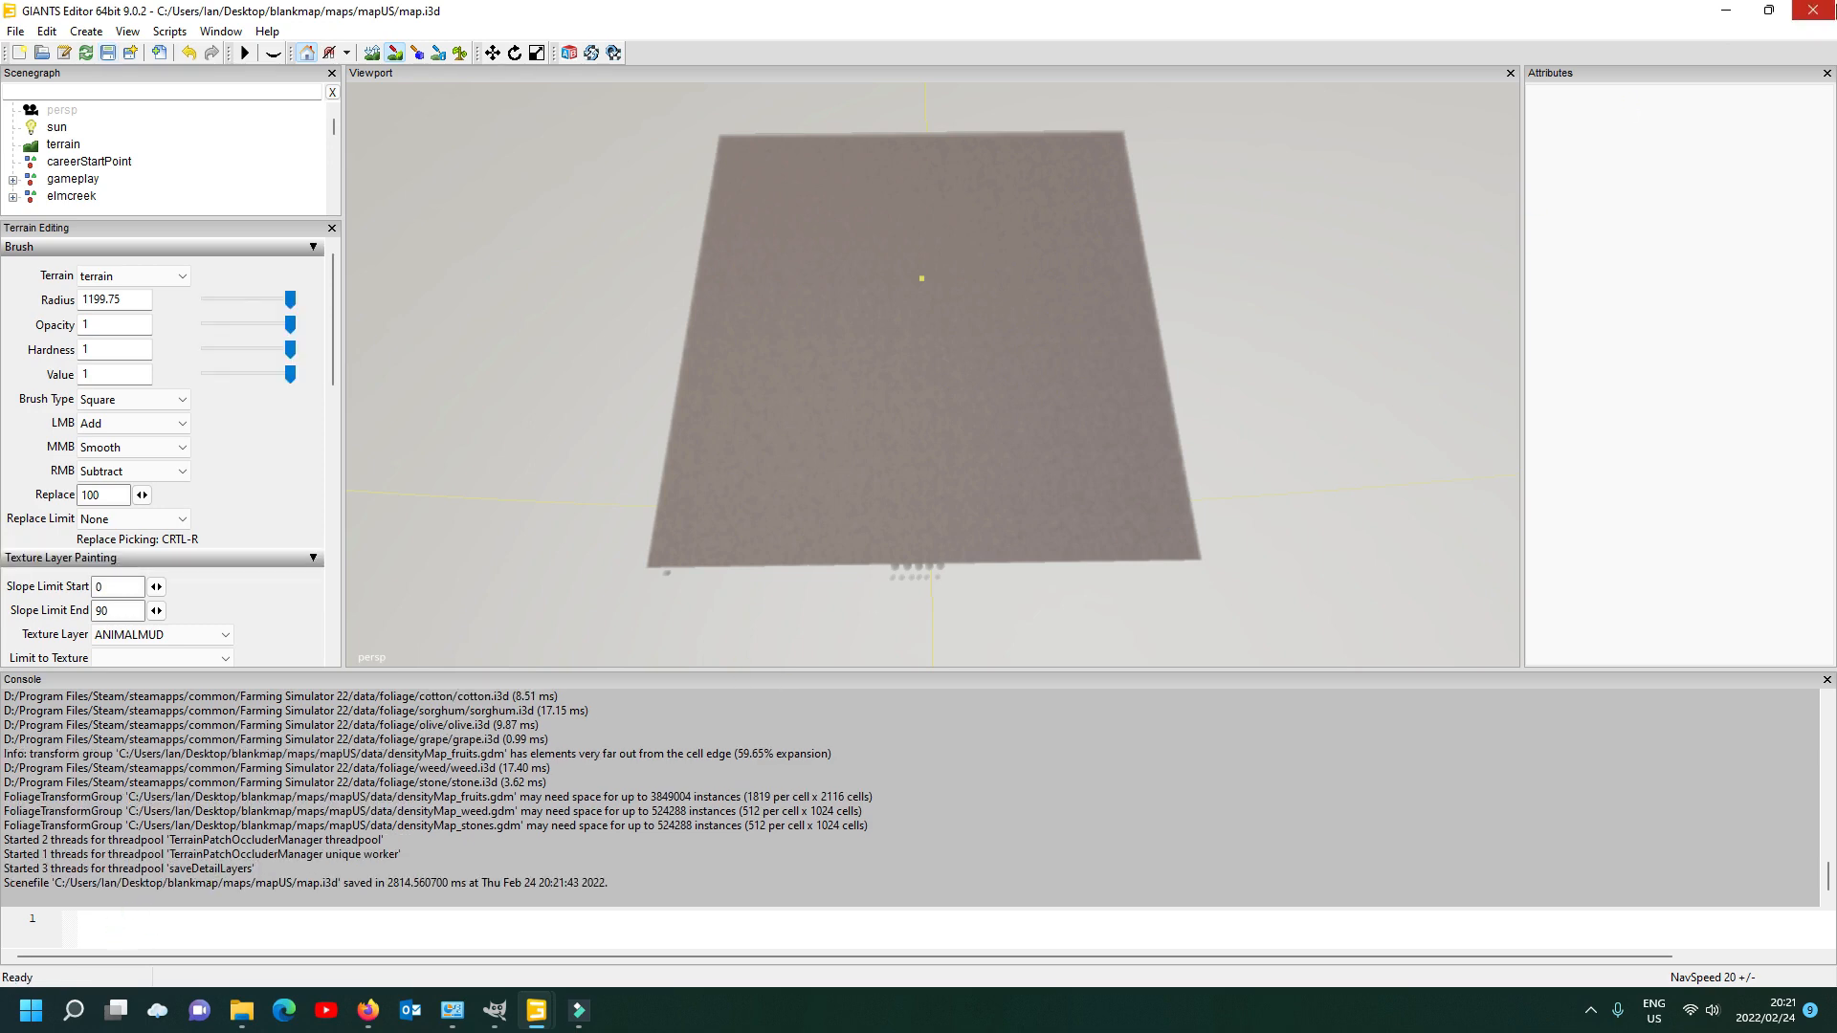
left_click(1823, 15)
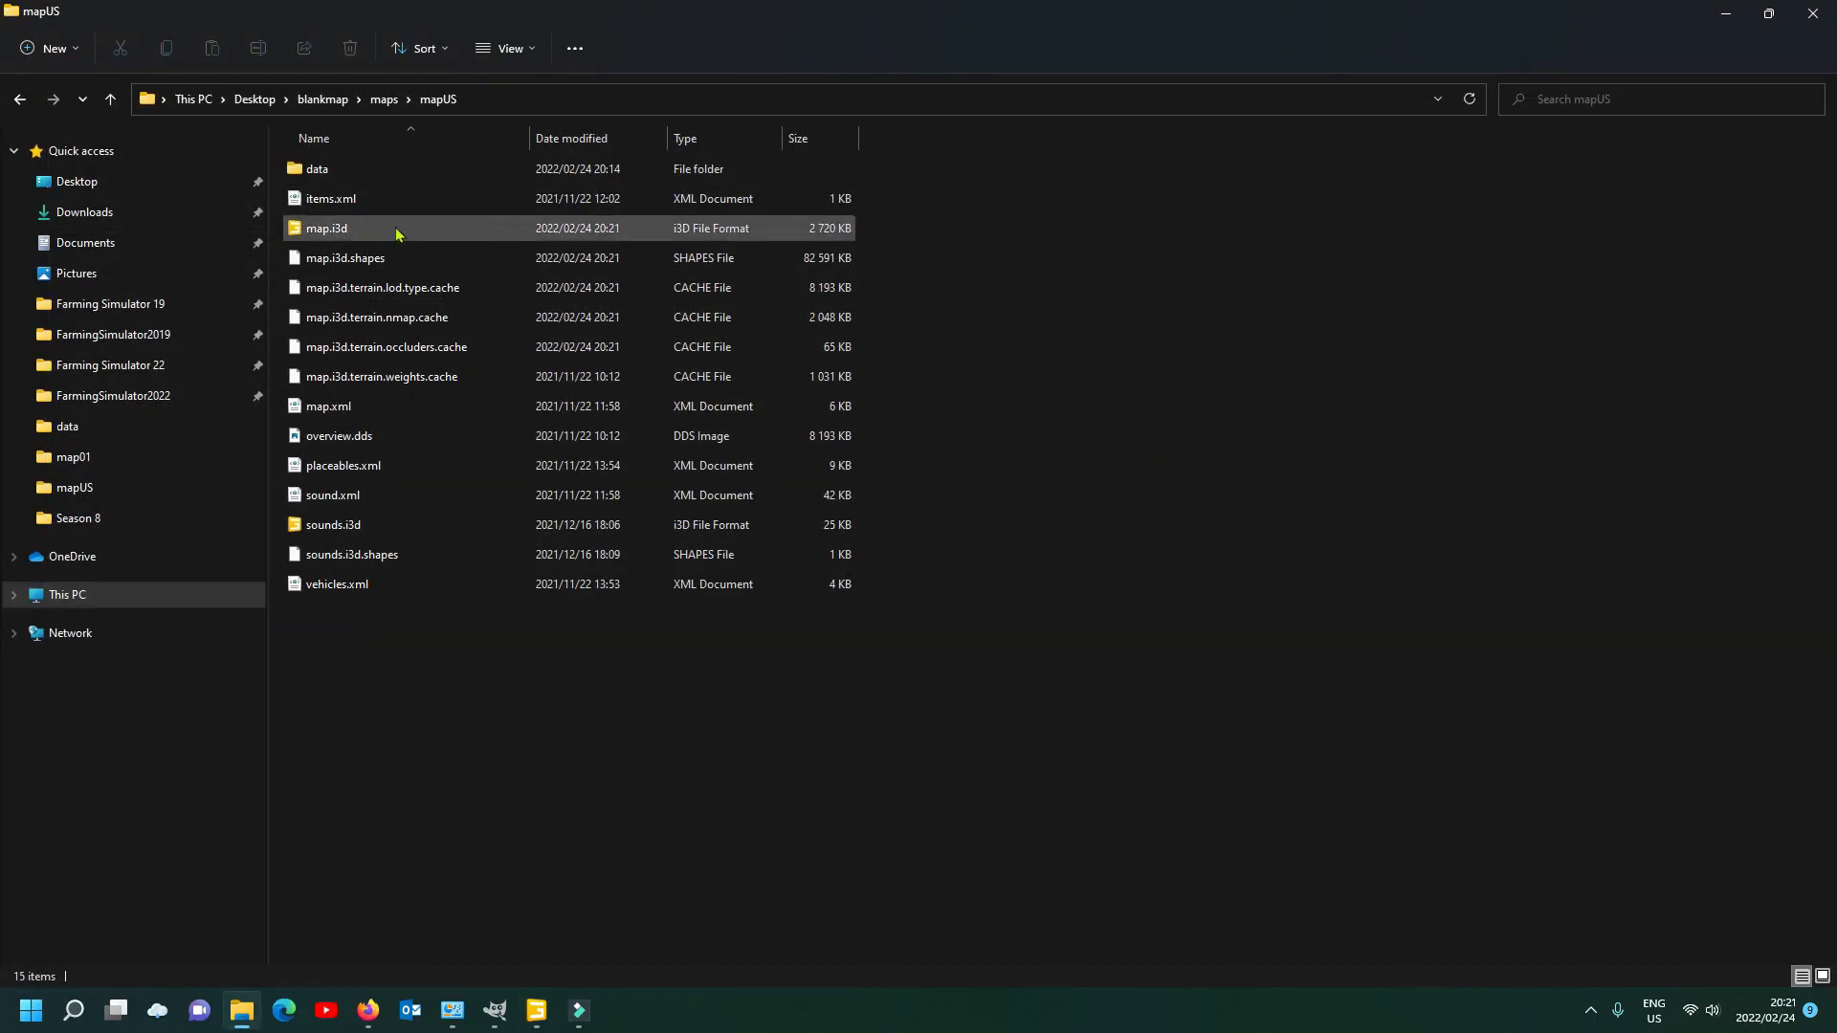
double_click(453, 166)
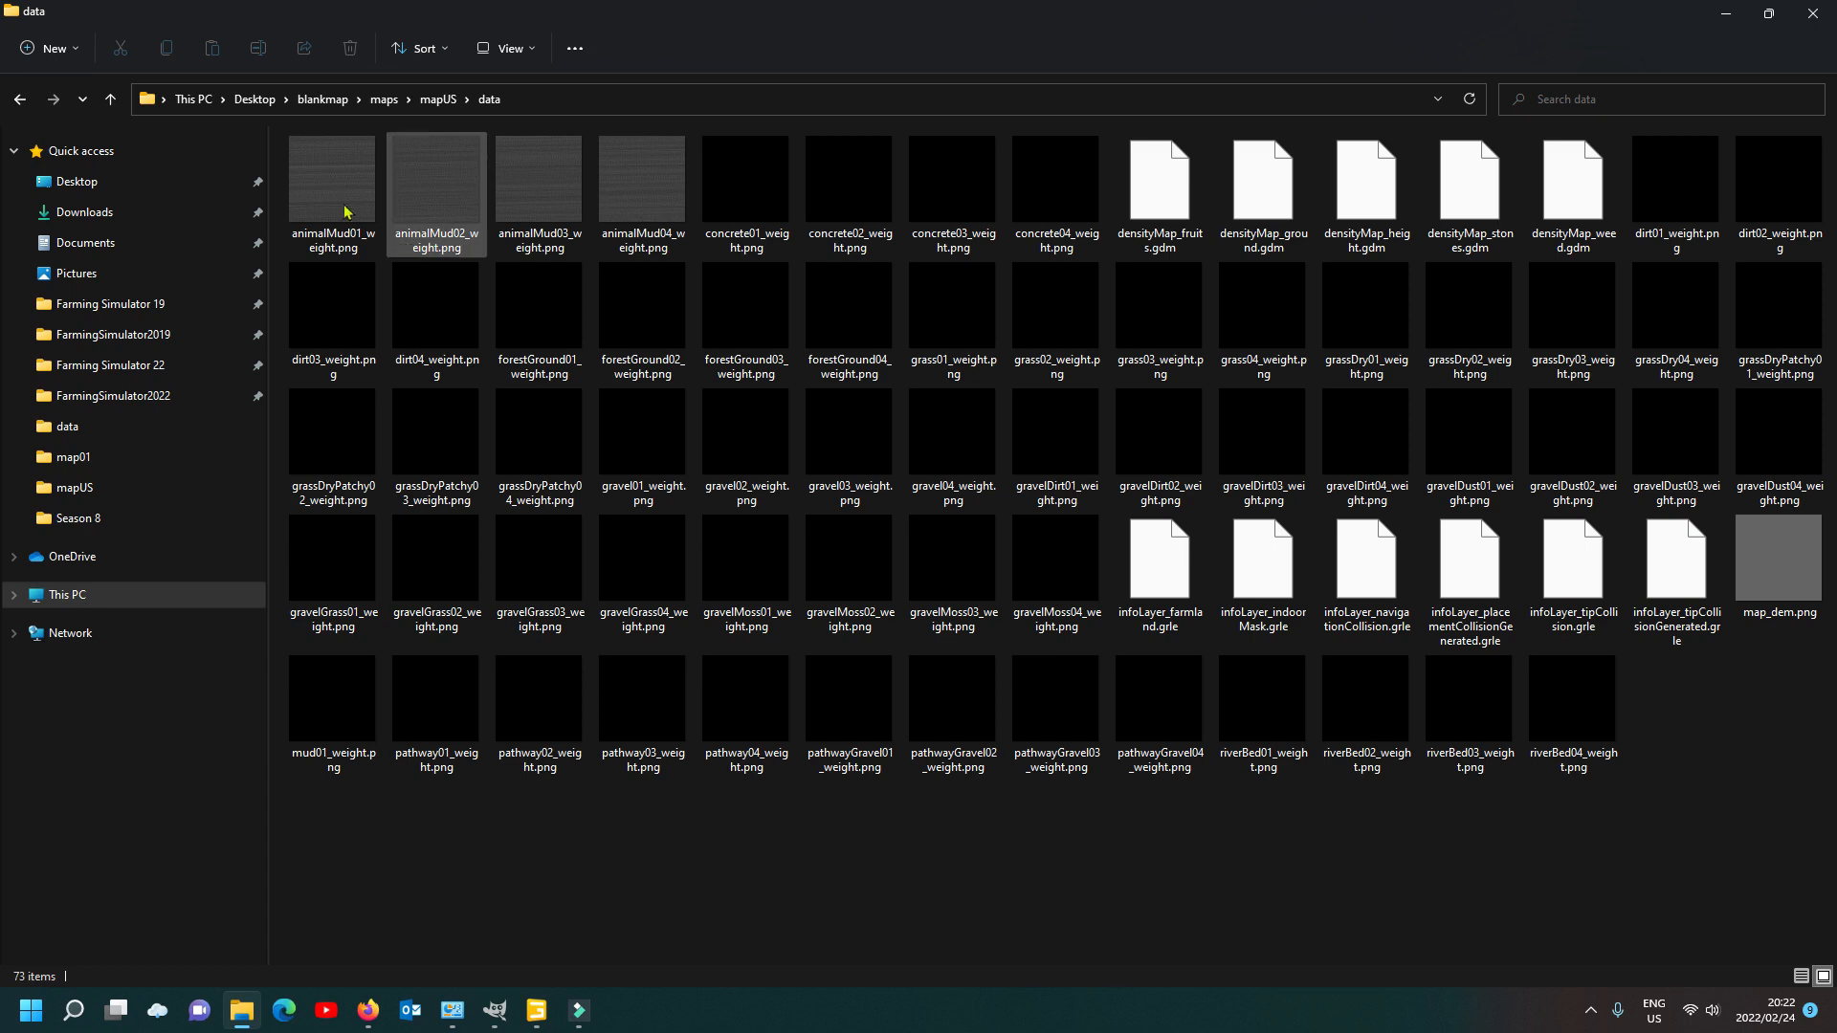
mouse_move(621, 196)
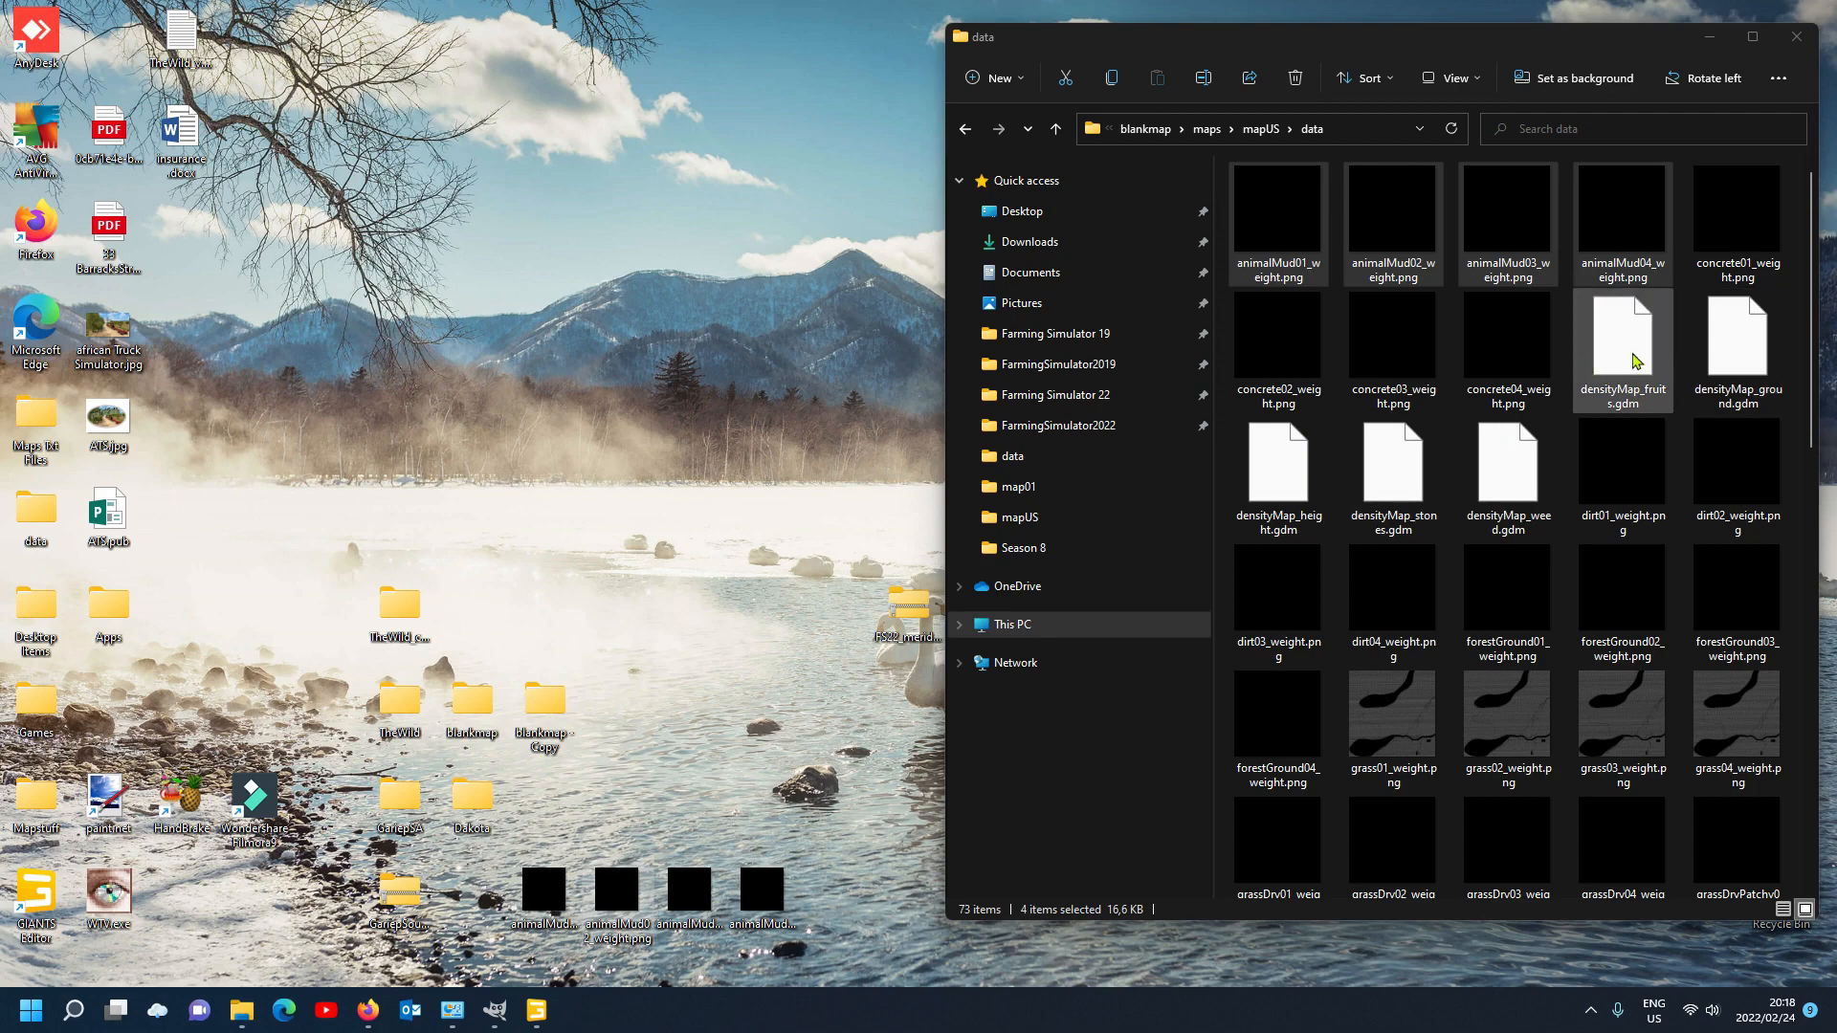
Step: Find and select infoLayer_tipCollision.grle further down in the data folder
scroll(1634, 397, "down", 10)
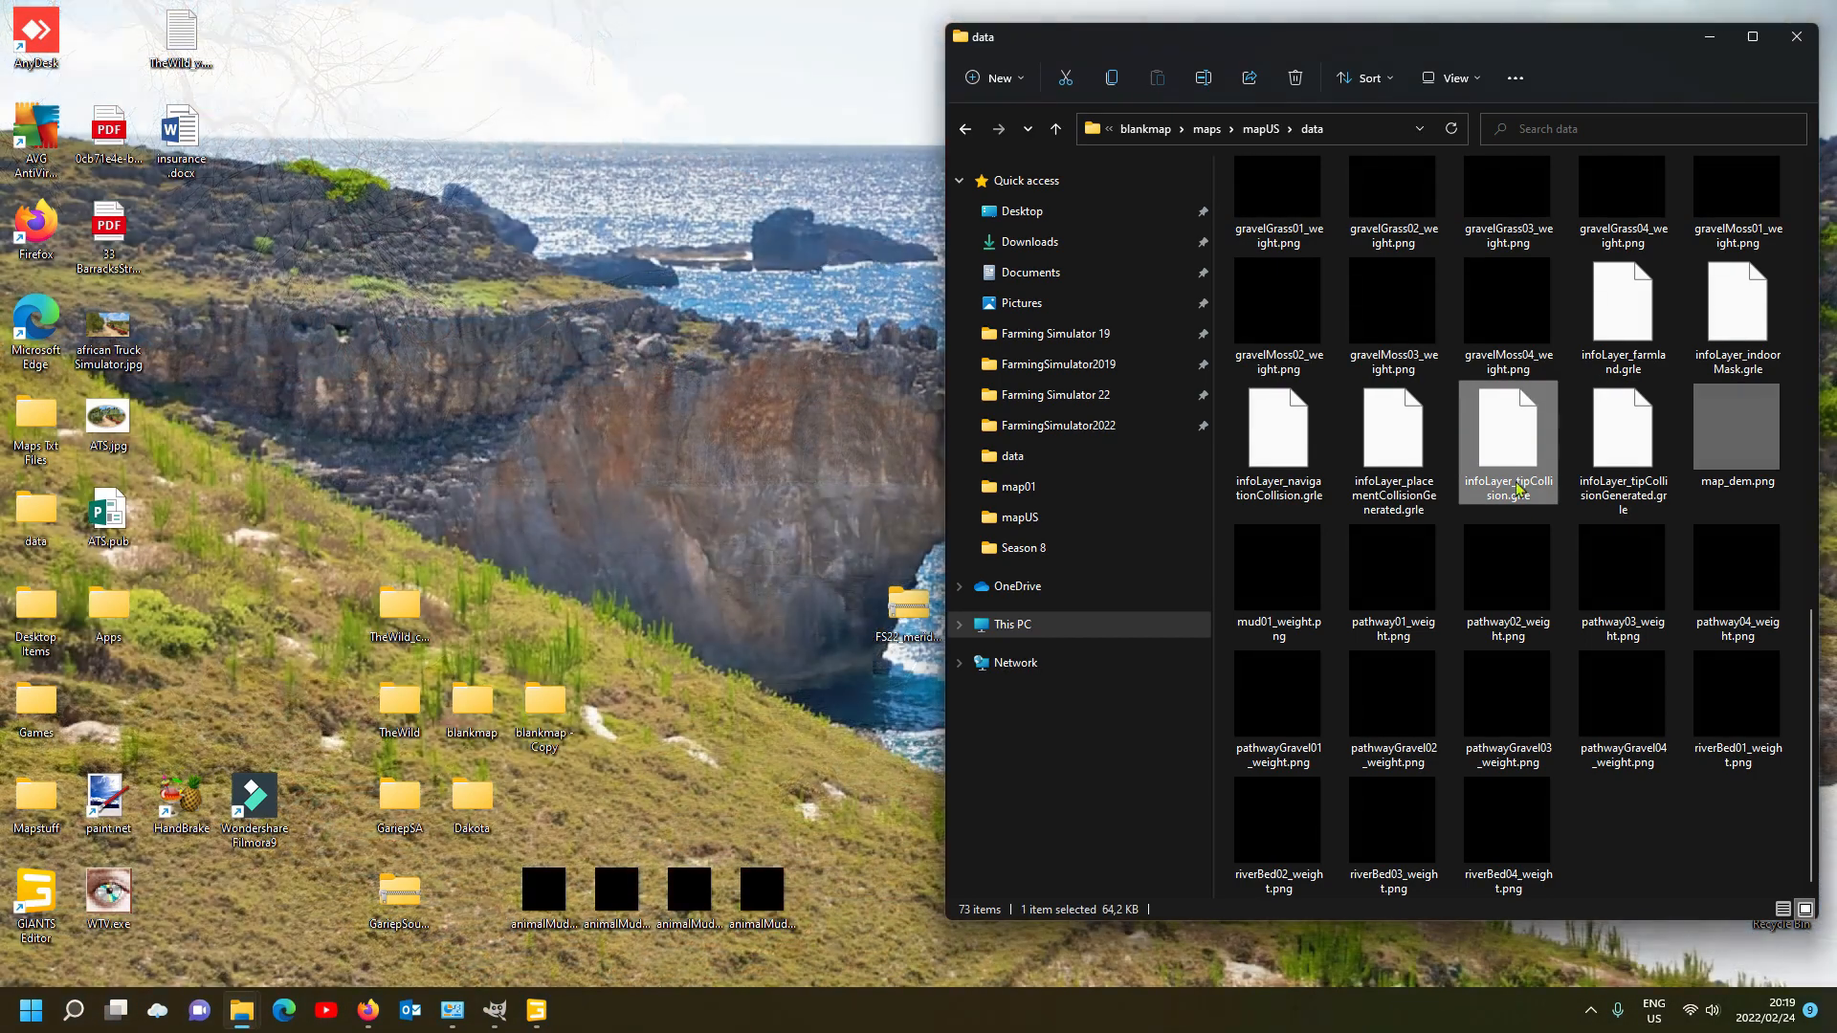
left_click(1526, 444)
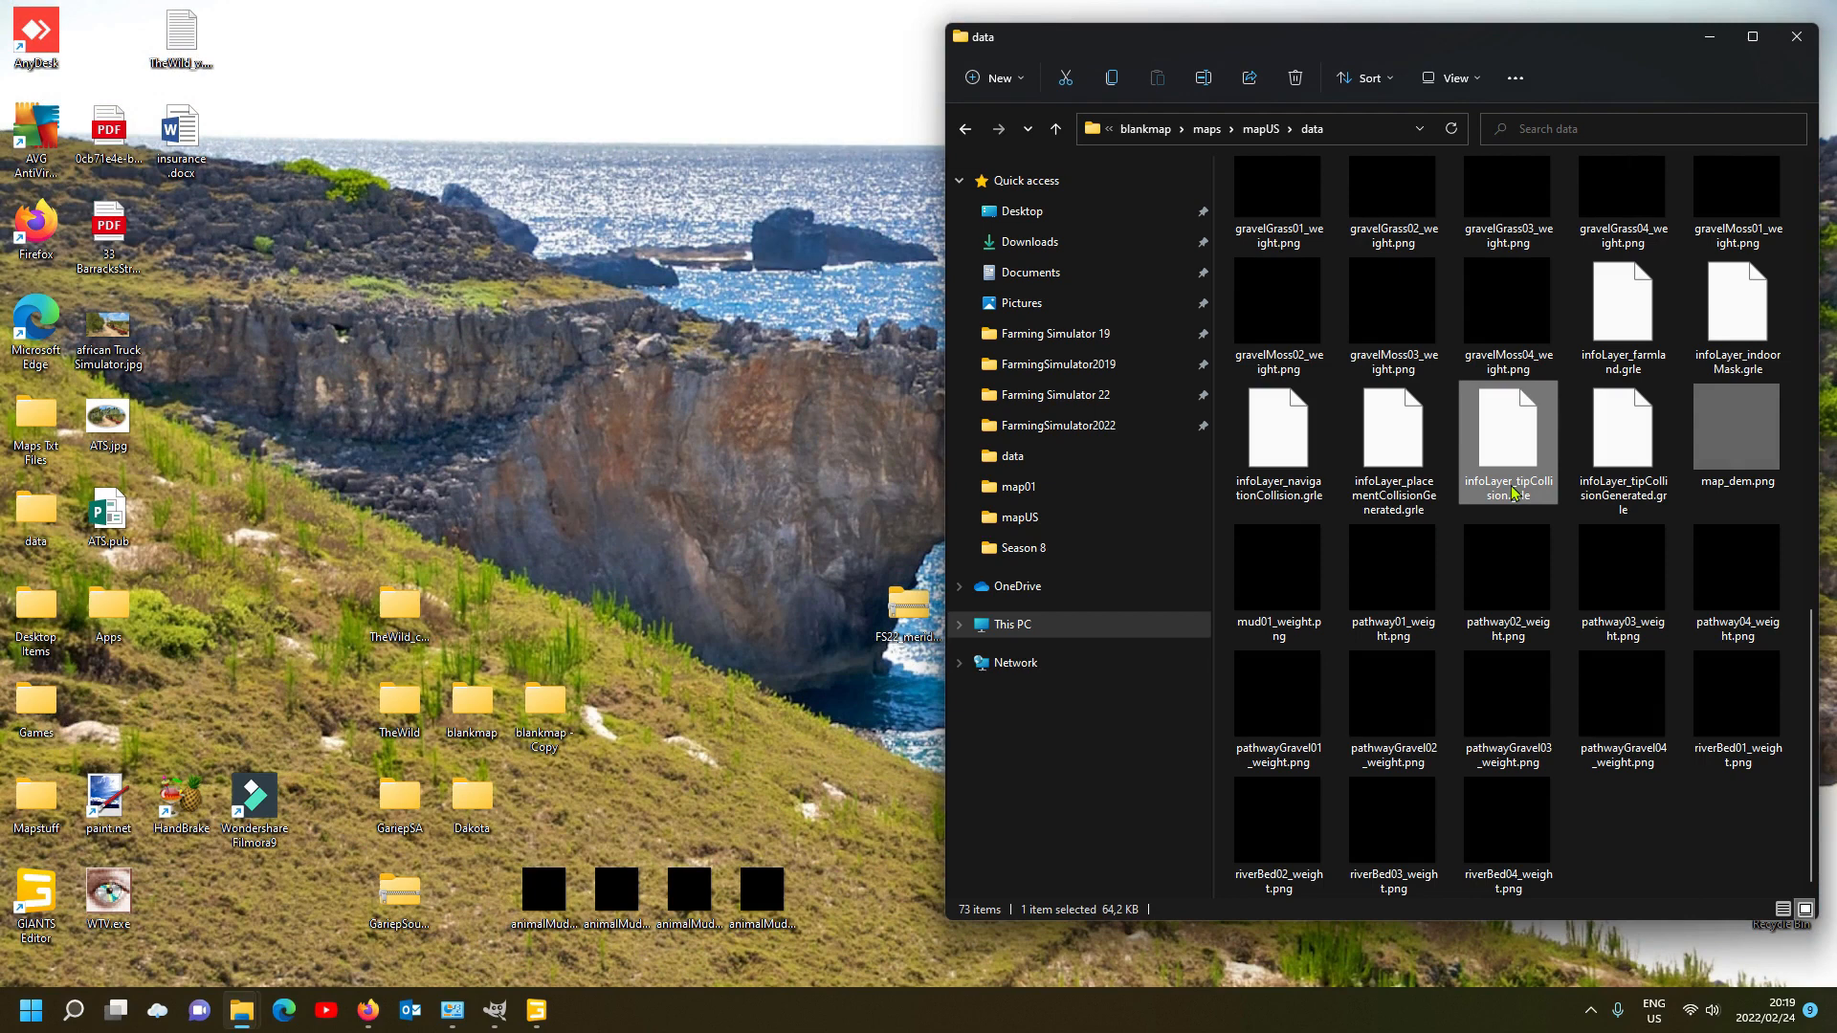